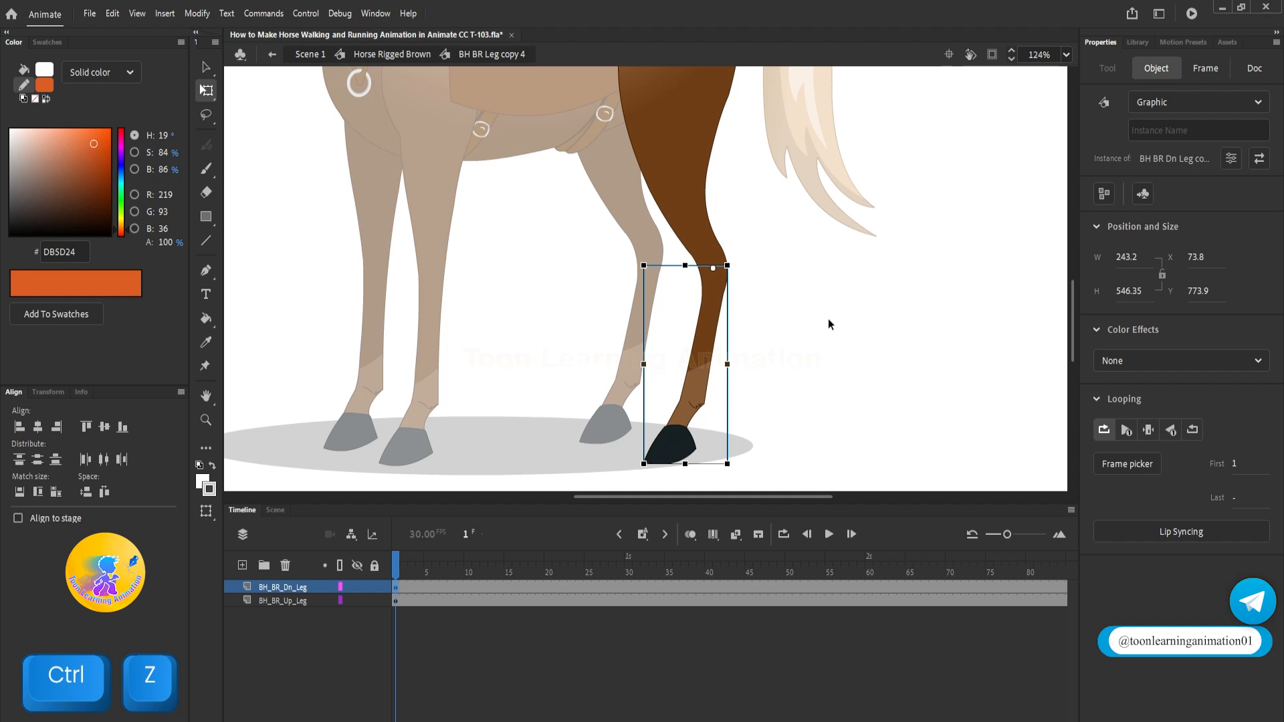
Undo the last change to the back right leg and return to Scene 1
key("ctrl+z")
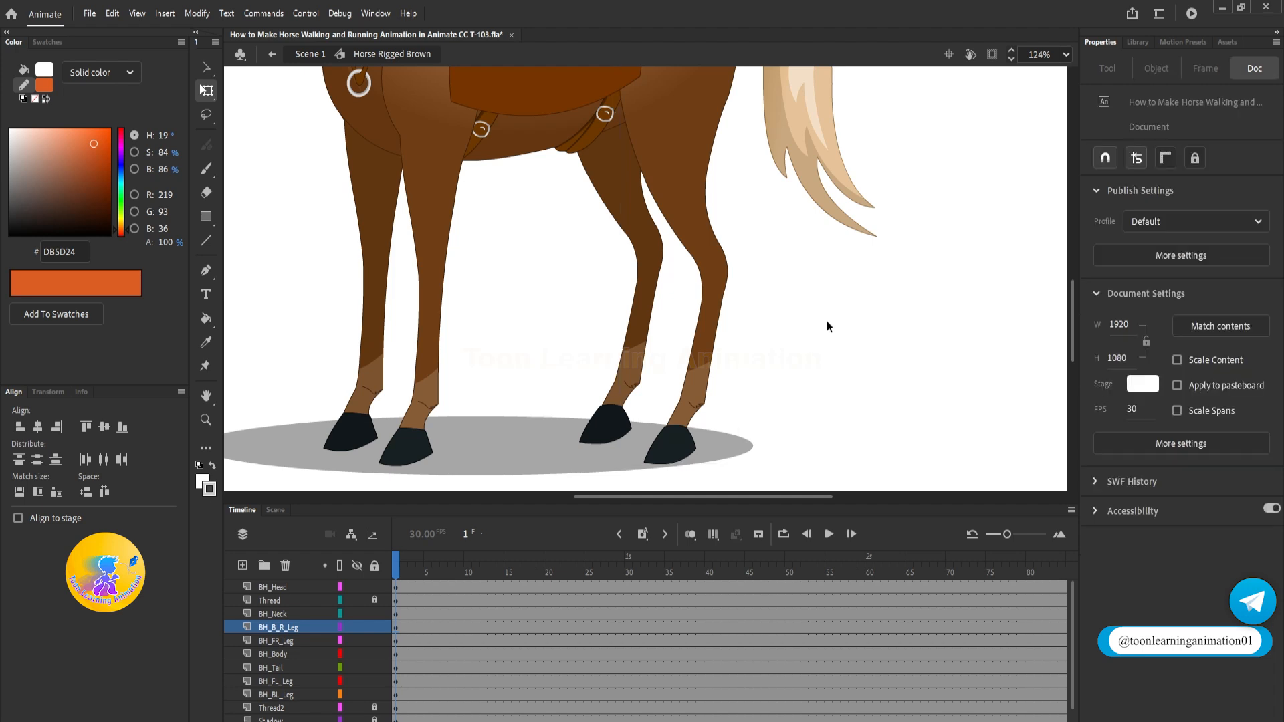
double_click(827, 320)
scroll(788, 360, "down", 2)
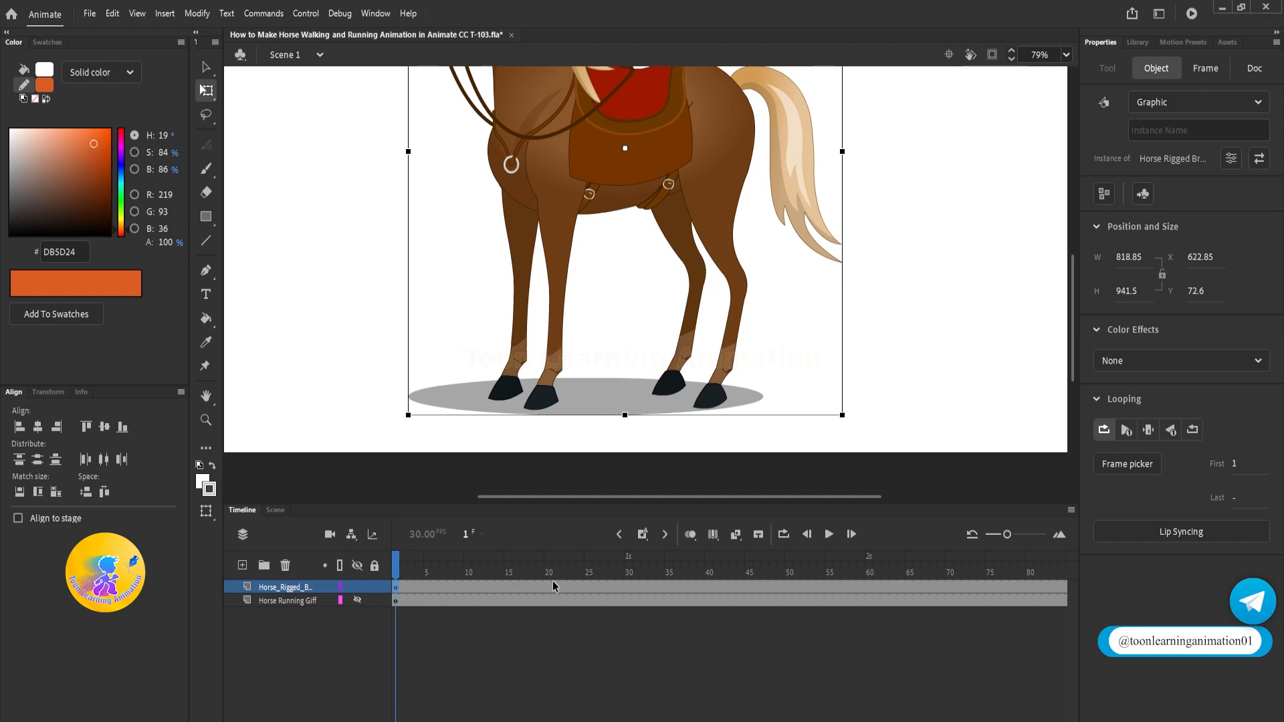
Open the Horse Rigged Brown symbol and trim the frames of all its layers so they end at frame 20
double_click(730, 204)
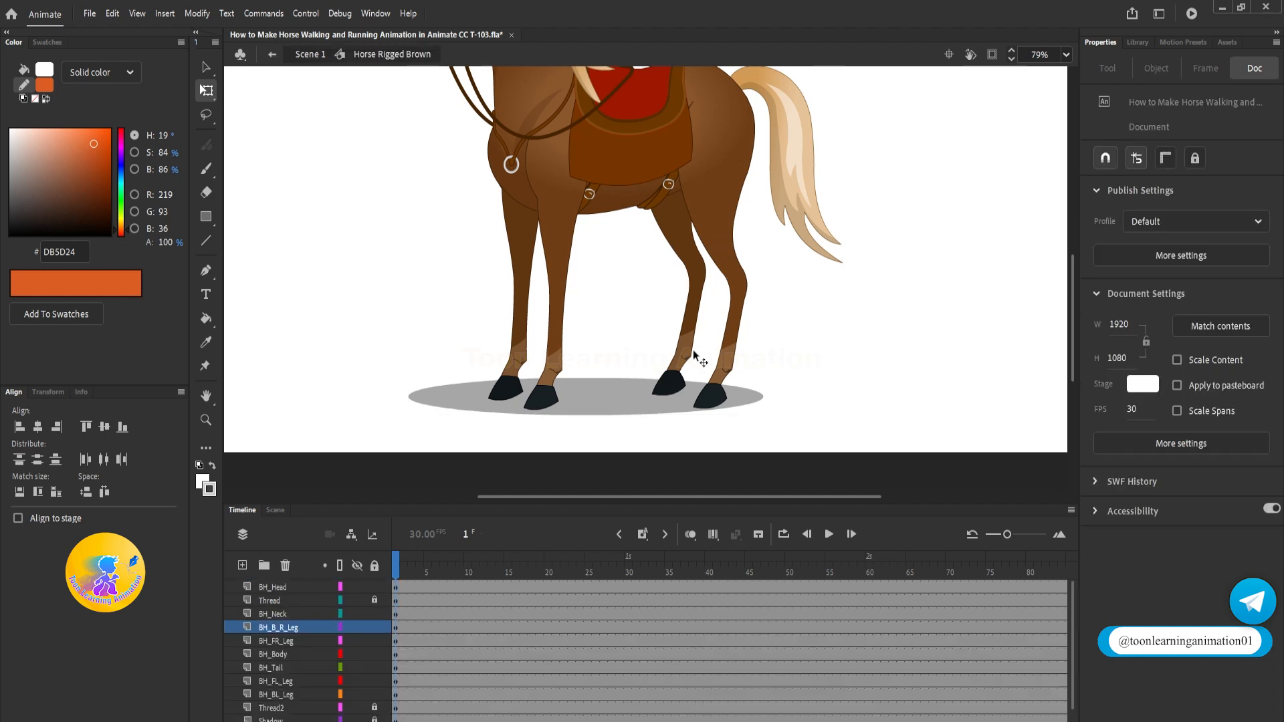
left_click_drag(634, 501, 636, 435)
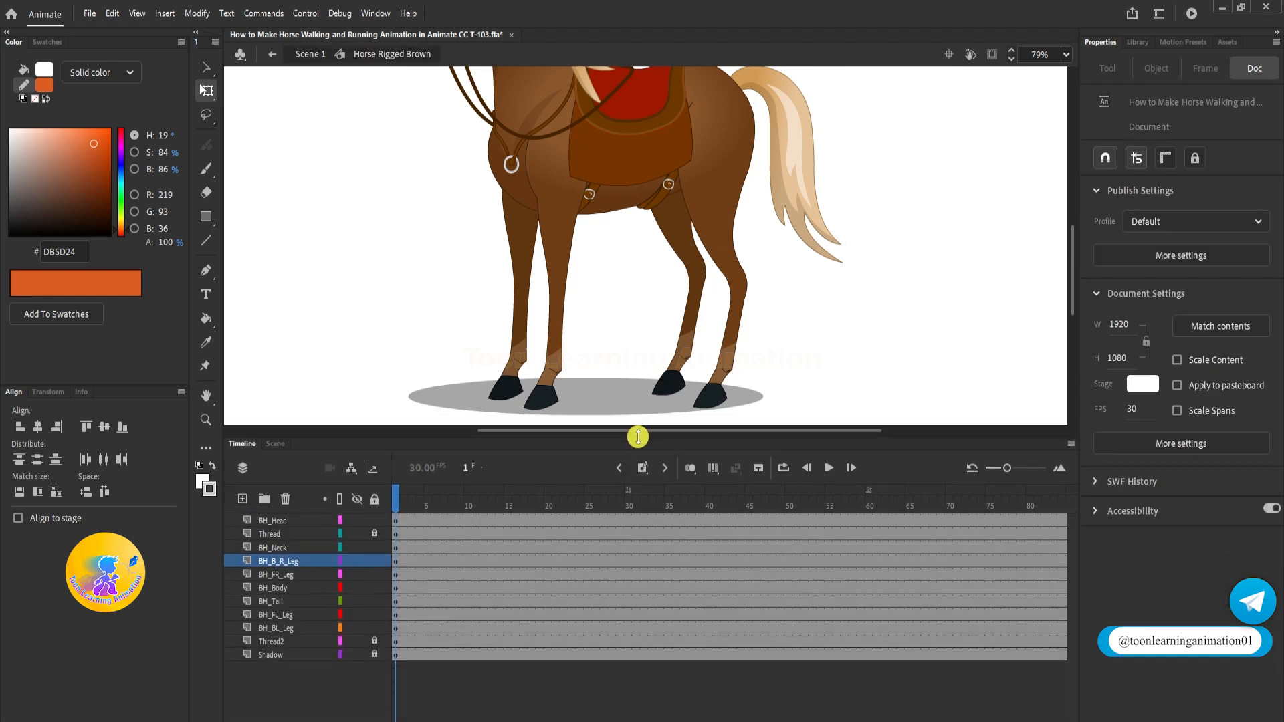
left_click_drag(554, 524, 866, 639)
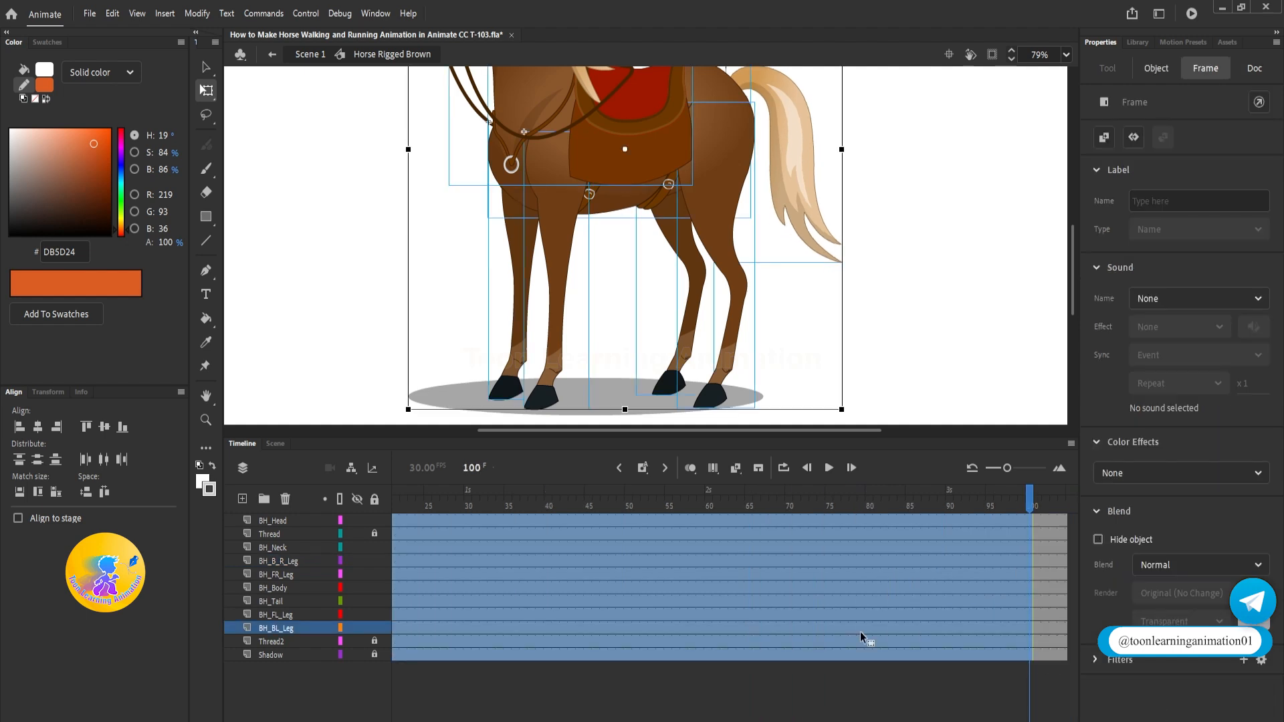
key("shift+F5")
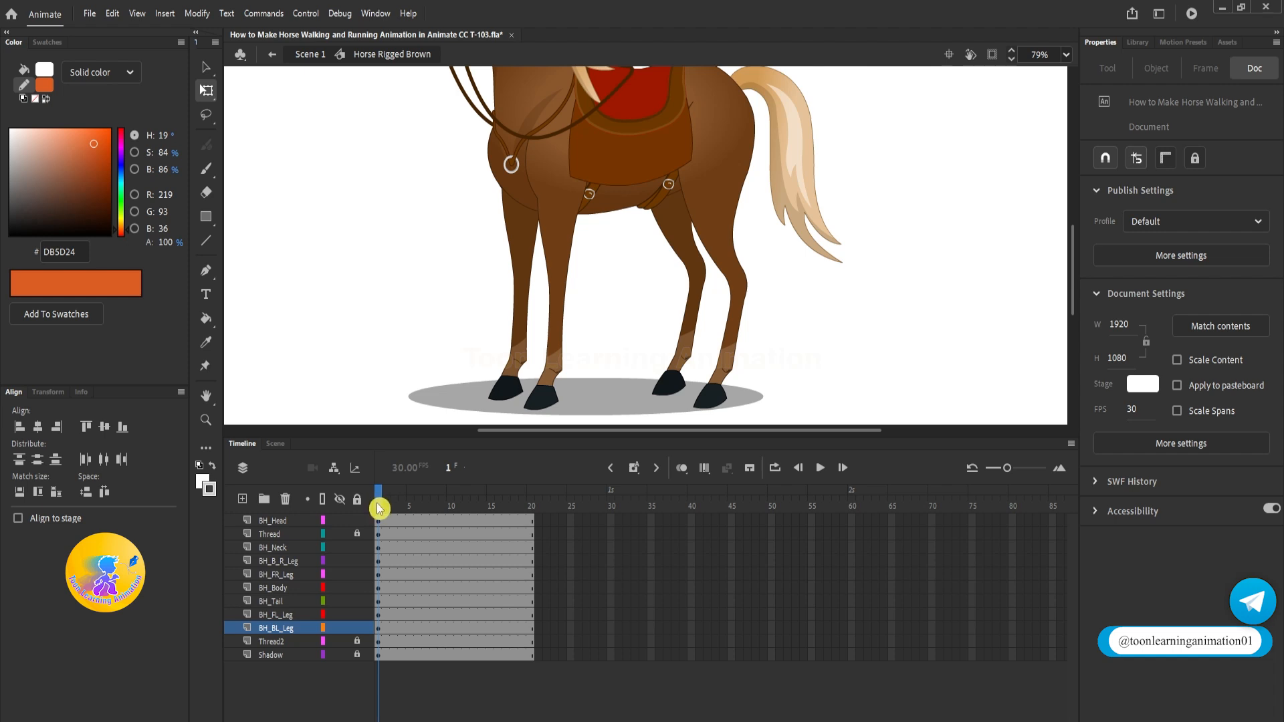
Preview the horse's pose at frames 5, 10, 15 and 20, and return to frame 1
left_click(410, 509)
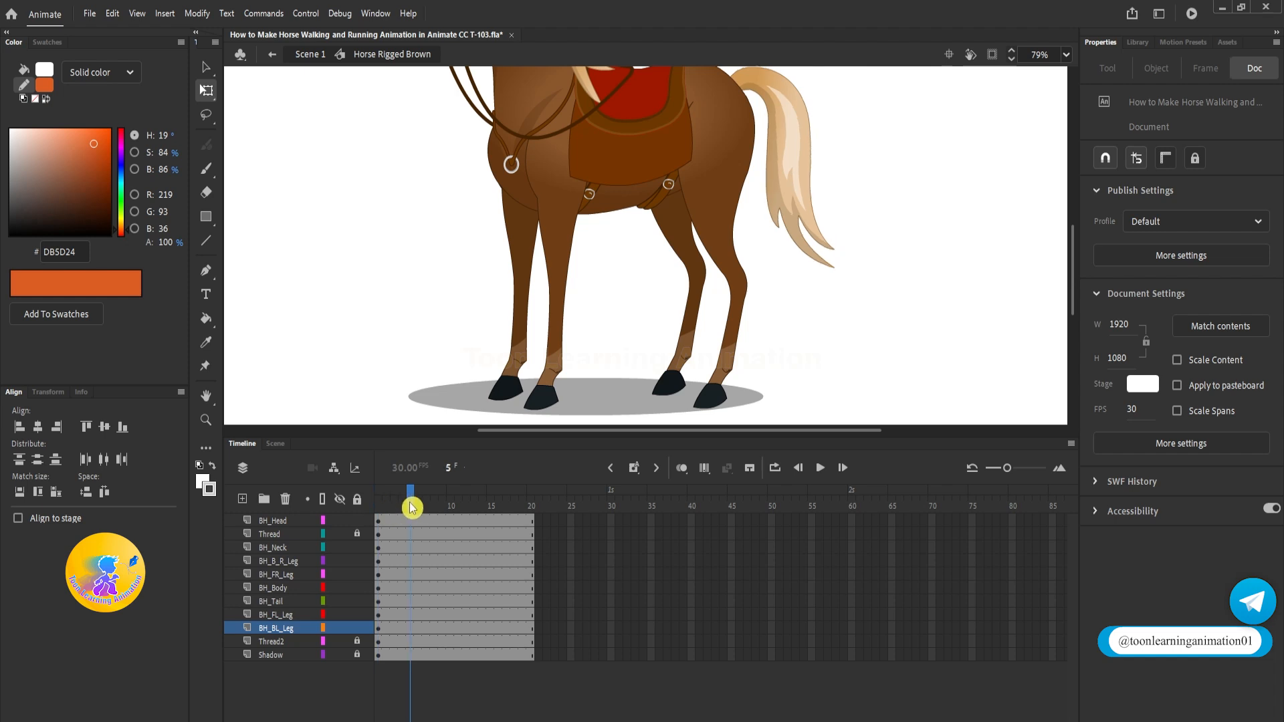
left_click(453, 511)
left_click(493, 514)
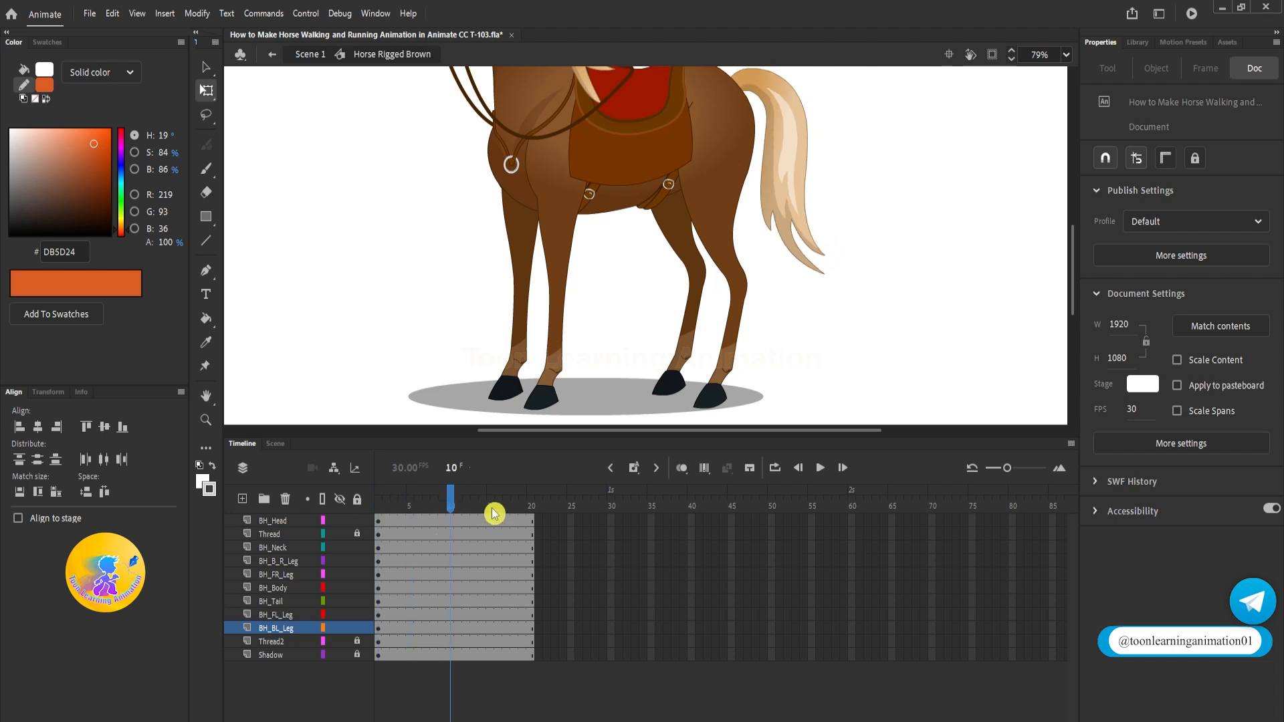
left_click(533, 510)
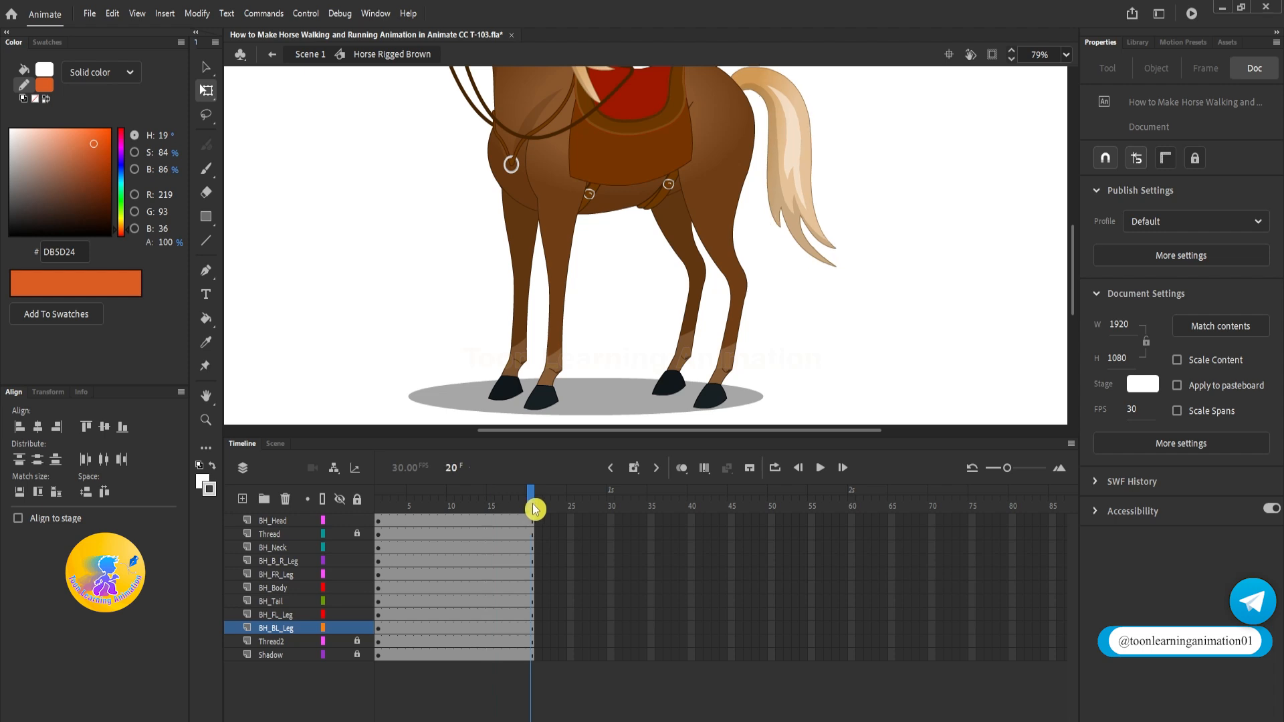
left_click(378, 507)
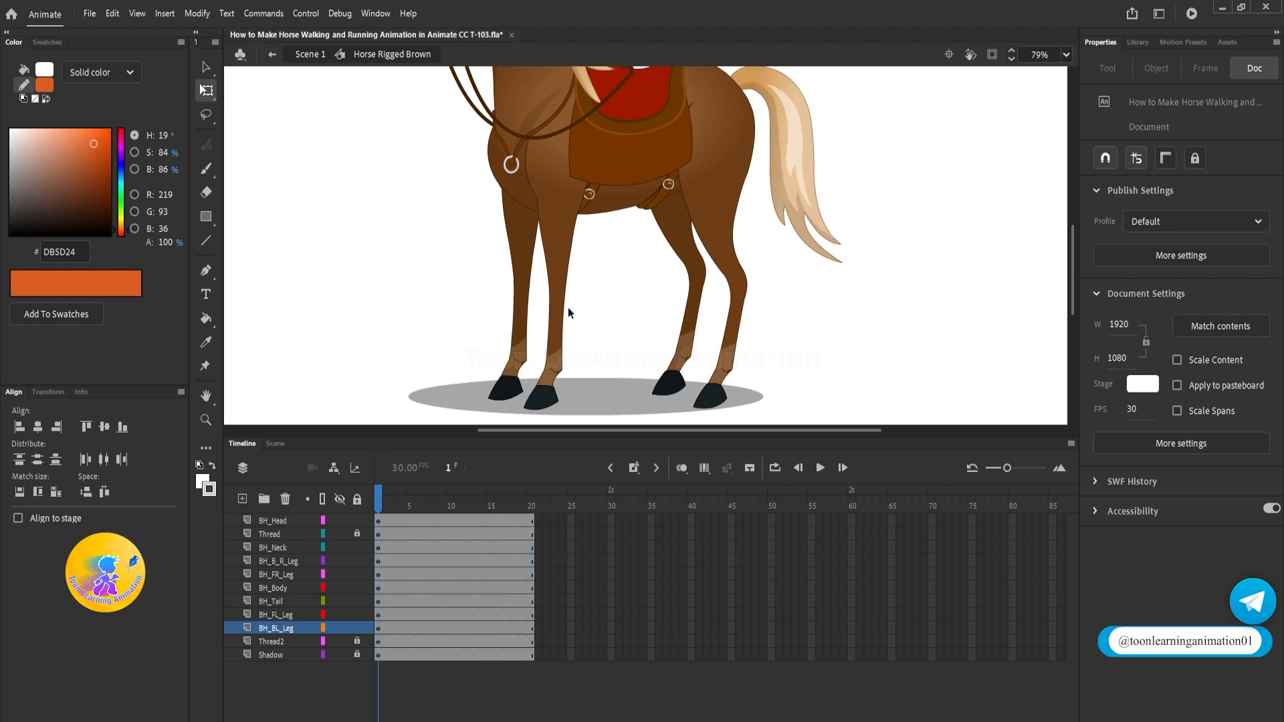
Add a layer above BH_Head and draw on it a horizontal ground line about 2639 px wide just below the hooves
left_click(271, 521)
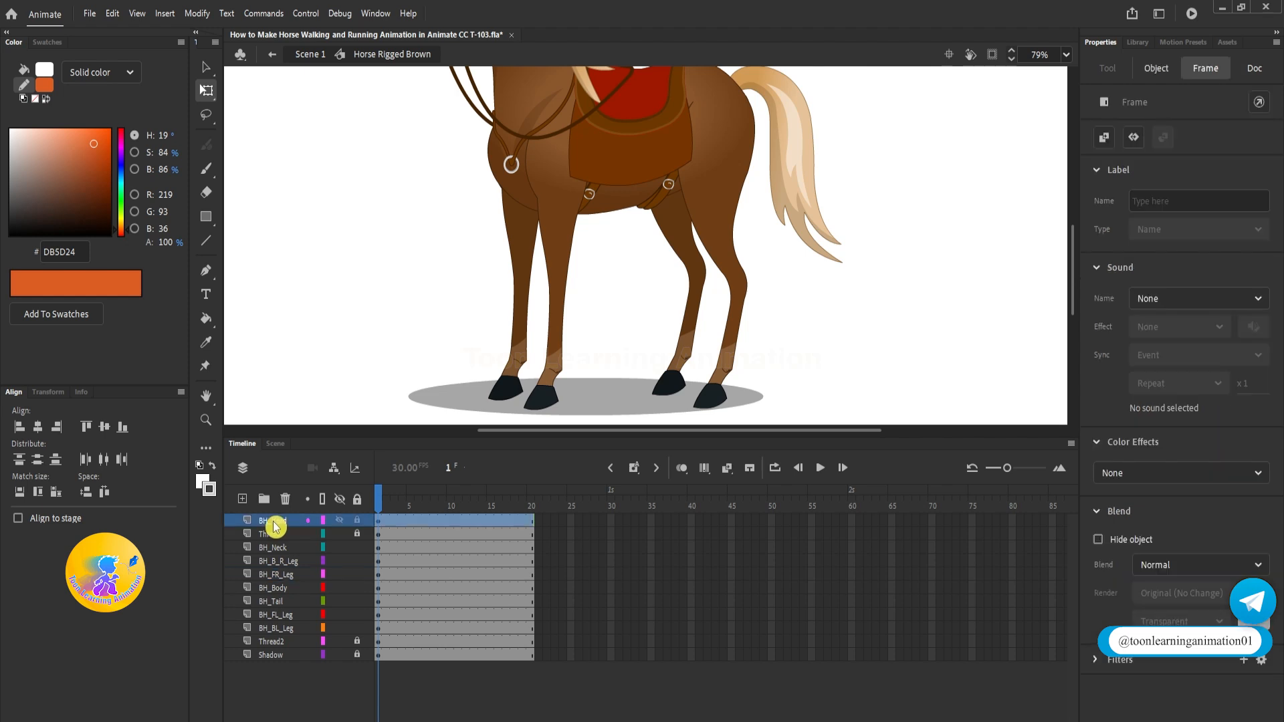
left_click(243, 500)
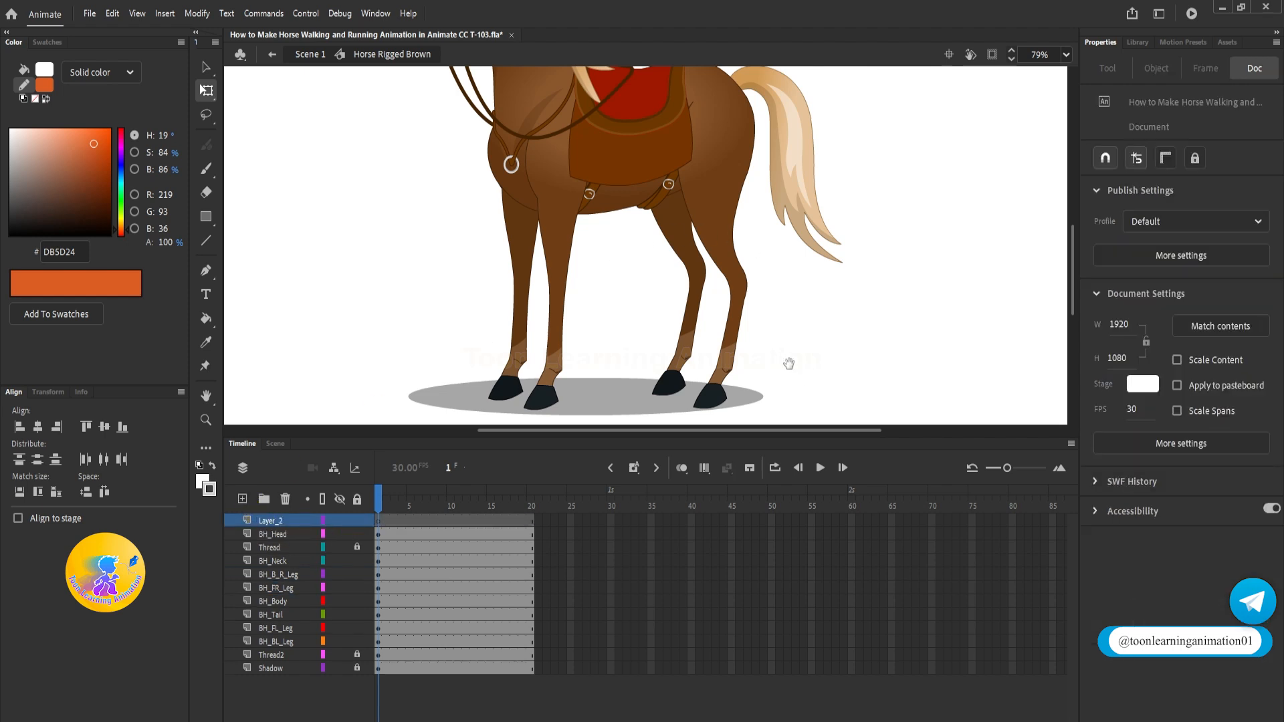
left_click_drag(789, 363, 857, 267)
scroll(680, 335, "up", 2, "ctrl")
left_click(206, 241)
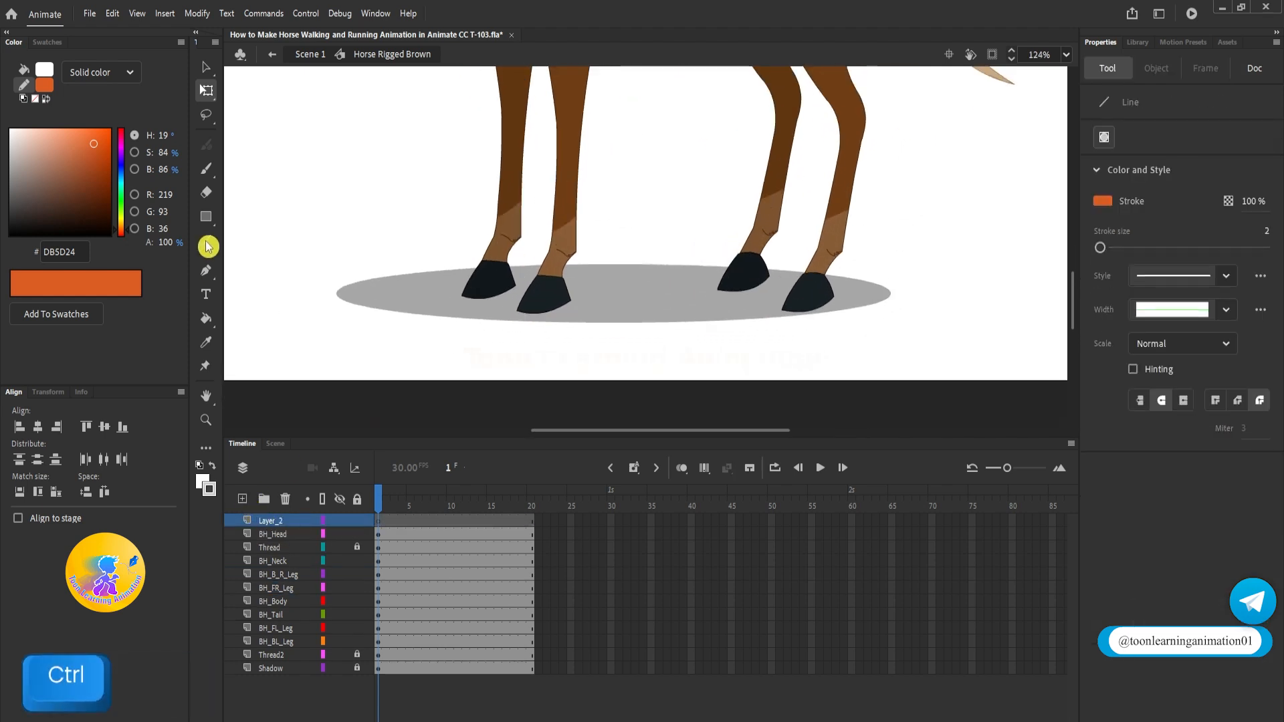
scroll(549, 300, "down", 1, "ctrl")
left_click_drag(502, 315, 516, 314)
left_click_drag(262, 313, 986, 314, "shift")
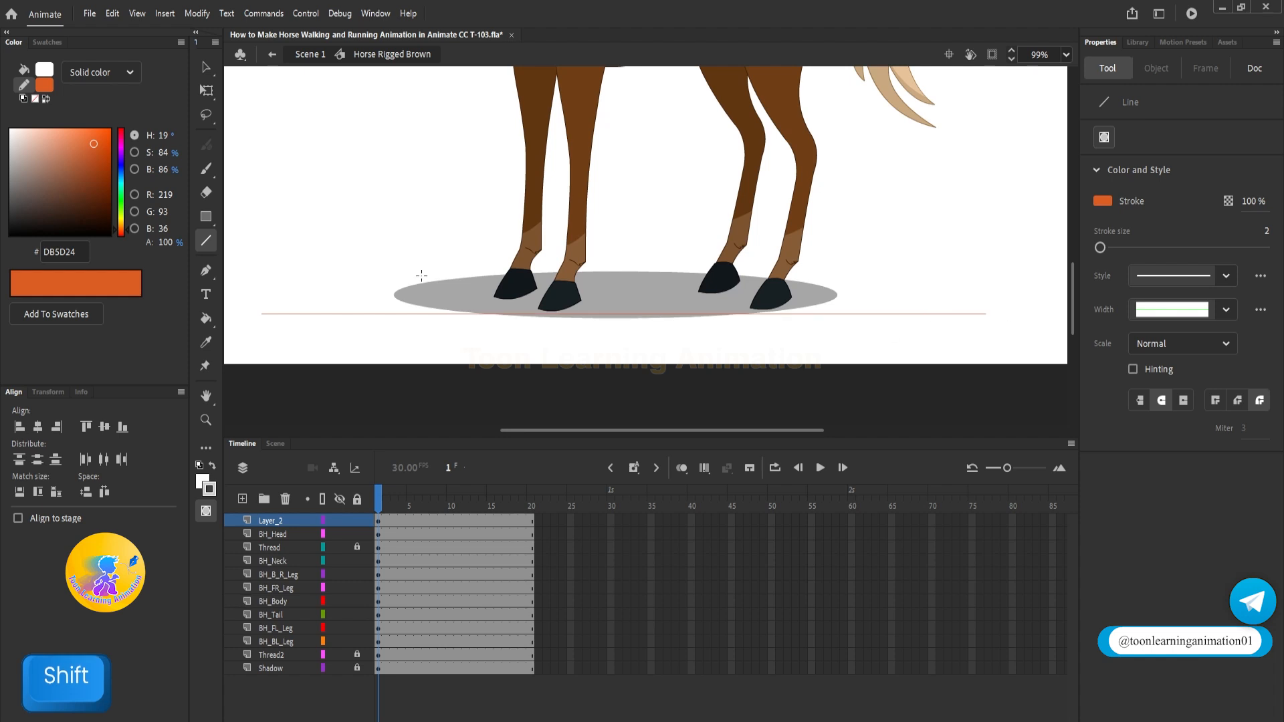
Move the ground line up to about Y 2240 so it meets the soles of the near-side hooves
left_click(206, 67)
scroll(716, 309, "up", 2, "ctrl")
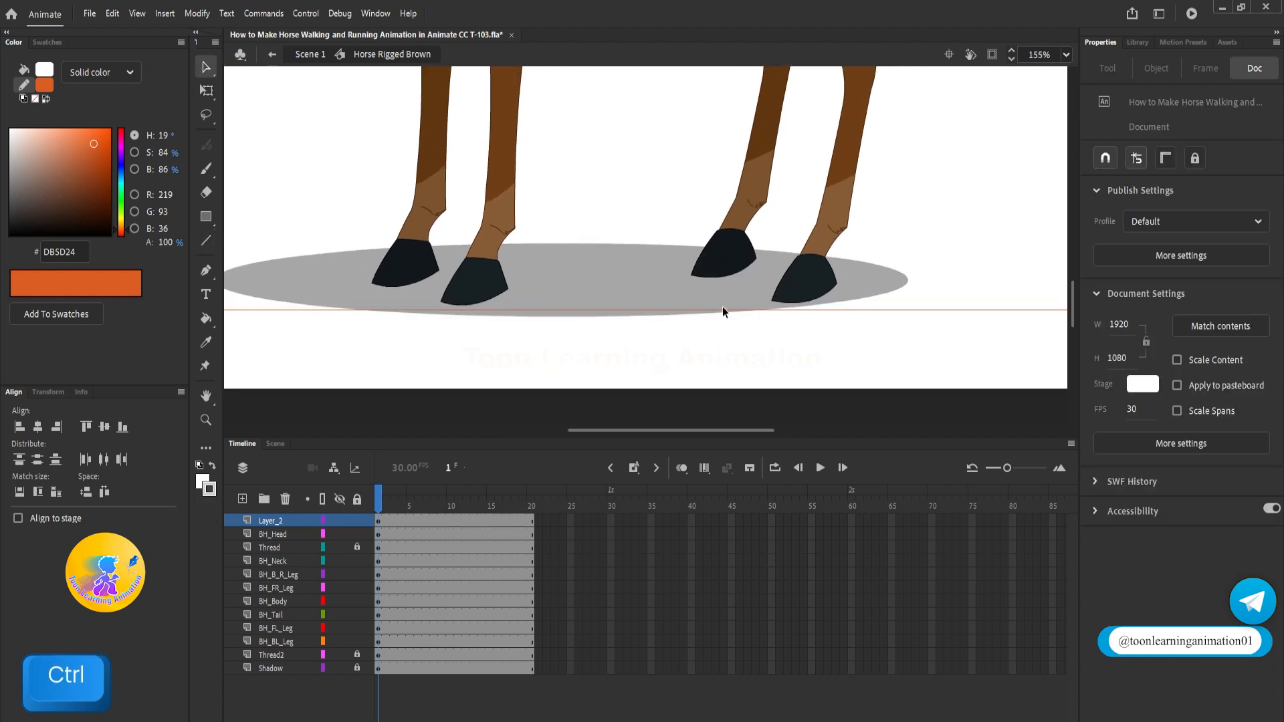
left_click(730, 309)
left_click_drag(836, 310, 838, 303)
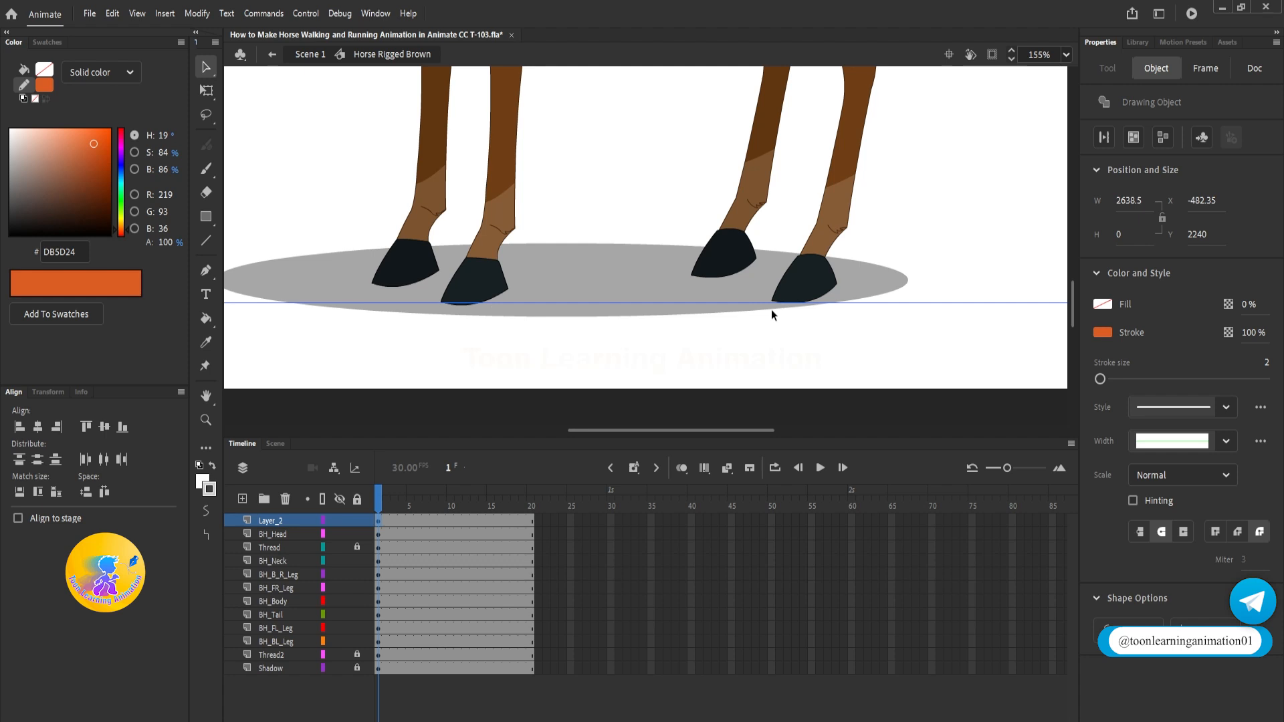
scroll(542, 307, "up", 1)
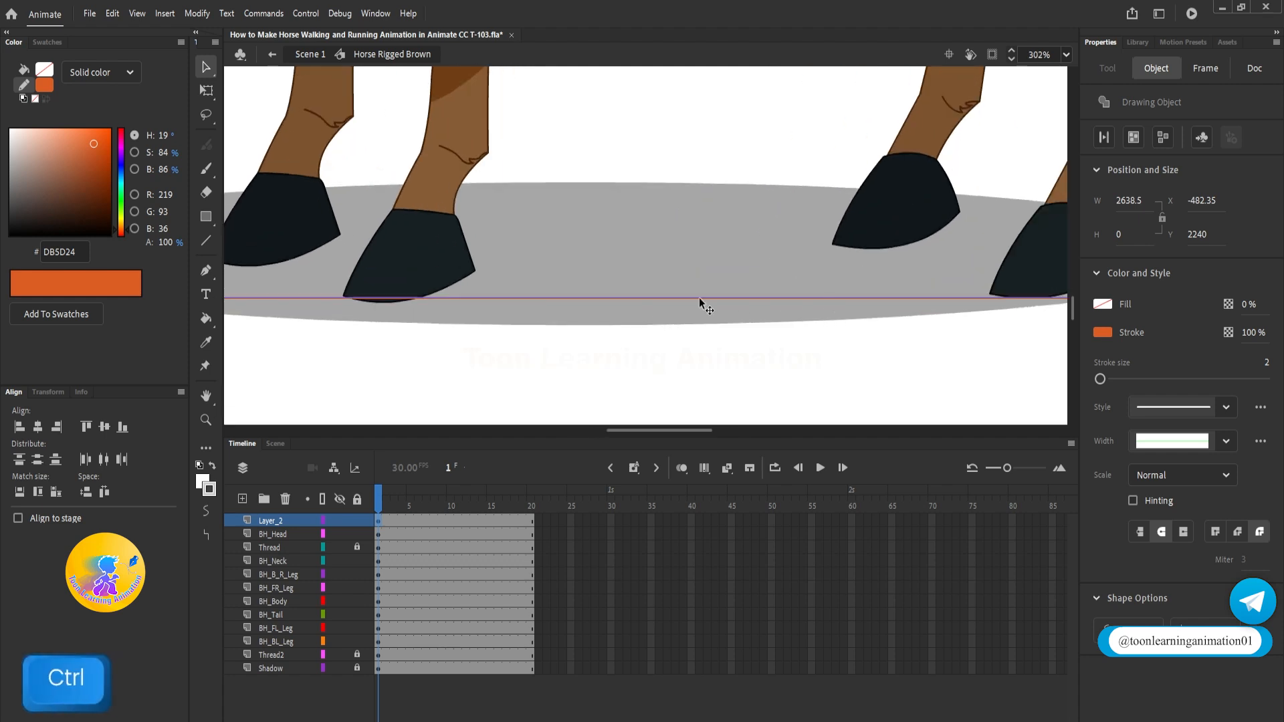
scroll(700, 297, "up", 1)
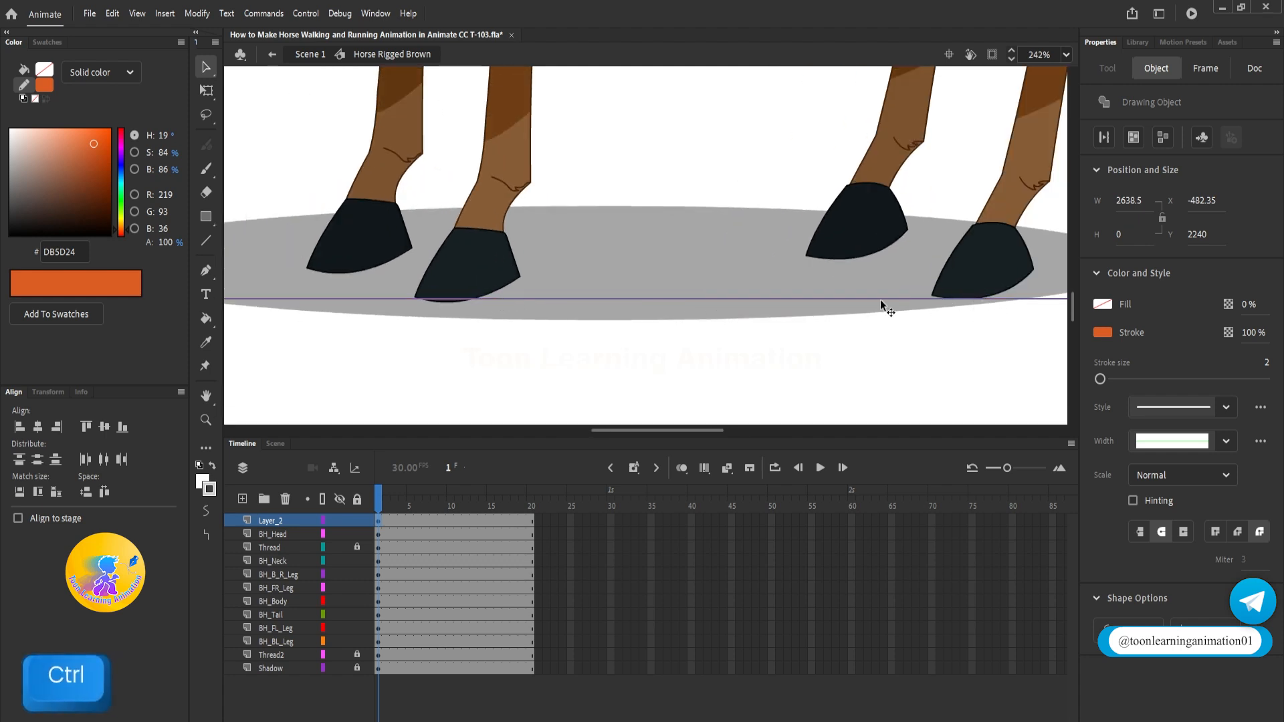
Set the ground line's stroke size to 4 and colour to FF4F00, and break it apart into a plain shape
left_click_drag(1102, 381, 1104, 387)
left_click_drag(102, 153, 188, 61)
key("ctrl+b")
left_click(520, 291)
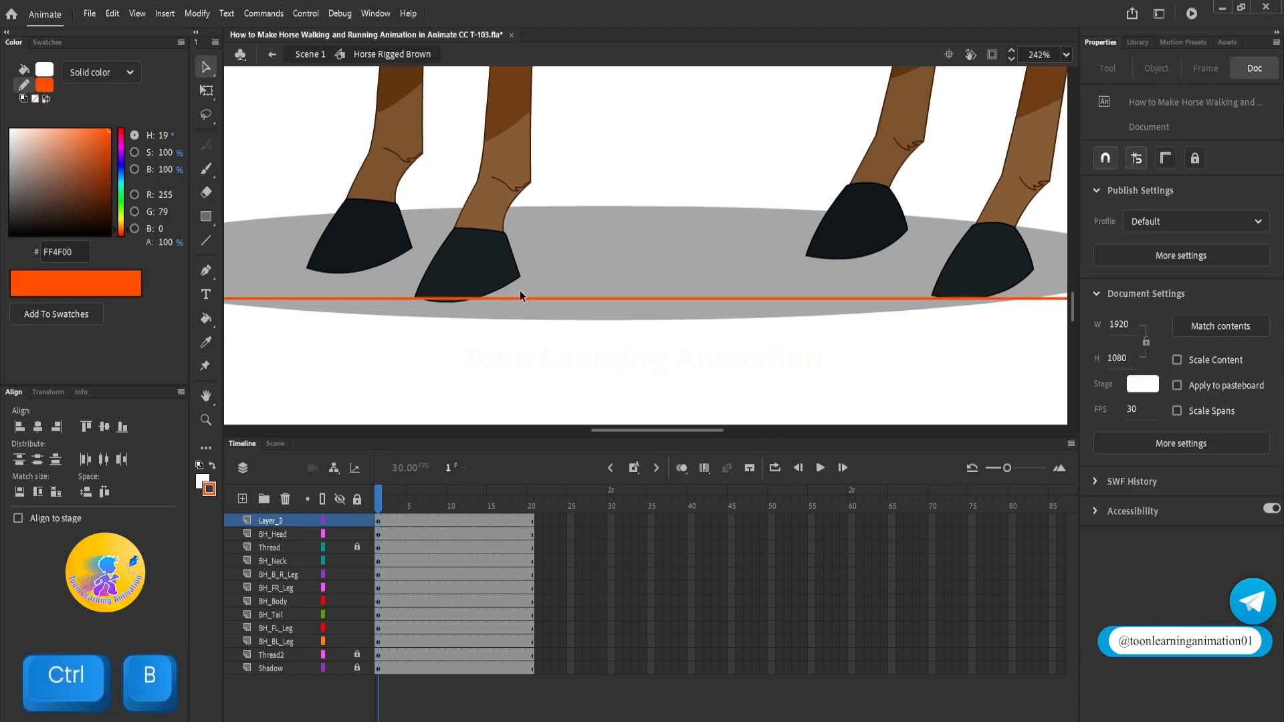
Recolour the ground line red, FF0000
left_click(527, 297)
left_click(121, 236)
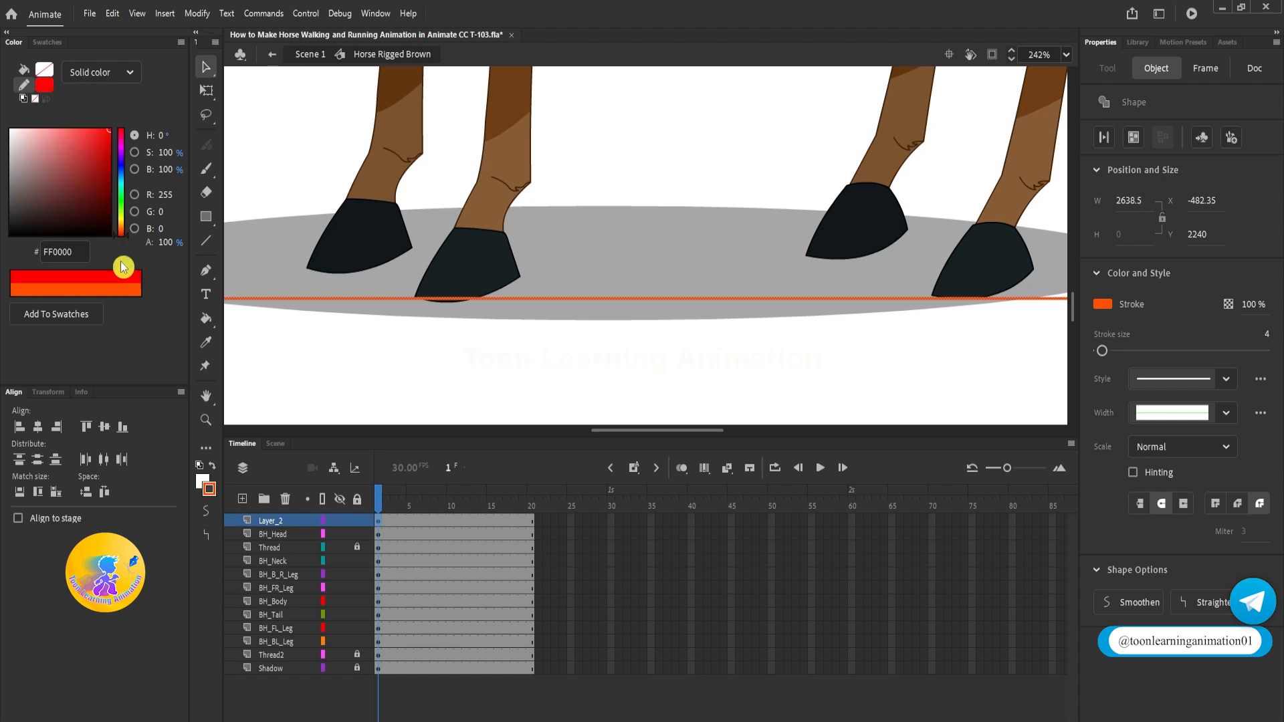
left_click(488, 370)
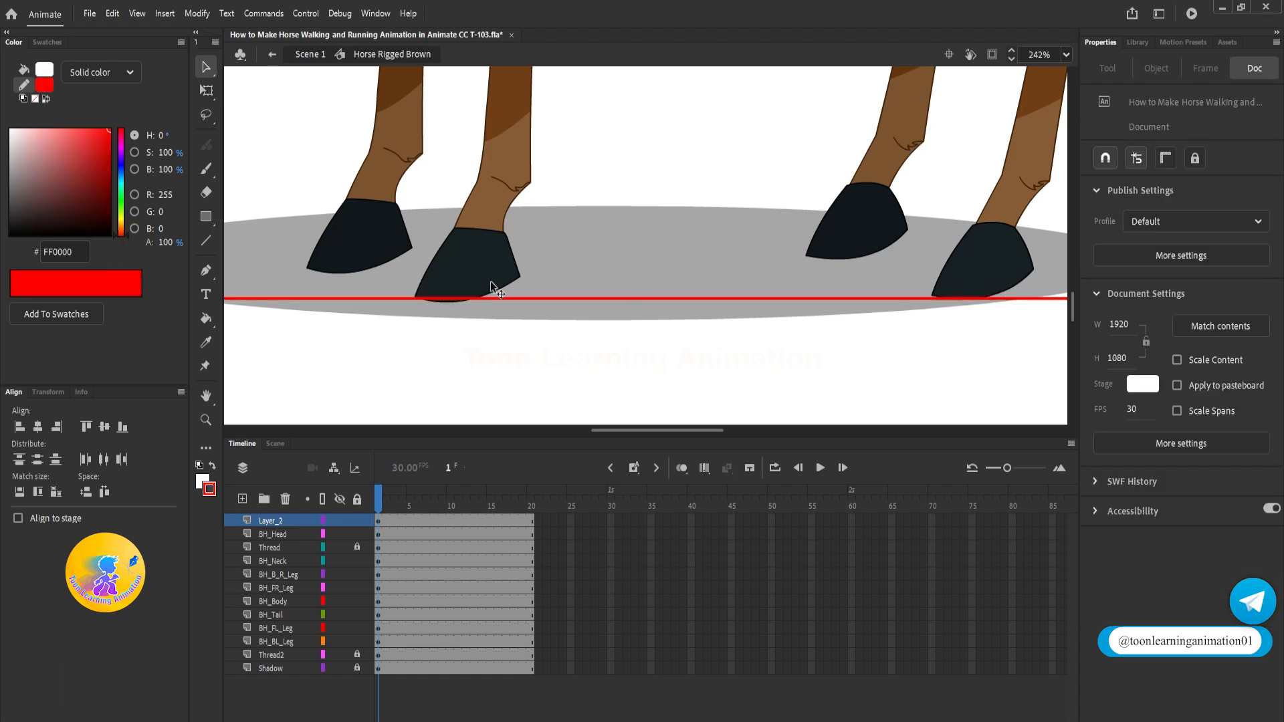
Copy the red line up to the far back hoof's sole, and place another copy coloured green 00FF76 at the far front hoof's sole
left_click(507, 298)
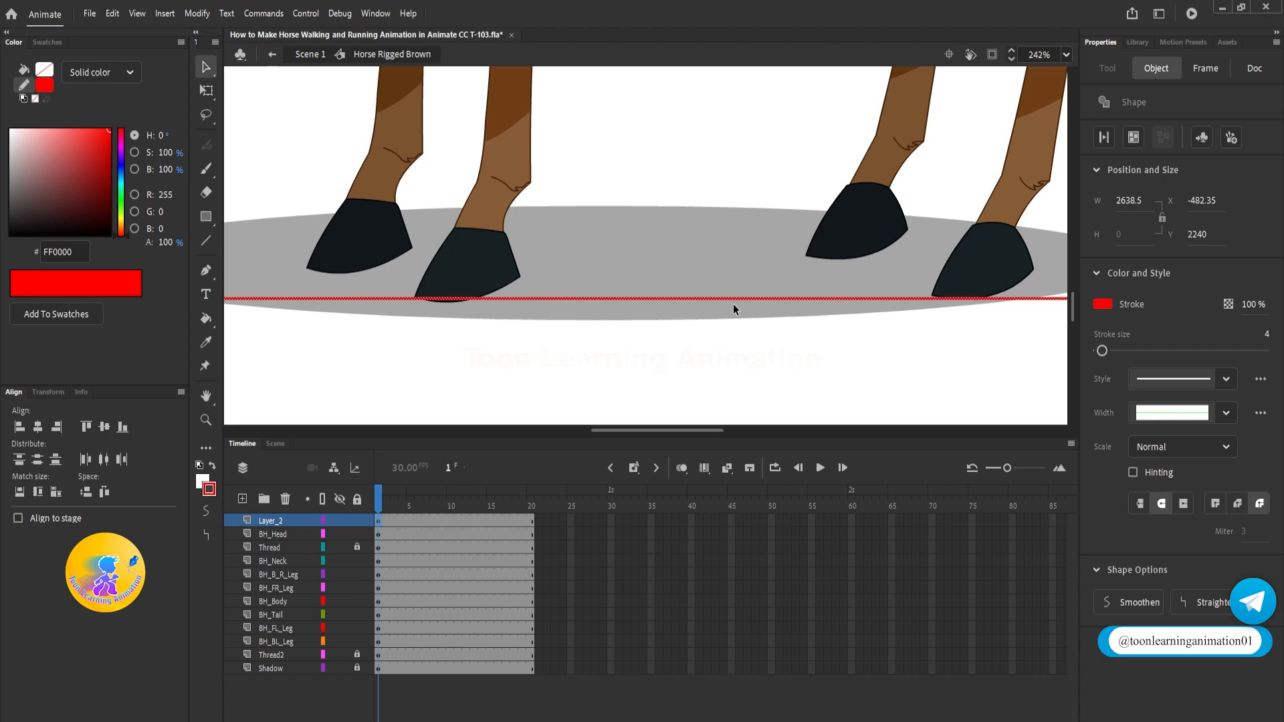
left_click_drag(737, 296, 737, 258)
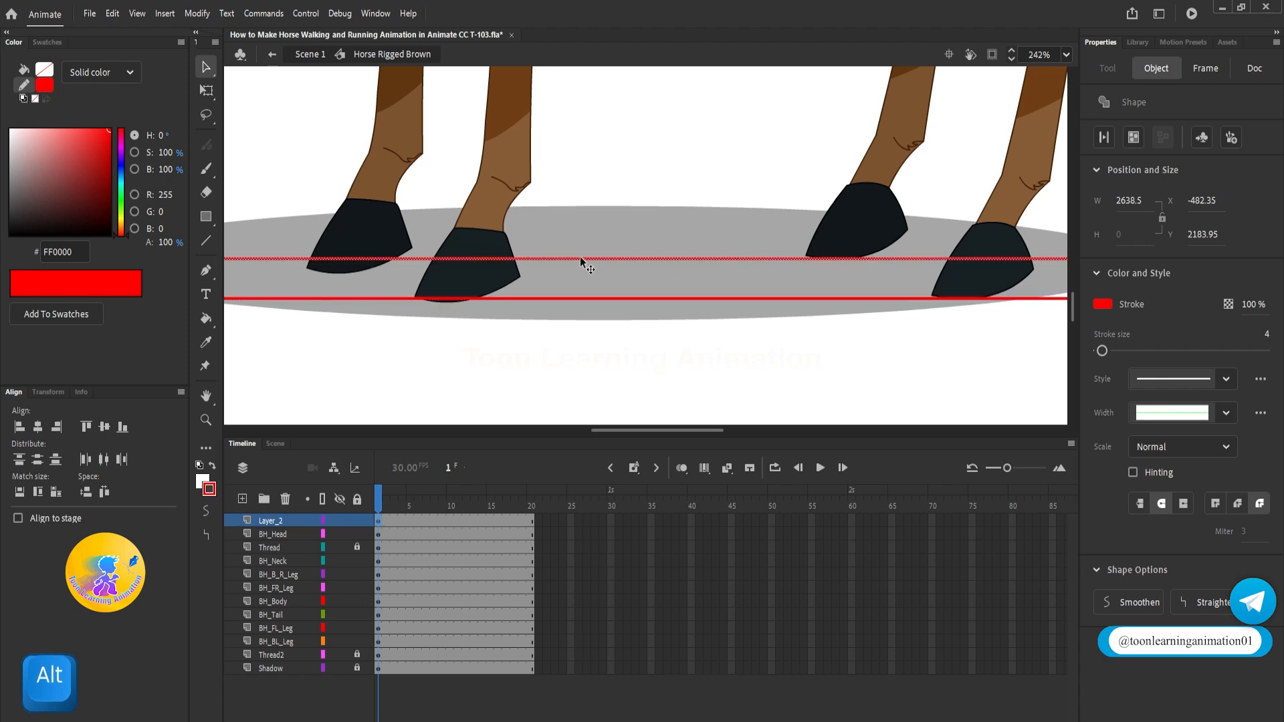
left_click_drag(580, 260, 580, 272)
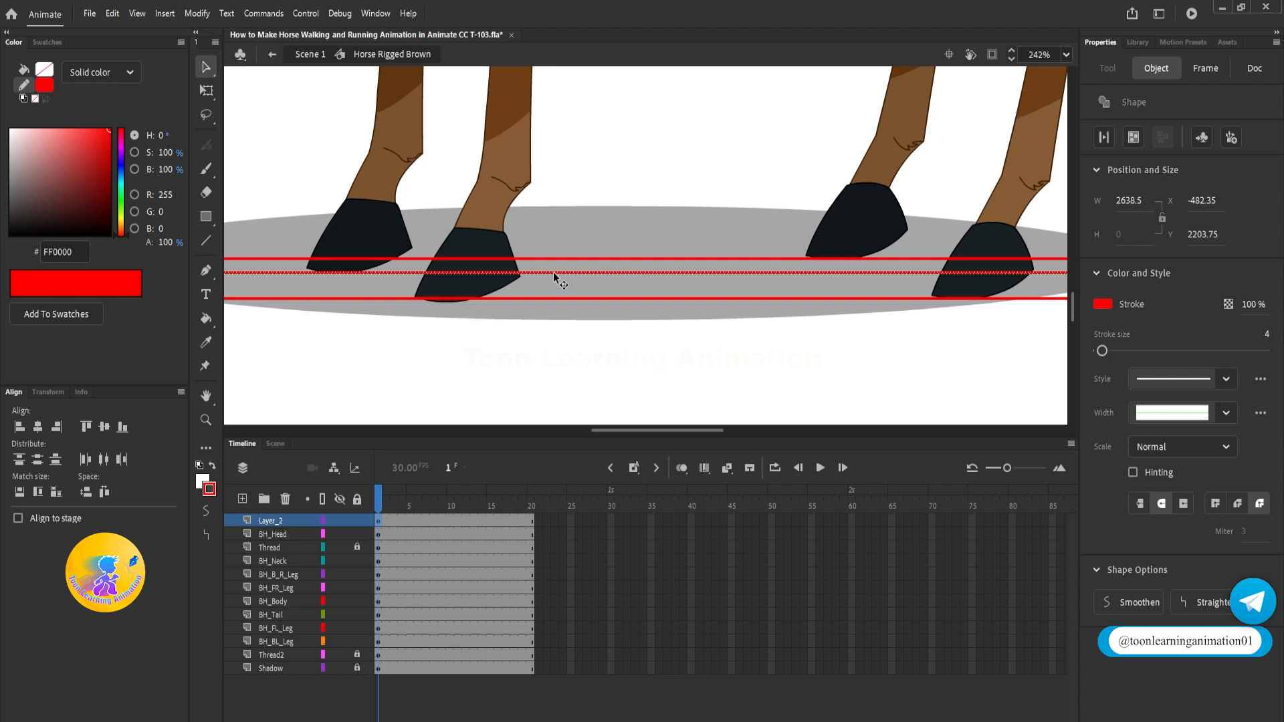
left_click_drag(124, 209, 124, 197)
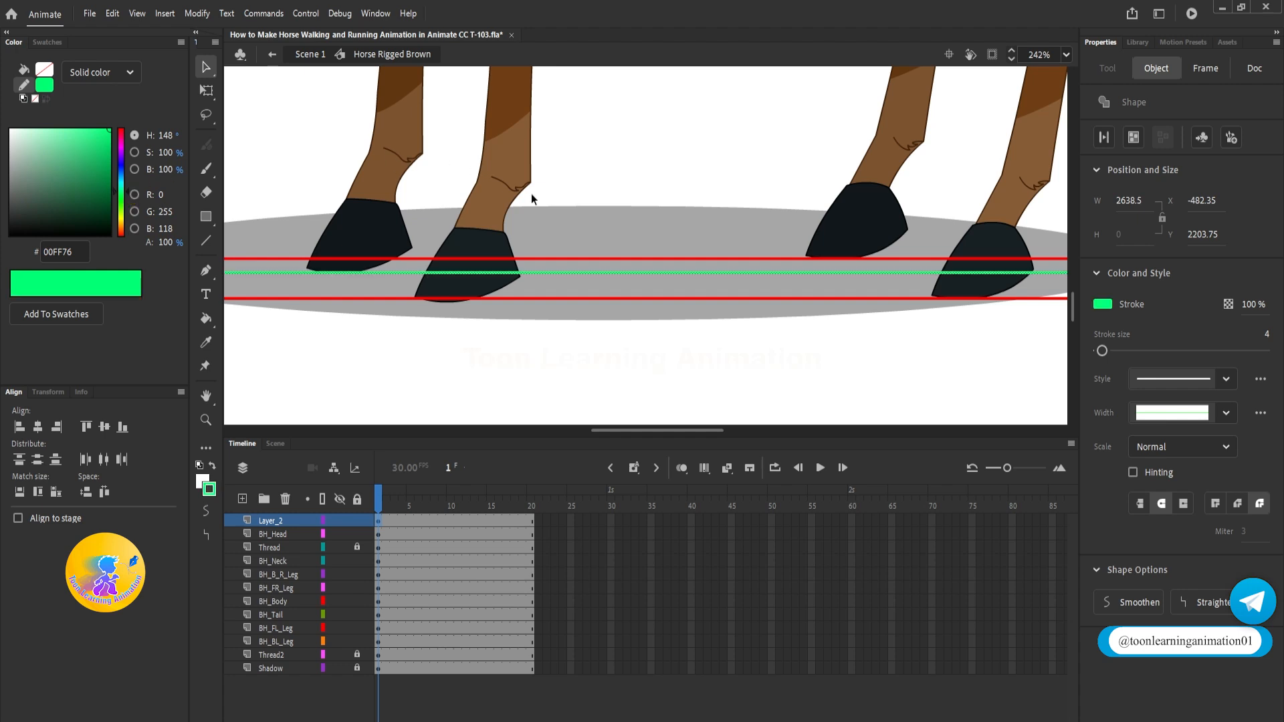
Copy the green line down to the sole of the near front hoof, just beneath the lower red line
left_click_drag(587, 271, 582, 313)
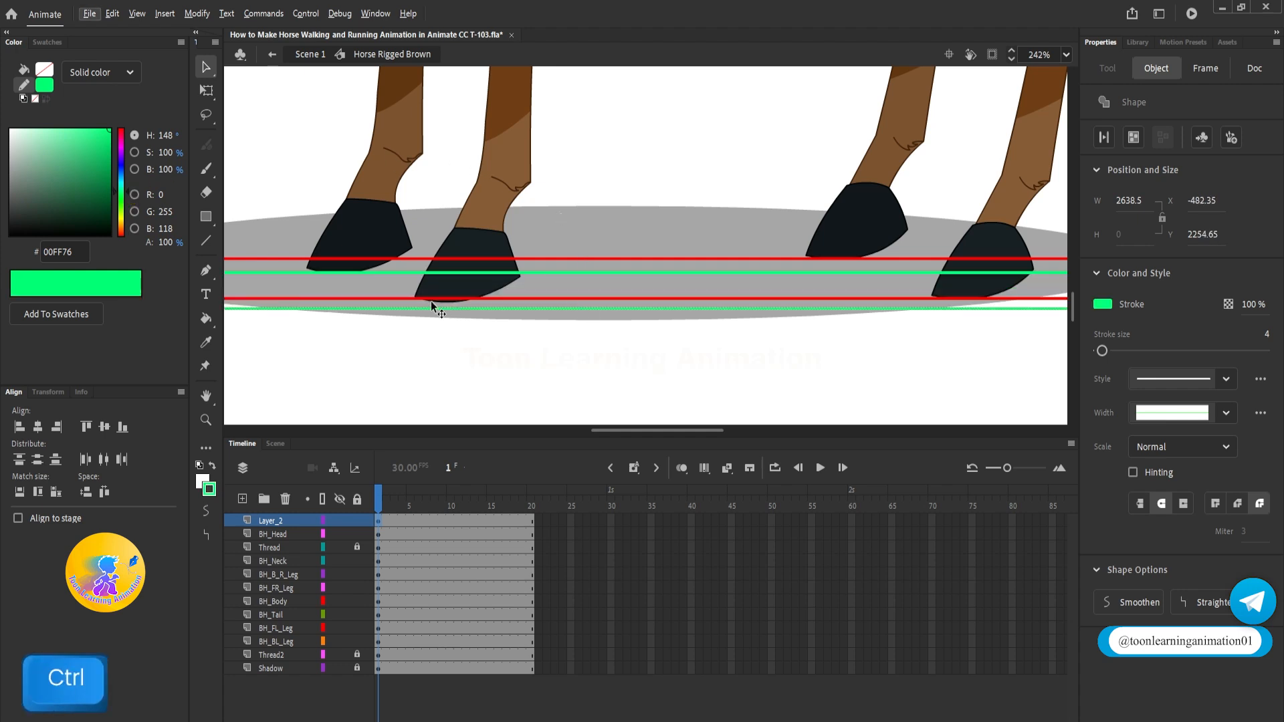
scroll(431, 301, "up", 3)
left_click_drag(503, 322, 500, 291)
scroll(503, 290, "down", 3)
scroll(503, 291, "down", 2)
left_click(503, 300)
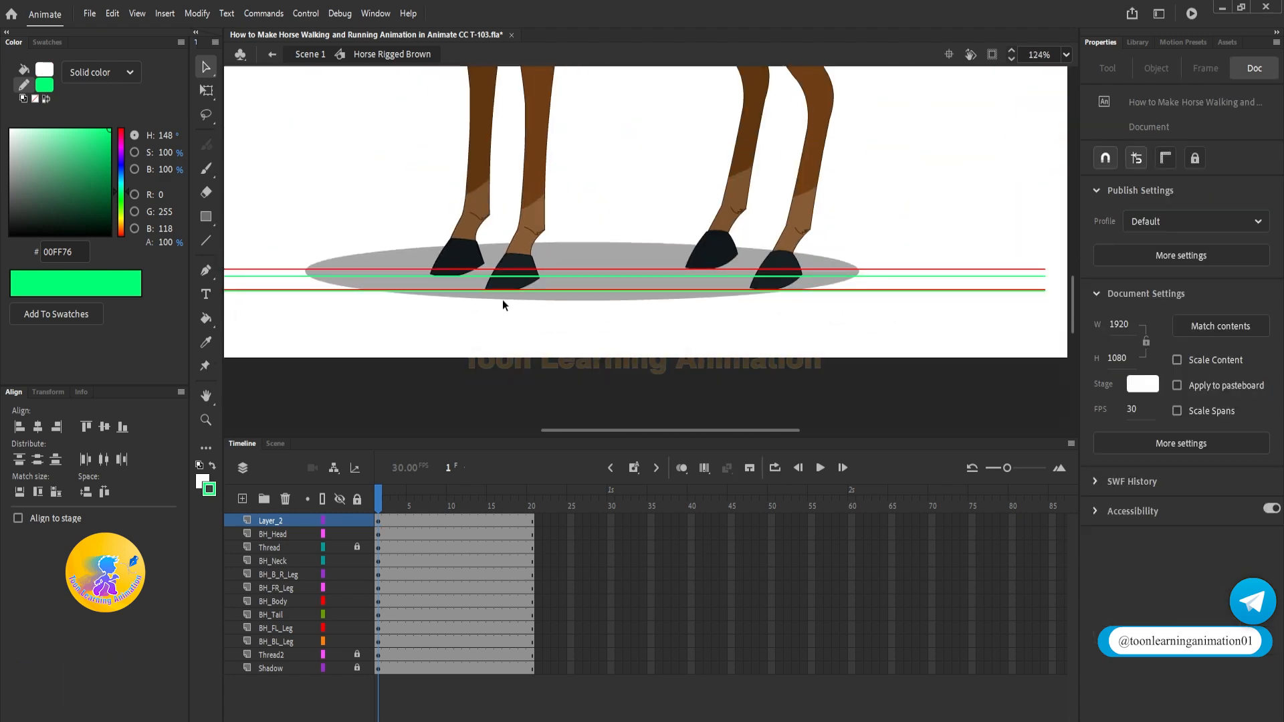
scroll(492, 291, "up", 1)
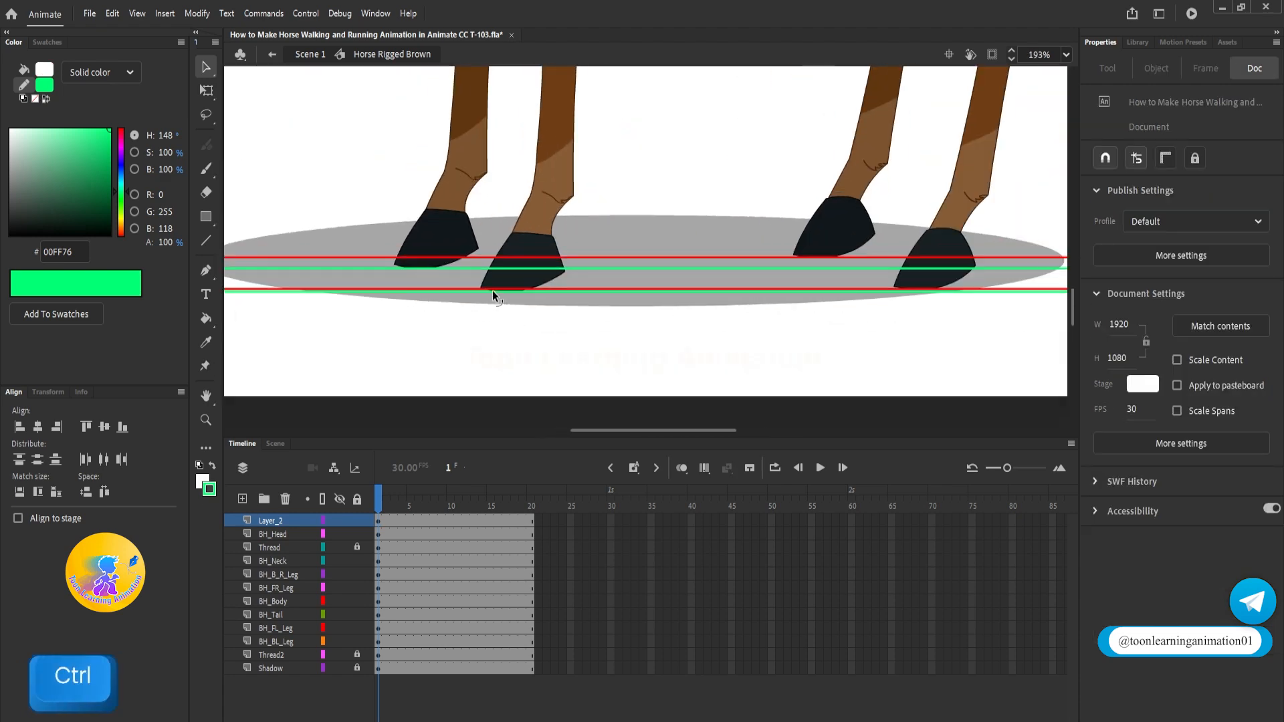
Rename the guide line layer as Lines
double_click(272, 521)
type("Line")
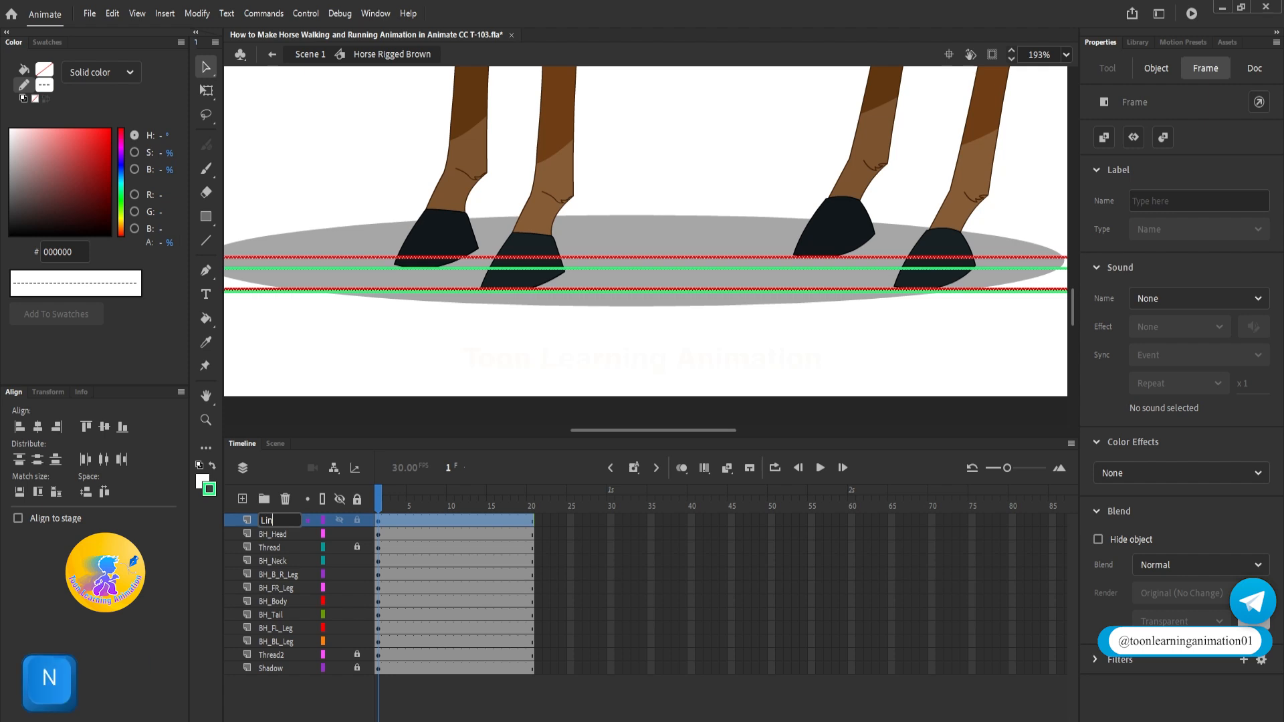
key("Return")
Move the Lines layer below the Shadow layer and lock it
left_click_drag(280, 518, 282, 676)
left_click(605, 281)
scroll(605, 280, "down", 3)
left_click(357, 669)
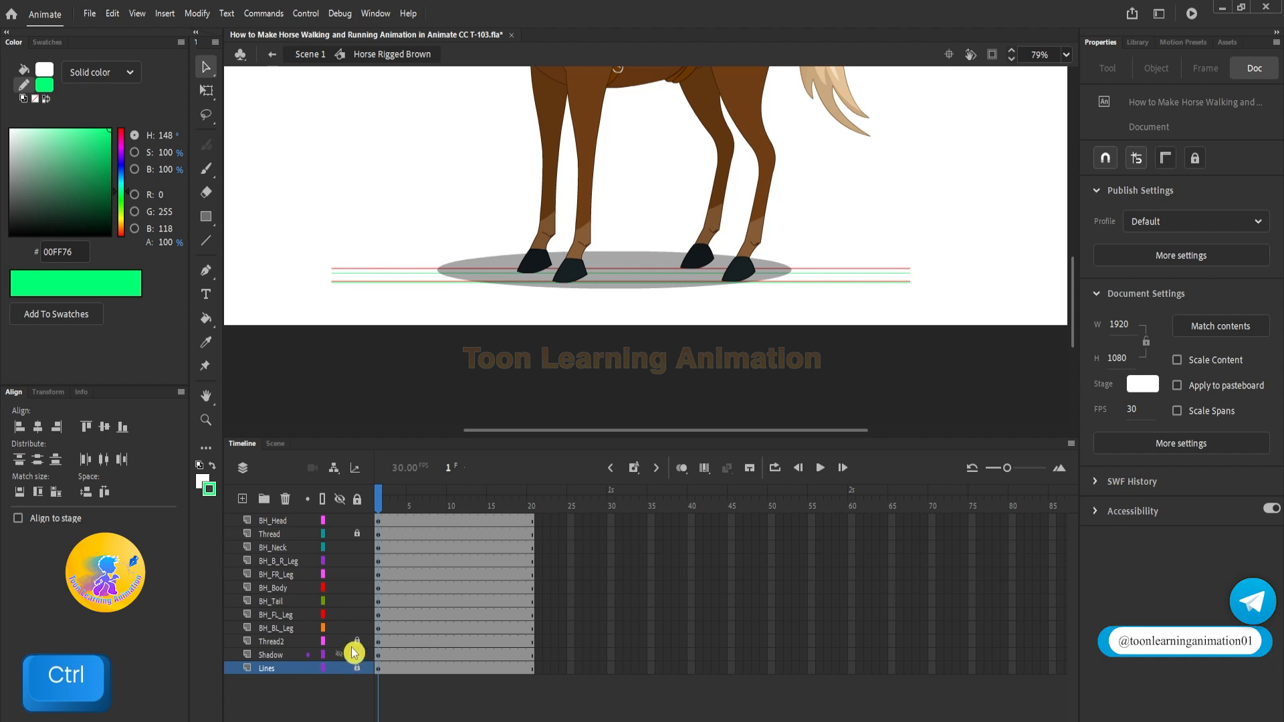
Unlock the Thread and Thread2 layers and select the Thread layer's content at frame 1
scroll(680, 267, "down", 1)
left_click_drag(781, 217, 794, 272)
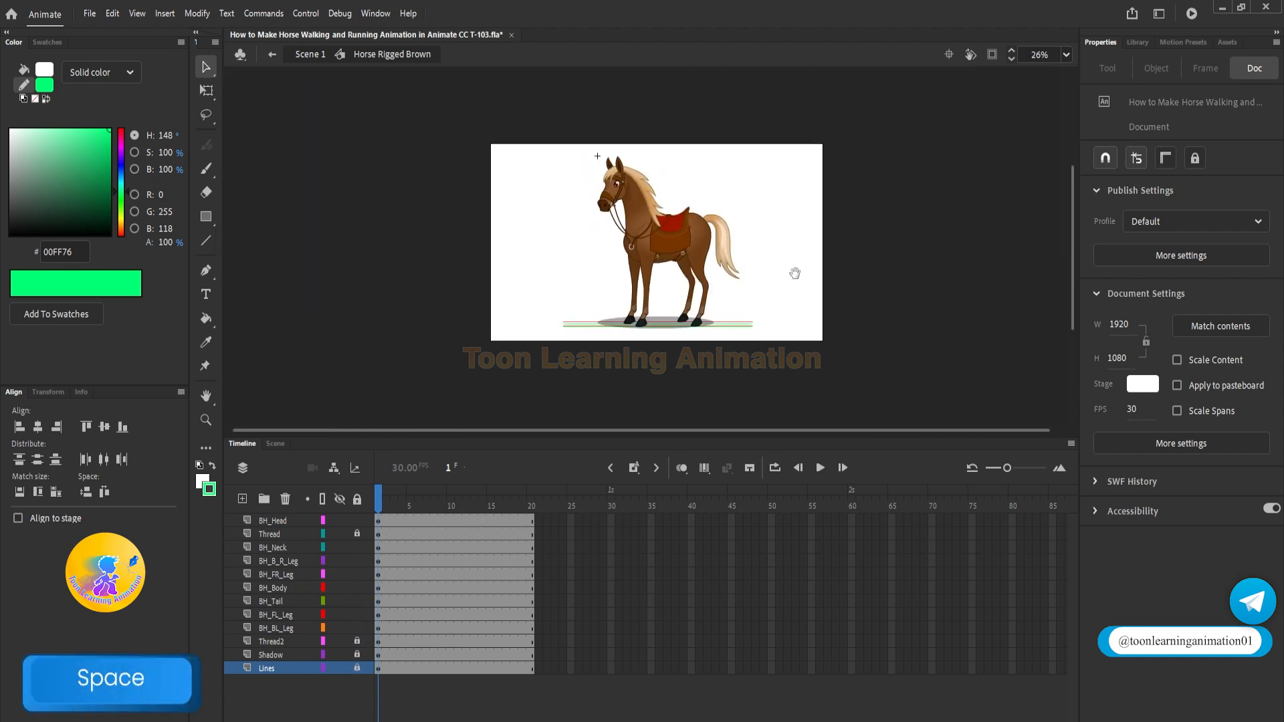
scroll(699, 252, "up", 4)
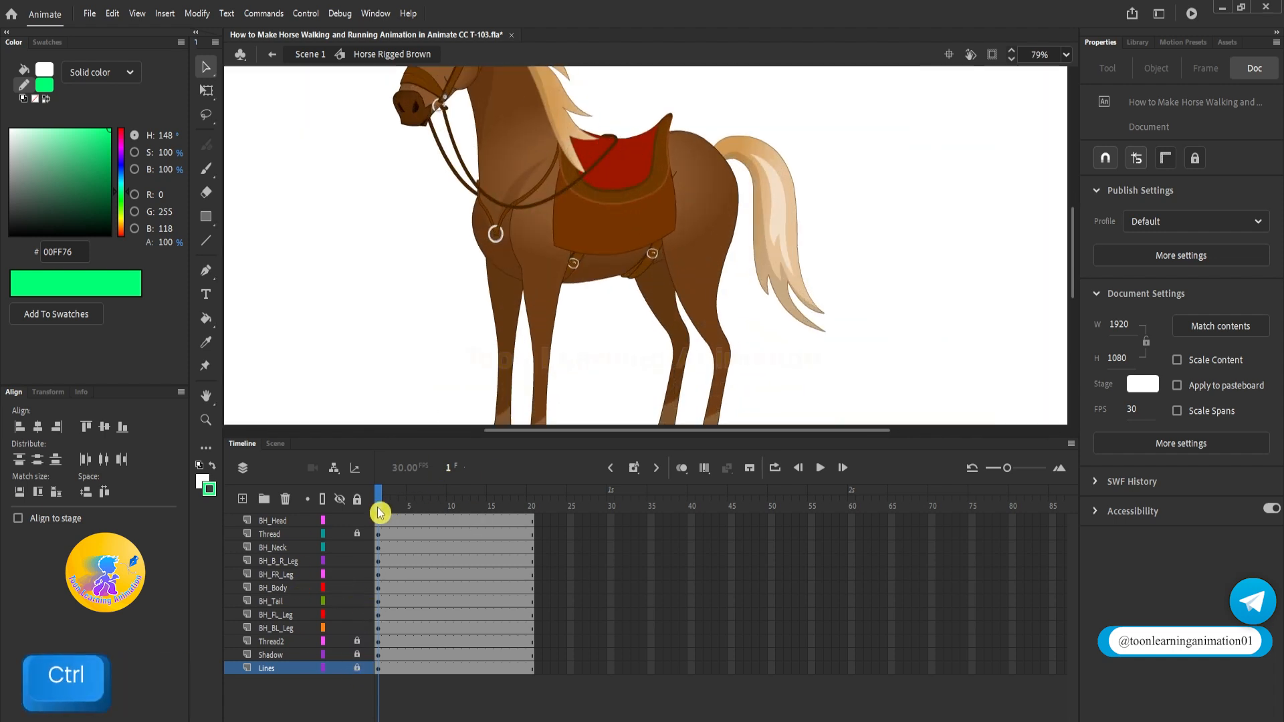
left_click(357, 534)
left_click(378, 535)
left_click_drag(850, 207, 874, 264)
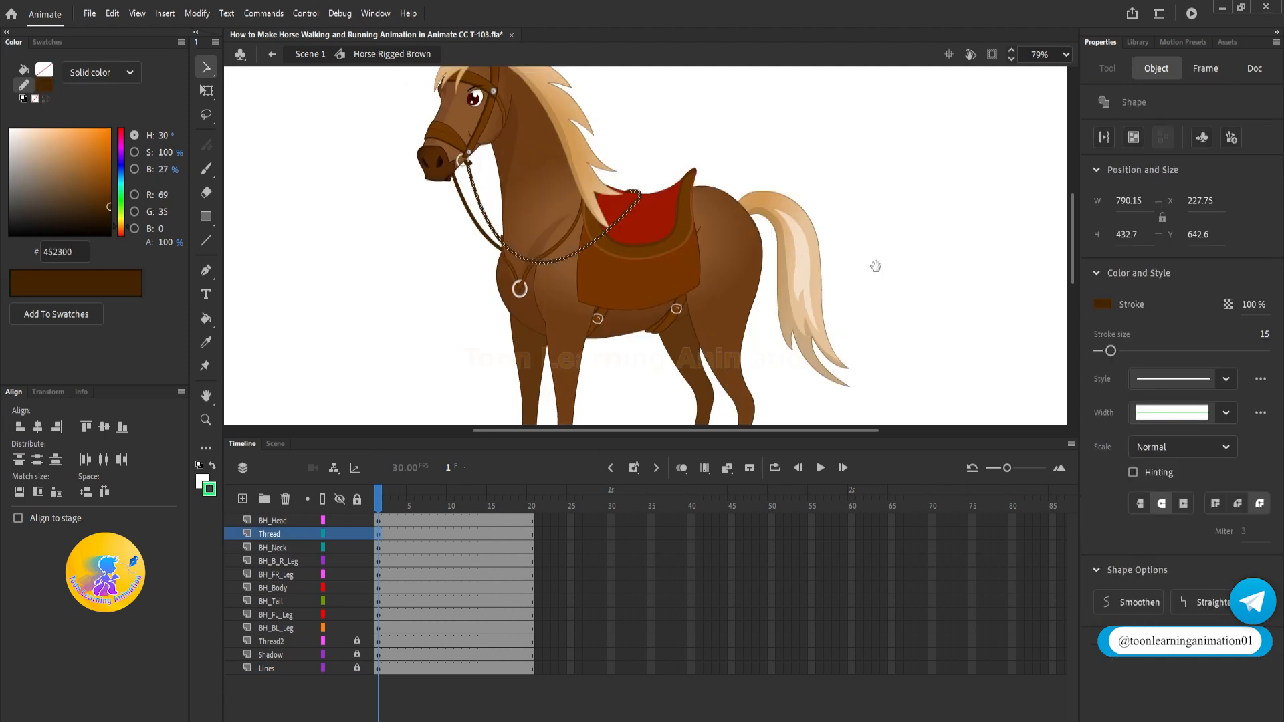
left_click(357, 642)
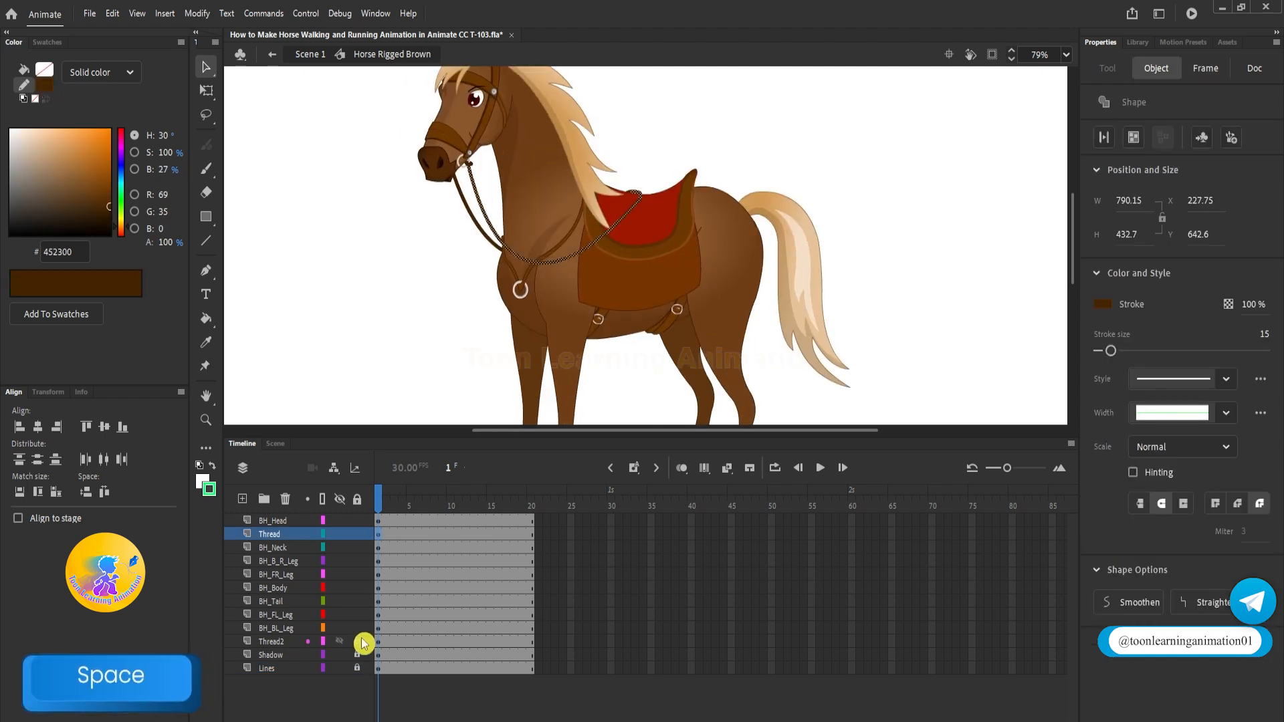
left_click(379, 643)
left_click(379, 534)
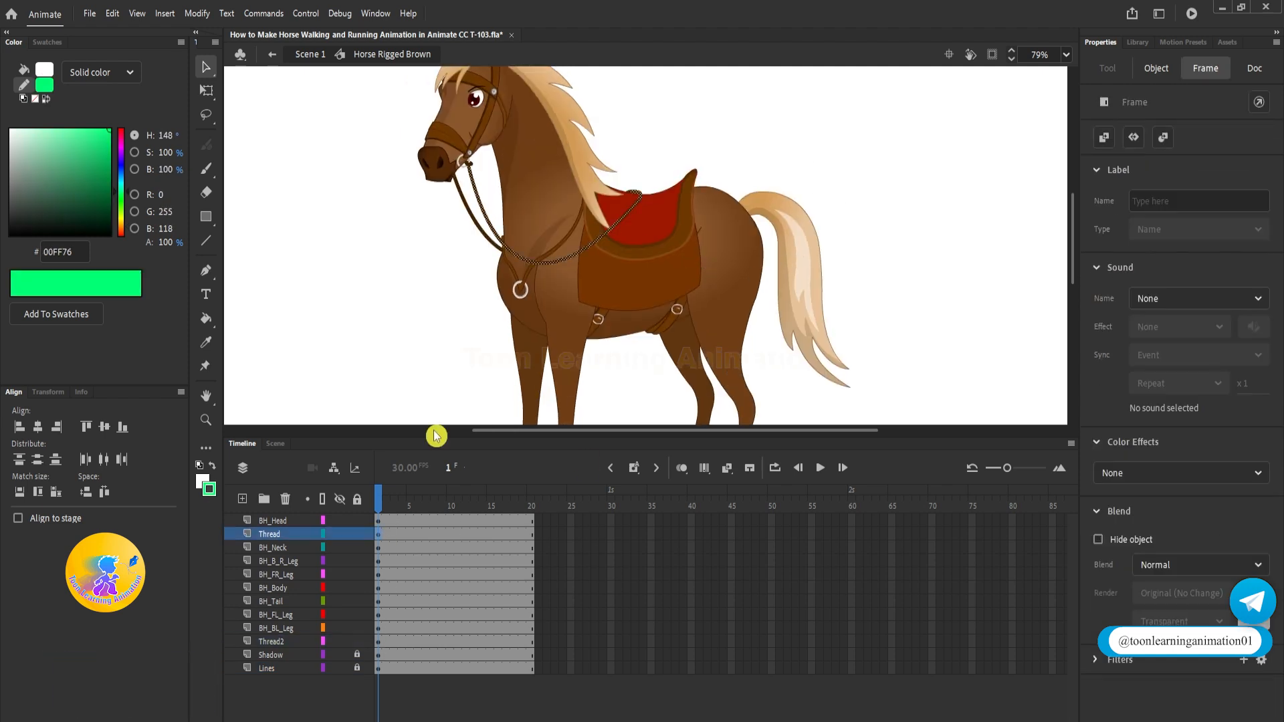
Select the Thread2 layer's content at frame 1 to inspect it, and clear the selection
left_click(378, 637)
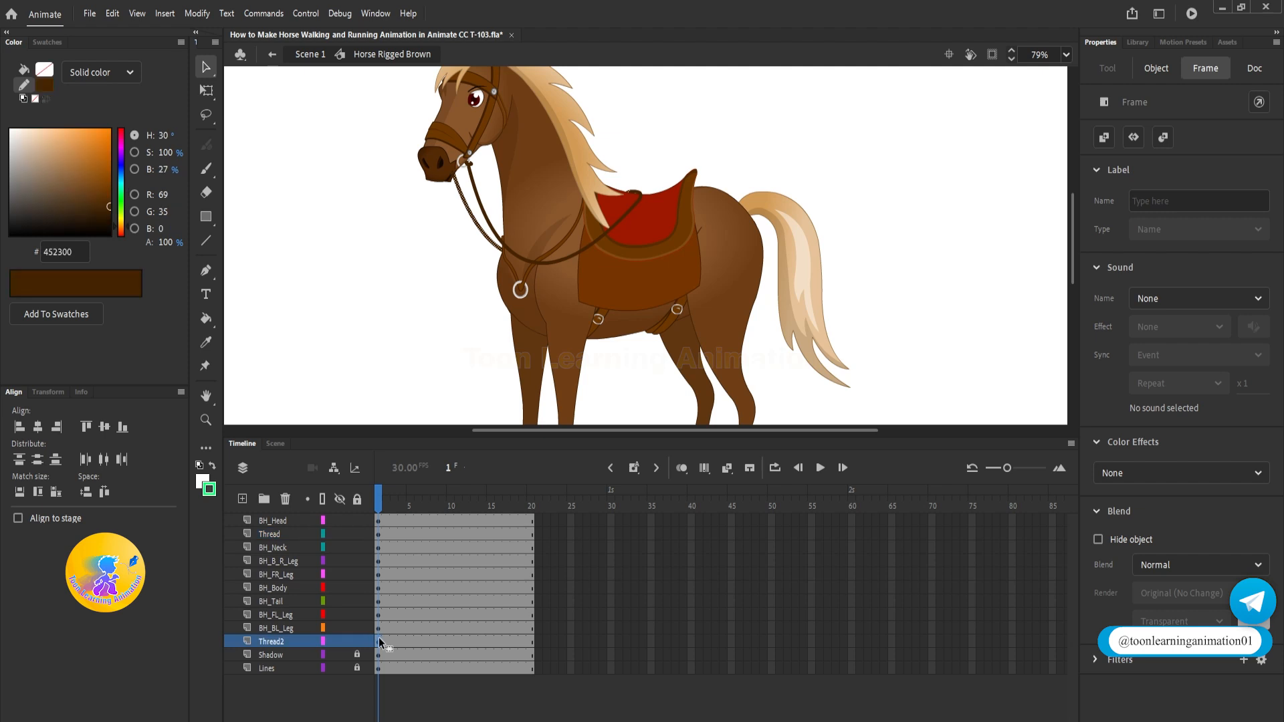
left_click(907, 180)
scroll(769, 159, "down", 2)
left_click_drag(873, 345, 882, 282)
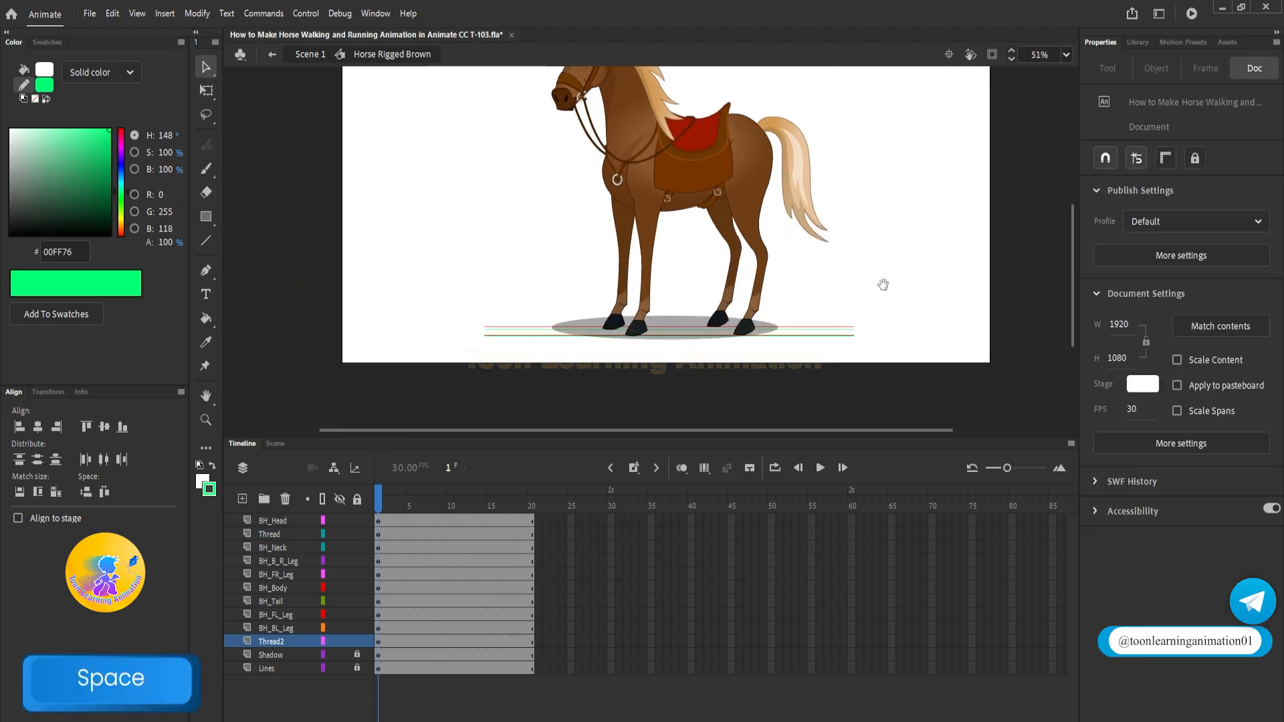
With Free Transform at frame 1, rotate the near front leg forward and the far front leg backward around their upper pivots
key("q")
scroll(632, 321, "up", 3)
left_click_drag(662, 271, 662, 242)
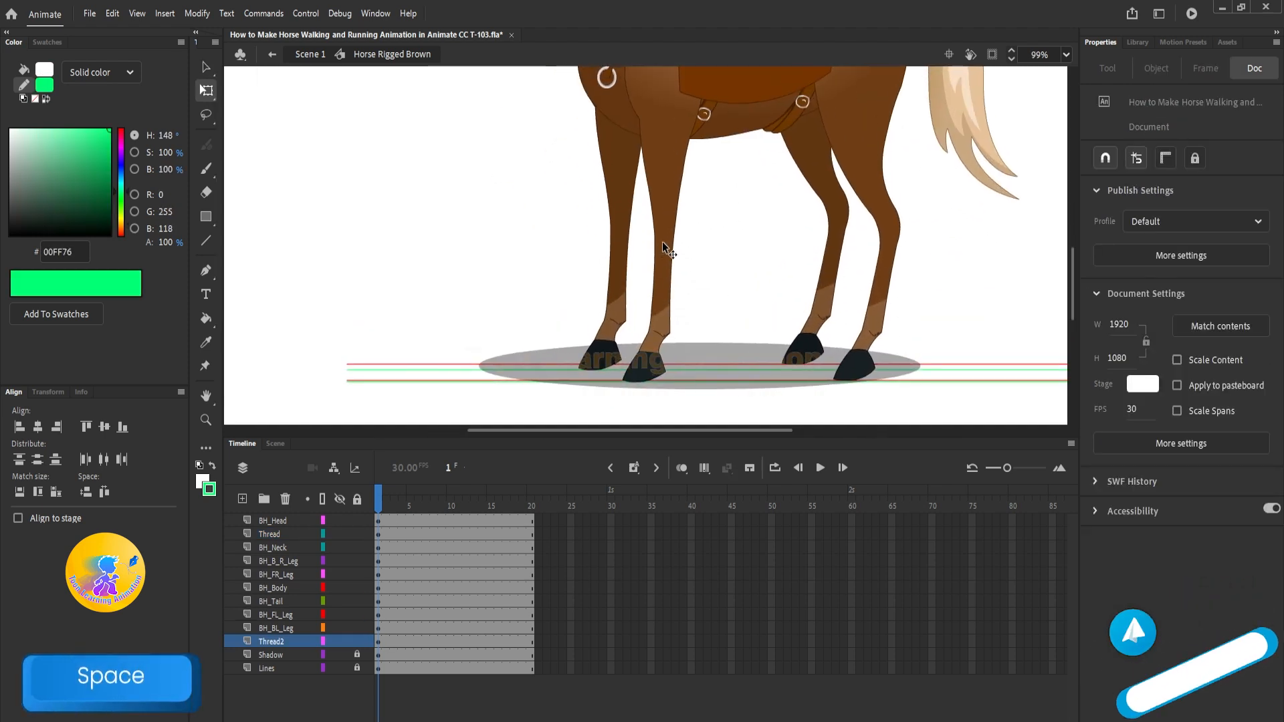
left_click(664, 240)
scroll(713, 364, "down", 1)
left_click_drag(715, 385, 762, 386)
left_click(664, 359)
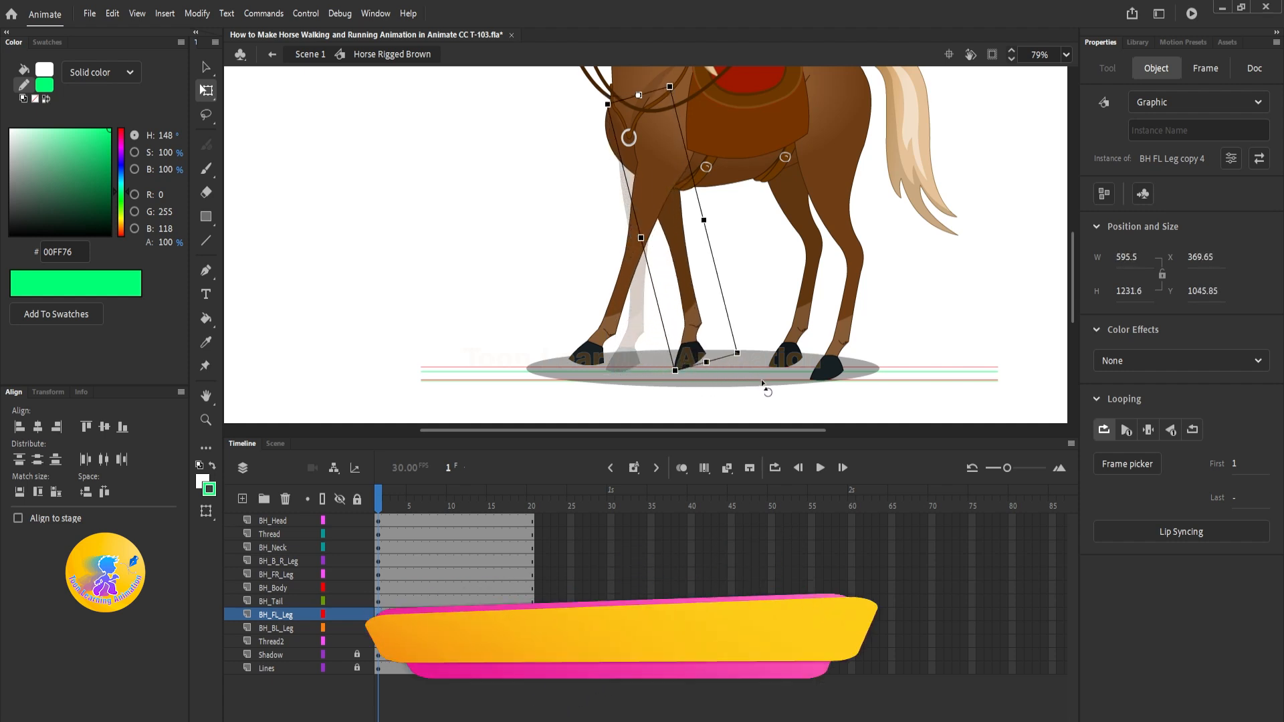
left_click(805, 324)
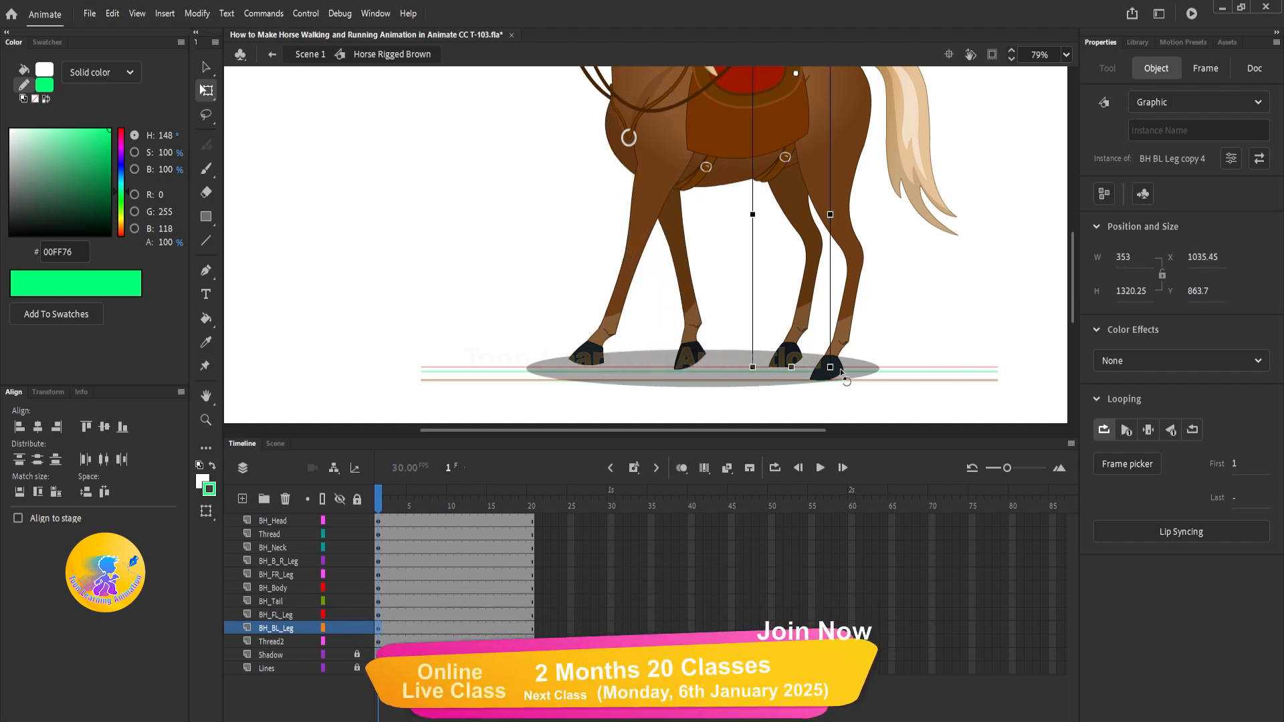
left_click_drag(840, 368, 783, 401)
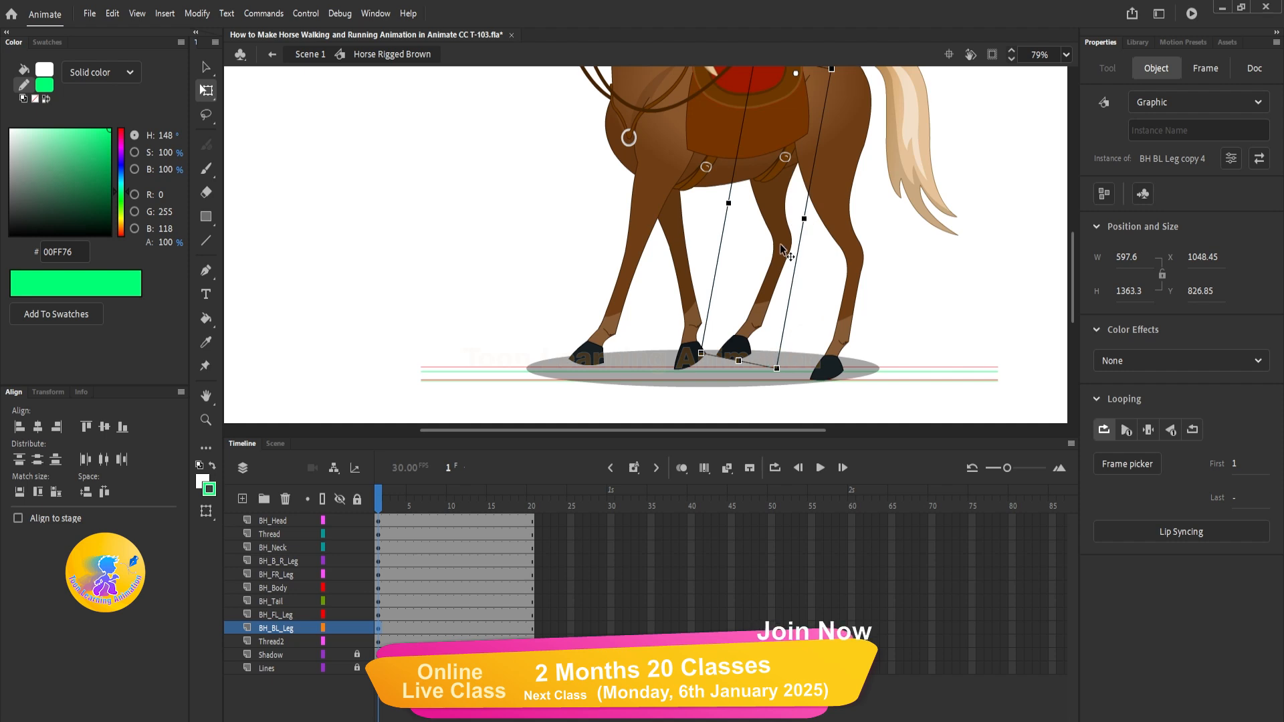
key("ctrl+z")
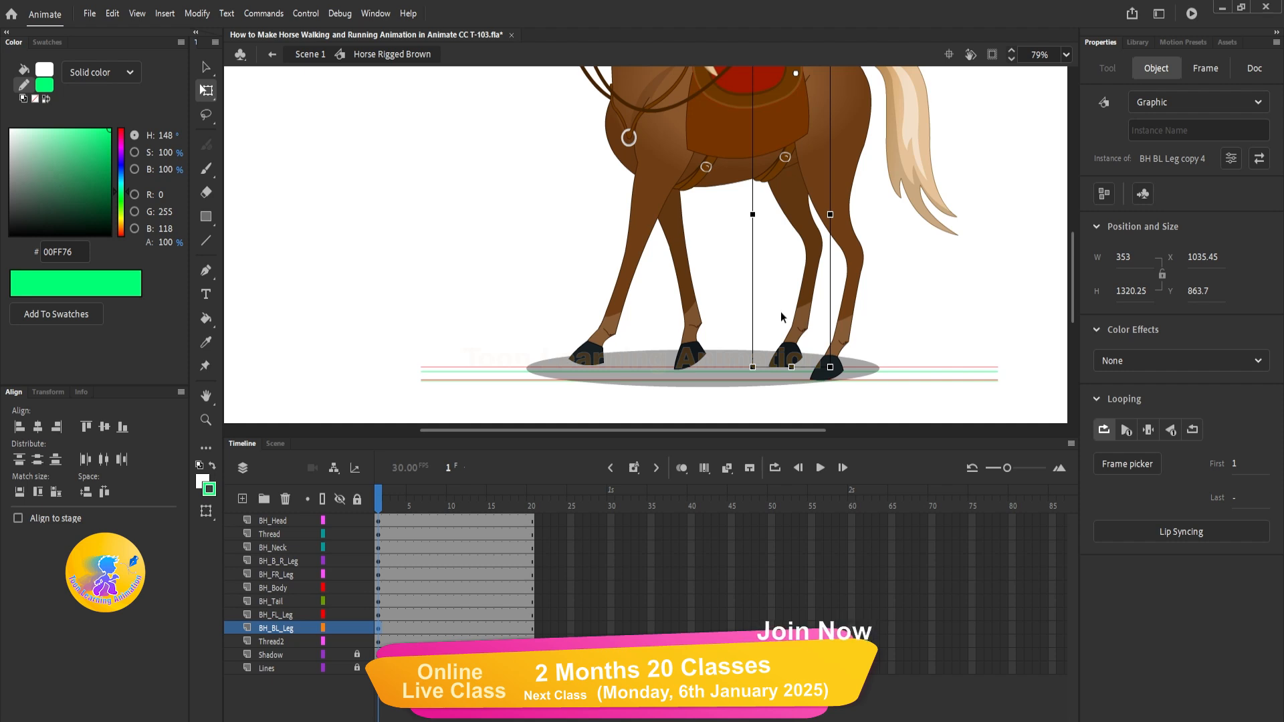
left_click(604, 266)
left_click(654, 203)
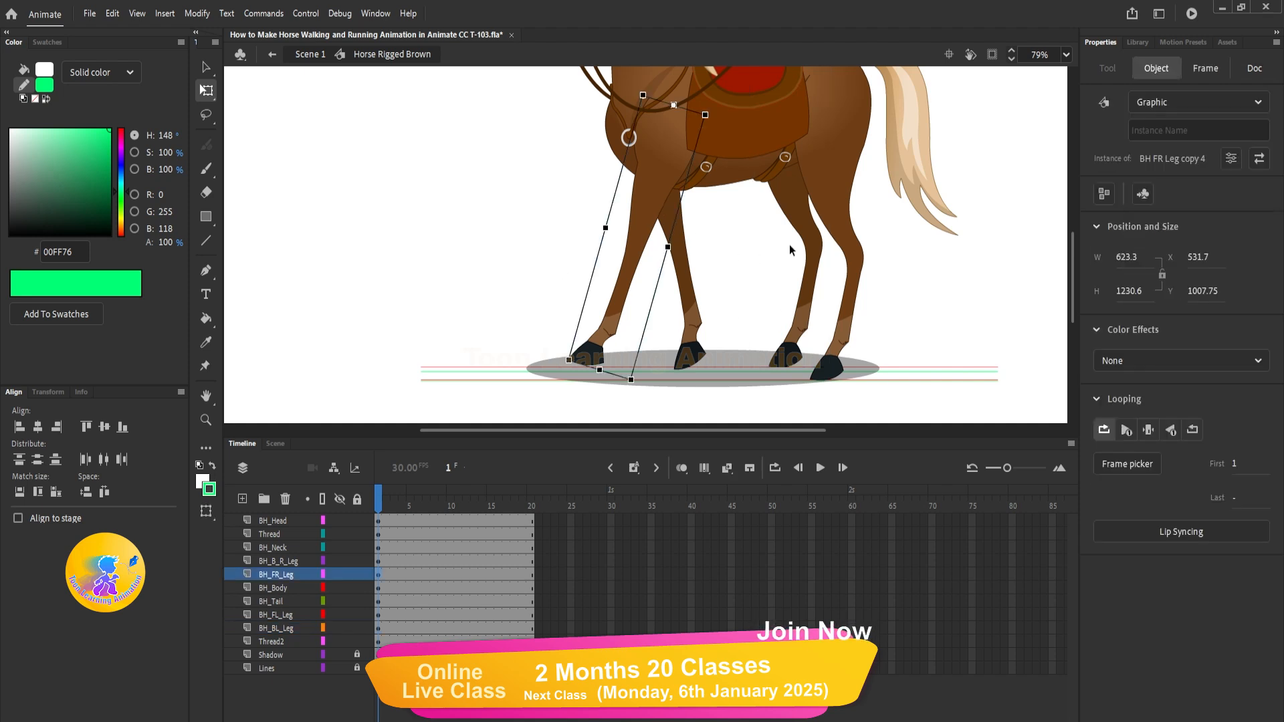
left_click(832, 208)
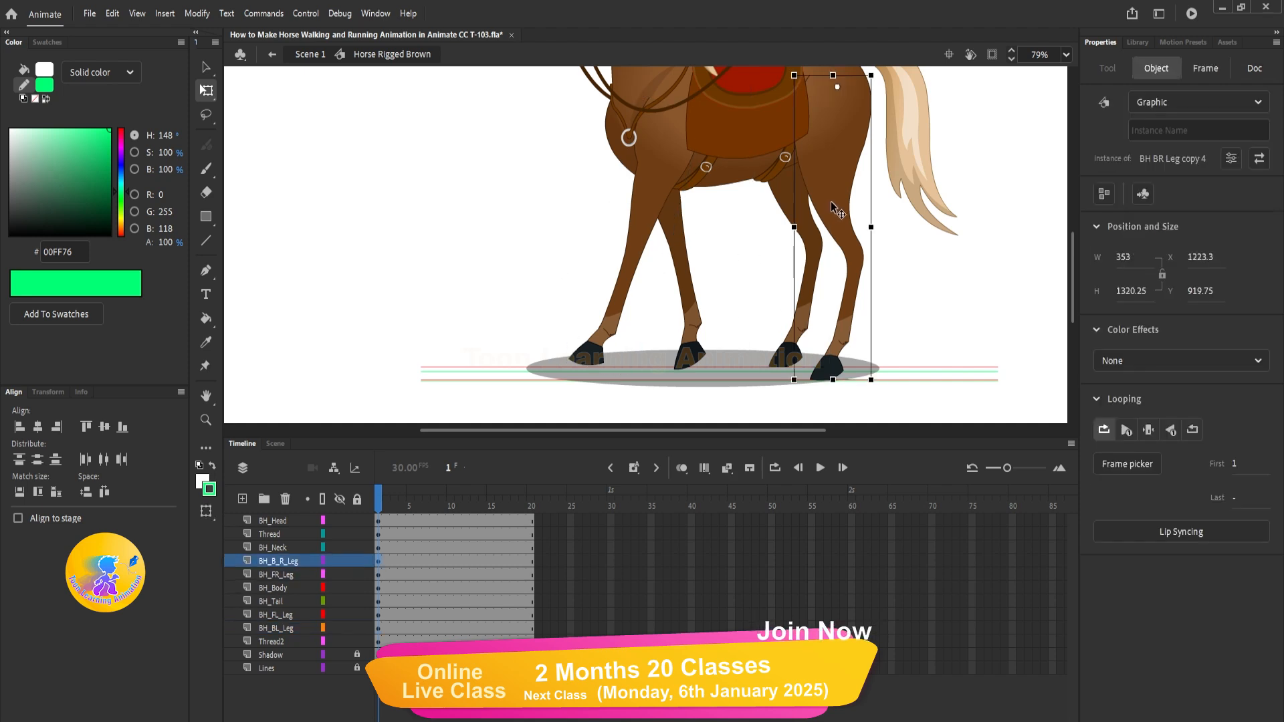
left_click(633, 243)
Rotate the far back leg forward and the near back leg backward at frame 1 to complete the stride pose
left_click(806, 319)
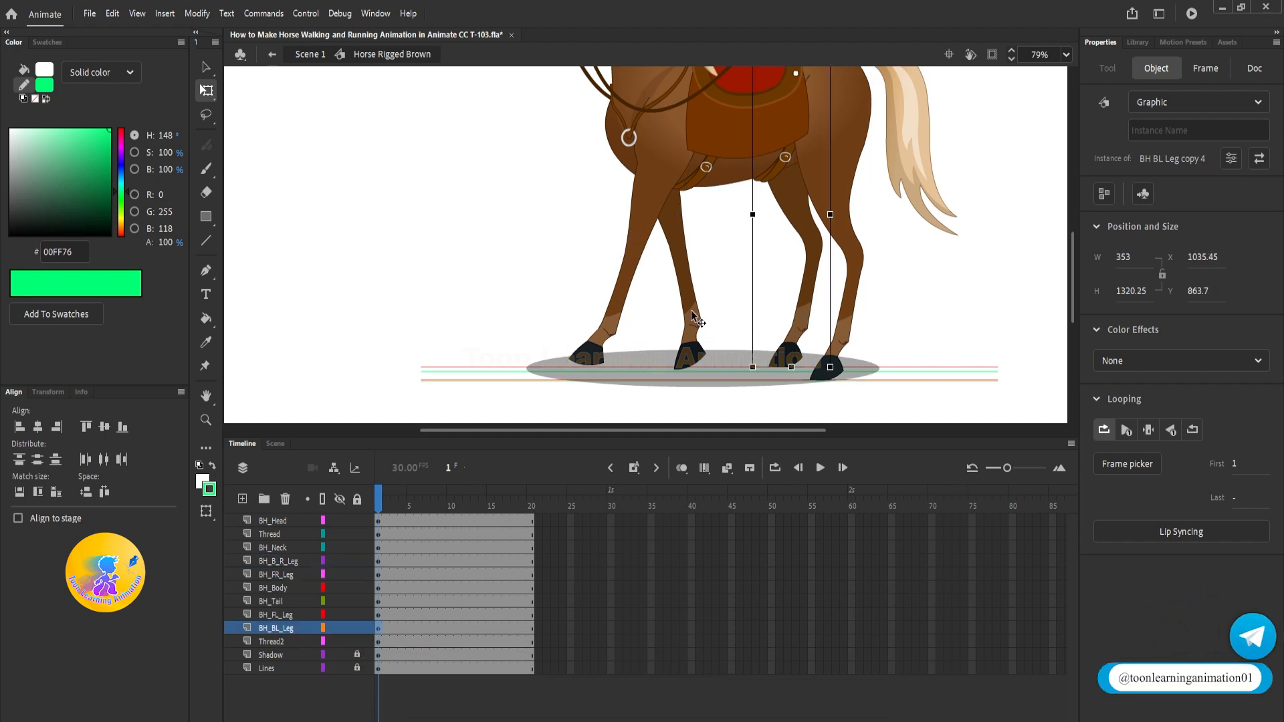
left_click_drag(842, 372, 796, 396)
left_click(854, 279)
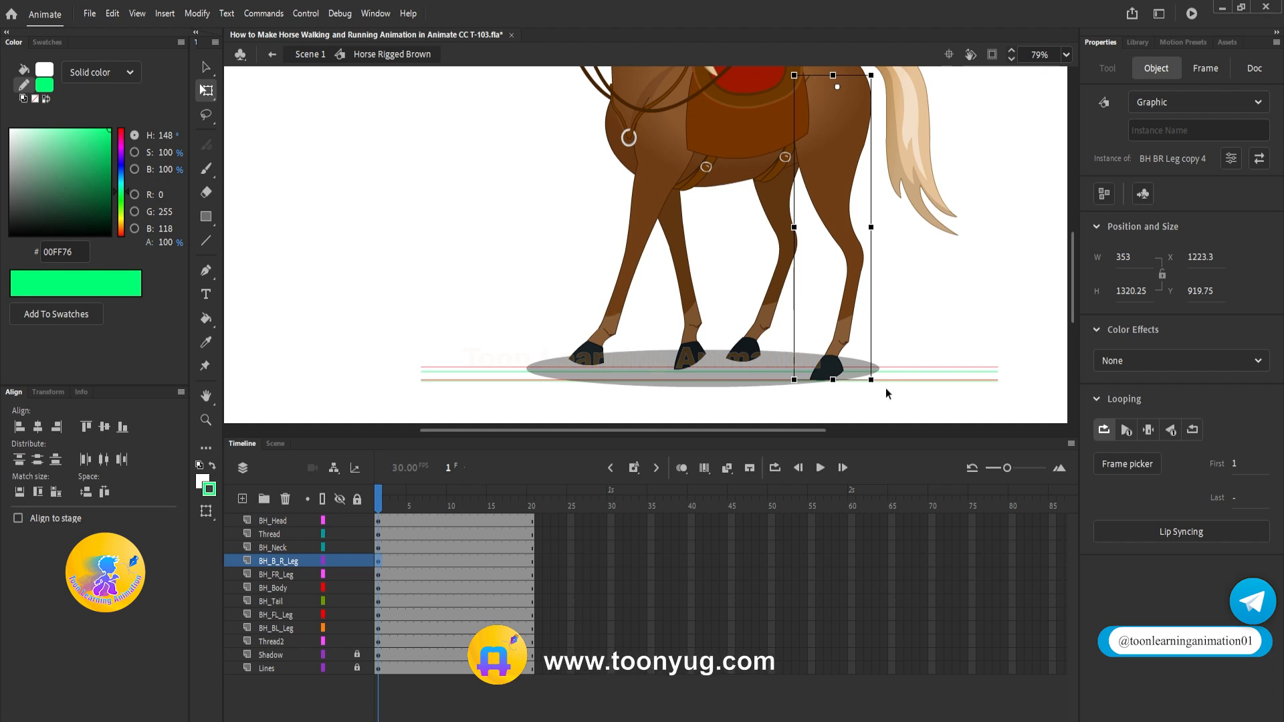
left_click_drag(897, 381, 935, 377)
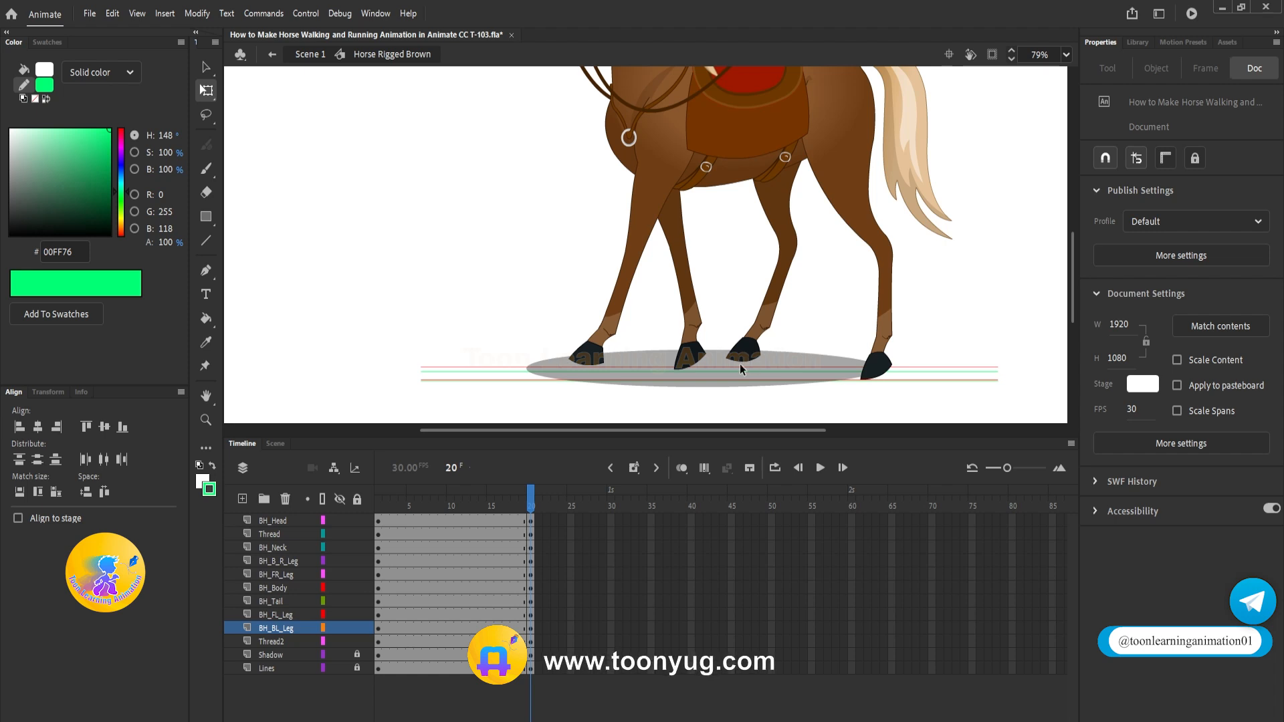
Compare the poses at frames 1 and 20, clear the frame 20 keyframes on all layers and return to frame 1
scroll(738, 370, "up", 5)
left_click_drag(673, 333, 771, 327)
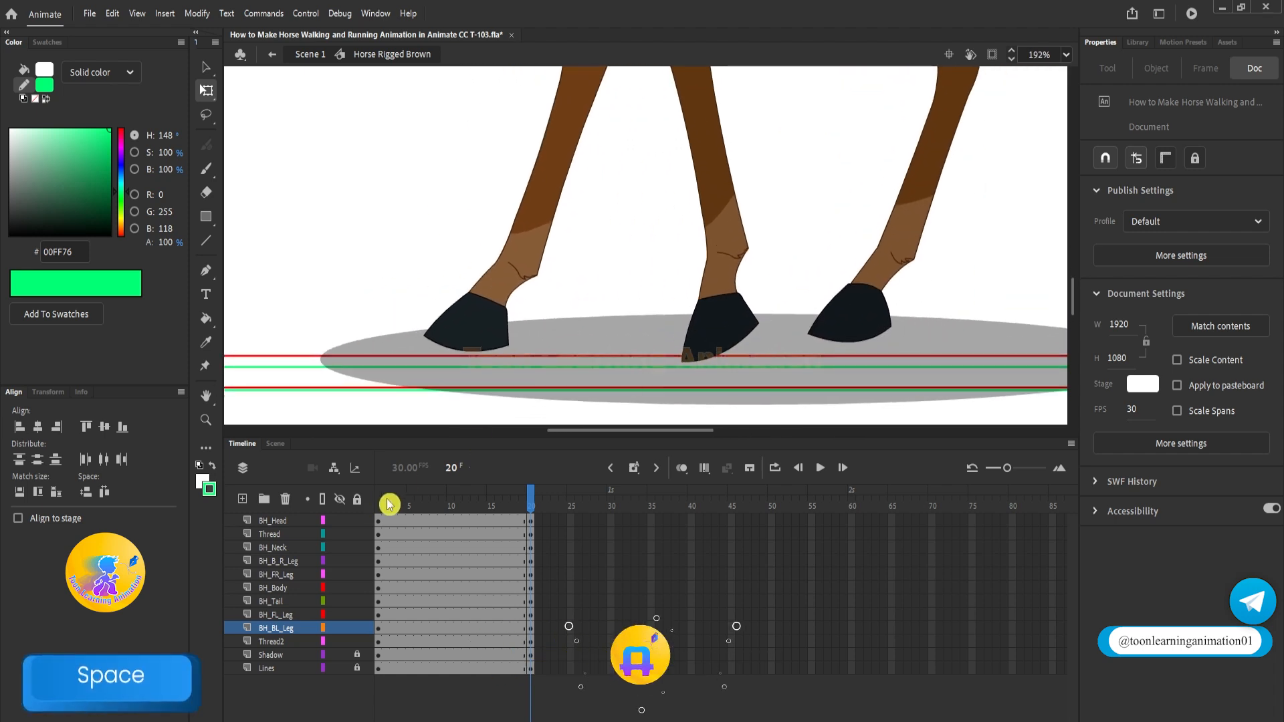
left_click_drag(388, 503, 362, 497)
left_click(531, 501)
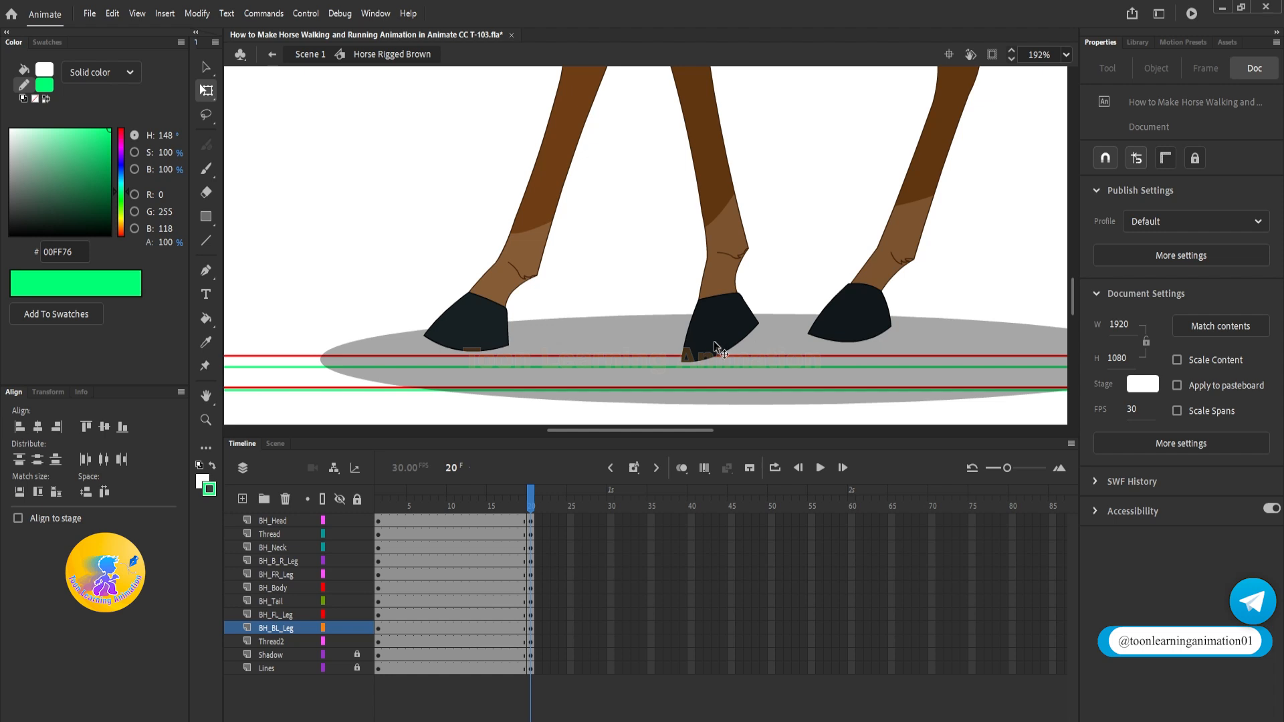
left_click(375, 507)
left_click(386, 507)
left_click(539, 508)
left_click(529, 554)
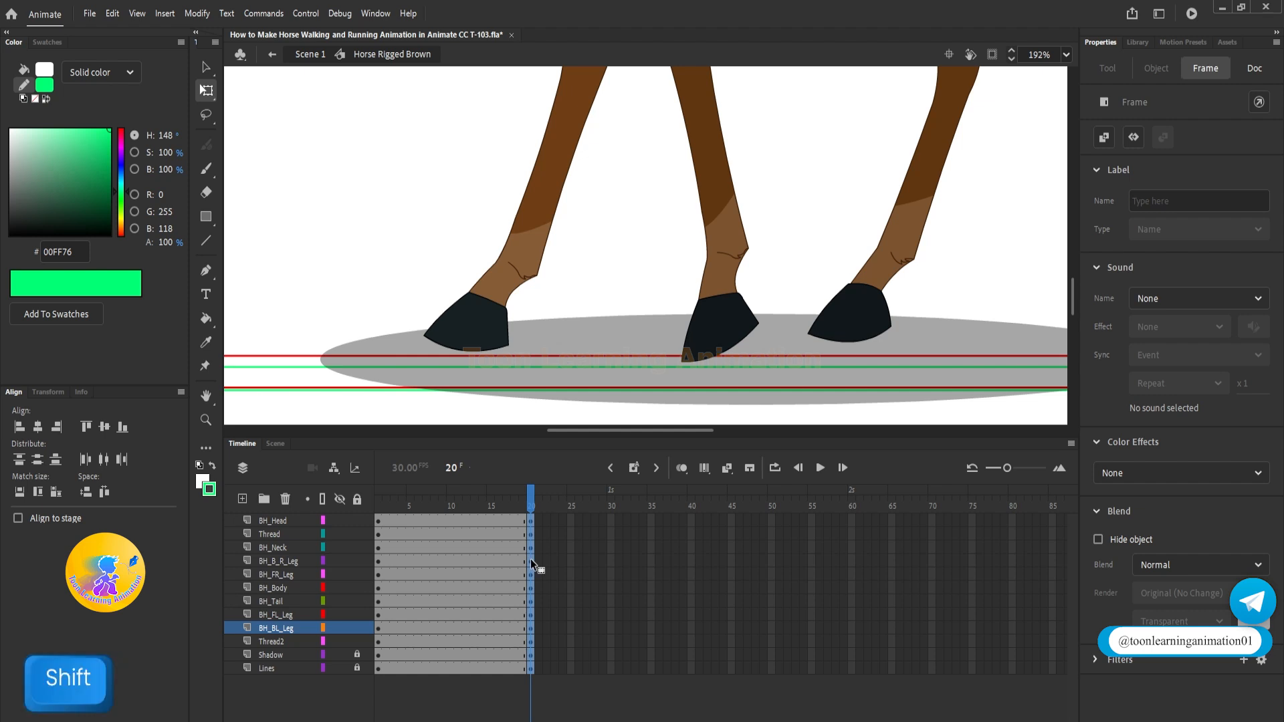
key("shift+F6")
left_click(378, 500)
Stretch the near front leg from its upper pivot to a height of about 1300, bringing its hoof to the lower pair of guide lines
left_click(444, 340)
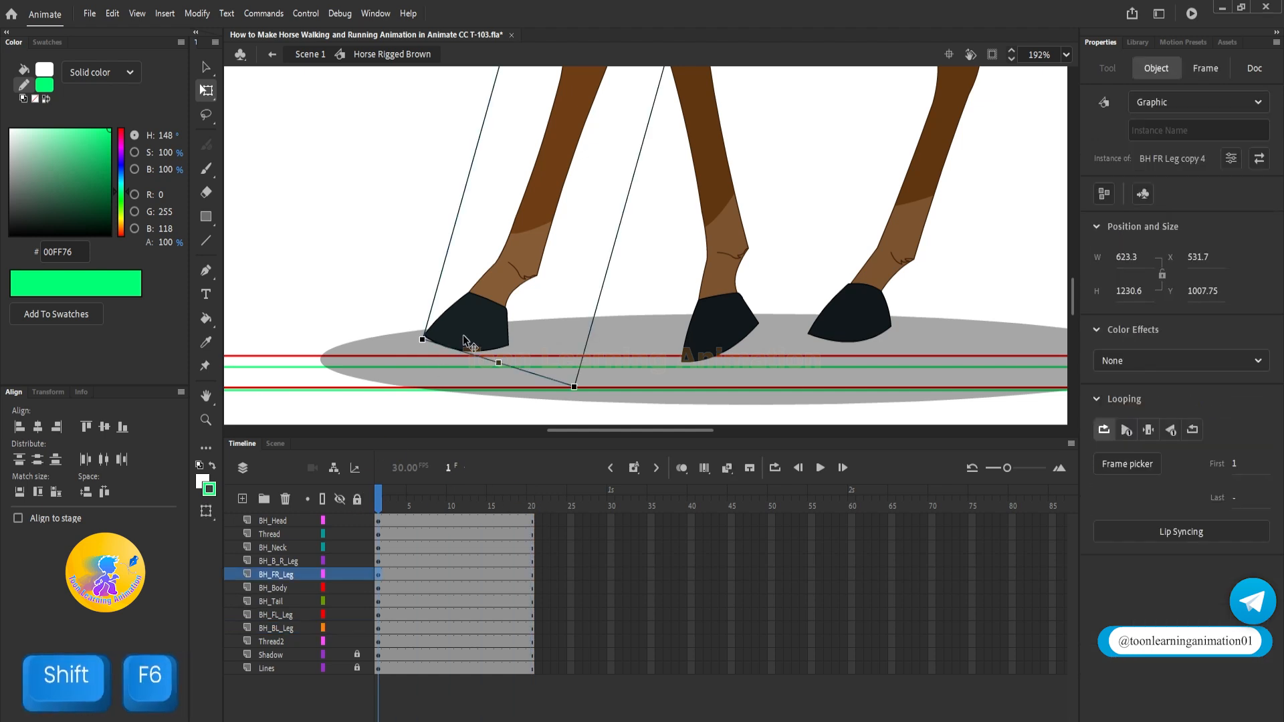
scroll(468, 384, "up", 1)
scroll(468, 384, "down", 3)
scroll(468, 384, "down", 2)
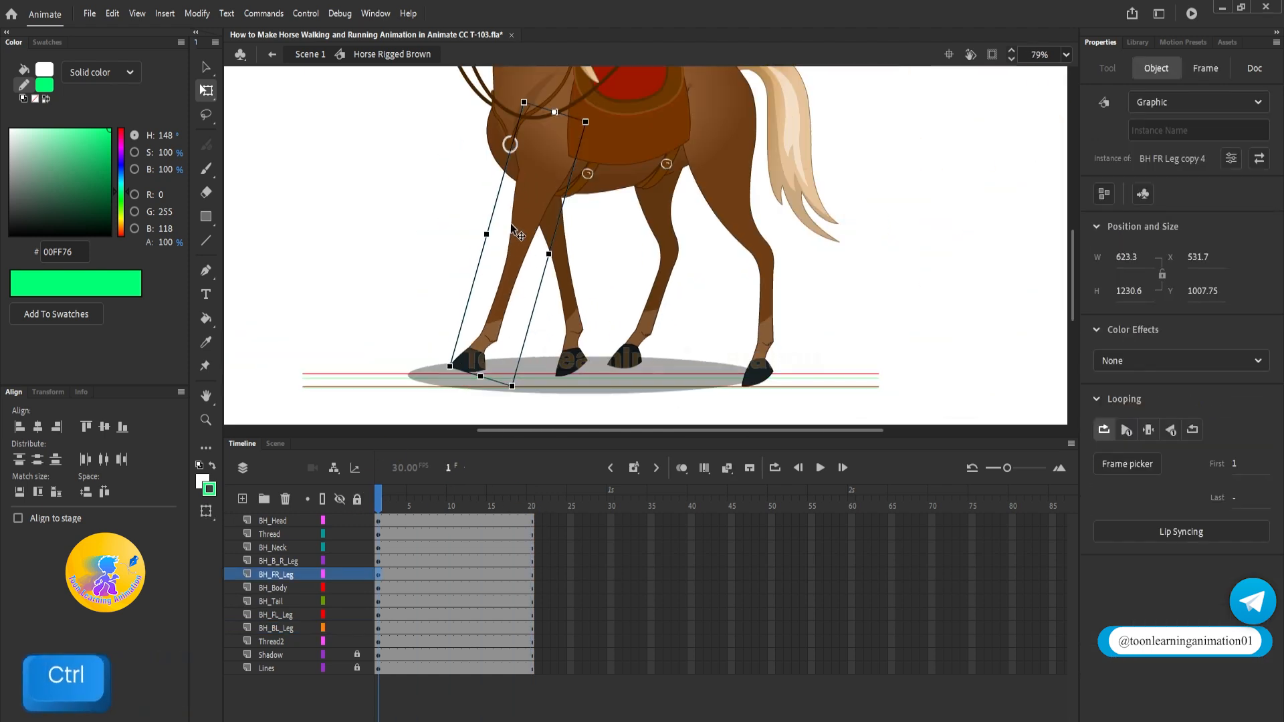
scroll(484, 384, "up", 5)
left_click_drag(443, 378, 556, 328)
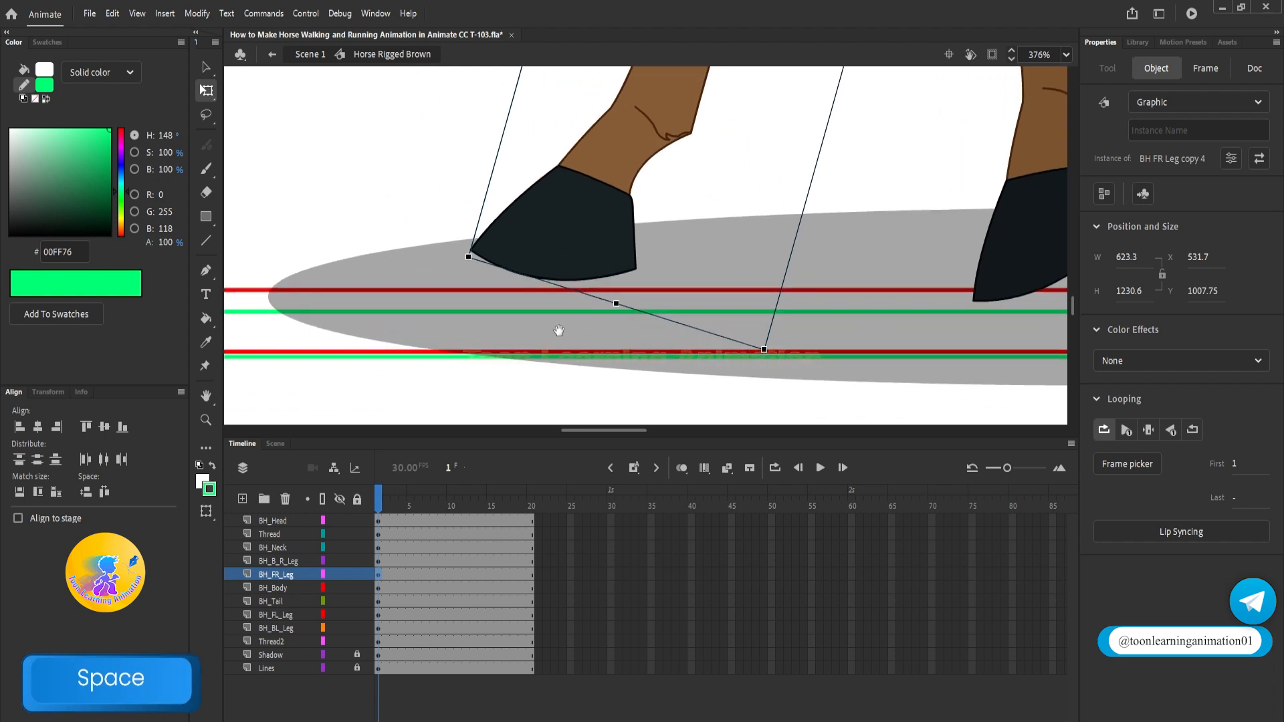
scroll(575, 373, "up", 1)
left_click_drag(628, 285, 603, 372)
scroll(516, 371, "down", 5)
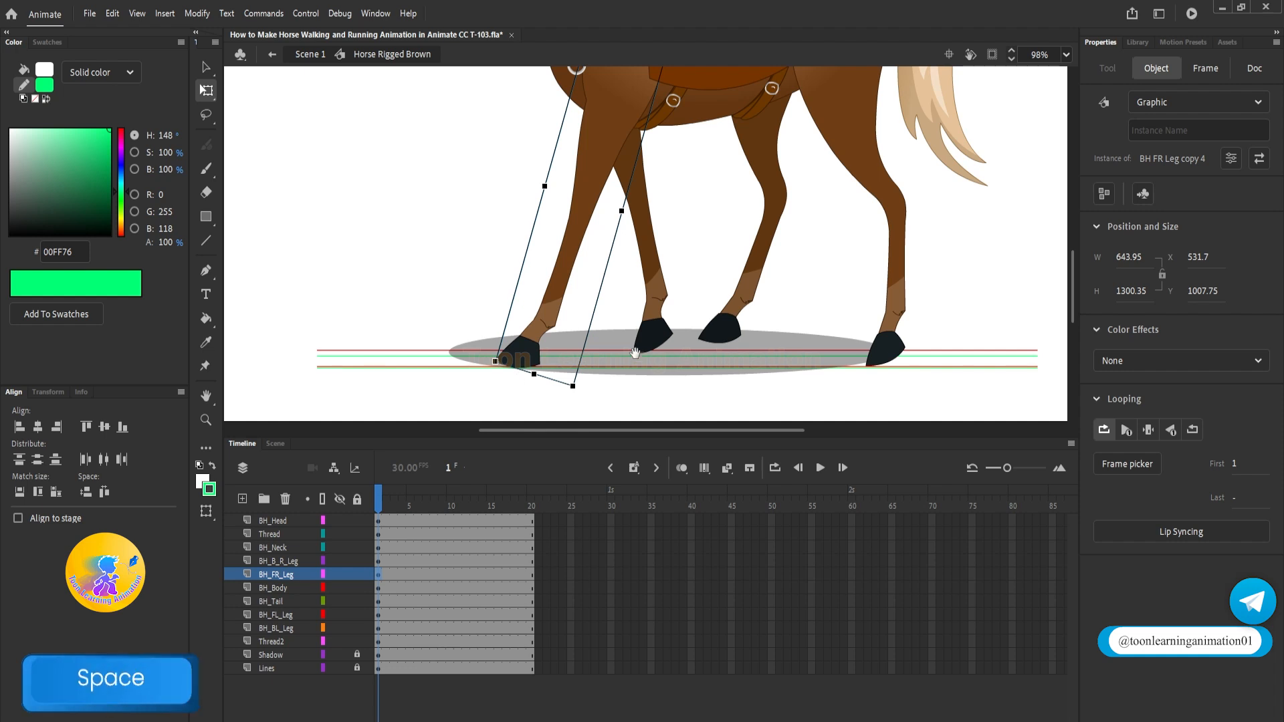
scroll(562, 378, "down", 2)
left_click_drag(569, 360, 557, 403)
scroll(628, 114, "up", 4)
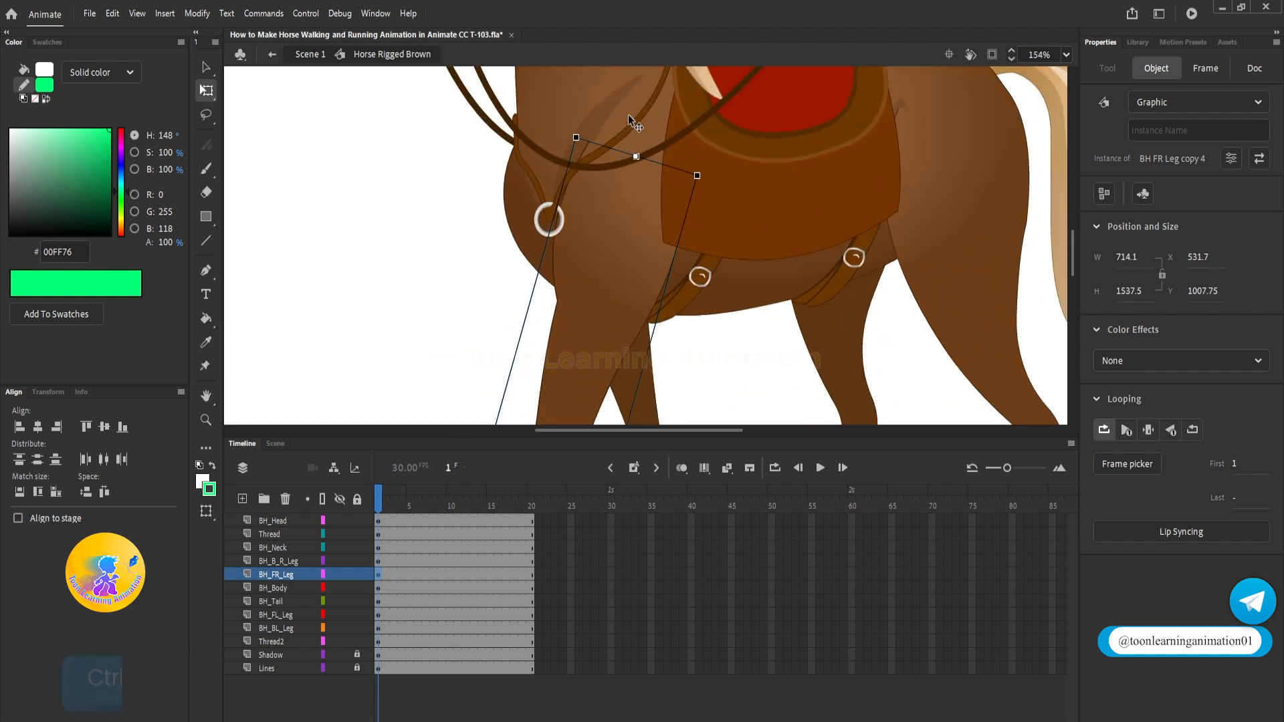
key("ctrl+z")
scroll(626, 154, "down", 3)
scroll(626, 154, "down", 1)
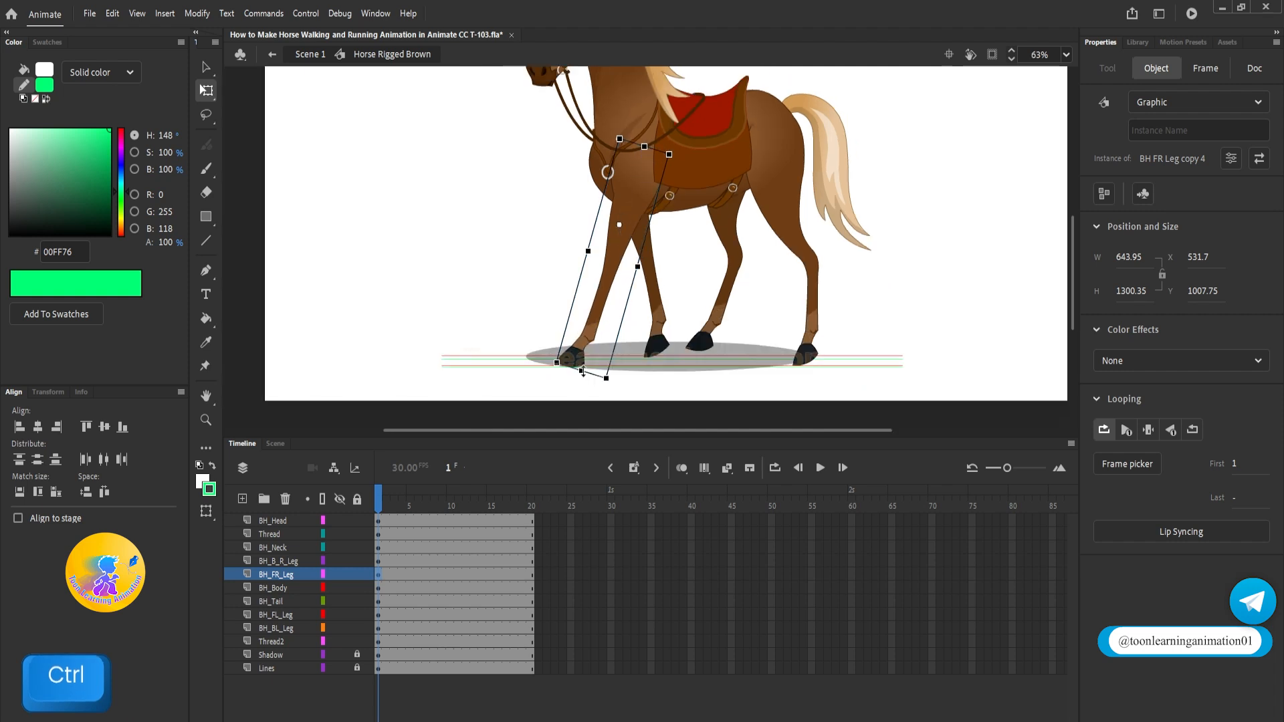
left_click_drag(581, 371, 583, 405)
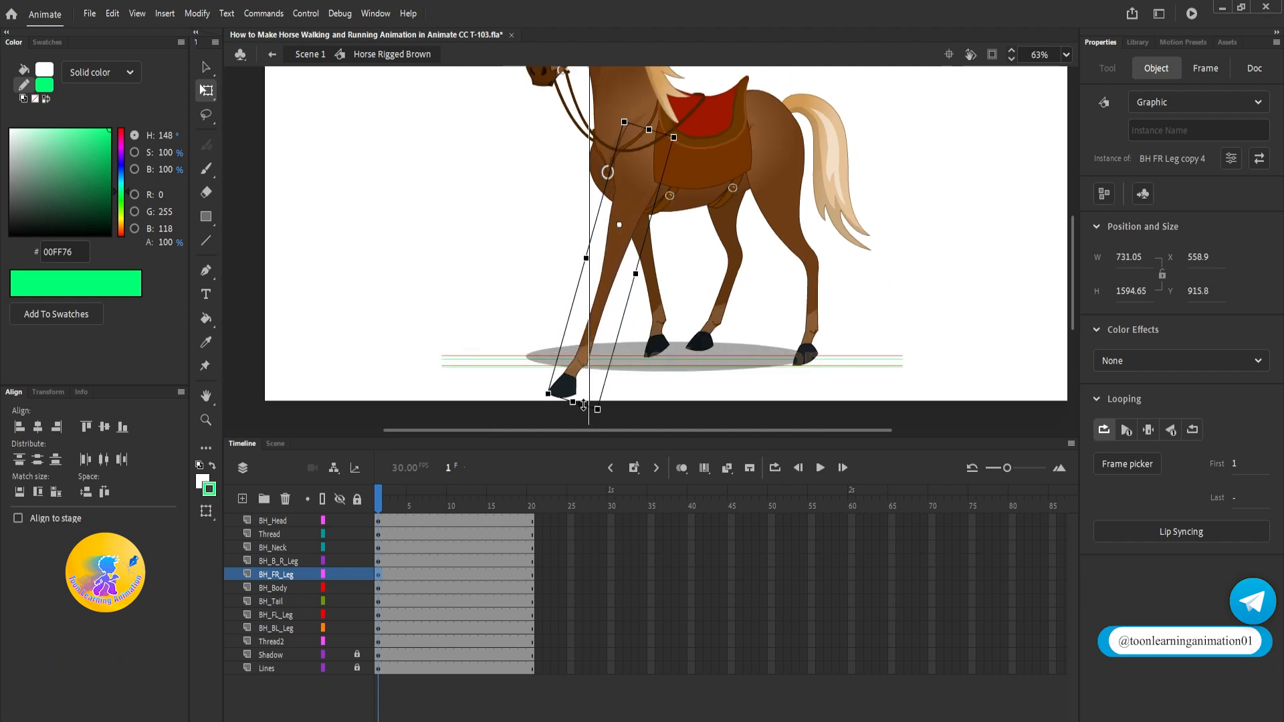
key("ctrl+z")
key("ctrl+z")
key("ctrl+z")
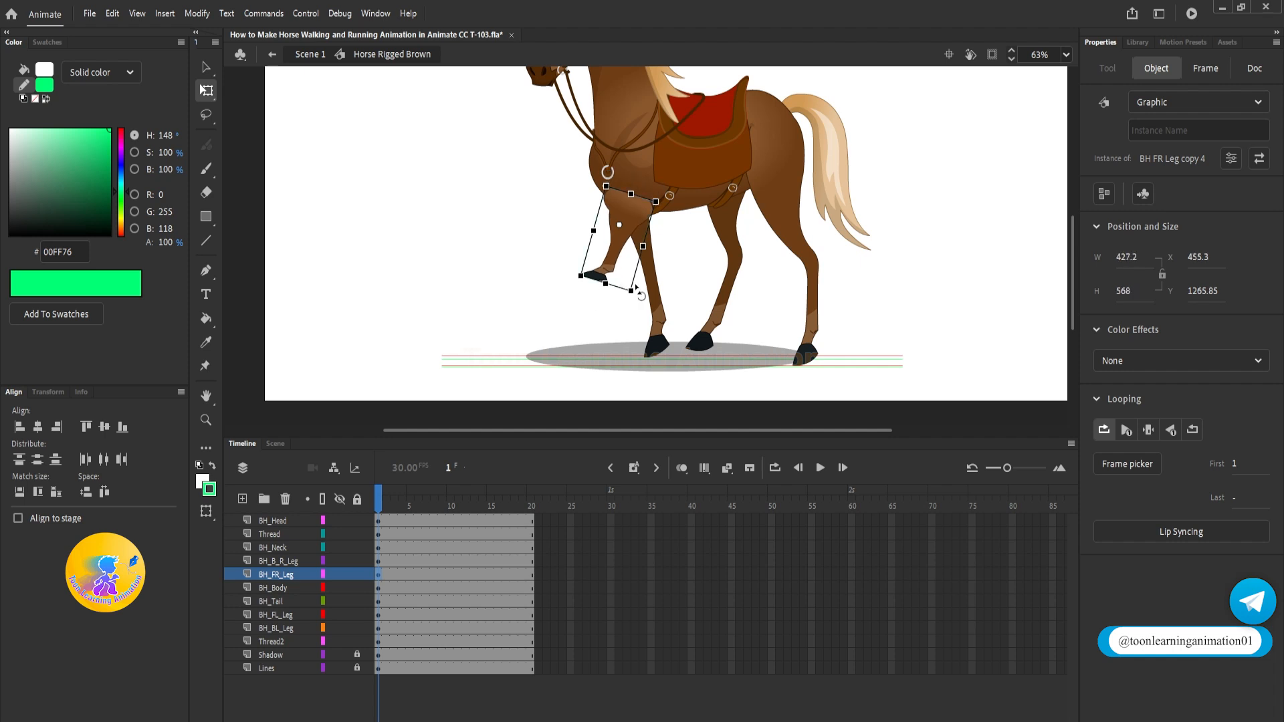
key("ctrl+z")
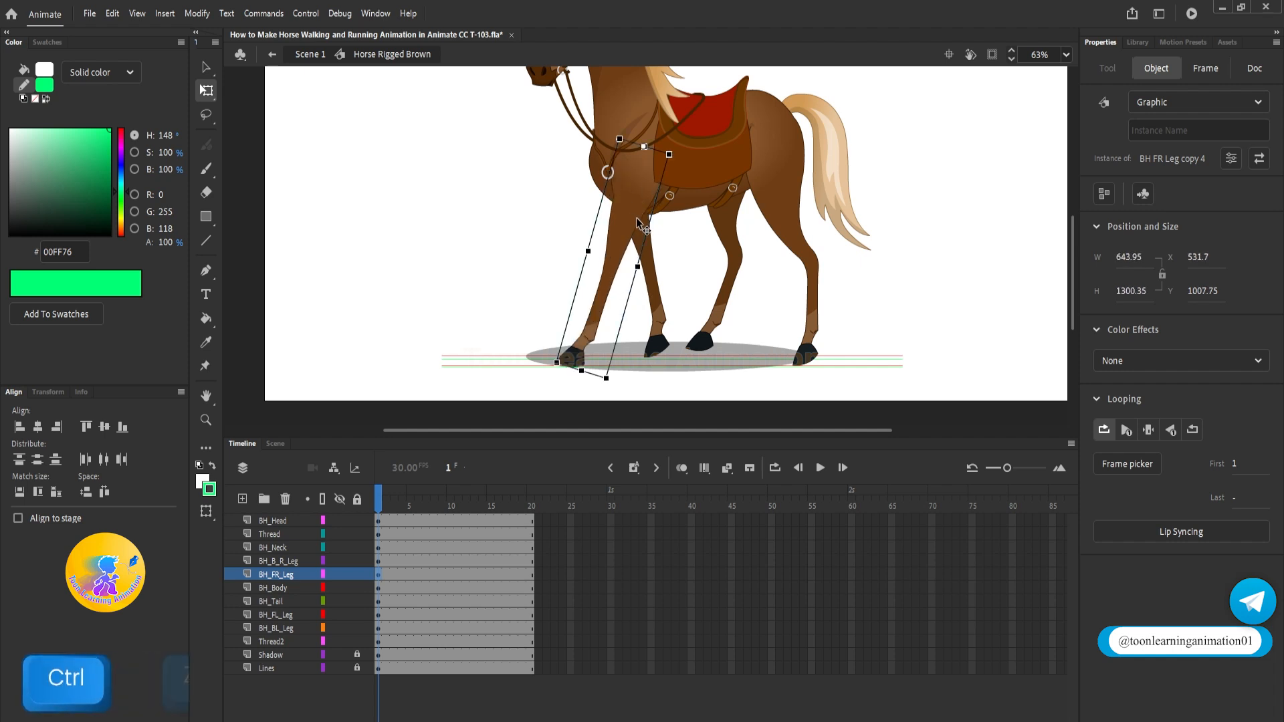
key("ctrl+z")
Stretch the far front leg to a height of about 1238, placing its hoof tip between the upper red and green lines
scroll(582, 375, "up", 3)
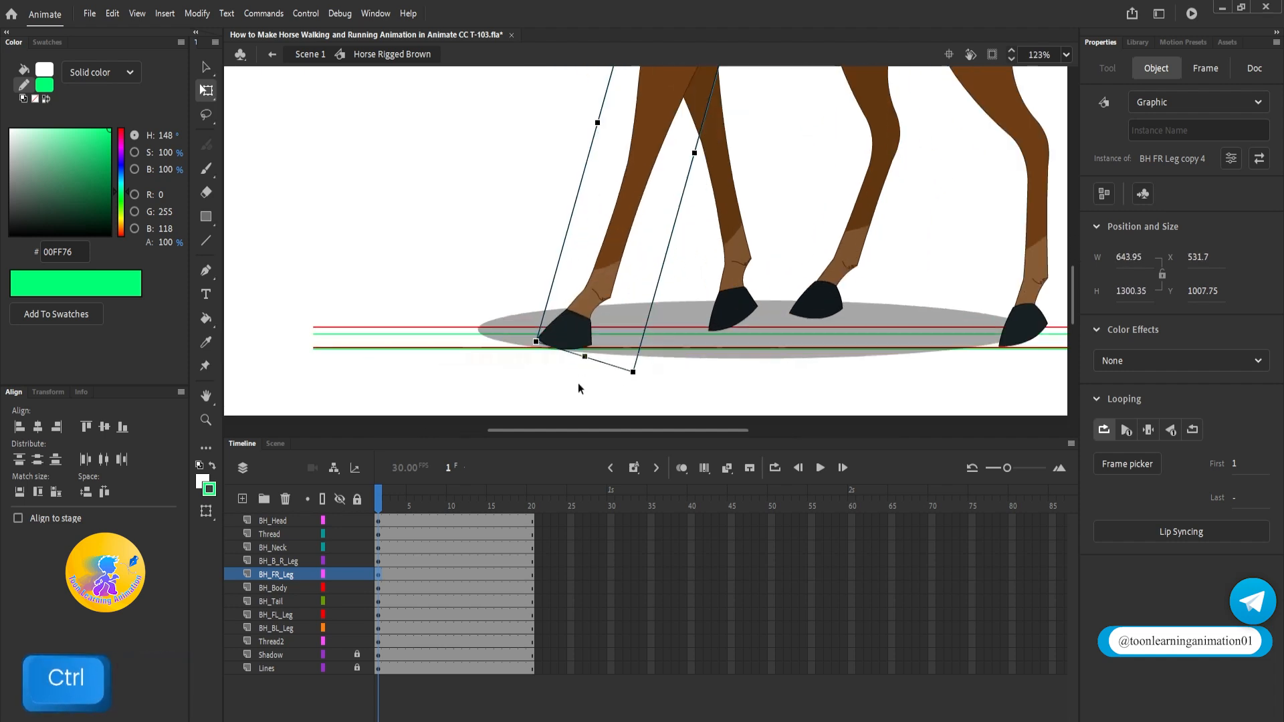
left_click_drag(681, 328, 523, 338)
left_click(629, 276)
scroll(616, 298, "up", 5)
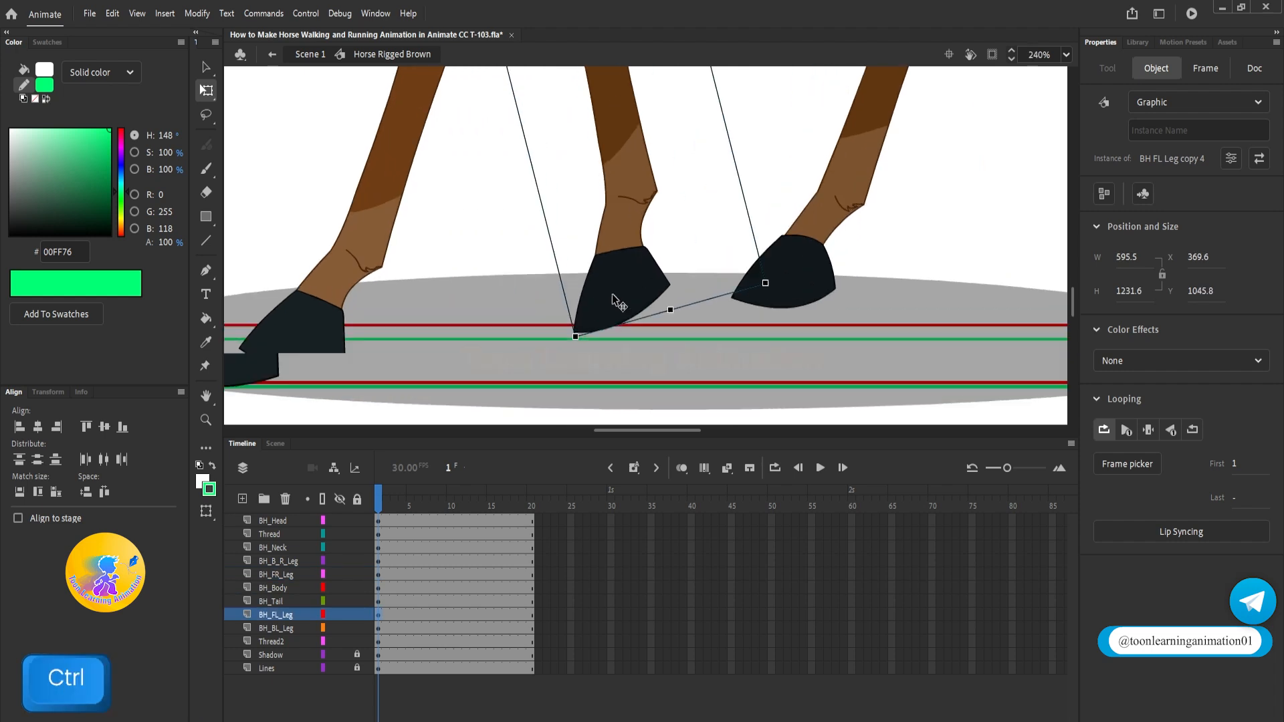
mouse_move(703, 321)
left_mouse_down()
mouse_move(697, 310)
mouse_move(708, 341)
left_mouse_up()
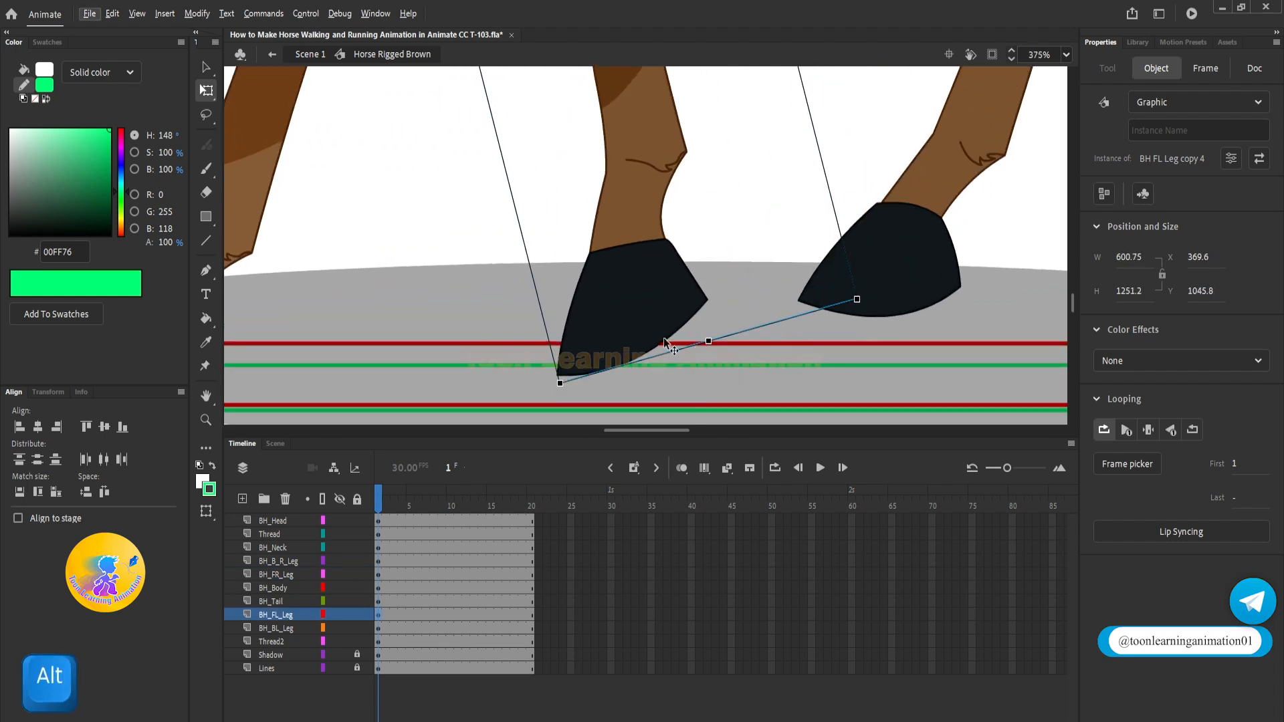
scroll(722, 332, "down", 3)
scroll(643, 304, "up", 2)
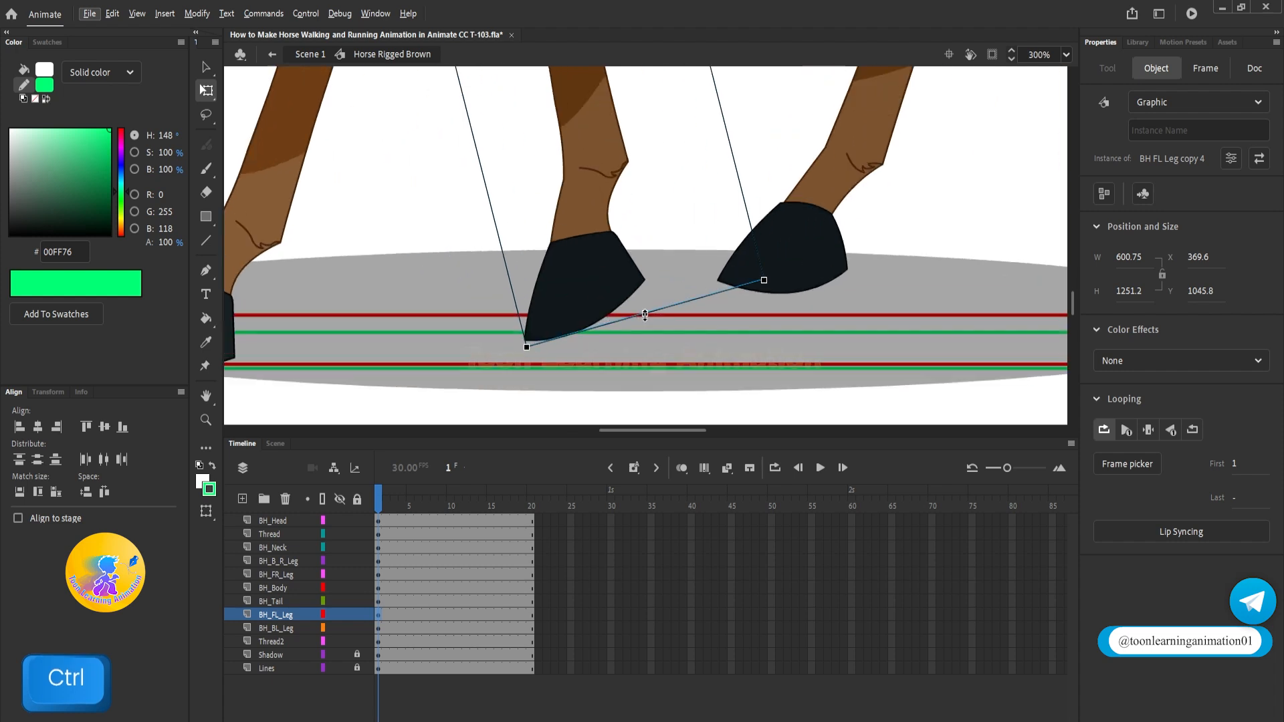
left_click_drag(643, 304, 642, 301)
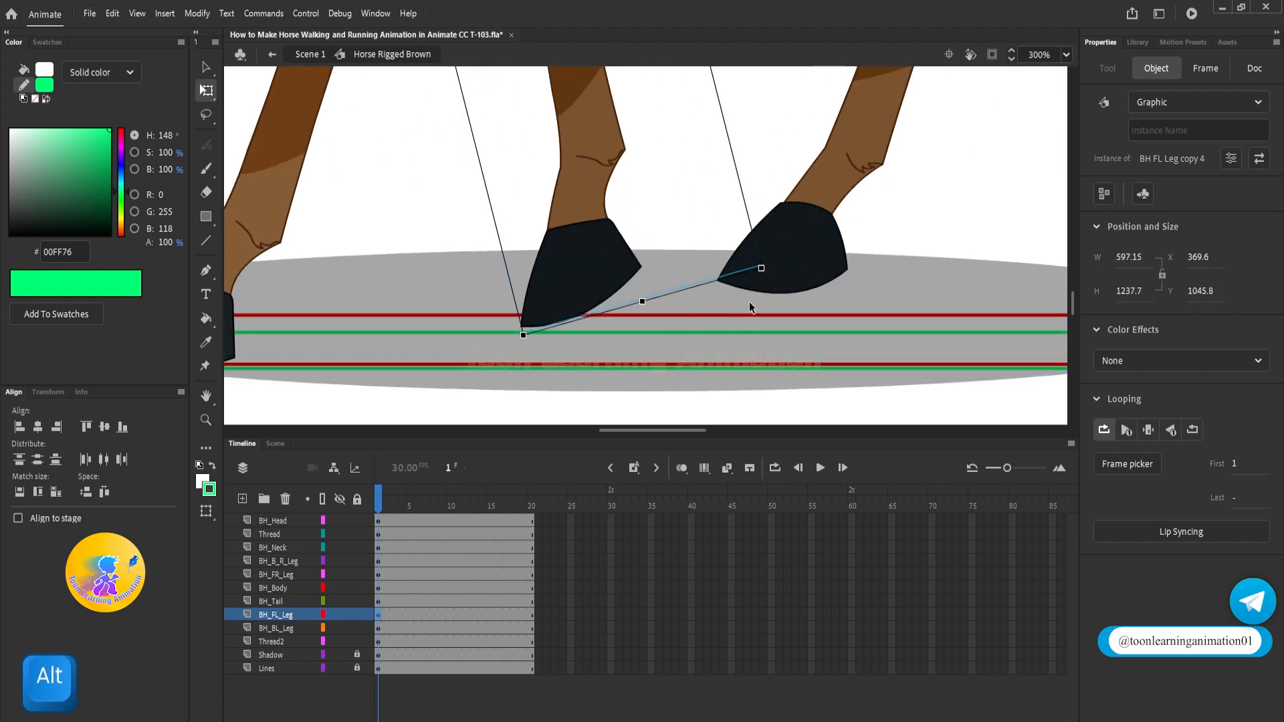
Stretch the far back leg to a height of about 1397, bringing its hoof down to the upper pair of guide lines
left_click_drag(903, 270, 786, 283)
left_click(719, 281)
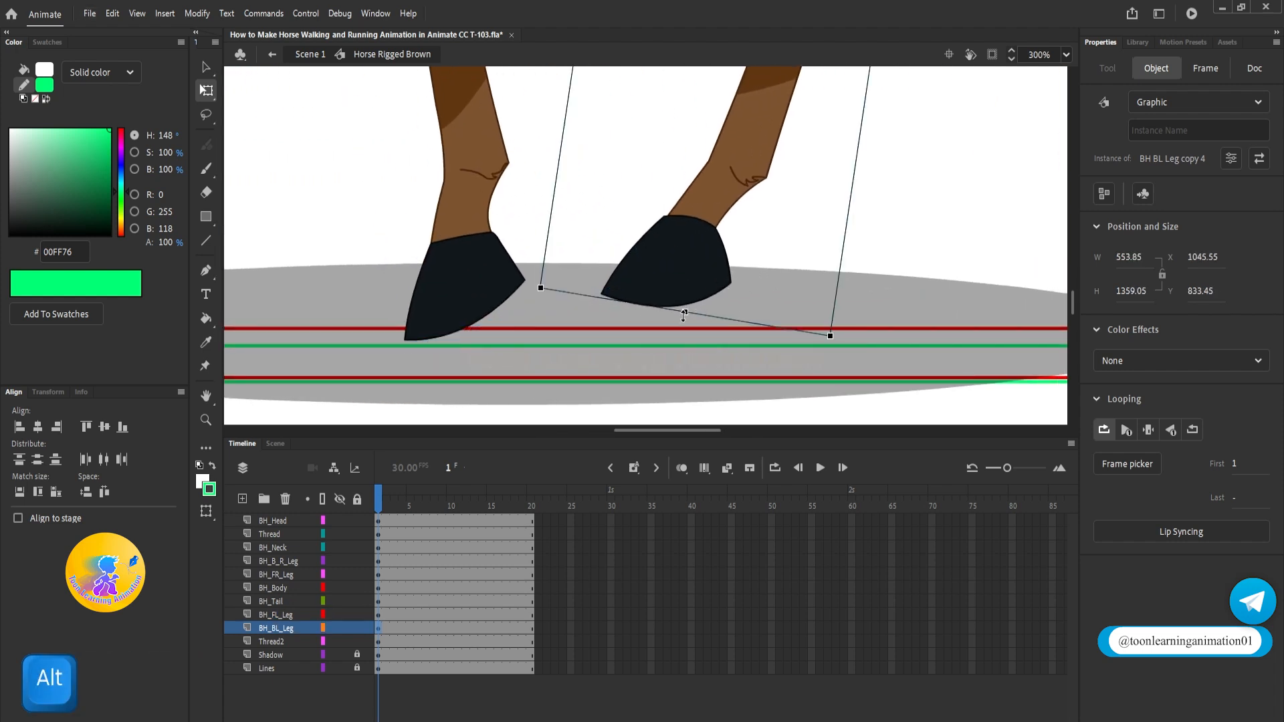
left_click_drag(685, 314, 680, 345)
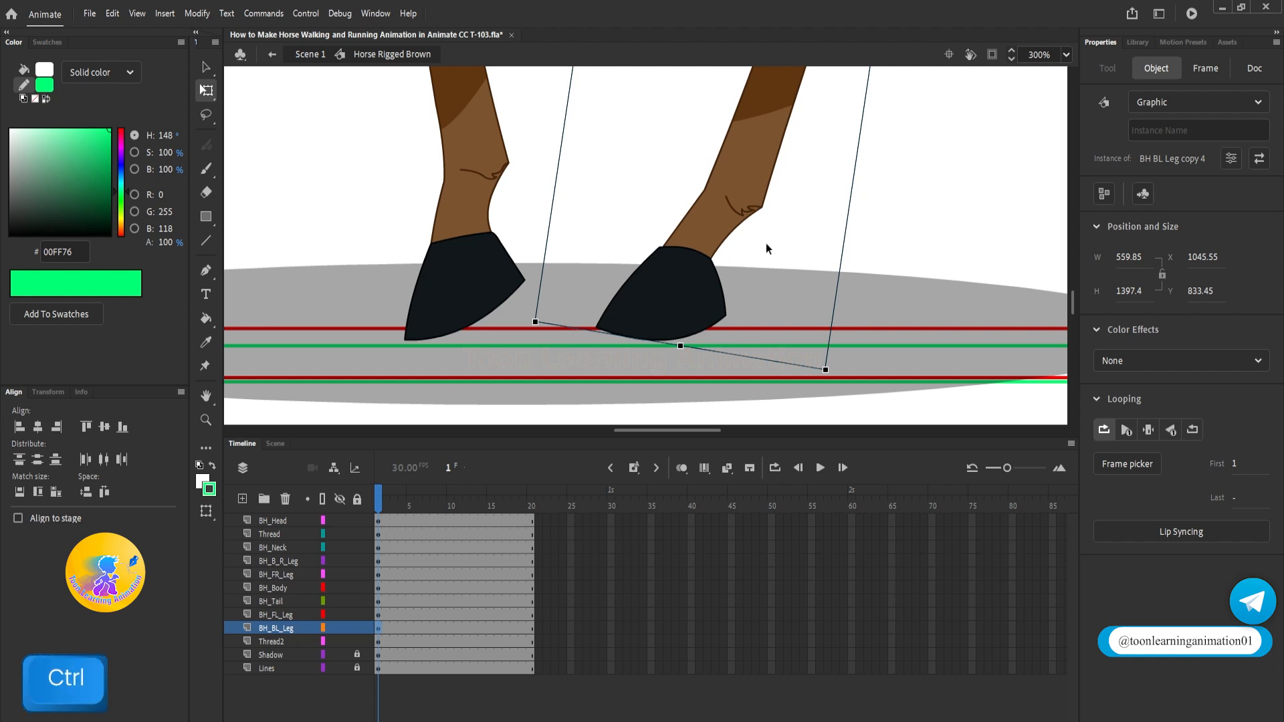
Shorten the near back leg to a height of about 1331 so its hoof tip rests on the upper green line
scroll(765, 243, "down", 2)
left_click_drag(963, 322, 783, 327)
scroll(803, 324, "up", 2)
left_click(876, 314)
scroll(879, 317, "up", 1)
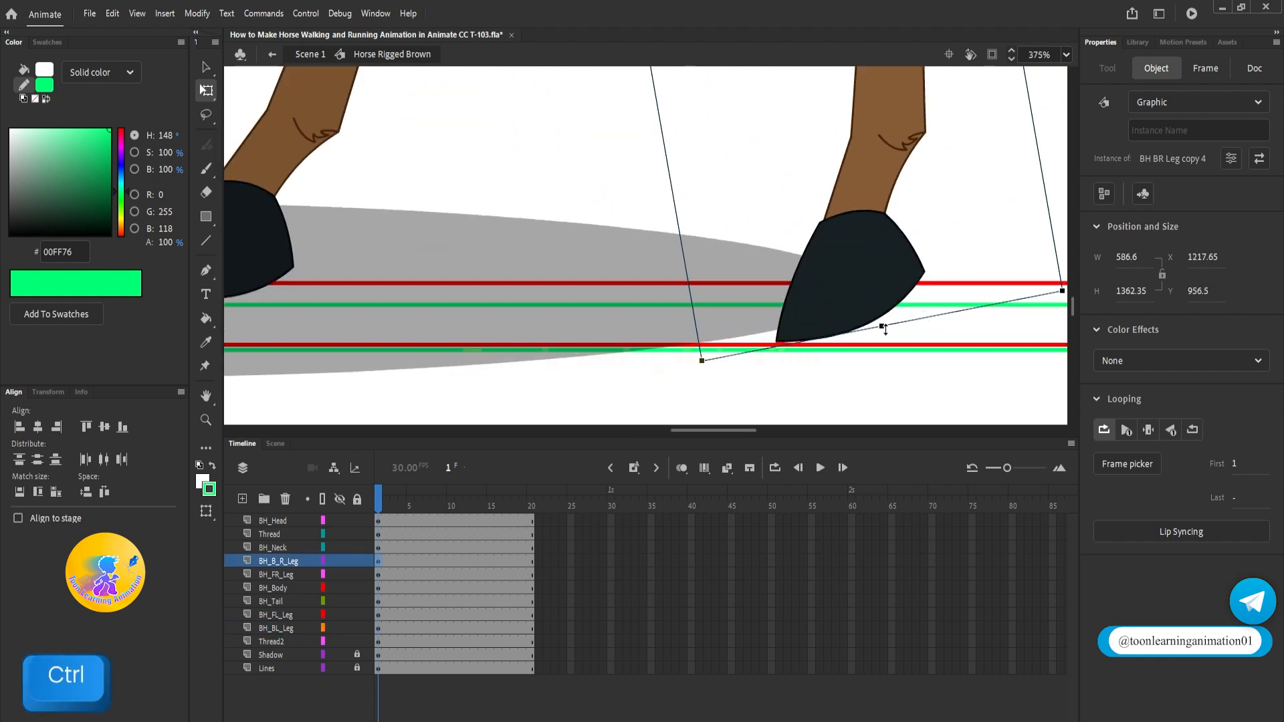
left_click_drag(882, 325, 872, 300)
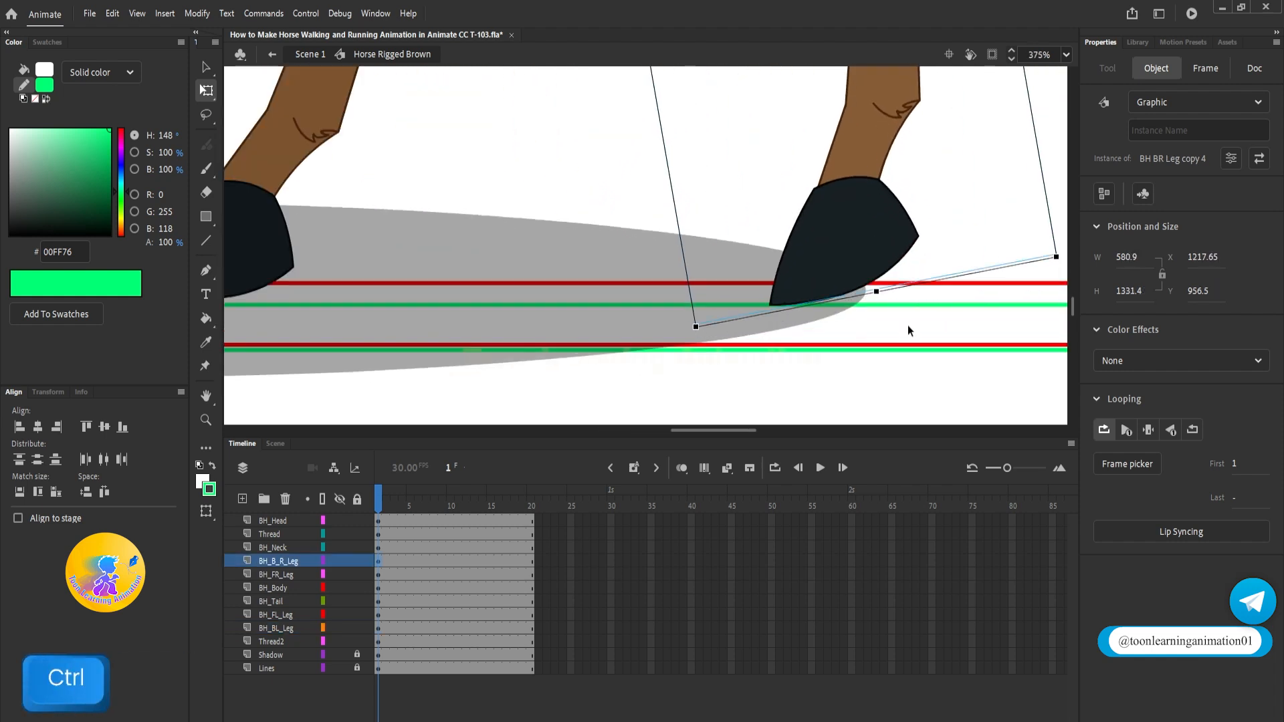
Shorten the far back leg slightly to a height of about 1388, aligning its hoof with the upper guide lines
scroll(764, 328, "down", 3)
scroll(676, 308, "up", 2)
left_click(677, 316)
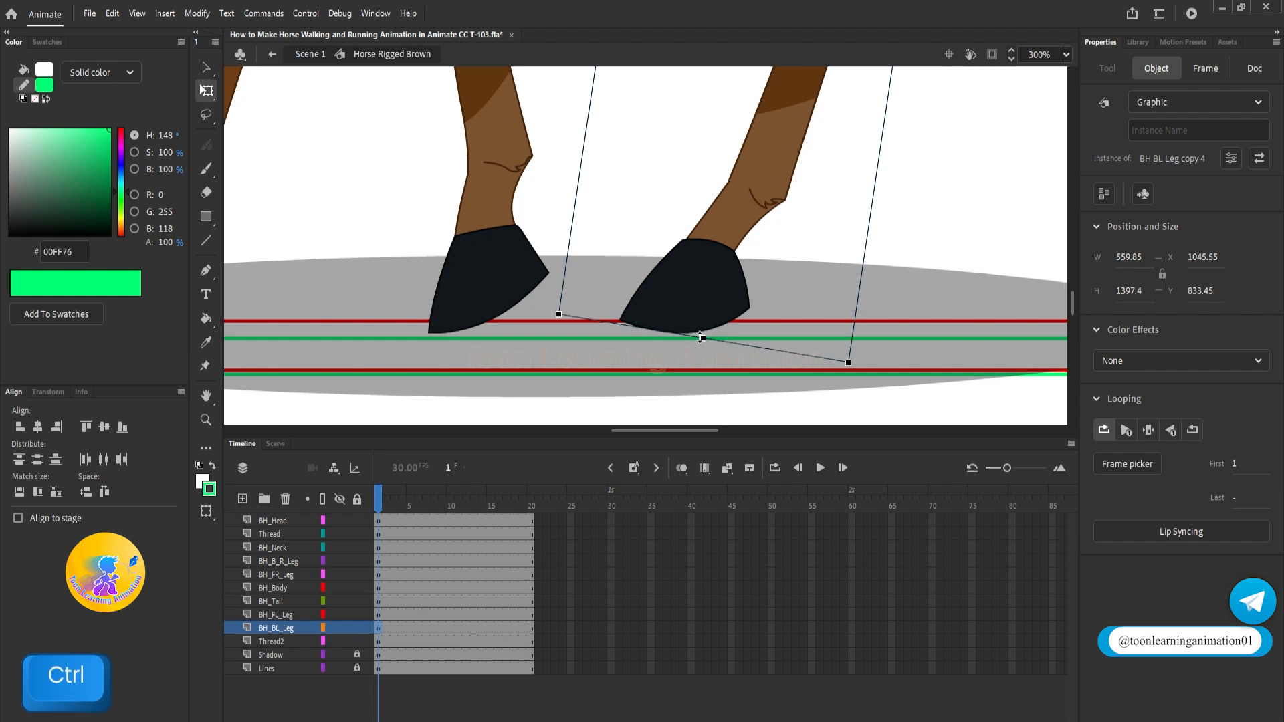
left_click_drag(703, 329, 702, 330)
scroll(701, 328, "down", 3)
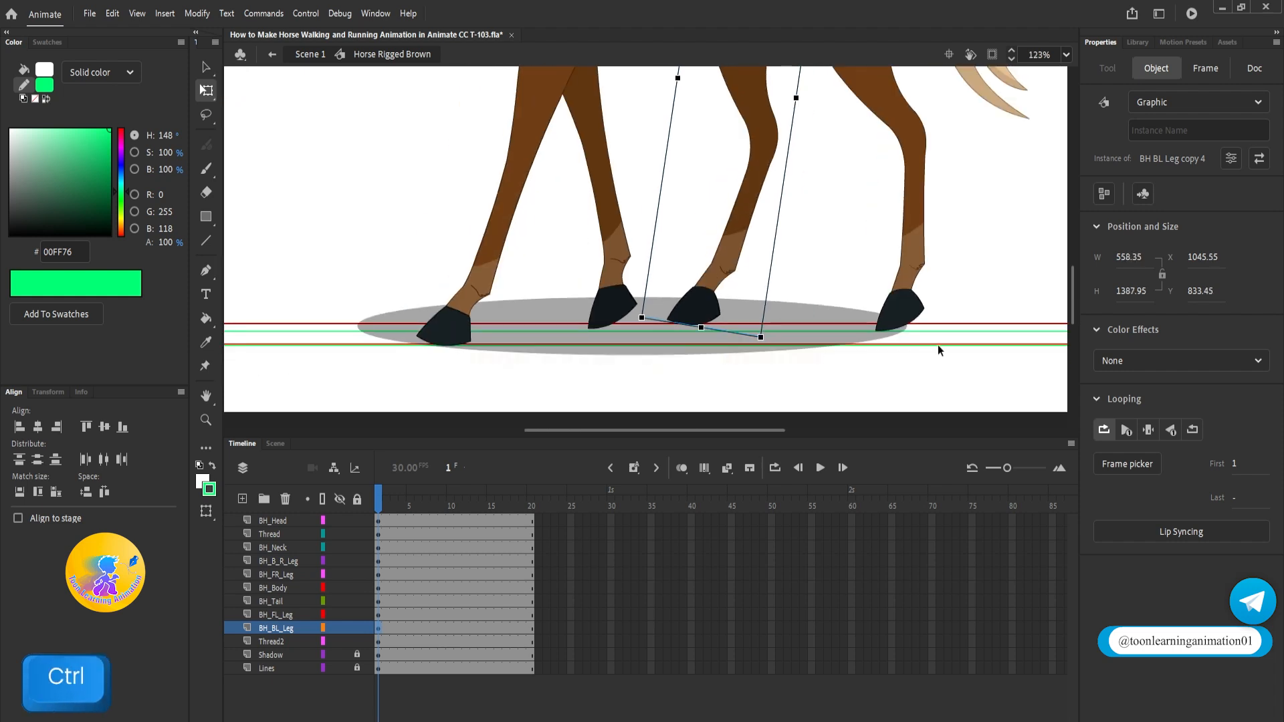
Lengthen the far front leg slightly to a height of about 1244, resting its hoof tip on the upper green line
scroll(596, 339, "up", 2)
left_click(612, 322)
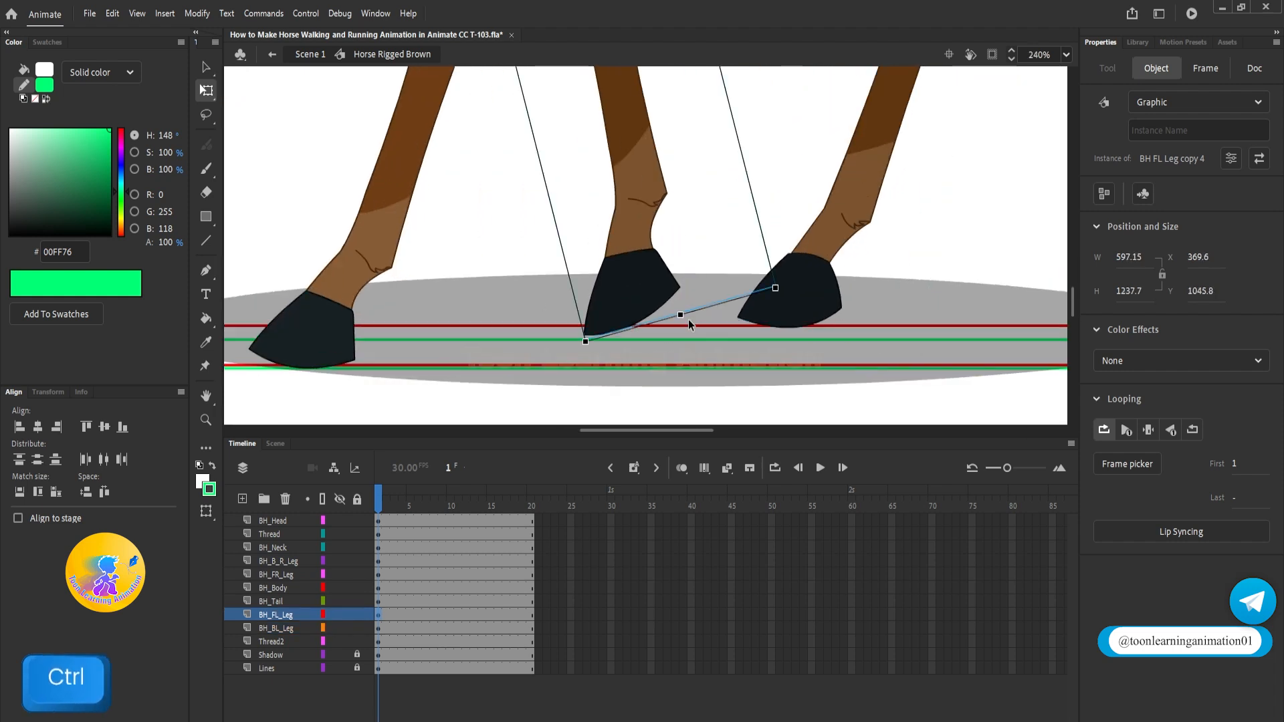
scroll(684, 324, "up", 2)
left_click_drag(682, 302, 684, 315)
scroll(685, 315, "down", 3)
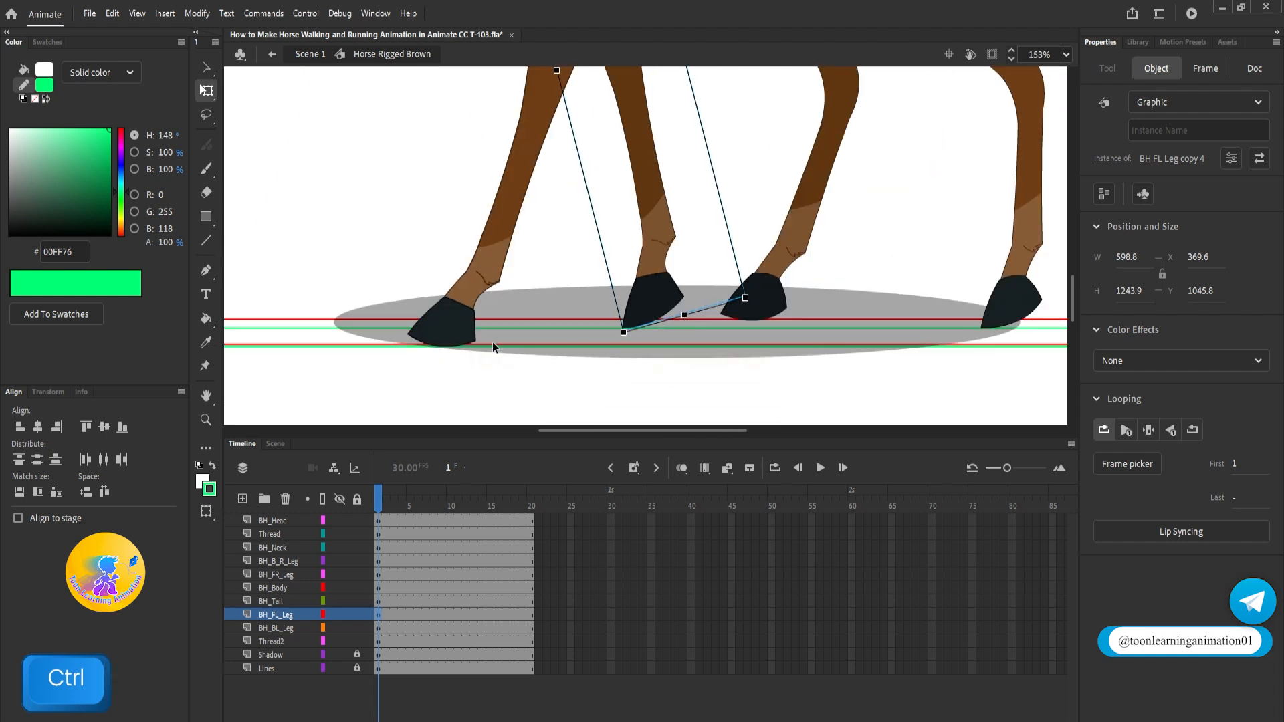
scroll(582, 332, "down", 2)
left_click_drag(760, 387, 807, 404)
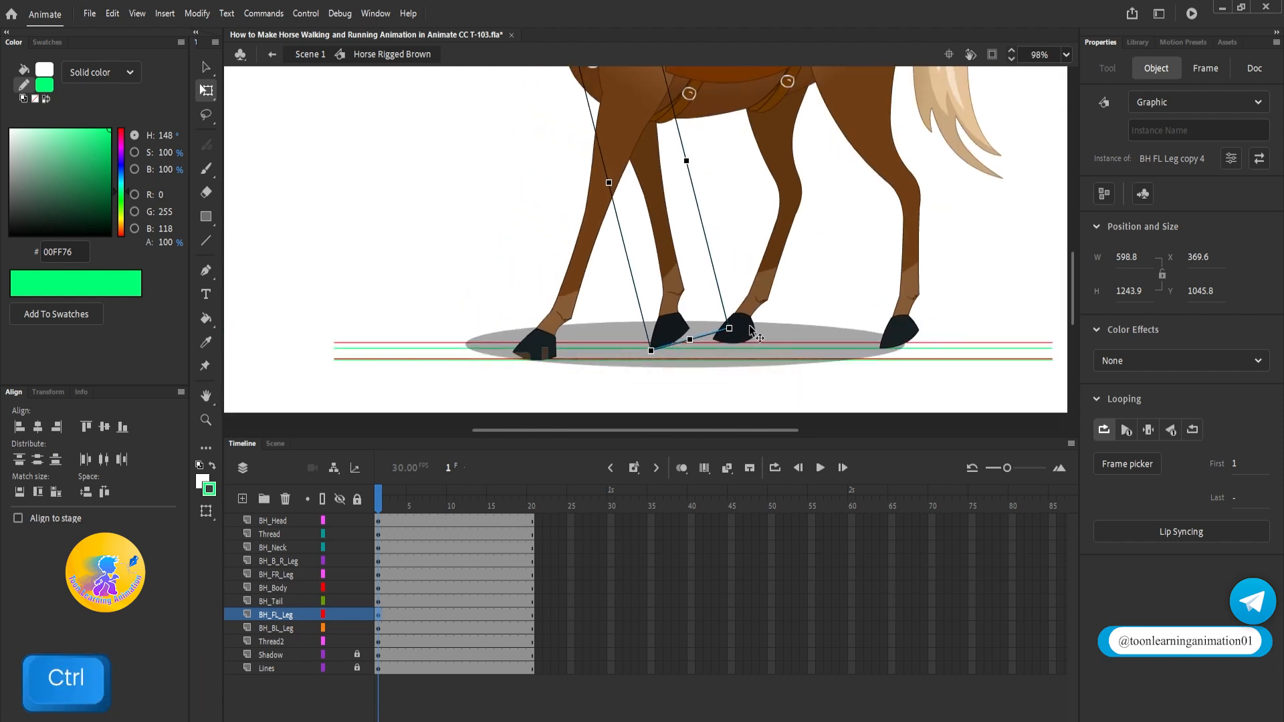
Insert keyframes on all layers at frame 20 and at frame 10
scroll(749, 328, "down", 2)
left_click(531, 507)
key("F6")
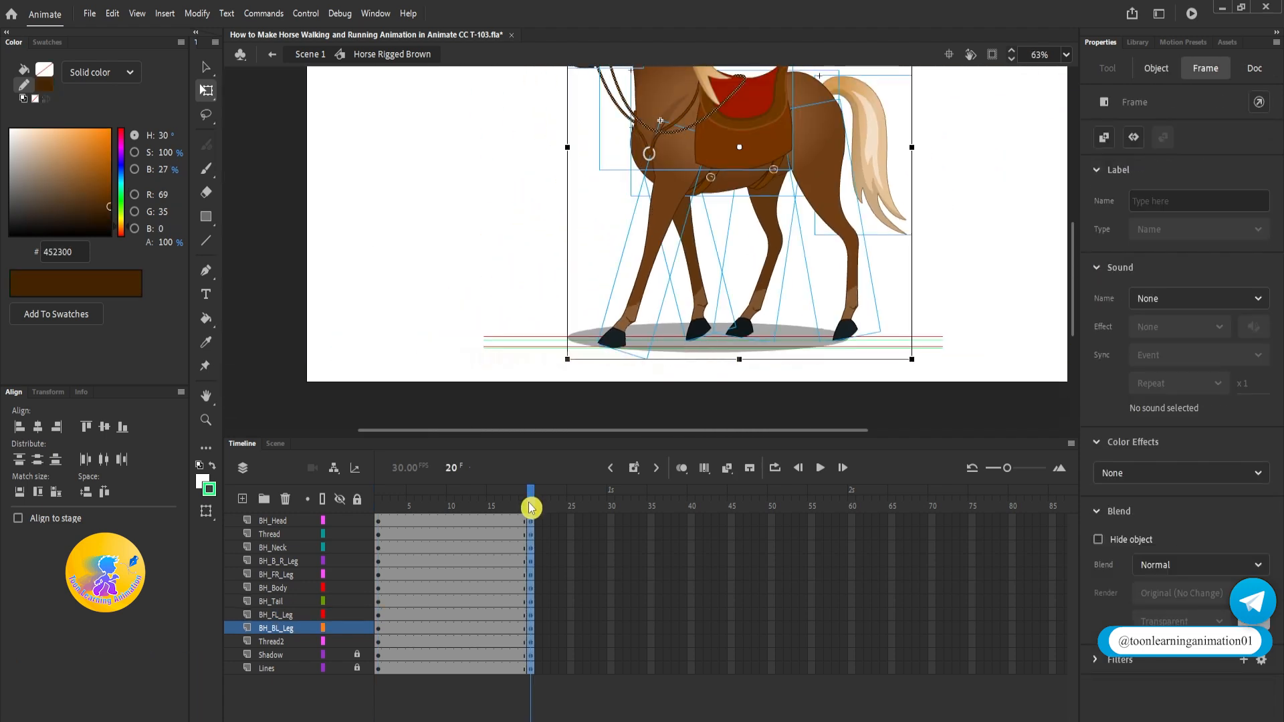
left_click(379, 506)
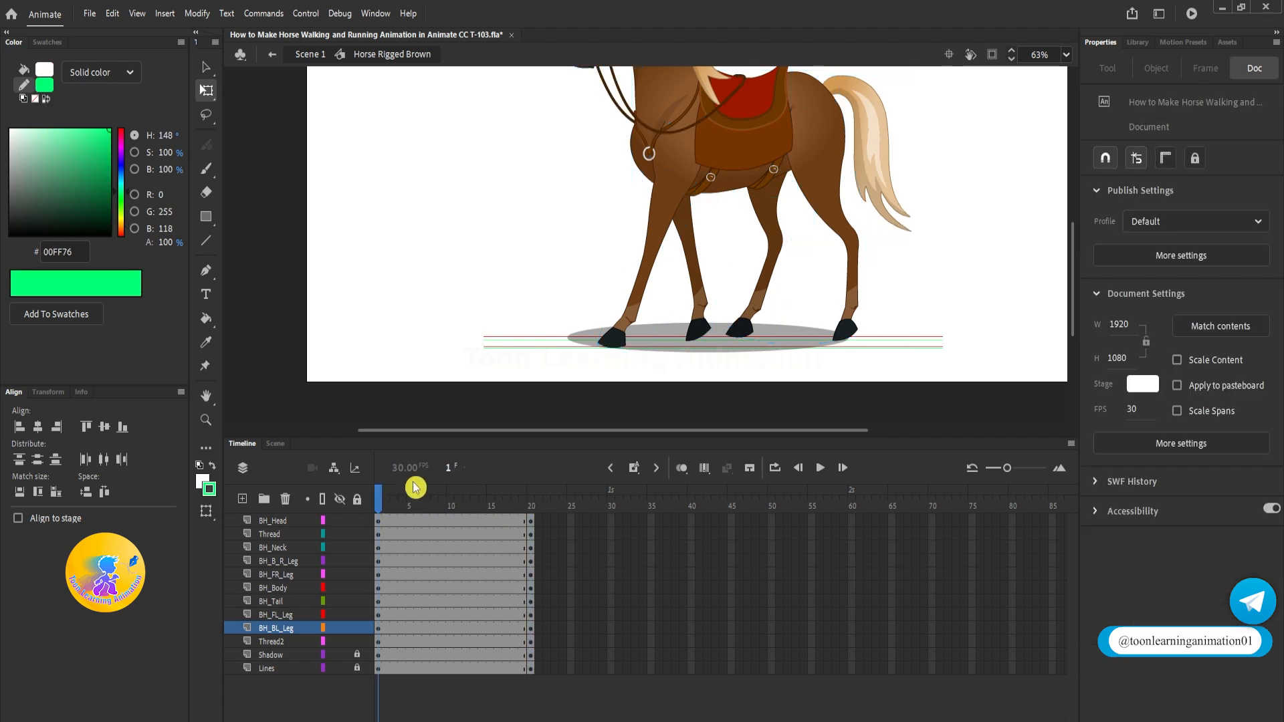
left_click(533, 508)
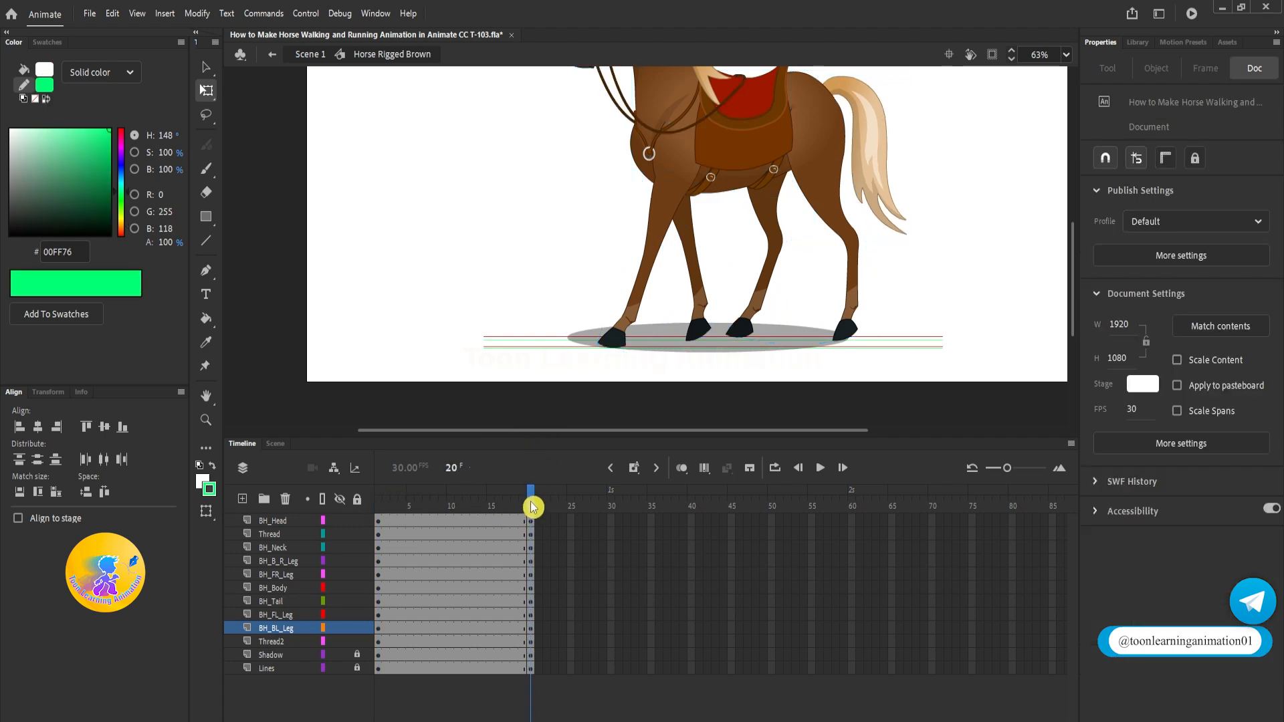
left_click(453, 508)
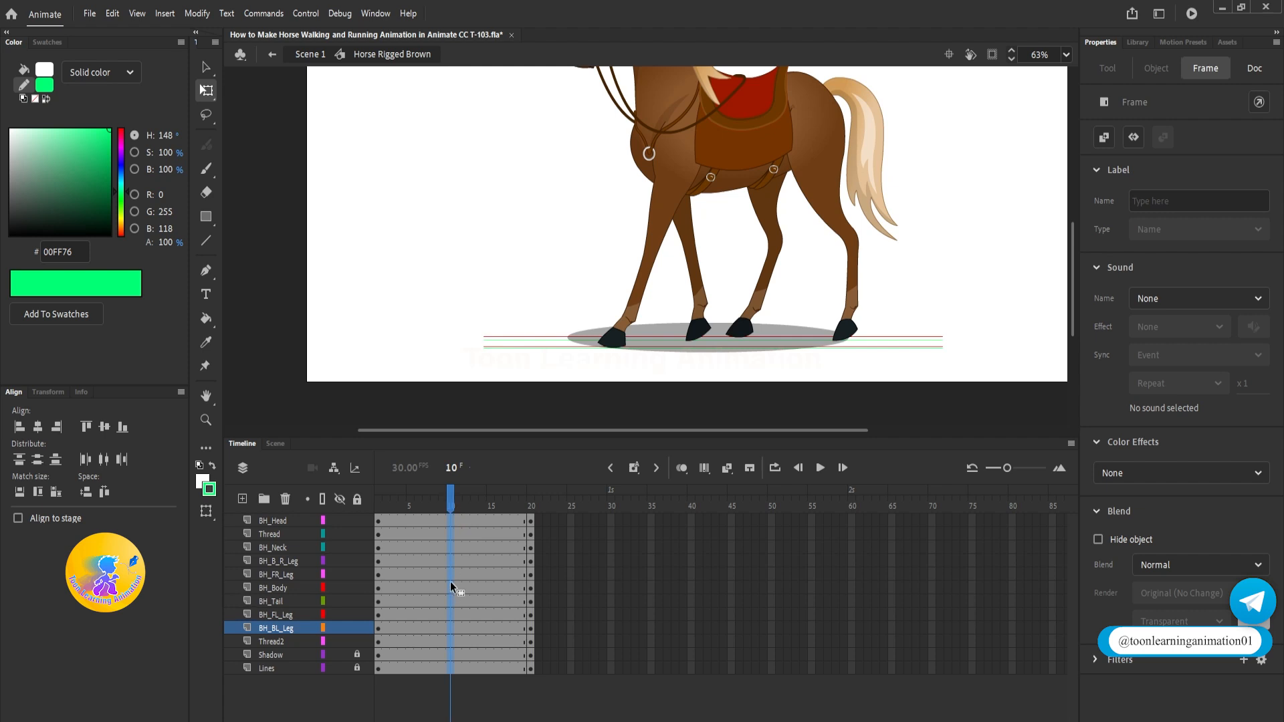
key("F6")
left_click(976, 327)
At frame 10, rotate the near back leg forward and the far back leg backward to swap their positions
scroll(862, 313, "up", 1)
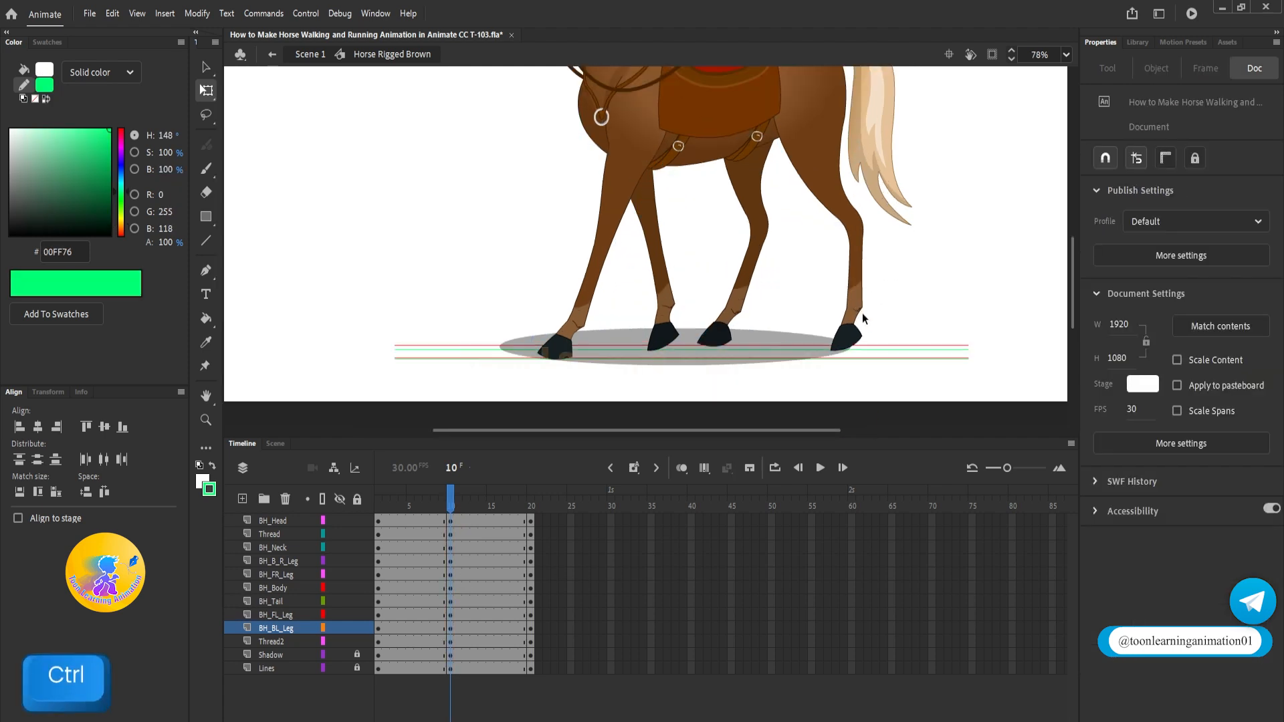
left_click(860, 307, "ctrl")
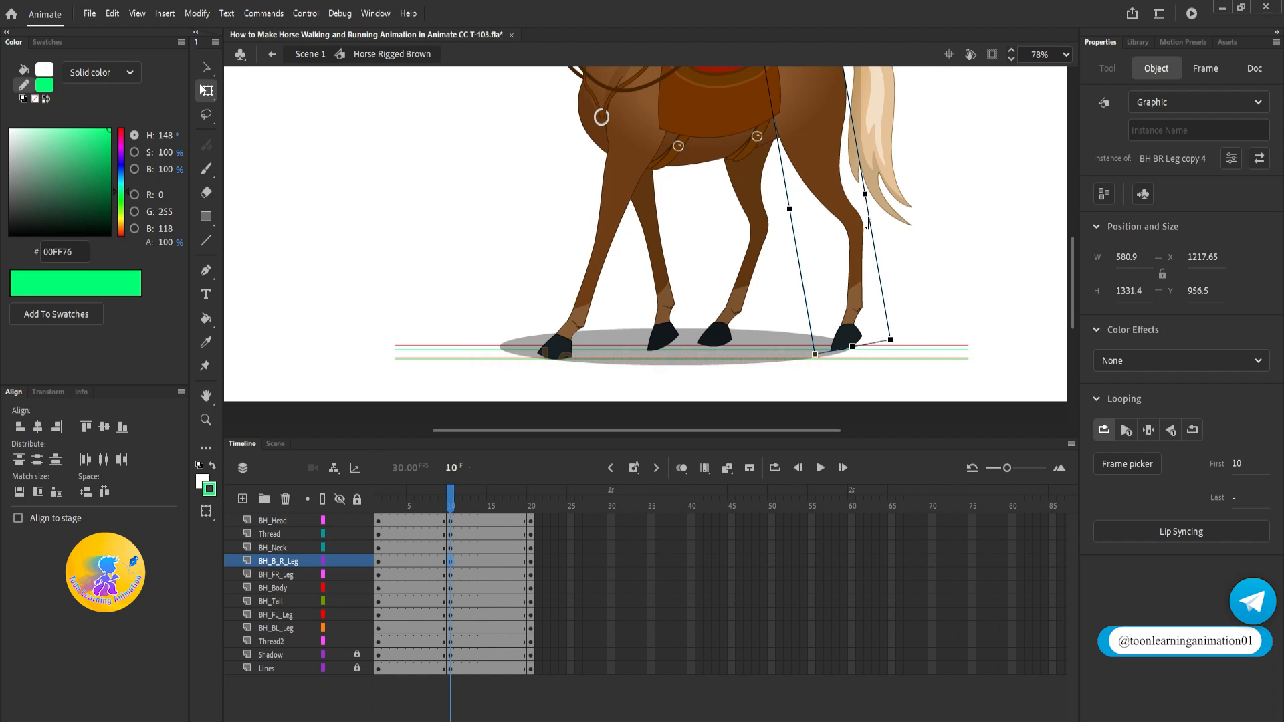
left_click_drag(895, 338, 757, 333)
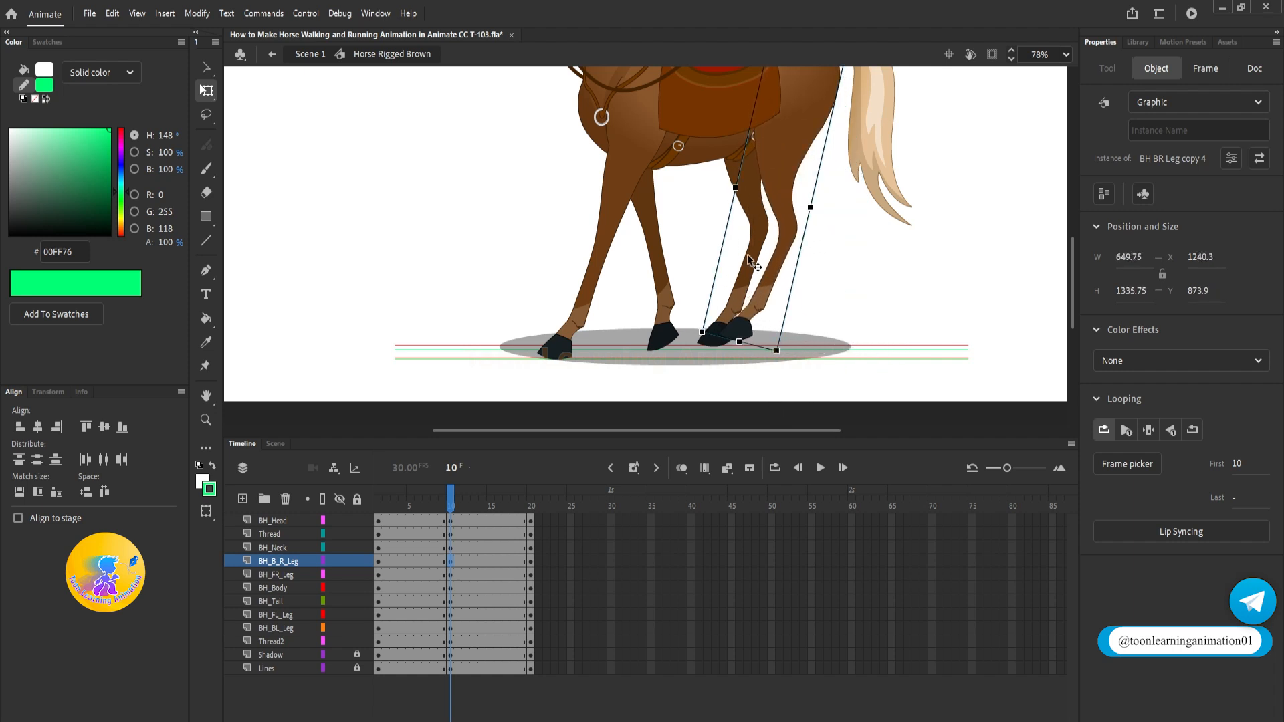
left_click(684, 332)
left_click_drag(679, 337, 803, 348)
At frame 10, rotate the near front leg backward and the far front leg forward to swap their positions
left_click(567, 345)
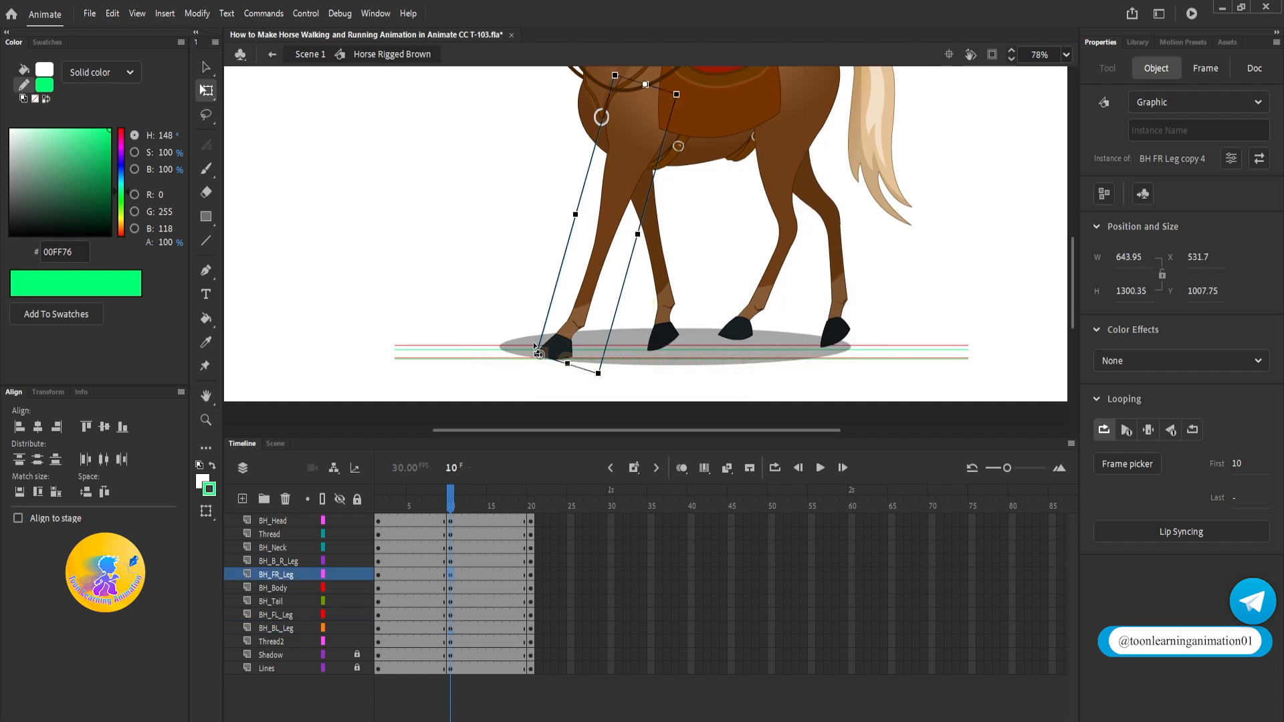
left_click_drag(536, 346, 600, 377)
left_click(668, 289)
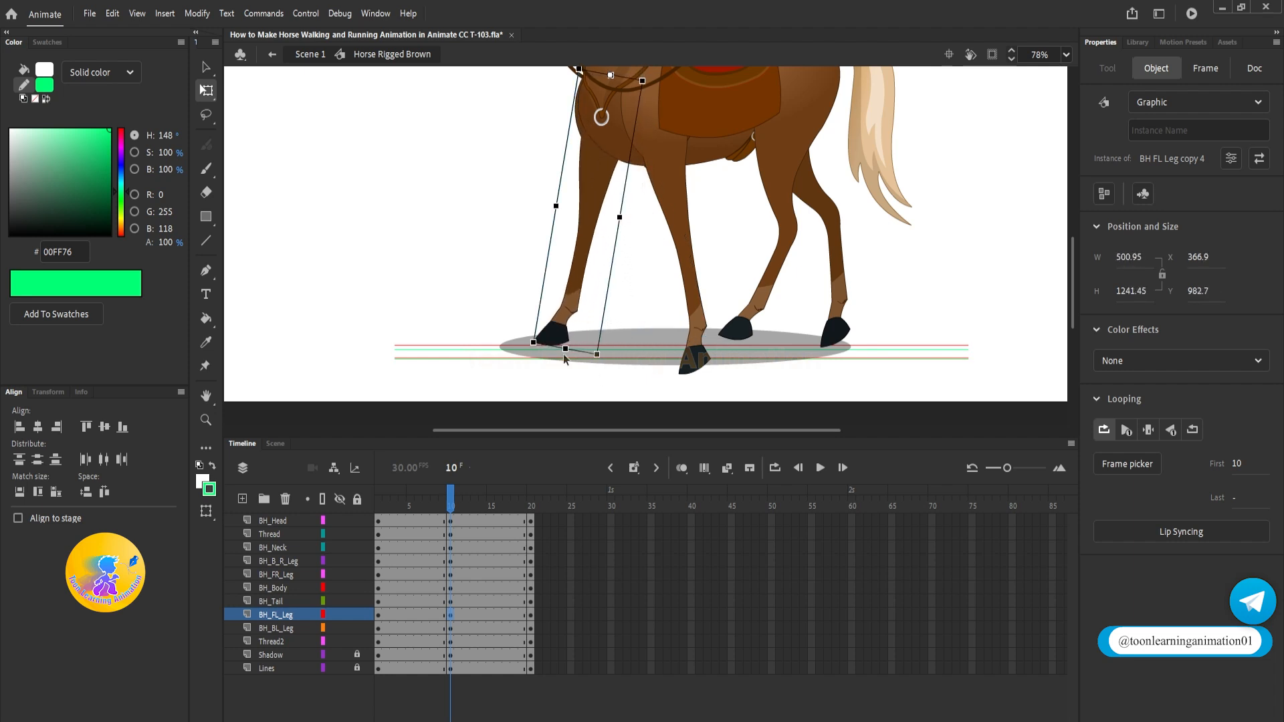
Stretch the far front leg to a height of about 1261, bringing its hoof down between the upper red and green lines
scroll(563, 355, "up", 5)
scroll(586, 345, "down", 3)
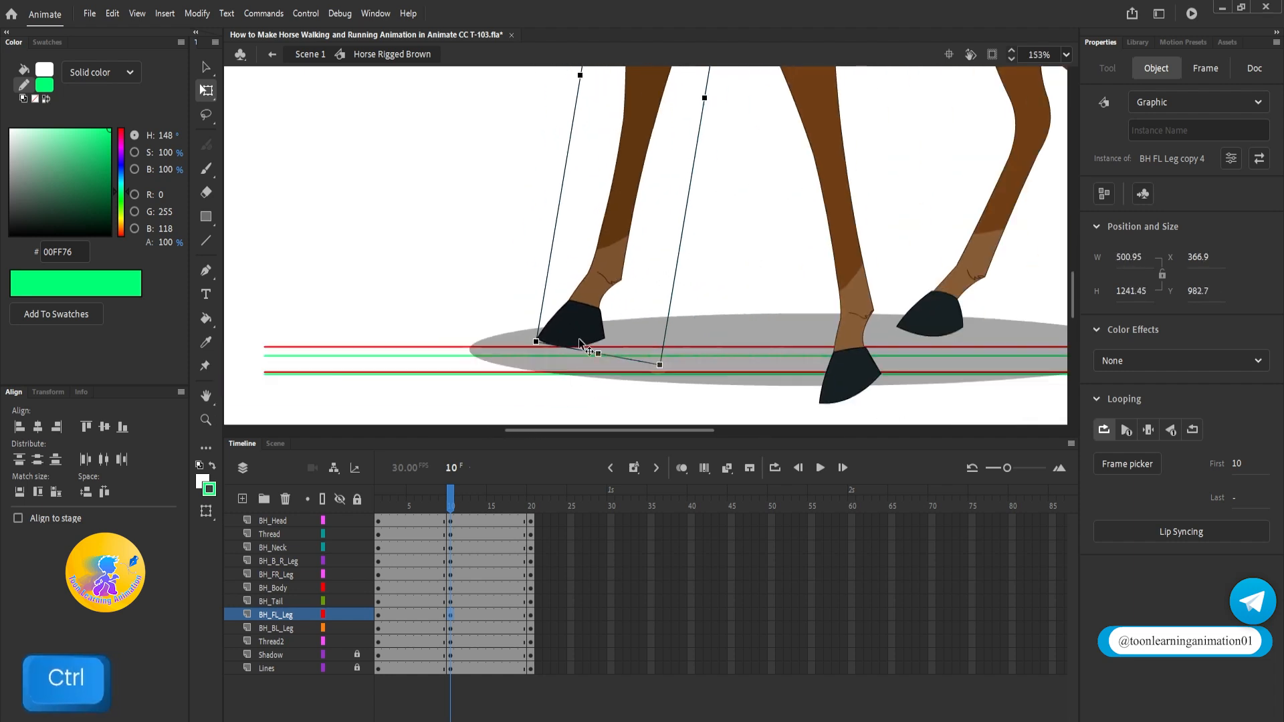
left_click_drag(713, 344, 642, 321)
scroll(533, 342, "up", 3)
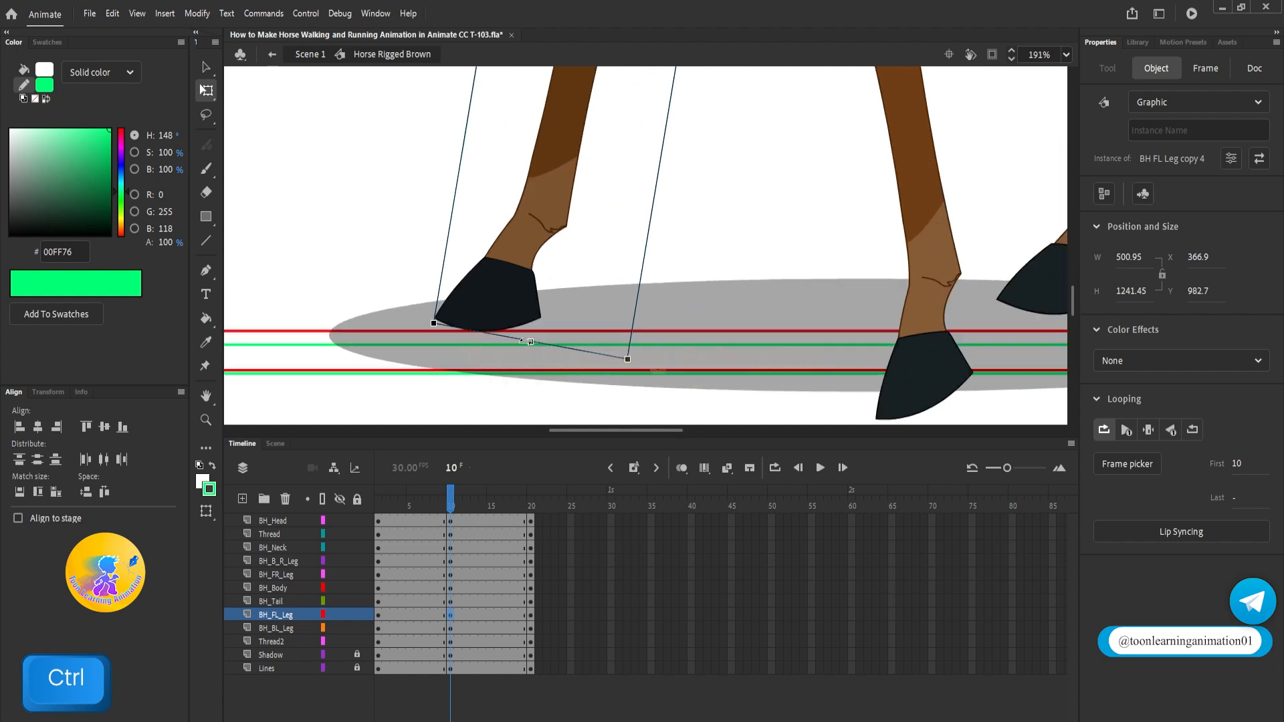
left_click_drag(534, 342, 531, 359)
scroll(480, 349, "down", 3)
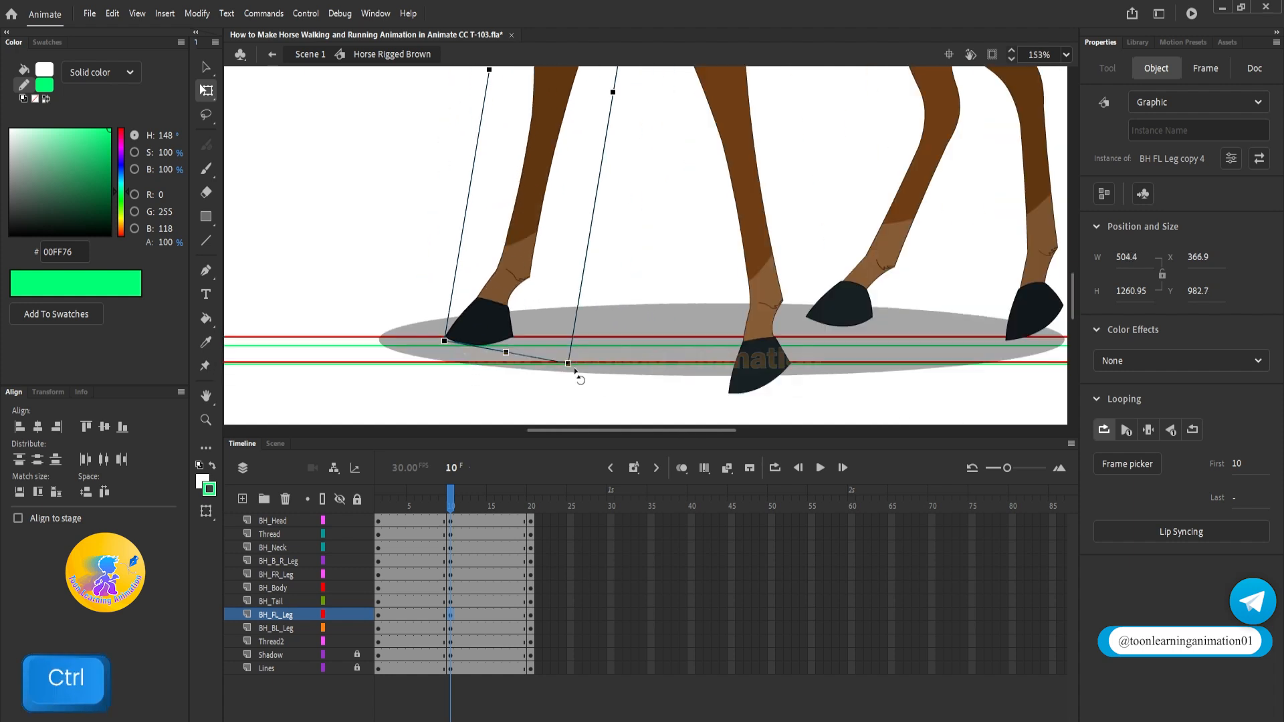
Shorten the near front leg at frame 10 so its hoof tip rests on the lower guide lines
scroll(745, 376, "up", 2)
left_click(749, 378)
left_click_drag(816, 387, 811, 340)
scroll(662, 360, "down", 3)
Stretch the near back leg to a height of about 1354, bringing its hoof down to the upper red line
left_click(812, 284)
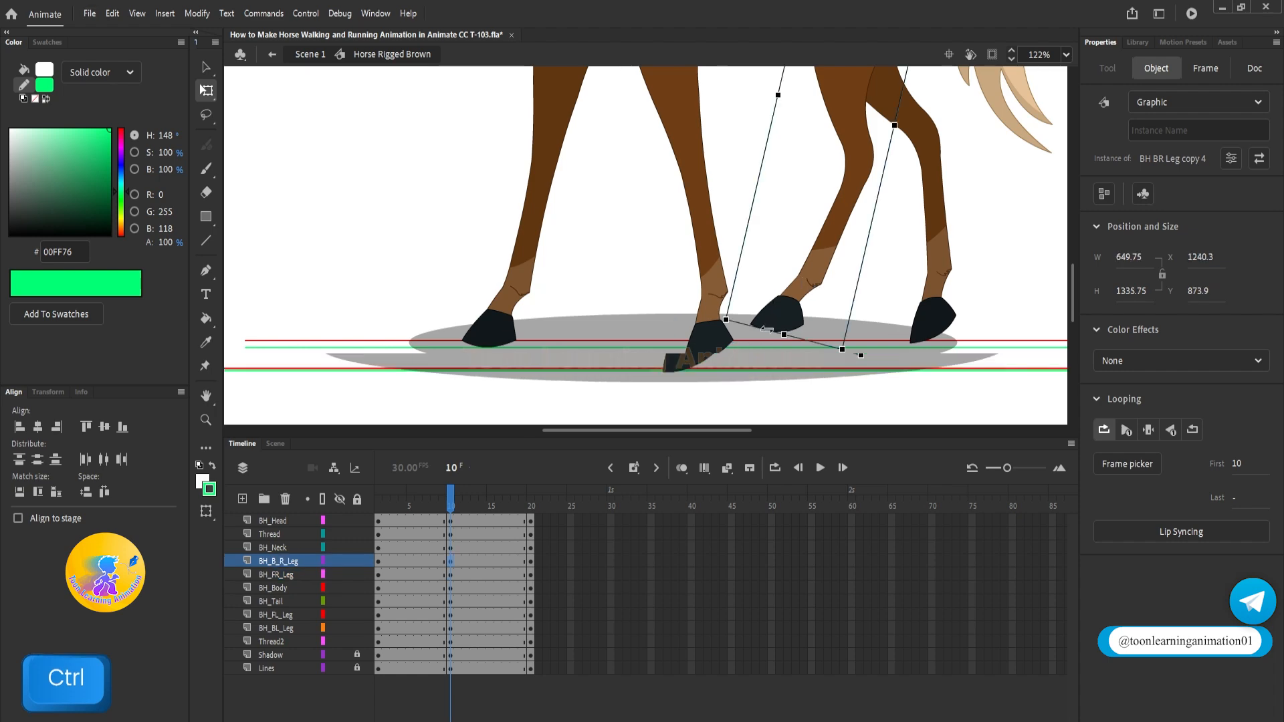
scroll(811, 284, "up", 4)
left_click_drag(808, 344, 804, 359)
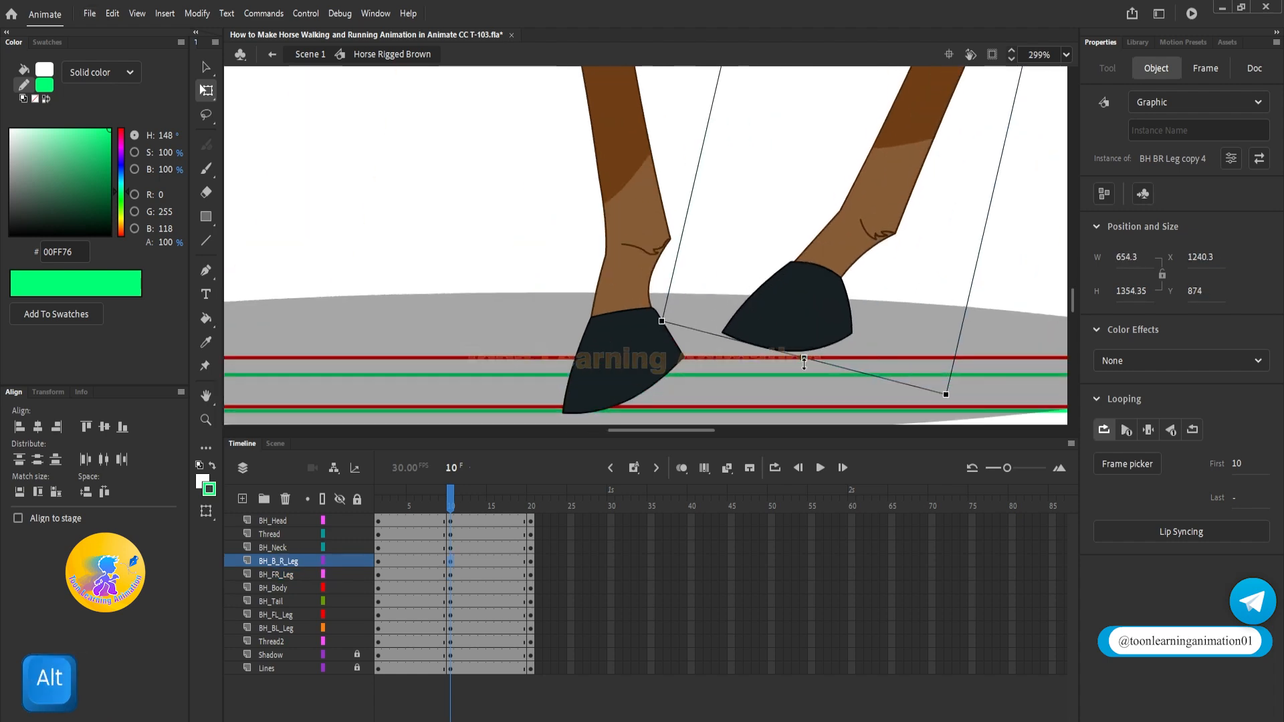
scroll(883, 359, "down", 3)
scroll(943, 321, "up", 3)
Stretch the far back leg to a height of about 1455 so its hoof tip reaches the lower guide lines
left_click(944, 321)
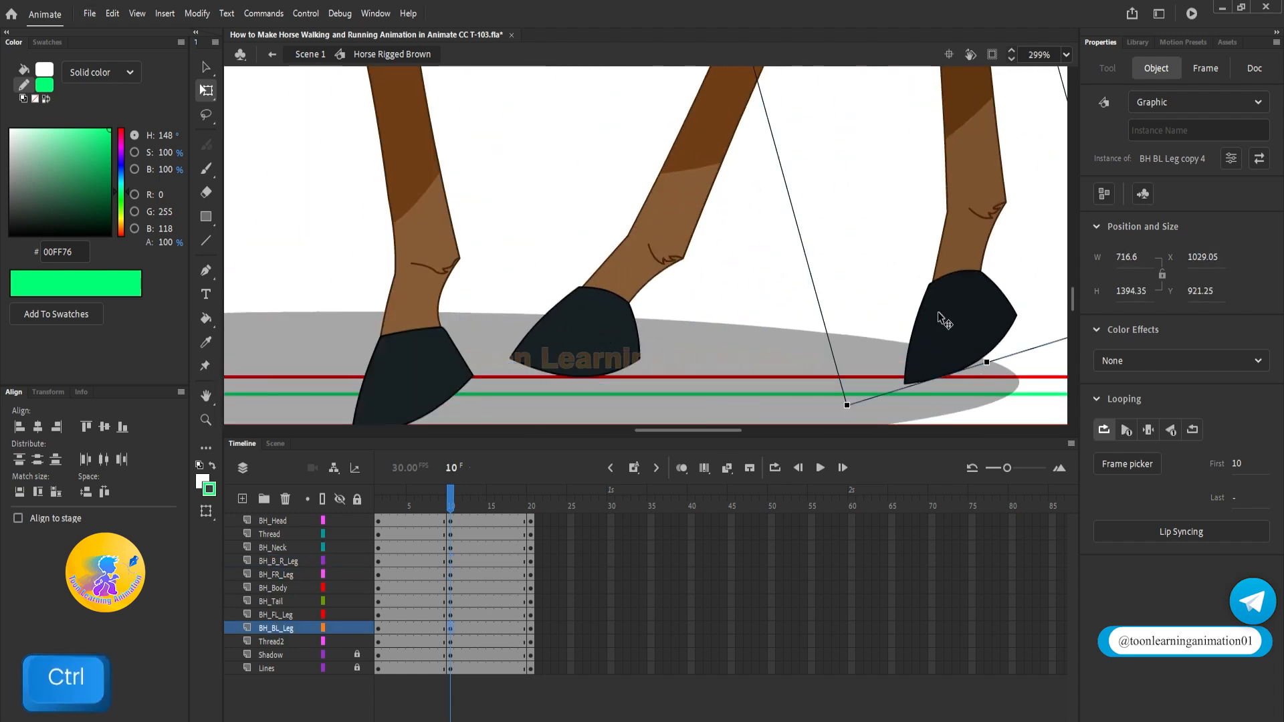
scroll(943, 321, "down", 2)
left_click_drag(972, 353, 987, 370)
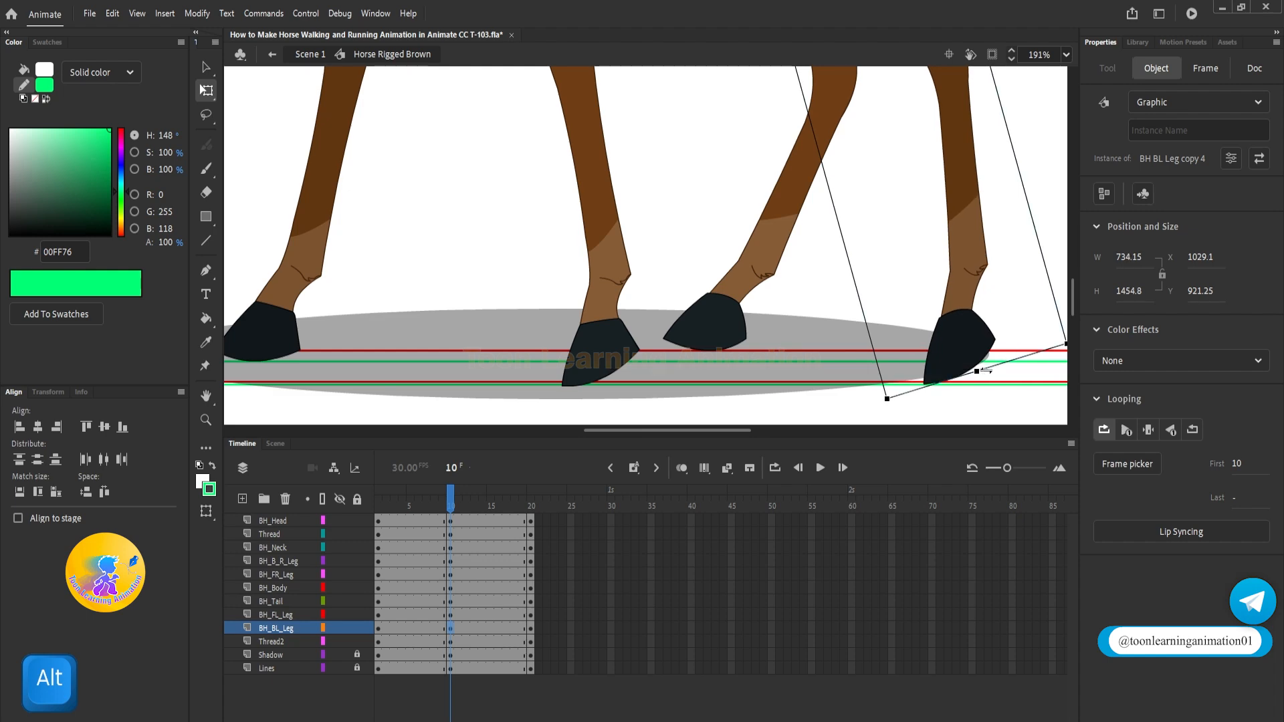
scroll(939, 353, "down", 9)
left_click(941, 353)
scroll(614, 370, "up", 3)
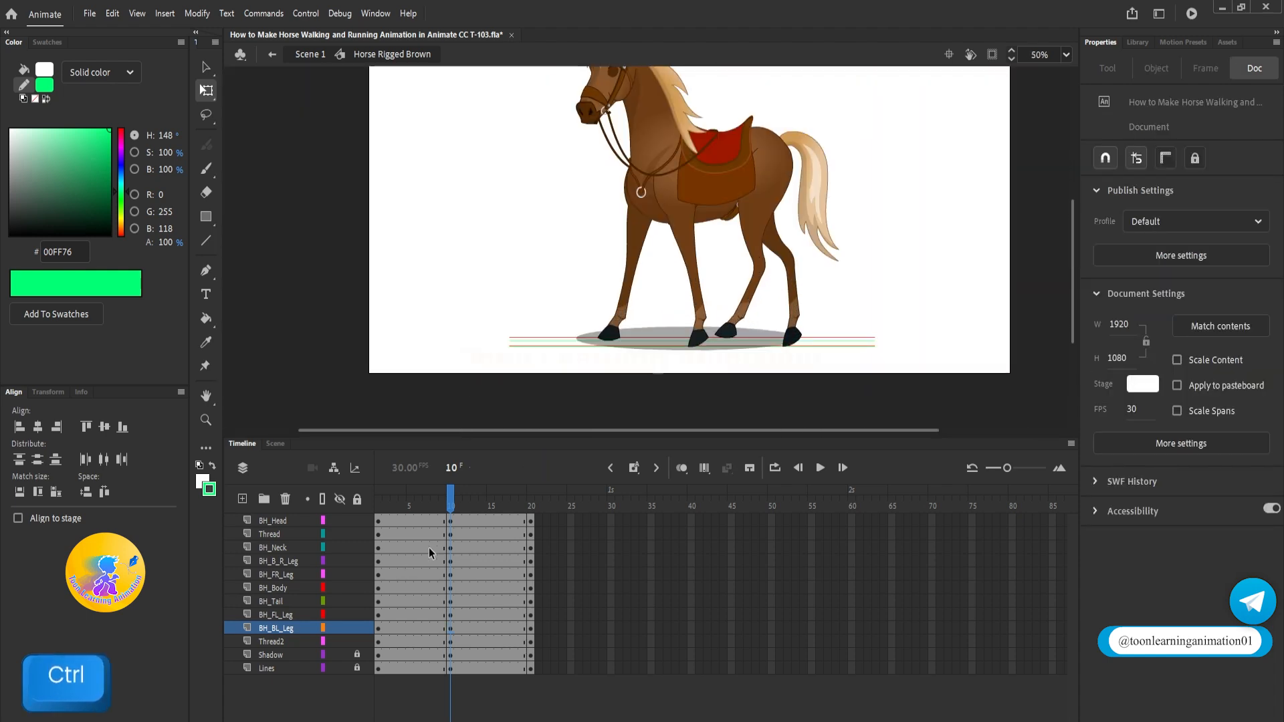
left_click_drag(425, 522, 480, 644)
right_click(483, 650)
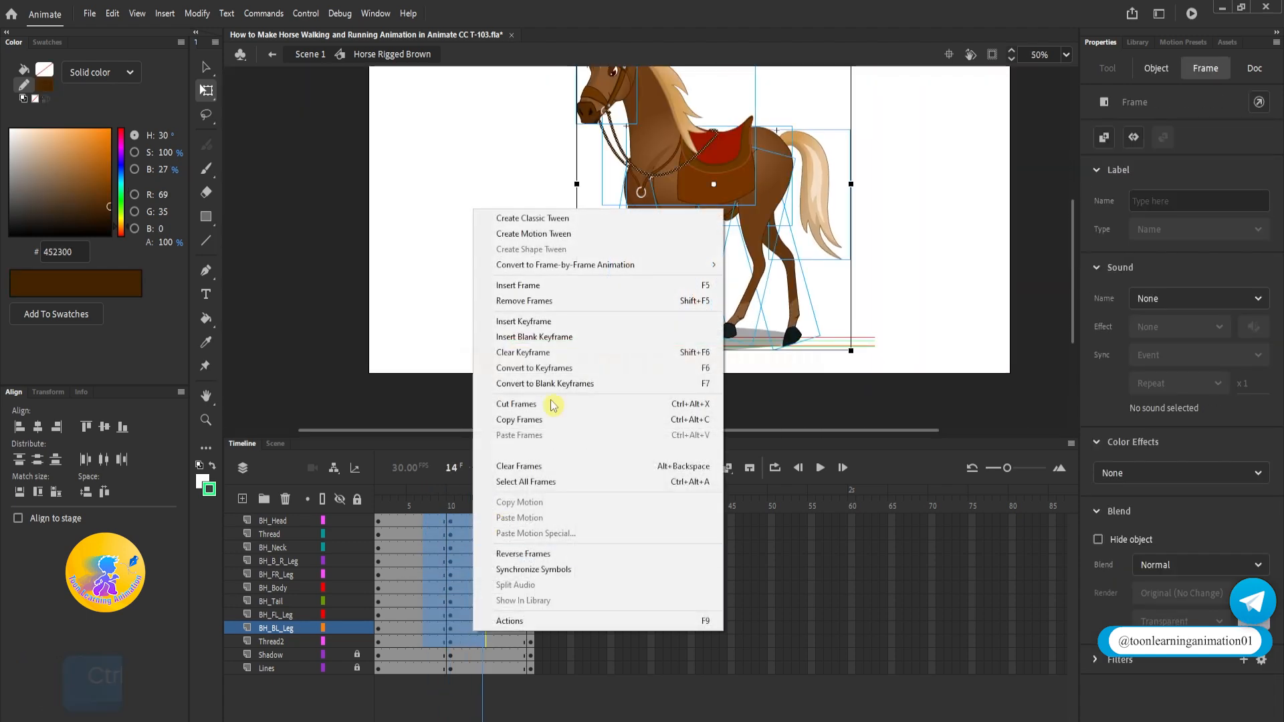
left_click(544, 218)
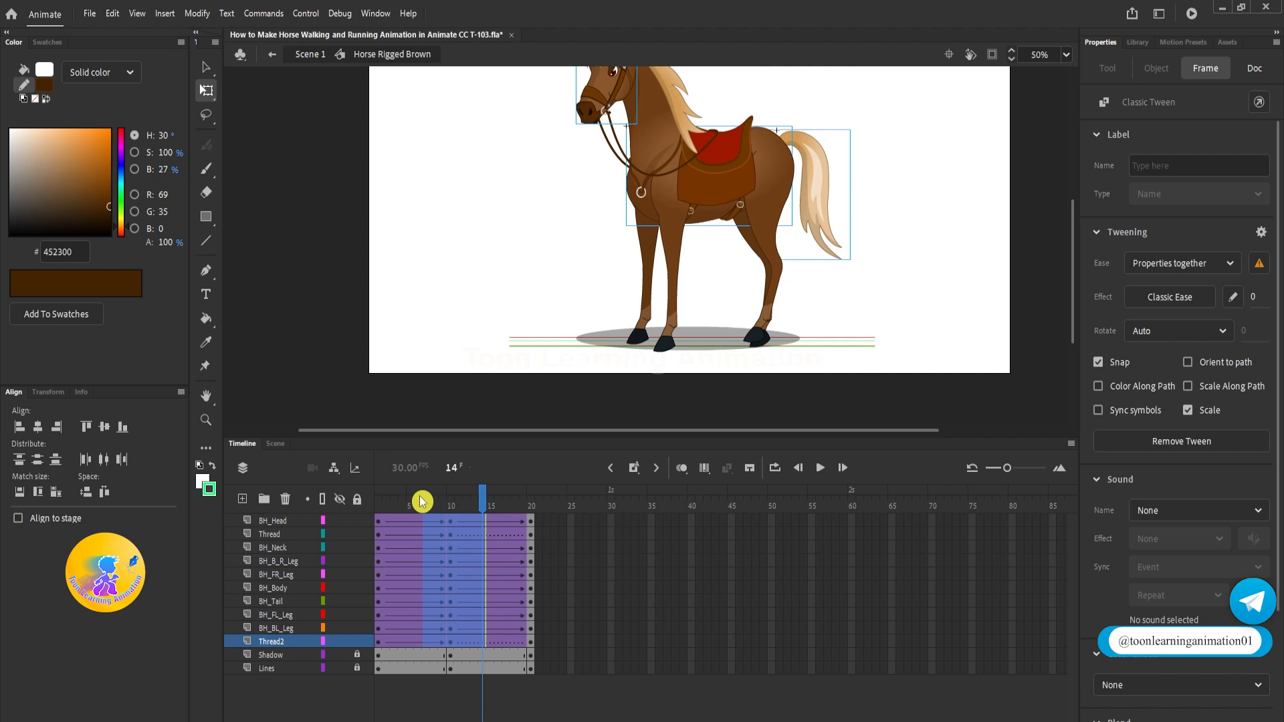
key("ctrl+z")
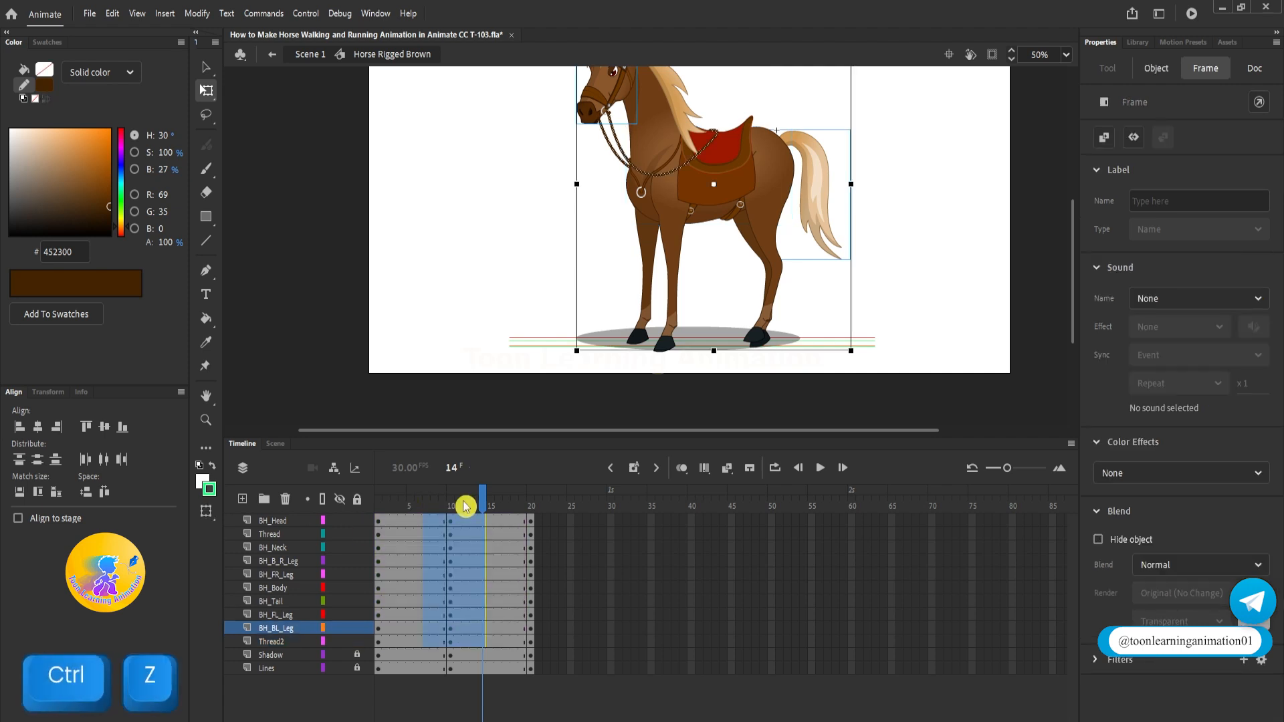
Create classic tweens across frames 1 to 20 on the head, neck, body, tail and leg layers, excluding both Thread layers, and play the cycle
left_click(443, 503)
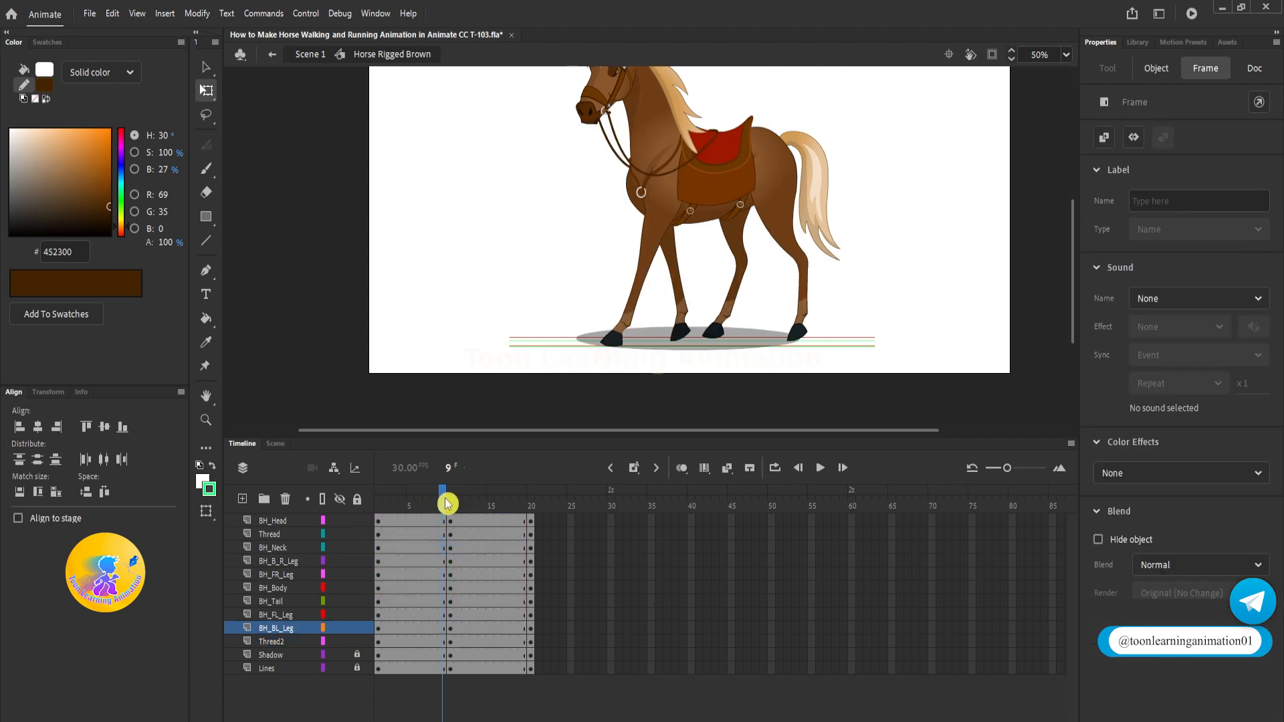
left_click_drag(416, 521, 478, 628)
right_click(468, 522)
left_click(527, 110)
right_click(478, 628)
left_click(587, 218)
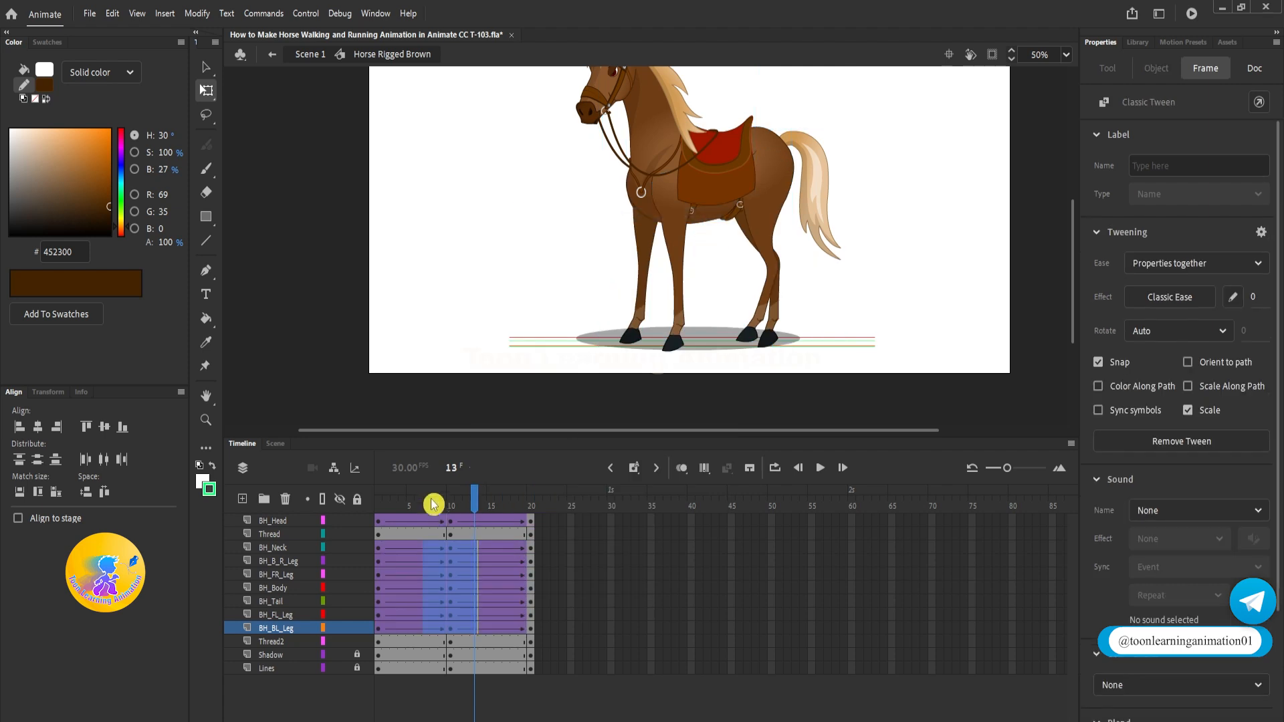
left_click_drag(434, 505, 531, 514)
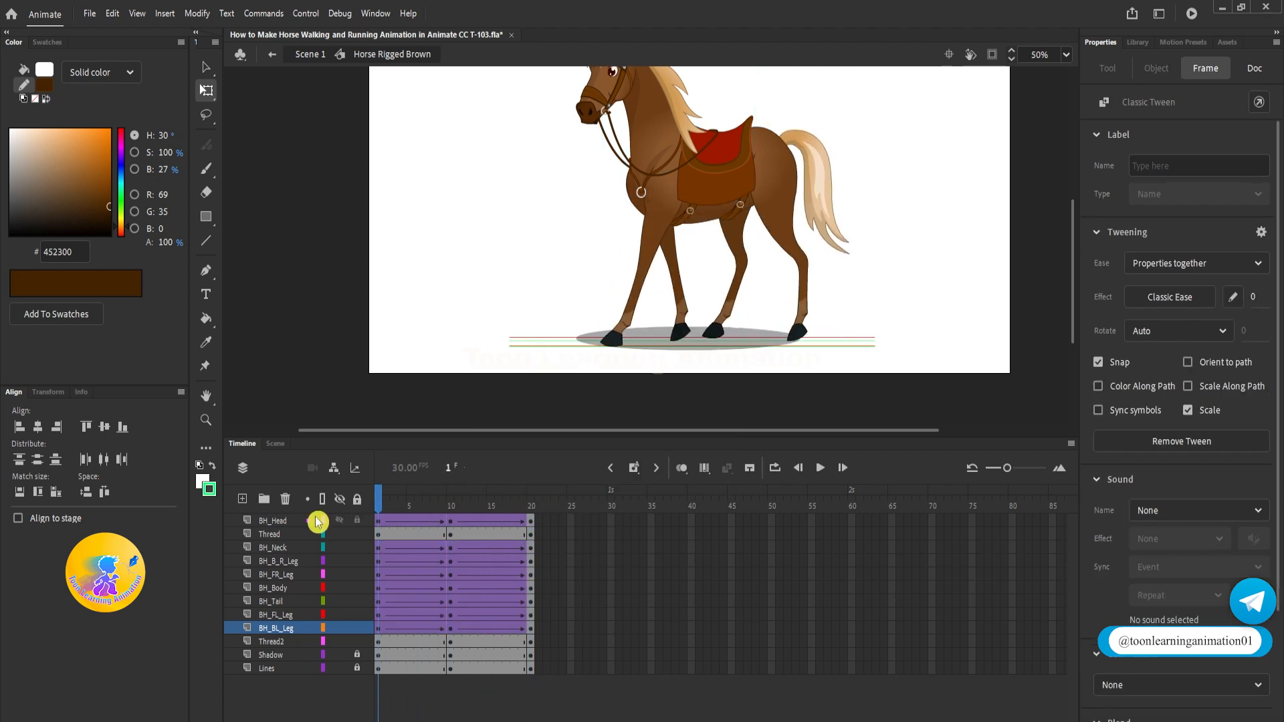
key("Return")
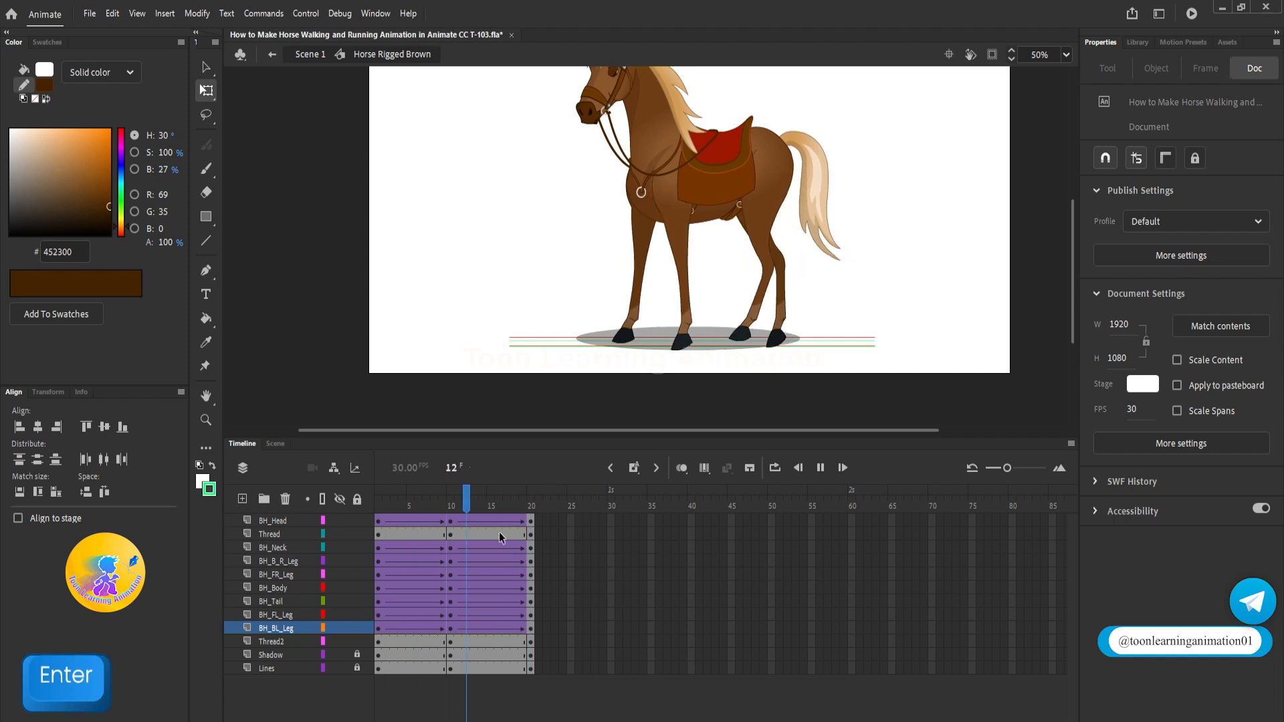
Insert keyframes on all layers at frame 5 and at frame 15
key("space")
left_click_drag(924, 207, 1023, 267)
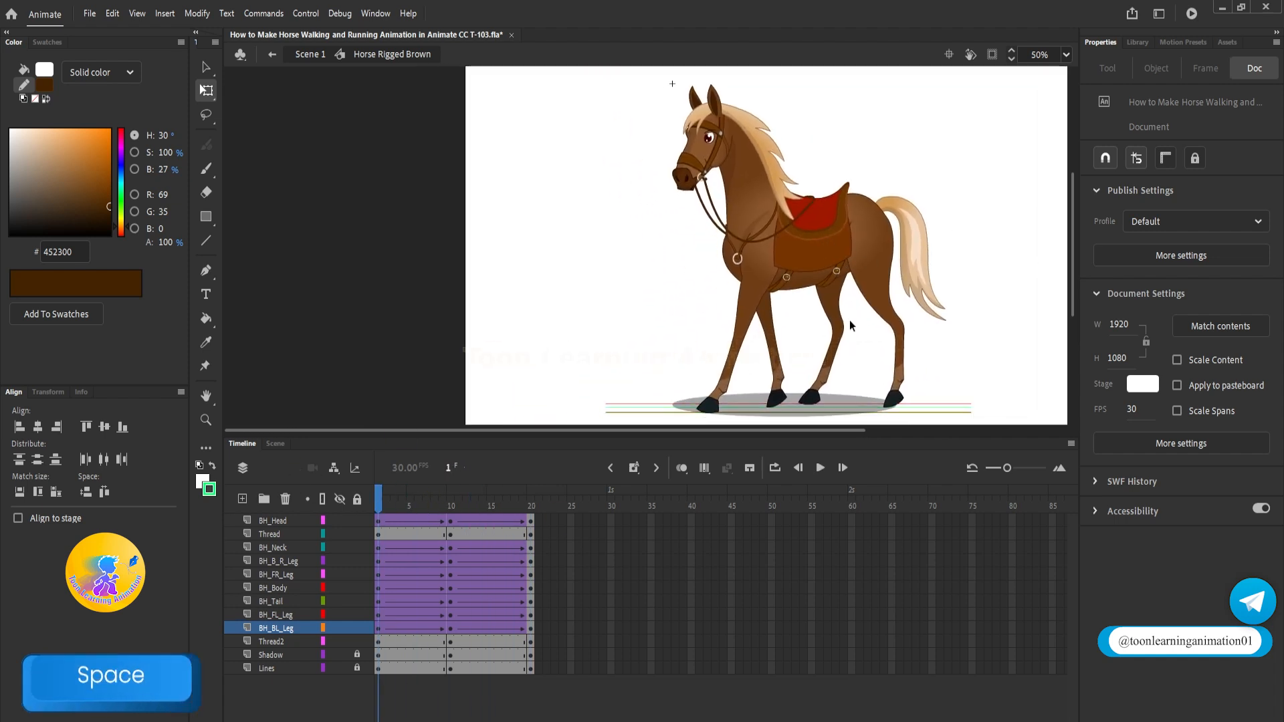
left_click(411, 506)
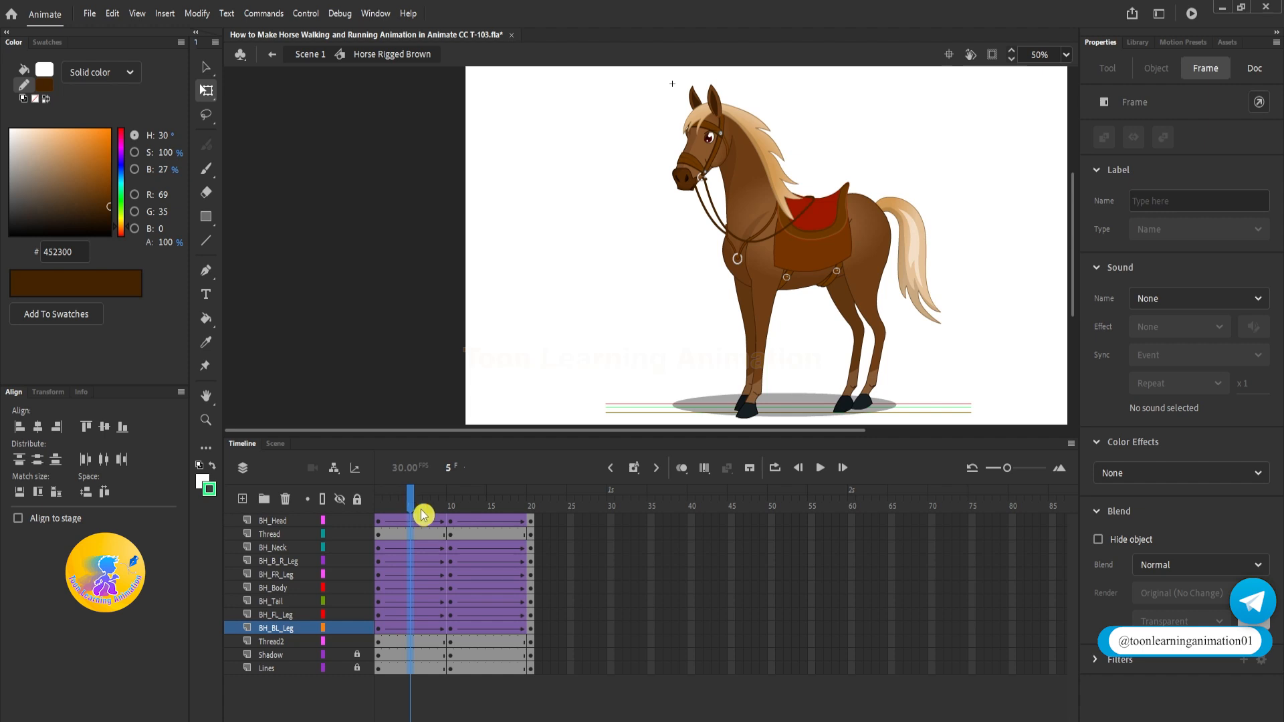
key("F6")
left_click(490, 506)
key("F6")
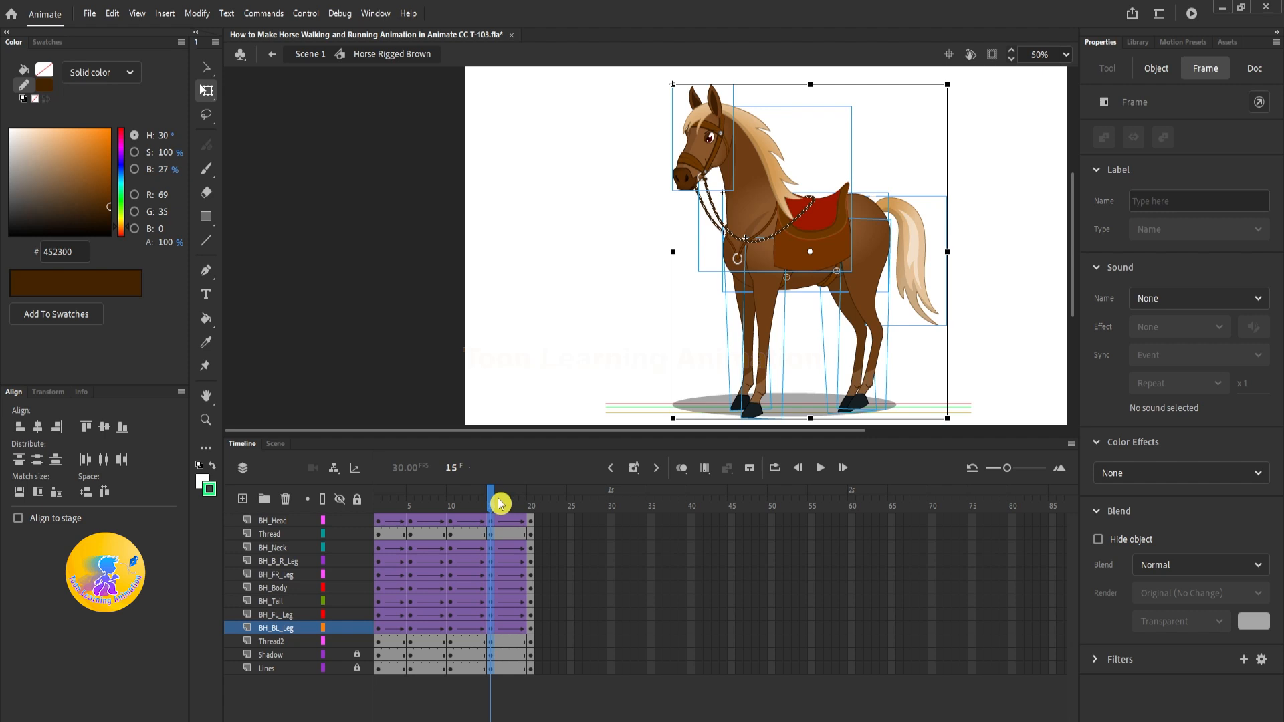
left_click(868, 260)
left_click(982, 280)
Play the cycle from frame 1 to review the leg motion, and go to the frame 5 pose
key("space")
left_click_drag(661, 382, 640, 339)
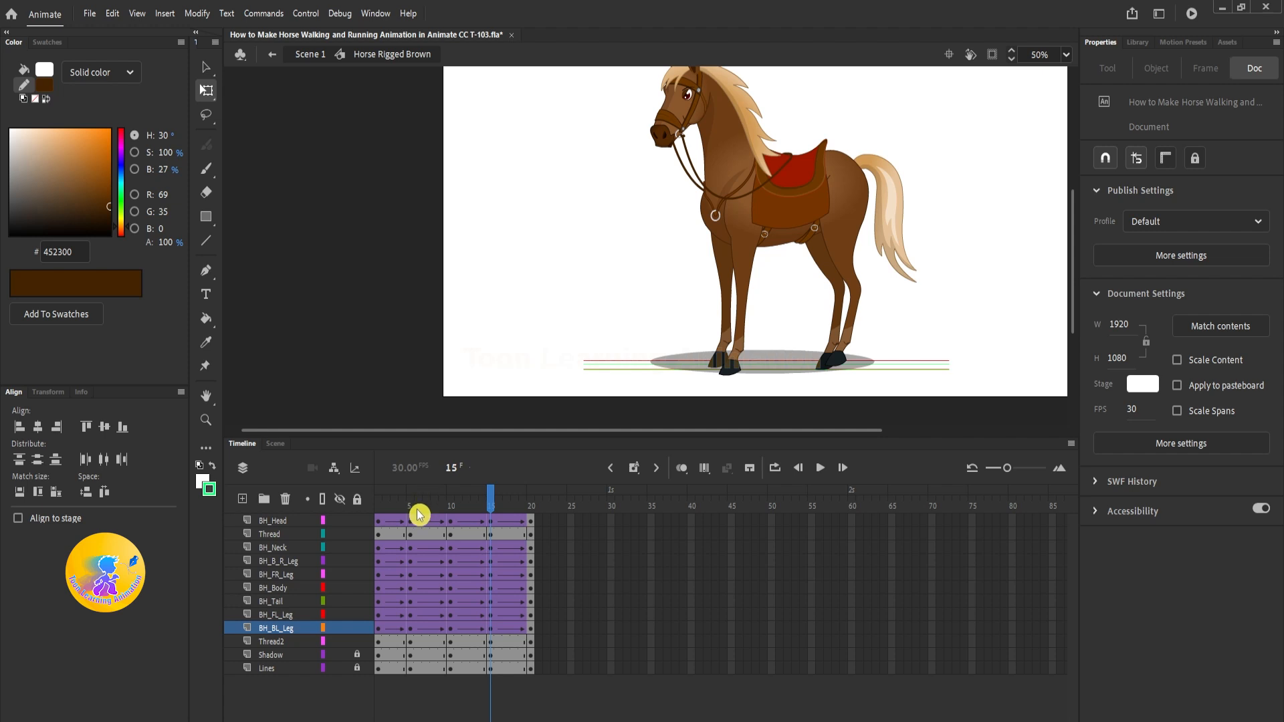
mouse_move(382, 509)
left_mouse_down()
mouse_move(495, 517)
mouse_move(374, 509)
left_mouse_up()
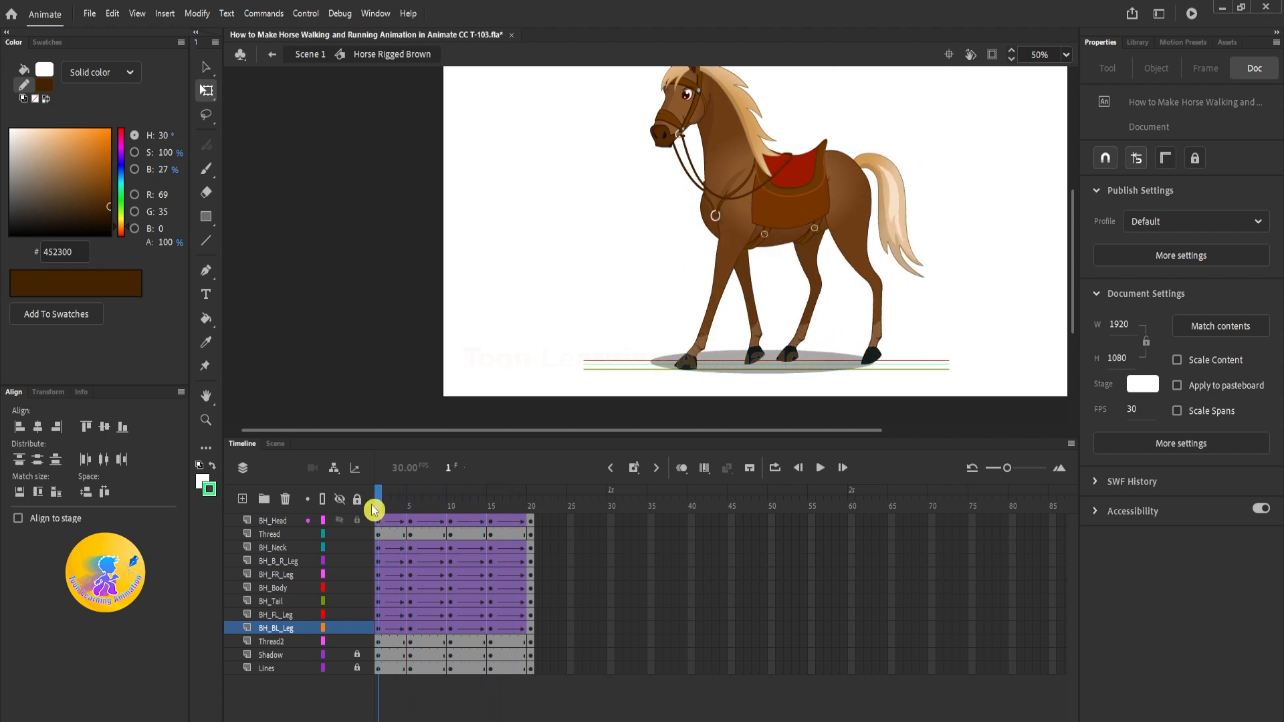
key("Return")
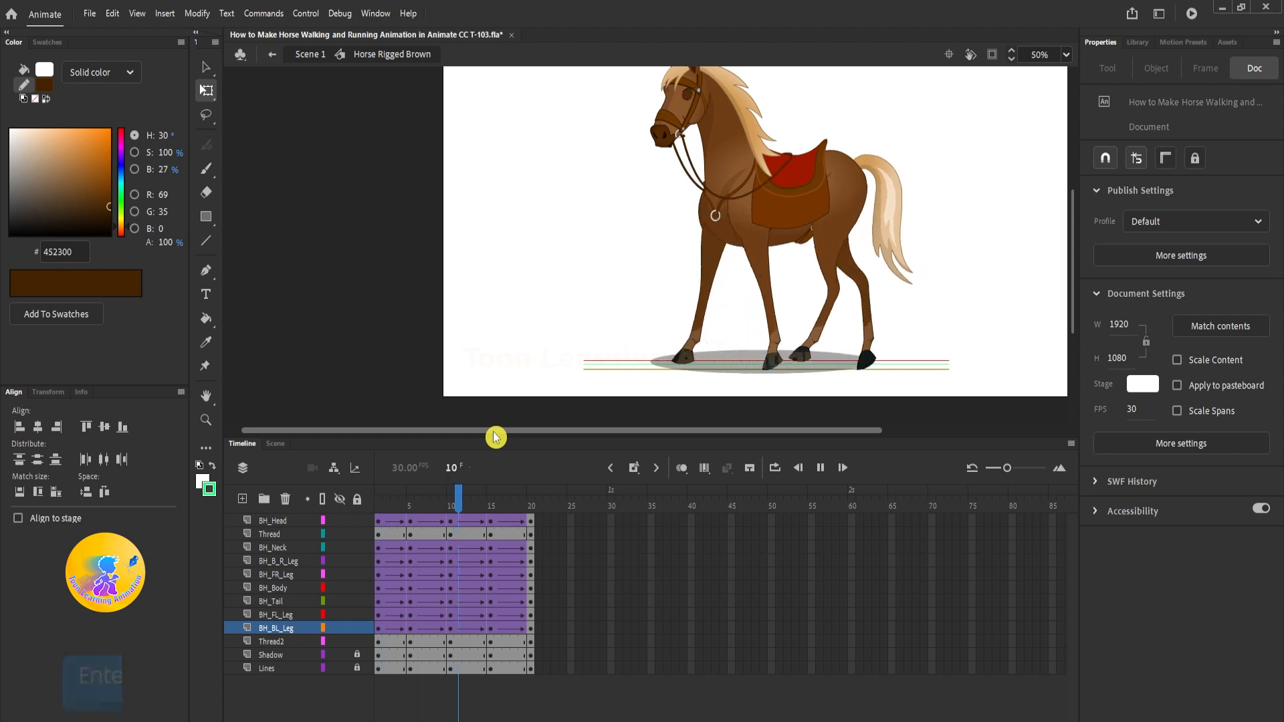
left_click(378, 507)
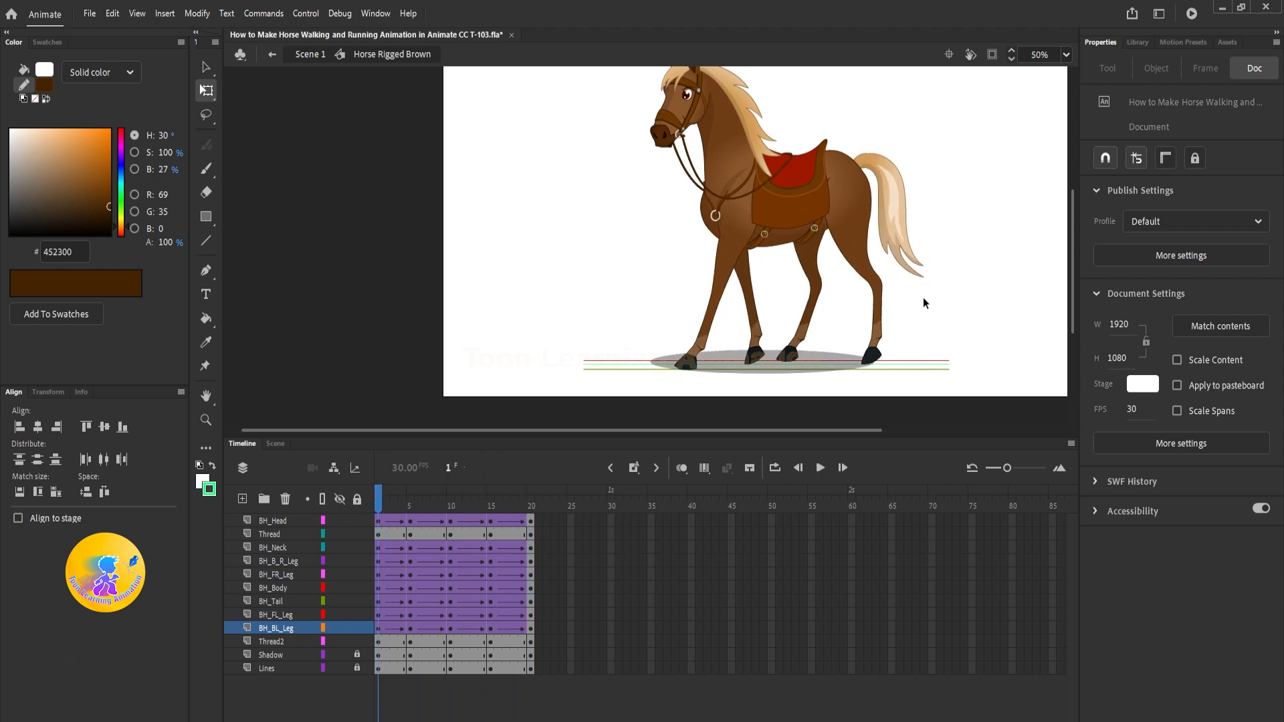
left_click(415, 503)
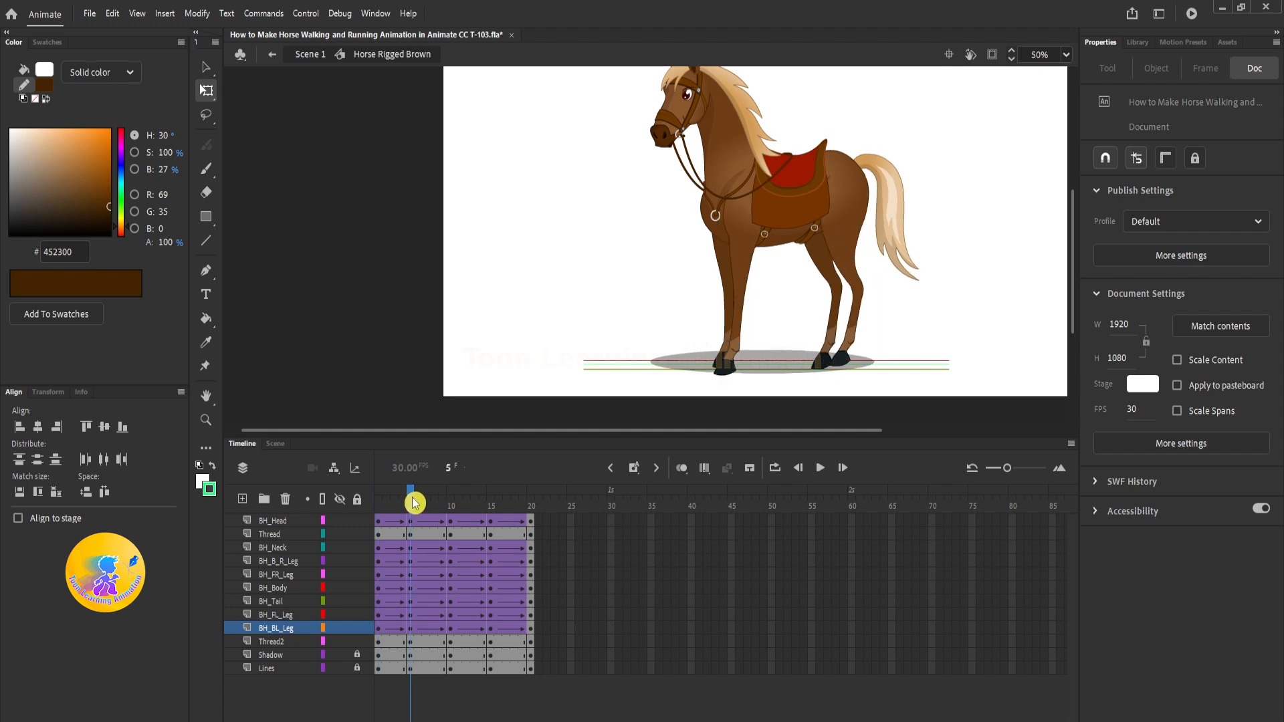
Shorten the far back leg at frame 5 so its hoof rests on the upper red guide line
scroll(803, 329, "up", 3)
left_click(378, 506)
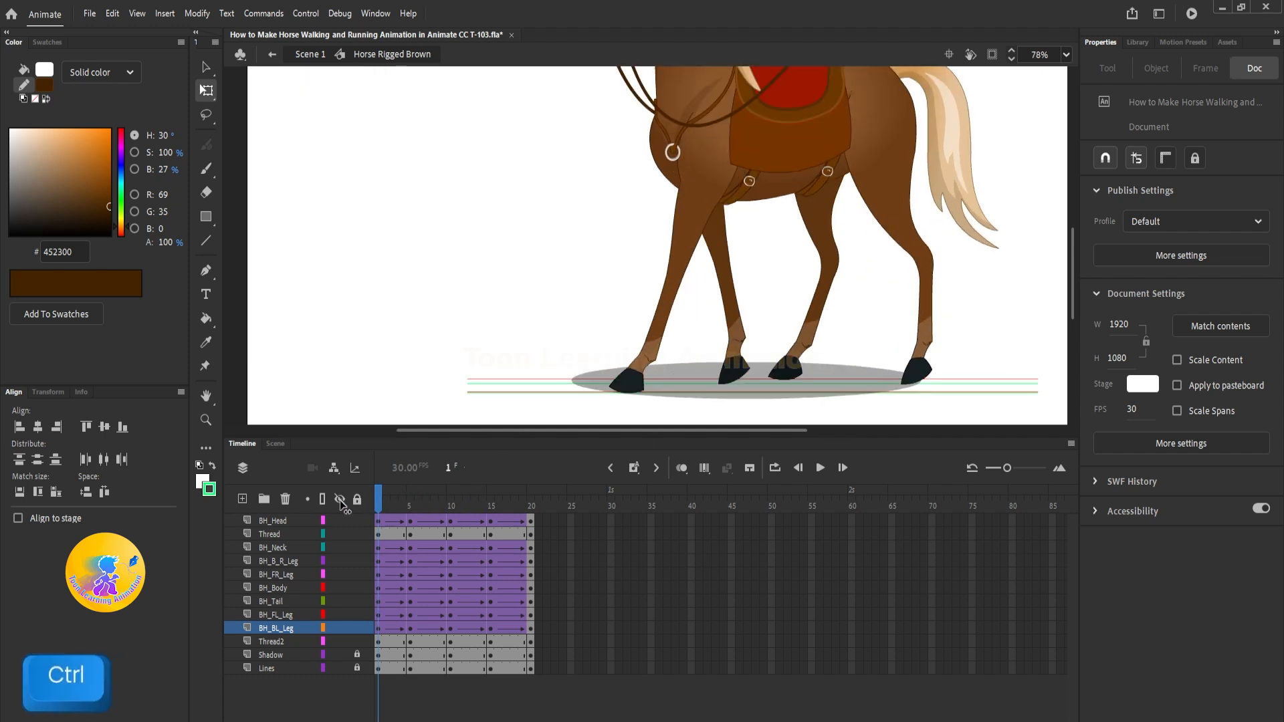
left_click_drag(381, 497, 411, 503)
left_click(706, 259)
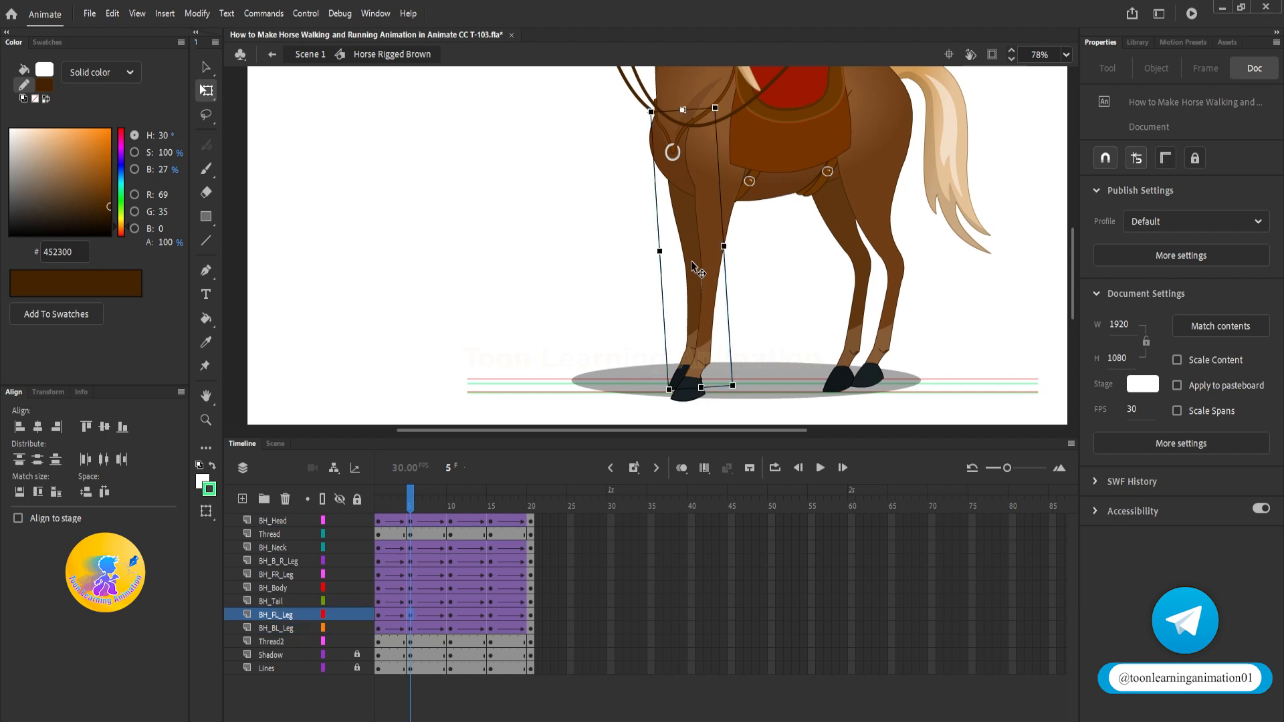
left_click(886, 314)
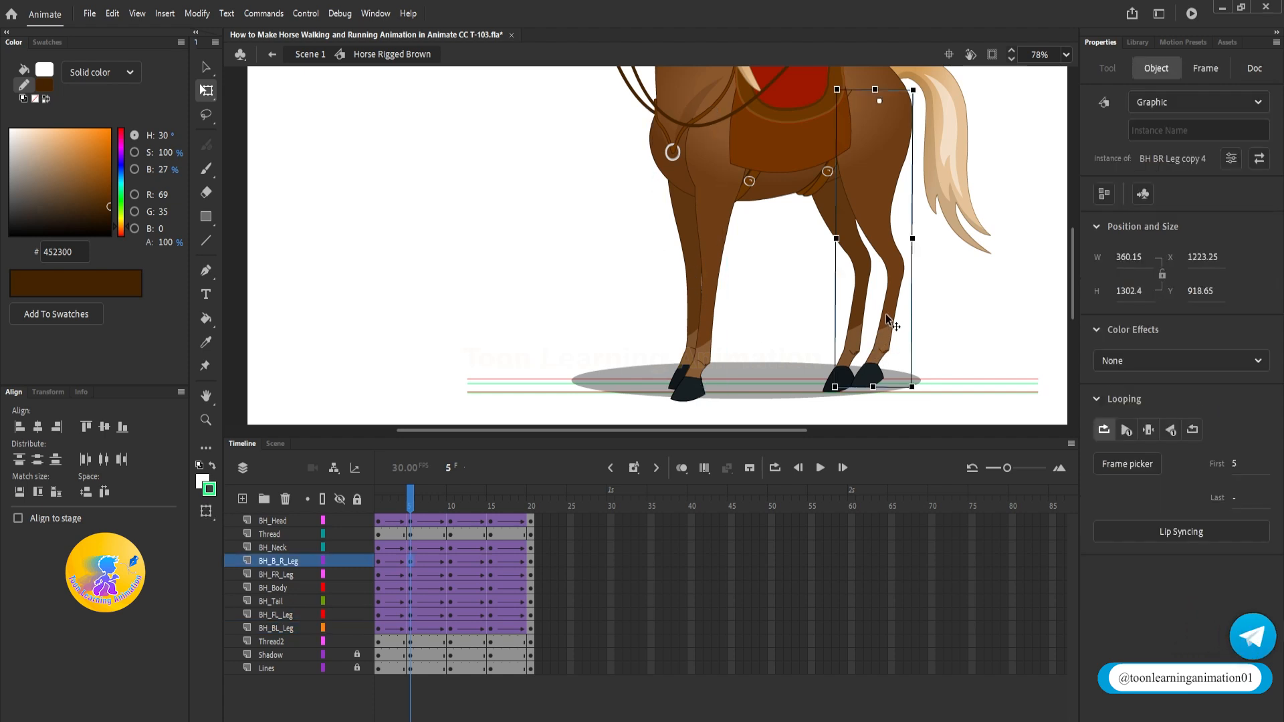
scroll(885, 315, "up", 3)
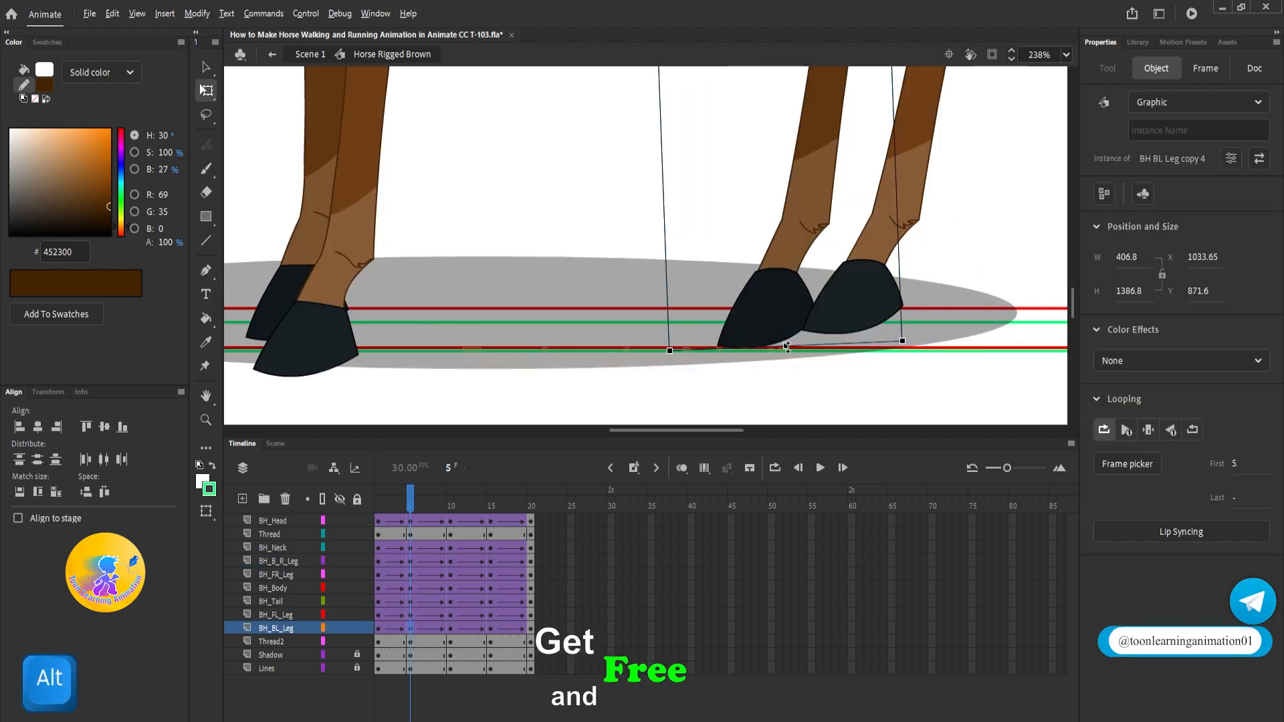
left_click_drag(786, 348, 785, 309, "alt")
Stretch the near back leg at frame 5 to a height of about 1322 so its hoof reaches the lower guide lines
left_click(873, 277)
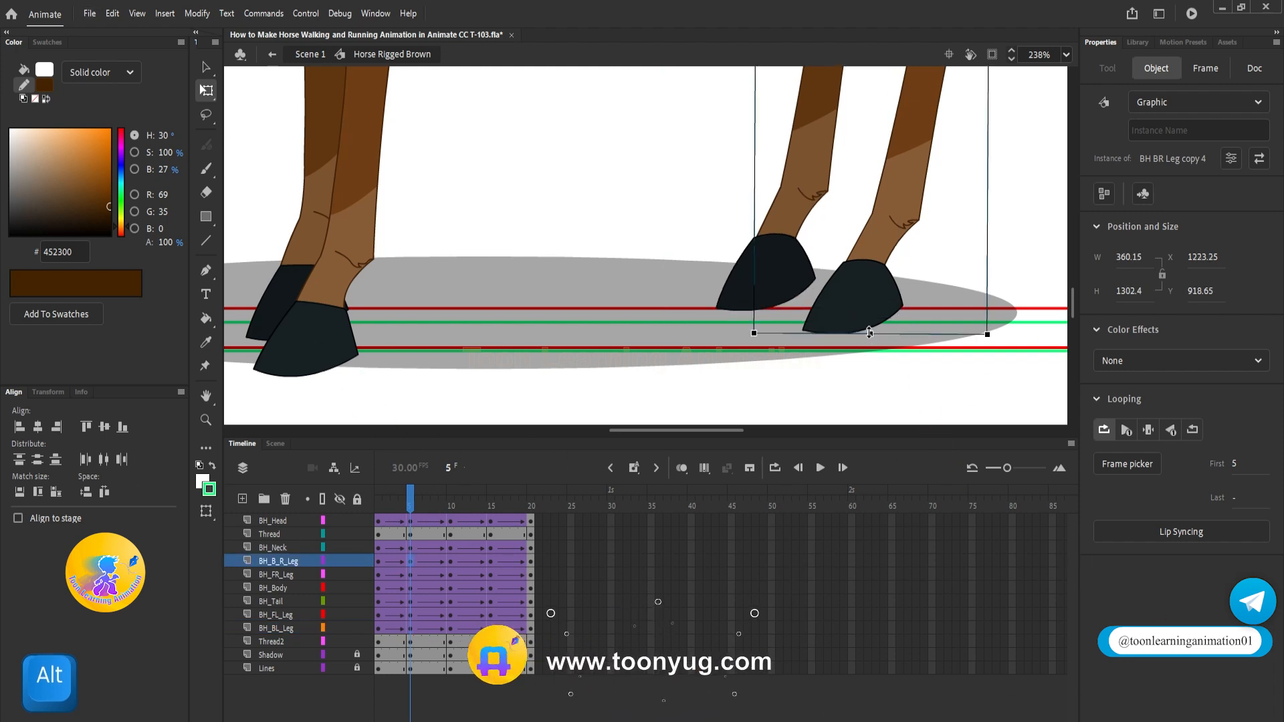
left_click_drag(871, 334, 870, 349, "alt")
scroll(887, 348, "down", 2)
scroll(455, 313, "up", 2)
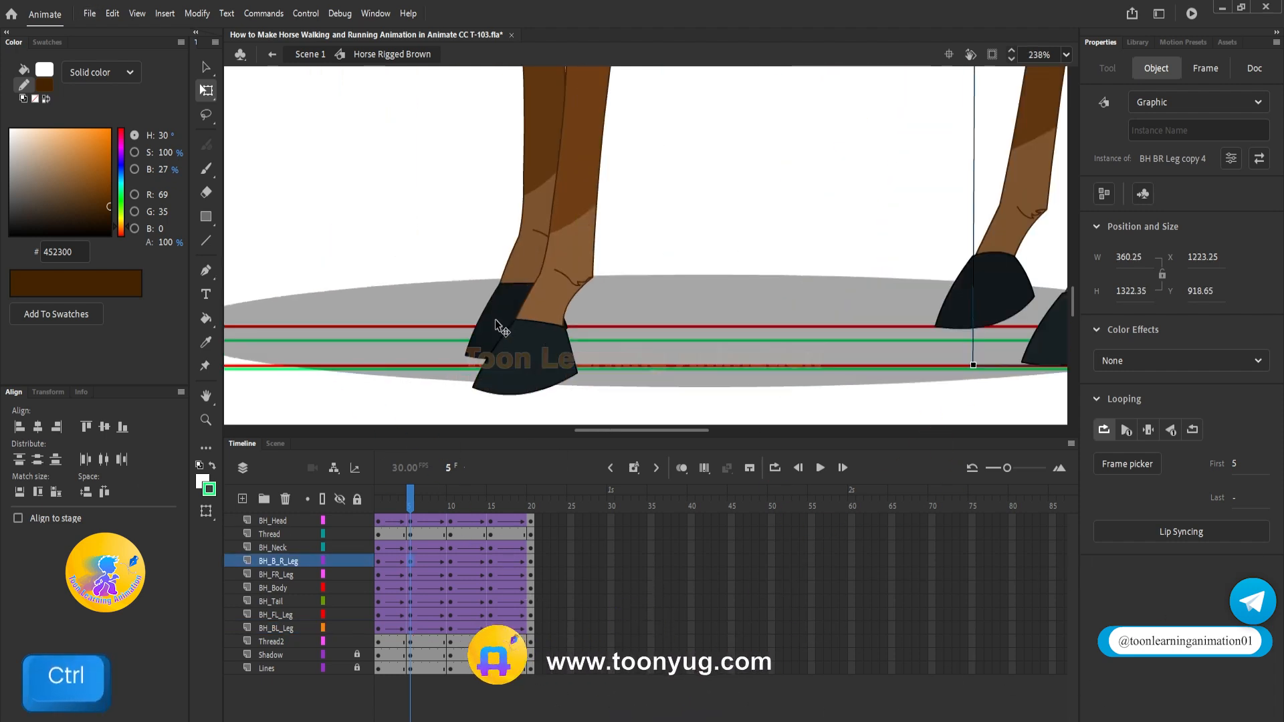
Shorten the far front leg at frame 5 to a height of about 1216, raising its hoof toward the upper guide lines
left_click(495, 320)
left_click_drag(563, 353, 565, 338)
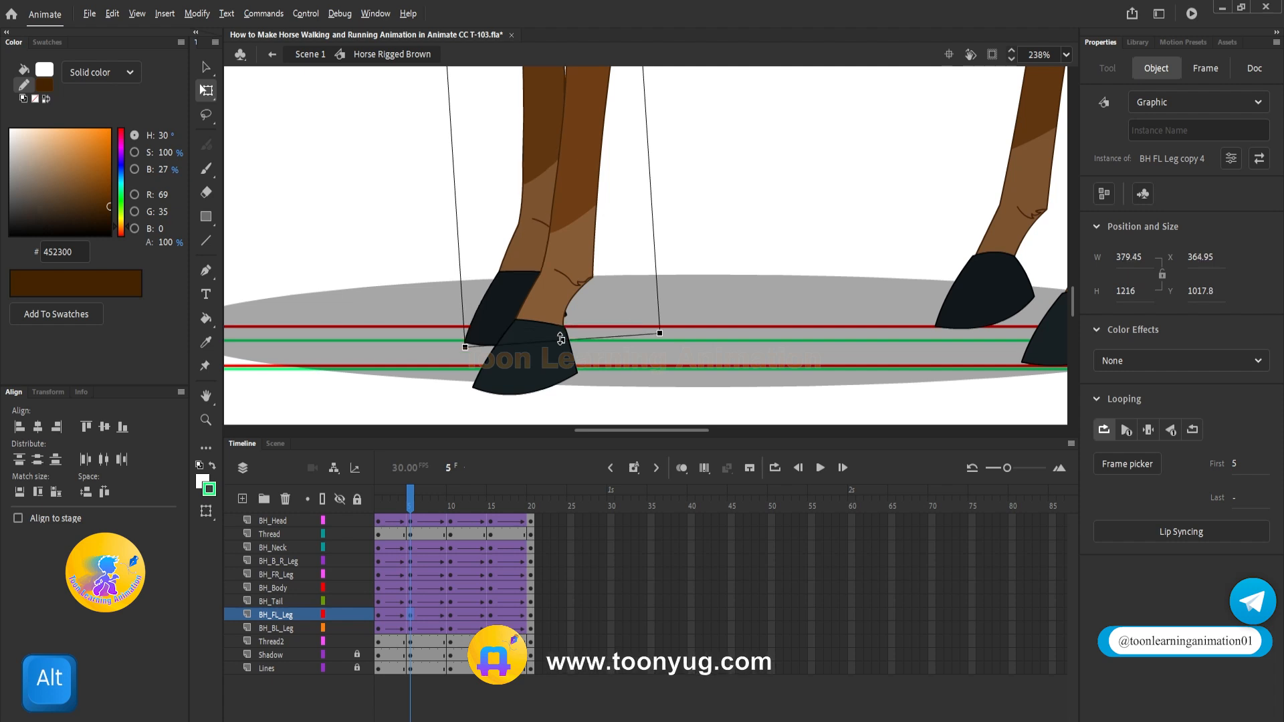
scroll(561, 382, "up", 2)
scroll(565, 374, "down", 2)
Shorten the near front leg to a height of about 1220 at the lower guide lines, and trim the far front leg to about 1209
left_click(572, 362)
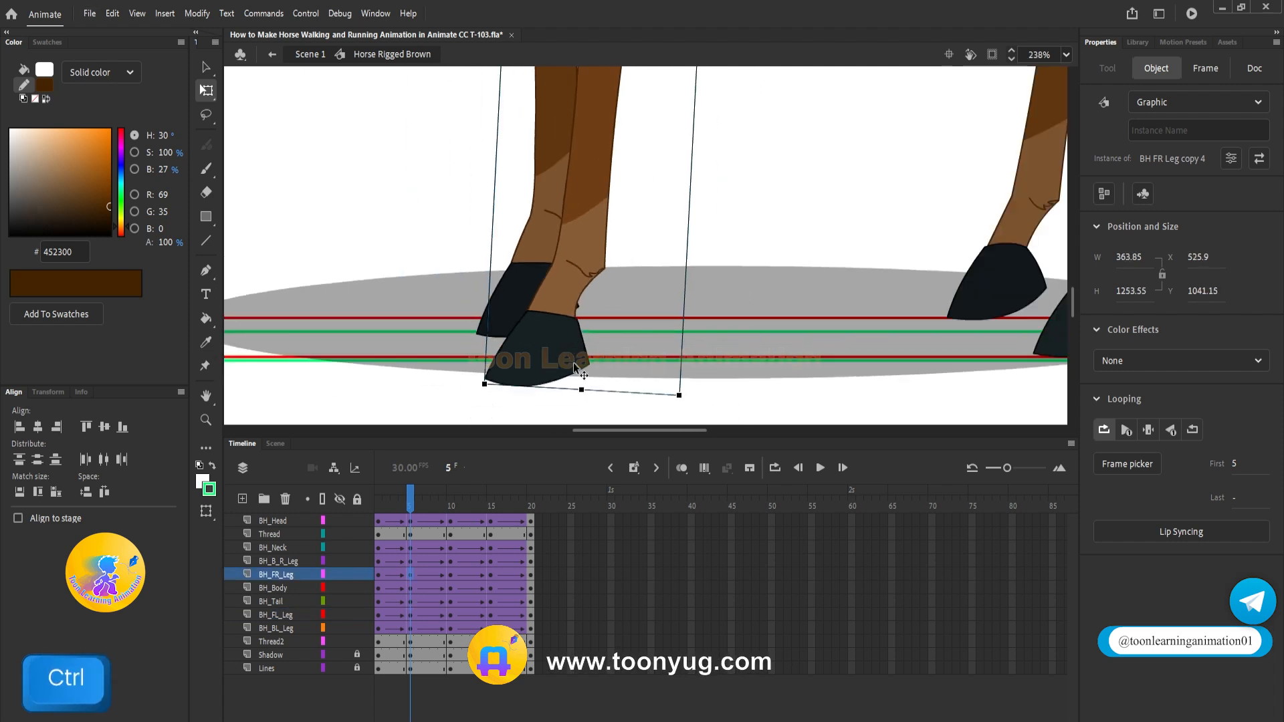
scroll(579, 371, "up", 1)
left_click_drag(586, 378, 586, 350)
left_click(487, 278)
scroll(518, 375, "up", 2)
scroll(628, 328, "down", 6)
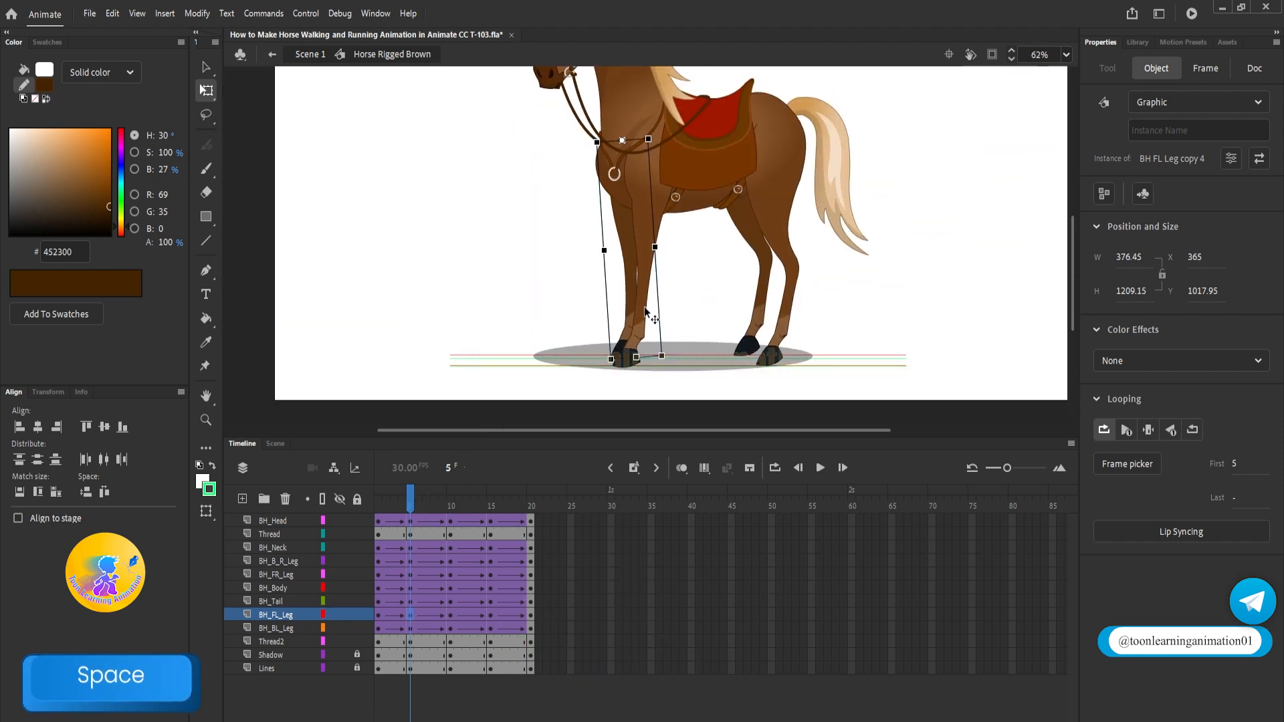
Review the horse's leg poses at frames 1, 5, 10, 15 and 20
double_click(642, 307)
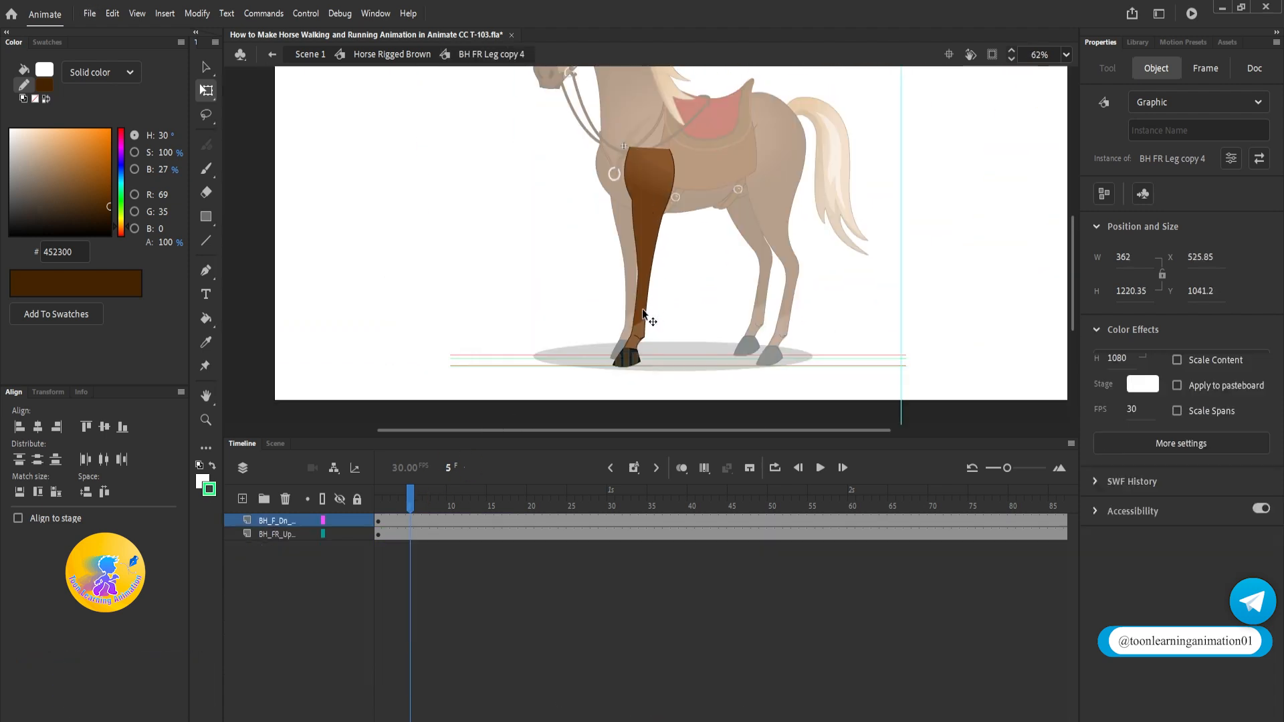
double_click(684, 323)
left_click_drag(410, 503, 380, 504)
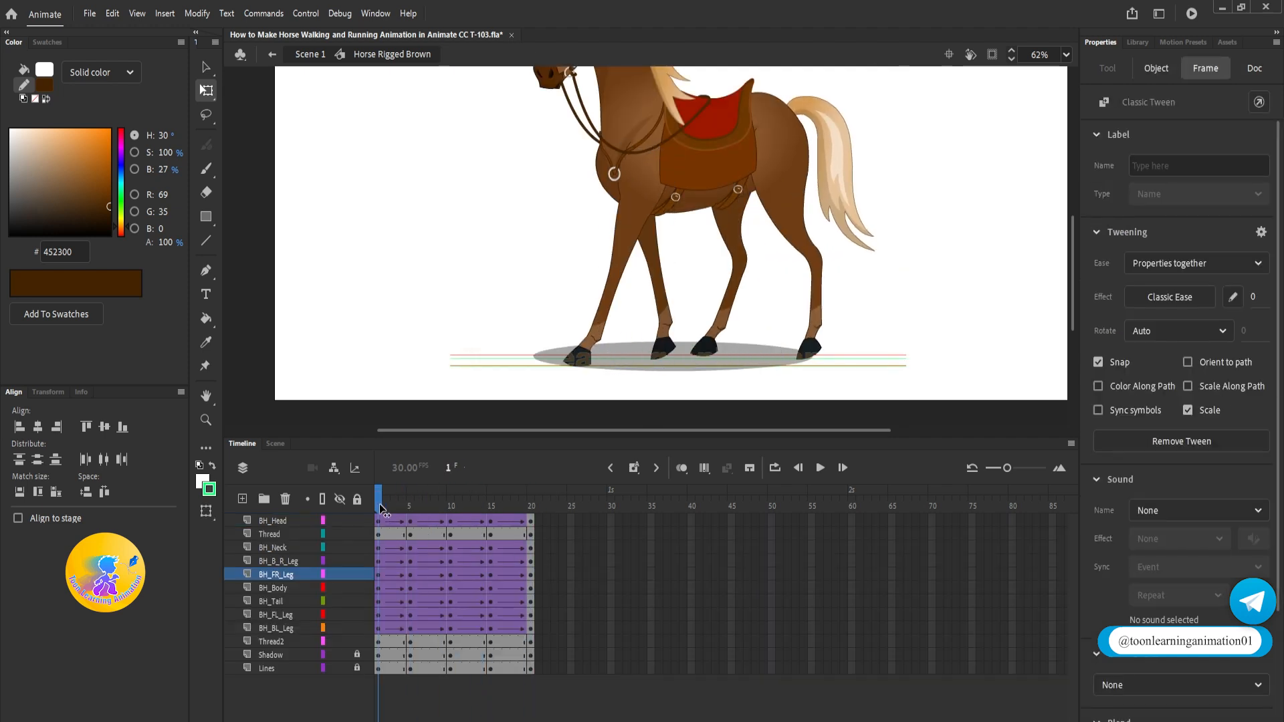
left_click(515, 520)
left_click(413, 505)
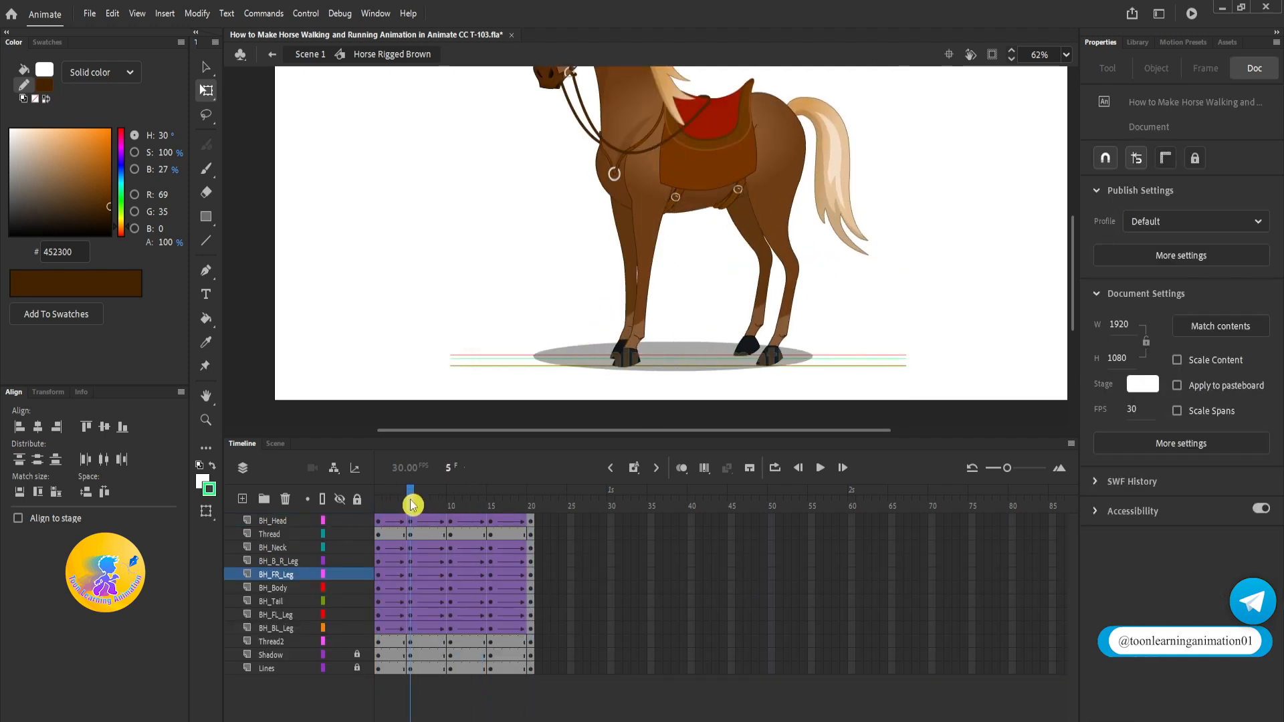
left_click(453, 508)
left_click(490, 508)
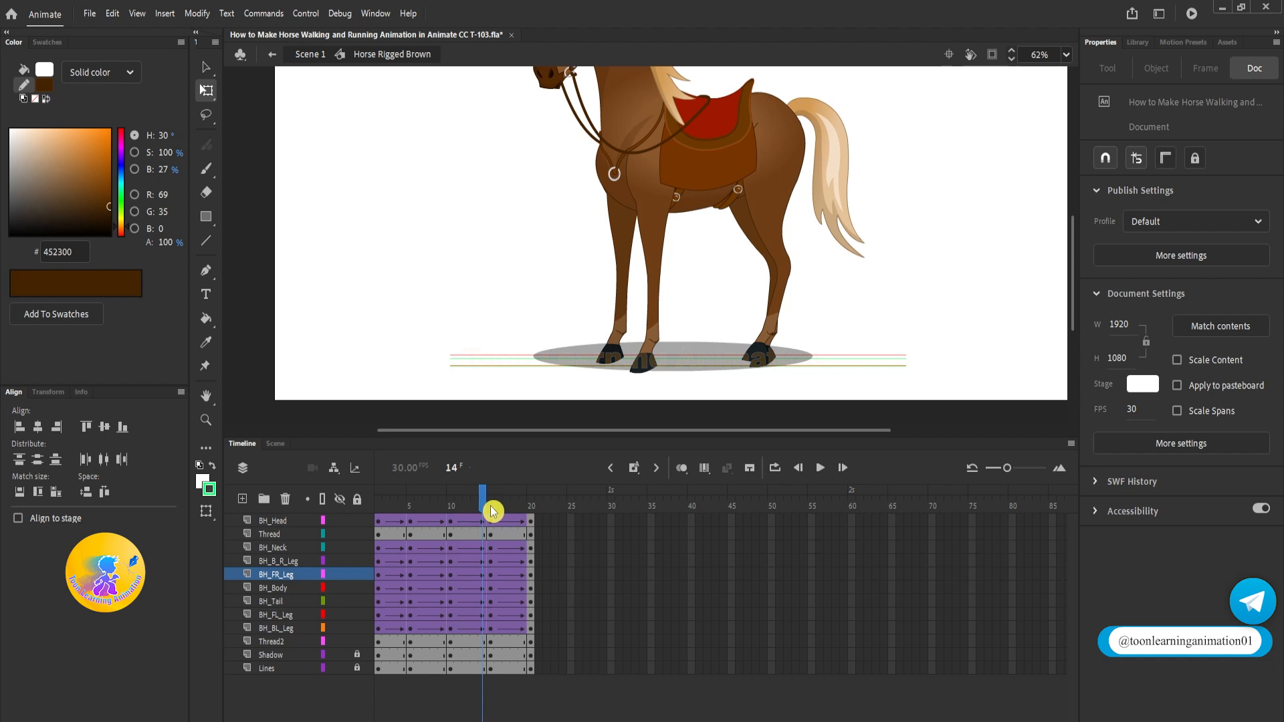
left_click(532, 507)
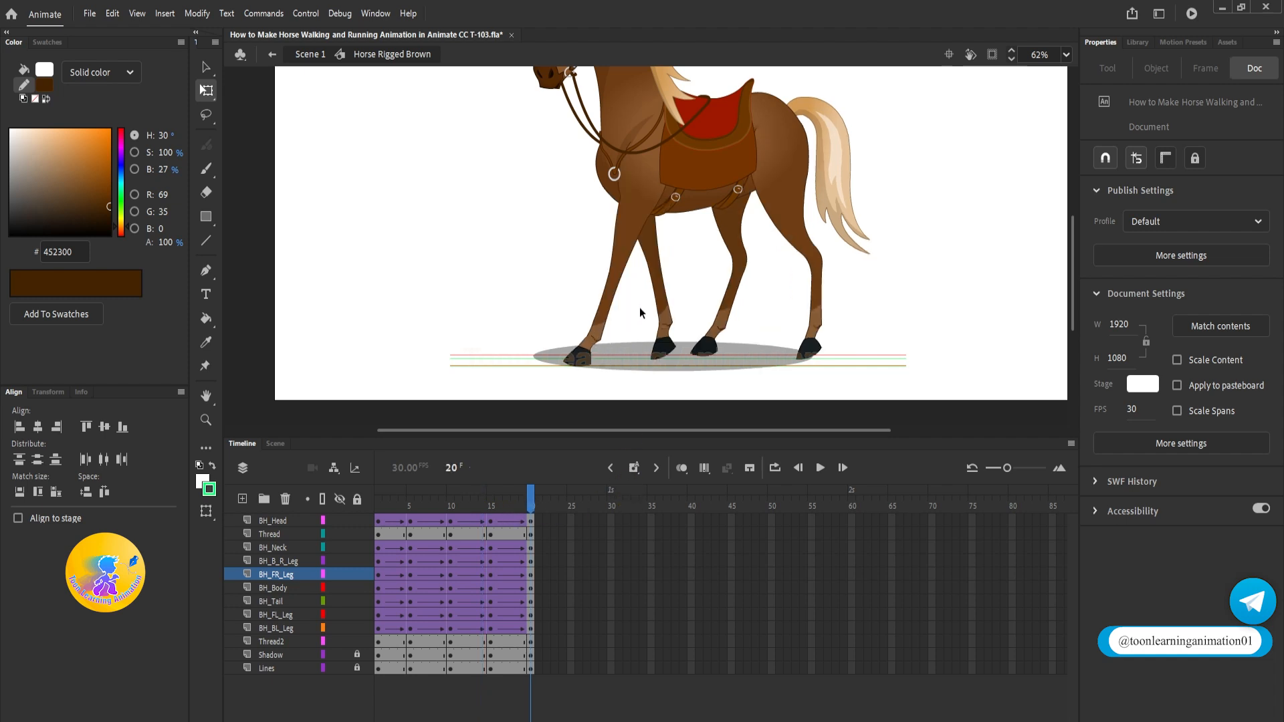
Open the far front leg symbol and remove all frames beyond frame 20 on both of its layers
double_click(664, 315)
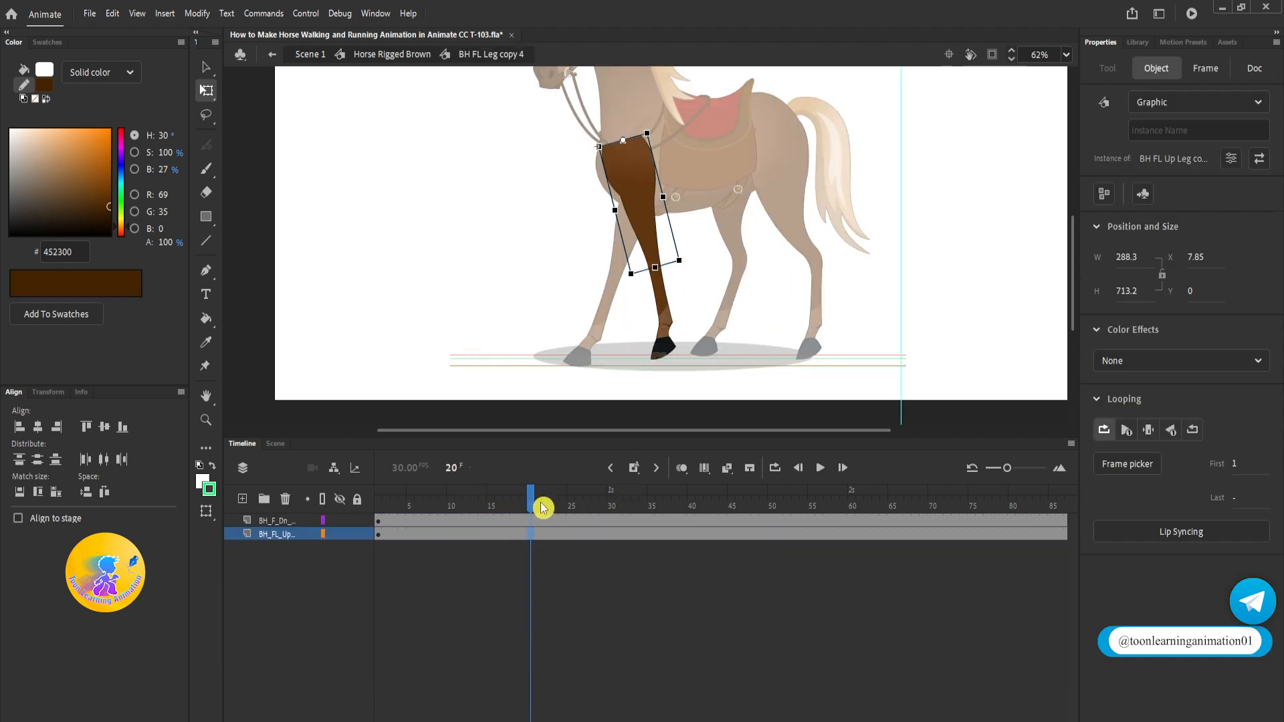
left_click_drag(537, 522, 977, 602)
key("shift+F5")
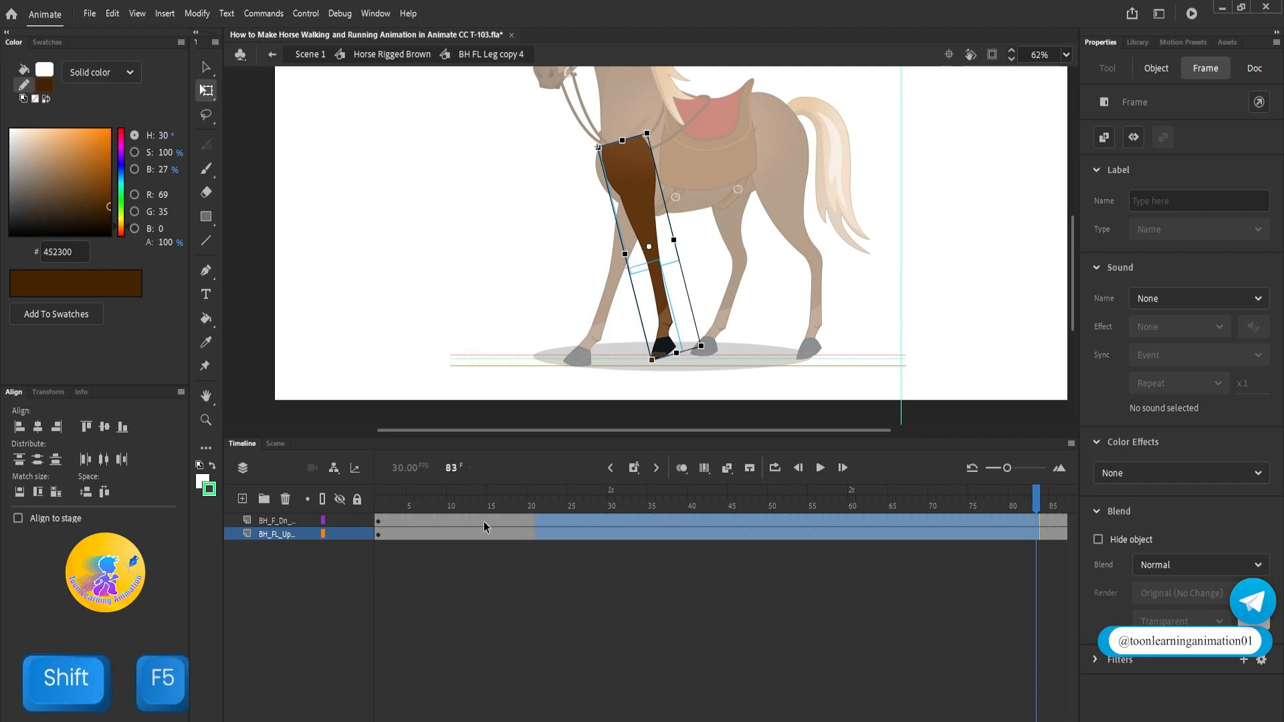
Insert keyframes at frames 5, 10, 15 and 20 on the far front leg's lower-leg layer, and return to the horse symbol
left_click(408, 516)
key("F6")
left_click_drag(443, 520, 454, 523)
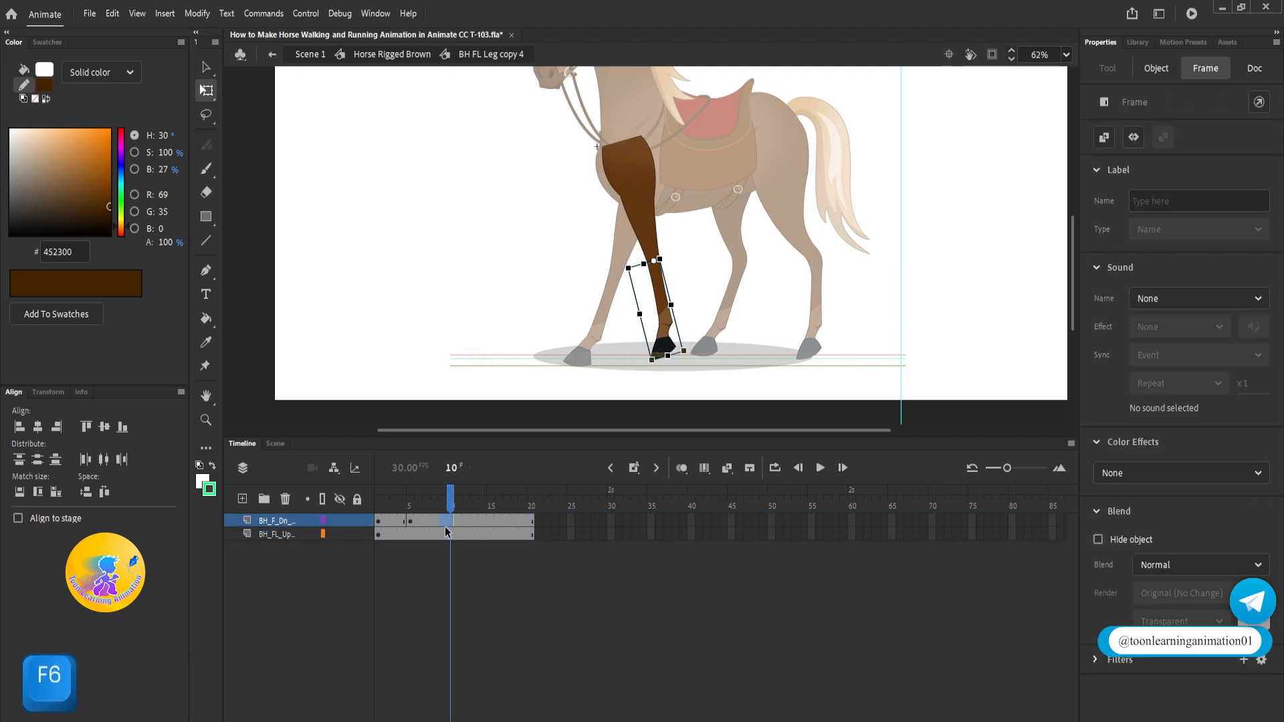
key("F6")
left_click(491, 519)
key("F6")
left_click(534, 523)
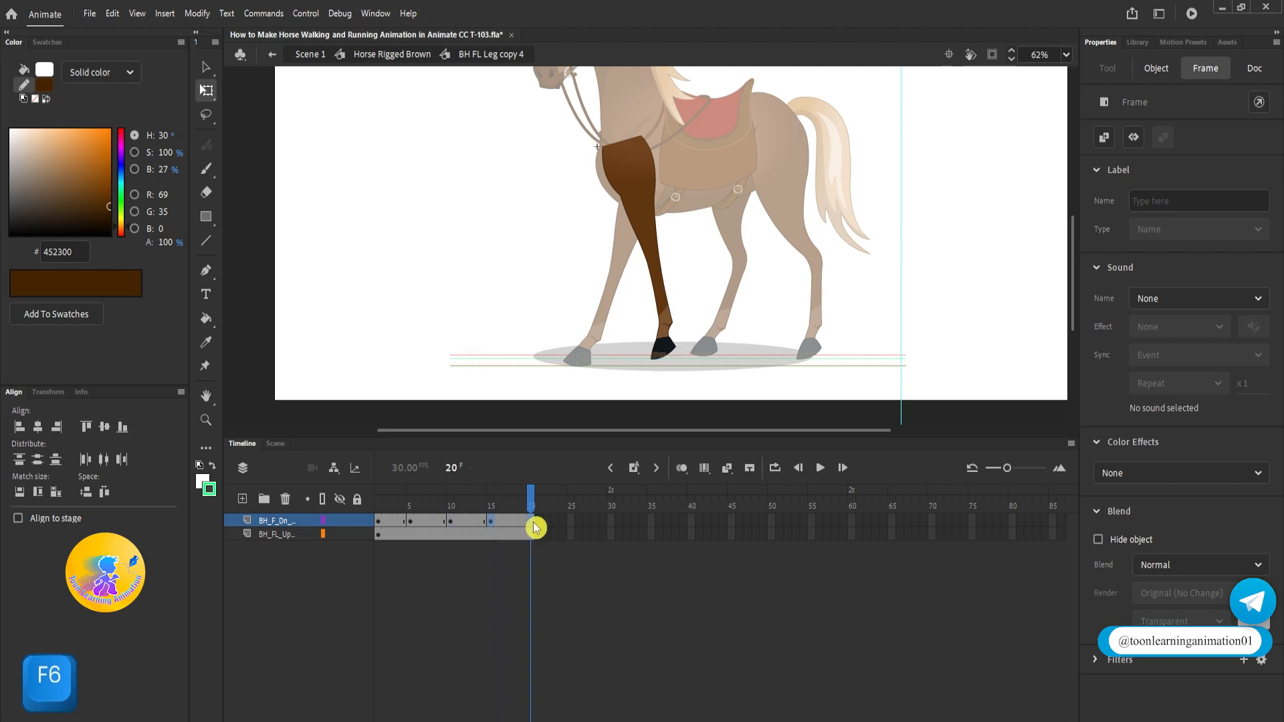
key("F6")
double_click(459, 321)
Trim the far back leg symbol to 20 frames and insert lower-leg keyframes at frames 5, 10, 15 and 20
left_click(731, 333)
double_click(731, 333)
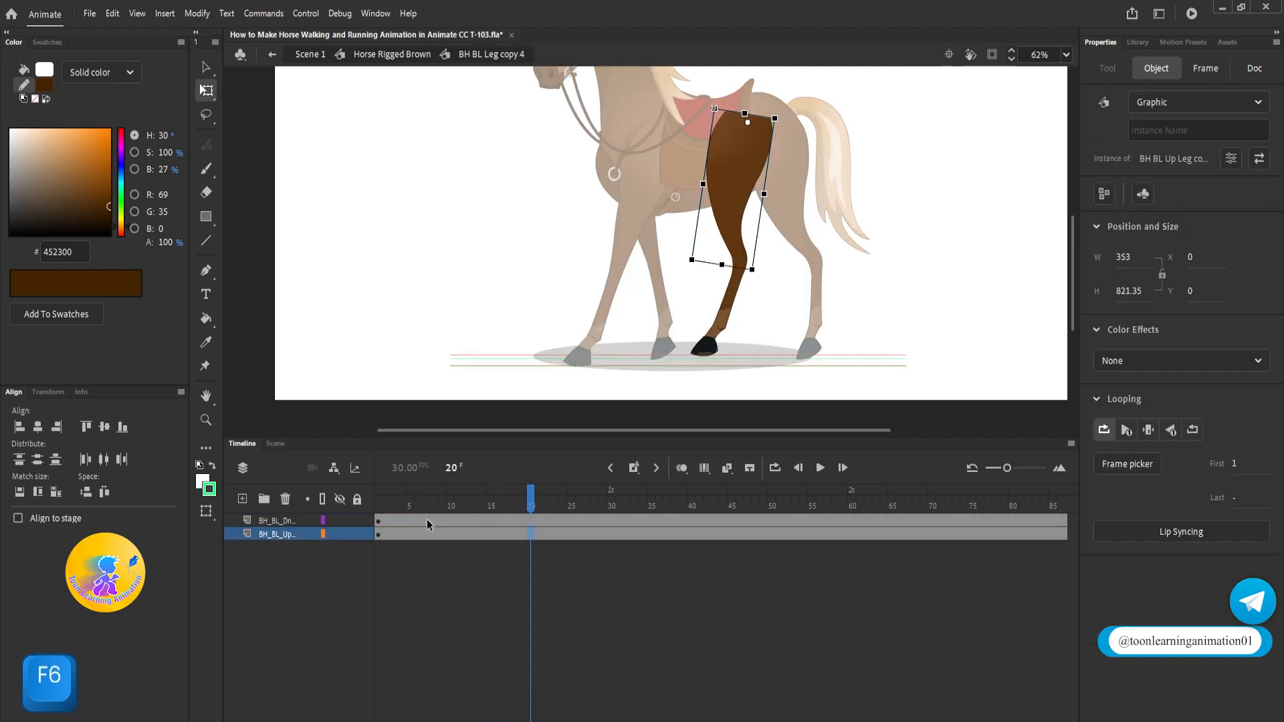
left_click_drag(551, 519, 909, 651)
key("shift+F5")
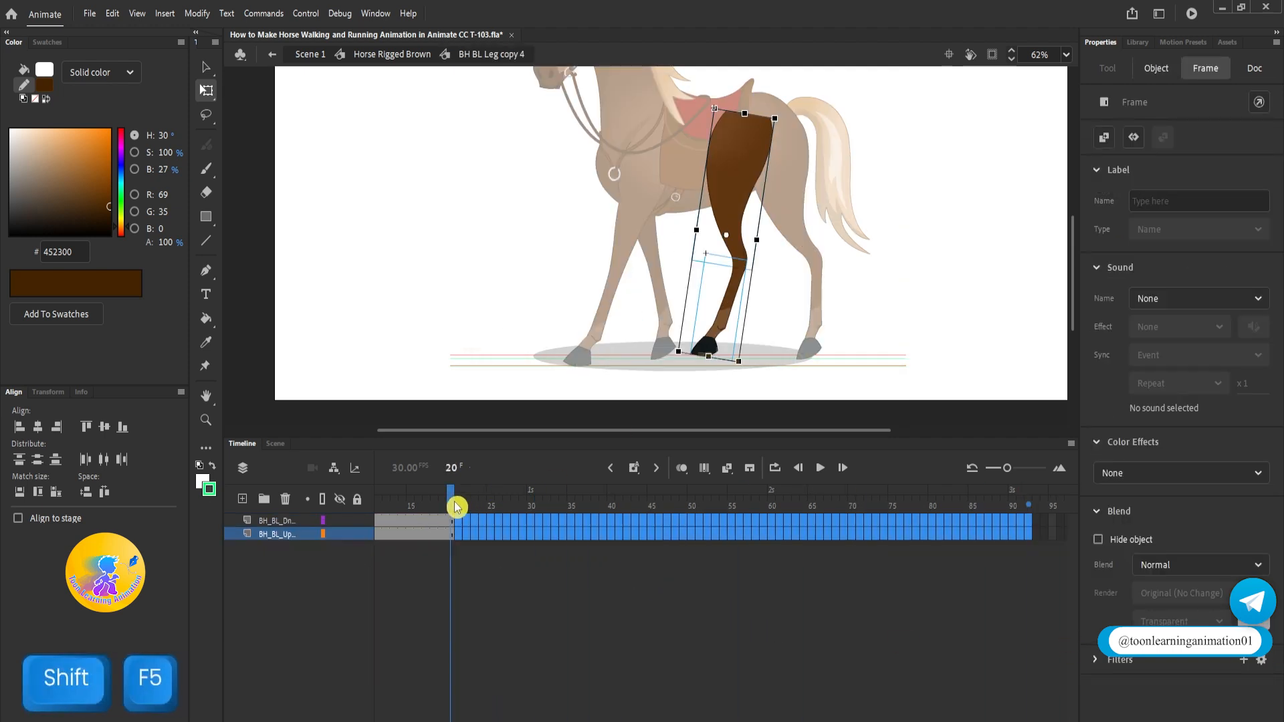
left_click(410, 521)
key("F6")
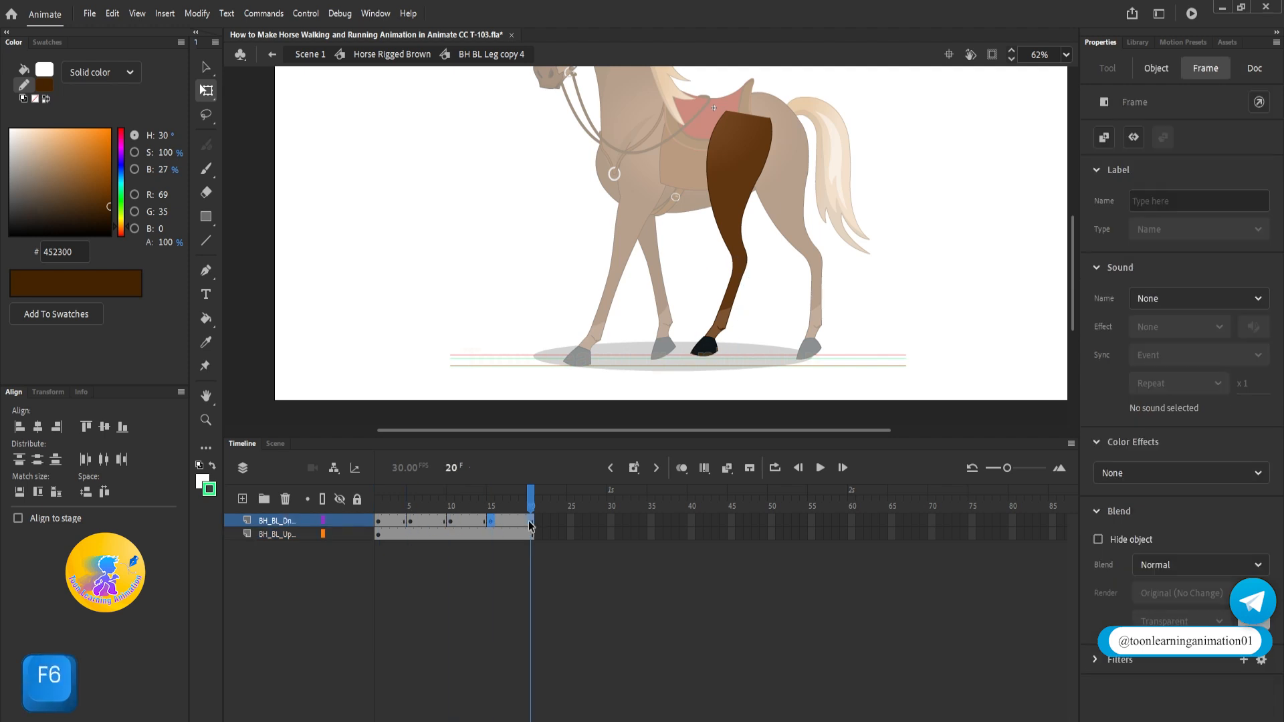
double_click(783, 321)
Trim the near back leg symbol to 20 frames and insert lower-leg keyframes at frames 5, 10, 15 and 20
double_click(817, 326)
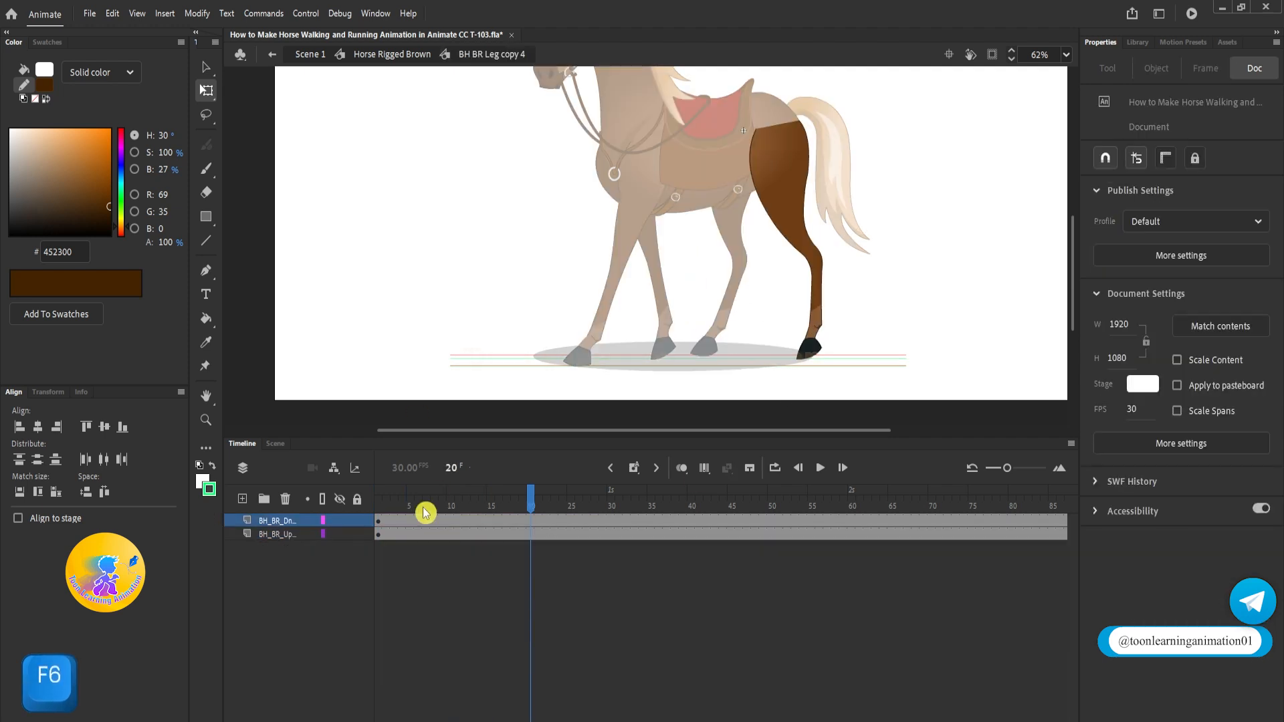
key("shift+F5")
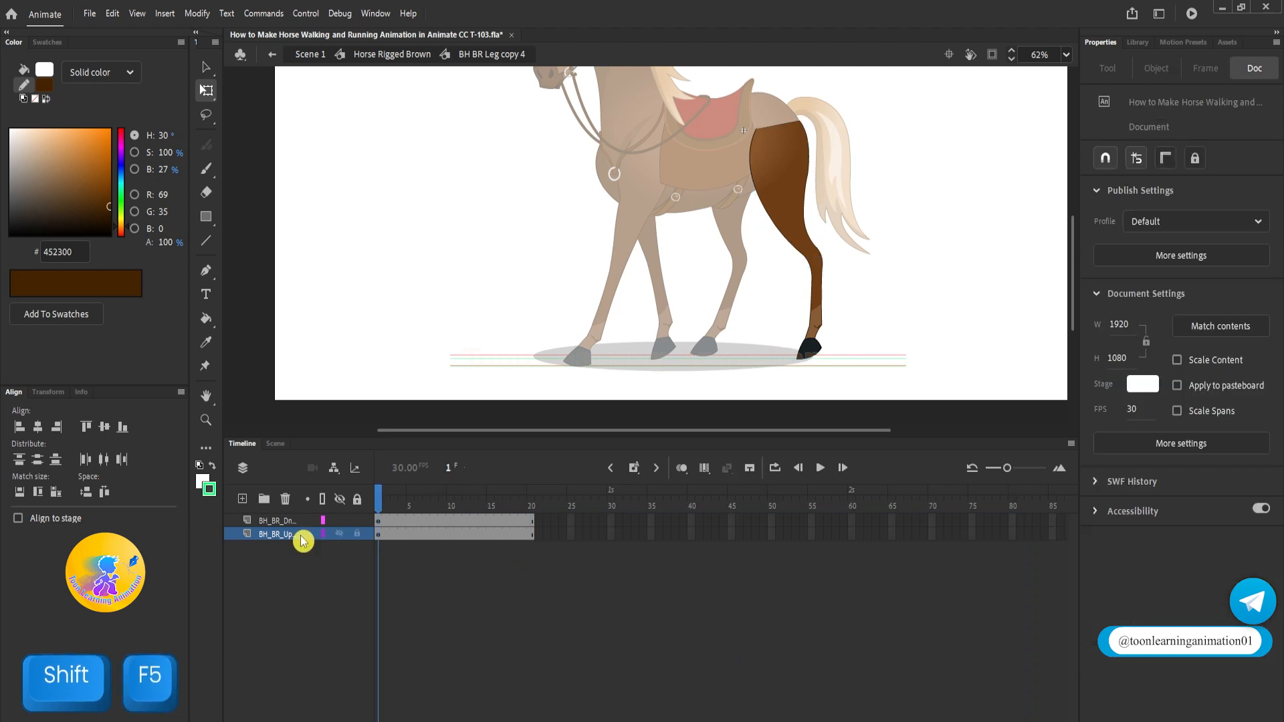
left_click(410, 521)
key("F6")
double_click(598, 319)
Trim the near front leg symbol to 20 frames and insert lower-leg keyframes at frames 5, 10, 15 and 20
double_click(598, 319)
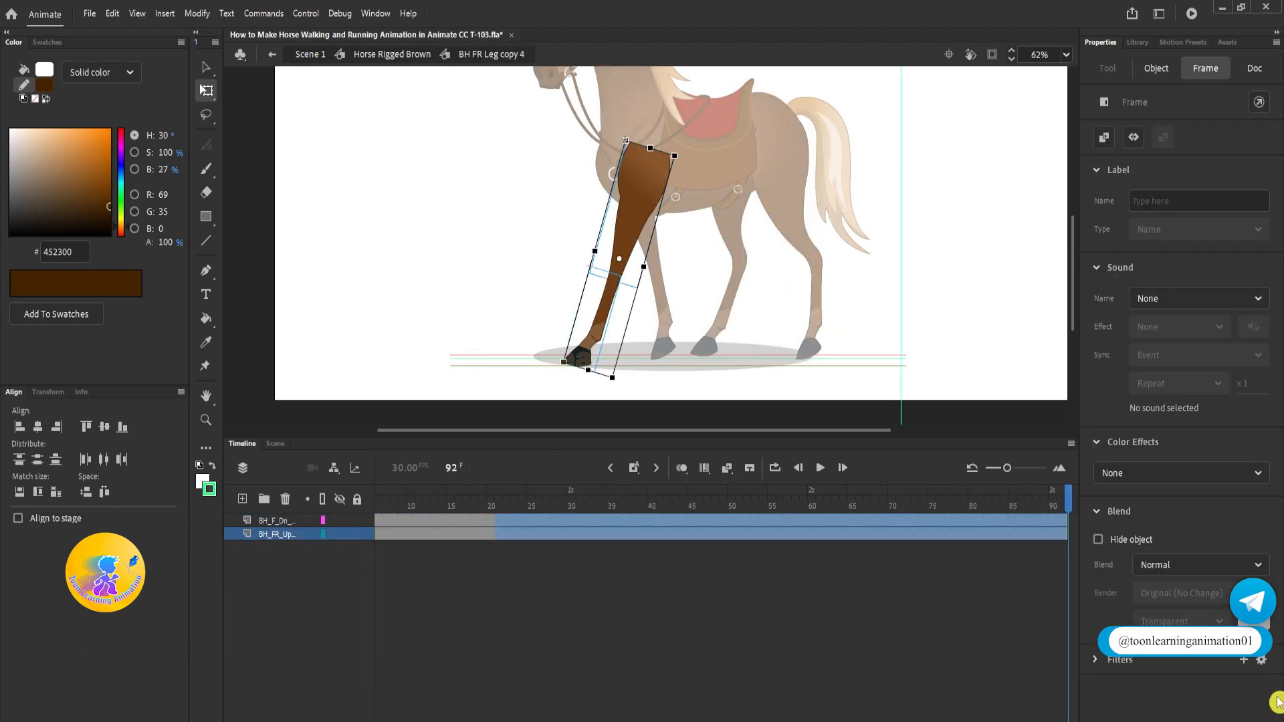
key("shift+F5")
left_click(410, 521)
key("F6")
left_click(383, 484)
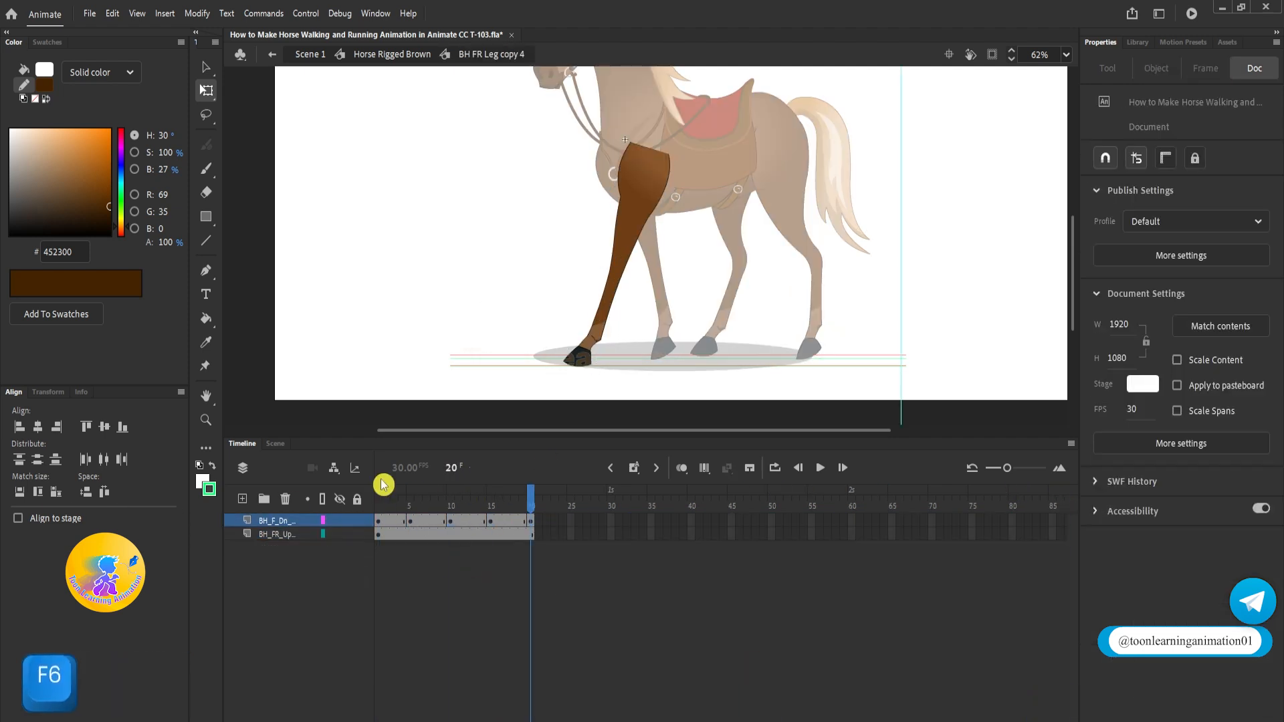
double_click(456, 325)
Inside the far front leg symbol at frame 5, rotate the lower leg backward about the knee, lifting the hoof well off the ground
left_click(410, 506)
left_click(348, 506)
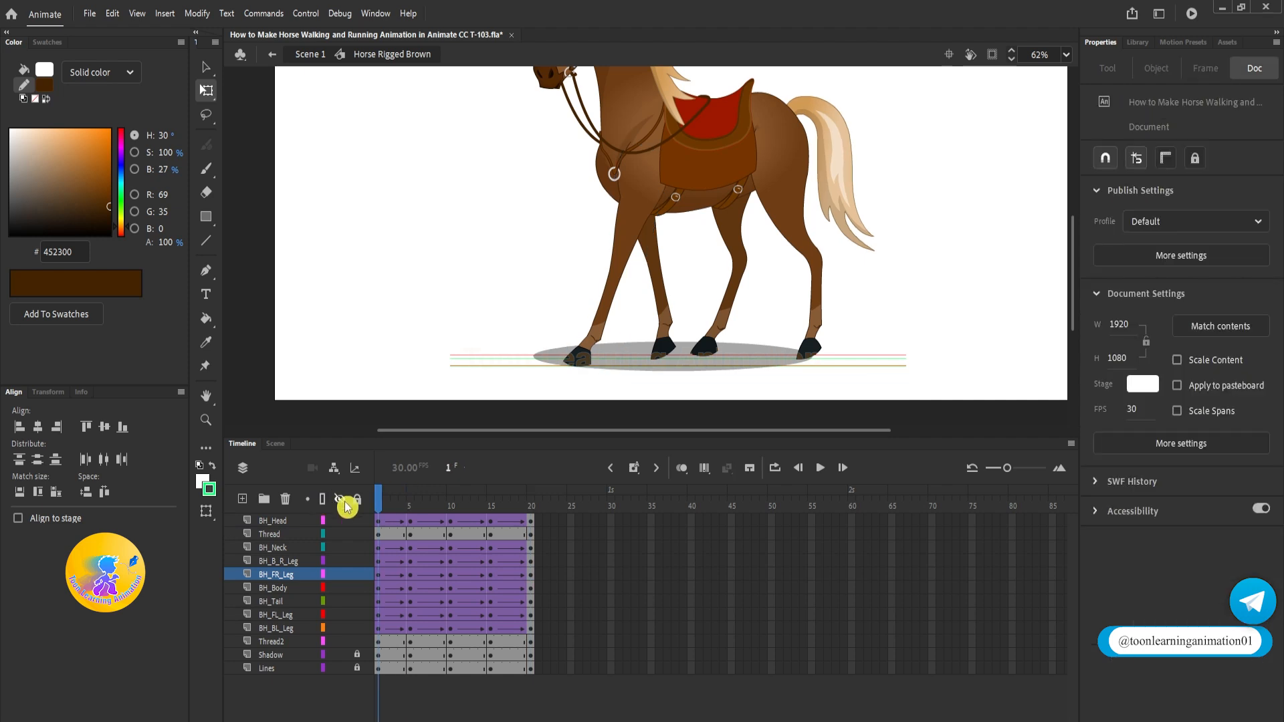
left_click(410, 501)
scroll(634, 335, "up", 4)
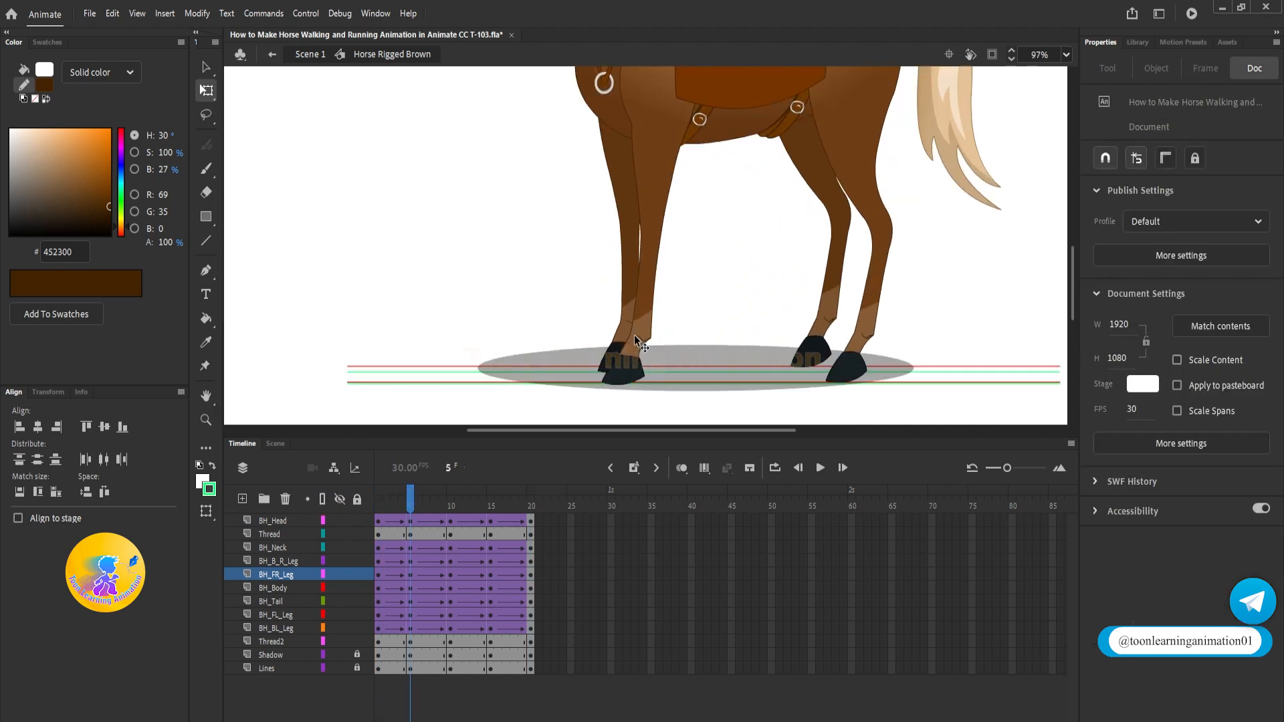
left_click(627, 282)
double_click(627, 282)
left_click_drag(664, 383, 748, 228)
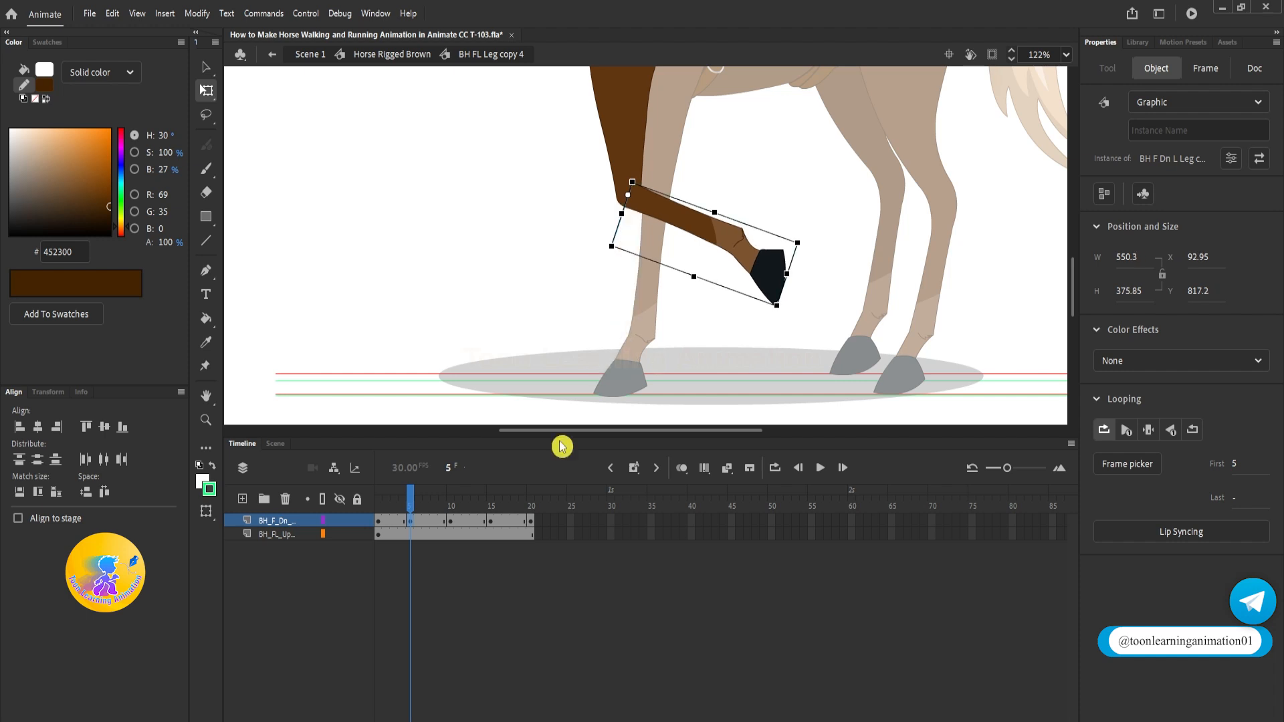
Create classic tweens on the far front leg's lower-leg layer around its frame 5 keyframe, and return to the horse symbol
mouse_move(395, 523)
left_mouse_down()
mouse_move(435, 522)
mouse_move(379, 520)
mouse_move(411, 522)
left_mouse_up()
right_click(434, 521)
left_click(486, 108)
double_click(443, 223)
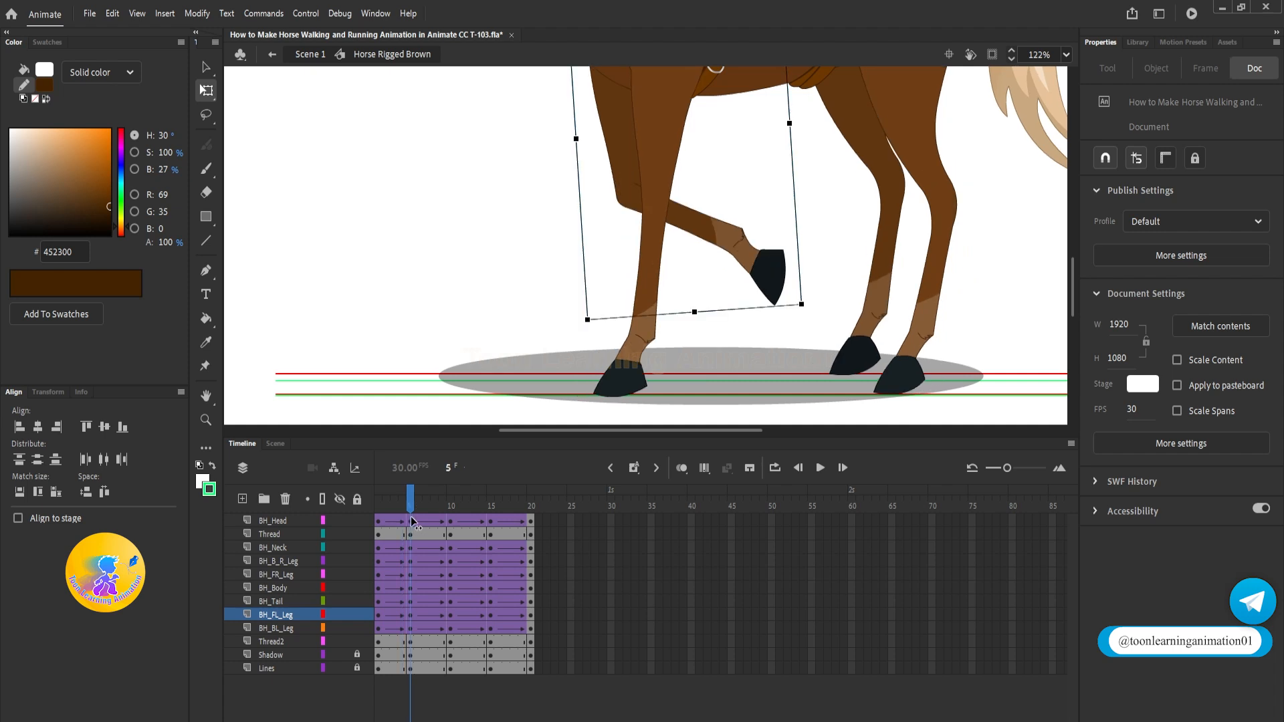
Reduce the far front leg's knee bend at frame 5 so the raised hoof hangs lower, and return to the horse symbol
double_click(739, 267)
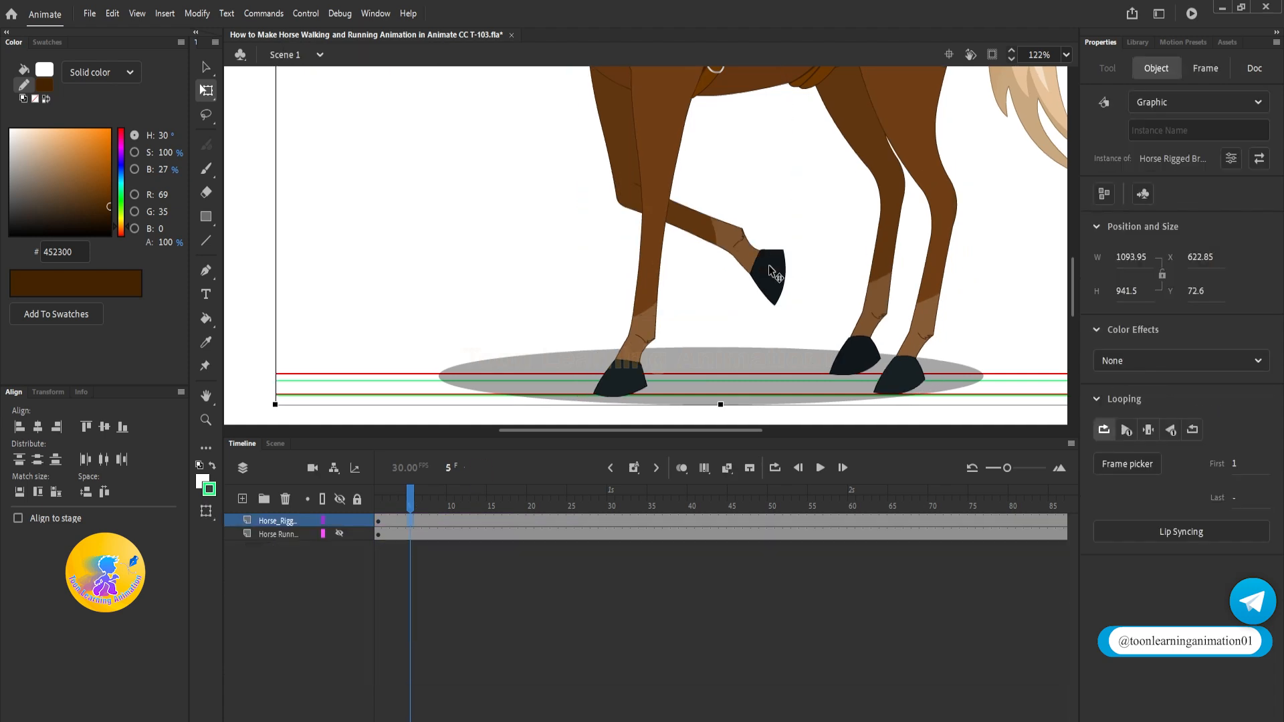
double_click(768, 265)
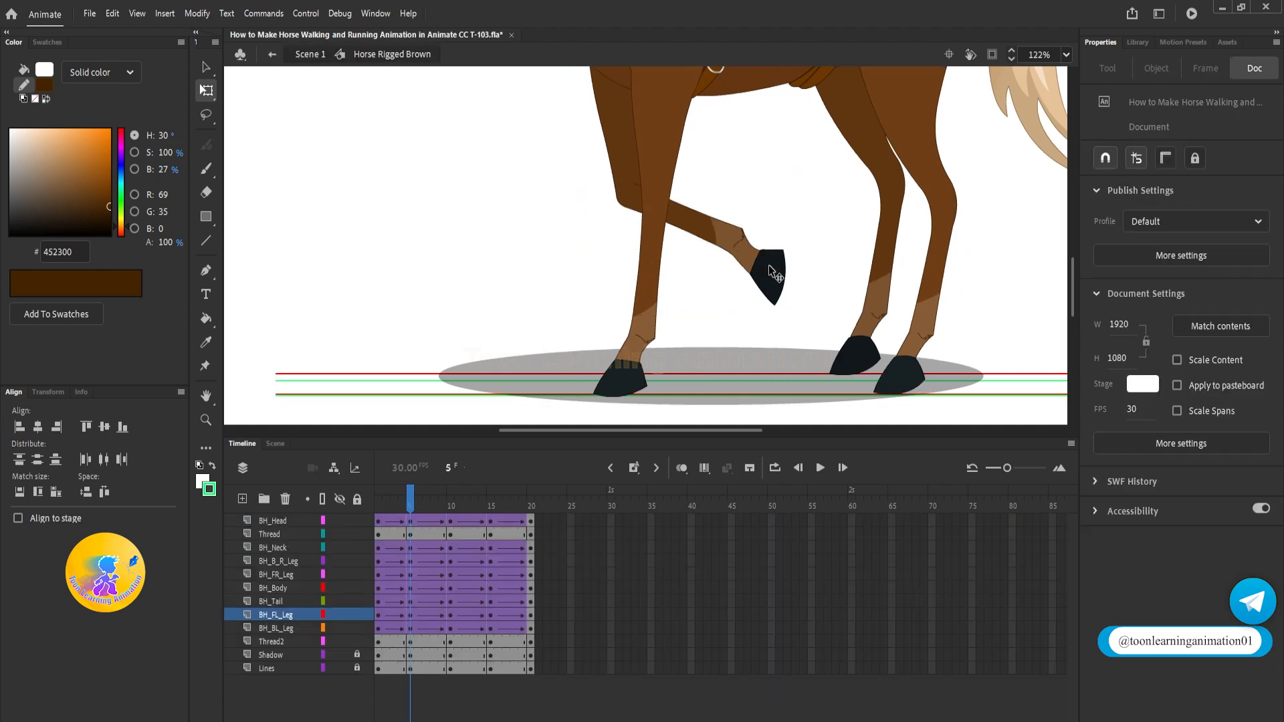
left_click(768, 265)
double_click(769, 265)
left_click_drag(798, 242, 792, 298)
double_click(780, 254)
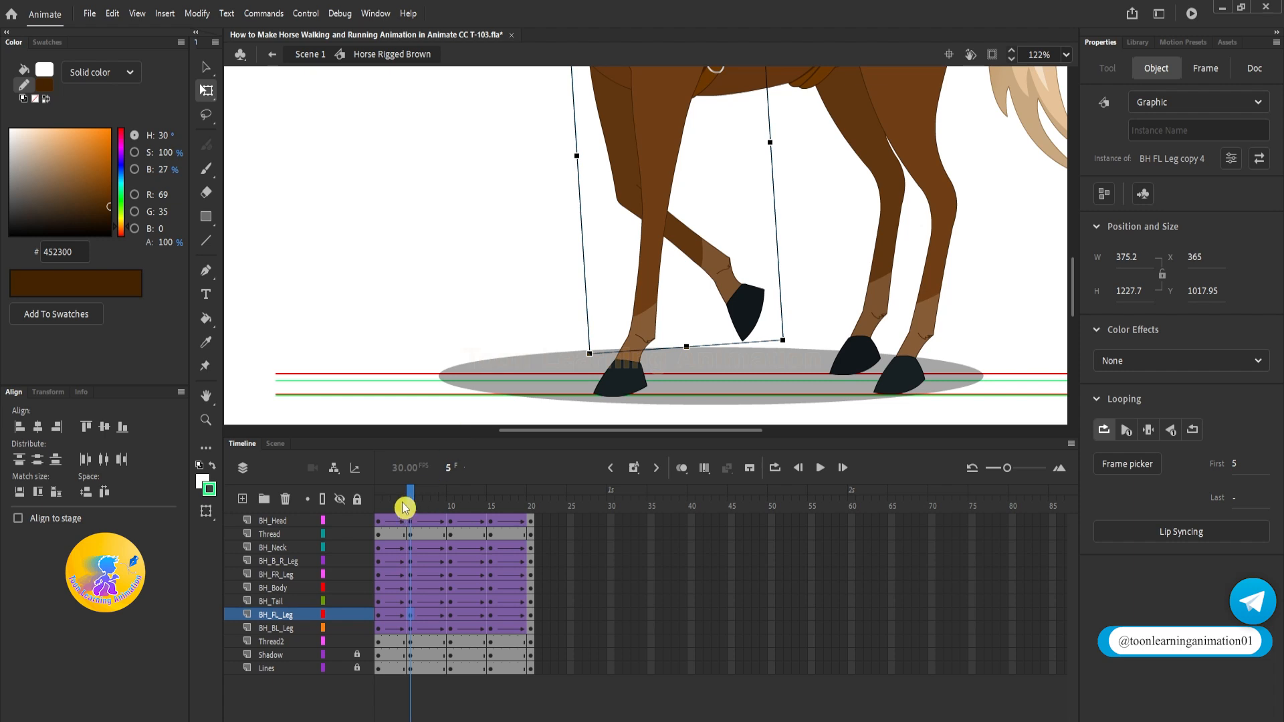
Try rotating the near back leg's lower part backward about its joint at frame 5, and undo the rotation
double_click(923, 334)
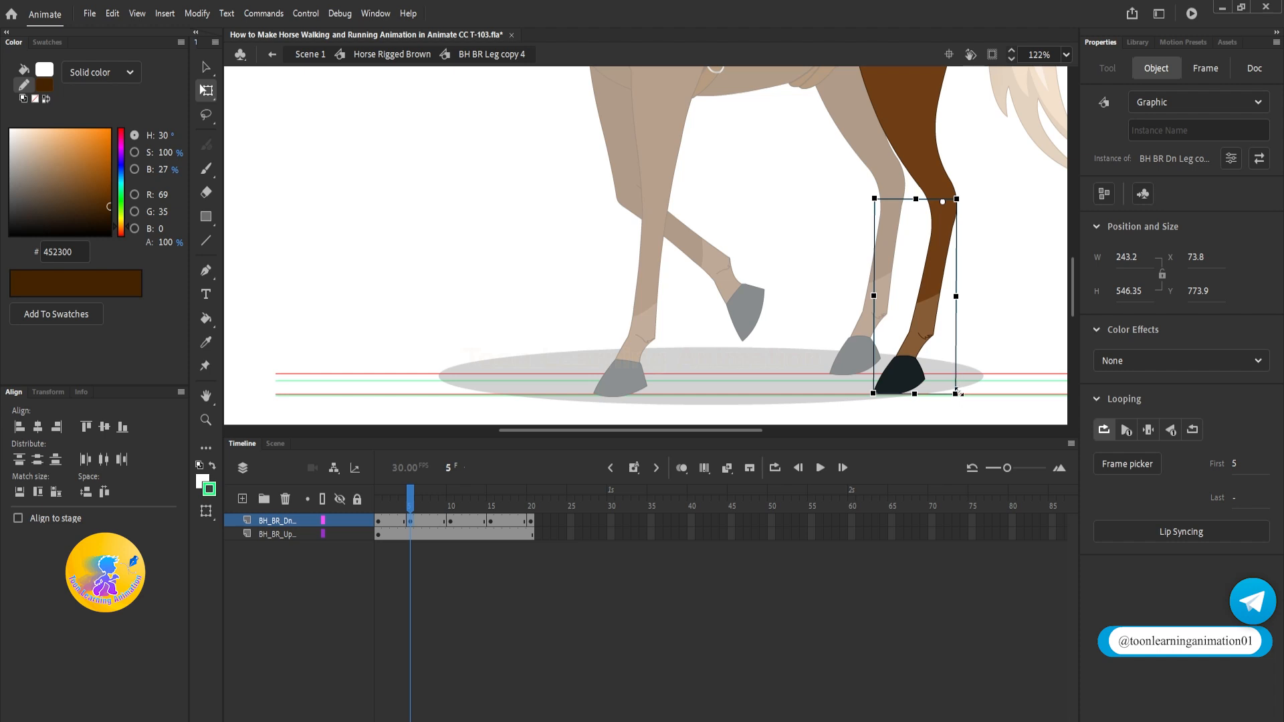
left_click_drag(958, 393, 1042, 368)
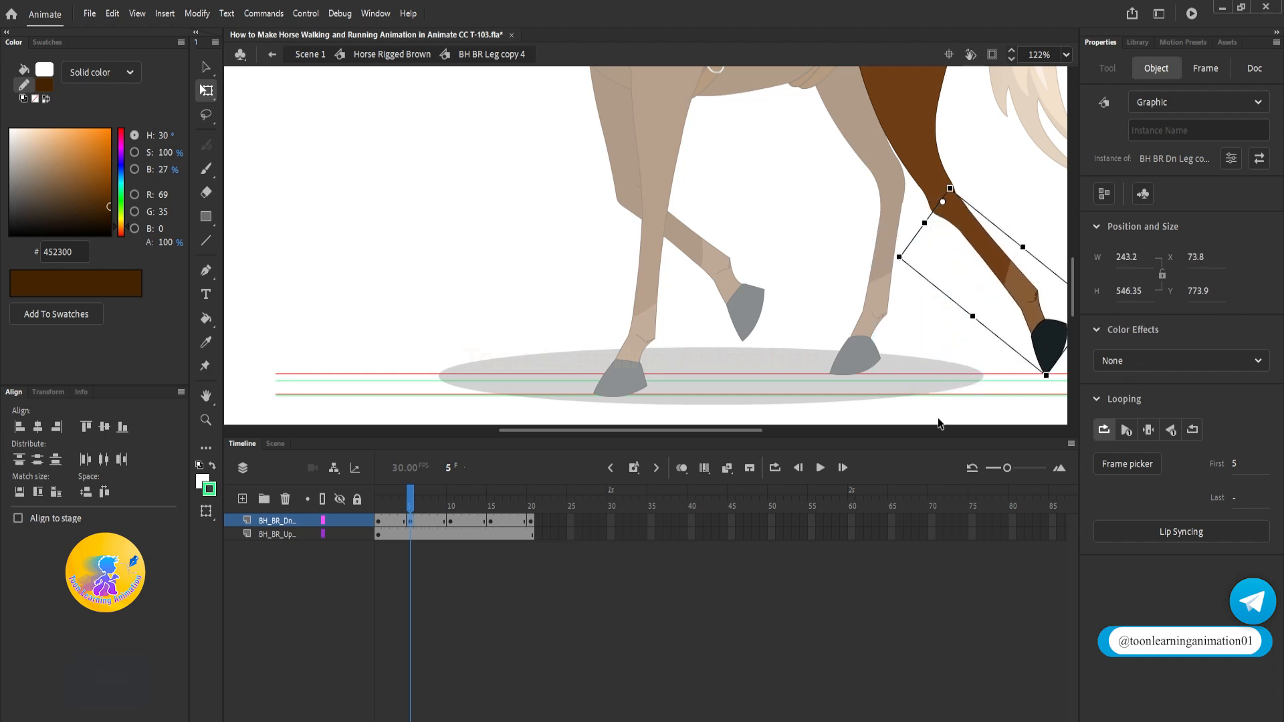
key("ctrl+z")
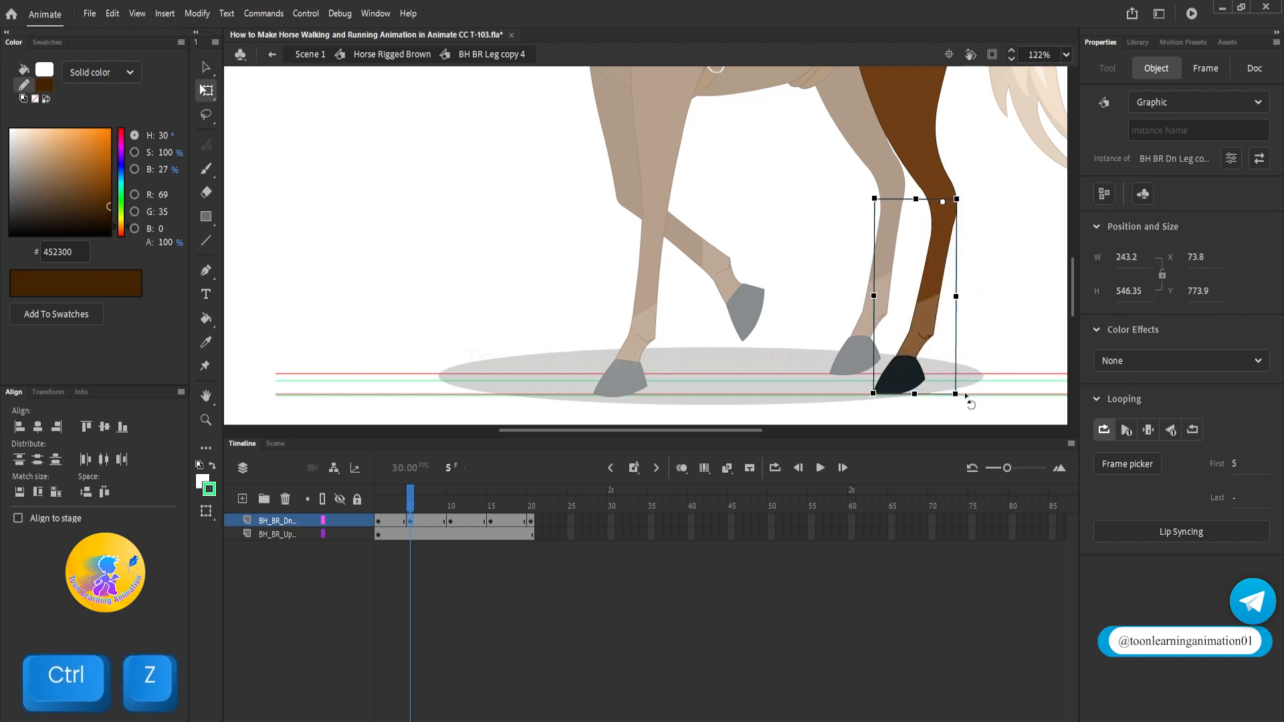
Shorten the near back leg's lower part and tilt it backward at frame 5, add classic tweens around that keyframe, and exit the leg symbol
left_click_drag(967, 400, 934, 354)
key("alt")
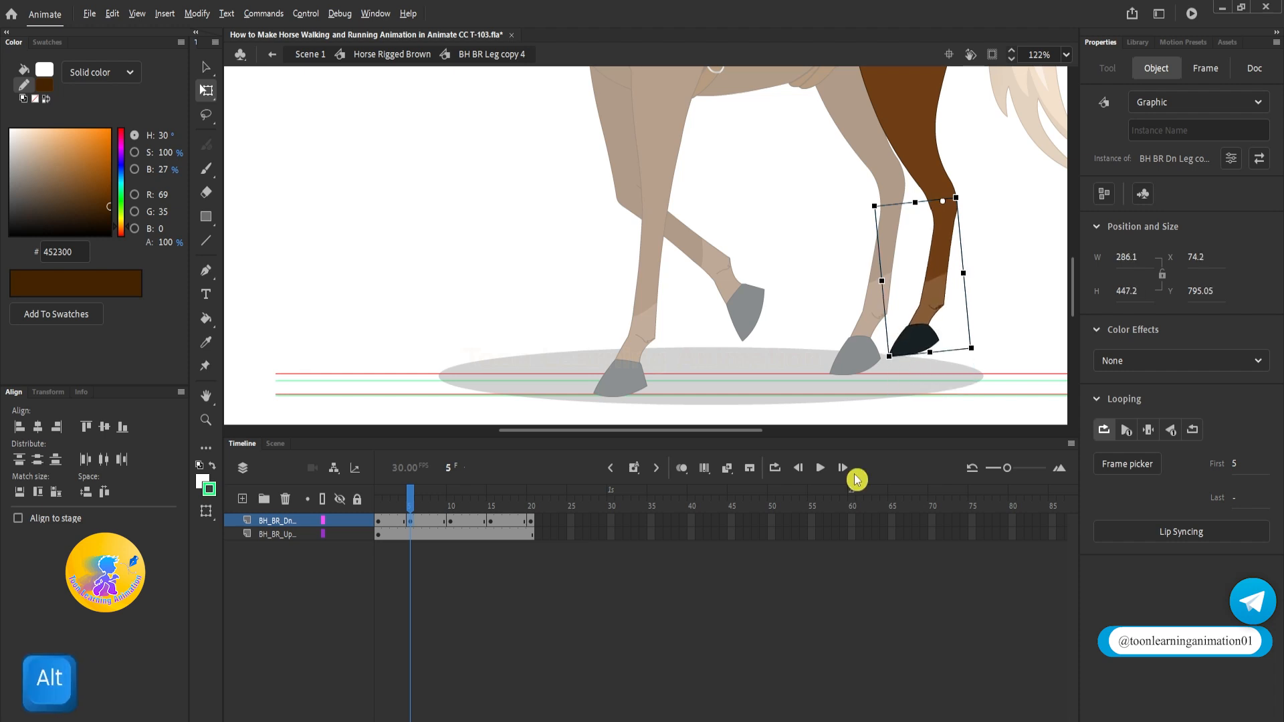
left_click_drag(395, 521, 458, 521)
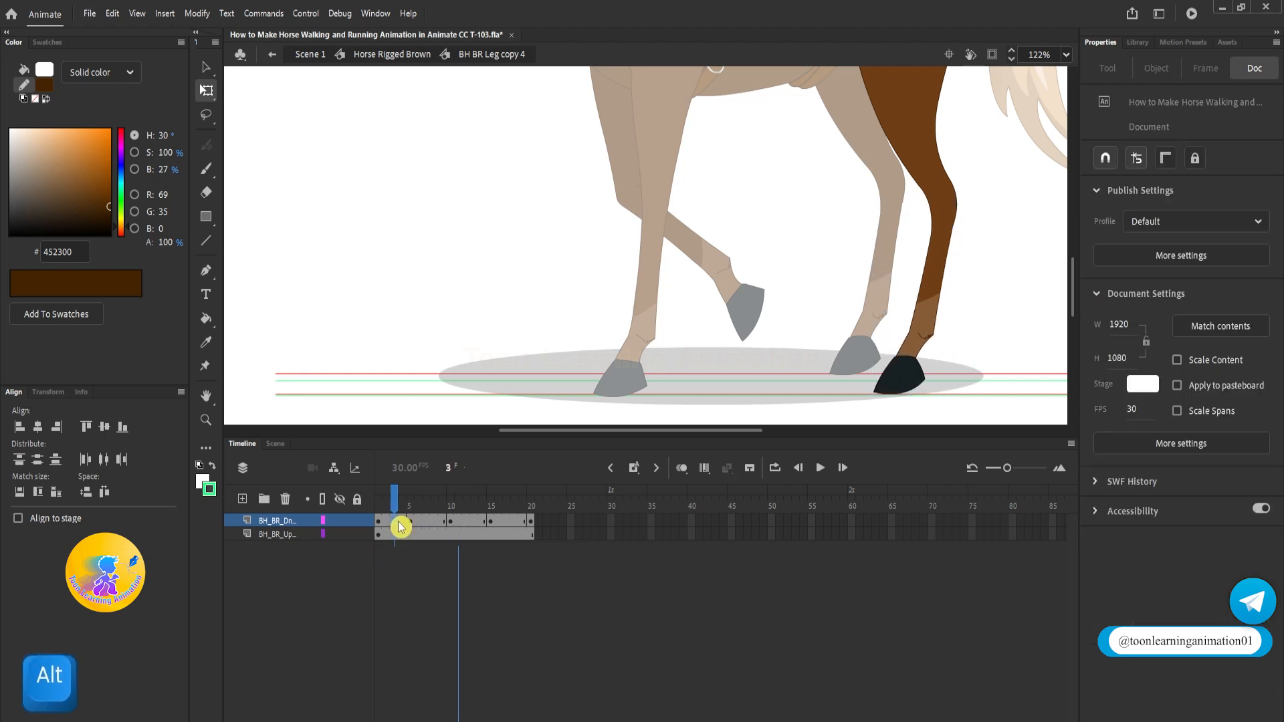
right_click(418, 522)
left_click(461, 106)
double_click(429, 412)
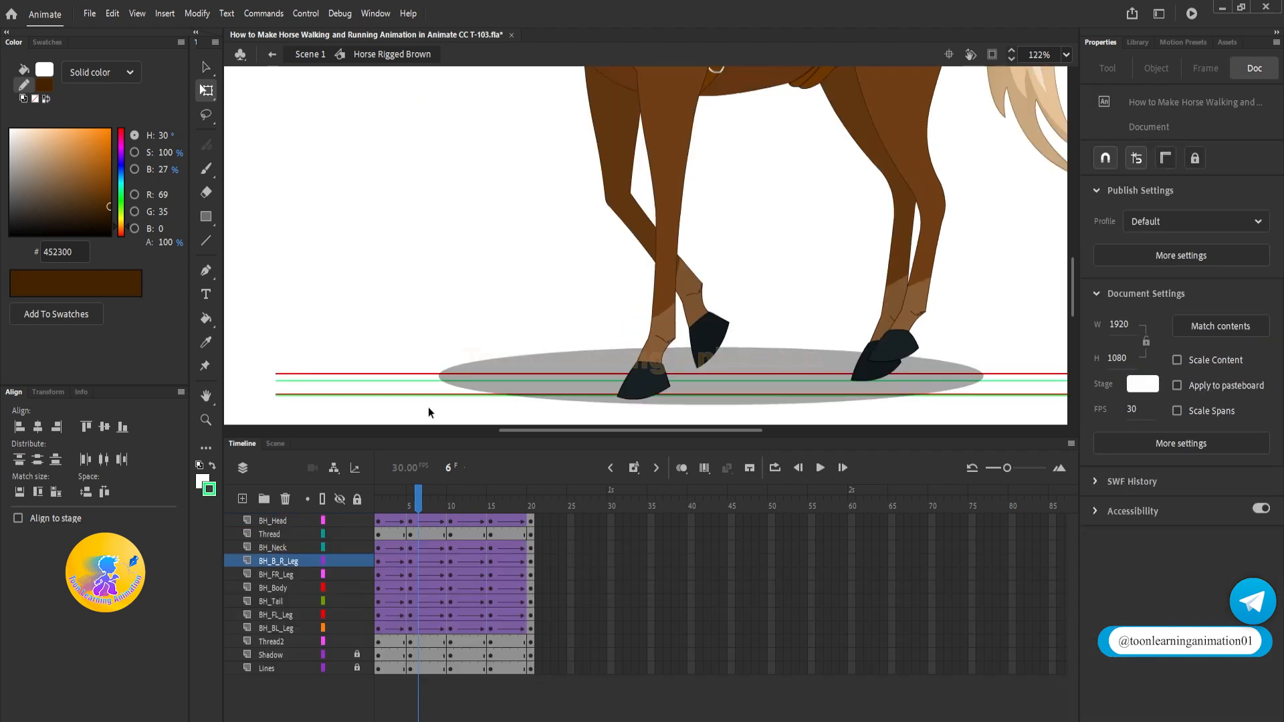
At frame 10, stretch the near back leg downward so its hoof reaches the lower ground line
left_click_drag(410, 507, 450, 515)
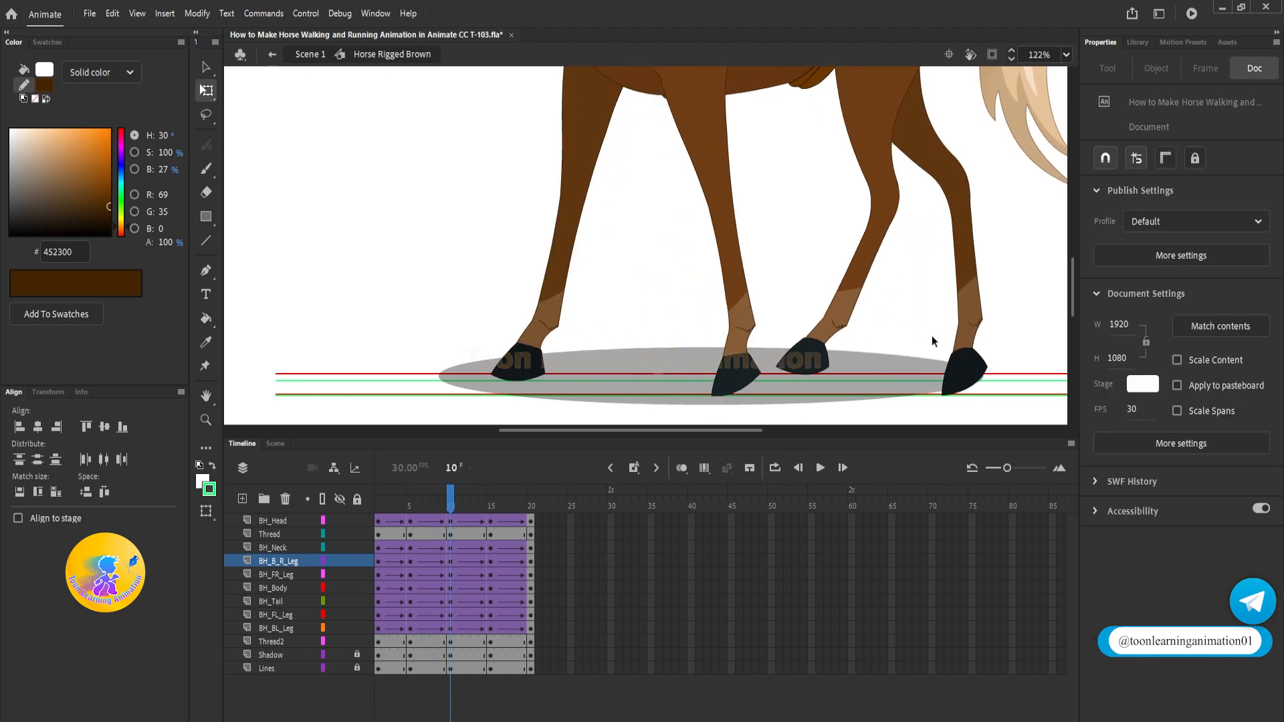
left_click(825, 345)
scroll(819, 348, "up", 2, "ctrl")
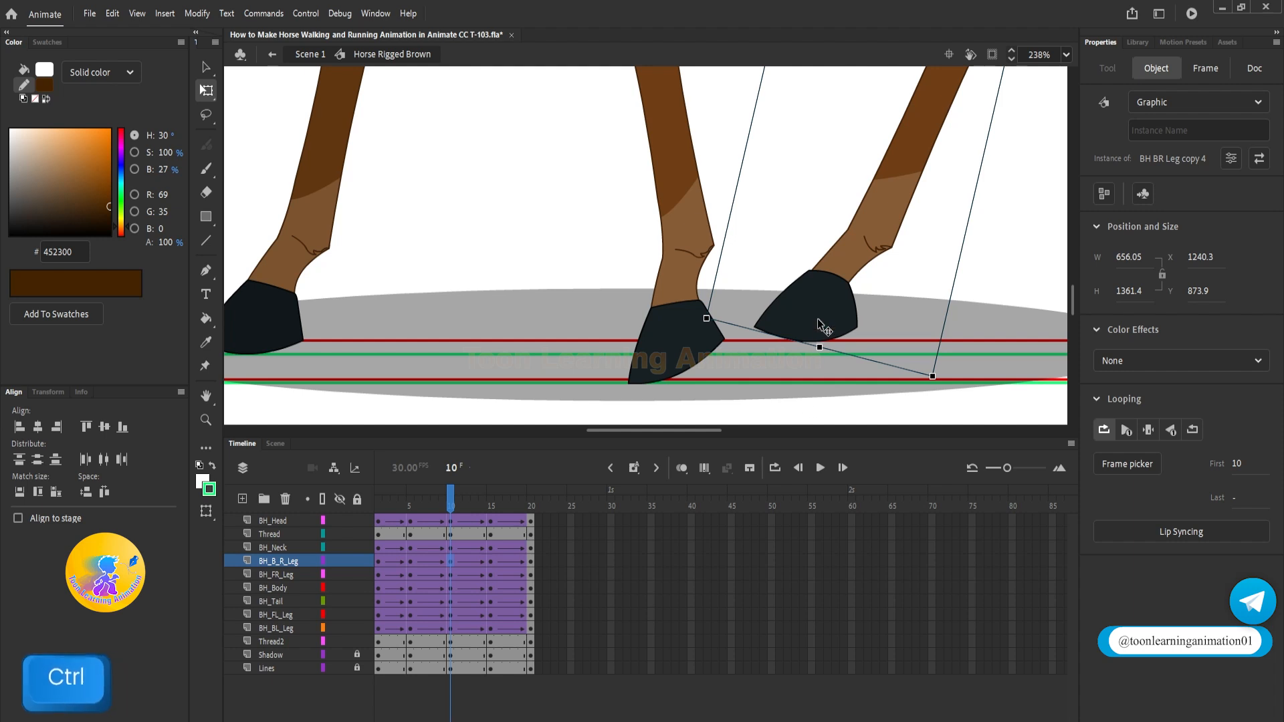
left_click_drag(821, 334, 820, 370)
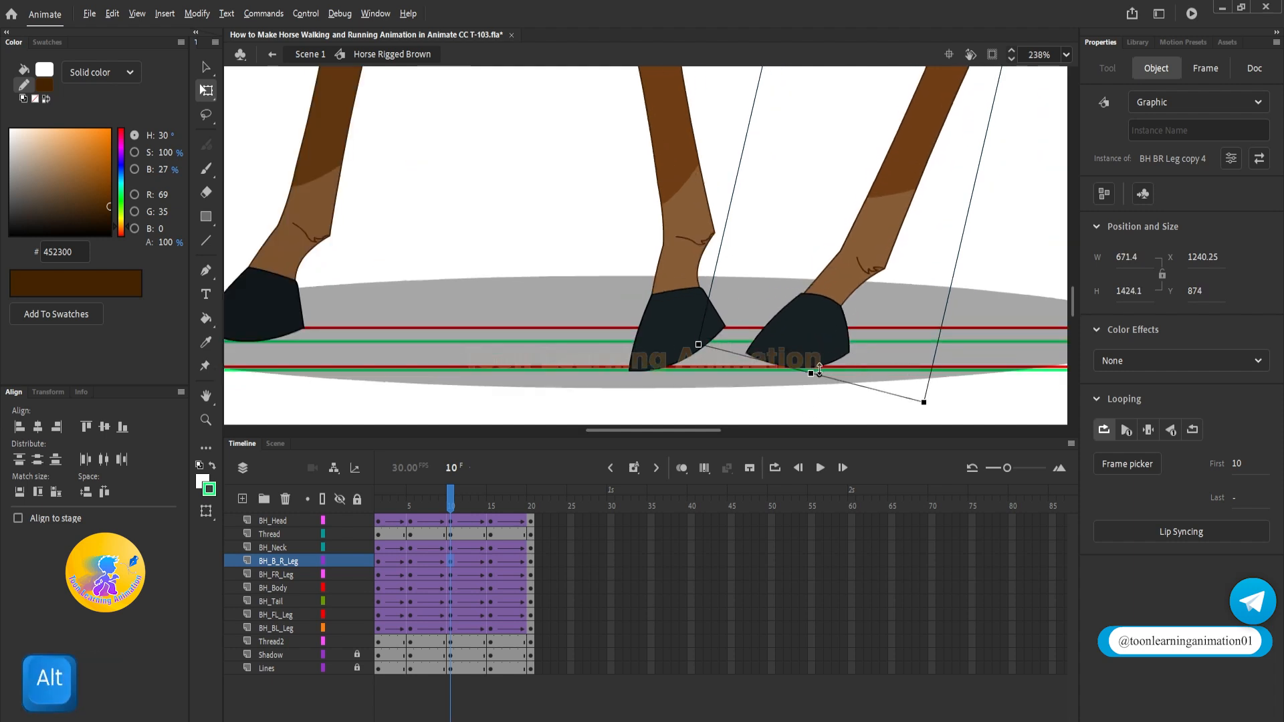
scroll(776, 334, "down", 2, "ctrl")
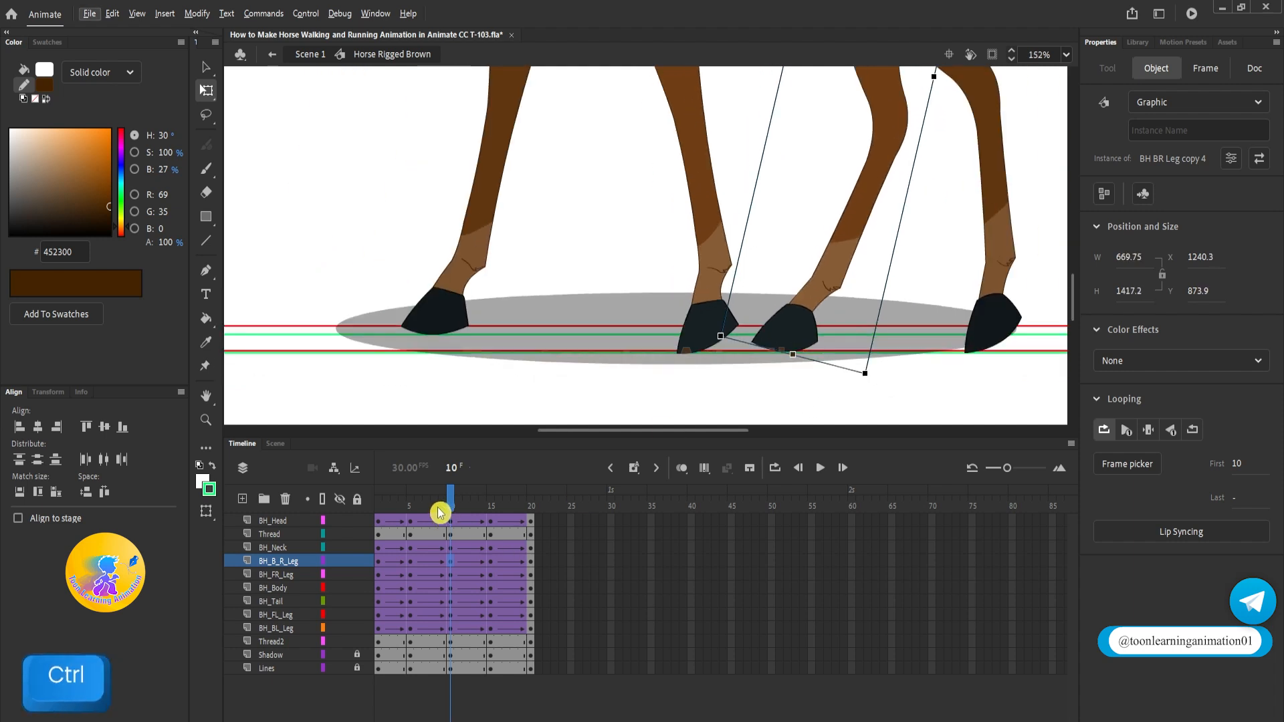
At frame 10, shorten the far back leg so its hoof rests on the upper ground line
mouse_move(439, 509)
left_mouse_down()
mouse_move(378, 507)
mouse_move(467, 516)
mouse_move(450, 510)
left_mouse_up()
left_click(926, 361)
left_click(993, 341)
scroll(993, 342, "down", 2)
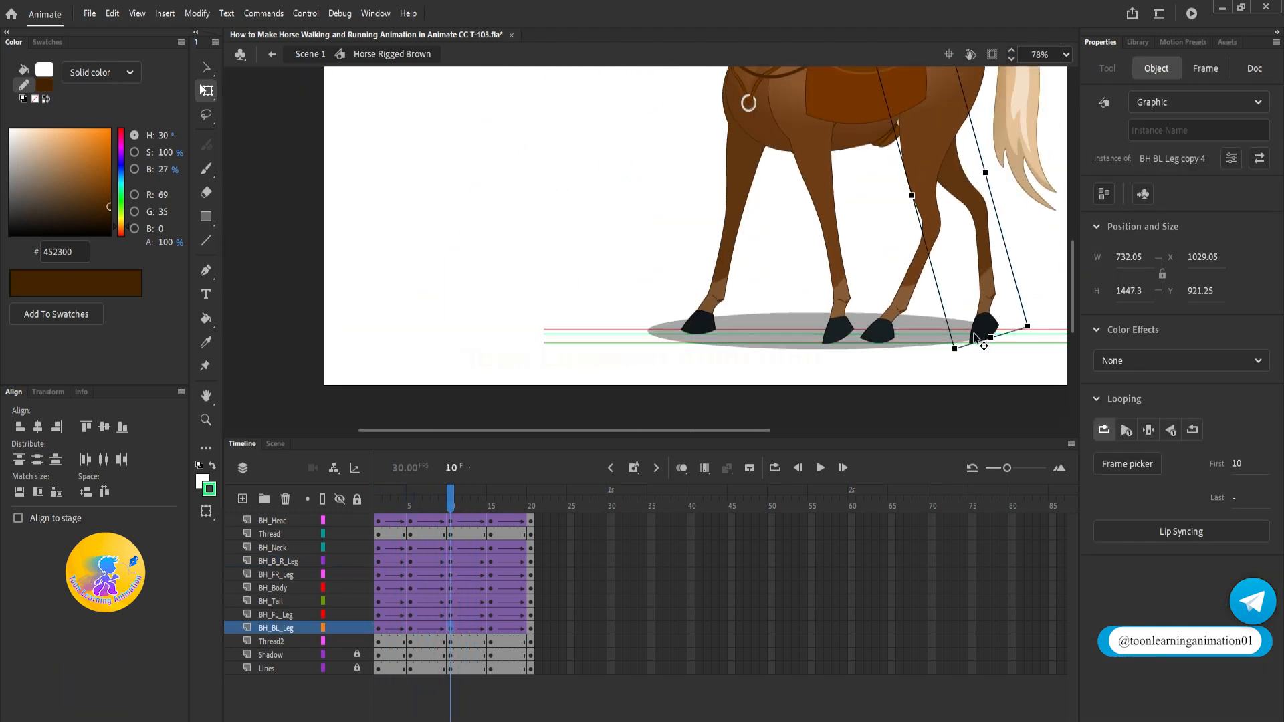
scroll(977, 338, "up", 4)
left_click_drag(972, 337, 962, 301)
scroll(745, 379, "down", 3)
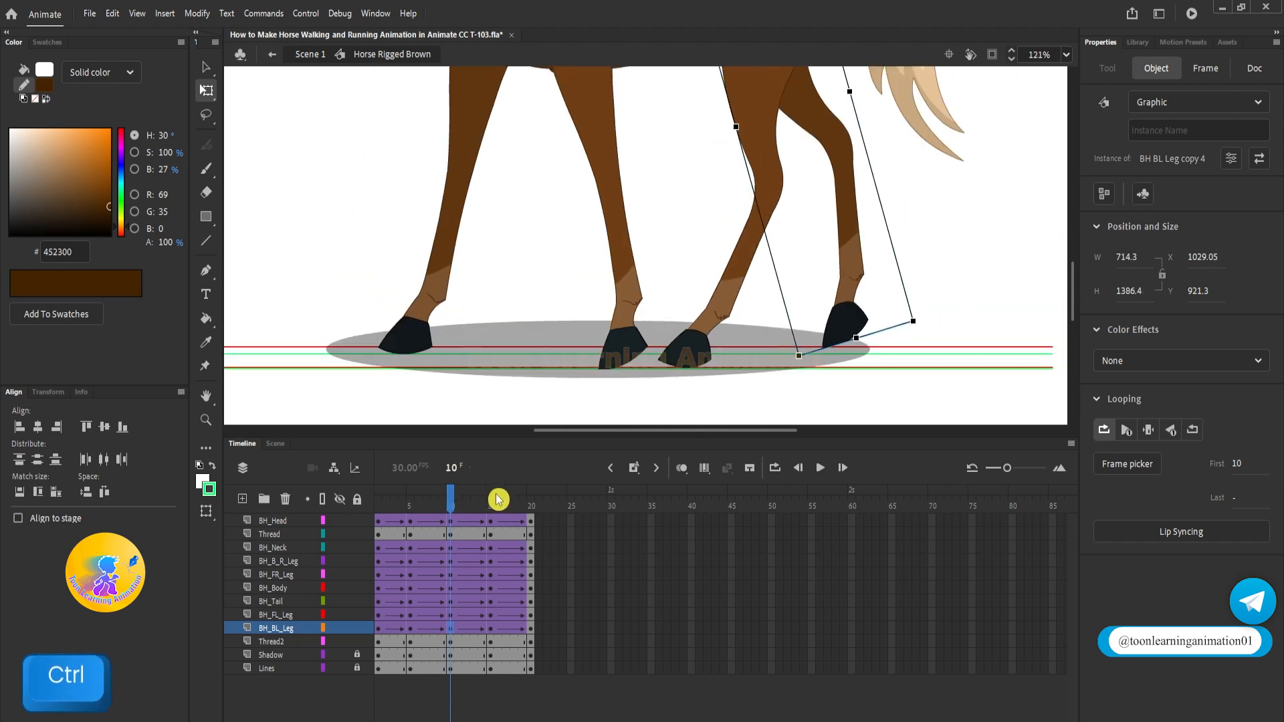
At frame 15, shorten the far back leg so its hoof lifts to the upper ground line
left_click(492, 503)
left_click(802, 282)
scroll(803, 282, "up", 3)
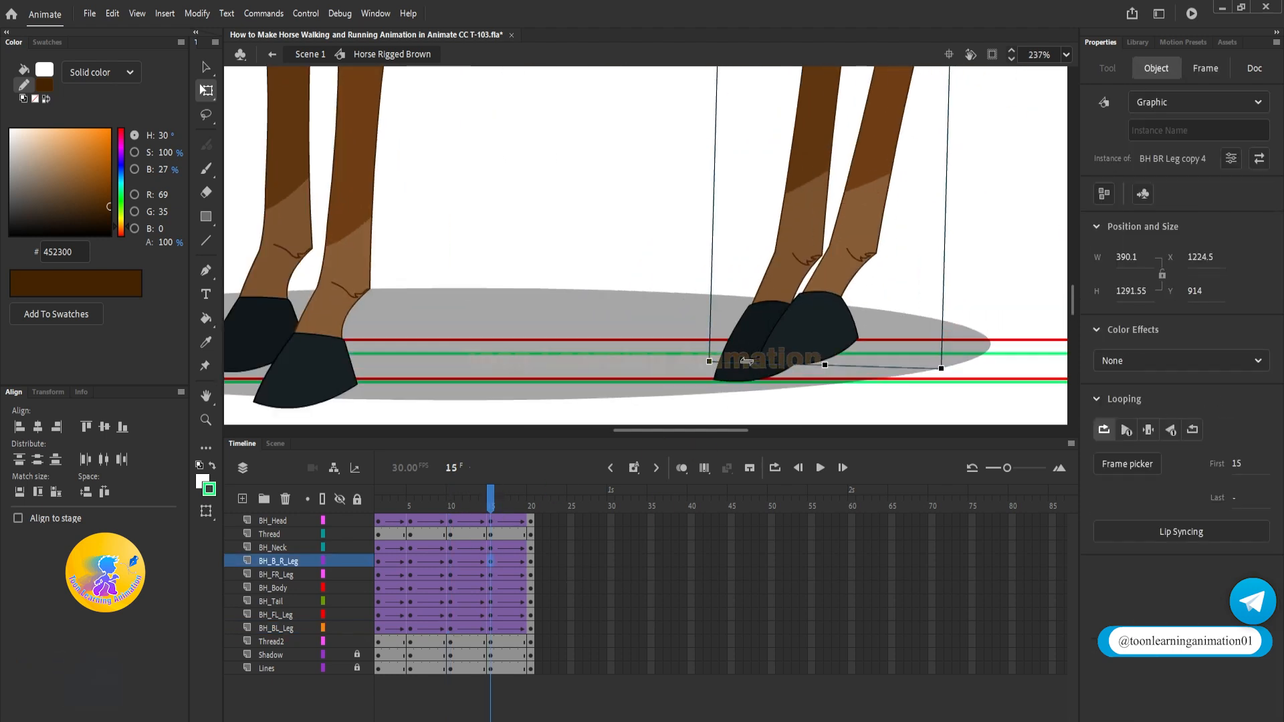
left_click_drag(782, 379, 767, 338)
At frame 15, stretch the near back leg downward so its hoof touches the lower ground line
left_click(813, 321)
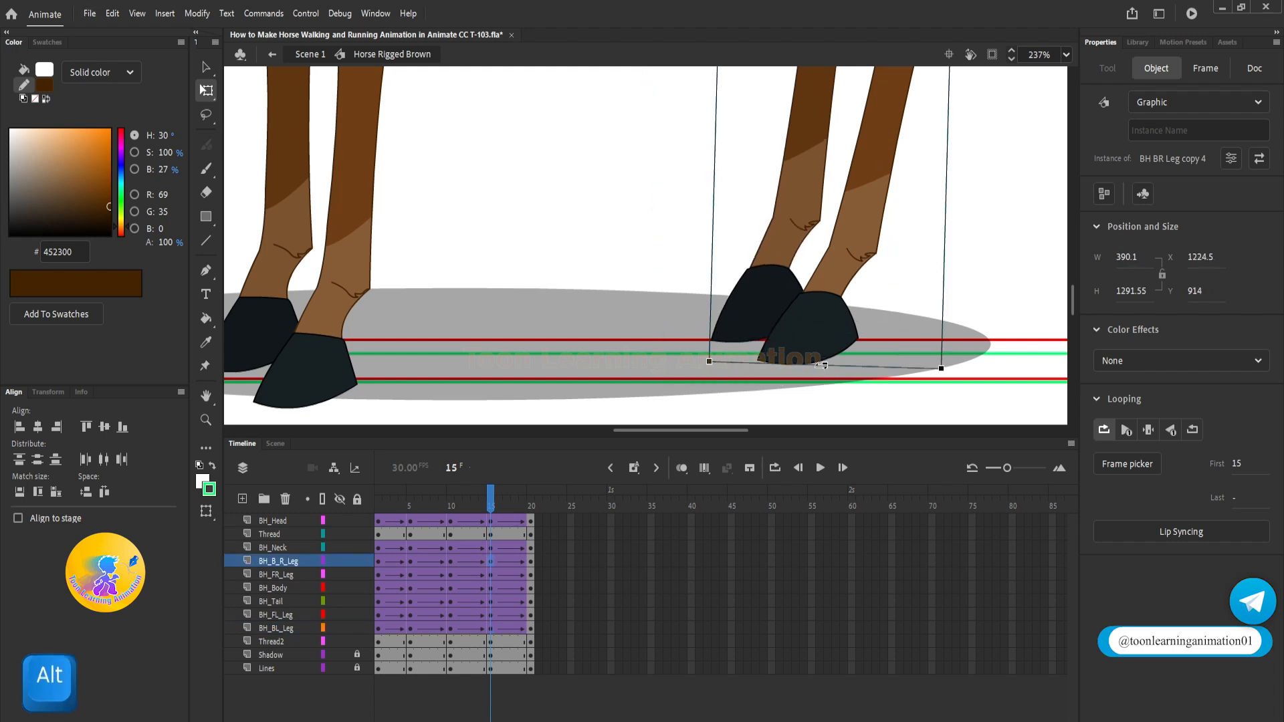
key("ctrl+z")
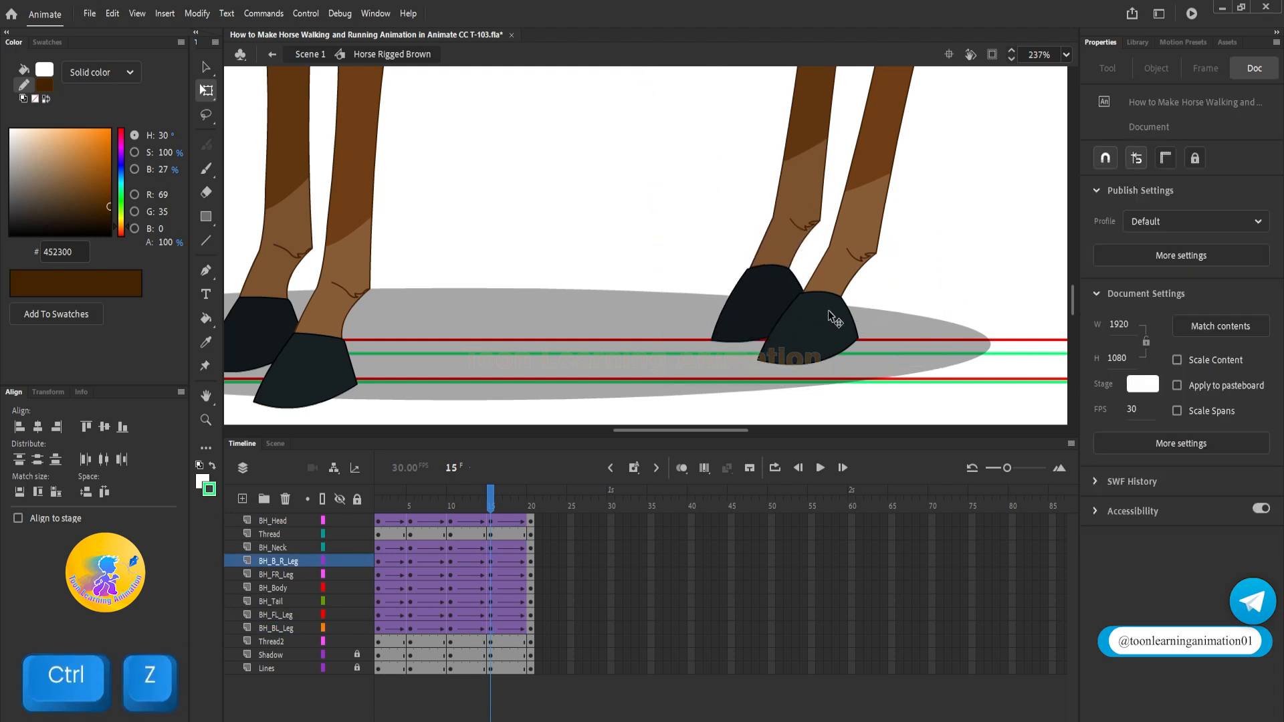
left_click(828, 310)
left_click_drag(825, 365, 826, 376)
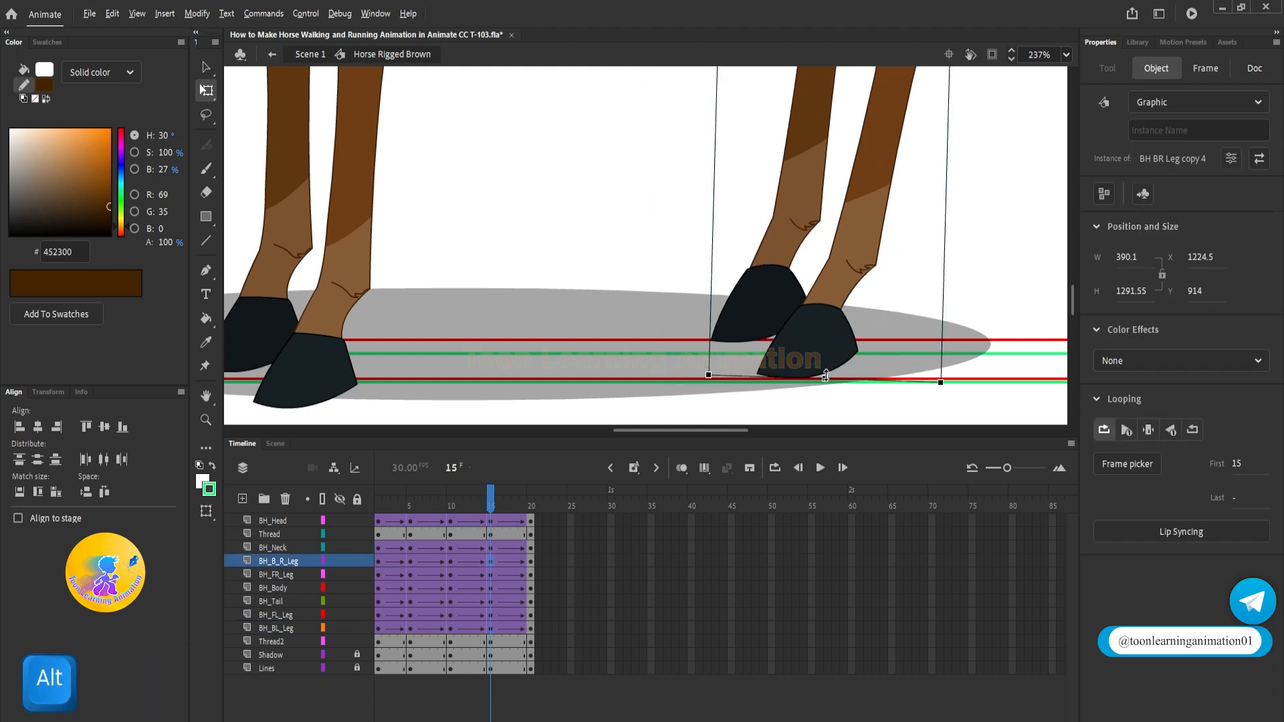
At frame 20, stretch the near back leg downward until its hoof touches the lower ground line
left_click(532, 514)
scroll(822, 319, "down", 5)
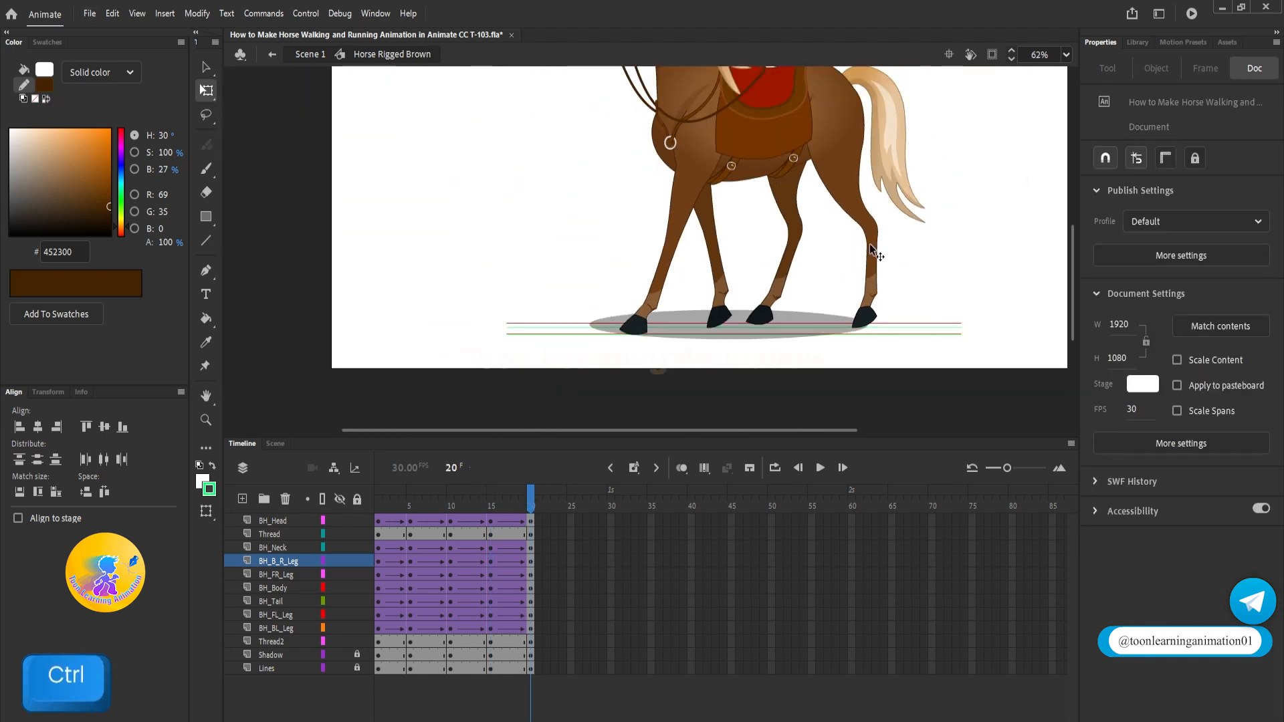
left_click(867, 318)
scroll(866, 347, "up", 5)
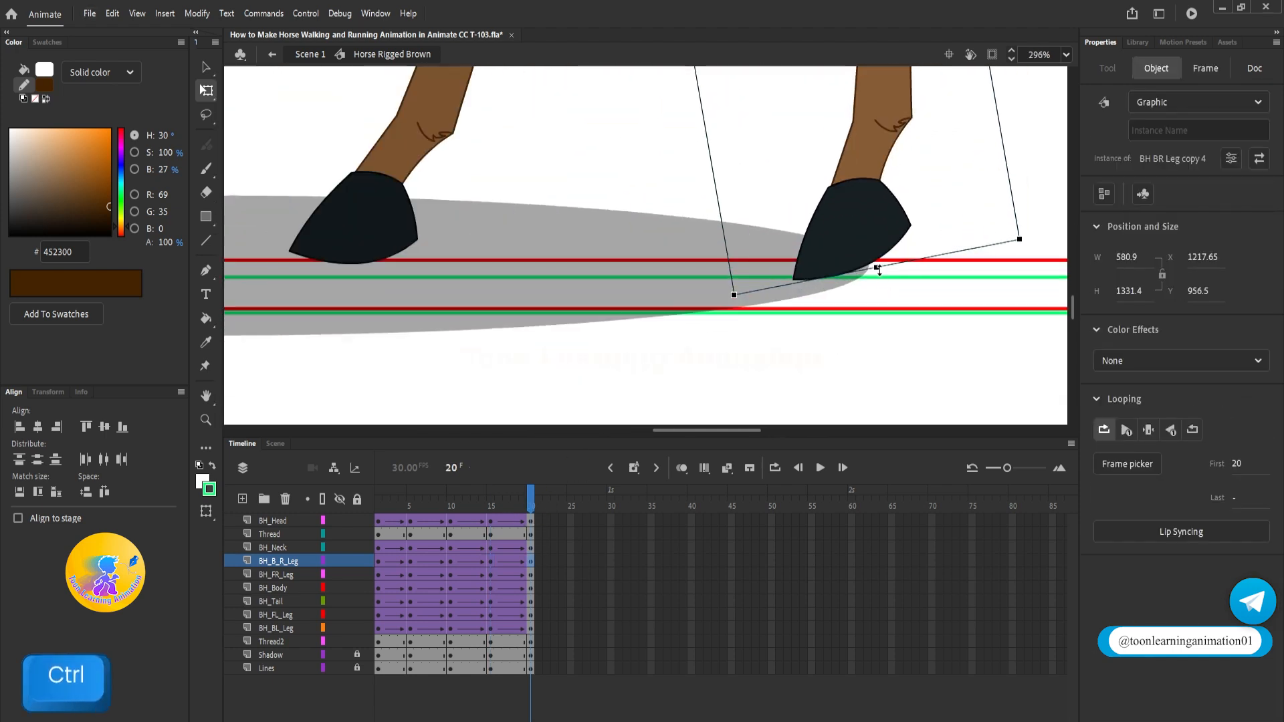
left_click_drag(878, 268, 879, 293)
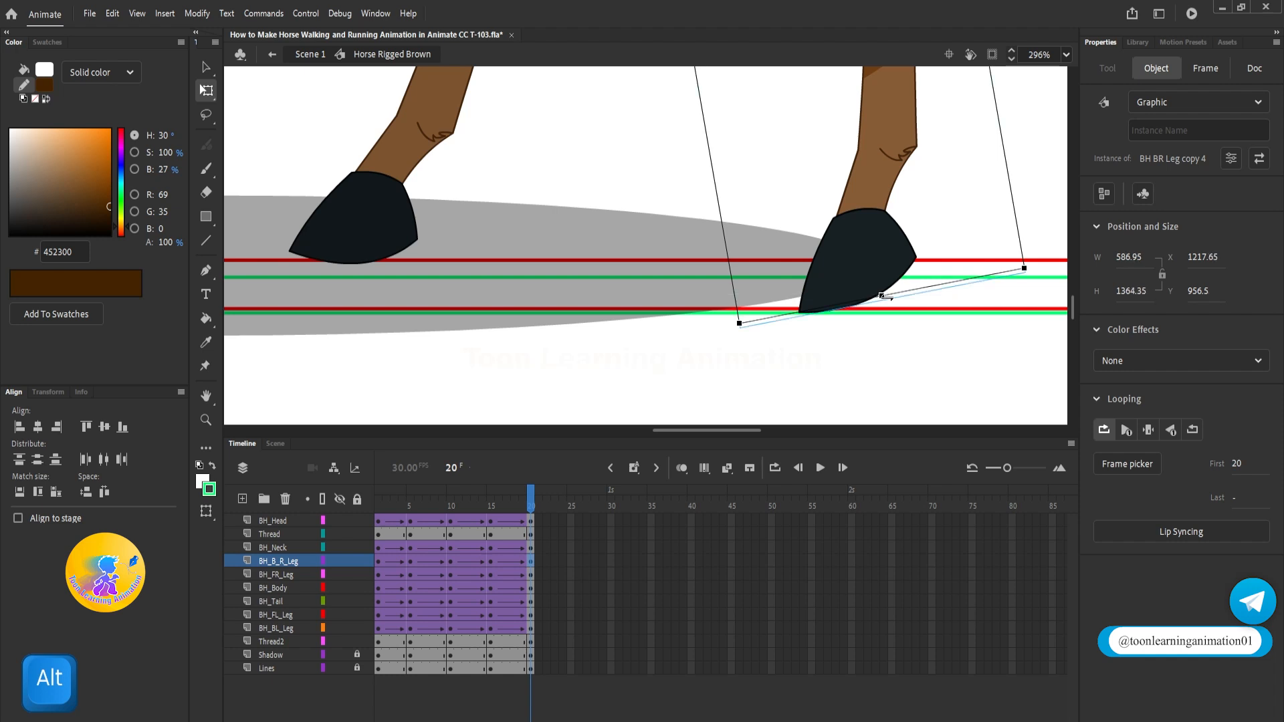
scroll(884, 346, "down", 3)
scroll(884, 341, "down", 3)
At frame 1, stretch the near back leg downward until its hoof touches the lower ground line
left_click(377, 506)
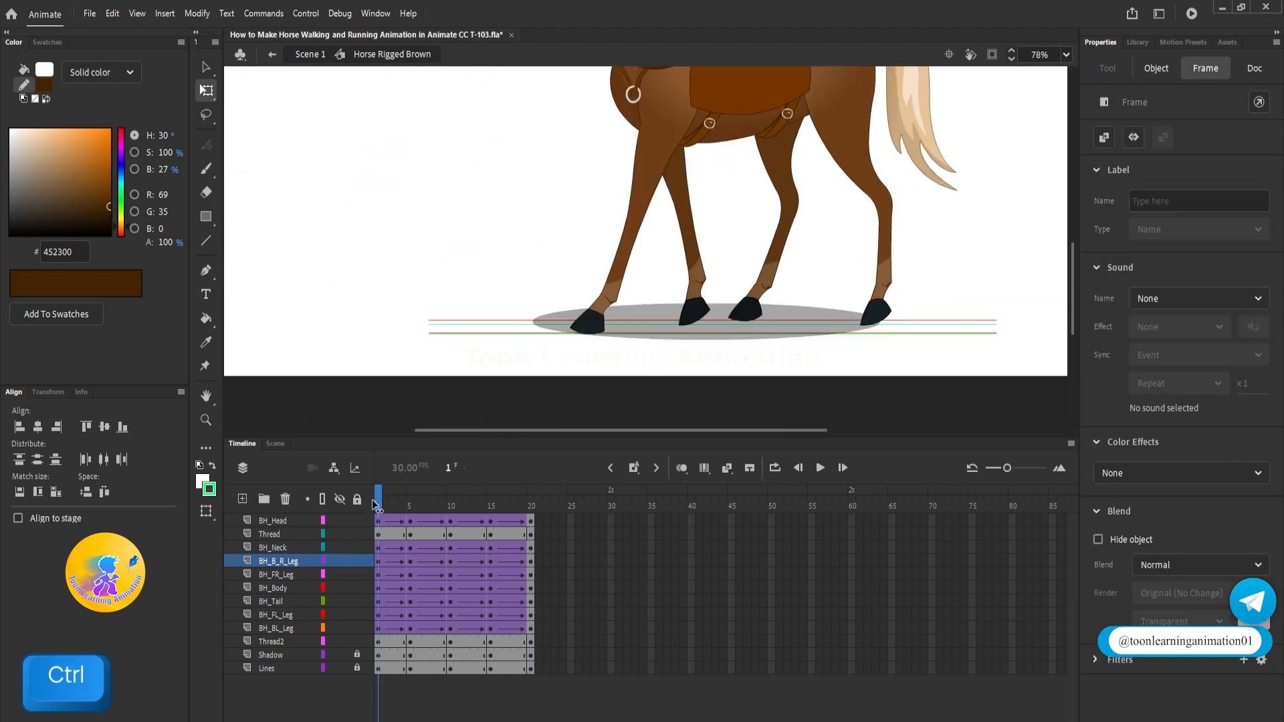
left_click(951, 276)
left_click(880, 313)
scroll(880, 314, "up", 5)
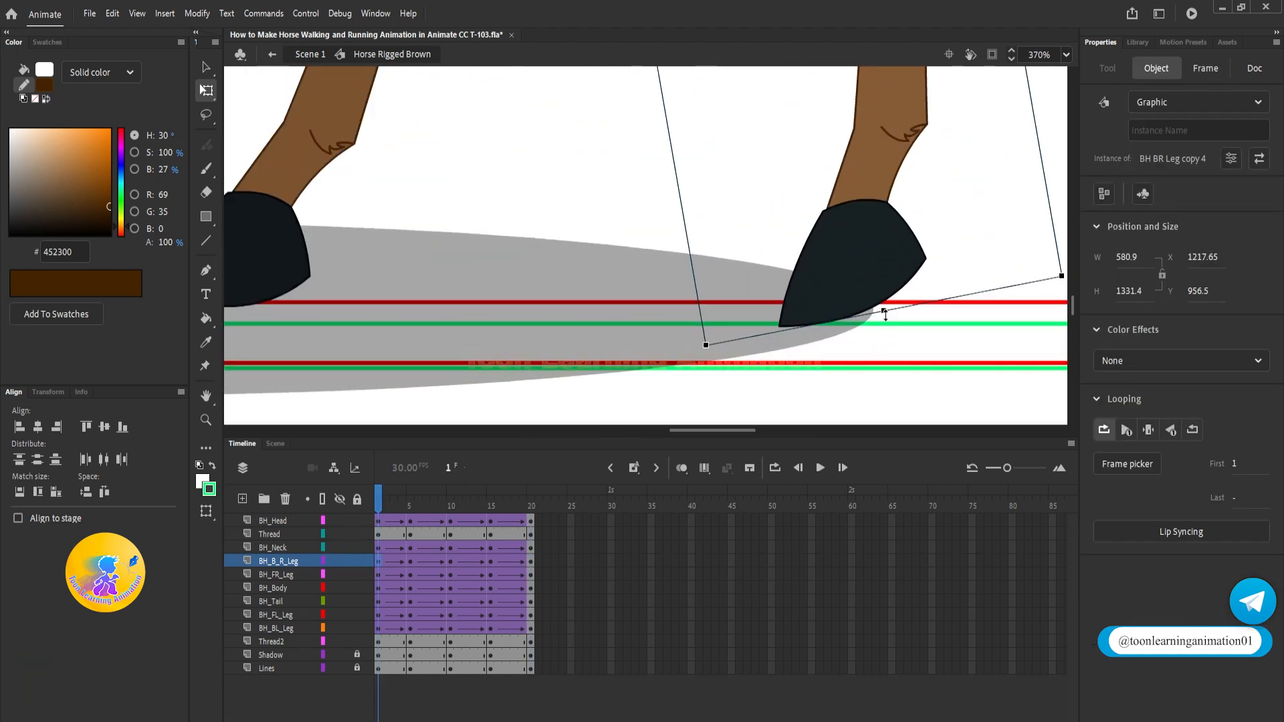
left_click_drag(890, 347, 891, 349)
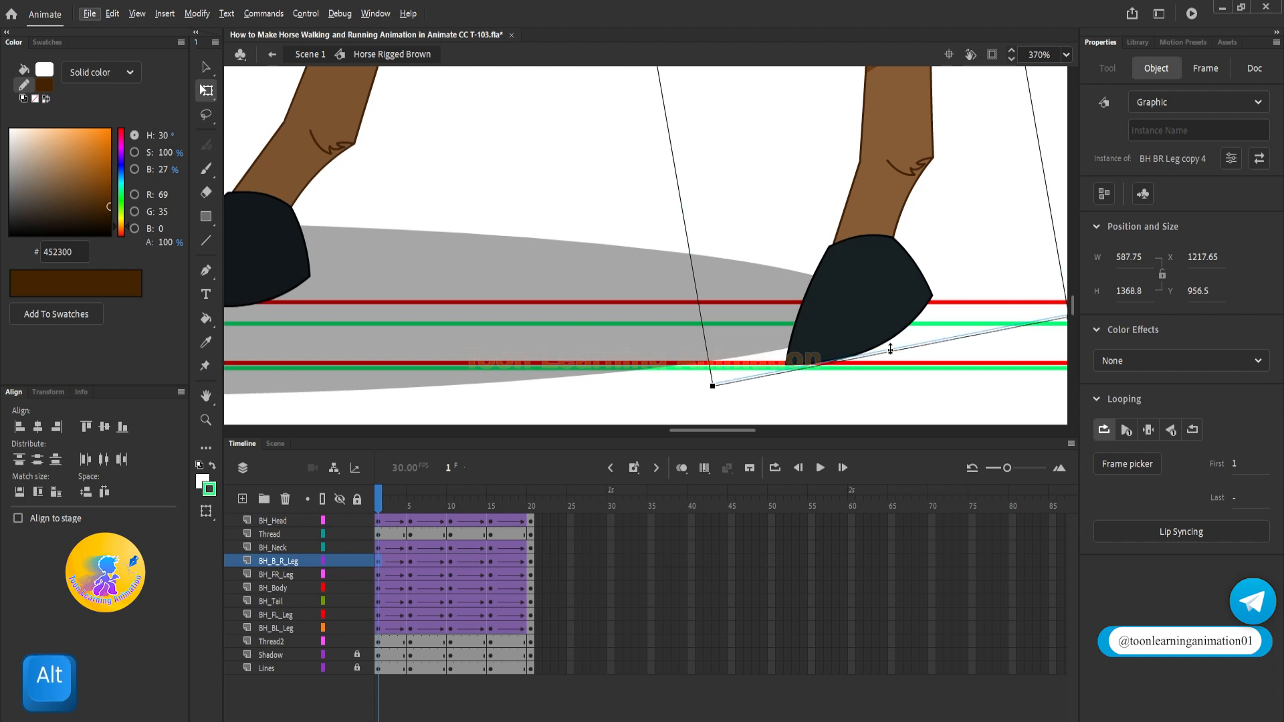
Inside the near front leg symbol at frame 15, rotate the lower leg backward about the knee, lifting the hoof off the ground
scroll(890, 349, "down", 6)
left_click_drag(393, 508, 489, 519)
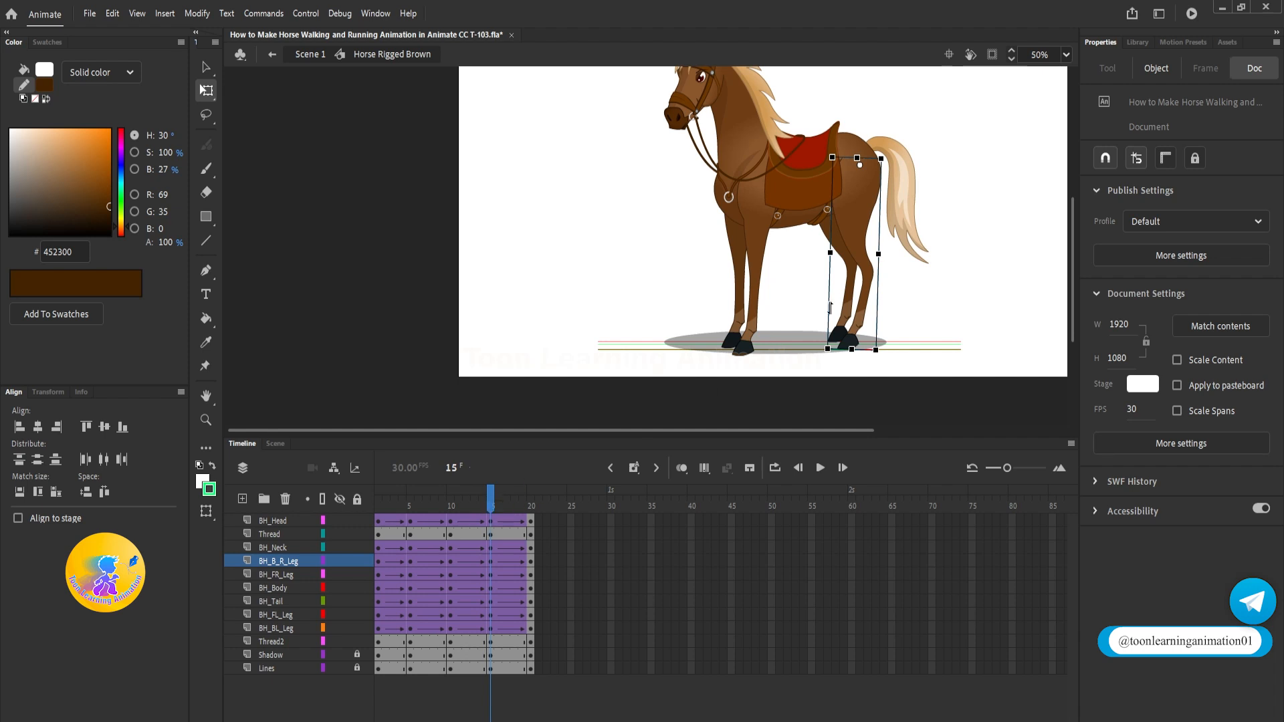
scroll(761, 340, "up", 2)
double_click(741, 315)
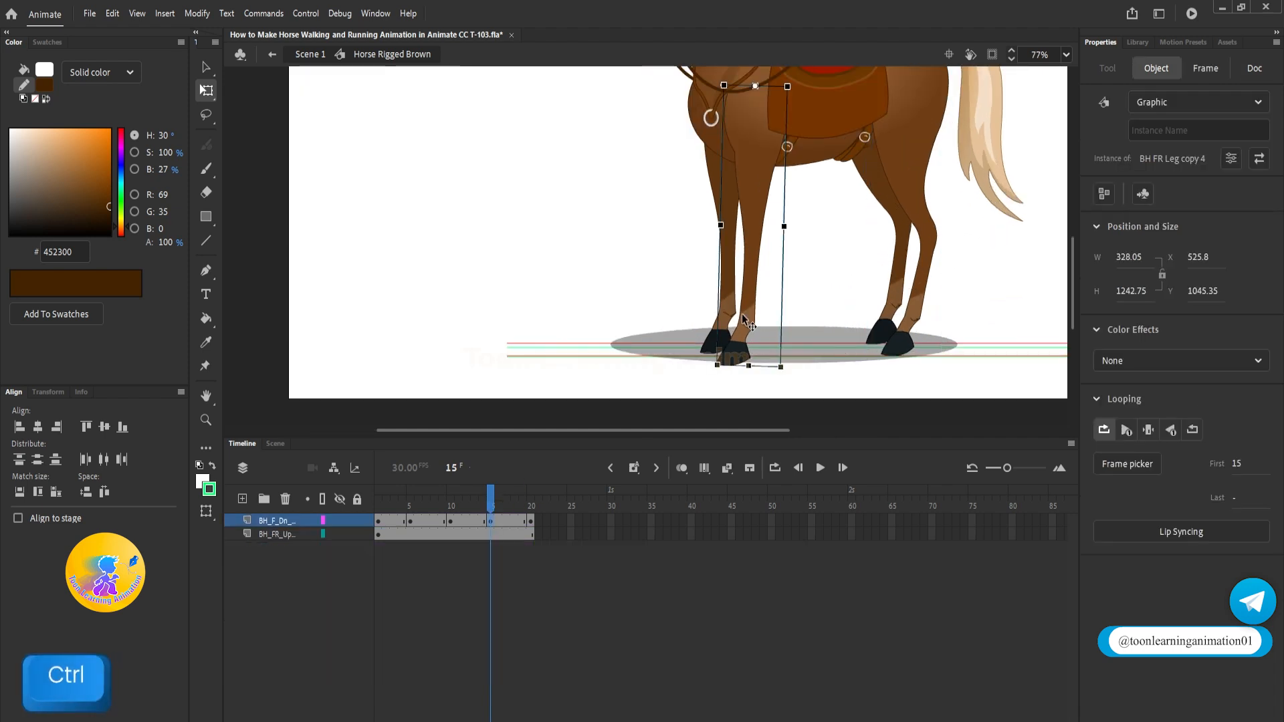
left_click_drag(759, 366, 849, 296)
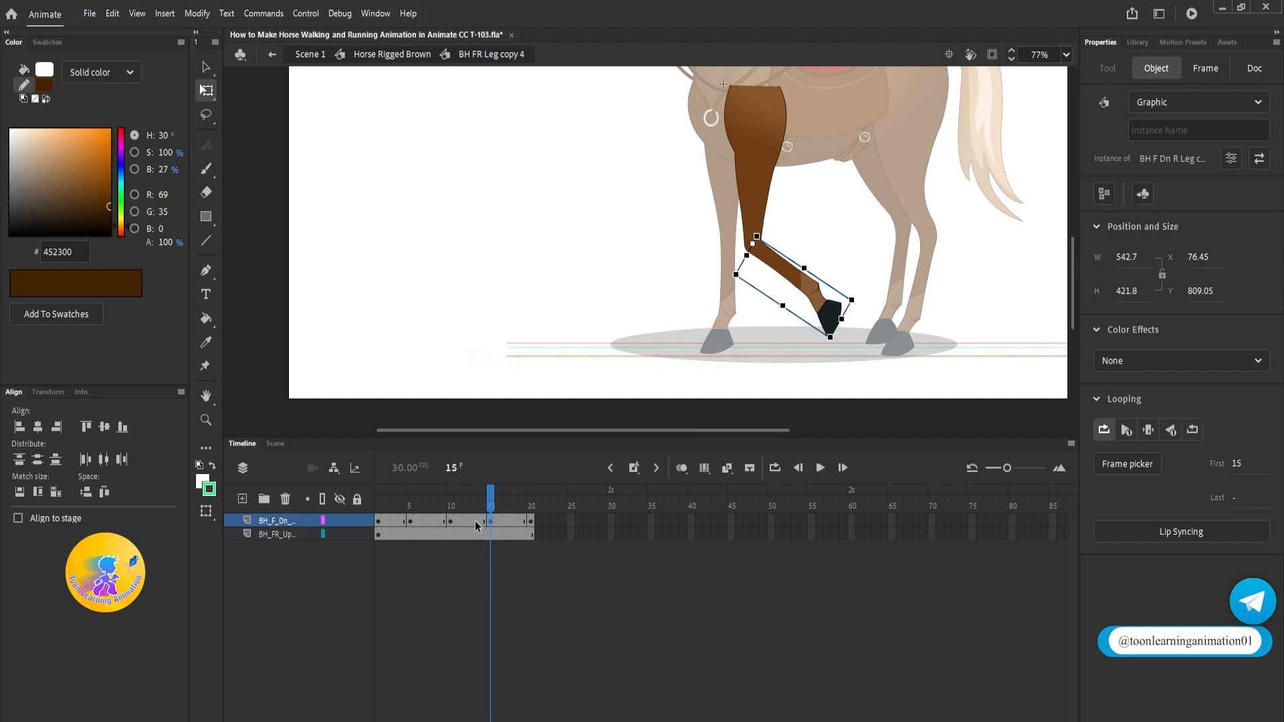
Create classic tweens on the near front leg's lower-leg layer around its frame 15 keyframe, and return to the horse symbol
left_click(506, 522)
right_click(506, 522)
left_click(542, 103)
double_click(566, 281)
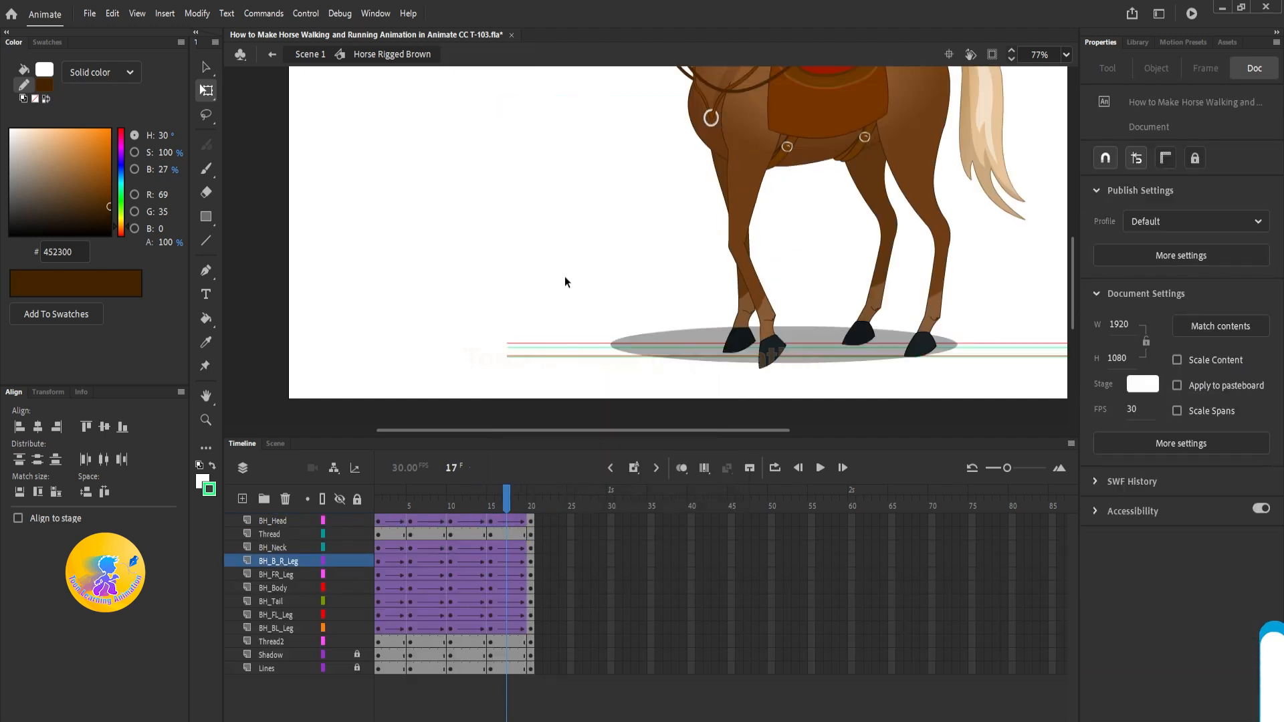
Inside the far back leg symbol at frame 15, rotate the lower leg slightly backward about its joint
left_click_drag(500, 509, 491, 508)
double_click(892, 294)
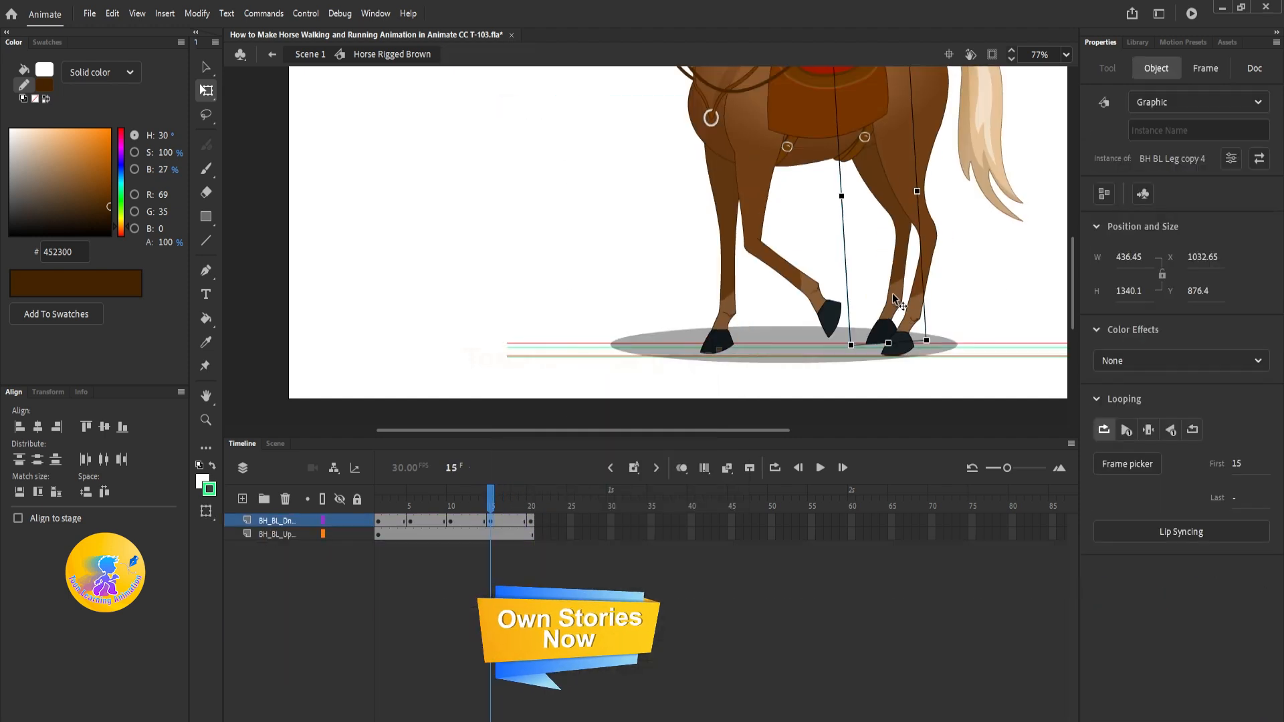
scroll(897, 321, "up", 3)
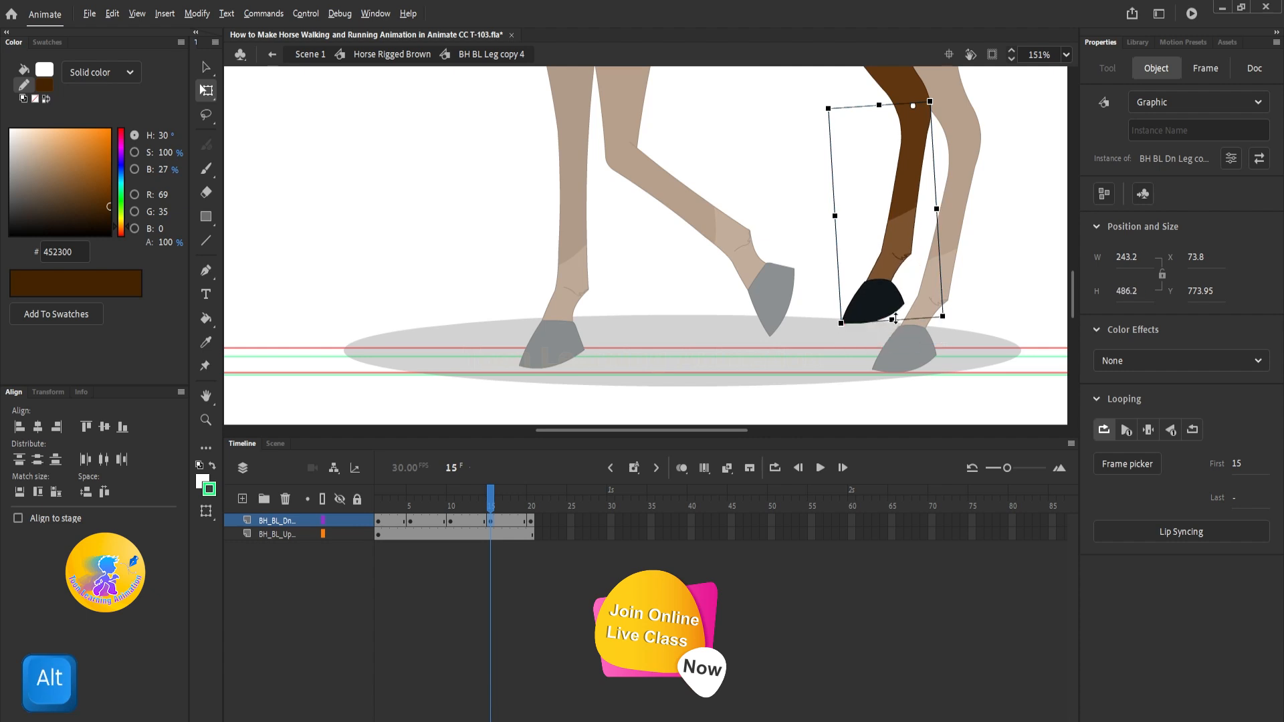
left_click_drag(954, 318, 985, 317)
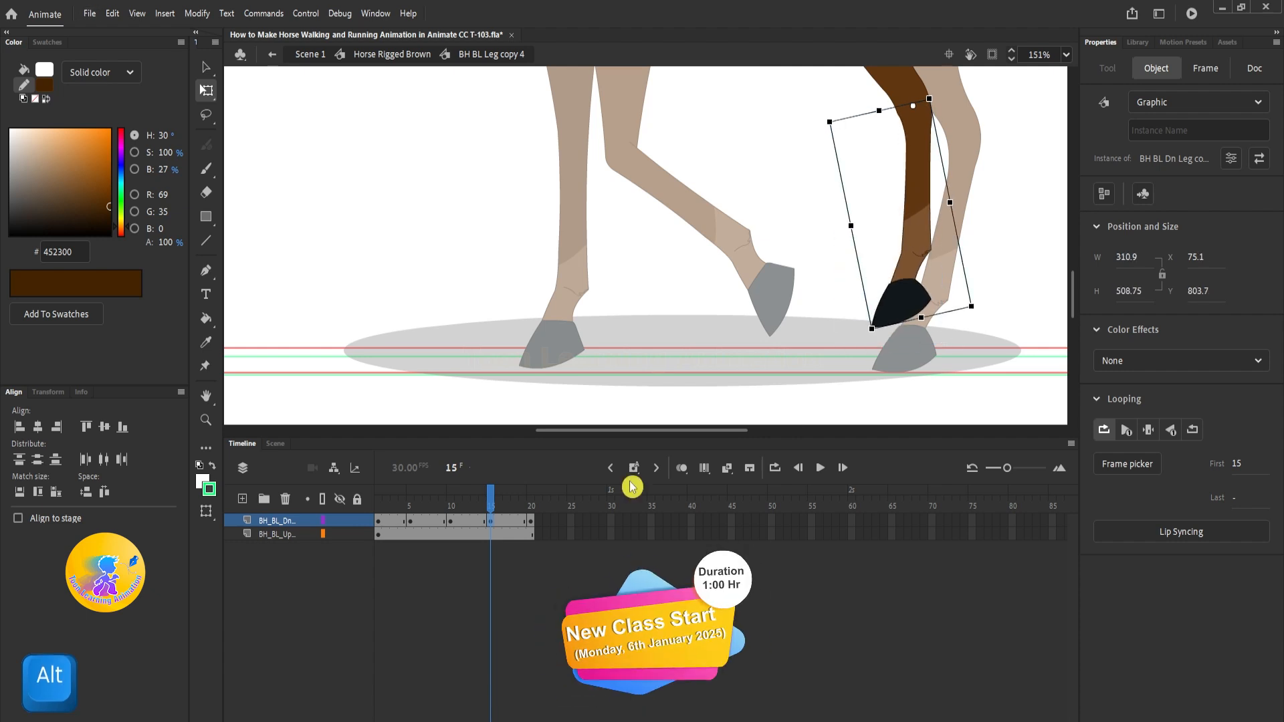
Create classic tweens on the far back leg's lower-leg layer around its frame 15 keyframe, and return to the horse symbol
right_click(514, 522)
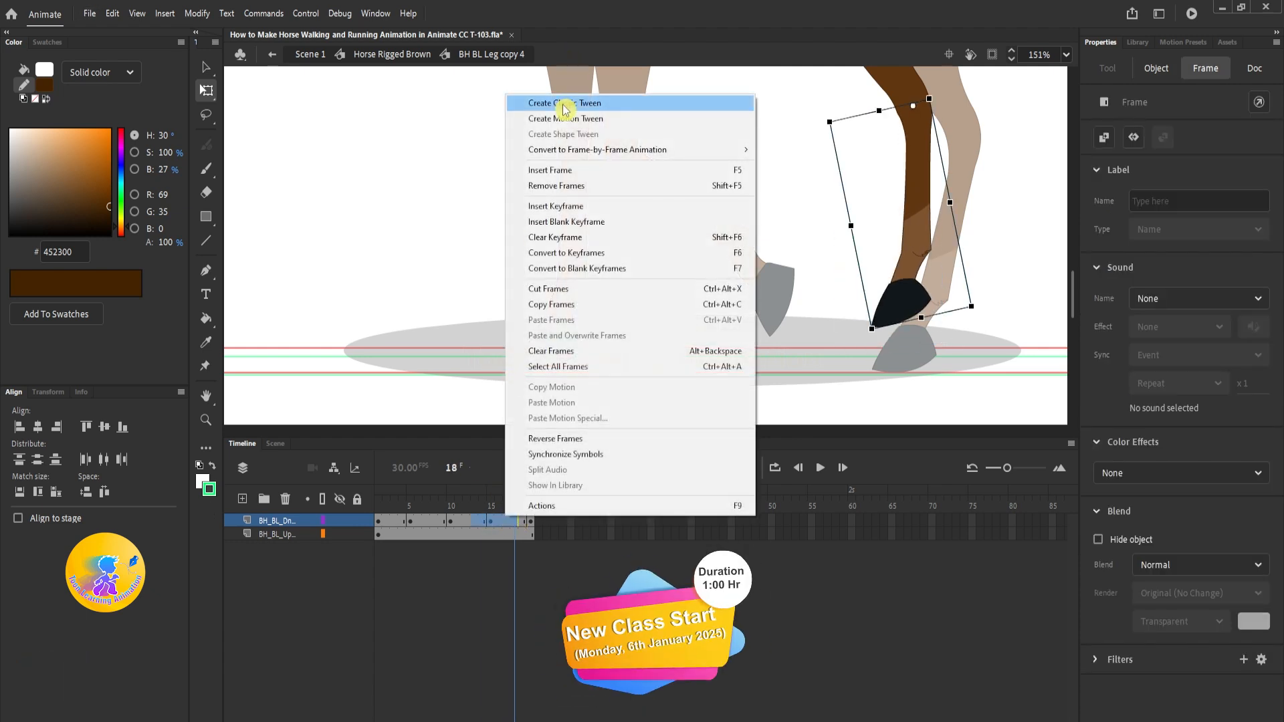
left_click(561, 102)
double_click(479, 152)
Play the horse's walk cycle from frame 1 to check the leg motion
scroll(602, 267, "down", 3)
left_click_drag(444, 509, 377, 508)
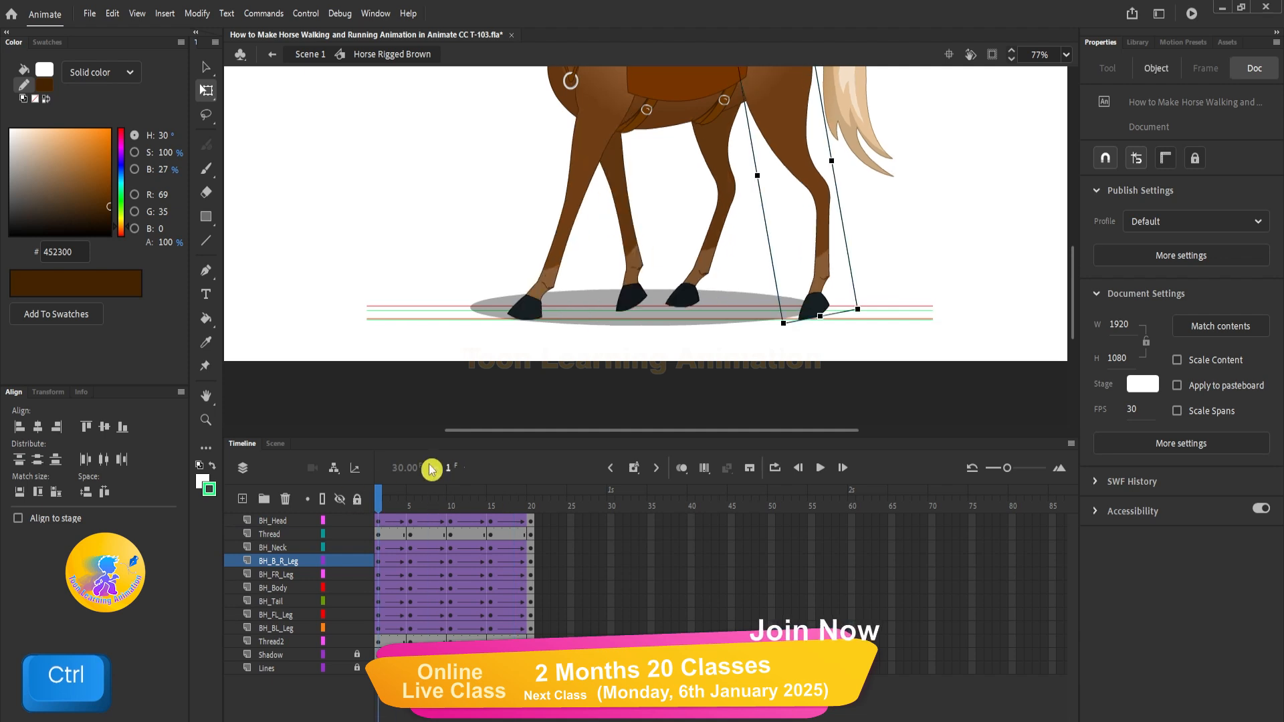
key("Return")
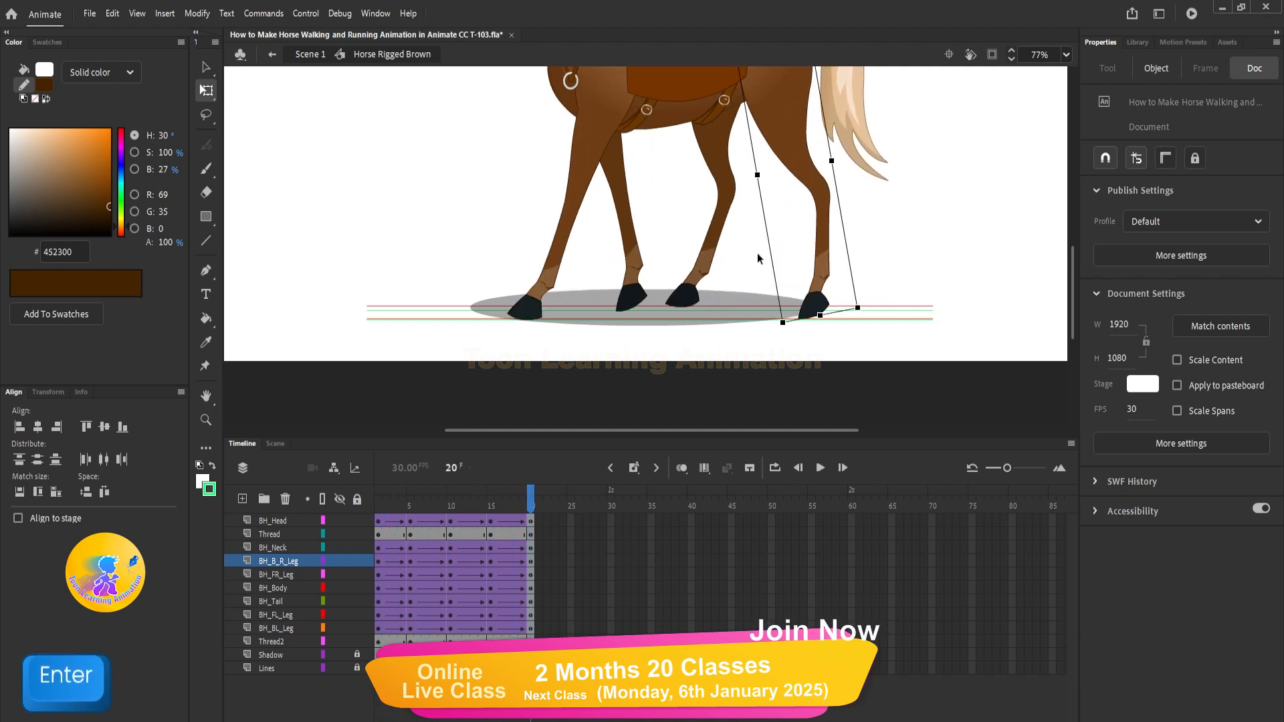
Inside the far back leg symbol at frame 15, shorten the lower leg to raise the hoof, and return to the horse symbol
double_click(736, 297)
scroll(789, 259, "up", 3)
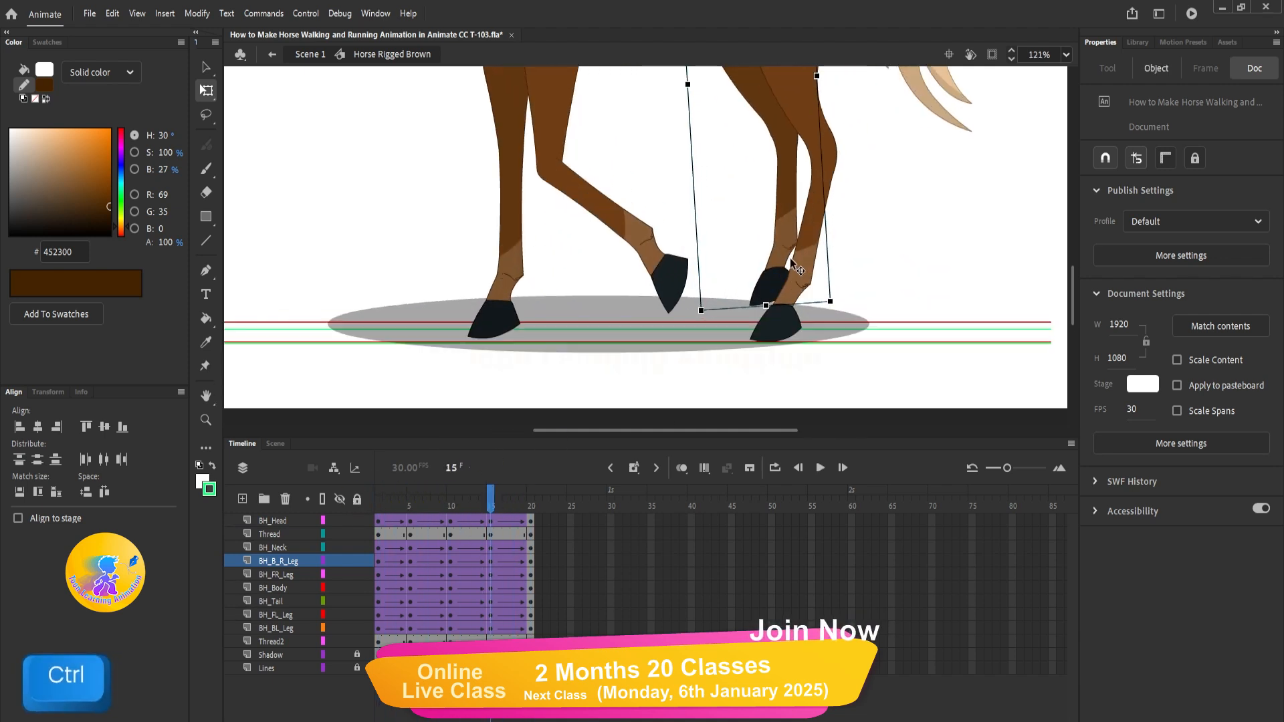
left_click_drag(790, 297, 788, 290)
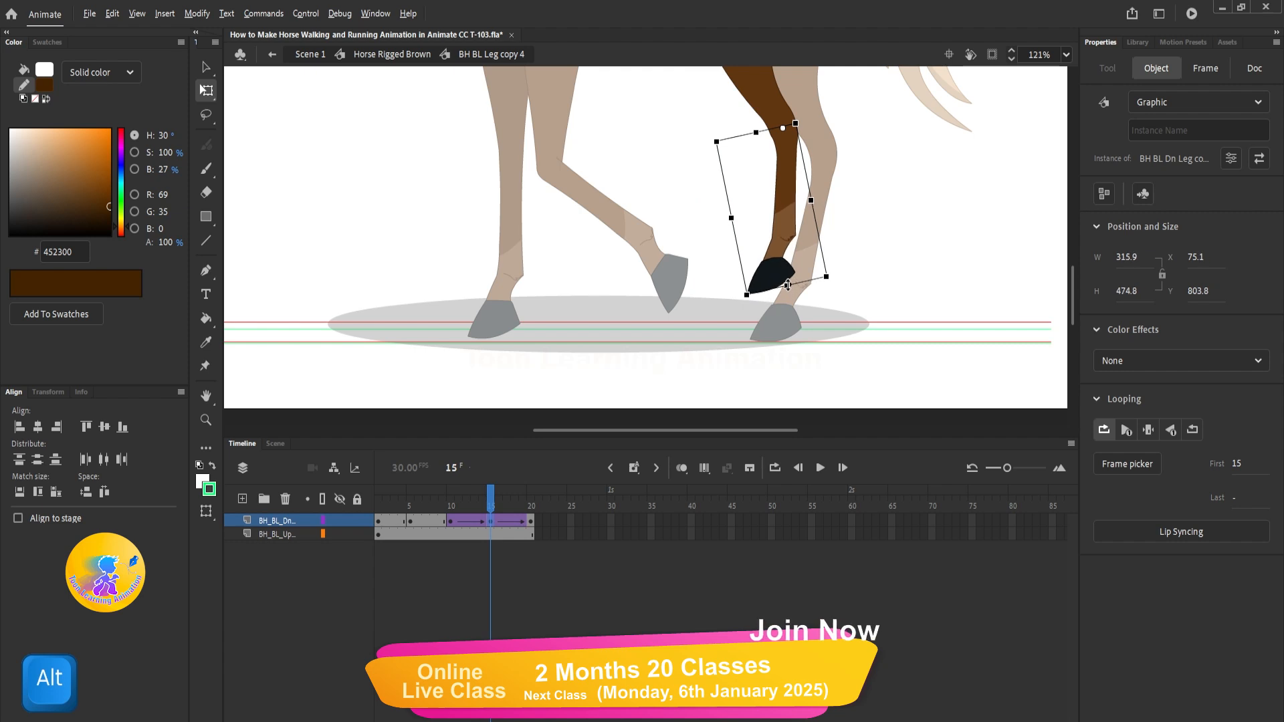
double_click(822, 377)
Review the frame 10 pose and play back the walk cycle with the whole horse in view
left_click_drag(485, 506, 450, 506)
scroll(680, 267, "down", 5)
left_click_drag(869, 225, 874, 286)
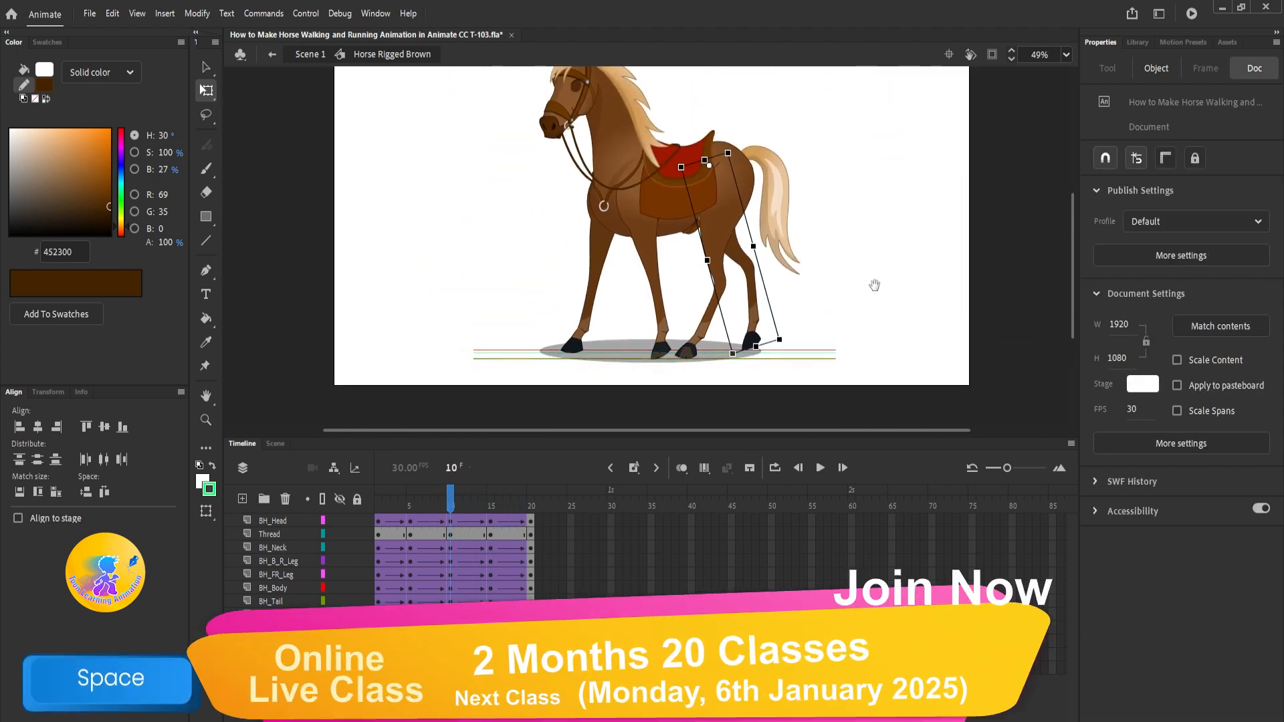
key("Return")
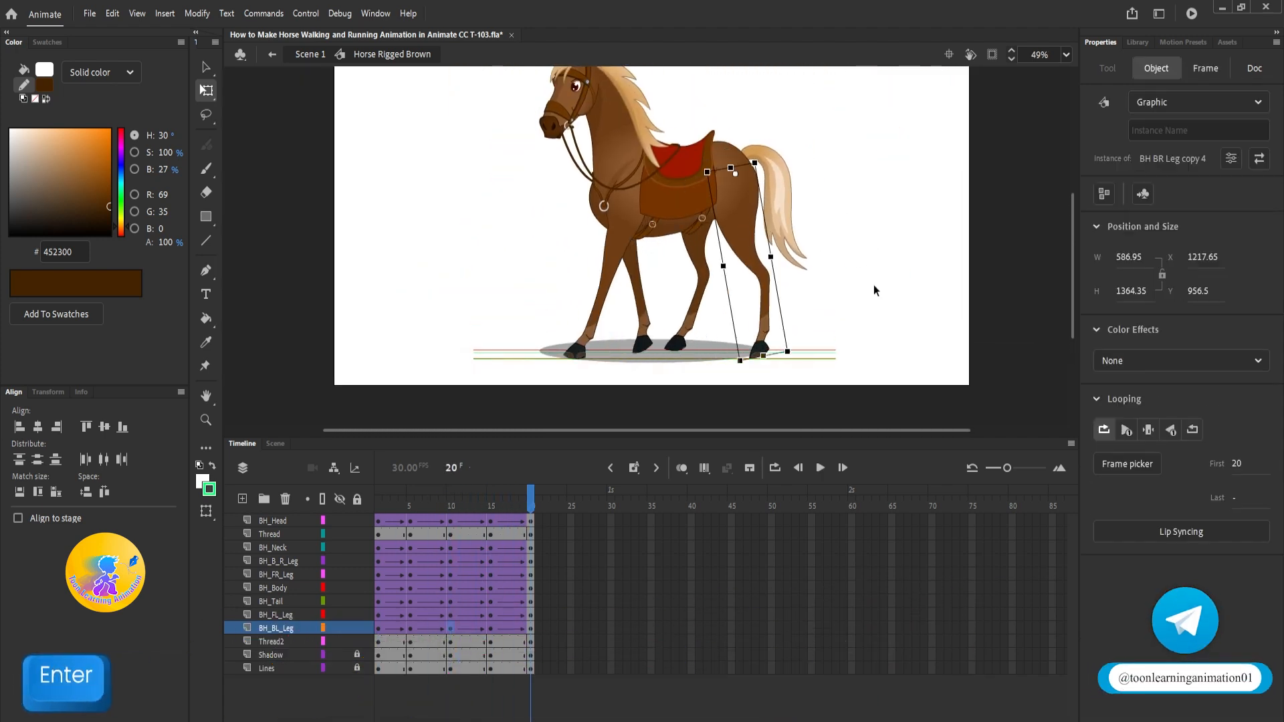
At frame 5, raise every part of the horse except the planted near front and far back legs to Y -48.25
left_click(414, 505)
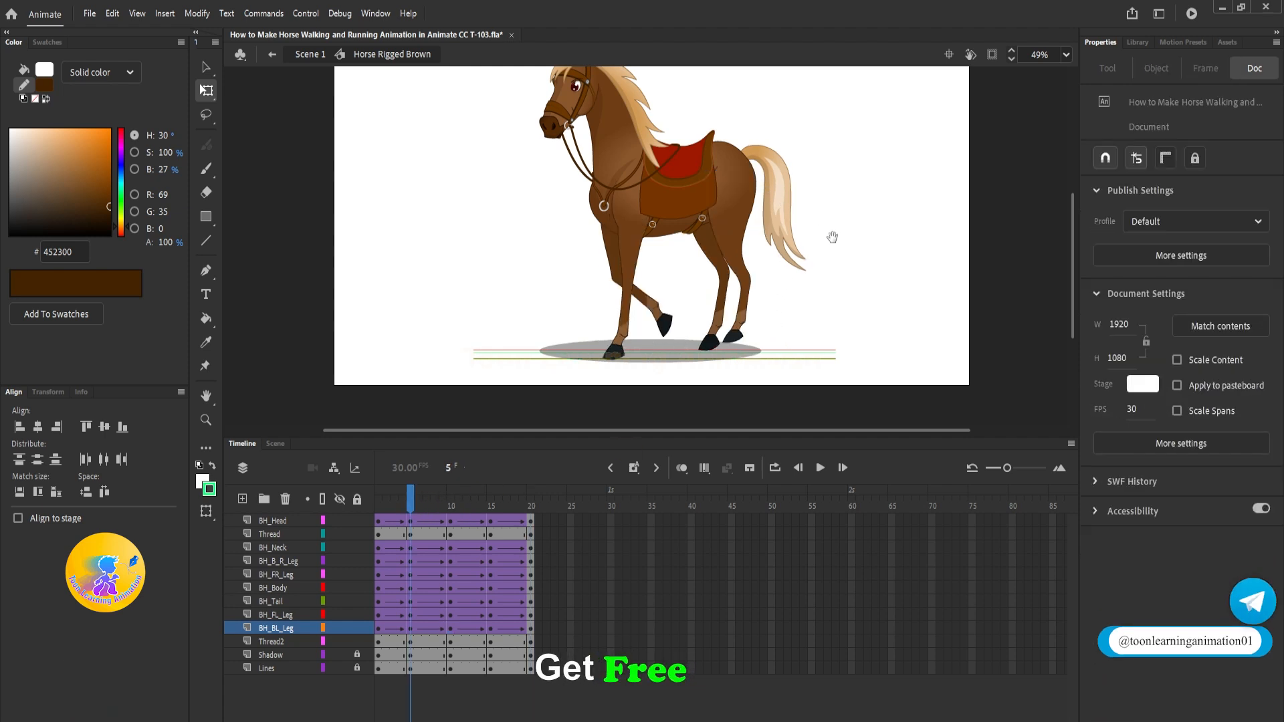
left_click_drag(831, 235, 877, 281)
scroll(812, 266, "up", 1)
mouse_move(412, 500)
left_mouse_down()
mouse_move(363, 502)
mouse_move(425, 517)
mouse_move(409, 516)
left_mouse_up()
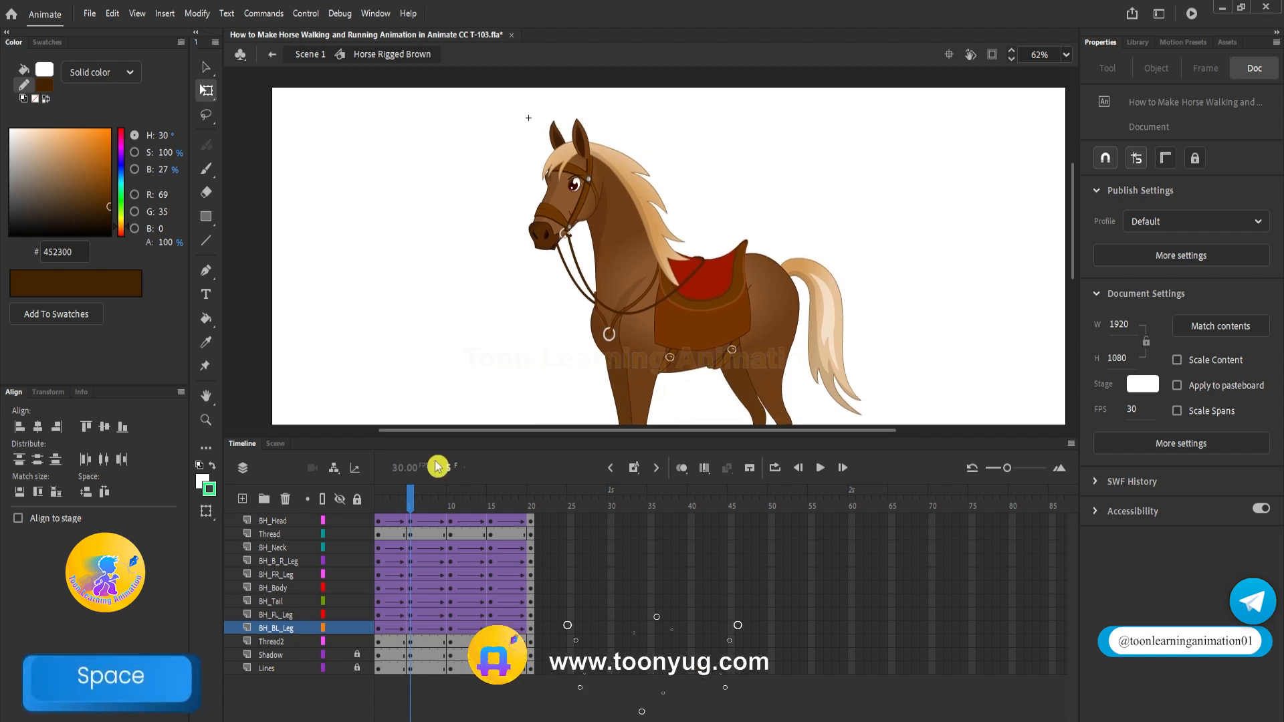
left_click_drag(533, 107, 553, 62)
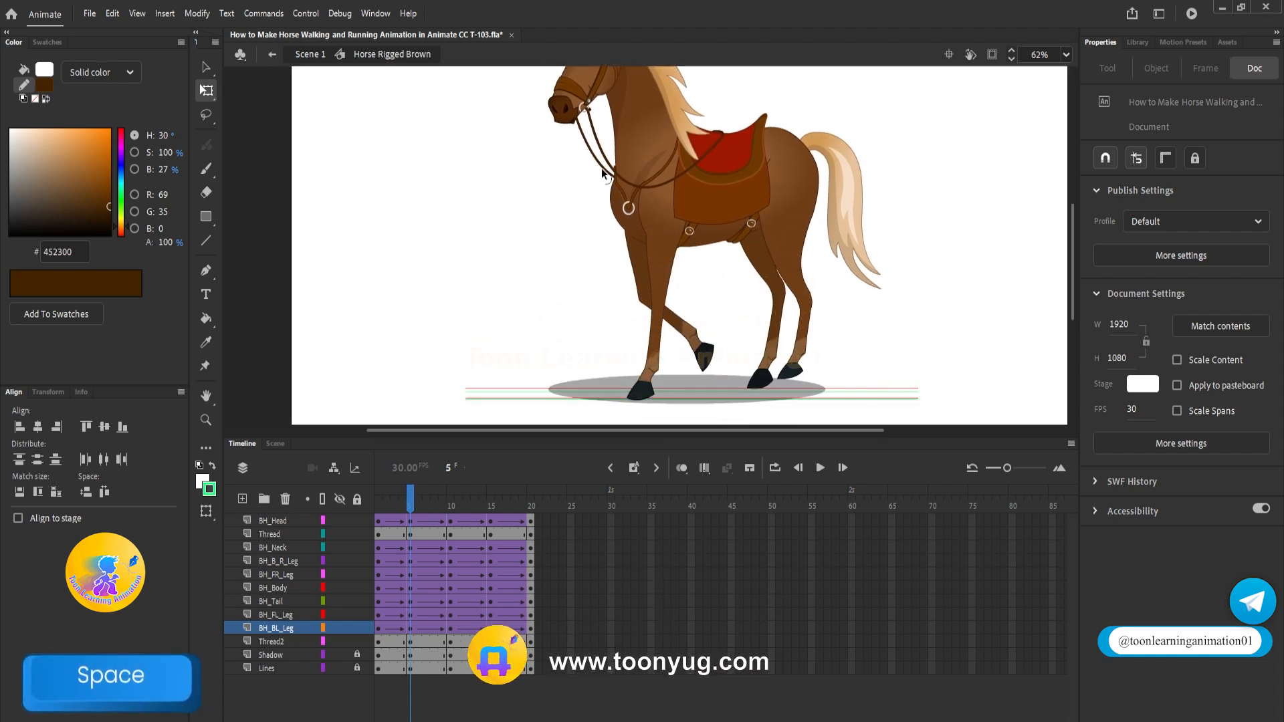
mouse_move(410, 508)
left_mouse_down()
mouse_move(367, 509)
mouse_move(425, 505)
mouse_move(410, 503)
left_mouse_up()
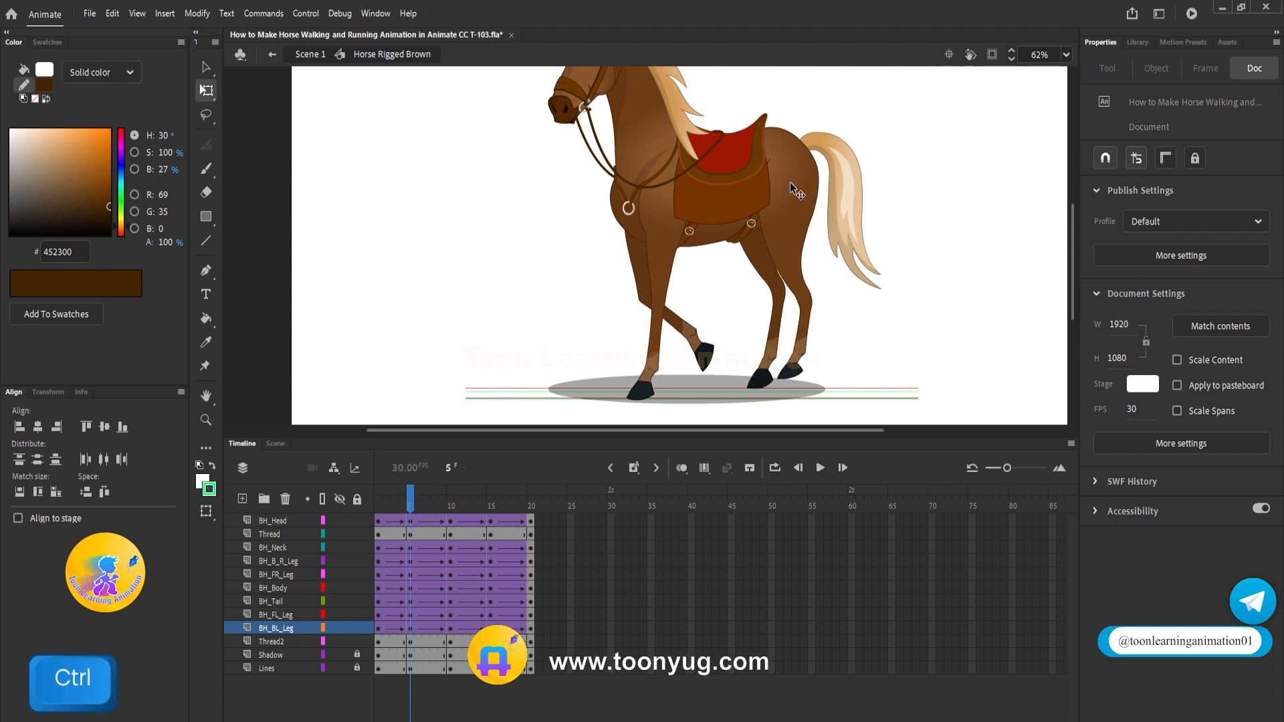
key("ctrl+a")
left_click_drag(857, 234, 850, 288)
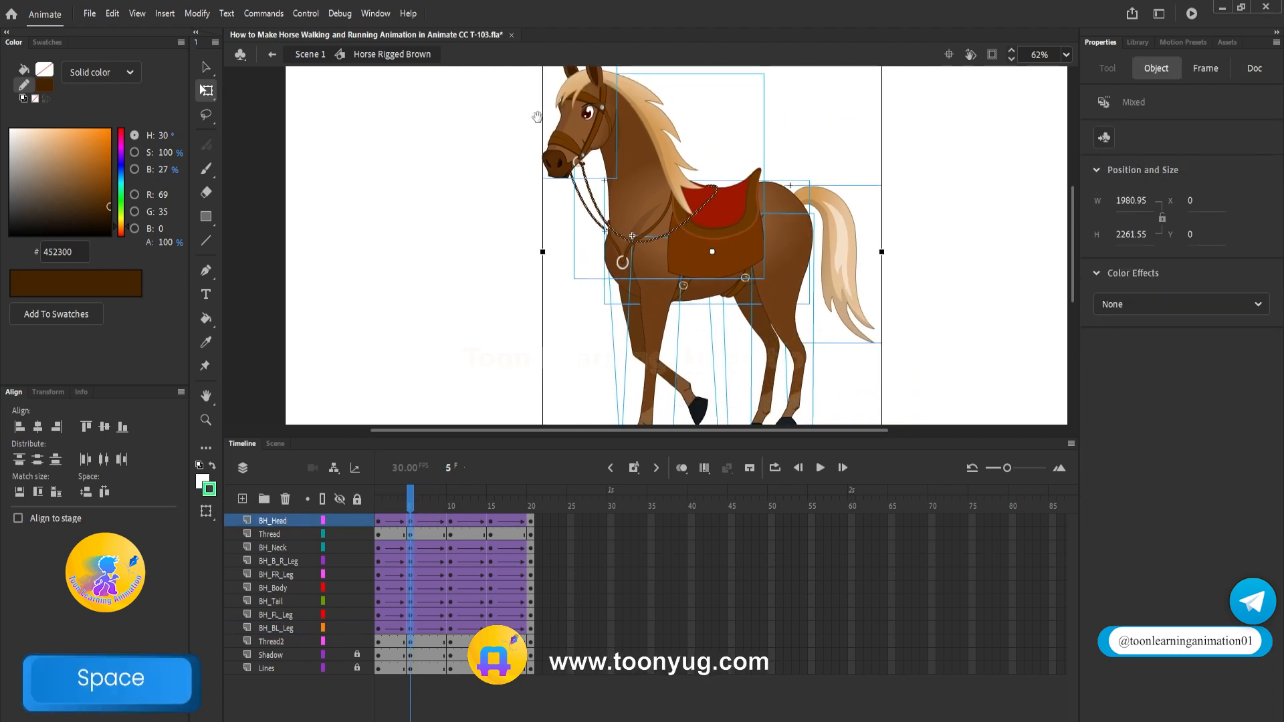
left_click_drag(757, 247, 769, 144)
scroll(779, 359, "up", 3)
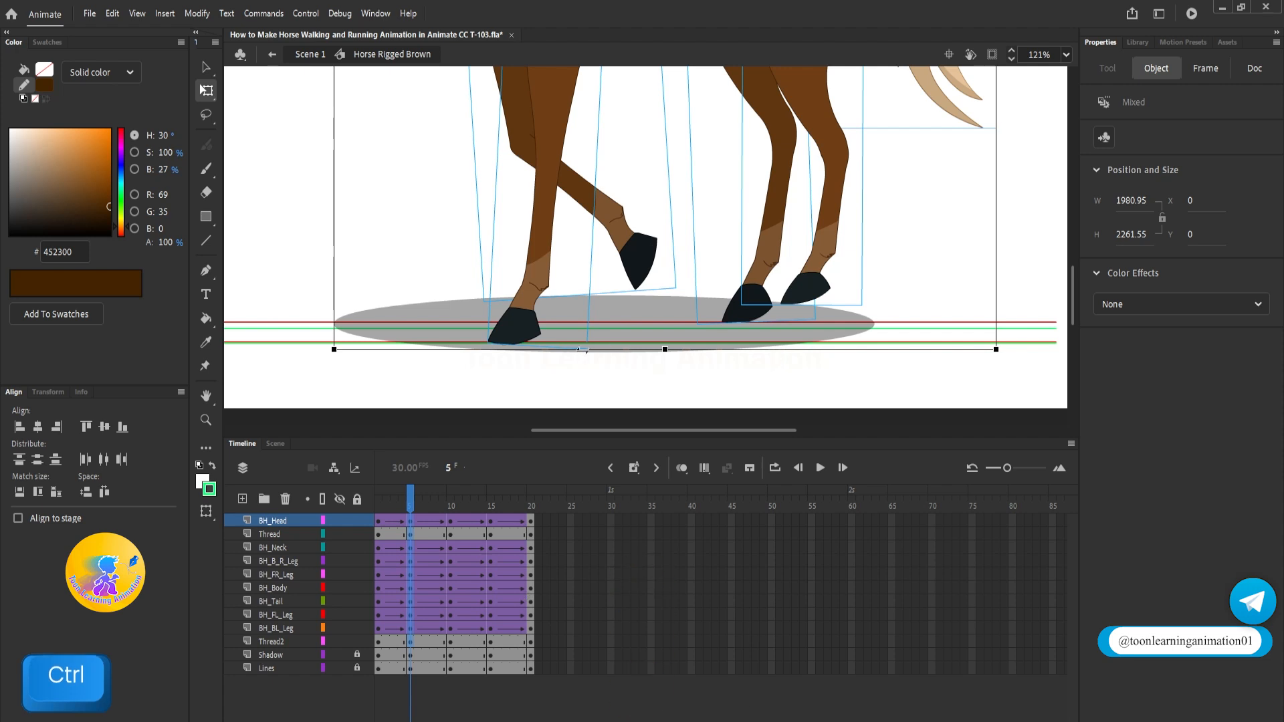
left_click(542, 336, "shift")
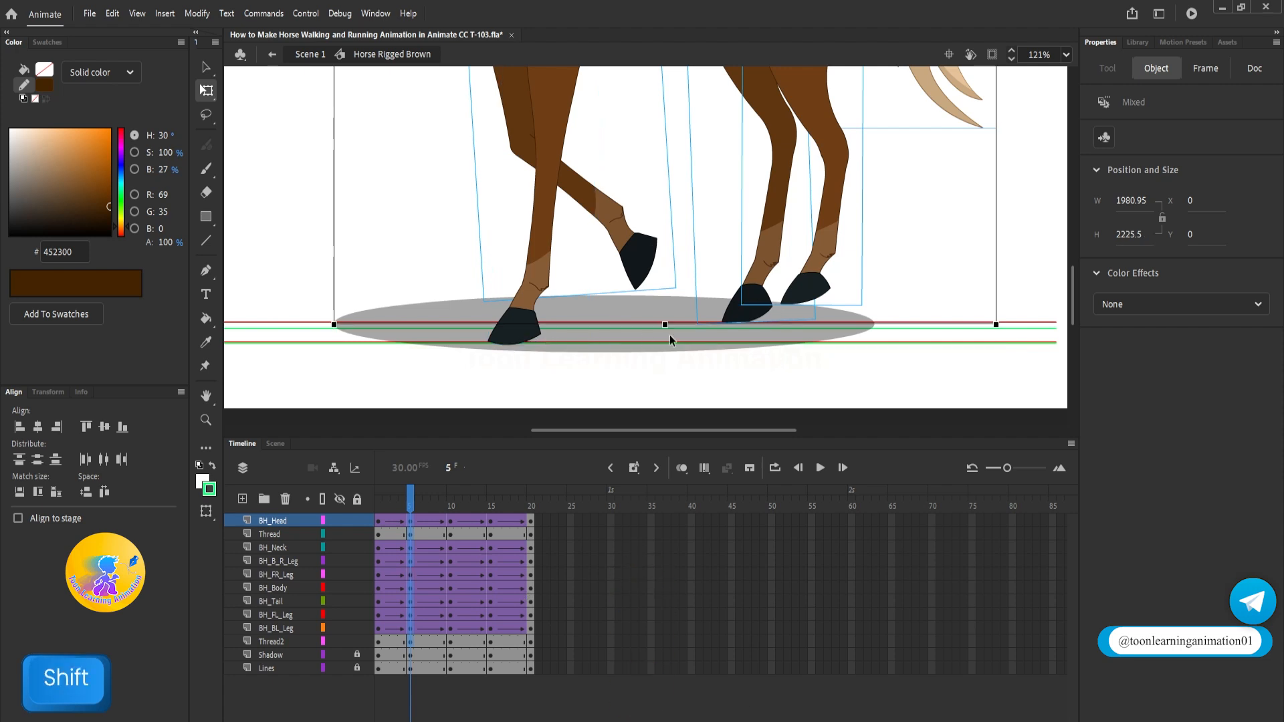
left_click(749, 306, "shift")
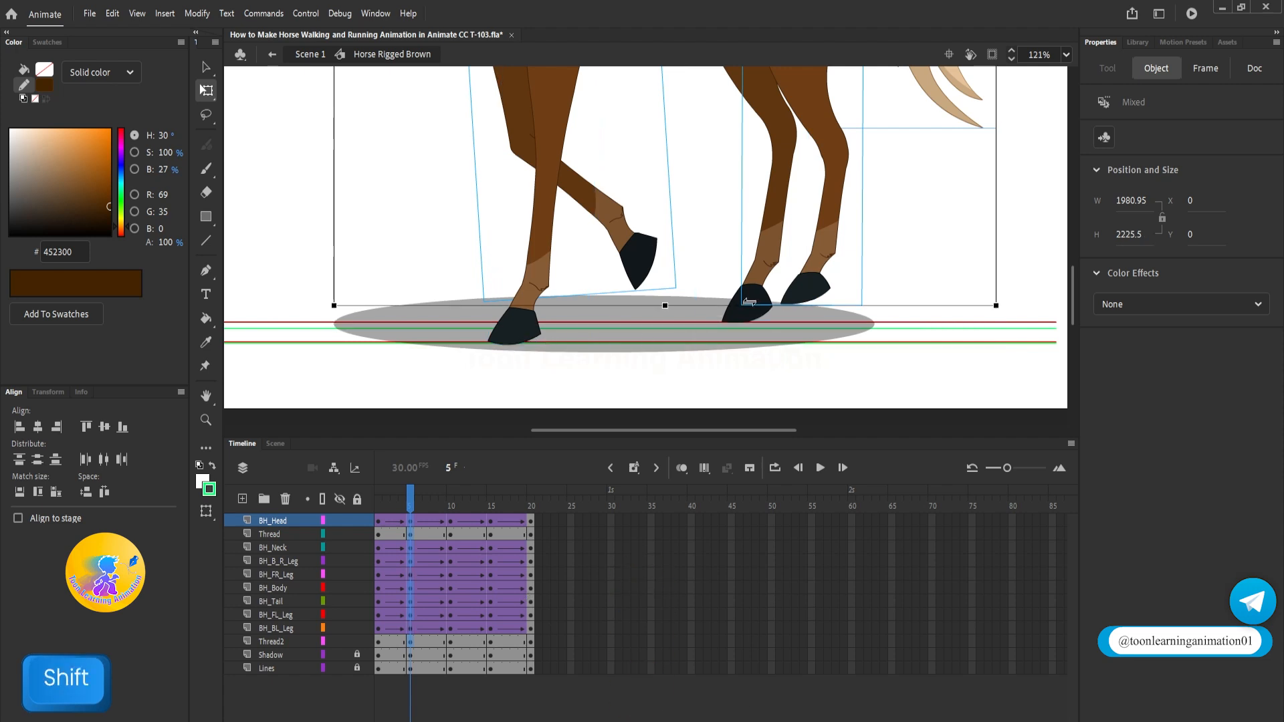
key("shift+Up")
key("shift+Up")
key("shift+Up")
key("shift+Up")
key("shift+Down")
key("shift+Down")
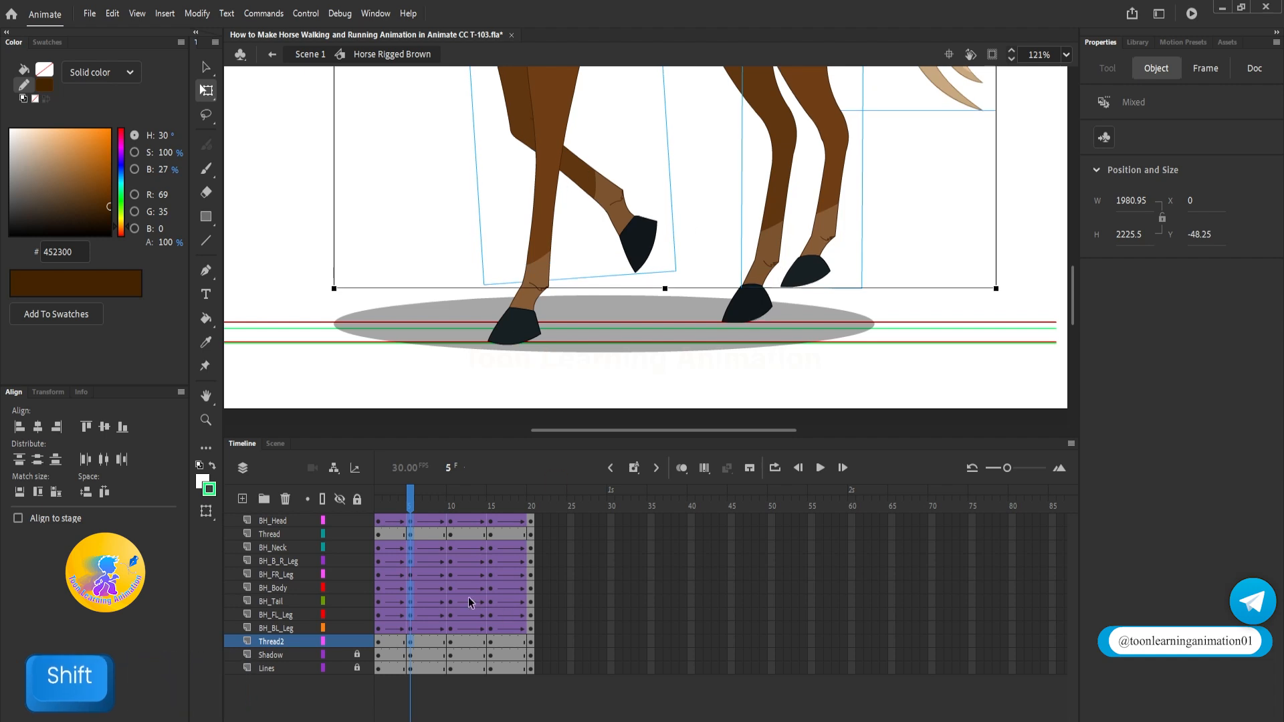
At frame 15, raise every part except the planted far front and near back legs to Y -48.25, and scrub back to frame 1
left_click(490, 503)
left_click(682, 170)
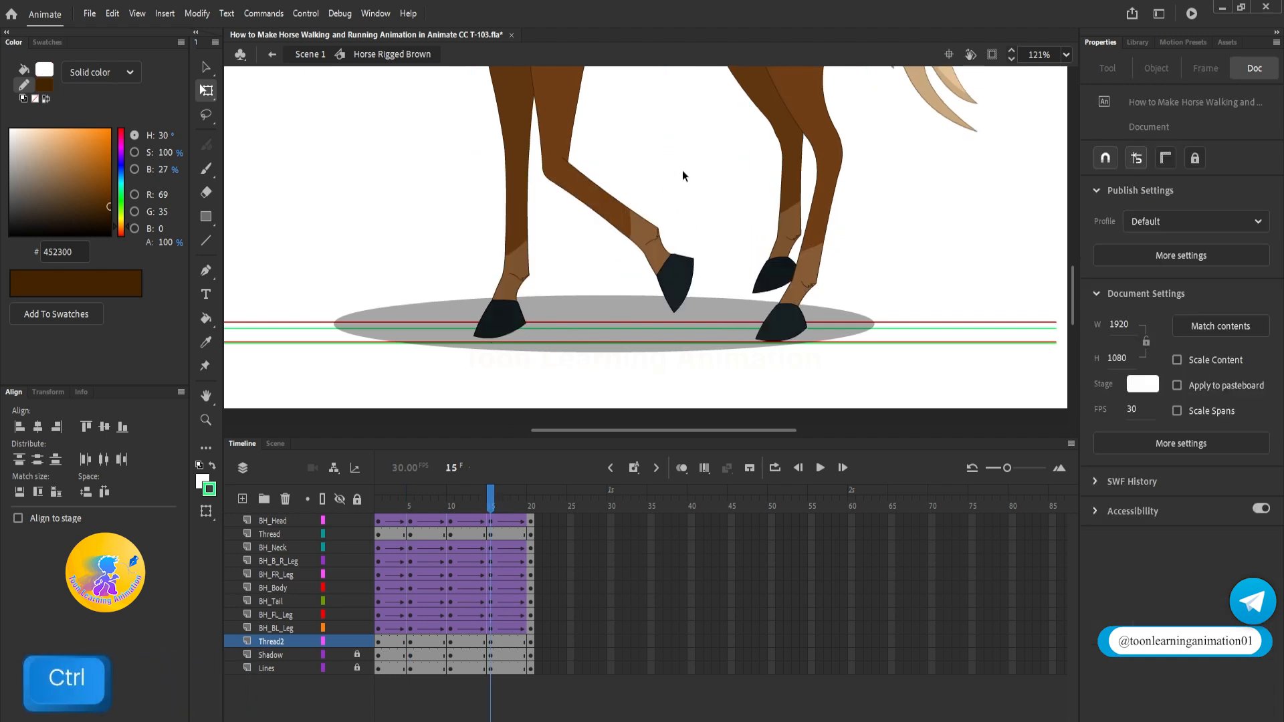
key("ctrl+a")
left_click(514, 315, "shift")
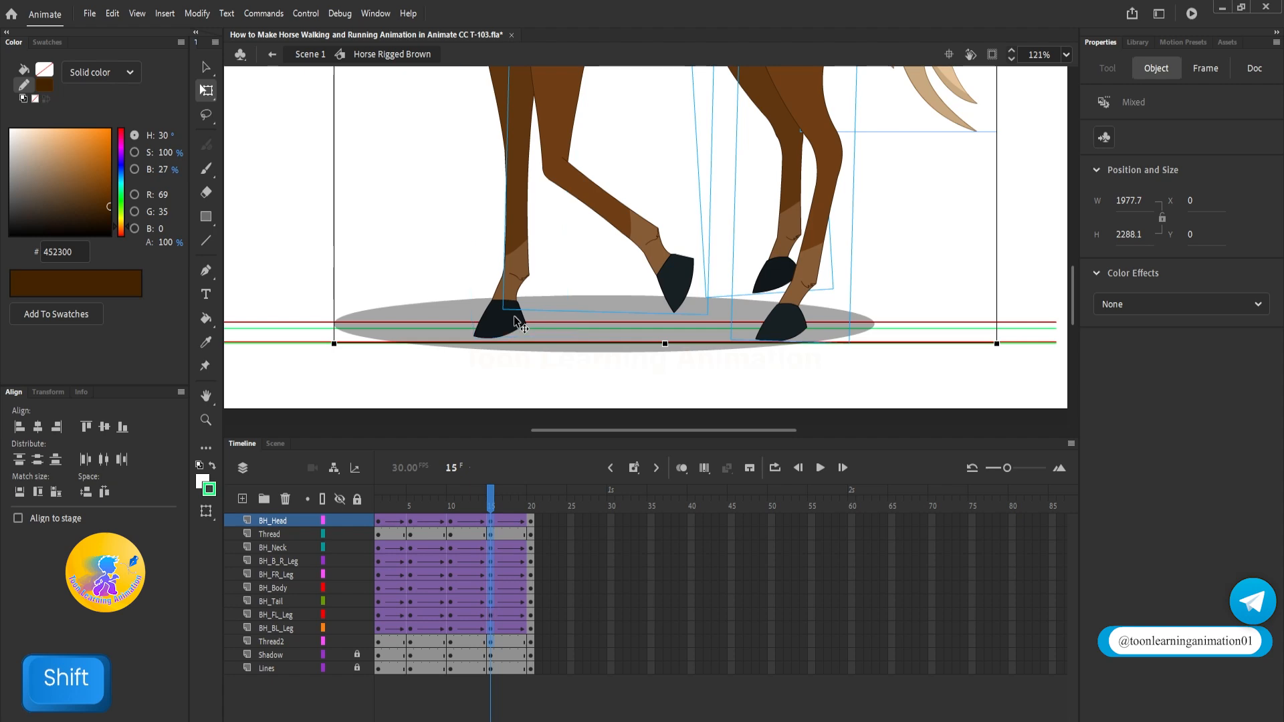
left_click(794, 326, "shift")
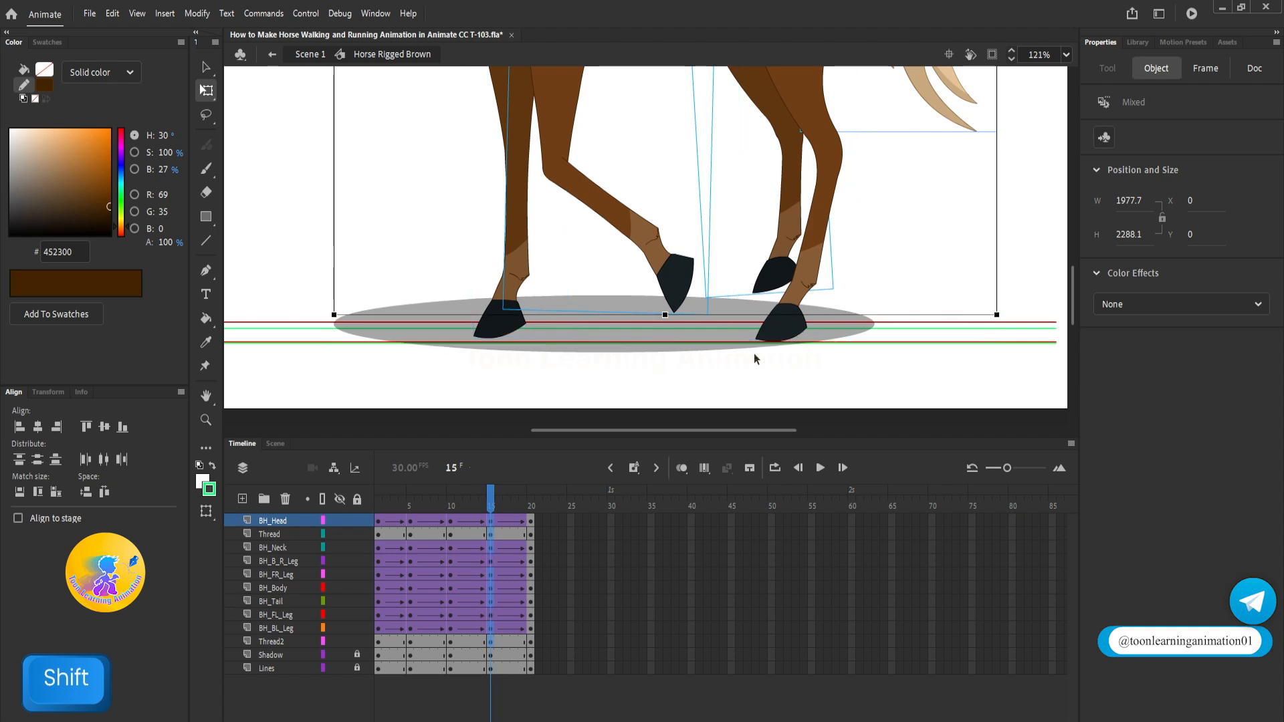
key("shift+Up")
key("shift+Up")
scroll(707, 246, "down", 4)
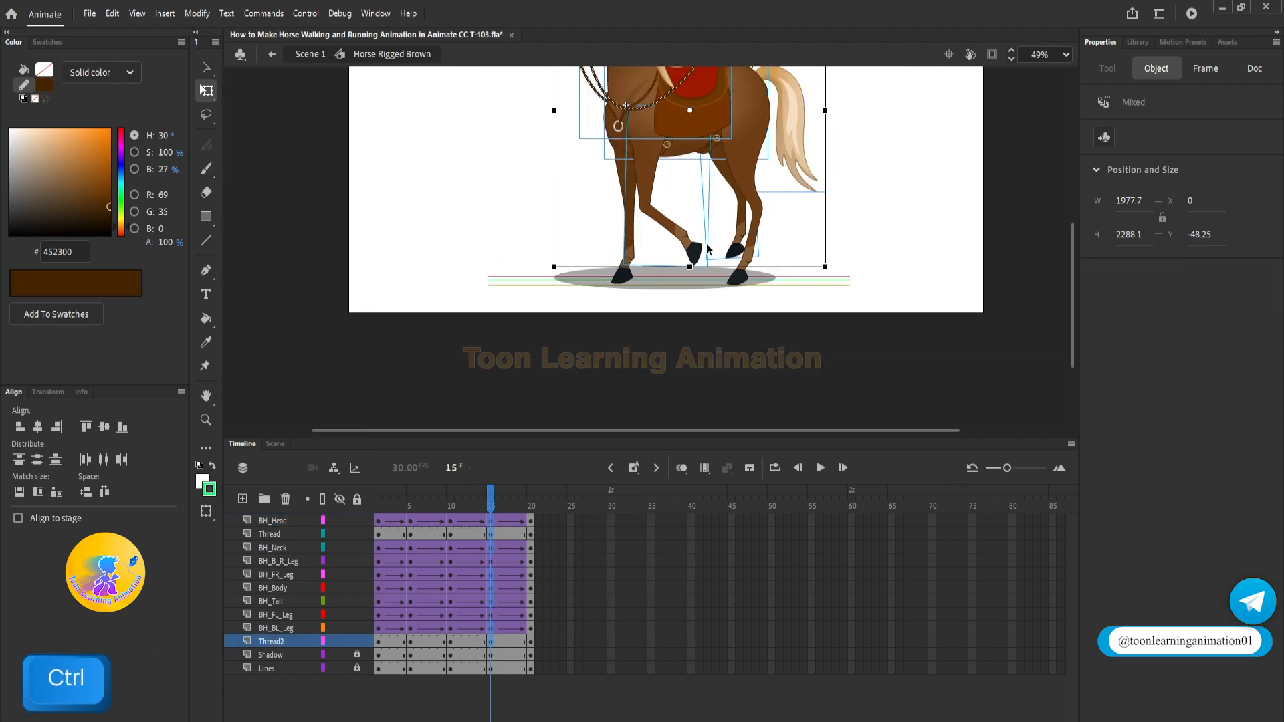
left_click_drag(931, 188, 909, 288)
scroll(776, 265, "down", 1)
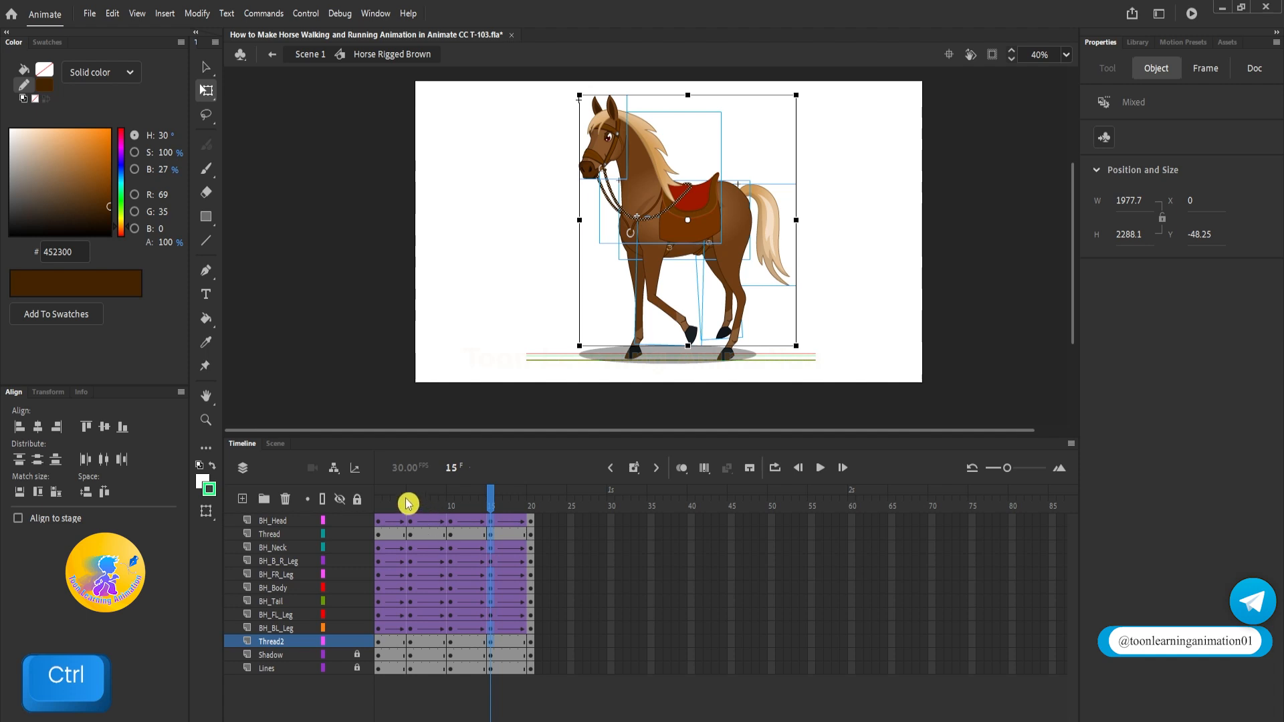
left_click_drag(407, 503, 379, 530)
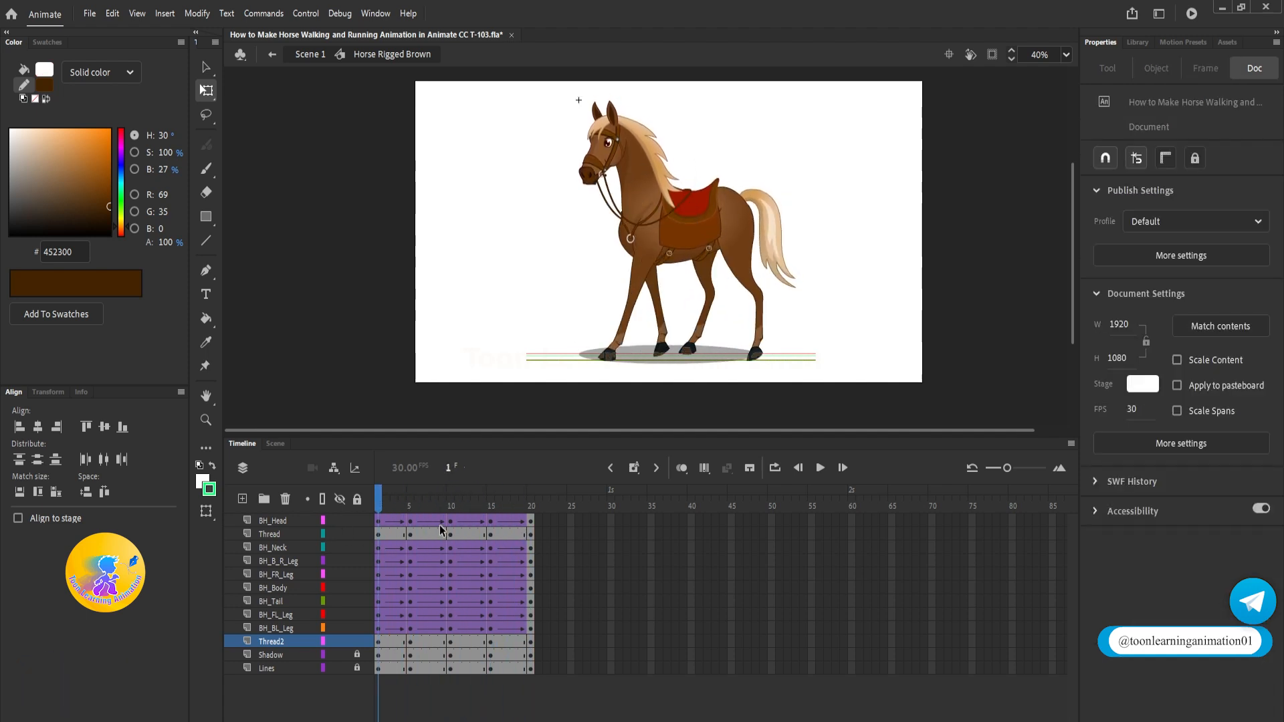
Create shape tweens across the keyframes of the Thread and Thread2 rein layers
left_click(398, 536)
right_click(395, 533)
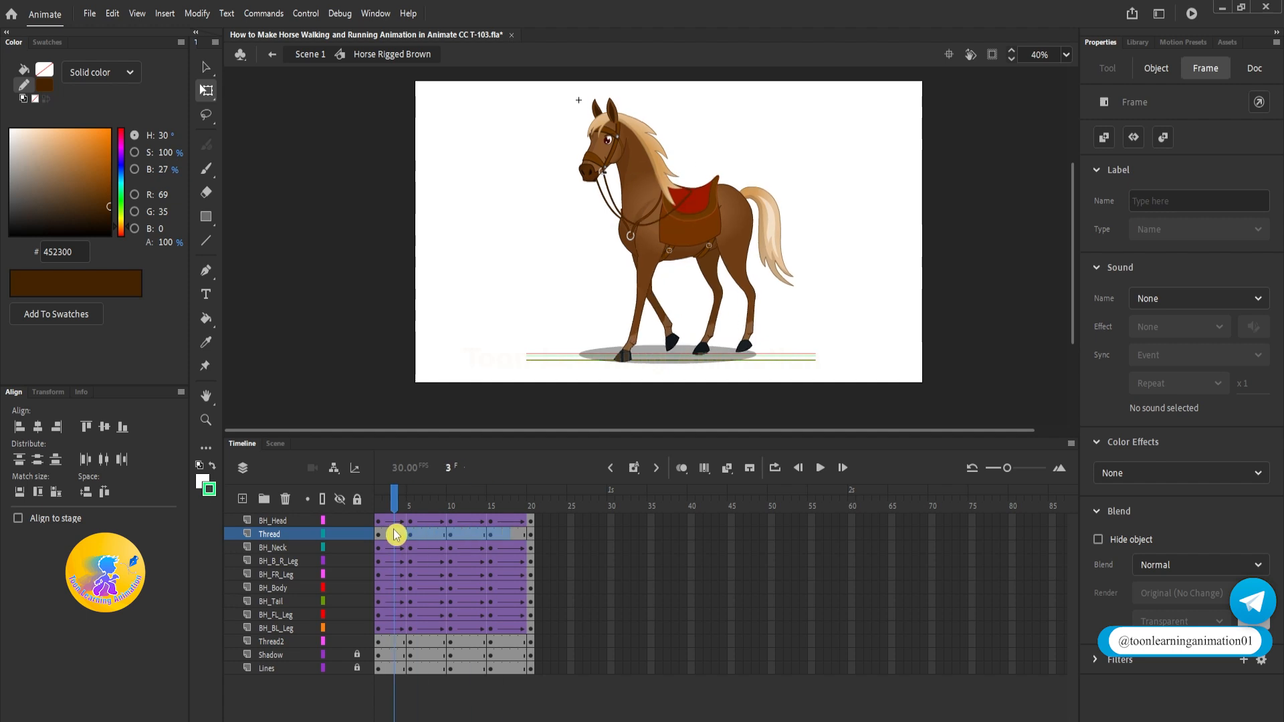
left_click(459, 151)
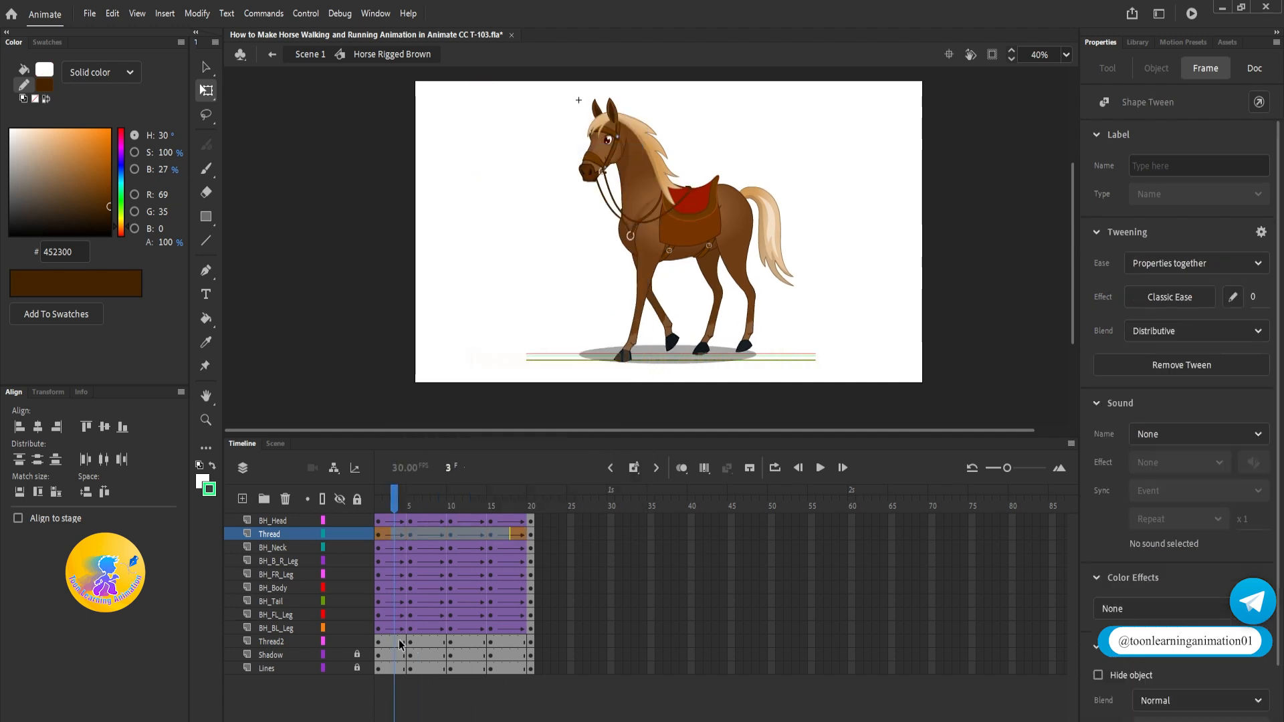
left_click(498, 643)
right_click(499, 643)
left_click(559, 260)
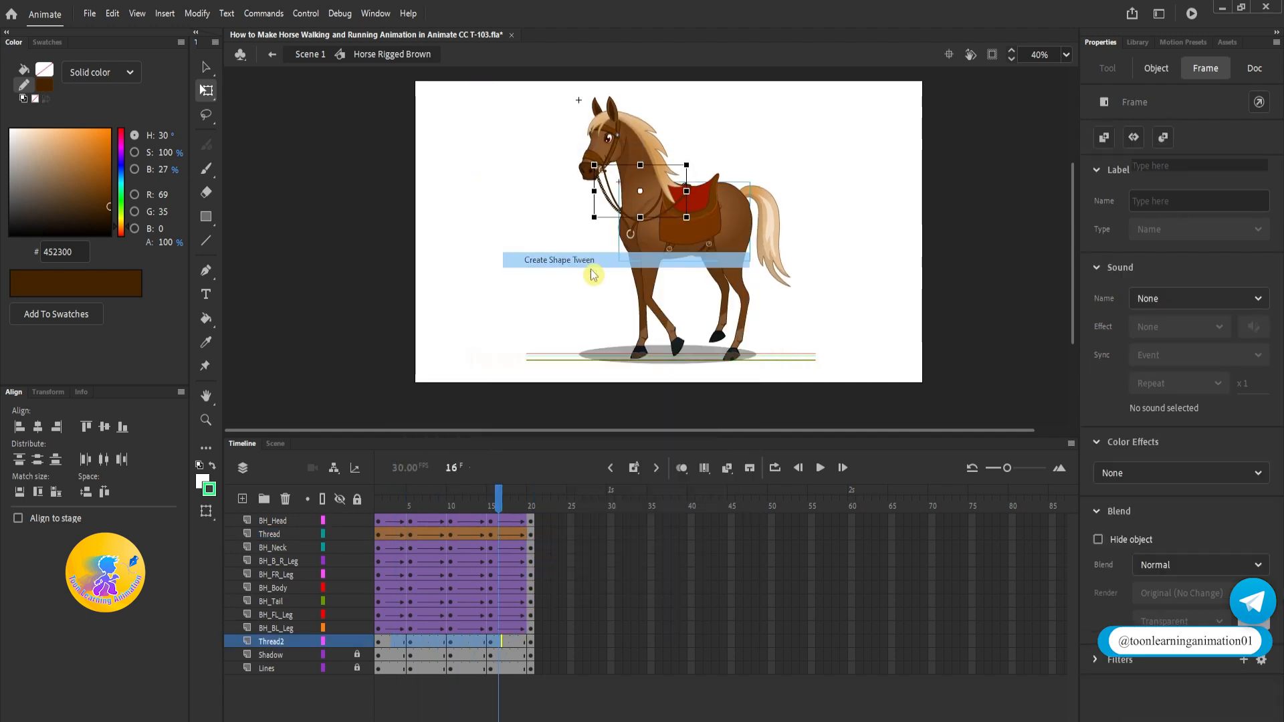
Scrub and play the walk cycle to check the body bounce and rein motion
left_click_drag(408, 511, 474, 511)
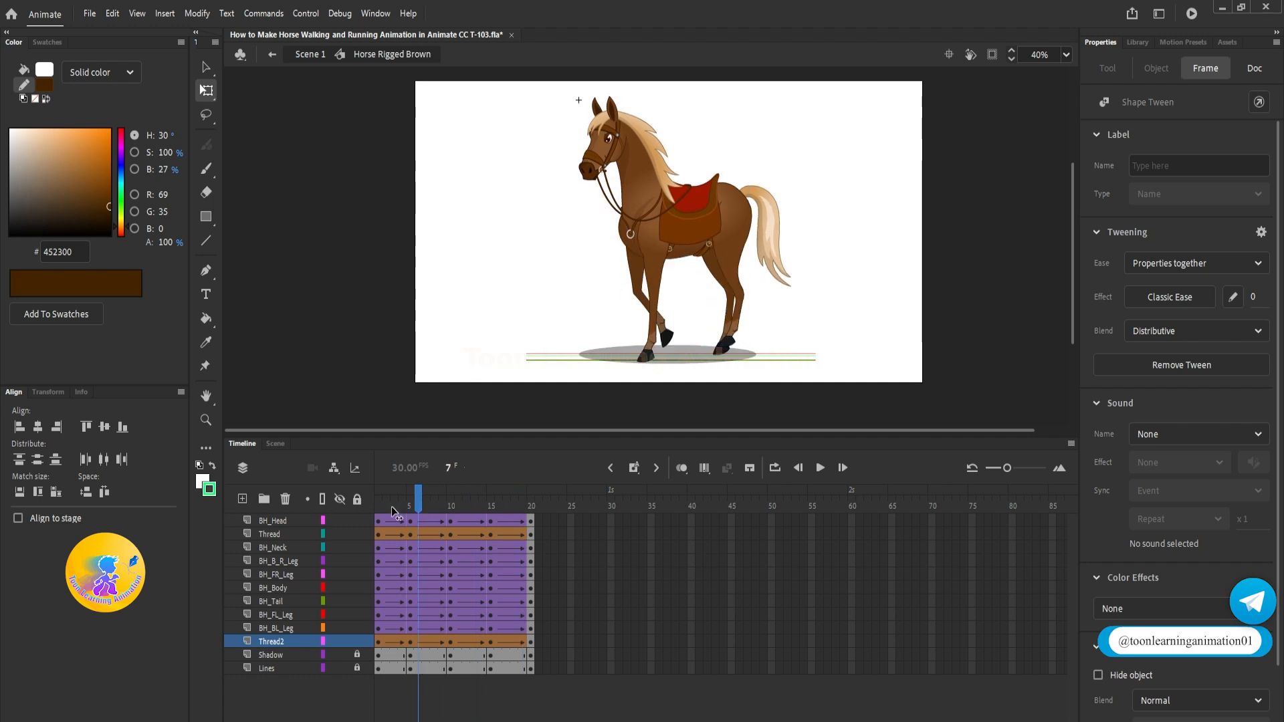
left_click(946, 135)
key("Return")
At frame 5, stretch the top of the near front leg upward to a height of about 1239 px
scroll(606, 133, "up", 2)
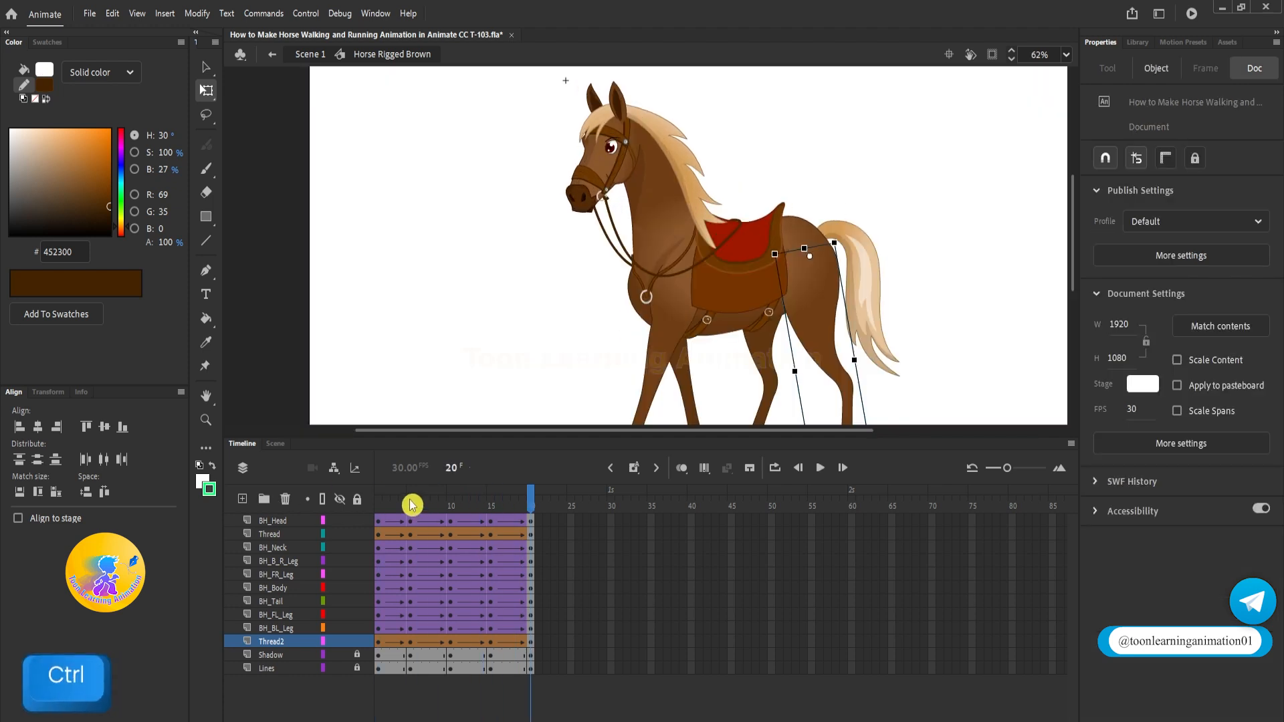
left_click(411, 505)
left_click(649, 269)
scroll(649, 267, "down", 1)
scroll(649, 268, "up", 2)
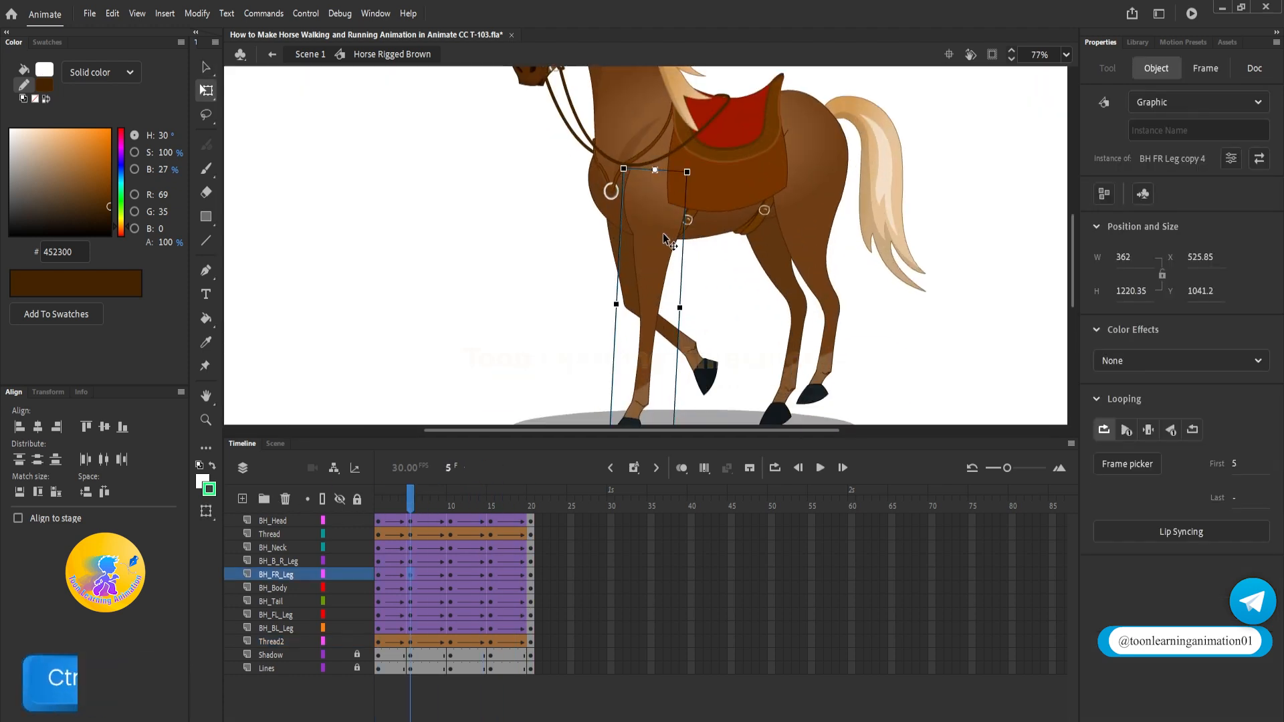
scroll(652, 204, "up", 3)
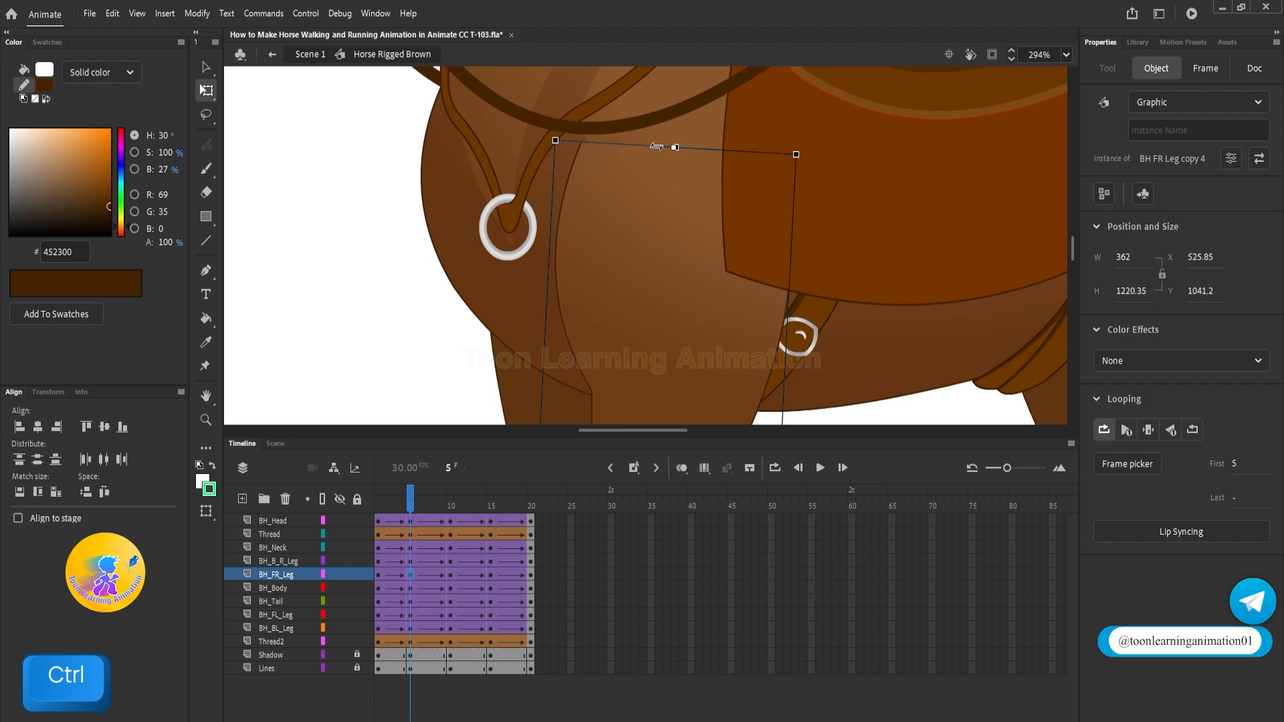
scroll(658, 142, "up", 2)
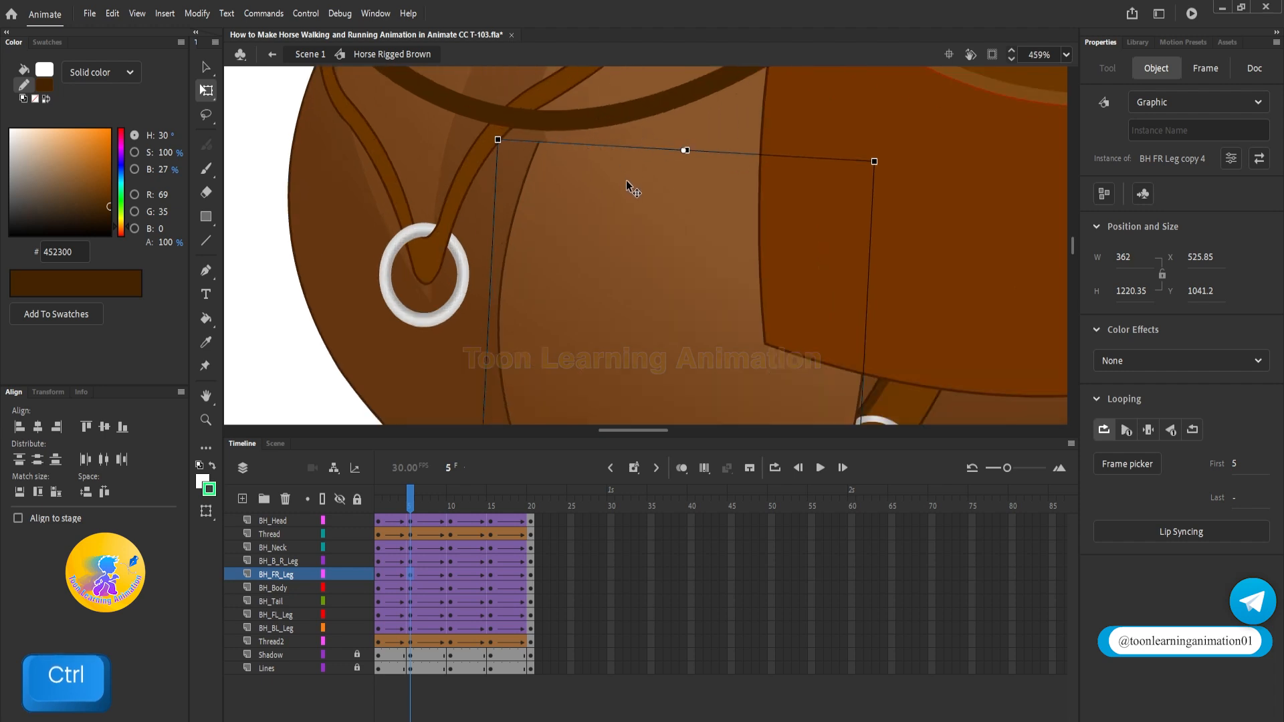
left_click_drag(685, 150, 692, 128)
scroll(693, 128, "down", 5)
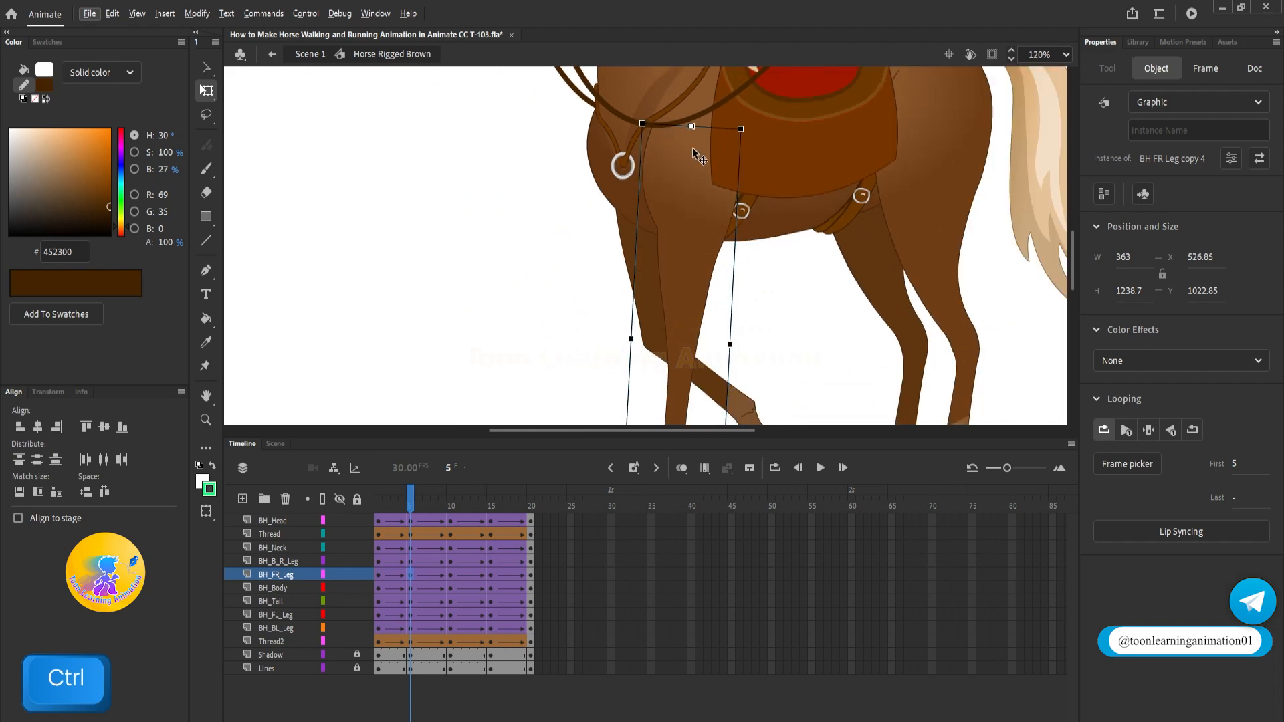
At frame 5, stretch the top of the far back leg upward to meet the raised body
left_click(882, 288)
left_click_drag(998, 295, 906, 345)
key("alt")
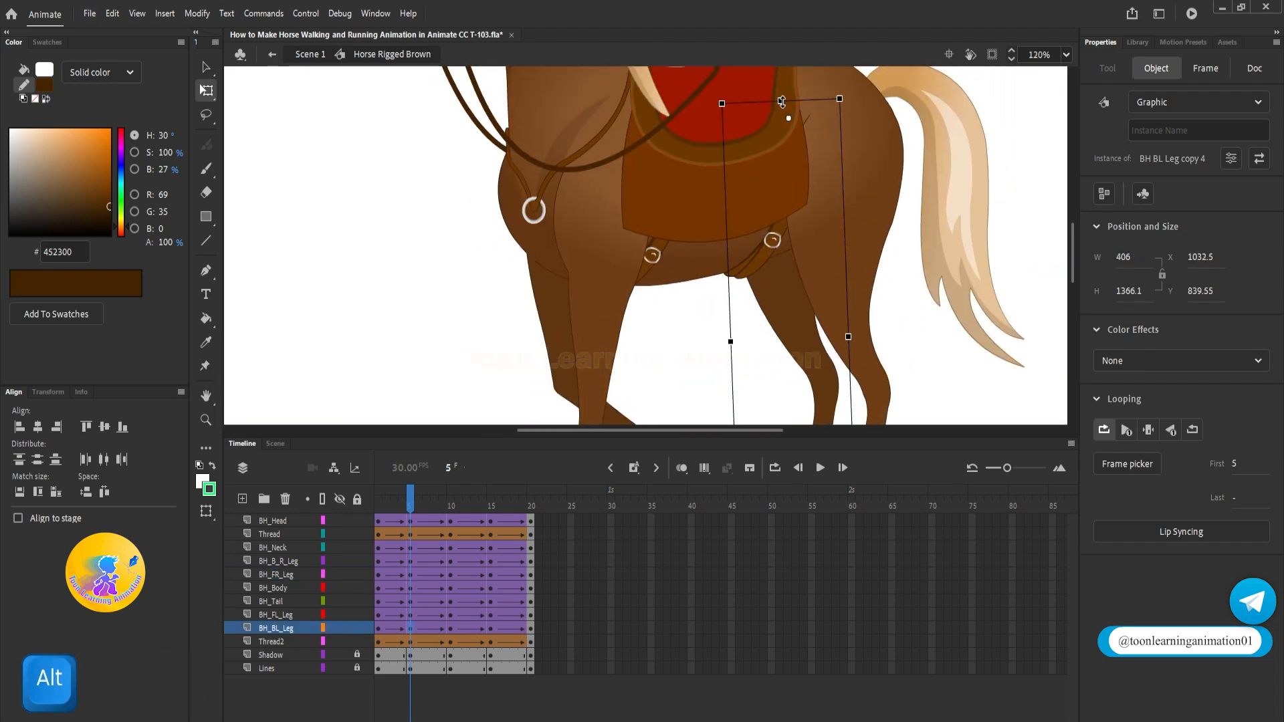
At frame 15, stretch the top of the far front leg upward to a height of about 1292 px
left_click(491, 502)
left_click(539, 303)
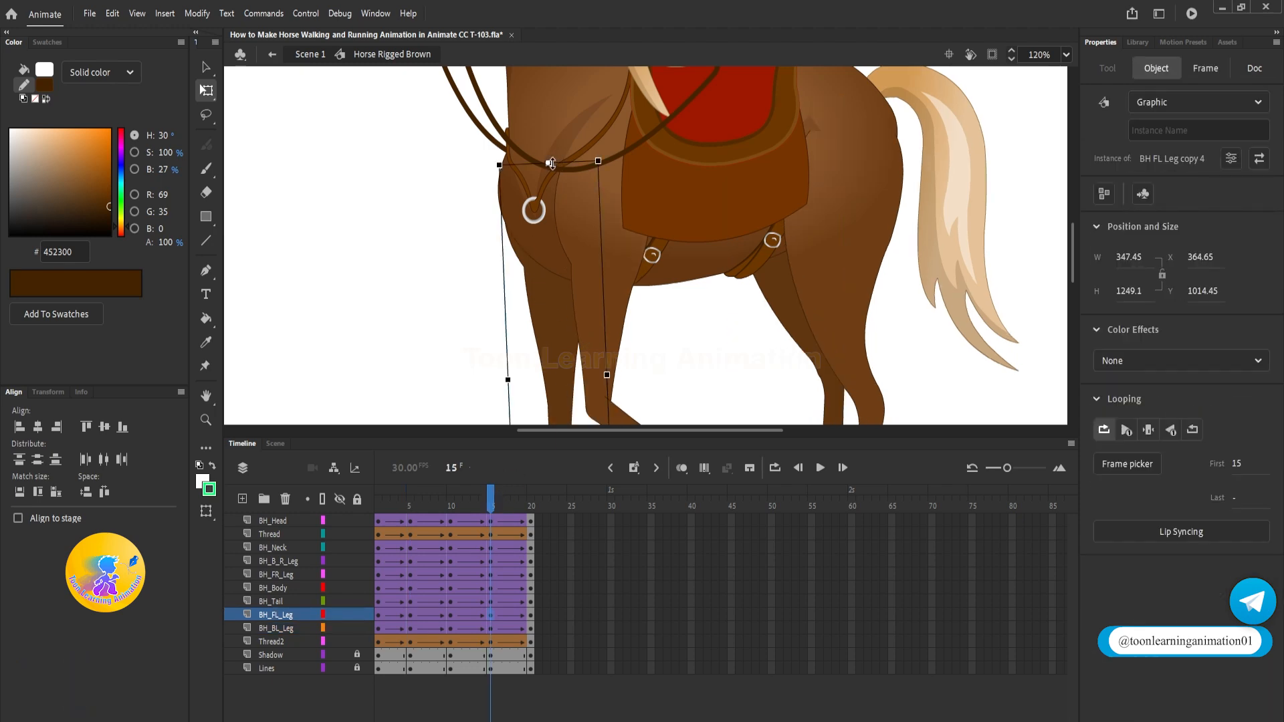
scroll(552, 162, "up", 3)
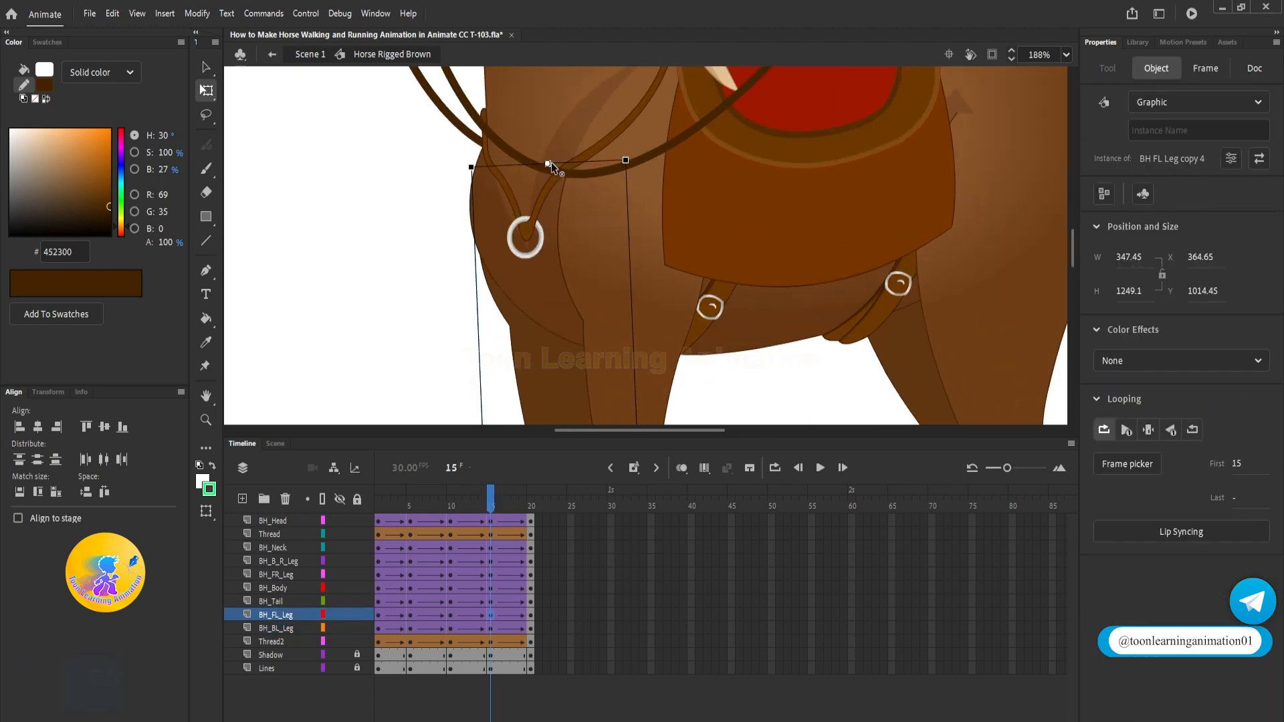
key("alt")
left_click_drag(550, 163, 556, 141)
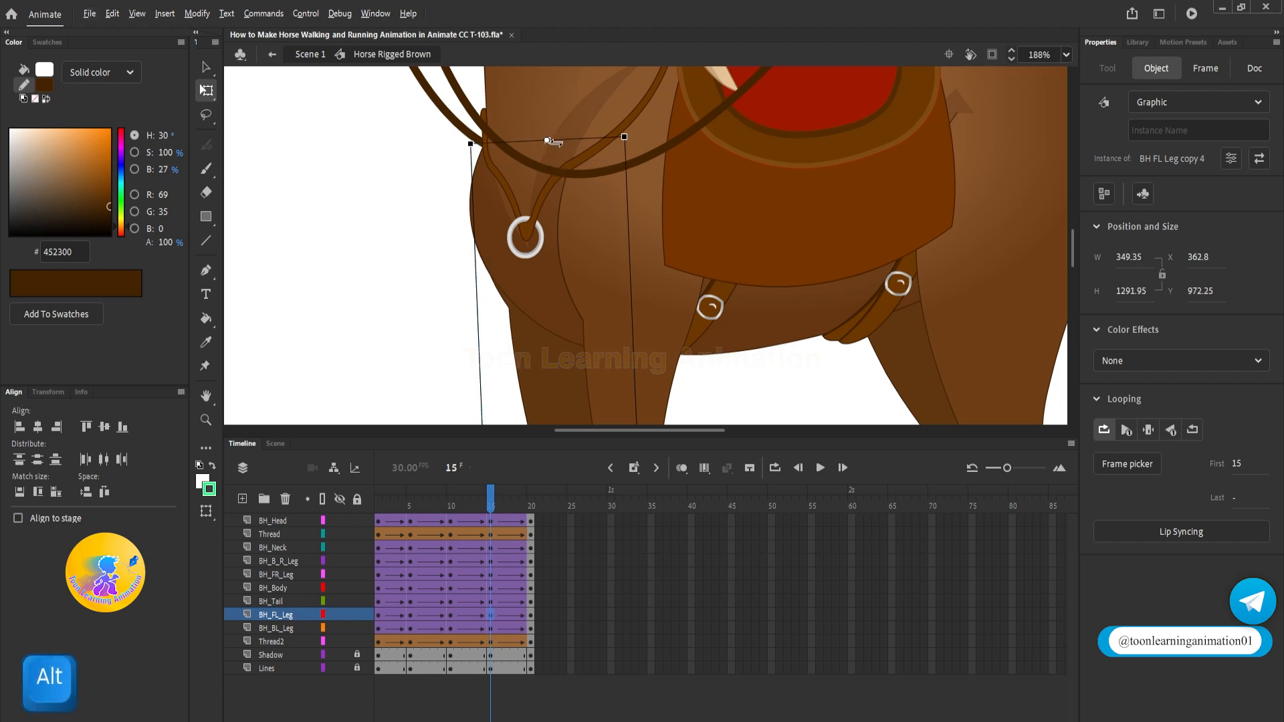
At frame 15, stretch the top of the near back leg upward to a height of about 1355 px
scroll(550, 141, "down", 5)
left_click(728, 271)
scroll(738, 144, "up", 5)
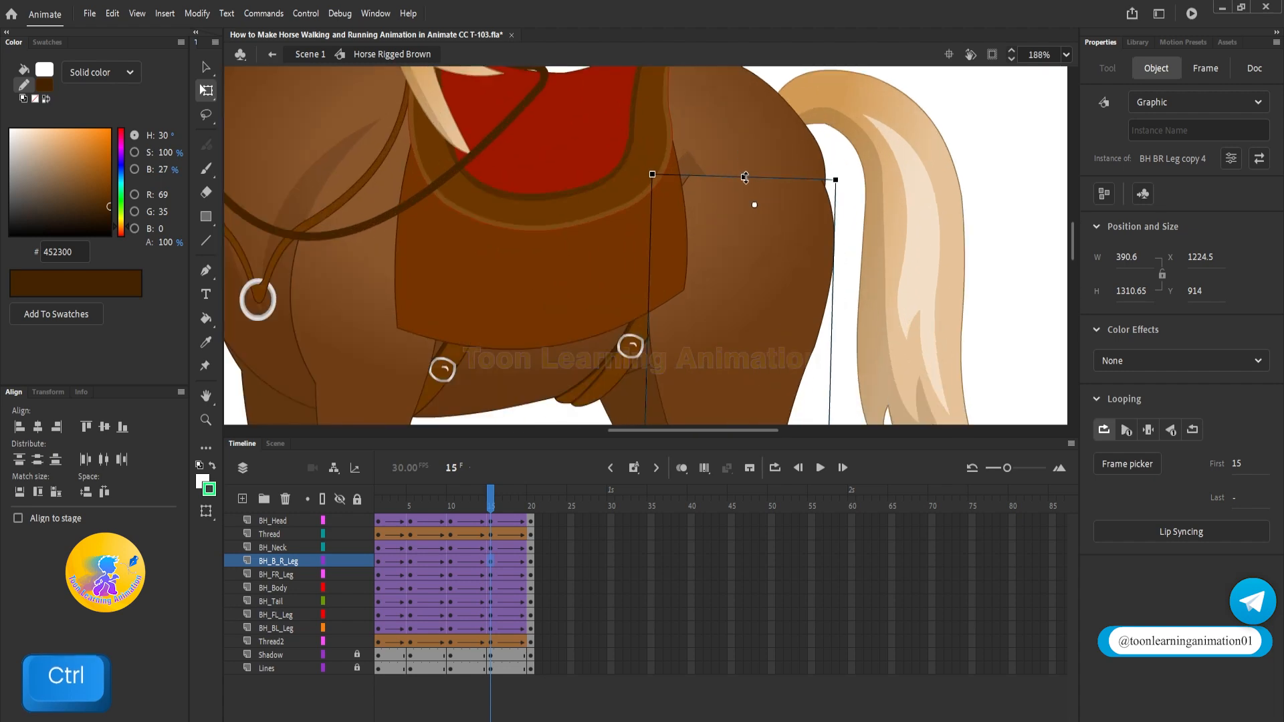
scroll(744, 154, "down", 5)
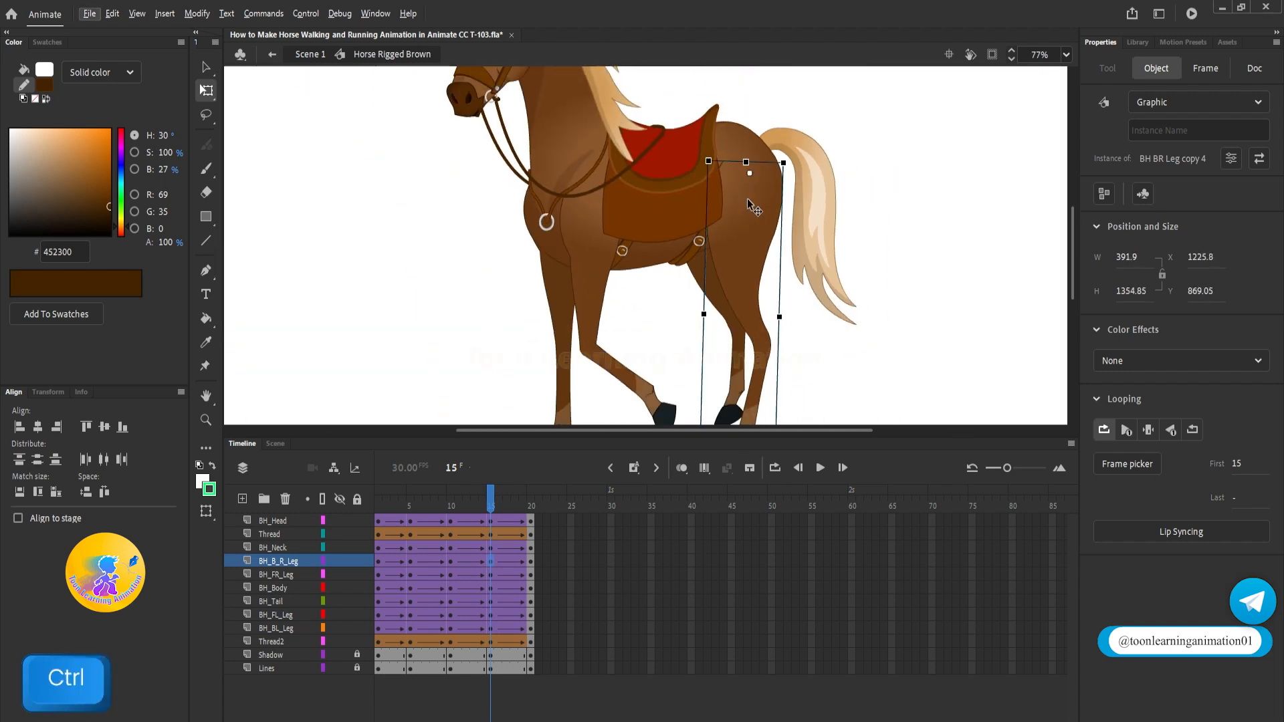
At frame 5, rotate the horse's head slightly so the muzzle tips down toward the chest
left_click_drag(434, 511, 410, 511)
key("space")
left_click_drag(839, 169, 943, 295)
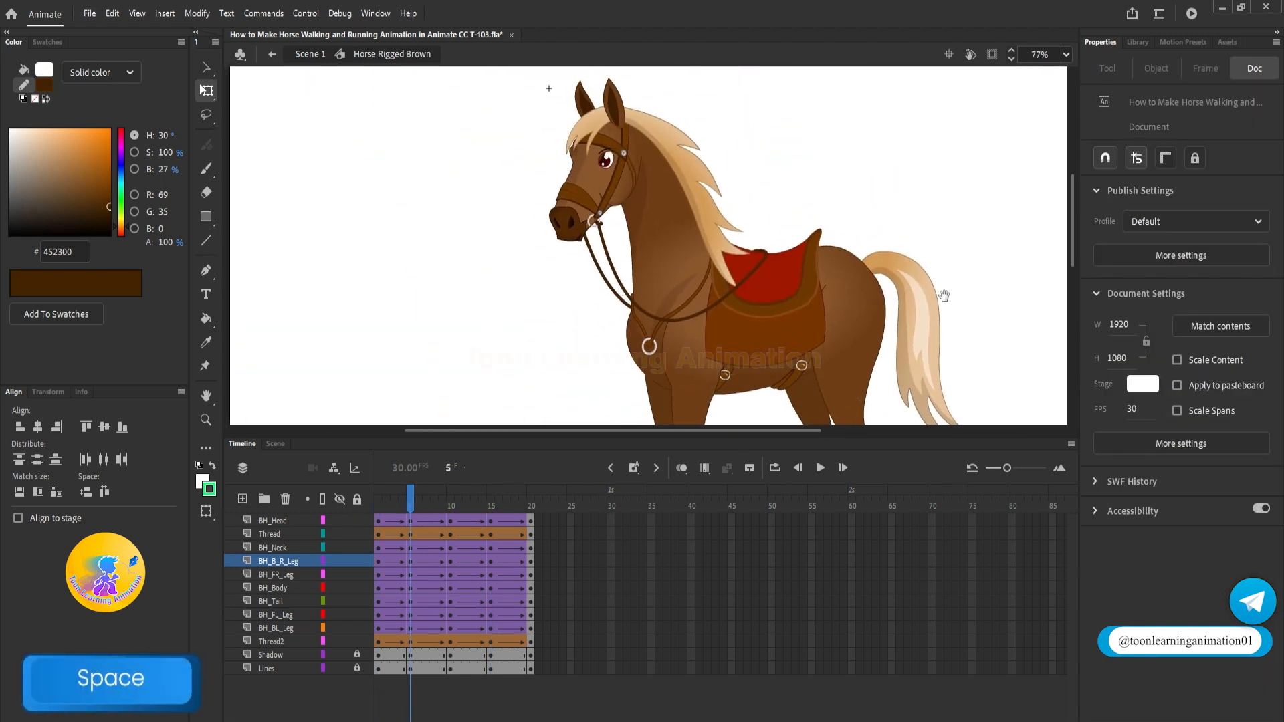
left_click(558, 198)
scroll(607, 222, "up", 2)
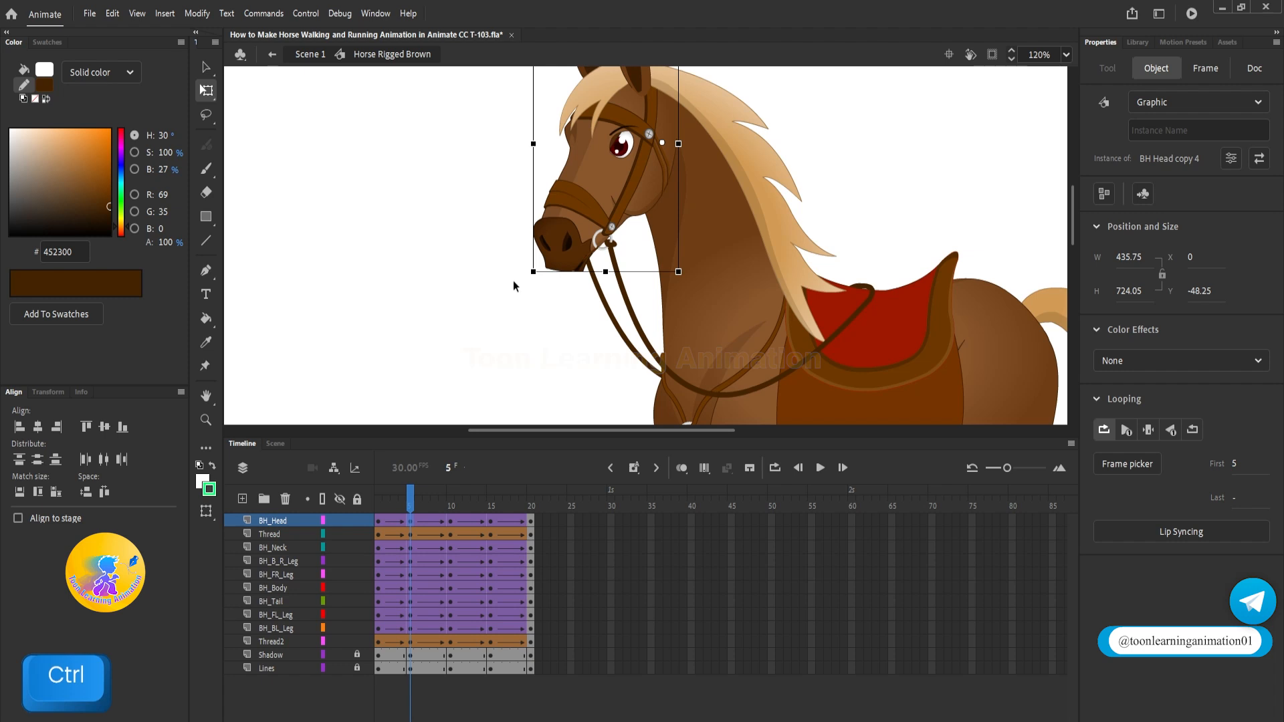
left_click_drag(522, 275, 542, 287)
At frame 15, rotate the horse's head slightly so the muzzle dips toward the chest
left_click_drag(411, 503, 410, 533)
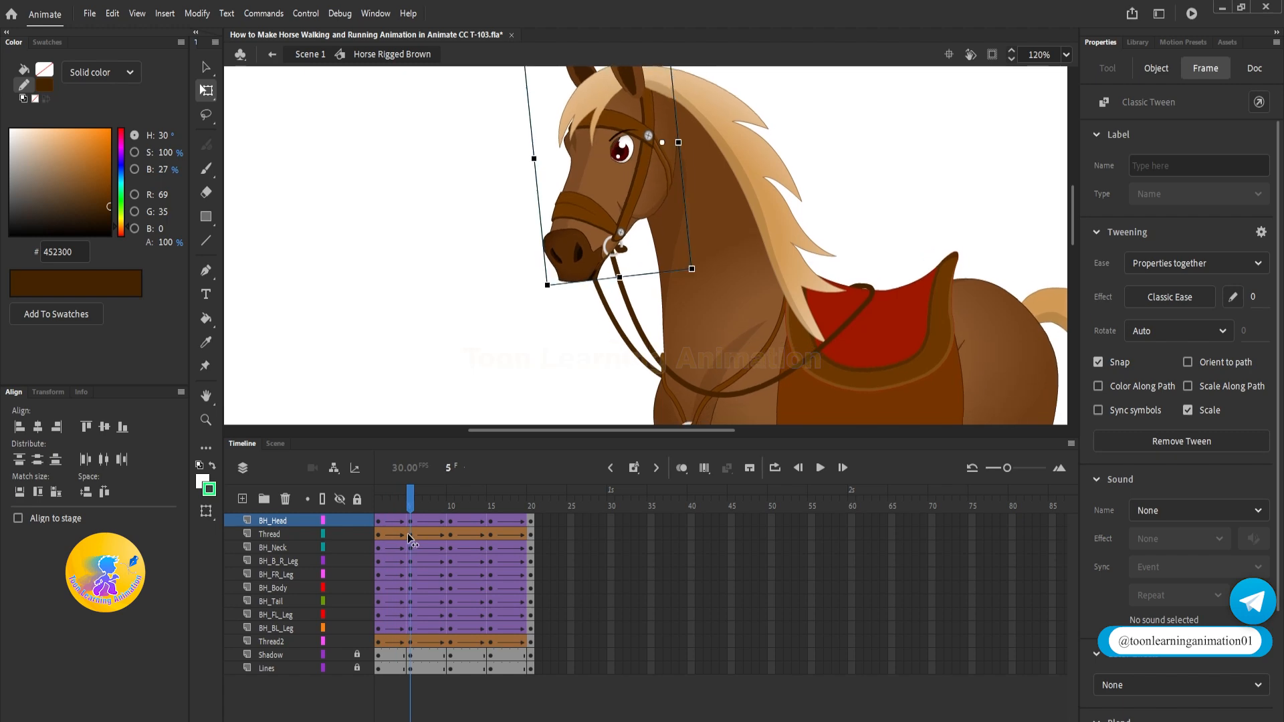
left_click(373, 537)
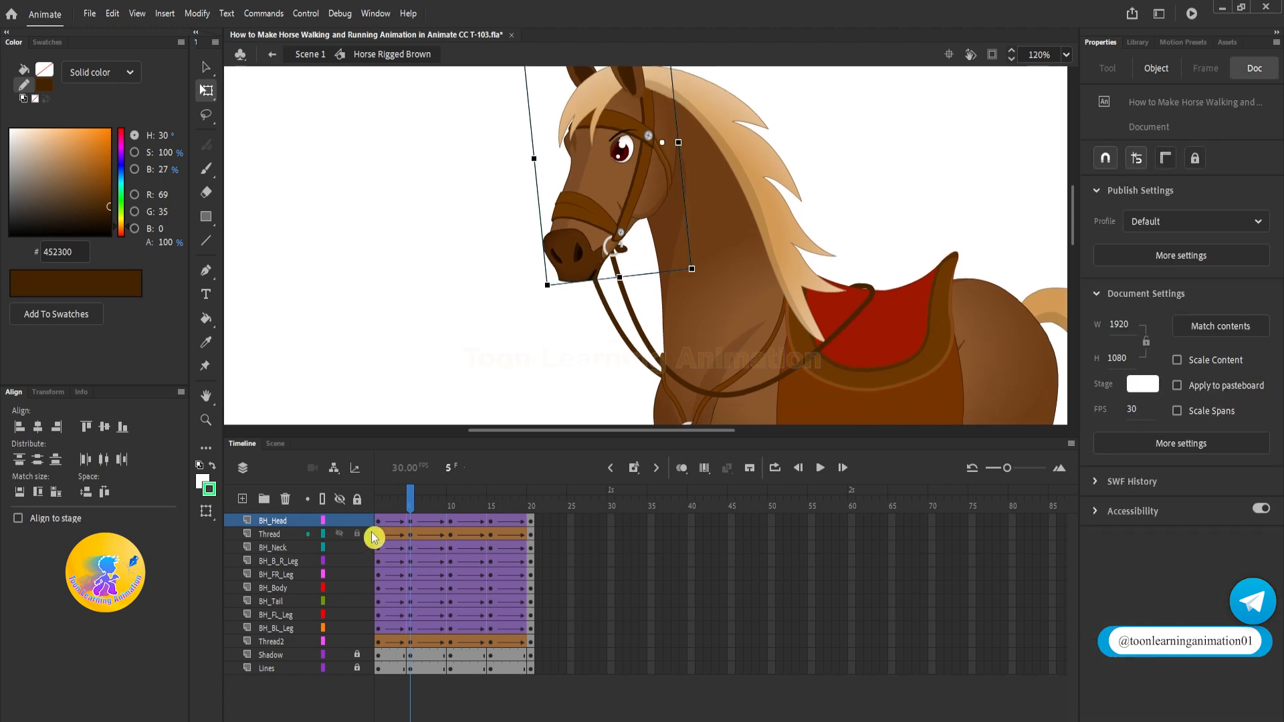
left_click(492, 507)
left_click(545, 258)
left_click_drag(527, 270, 536, 278)
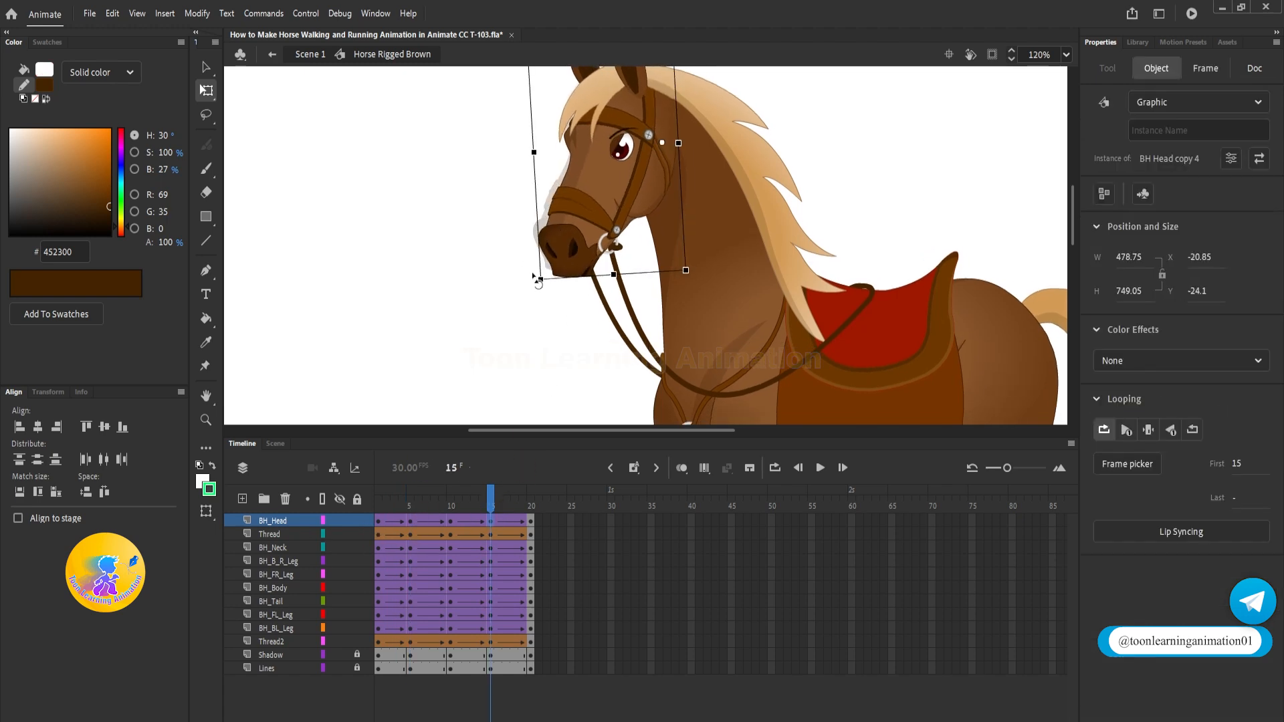
Play back the whole walk cycle from frame 1 to check the head nods
left_click_drag(409, 505, 377, 518)
scroll(503, 256, "down", 3)
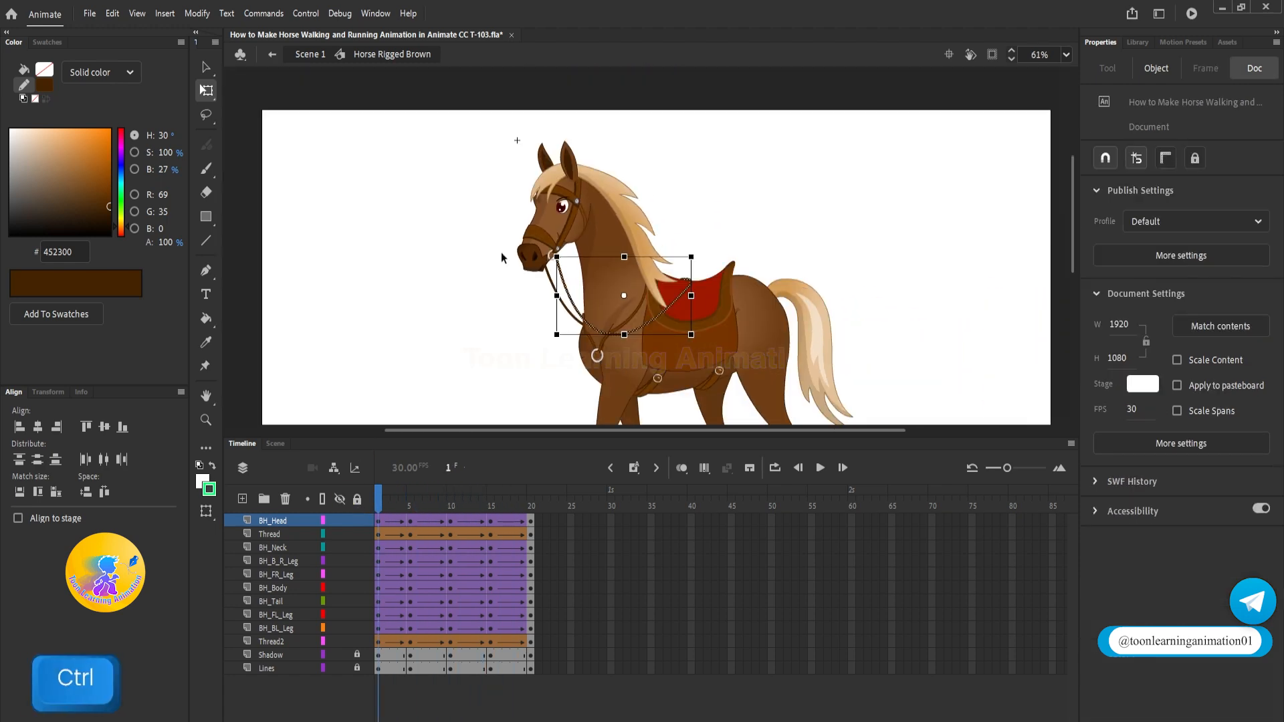
key("Return")
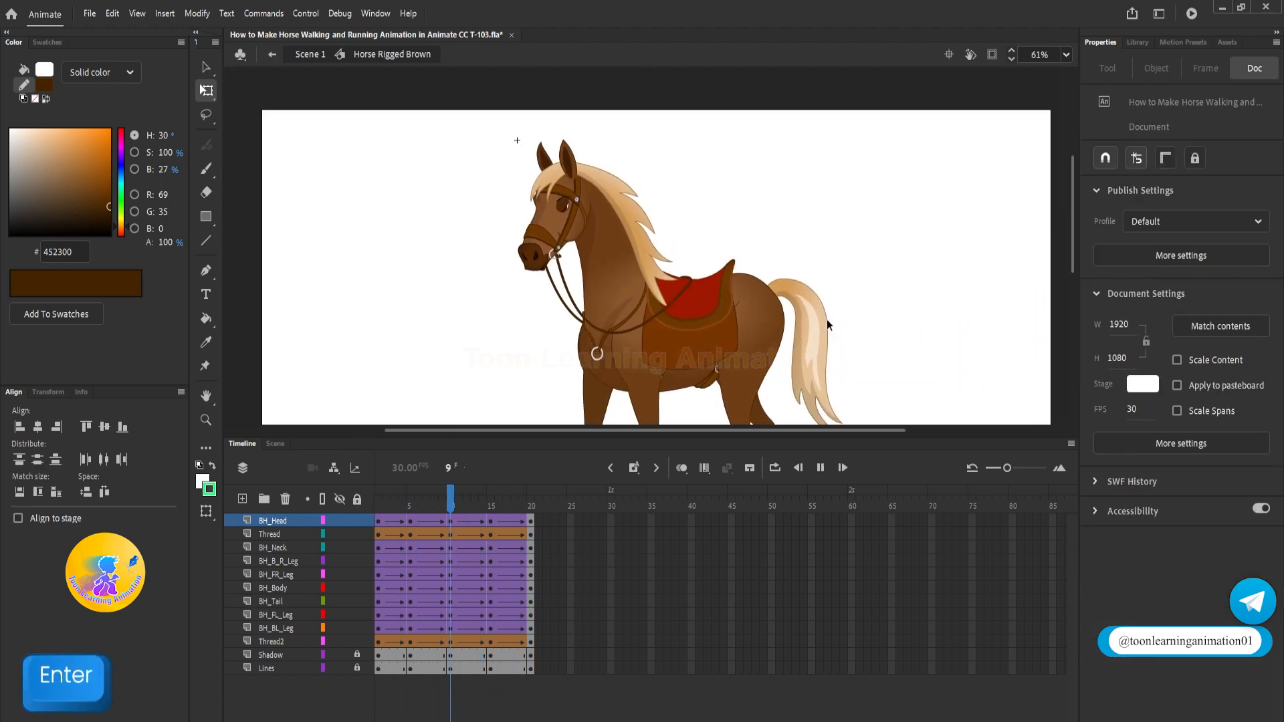
At frame 5, rotate the horse's tail slightly so its tip swings in toward the hind legs
left_click(410, 505)
left_click_drag(863, 347, 879, 279)
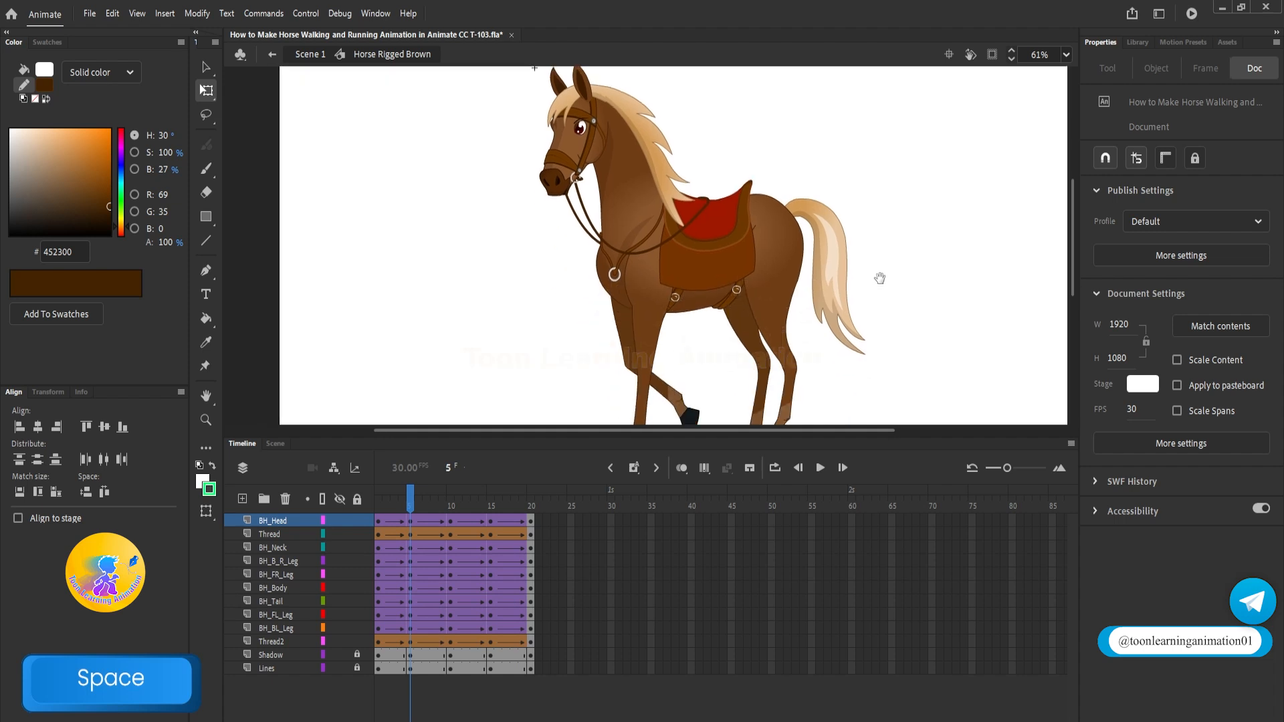
scroll(847, 281, "up", 2)
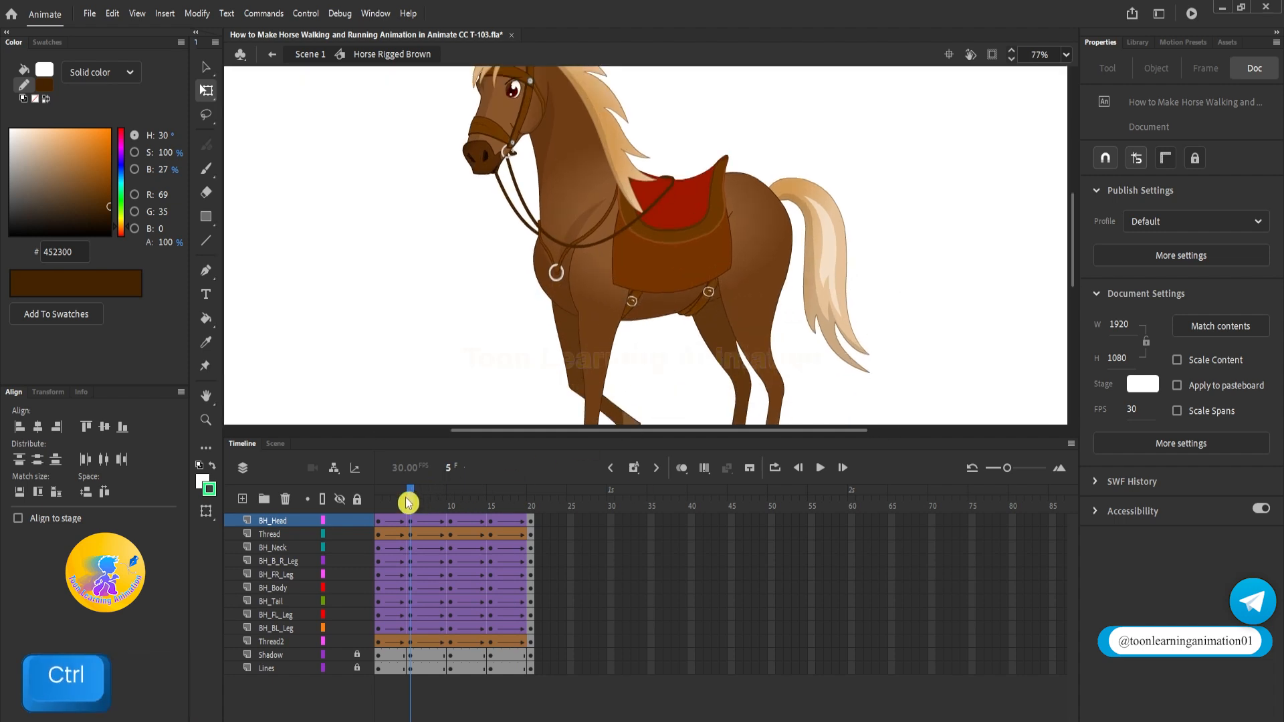
mouse_move(408, 503)
left_mouse_down()
mouse_move(379, 504)
mouse_move(411, 515)
left_mouse_up()
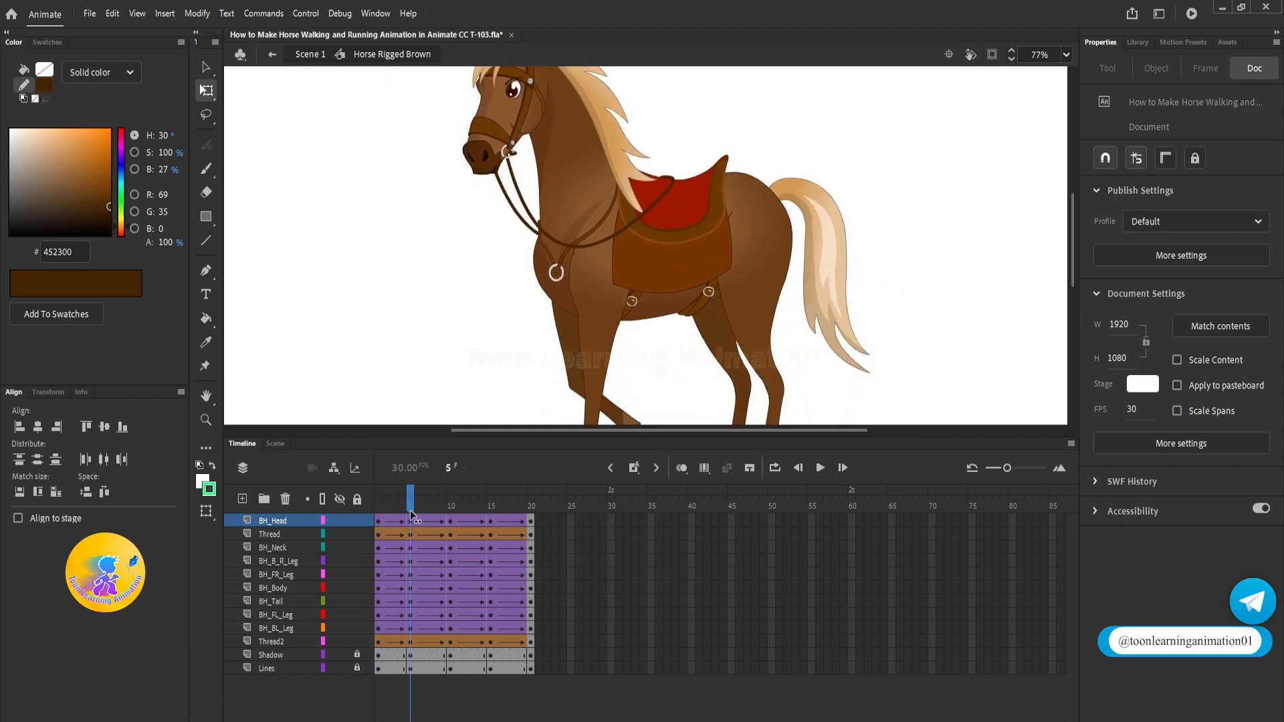
left_click(836, 285)
left_click_drag(893, 378, 873, 395)
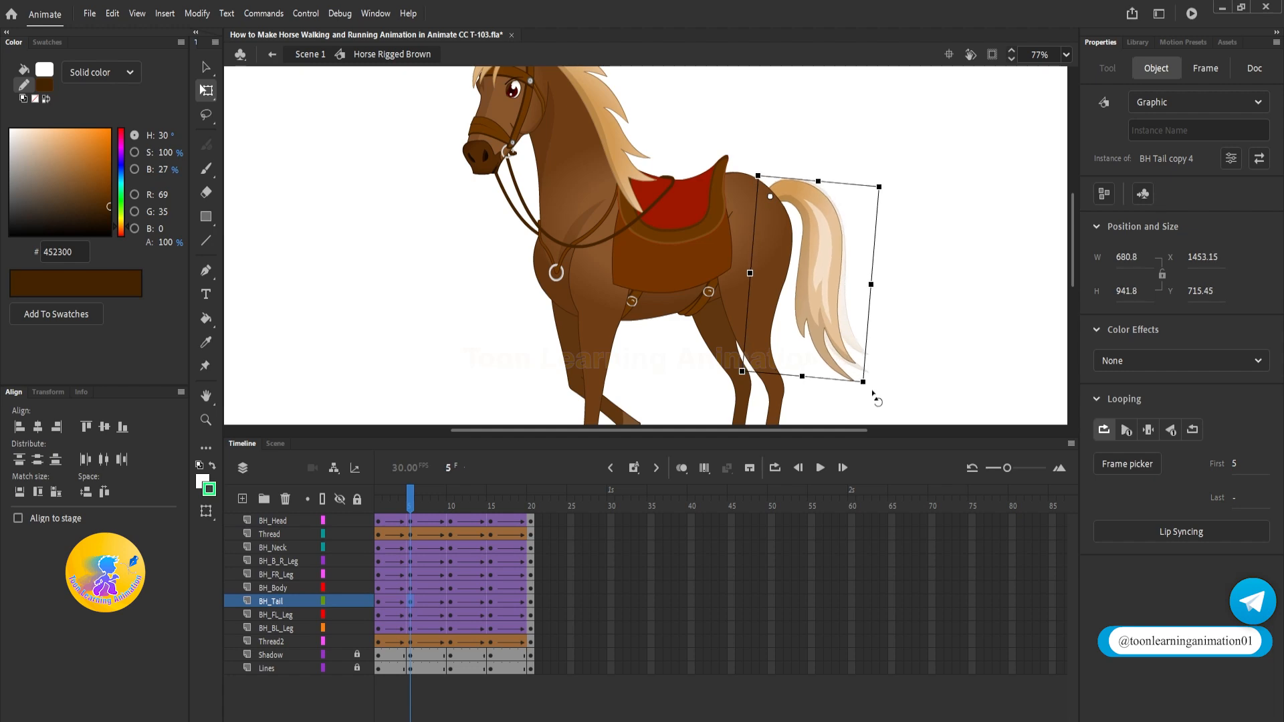
At frame 15, rotate the horse's tail slightly so its tip swings in toward the hind legs
left_click_drag(411, 502, 490, 514)
left_click(830, 316)
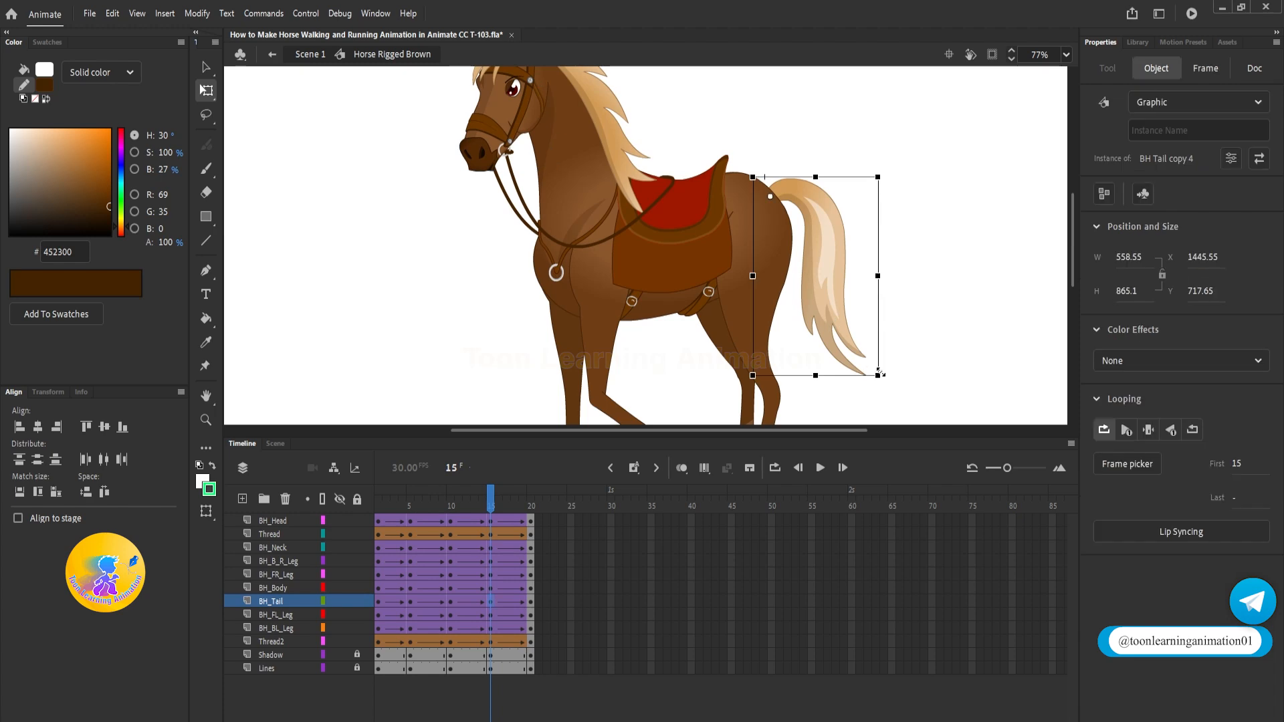
left_click_drag(887, 380, 872, 392)
Play back the walk cycle several times from frame 1 to check the tail swing
left_click(379, 506)
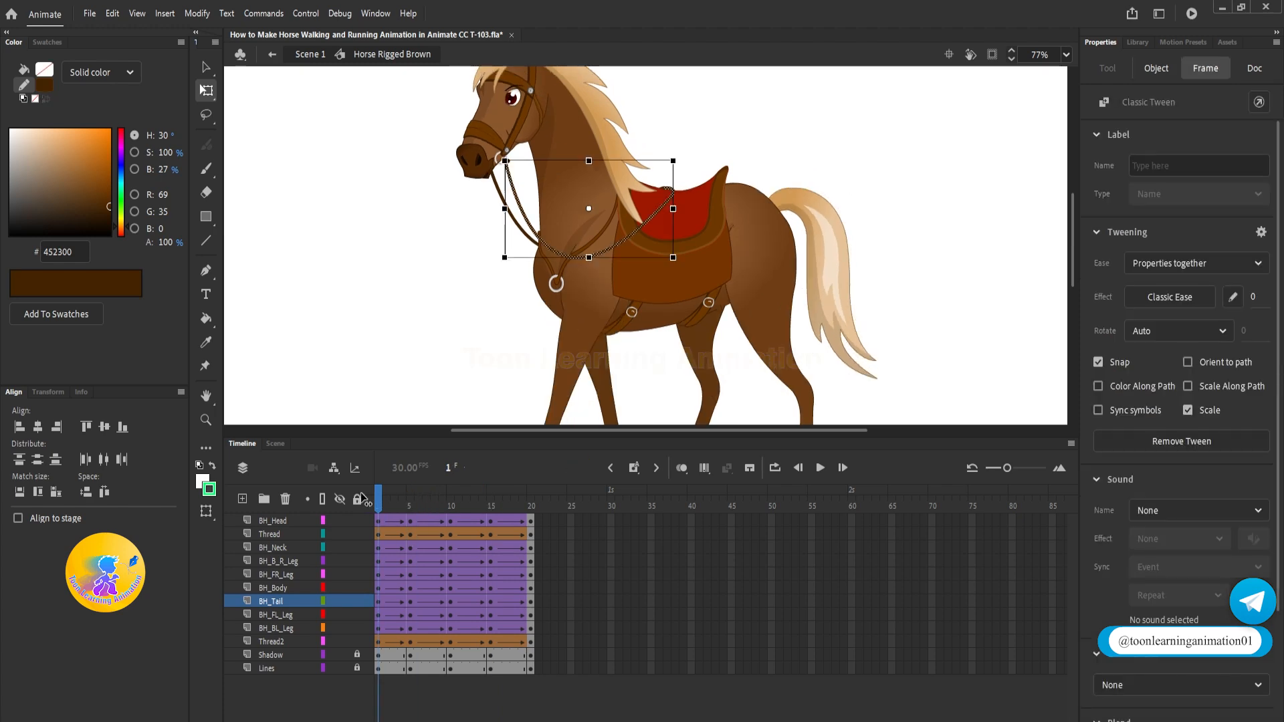
key("Return")
key("Return")
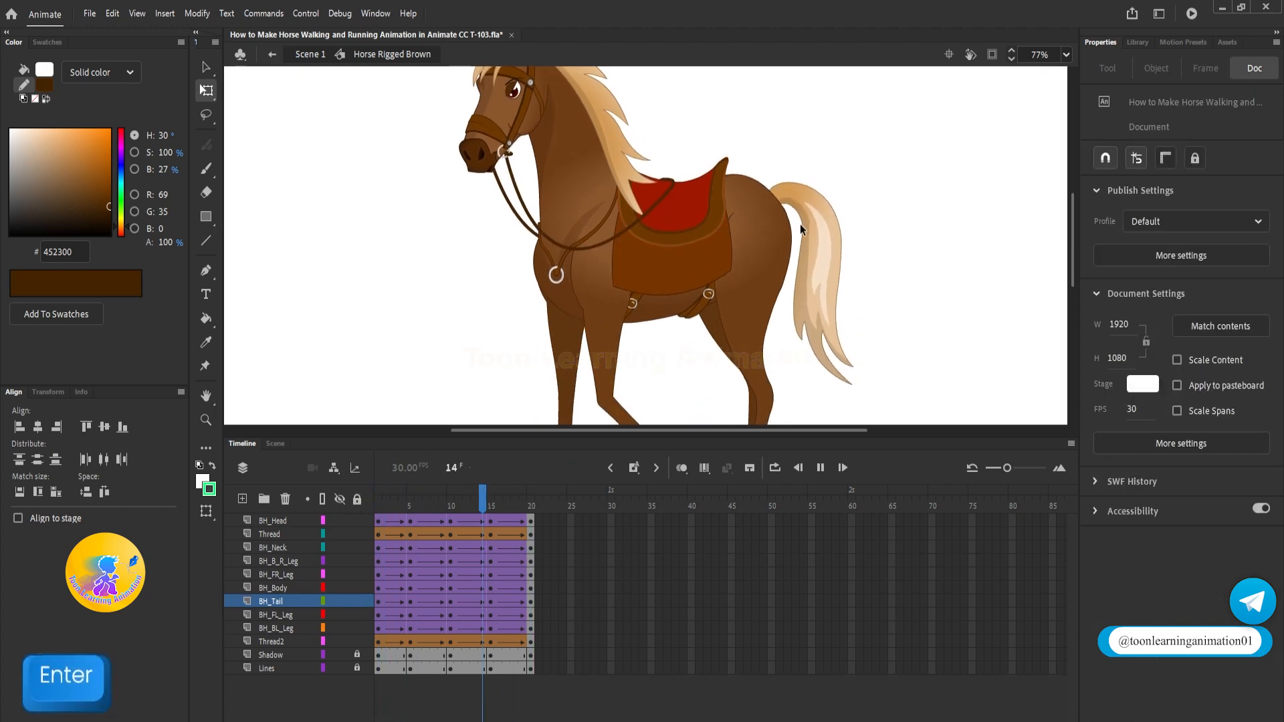
key("Return")
key("Return")
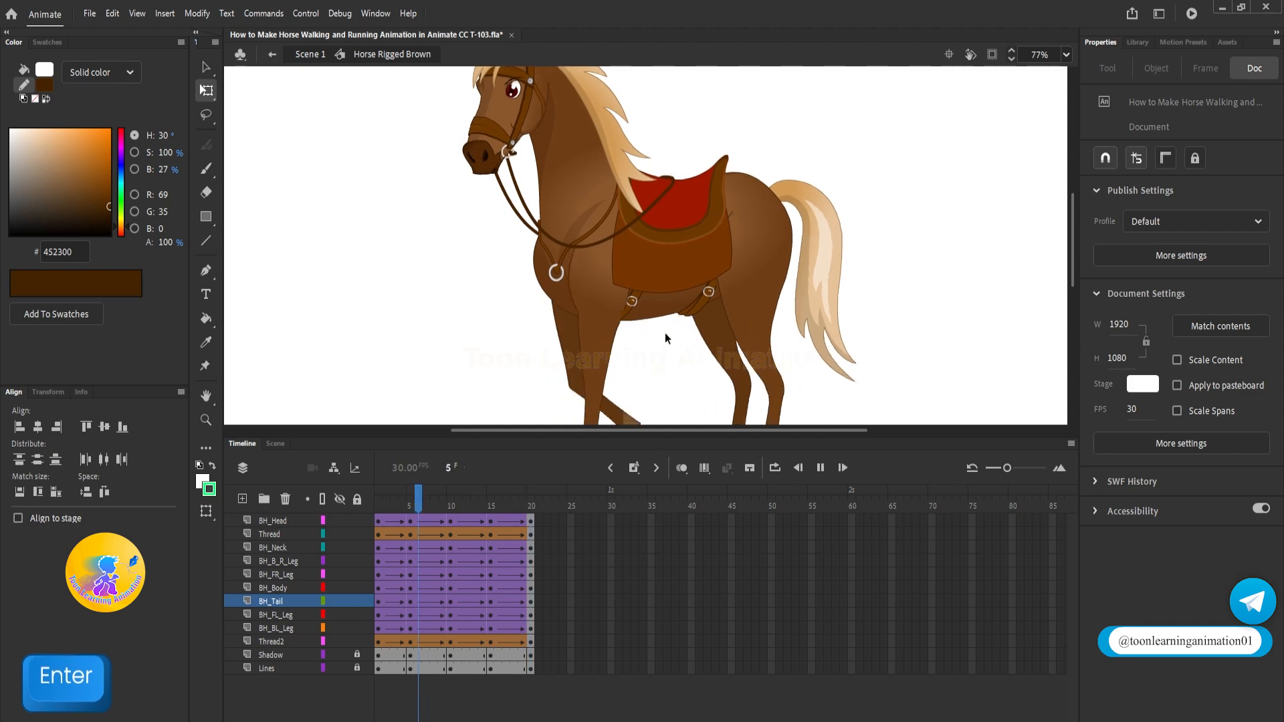
At frame 5, bend the near and far reins' curves downward so both hang lower in front of the chest
key("v")
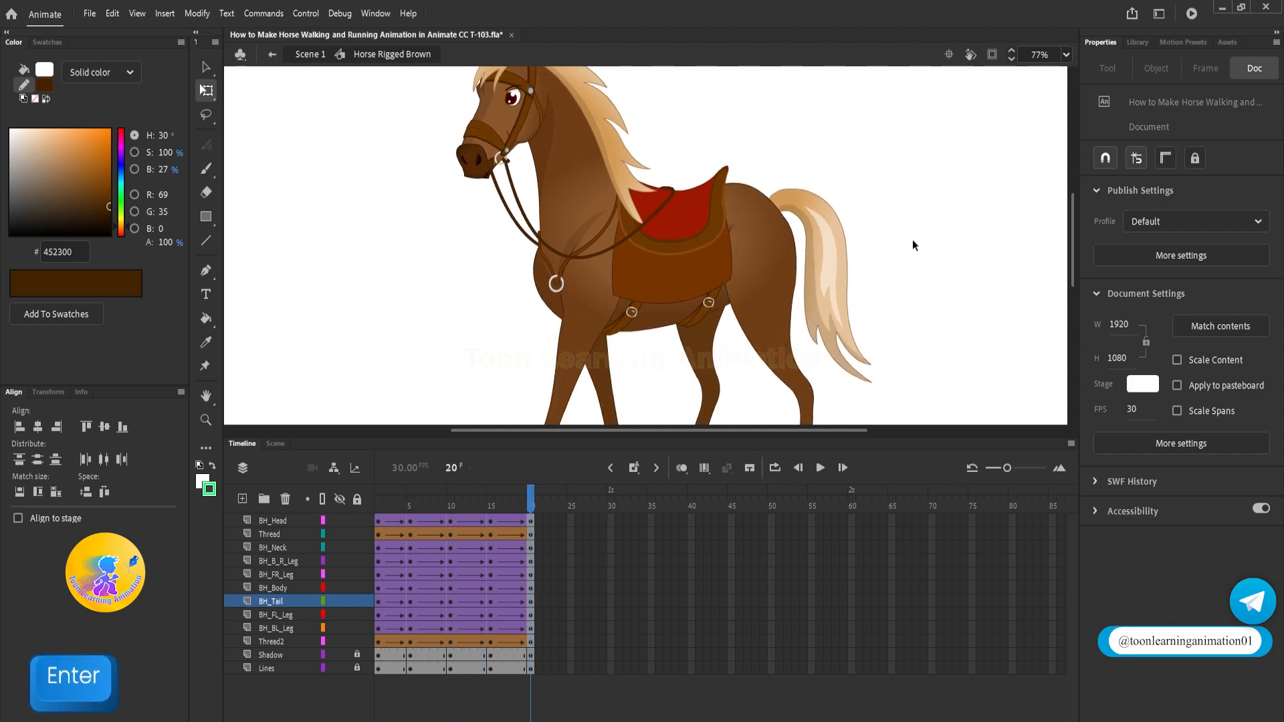
left_click(396, 506)
left_click_drag(398, 507, 411, 507)
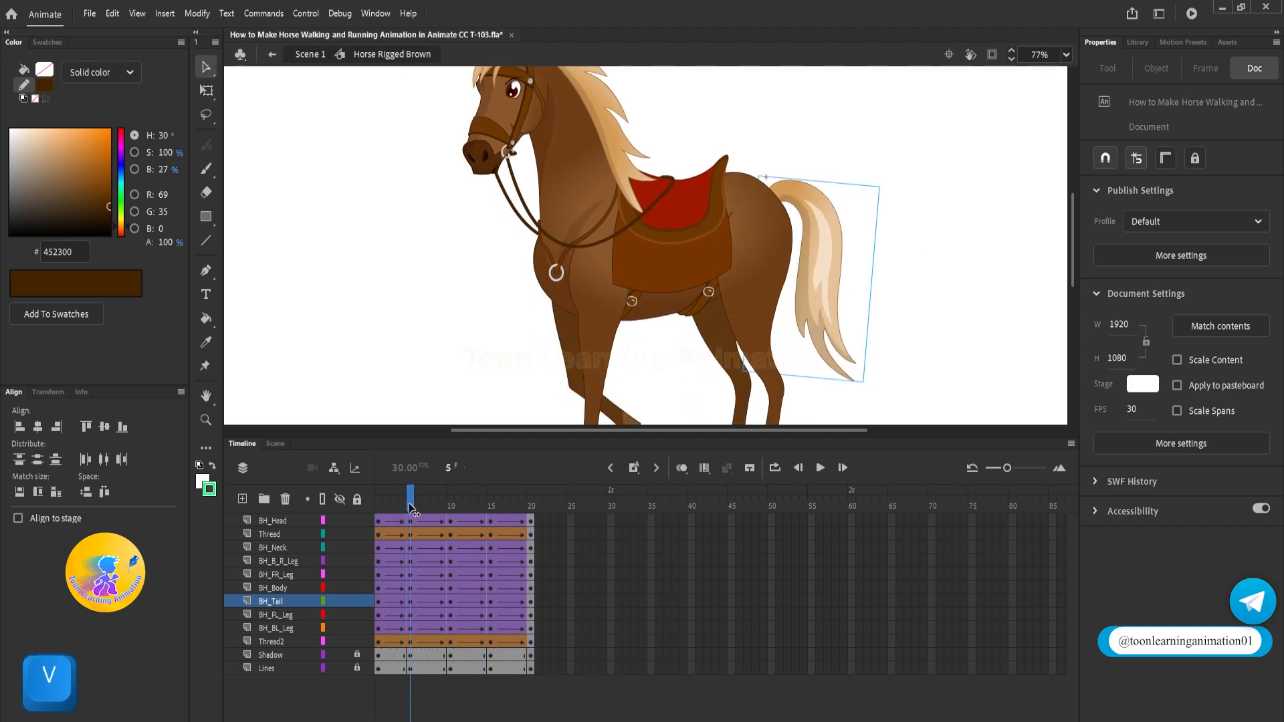
left_click_drag(681, 176, 726, 208)
scroll(608, 289, "up", 3)
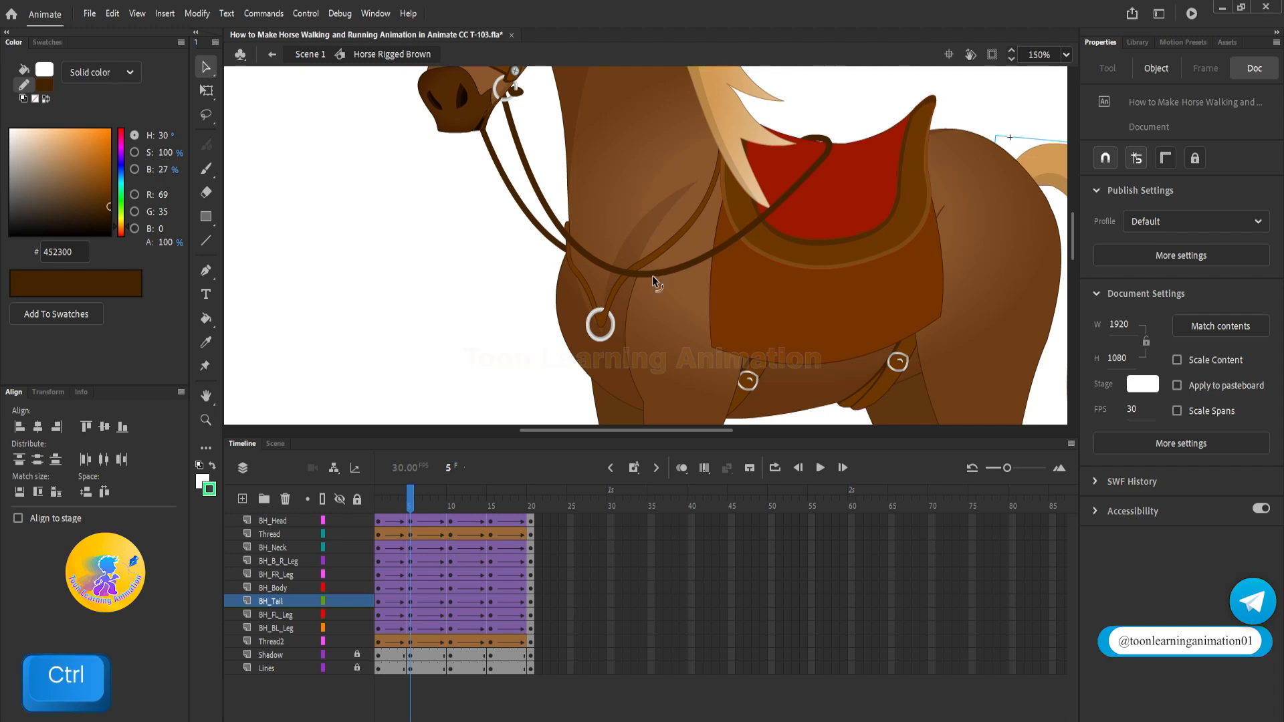
left_click_drag(648, 276, 649, 296)
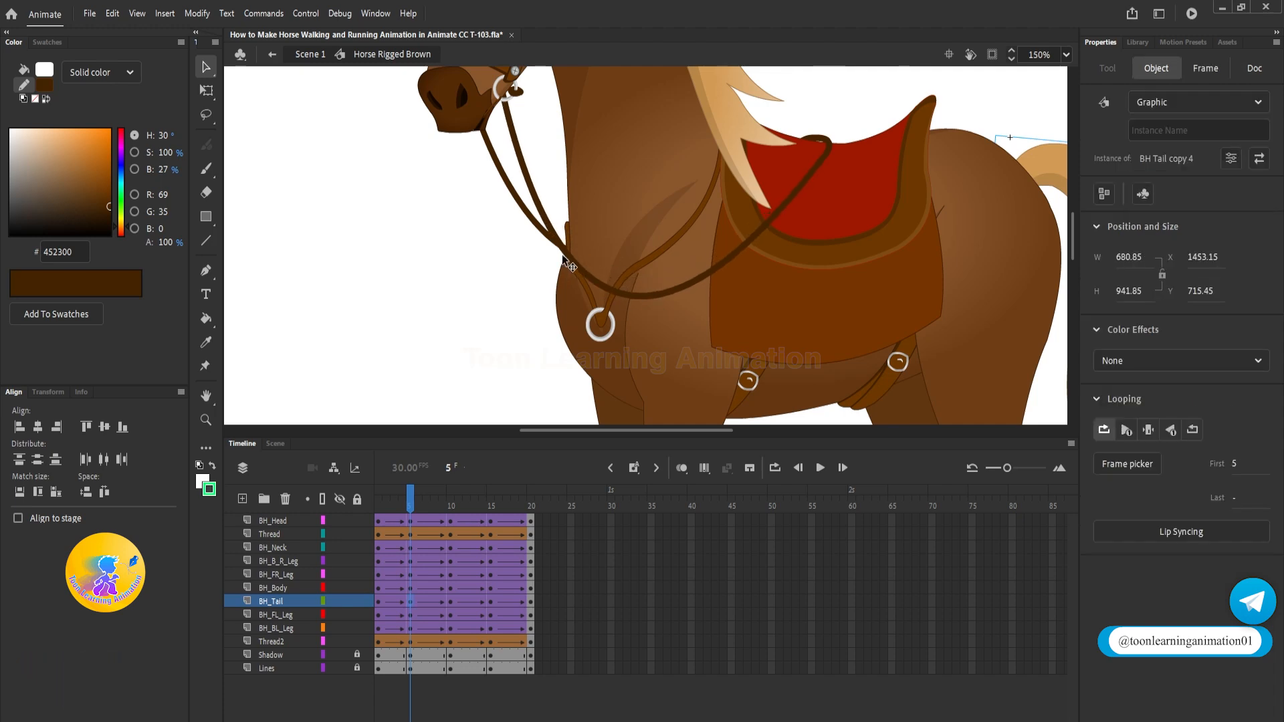
left_click_drag(541, 240, 542, 255)
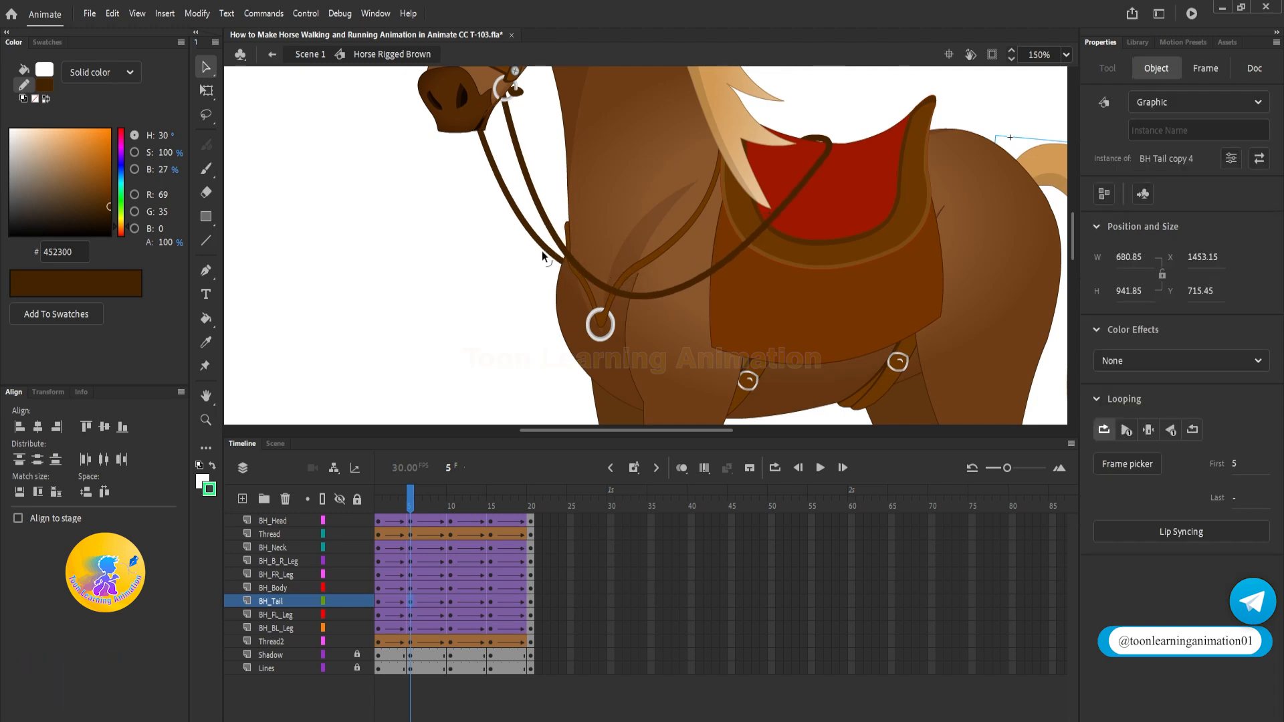
At frame 5, shift the near rein's upper end toward the bit ring with the BH_Head layer temporarily hidden
mouse_move(409, 509)
left_mouse_down()
mouse_move(396, 510)
mouse_move(412, 511)
left_mouse_up()
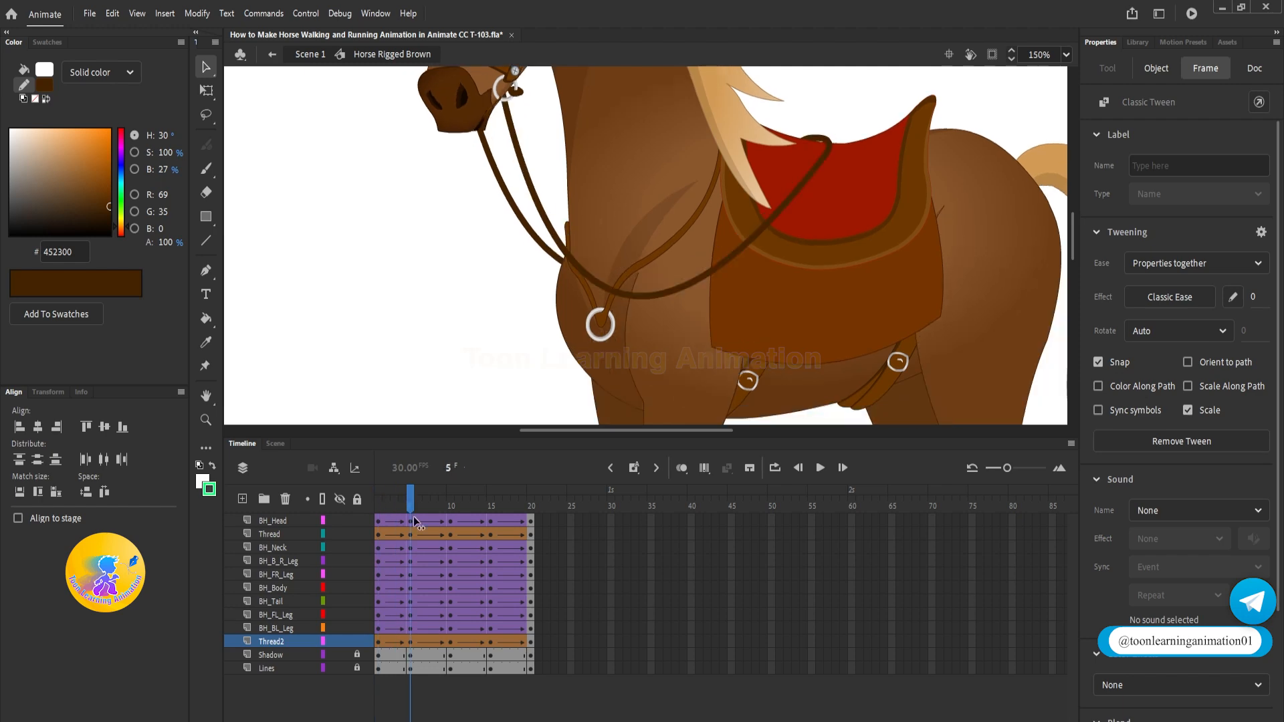
left_click(442, 324)
left_click_drag(468, 215, 484, 301)
scroll(555, 181, "up", 3)
left_click(452, 203)
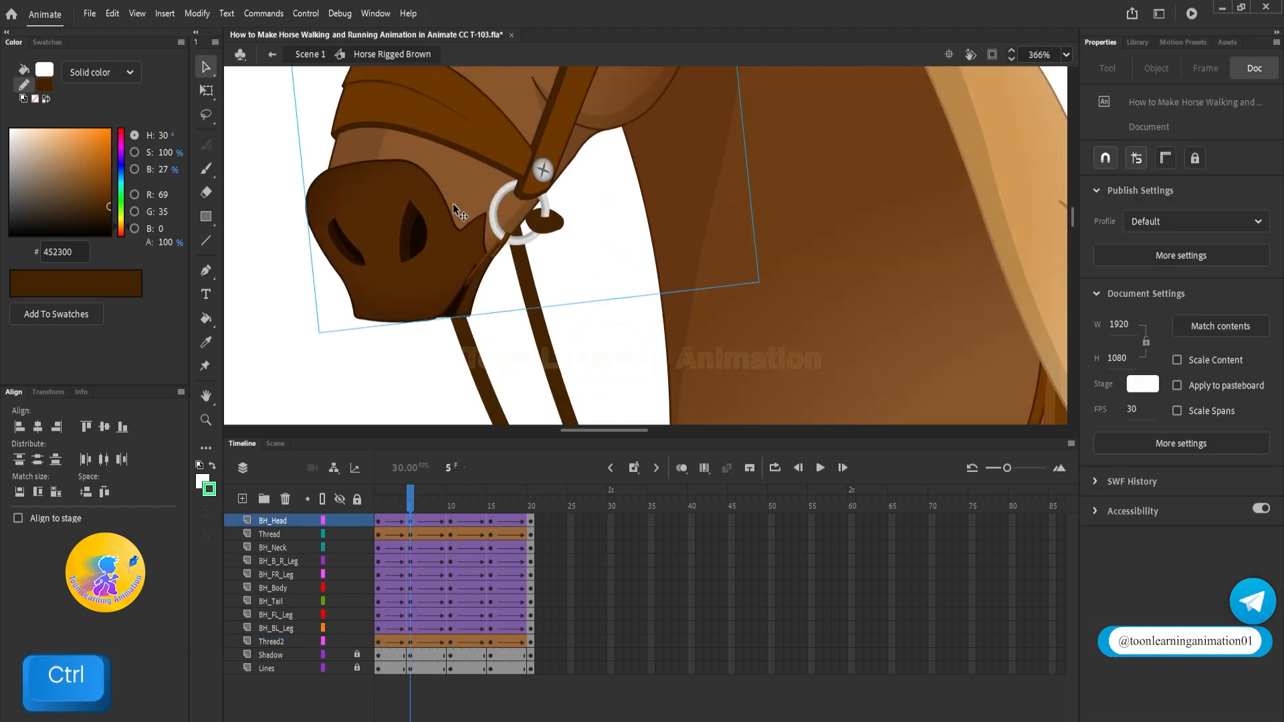
left_click(341, 521)
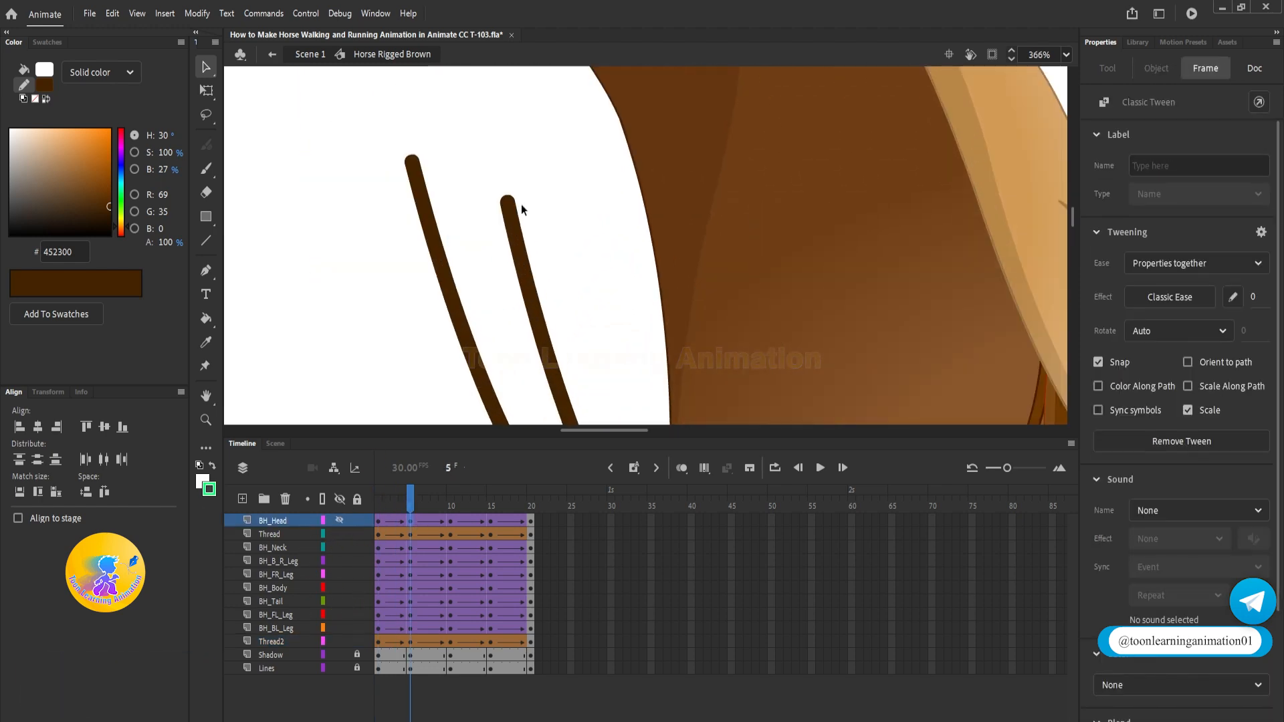
left_click_drag(513, 210, 529, 218)
left_click(353, 531)
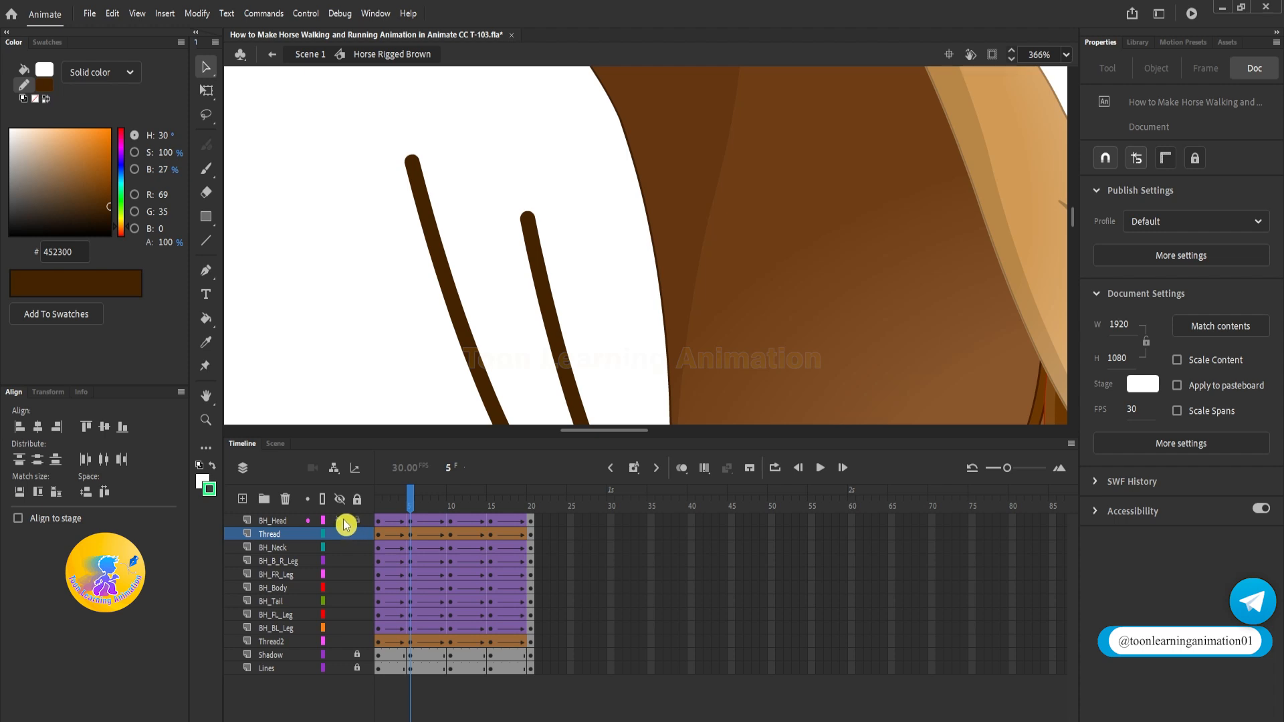
left_click(343, 521)
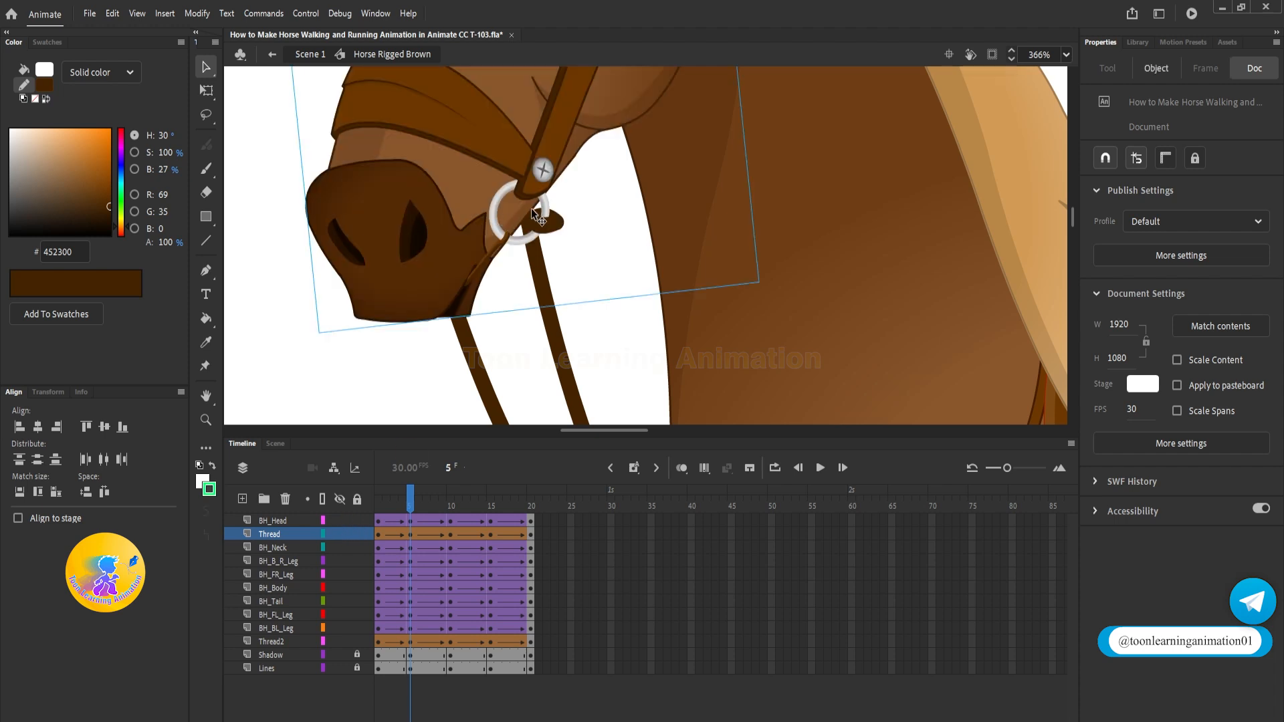
Lock the BH_Head layer and move the near rein's upper end onto the dark knob beside the bit ring at frame 5
left_click(367, 521)
left_click(357, 521)
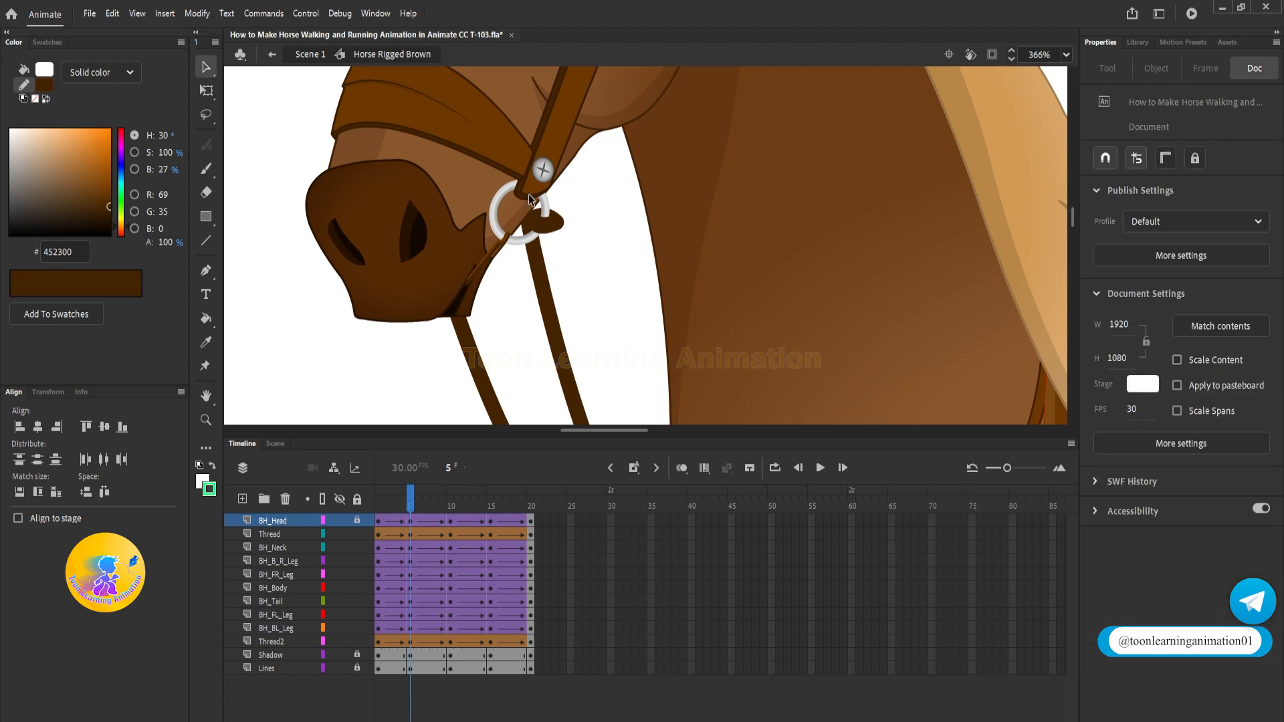
left_click_drag(526, 216, 545, 221)
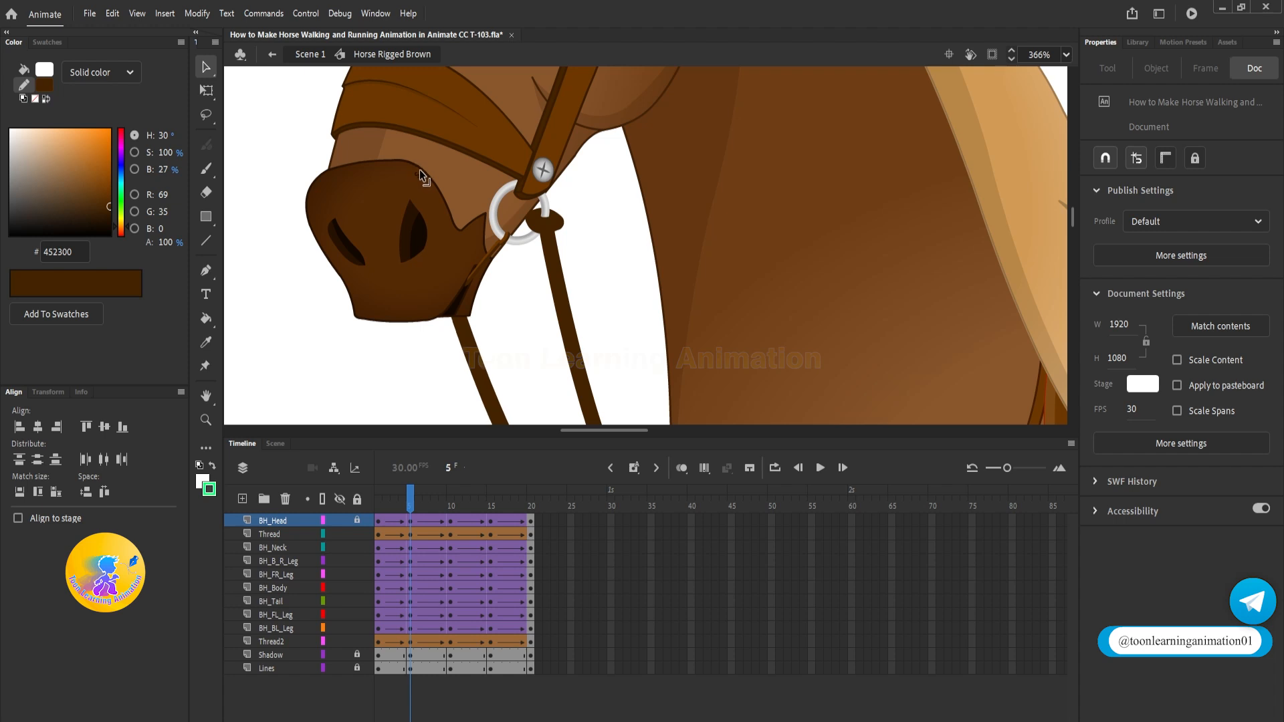
Copy the frame 5 keyframes of the Thread and Thread2 layers onto frame 15
scroll(451, 211, "down", 5)
left_click_drag(431, 495, 395, 519)
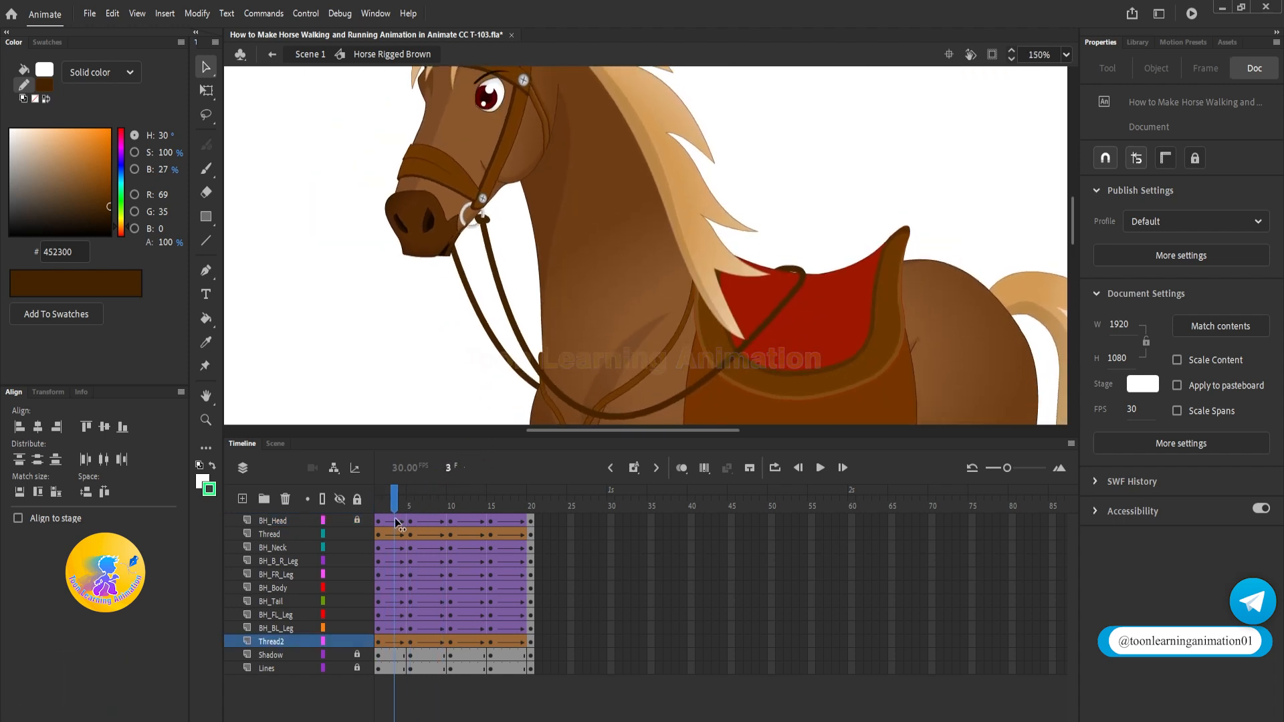
left_click(409, 535)
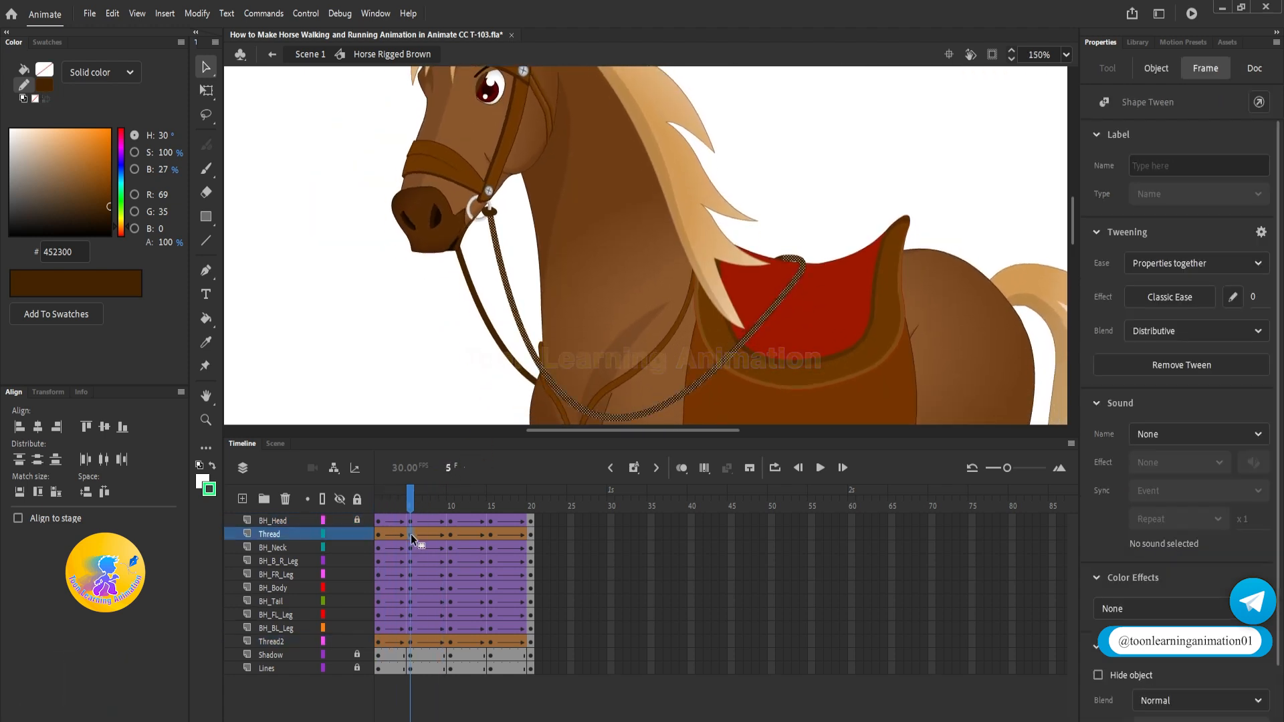
left_click(490, 535, "alt")
left_click(411, 642, "alt")
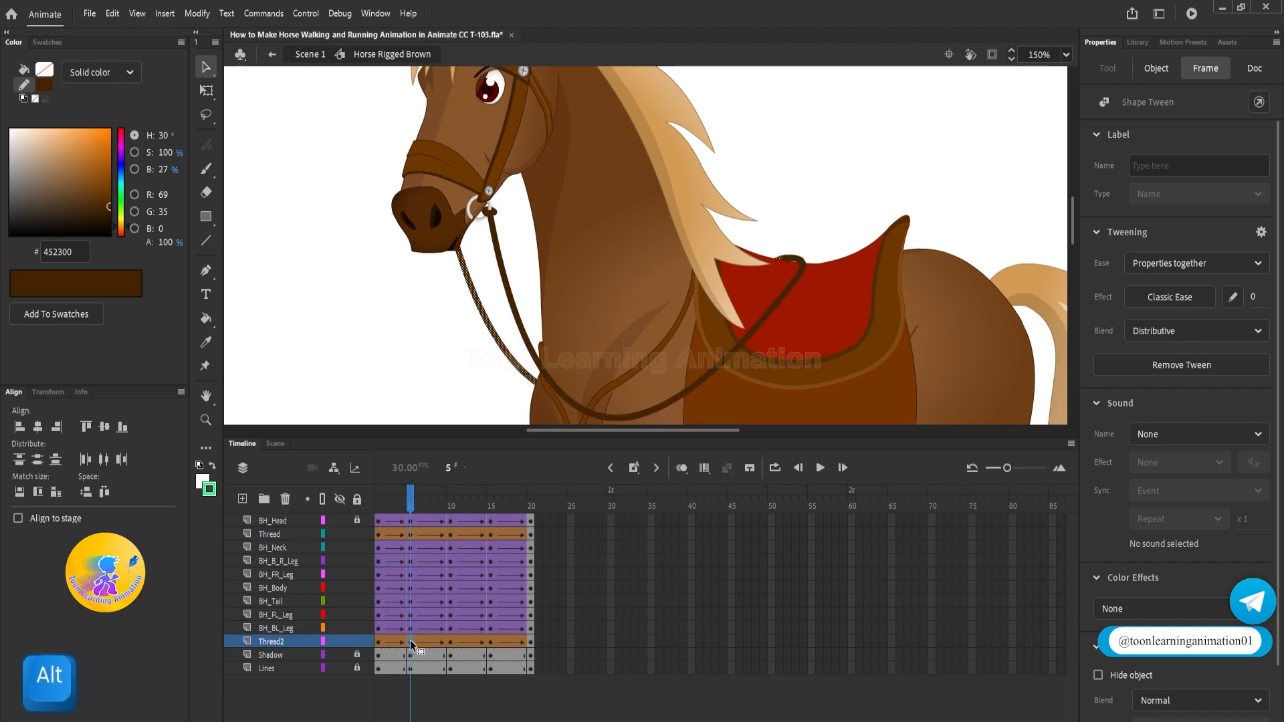
At frame 15, move the near rein's upper end onto the knob at the bit ring and unlock the BH_Head layer
mouse_move(490, 510)
left_mouse_down()
mouse_move(451, 511)
mouse_move(493, 512)
left_mouse_up()
scroll(491, 202, "up", 4)
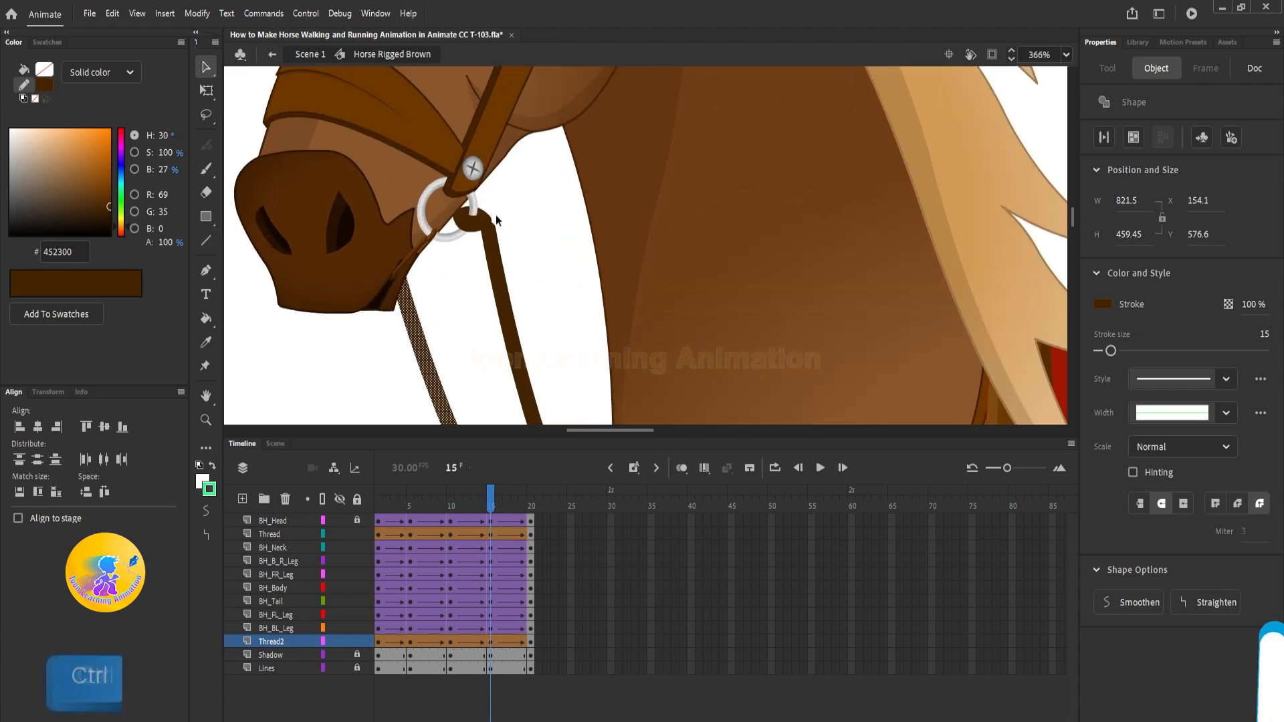
left_click(499, 226)
left_click_drag(492, 225, 476, 218)
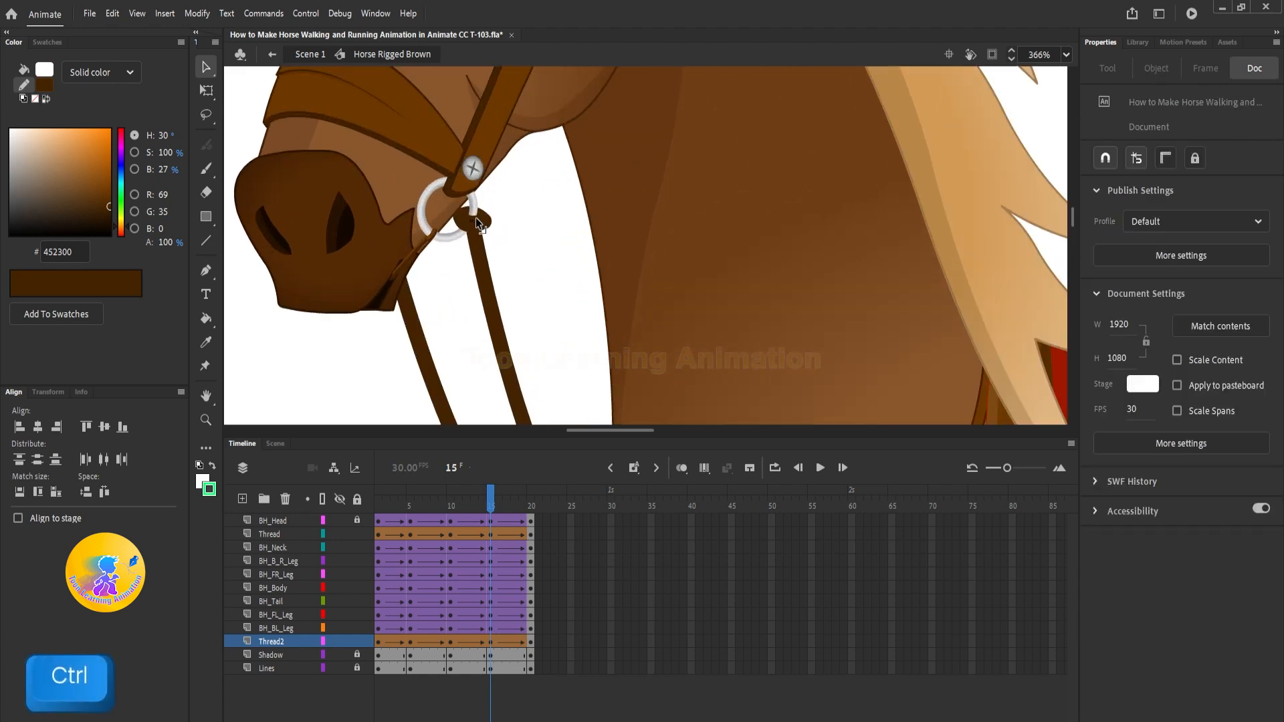
scroll(484, 248, "down", 6)
left_click(364, 532)
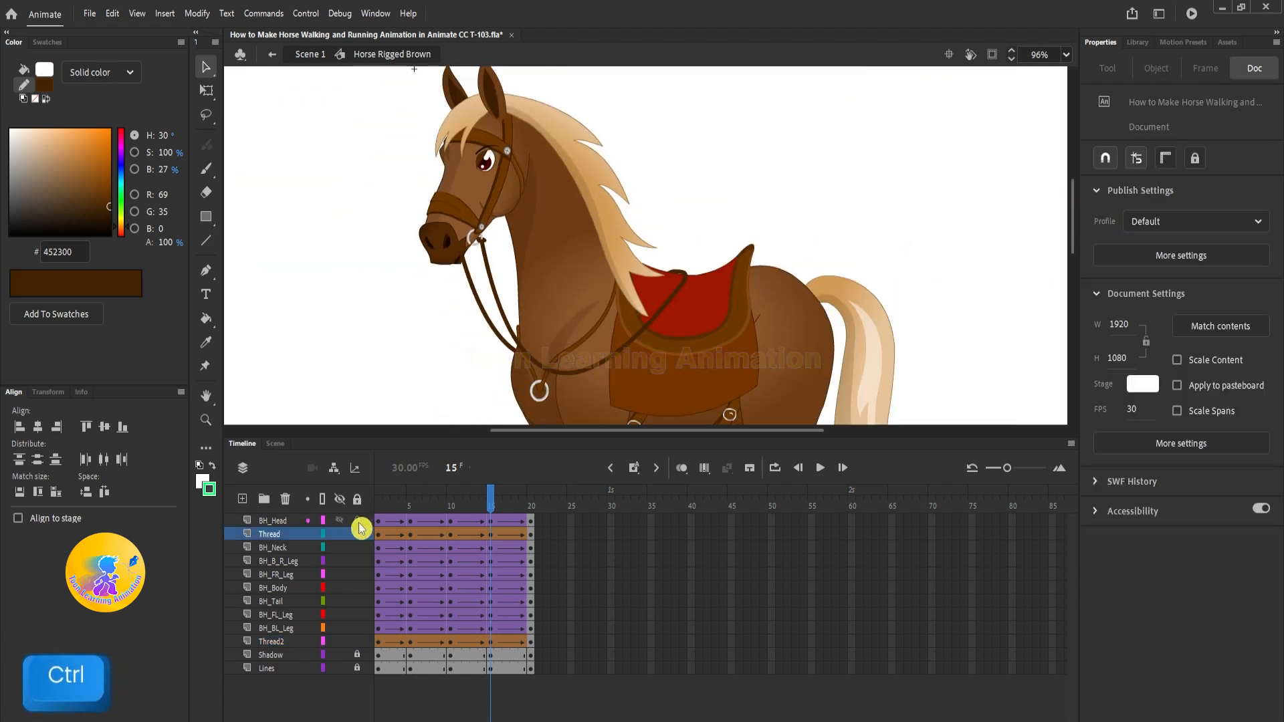
Play back the walk cycle with the whole horse in view to check the reins and tail, and return to frame 1
scroll(791, 175, "down", 3)
key("Return")
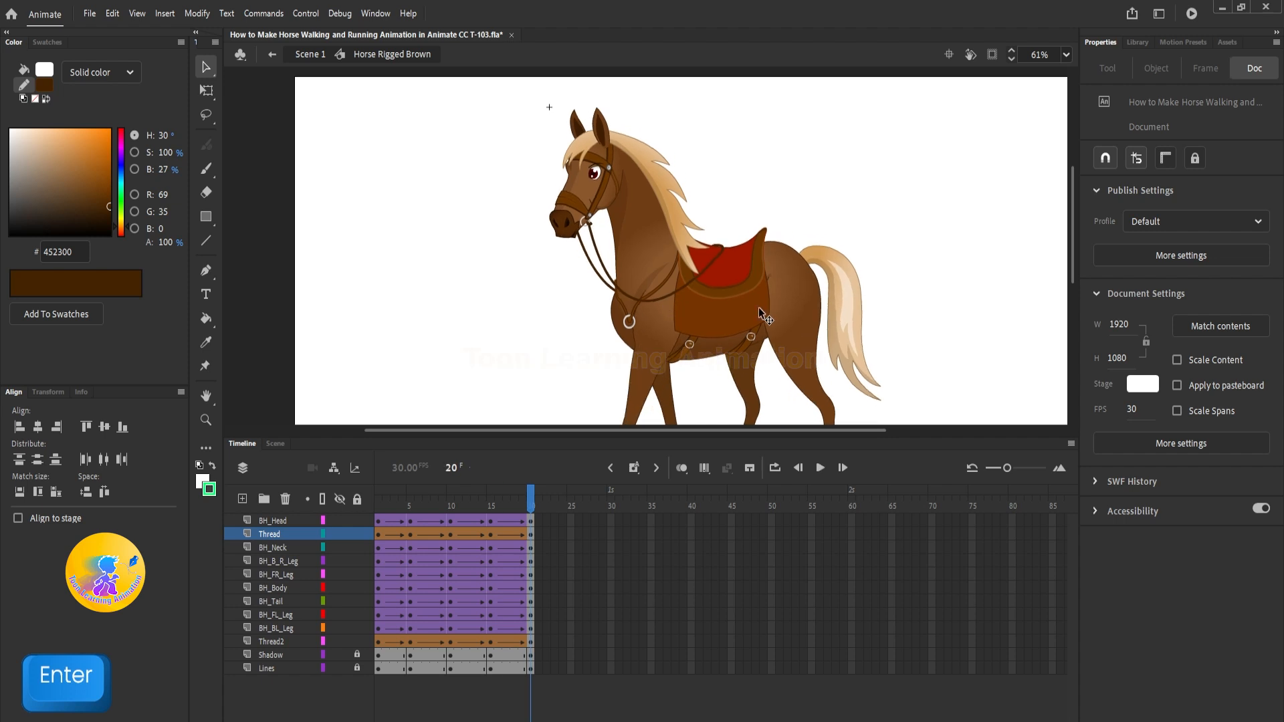
key("space")
scroll(789, 170, "down", 2)
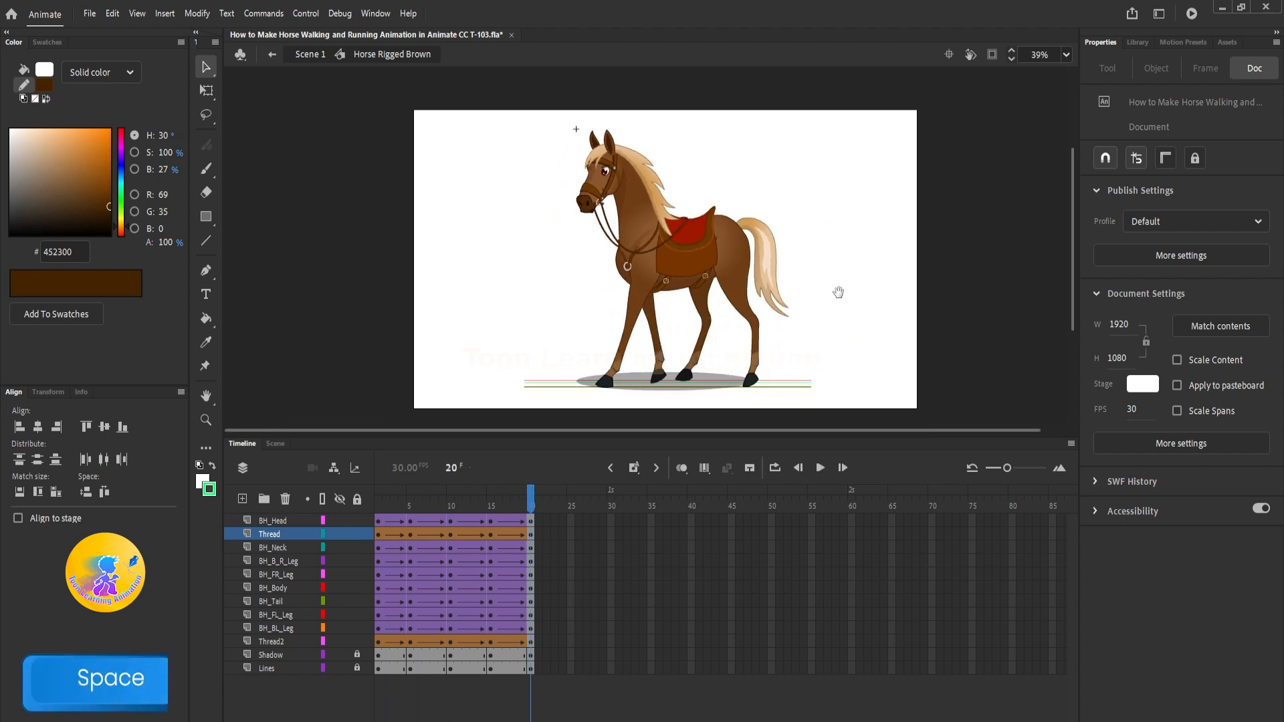
key("Return")
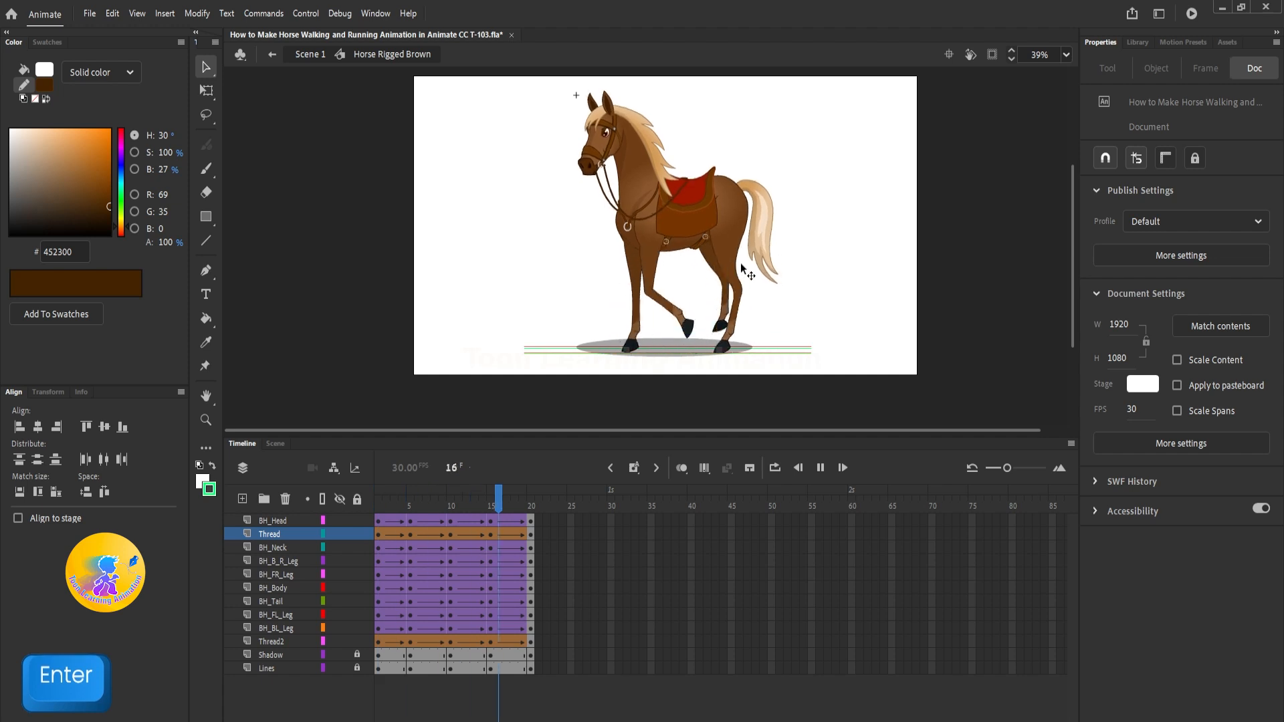
key("shift+comma")
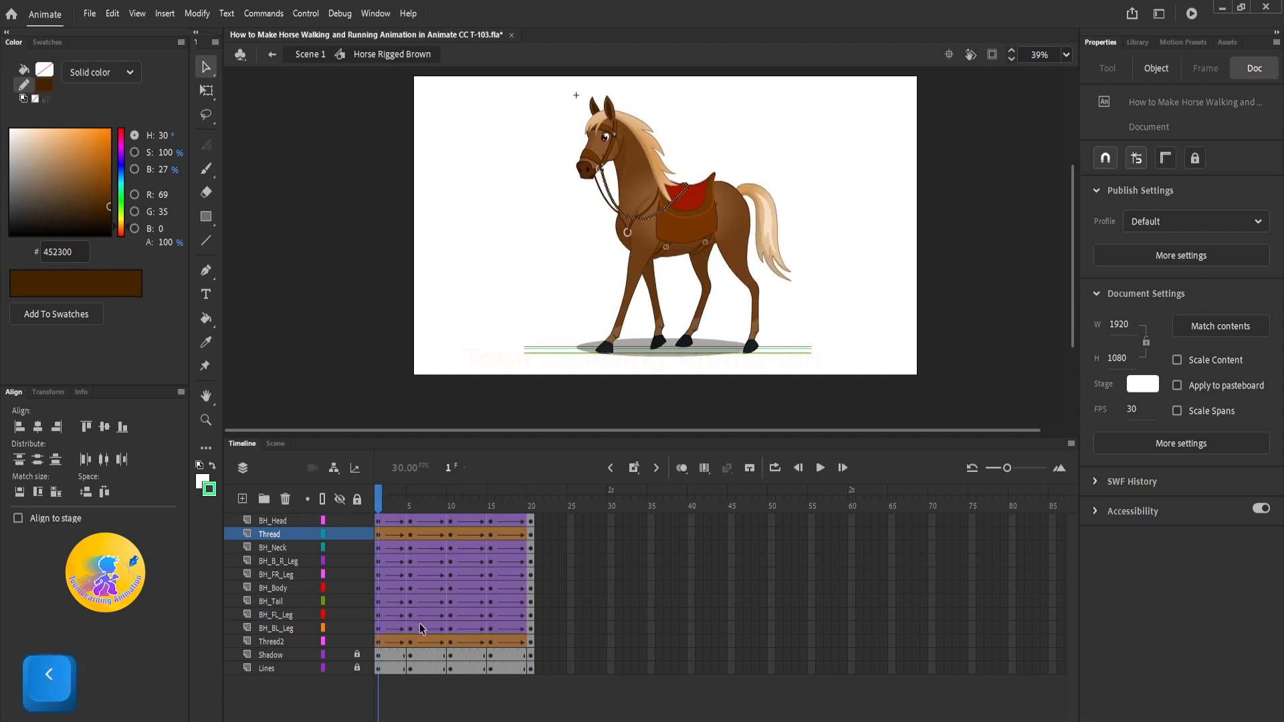
Unlock the Shadow layer and clear all its keyframes after frame 1, through frame 20
left_click(357, 656)
left_click_drag(403, 656, 527, 658)
key("shift+F6")
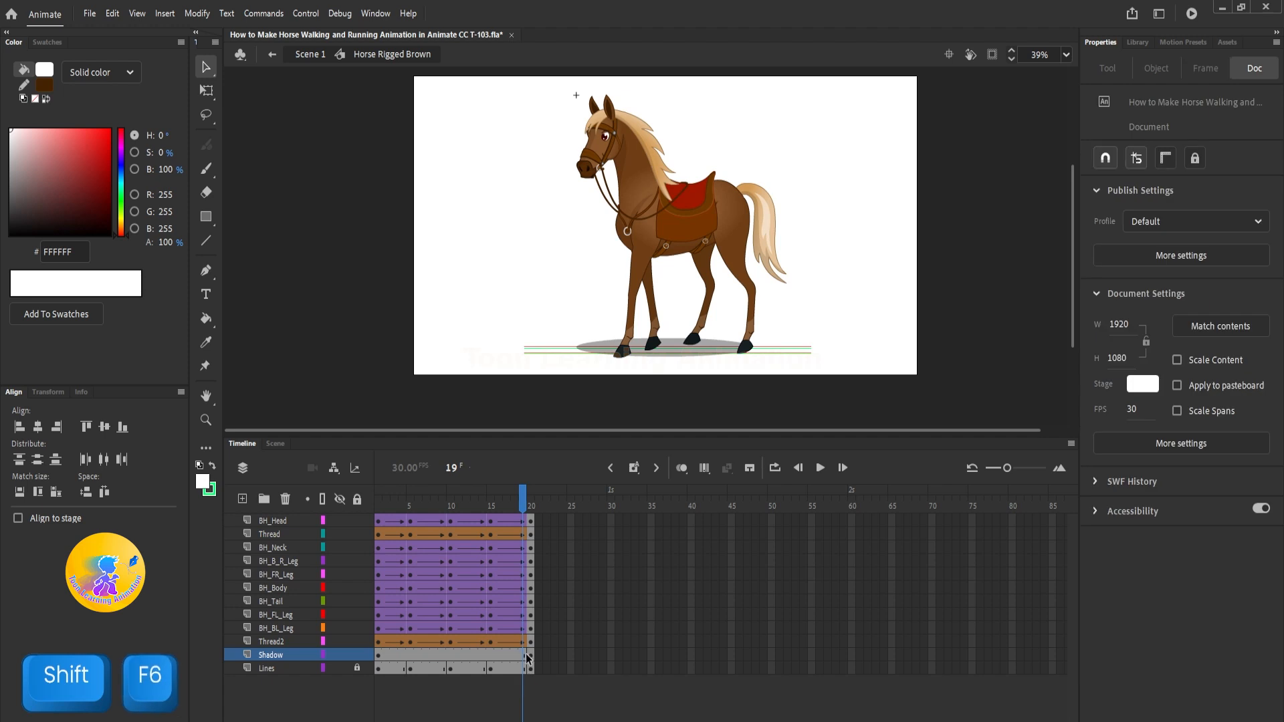
left_click(531, 658)
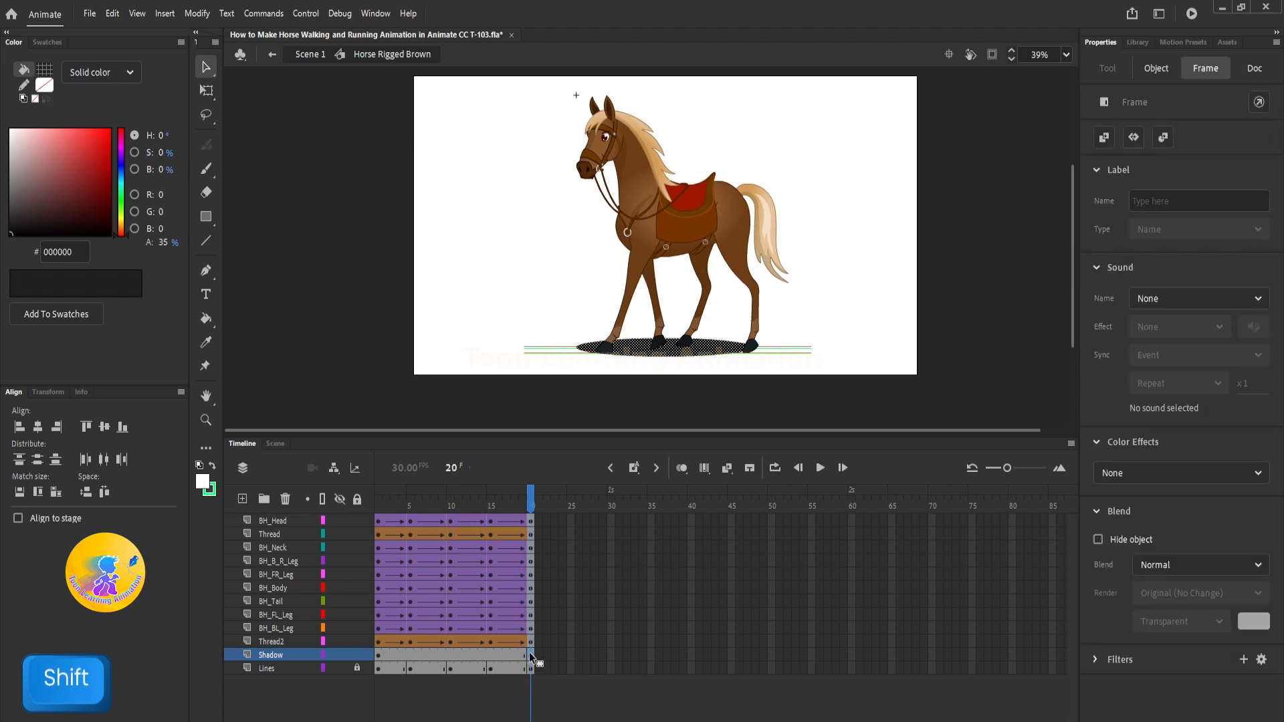
key("shift+F6")
left_click(372, 660)
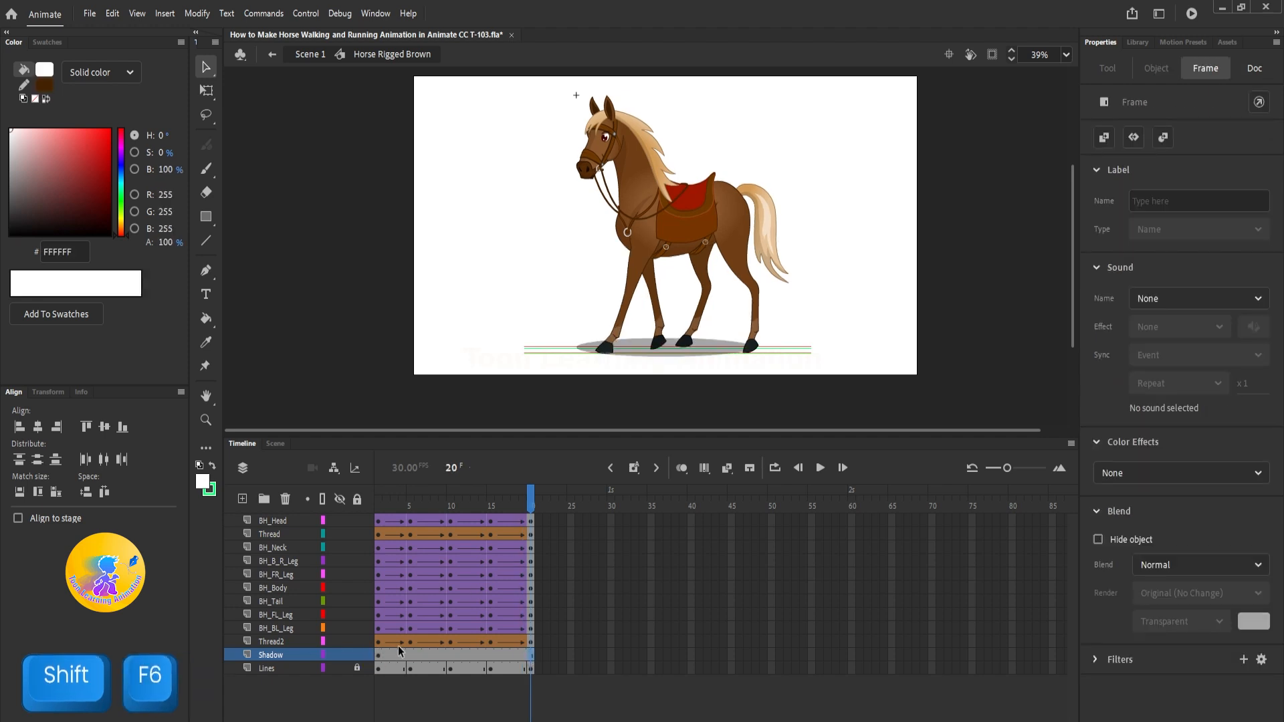
At frame 1, widen the shadow ellipse to about 2000 px so it extends beyond the outer hooves
left_click(379, 658)
scroll(609, 395, "up", 4, "ctrl")
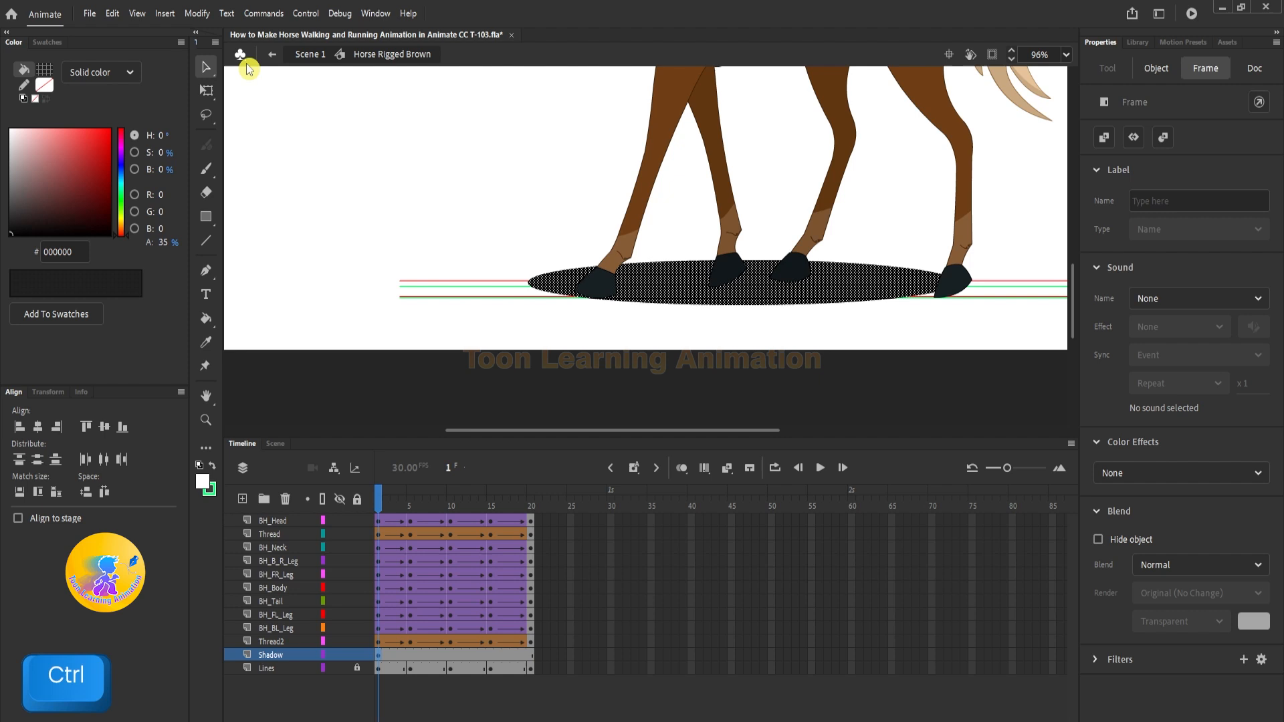
left_click(208, 93)
left_click_drag(916, 385, 800, 411)
left_click_drag(842, 311, 923, 321, "alt")
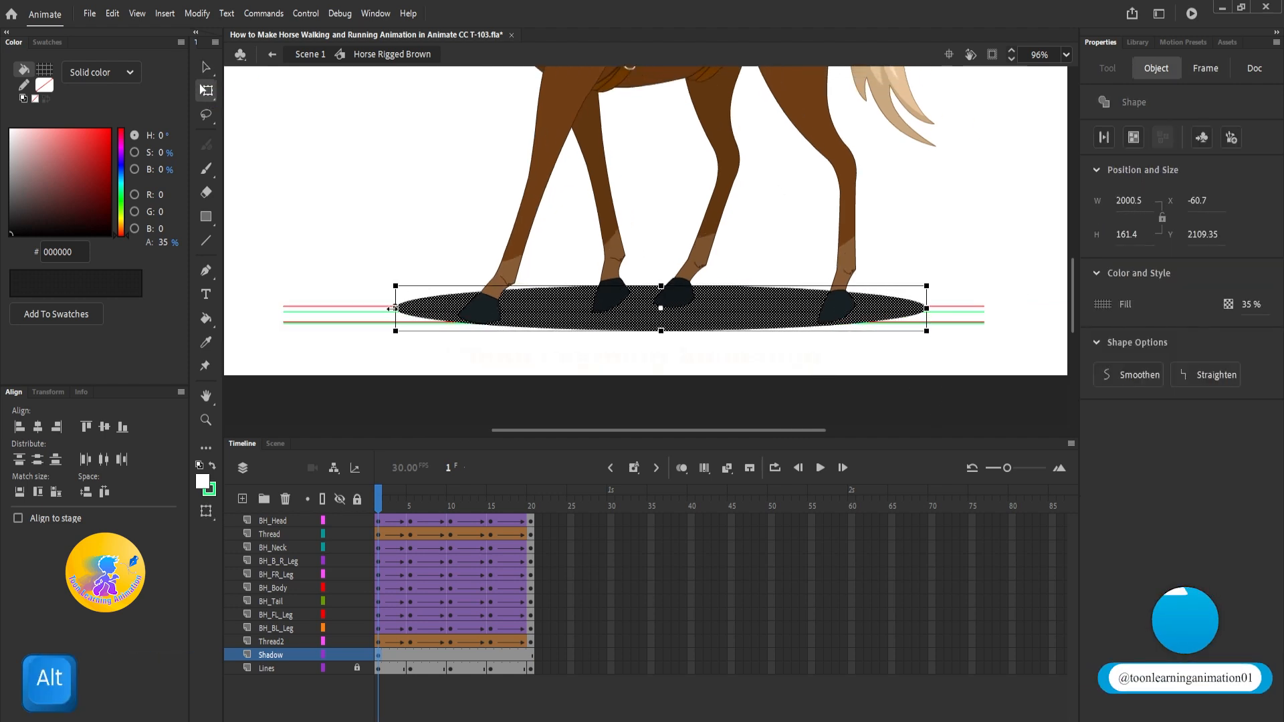
Add Shadow keyframes at frames 20 and 10, and narrow the frame 10 ellipse to about 1925 px wide
left_click(530, 656)
key("F6")
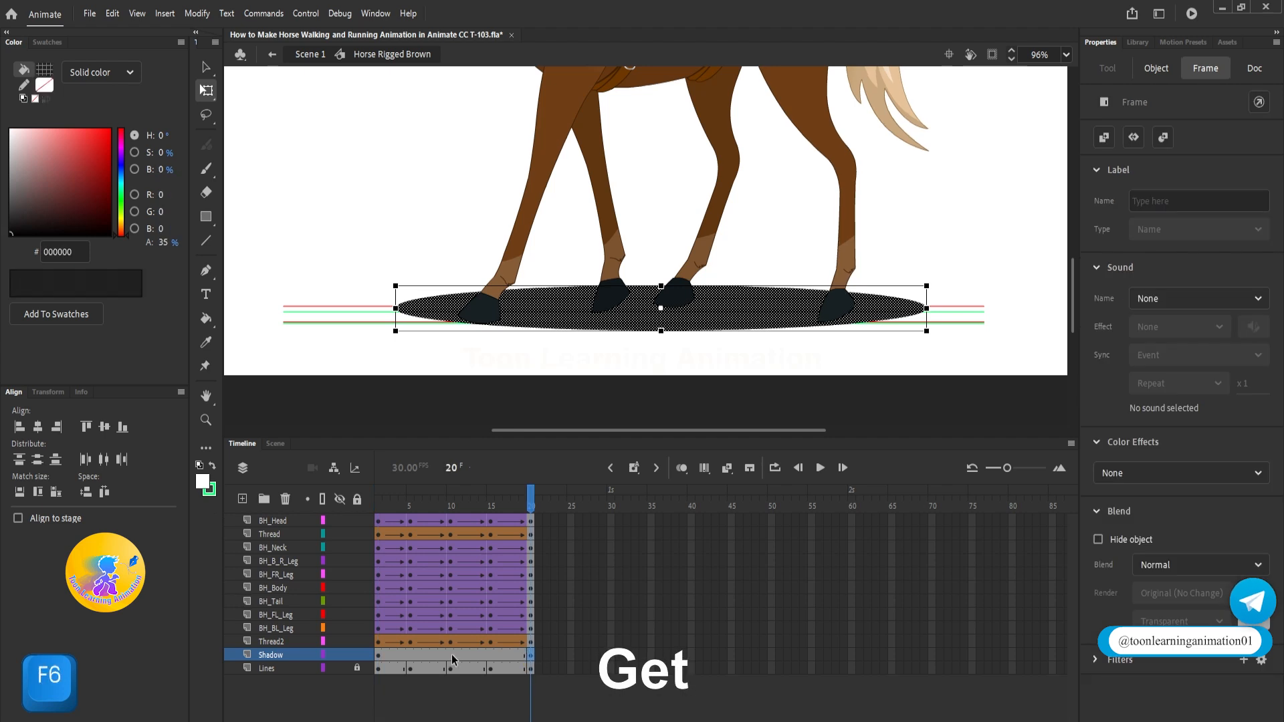
left_click(452, 657)
key("F6")
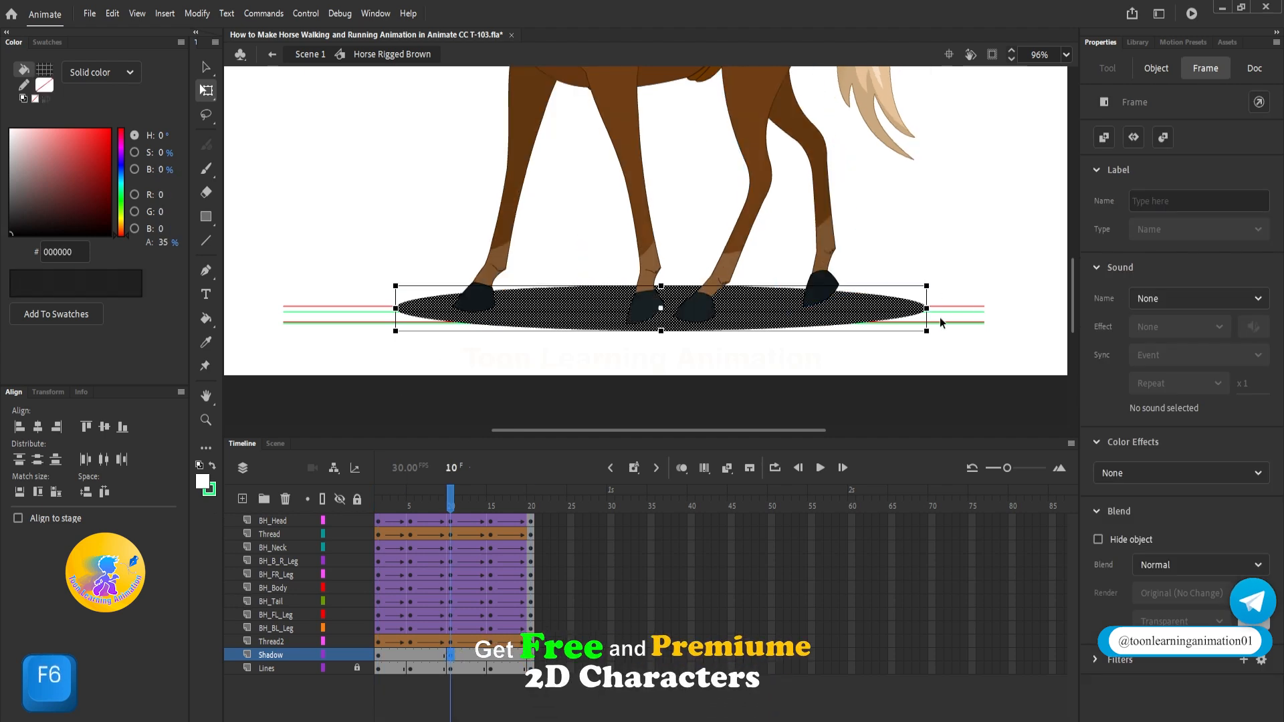
left_click_drag(927, 309, 918, 309)
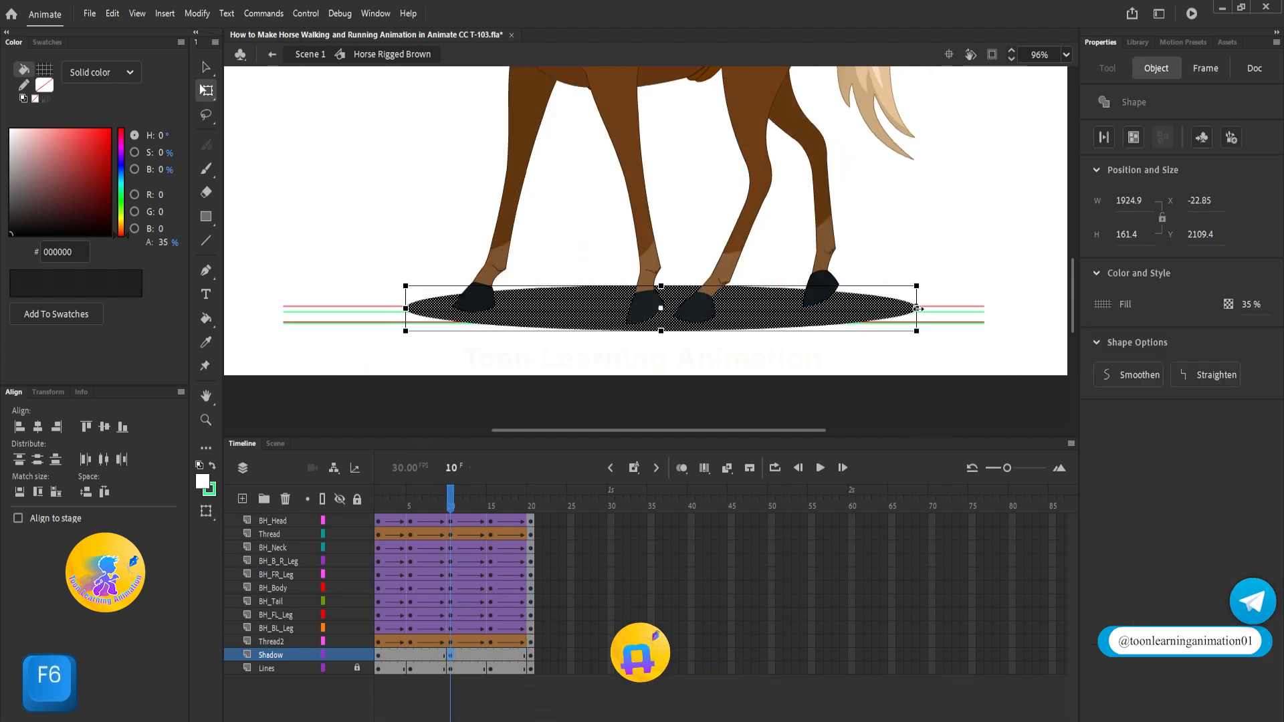
Add a Shadow keyframe at frame 5 and narrow the ellipse from both ends to about 1685 px wide
left_click(410, 656)
key("F6")
left_click_drag(406, 309, 432, 309)
left_click_drag(927, 309, 878, 308)
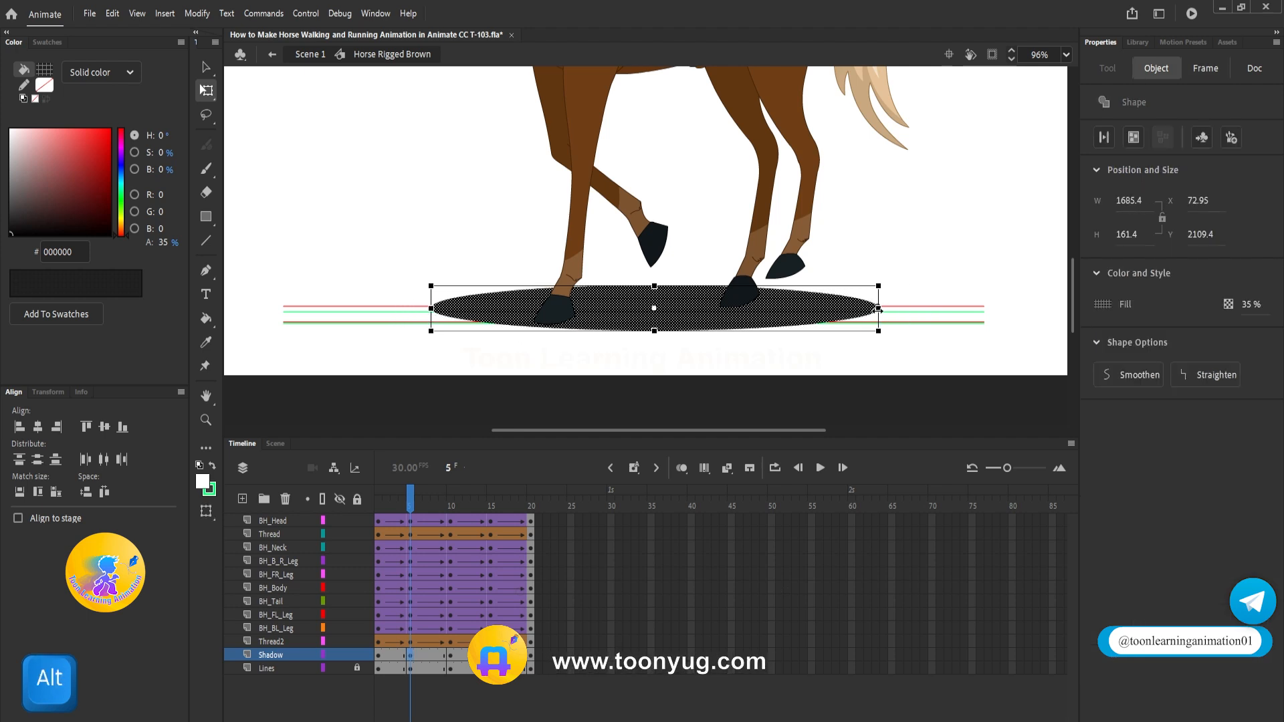
Copy the Shadow keyframe from frame 5 to frame 15 and create shape tweens between all the Shadow keyframes
mouse_move(409, 656)
left_mouse_down("alt")
mouse_move(491, 656)
mouse_move(386, 657)
left_mouse_up("alt")
right_click(399, 655)
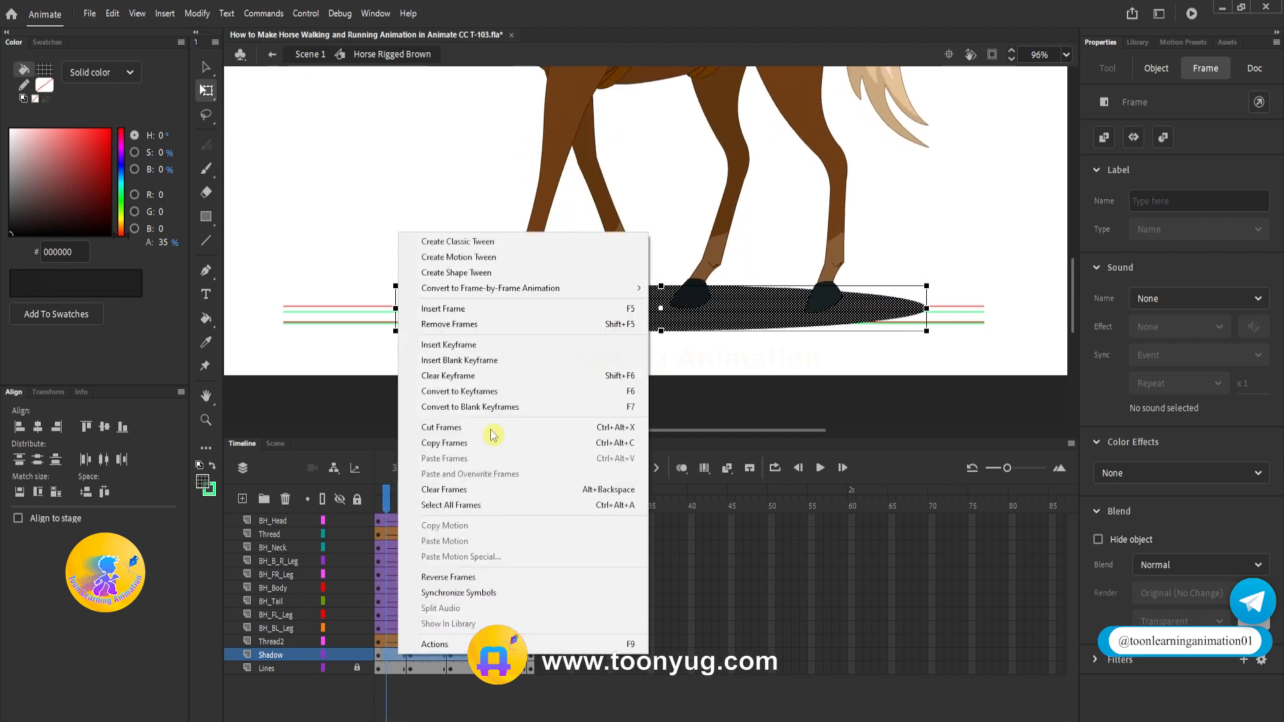
left_click(487, 272)
left_click(397, 147)
Return to Scene 1, play back the walk with the animated shadow, and go back to frame 1
double_click(397, 148)
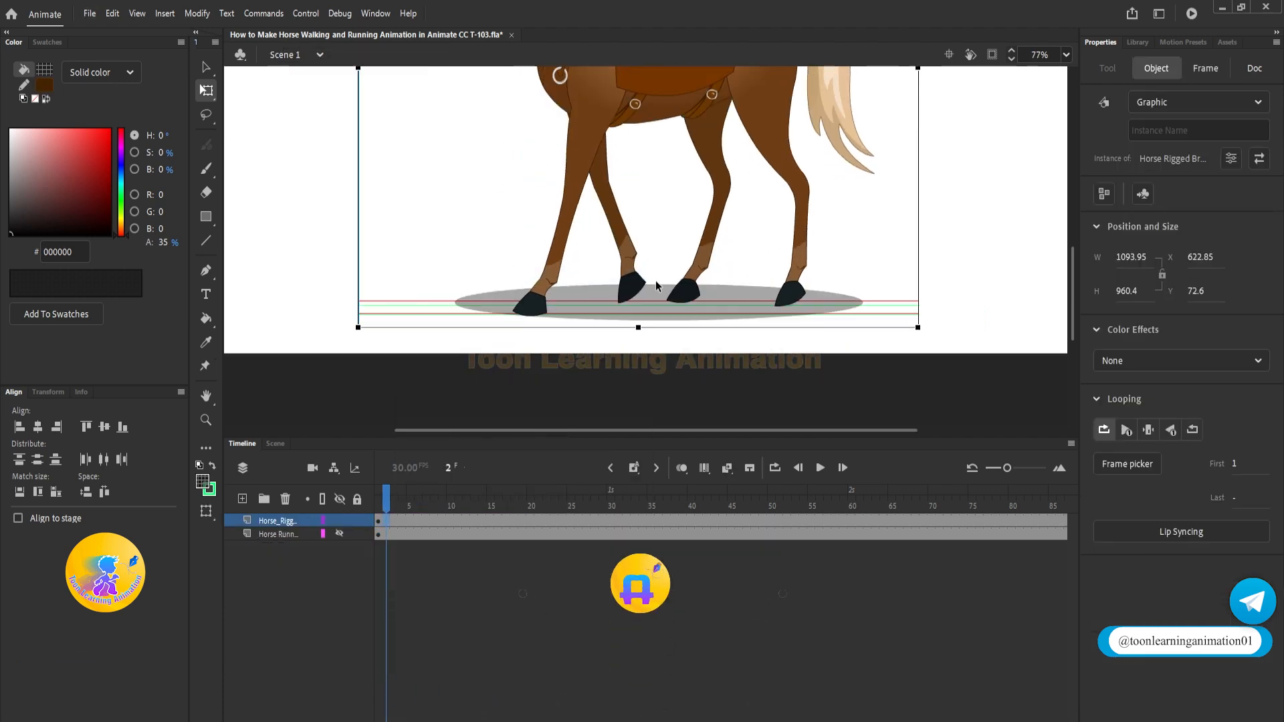
scroll(656, 282, "down", 2, "ctrl")
key("v")
key("Return")
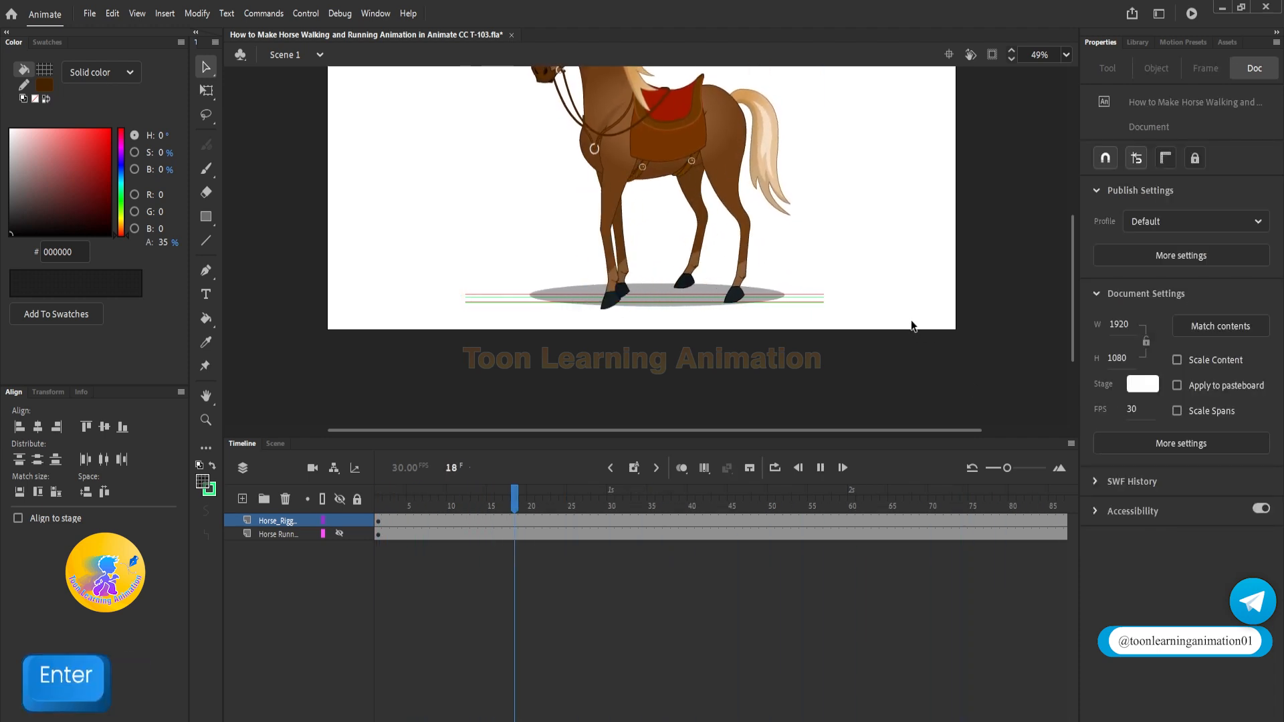
key("Return")
key("shift+comma")
Inside the Horse Rigged Brown symbol, insert frames between the keyframes of all layers to stretch the walk cycle to 25 frames
left_click_drag(859, 189, 922, 265)
double_click(728, 203)
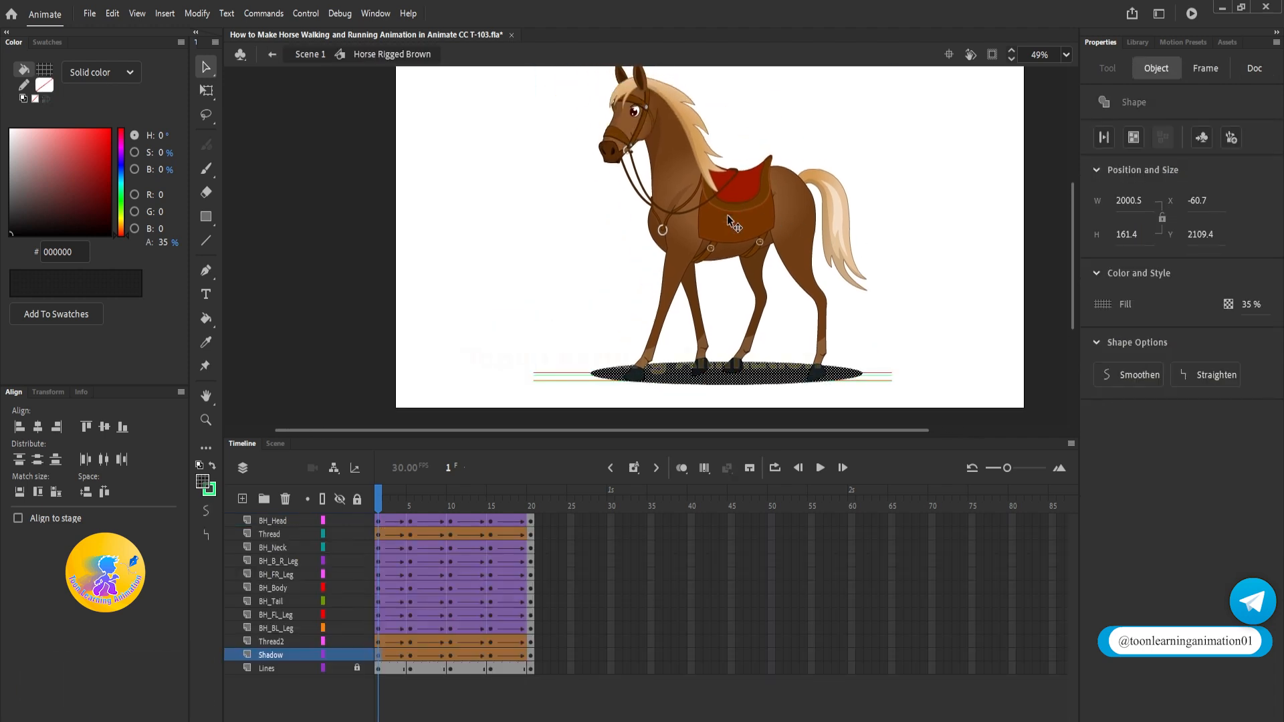
left_click(389, 505)
key("F5")
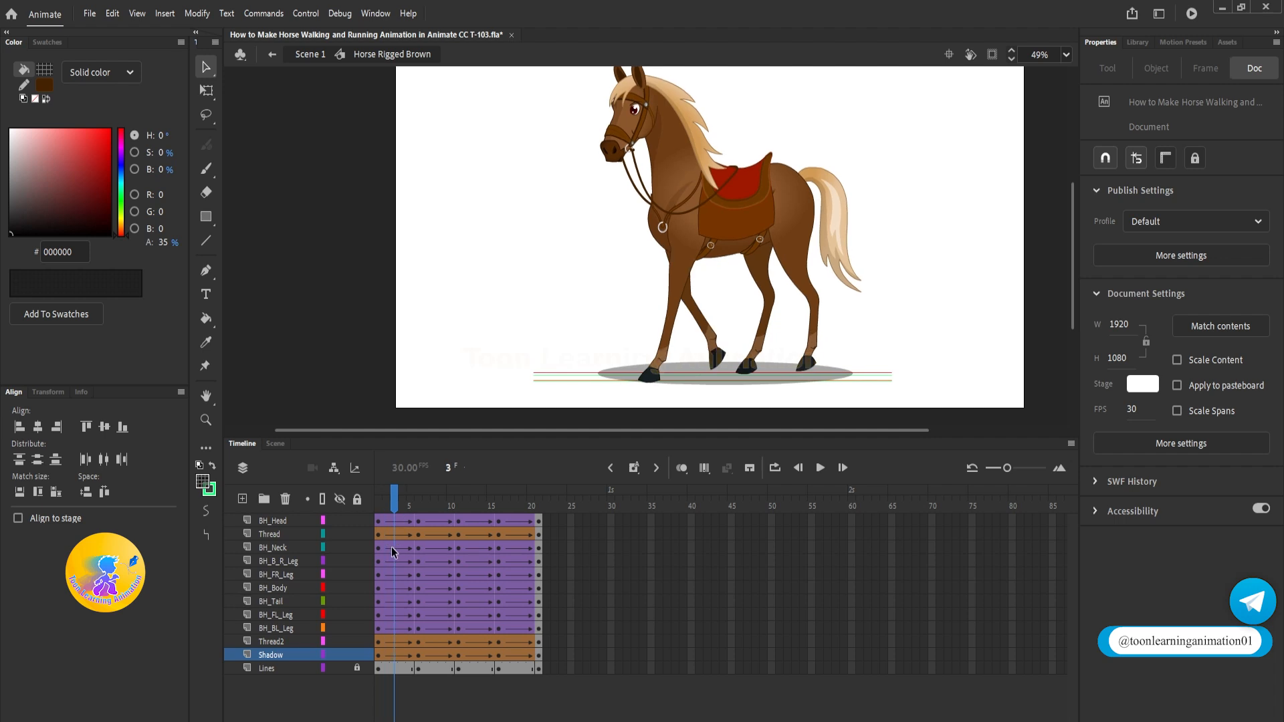
key("F5")
left_click(442, 505)
key("F5")
left_click(506, 506)
key("F5")
left_click(549, 506)
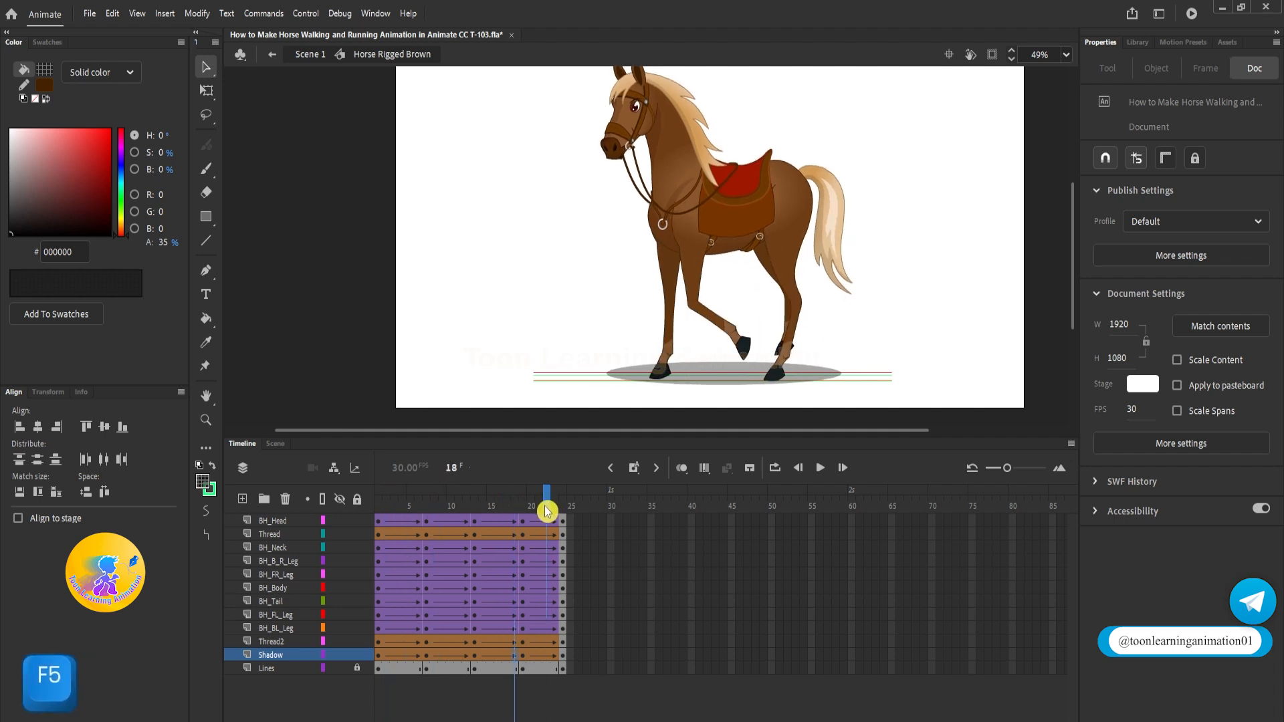
key("F5")
left_click_drag(563, 506, 378, 507)
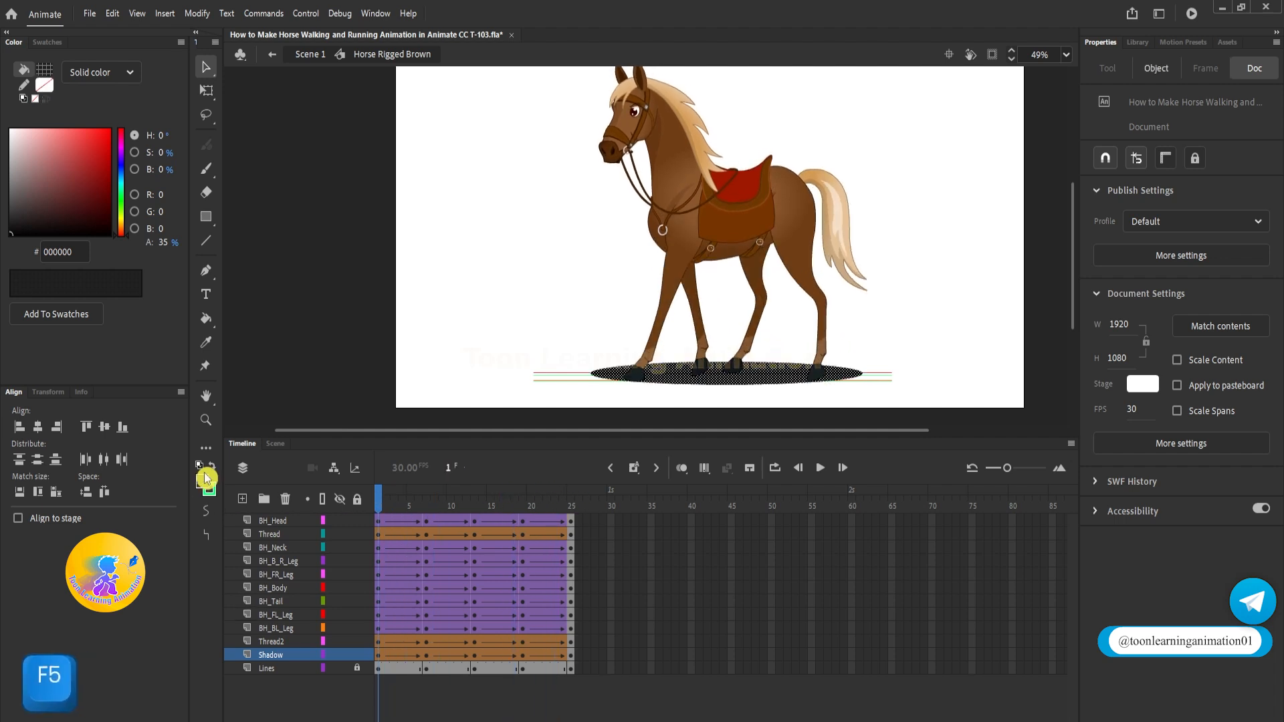
Inside the near front leg symbol (BH FR Leg copy 4), insert frames between the keyframes to stretch its timeline to 25 frames
double_click(665, 316)
left_click(392, 506)
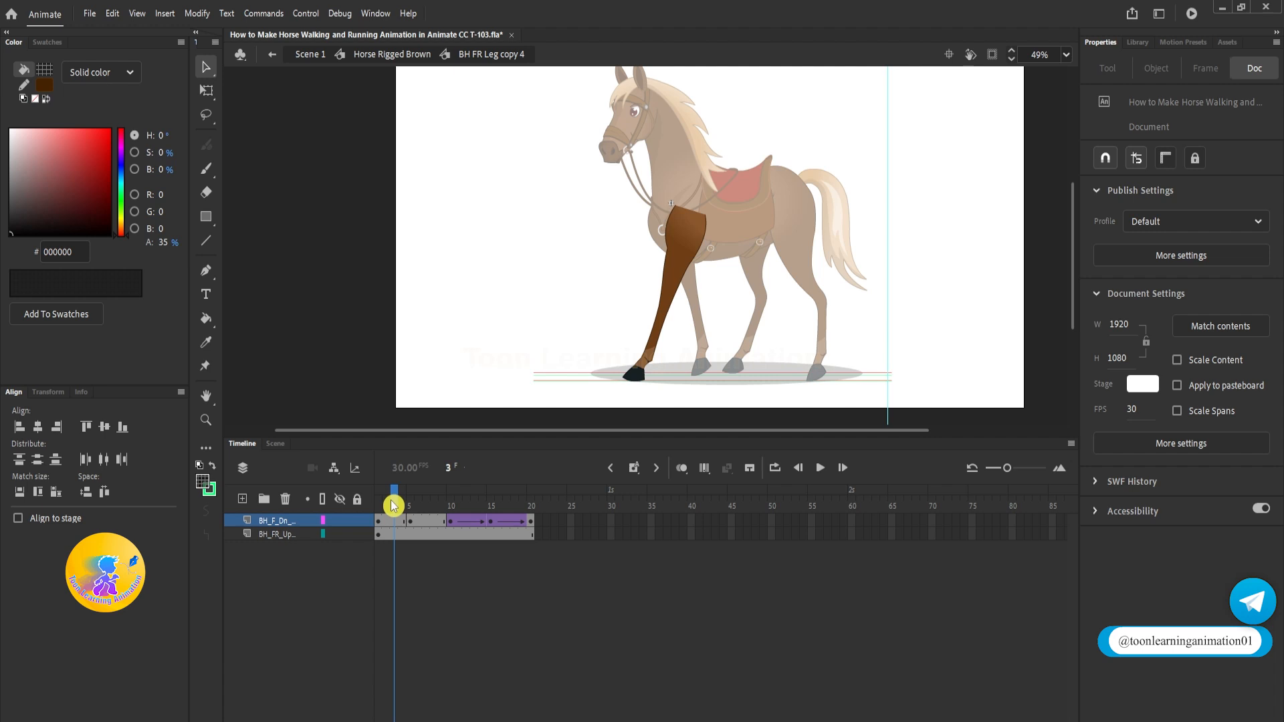
key("F5")
key("F5")
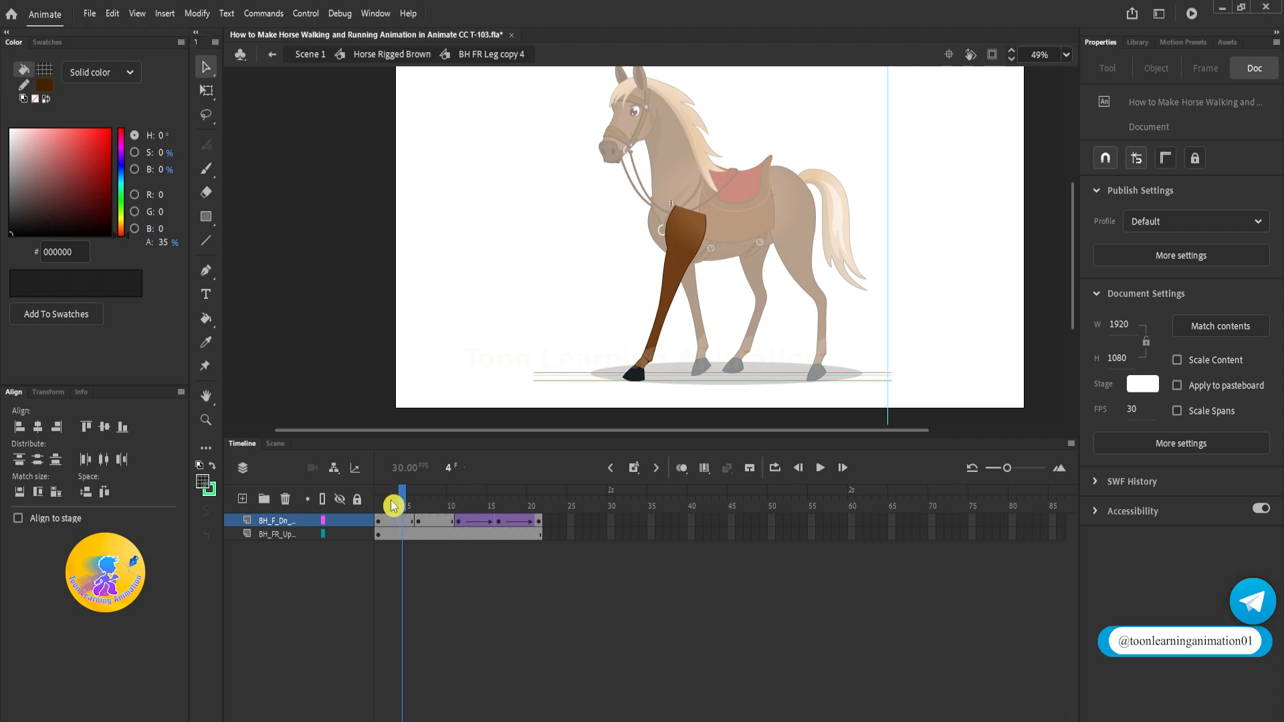
key("shift")
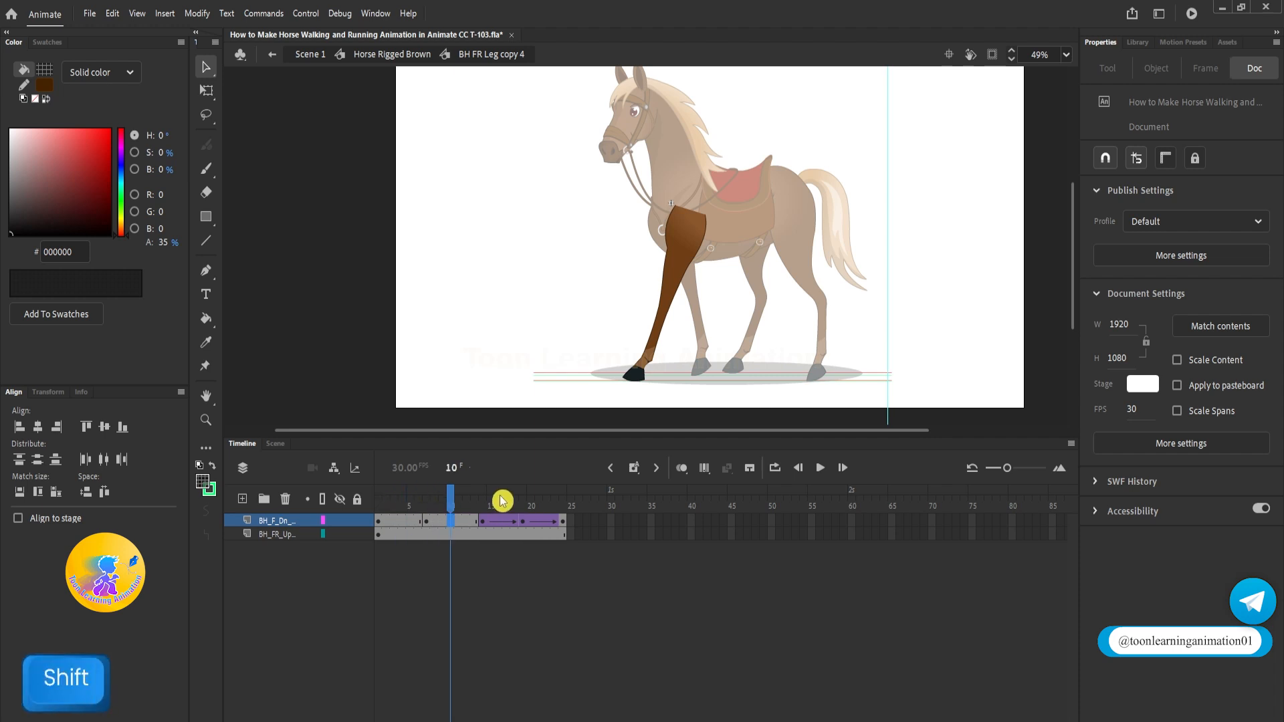
left_click(492, 496)
key("F5")
left_click(546, 499)
key("F5")
double_click(543, 331)
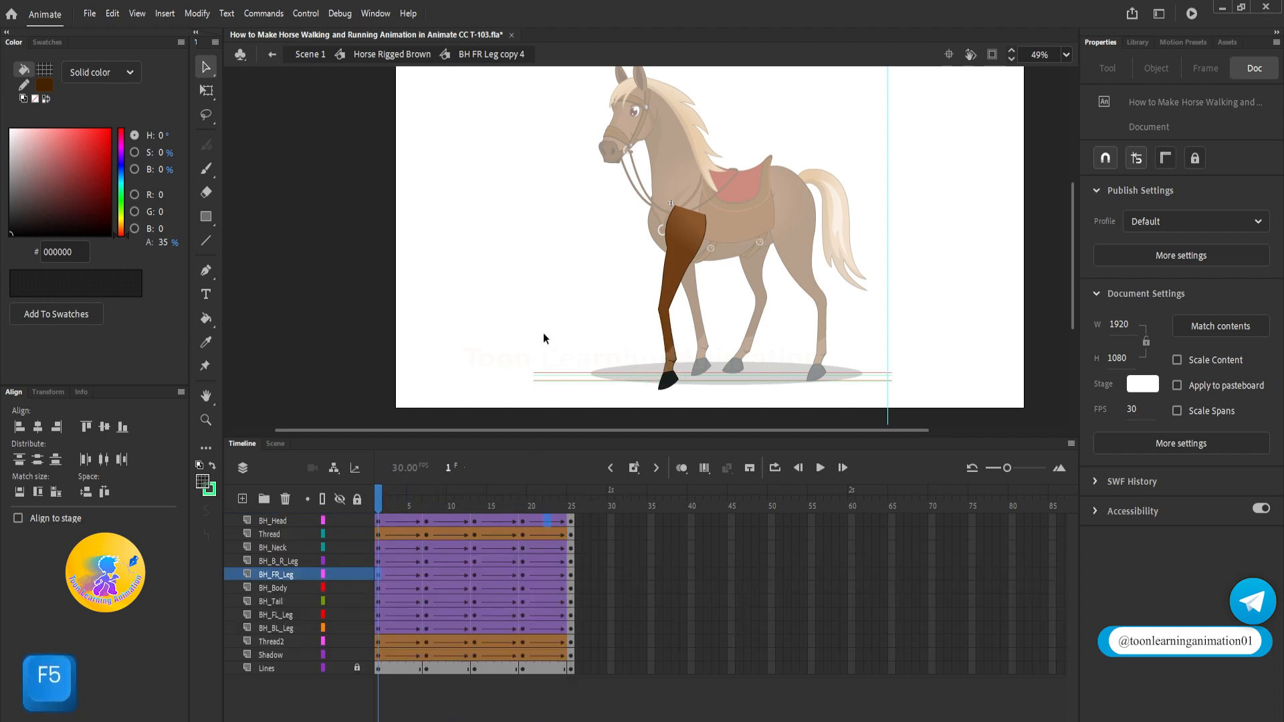
Inside the far hind leg symbol (BH BL Leg copy 4), insert frames between the keyframes to stretch its timeline to 25 frames
double_click(756, 322)
left_click(395, 503)
key("F5")
key("F5")
left_click(447, 498)
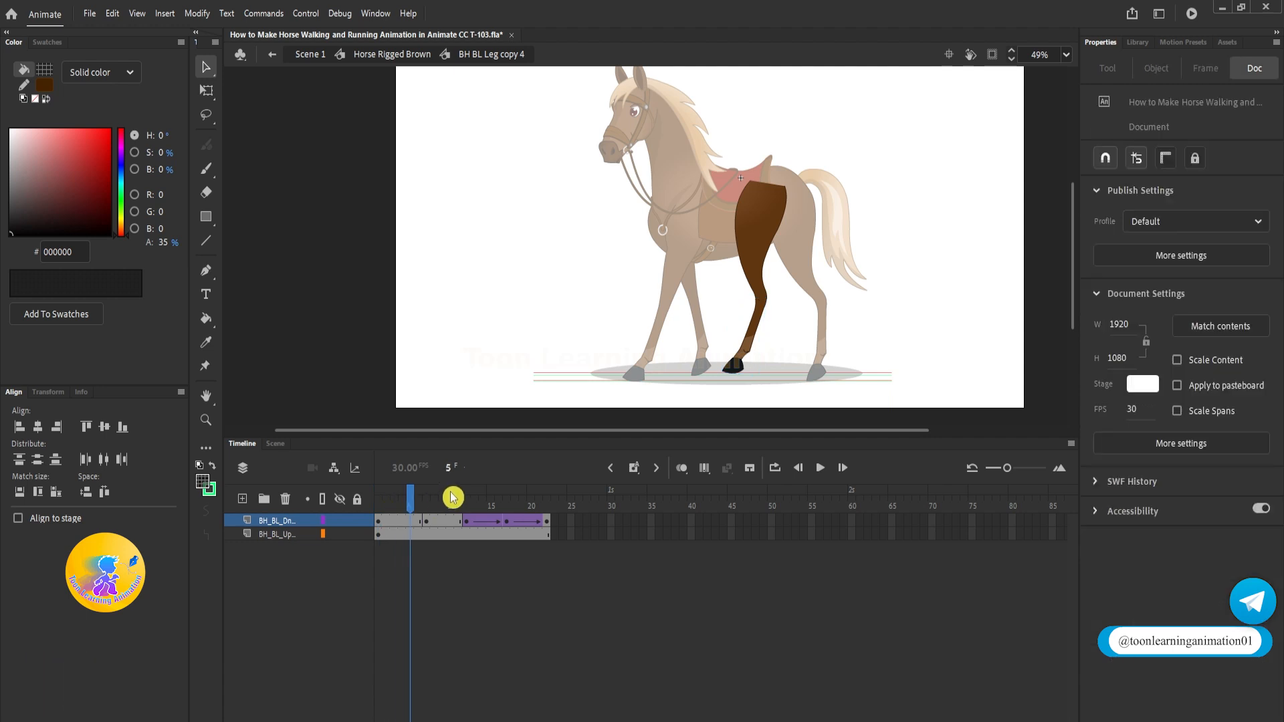
left_click_drag(498, 501, 551, 505)
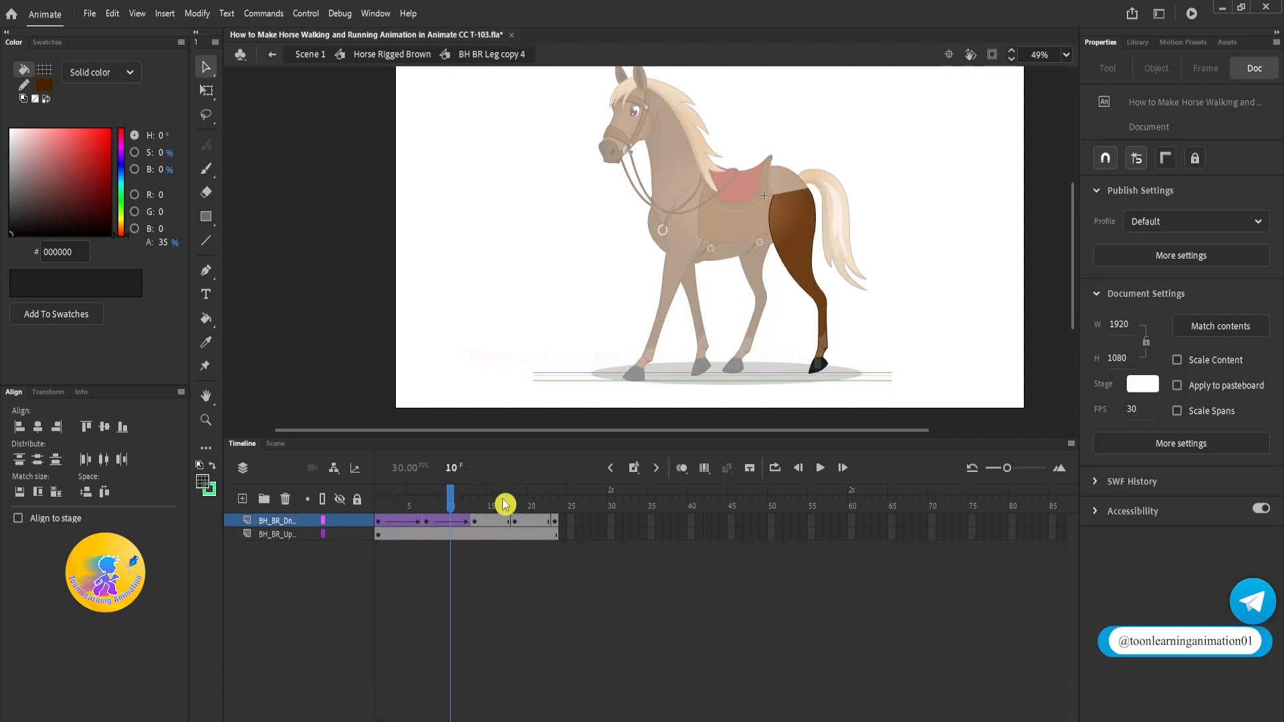
Stretch the nested timelines of the near hind leg (BH BR Leg copy 4) and the far front leg to 25 frames
key("F5")
left_click(547, 504)
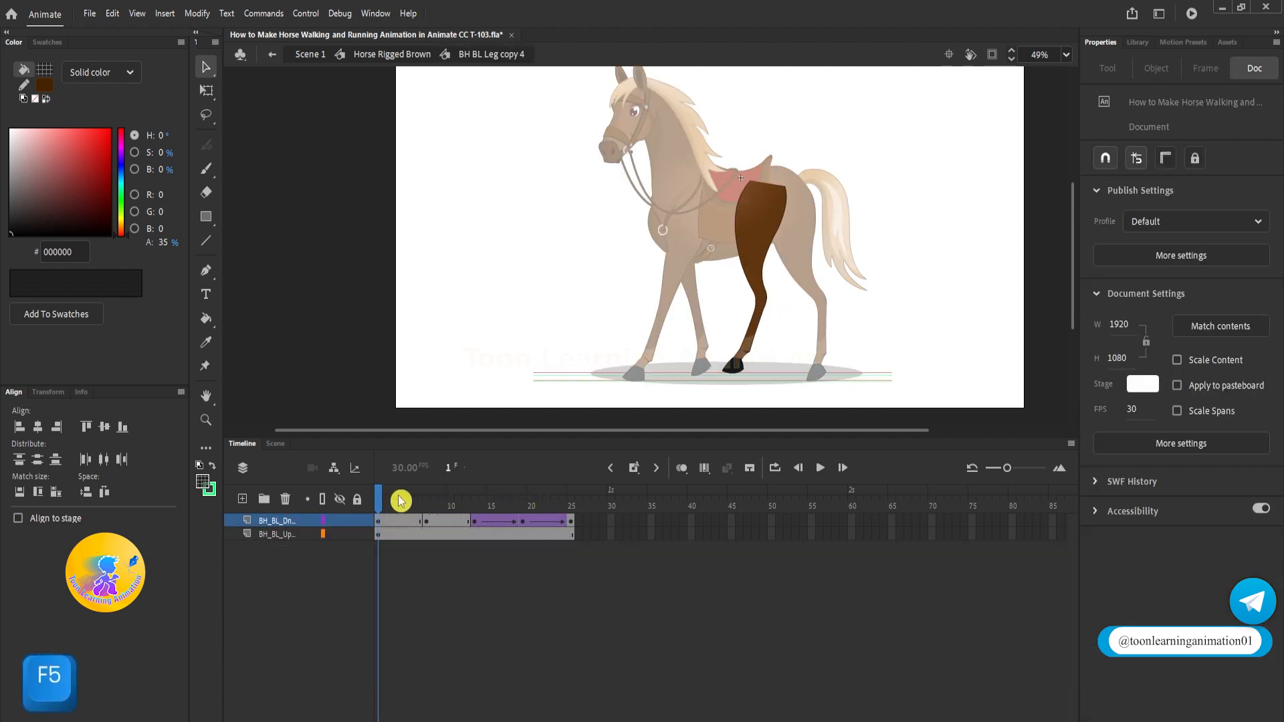
left_click(702, 347)
left_click(424, 503)
key("F5")
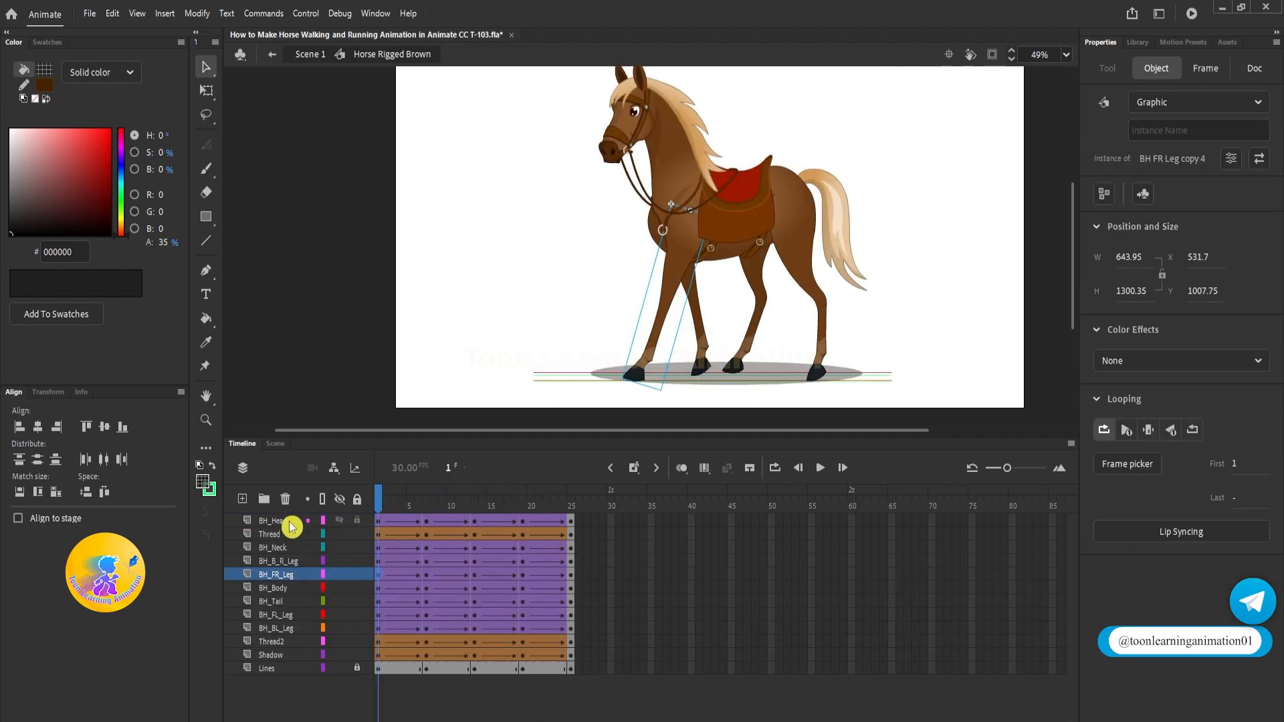
Select the frames of all layers from BH_Head to Shadow and apply Synchronize Symbols
left_click(292, 527)
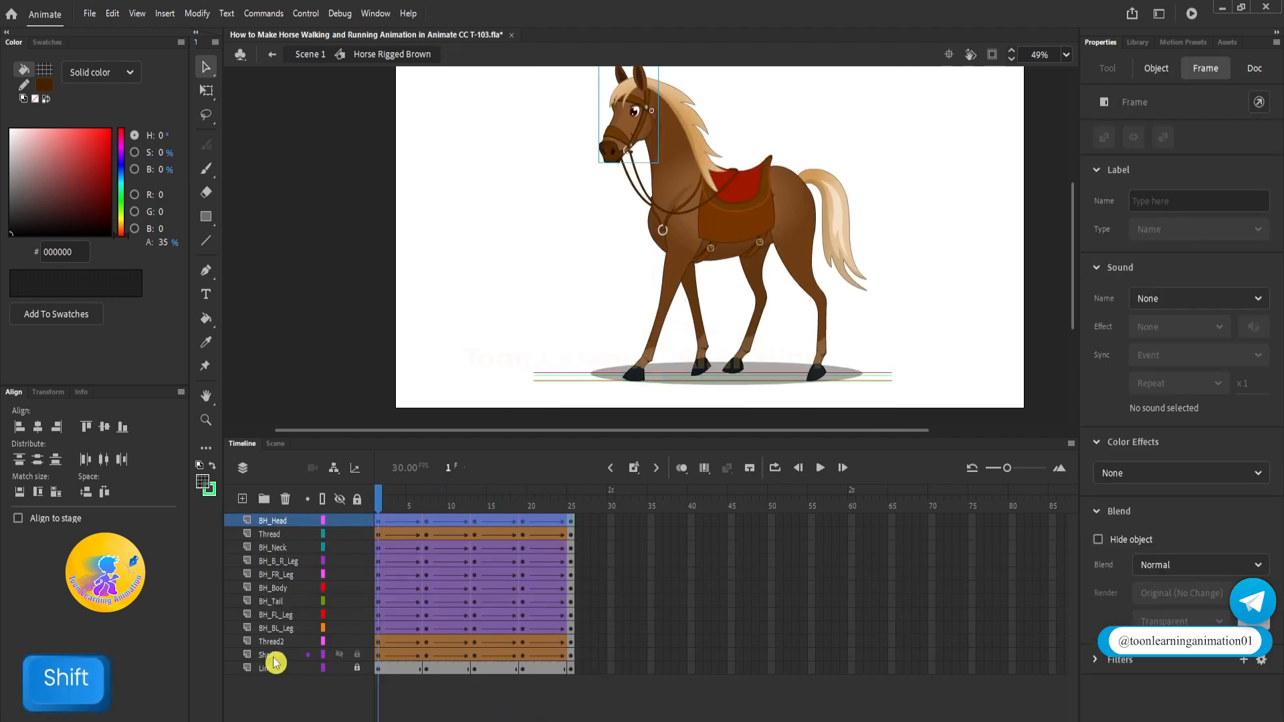
left_click(272, 657, "shift")
right_click(430, 641)
left_click(510, 582)
Play back the stretched walk cycle inside the symbol and in Scene 1 to check its timing
key("Return")
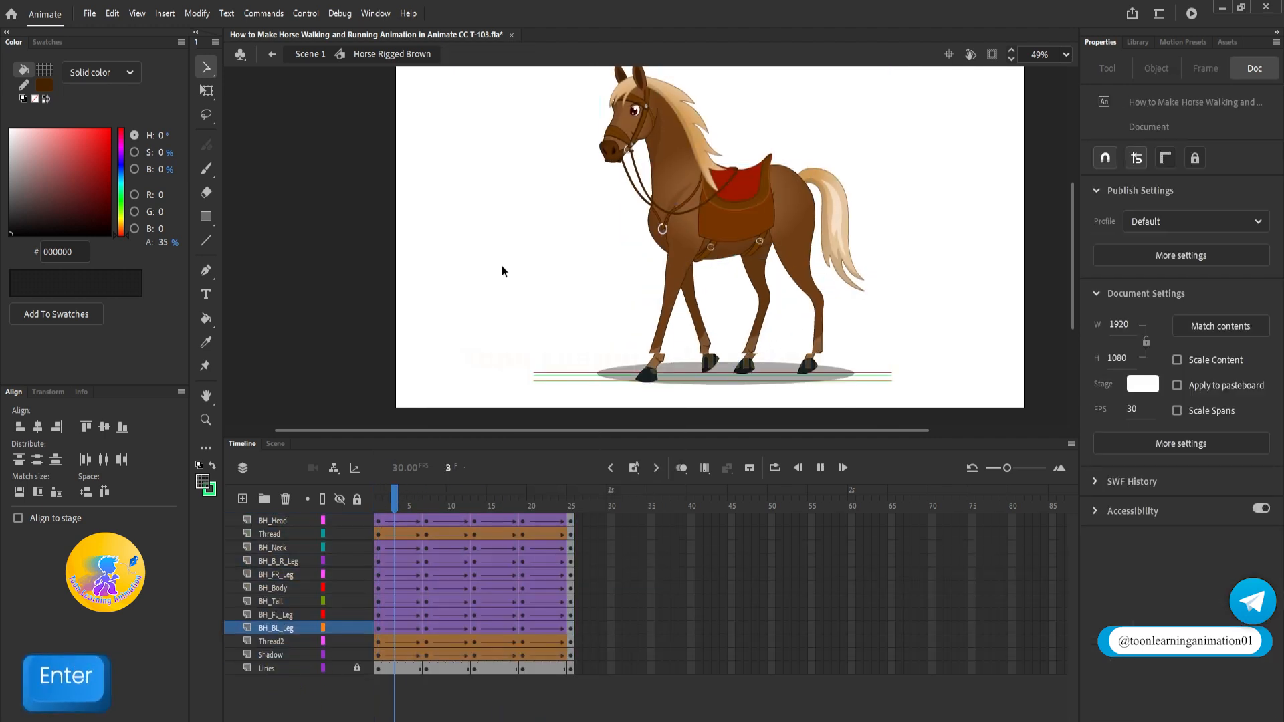
double_click(520, 389)
left_click(489, 499)
left_click(822, 284)
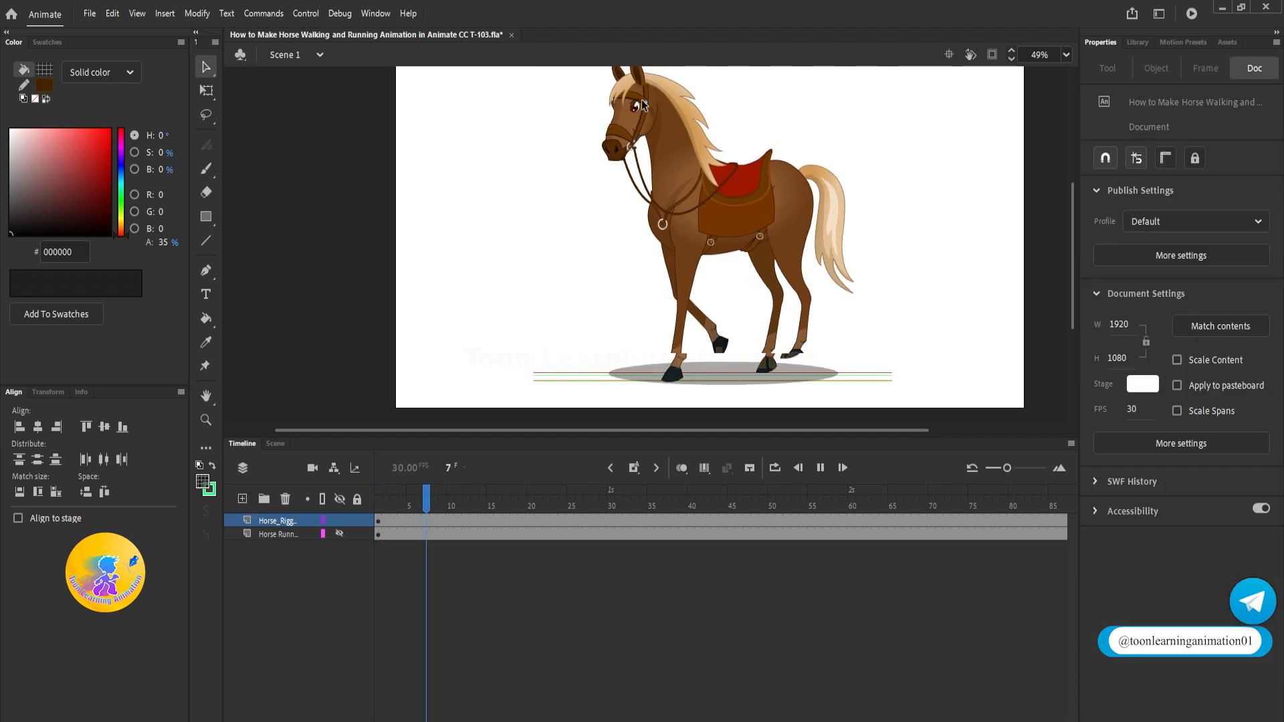
key("Return")
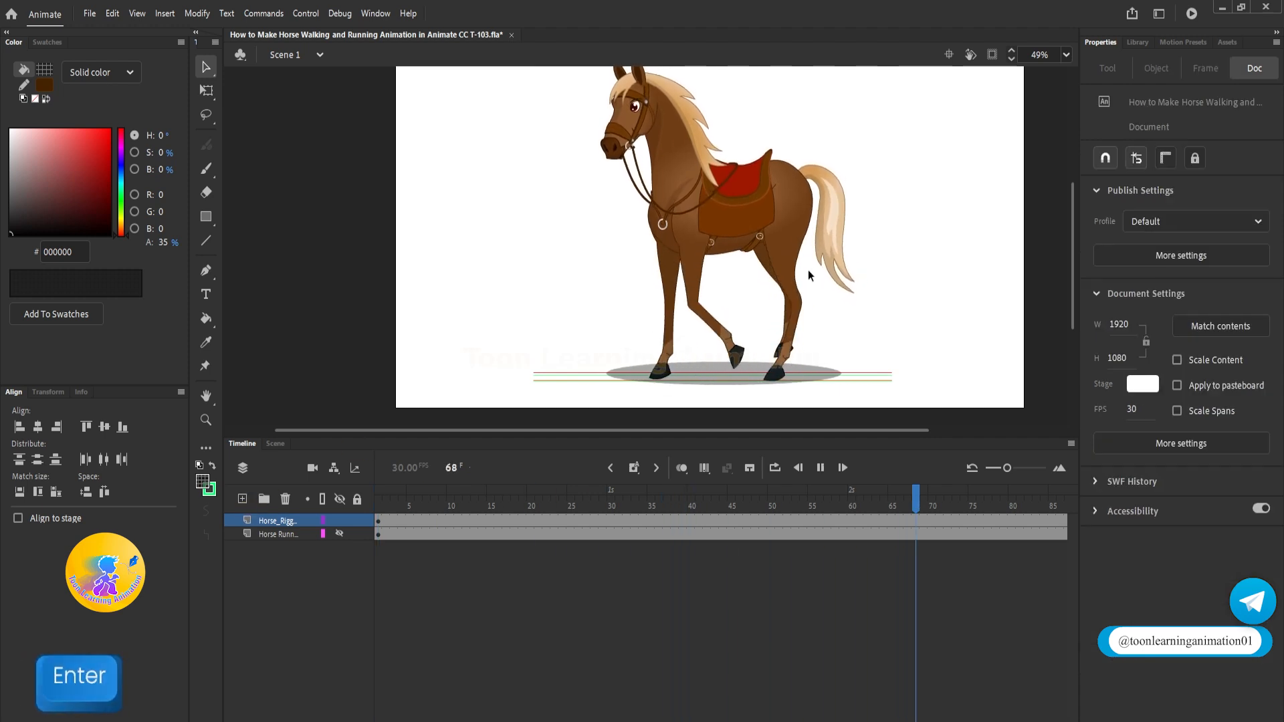
key("space")
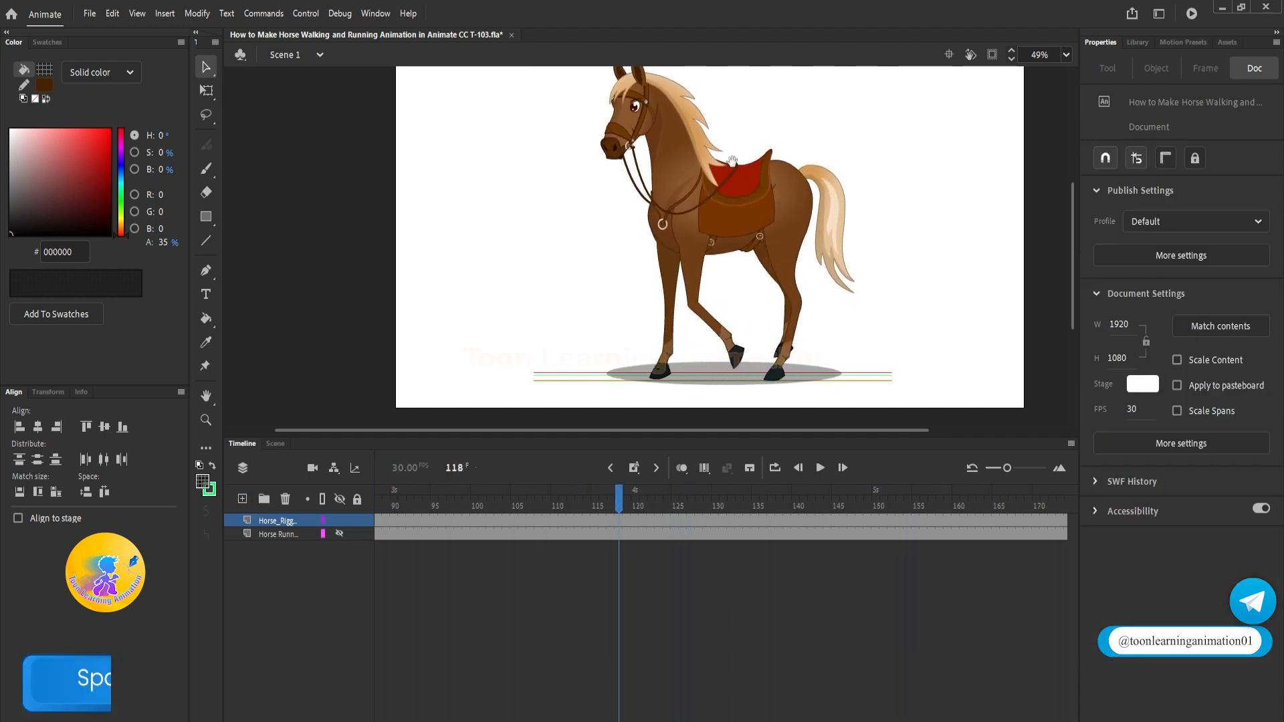
Play back the scene with the horse's head in close-up to examine the eye blink and head movement
scroll(647, 114, "up", 5)
key("Return")
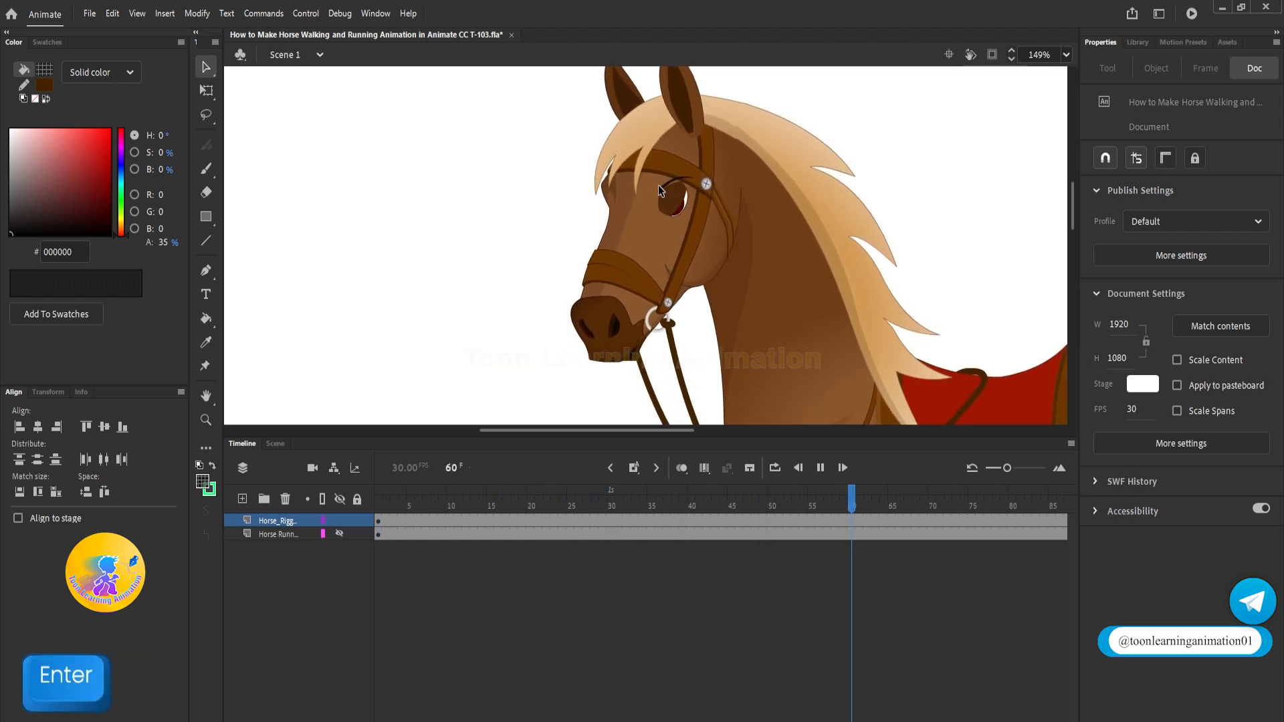
scroll(631, 112, "down", 5)
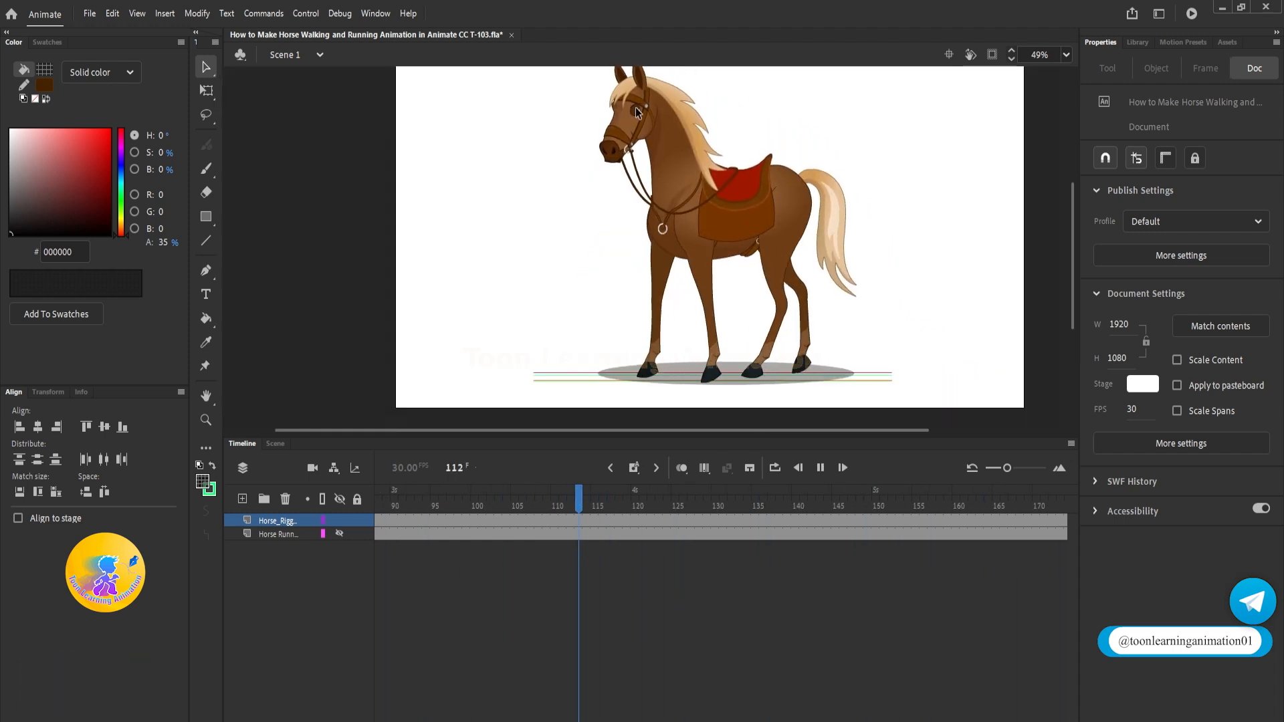
key("space")
scroll(622, 129, "up", 5)
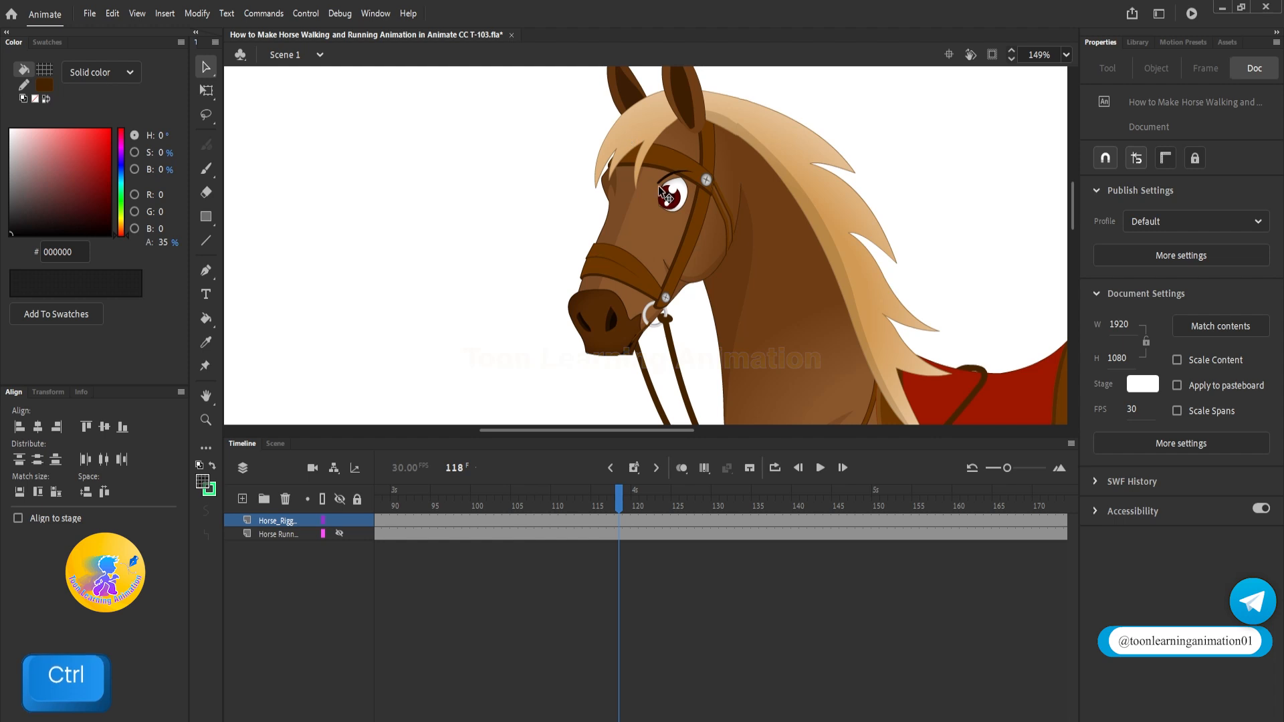
key("Return")
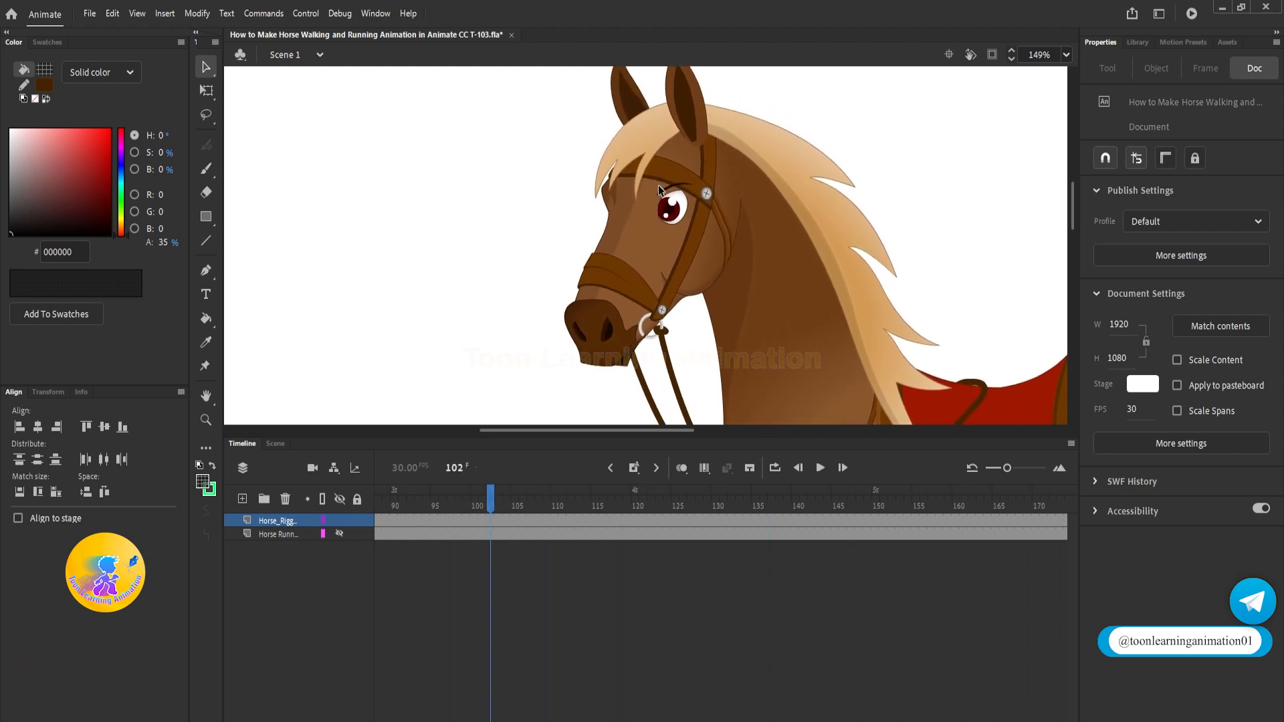
Inside the horse symbol, duplicate the 25-frame cycle of layers BH_Head to Shadow end to end and extend the Lines layer to match
double_click(687, 195)
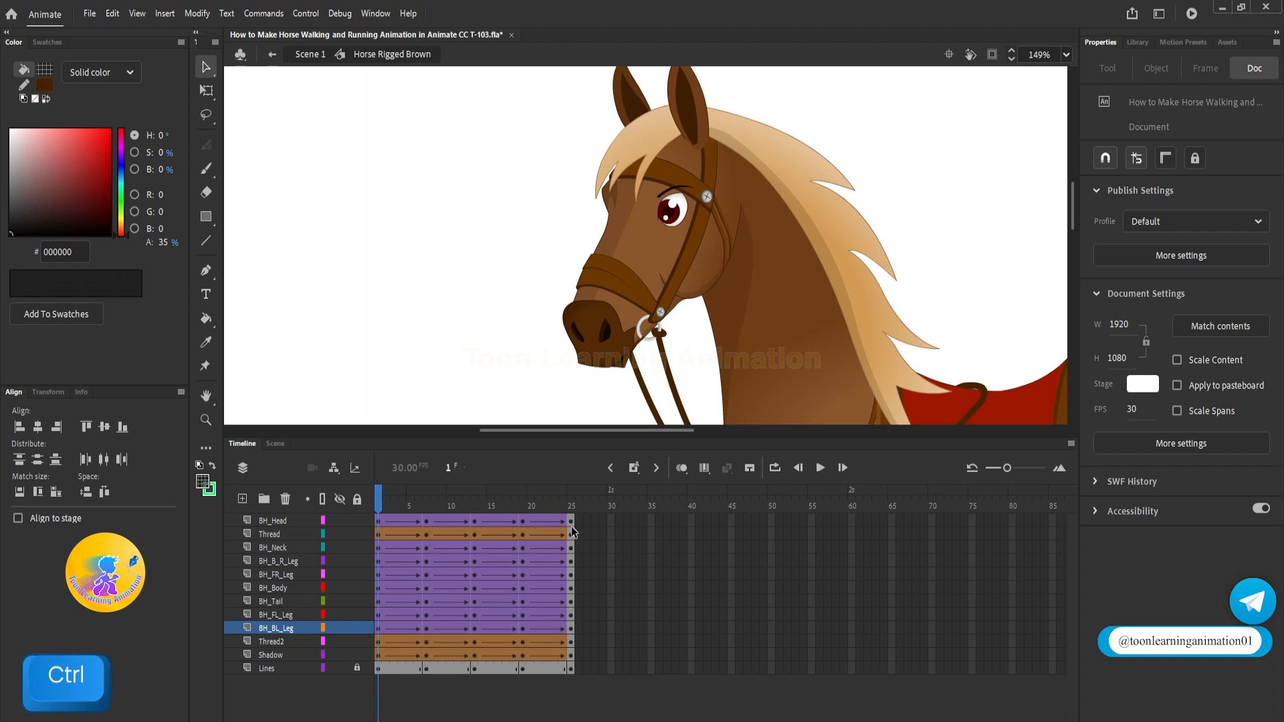
left_click_drag(574, 525, 610, 632)
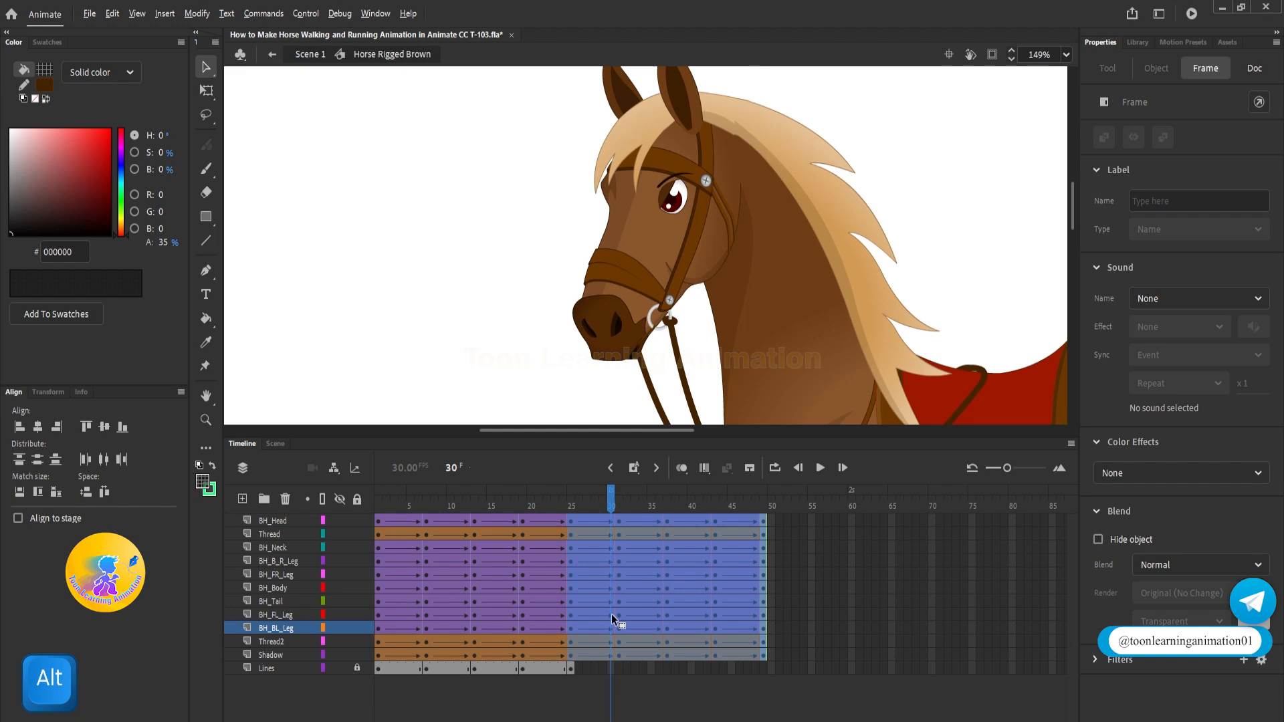
left_click_drag(611, 614, 784, 592)
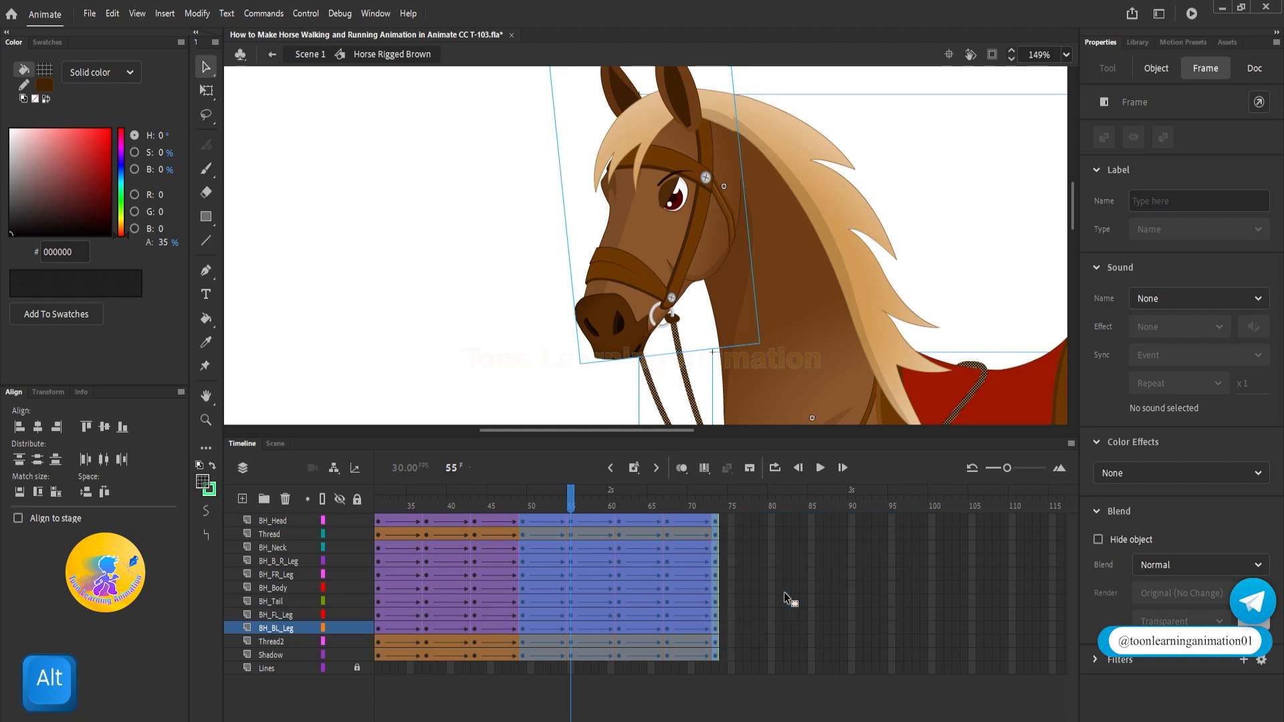
left_click(908, 668)
key("F5")
key("shift+")
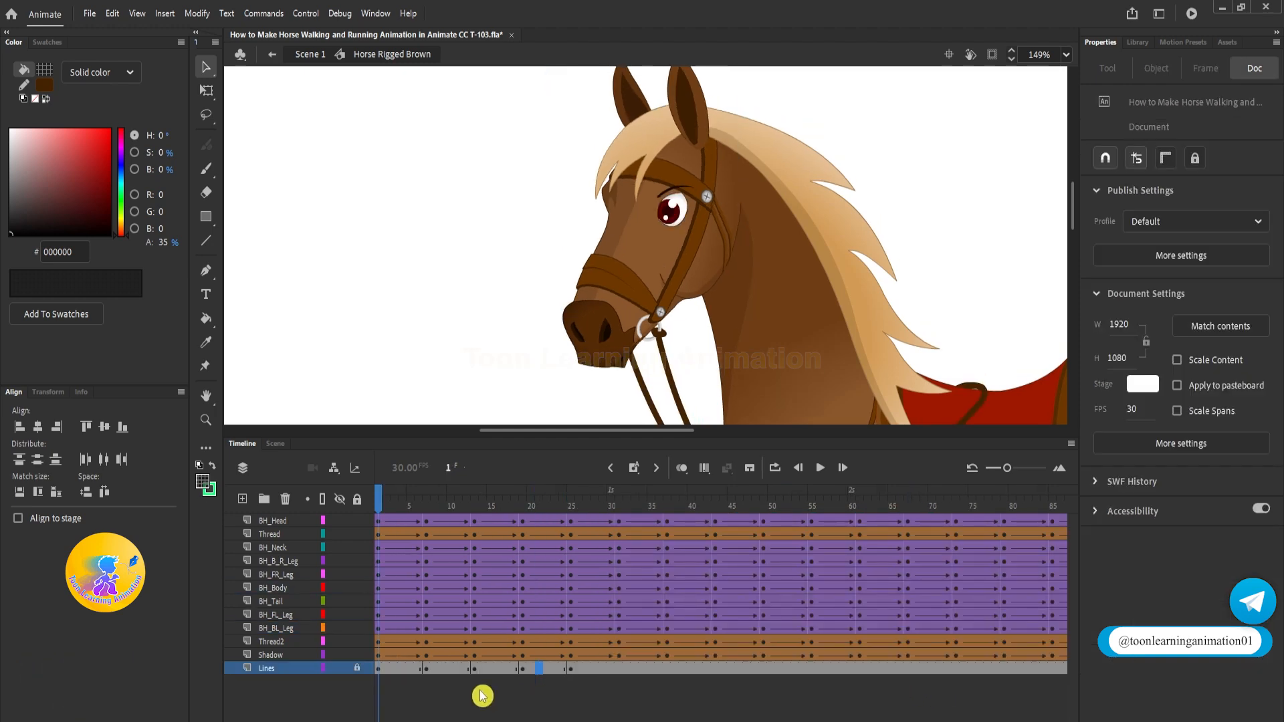
Apply Synchronize Symbols to the BH_Head layer's frames and clear the extra keyframes from the Lines layer
left_click_drag(400, 669, 610, 669)
key("F6")
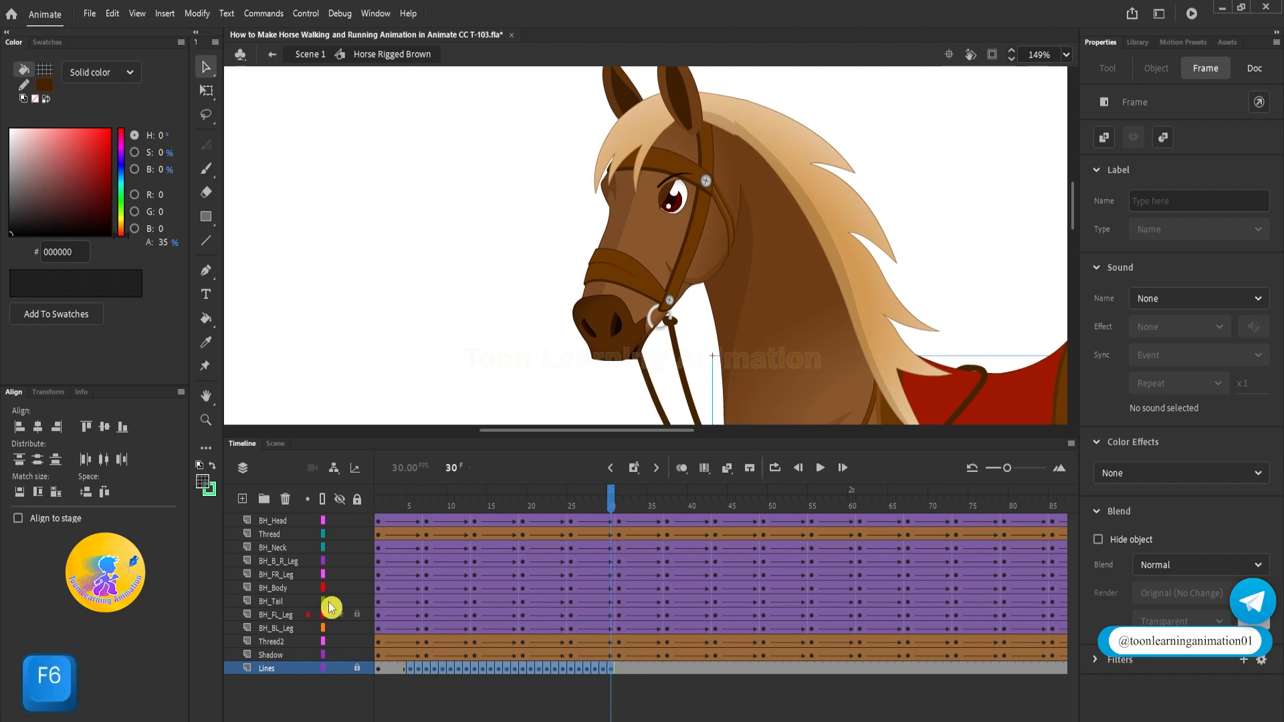
left_click(275, 522)
right_click(613, 522)
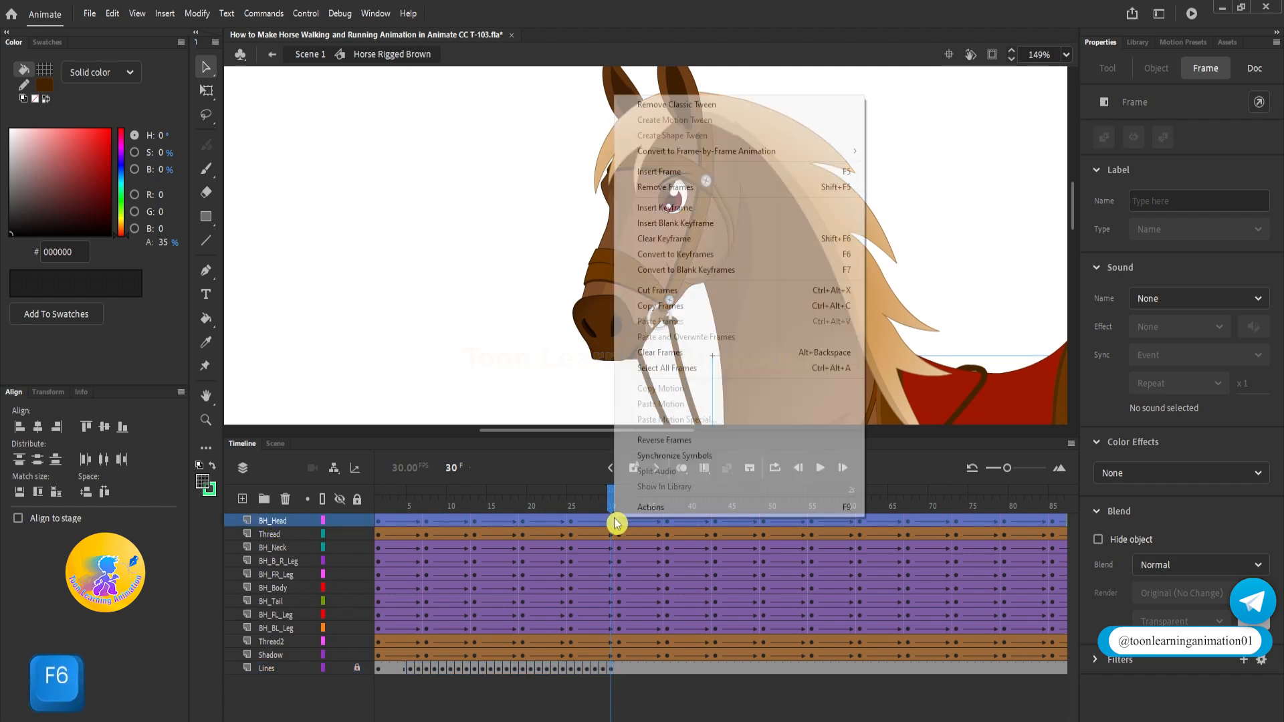
left_click(699, 455)
left_click_drag(622, 669, 403, 671)
key("shift+F6")
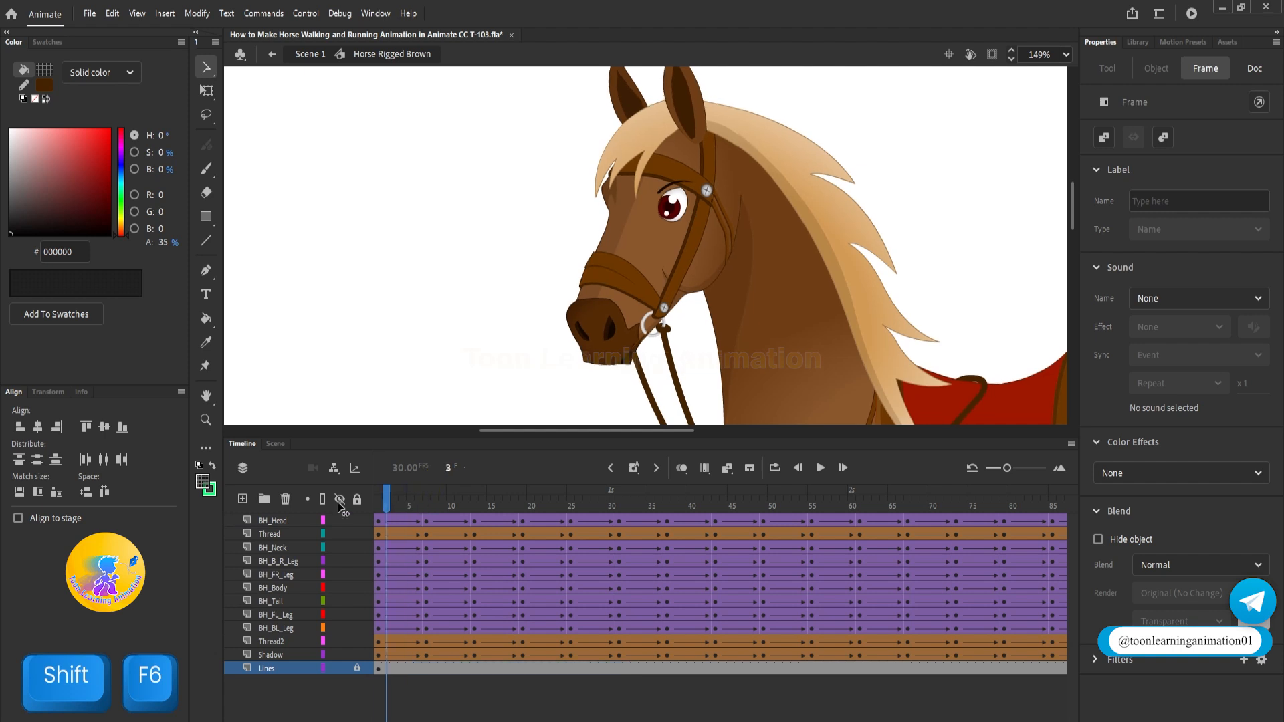
Return to Scene 1 and play back the repeated walk cycle to check the horse's movement
key("v")
double_click(432, 287)
scroll(564, 344, "down", 5)
scroll(563, 344, "down", 5)
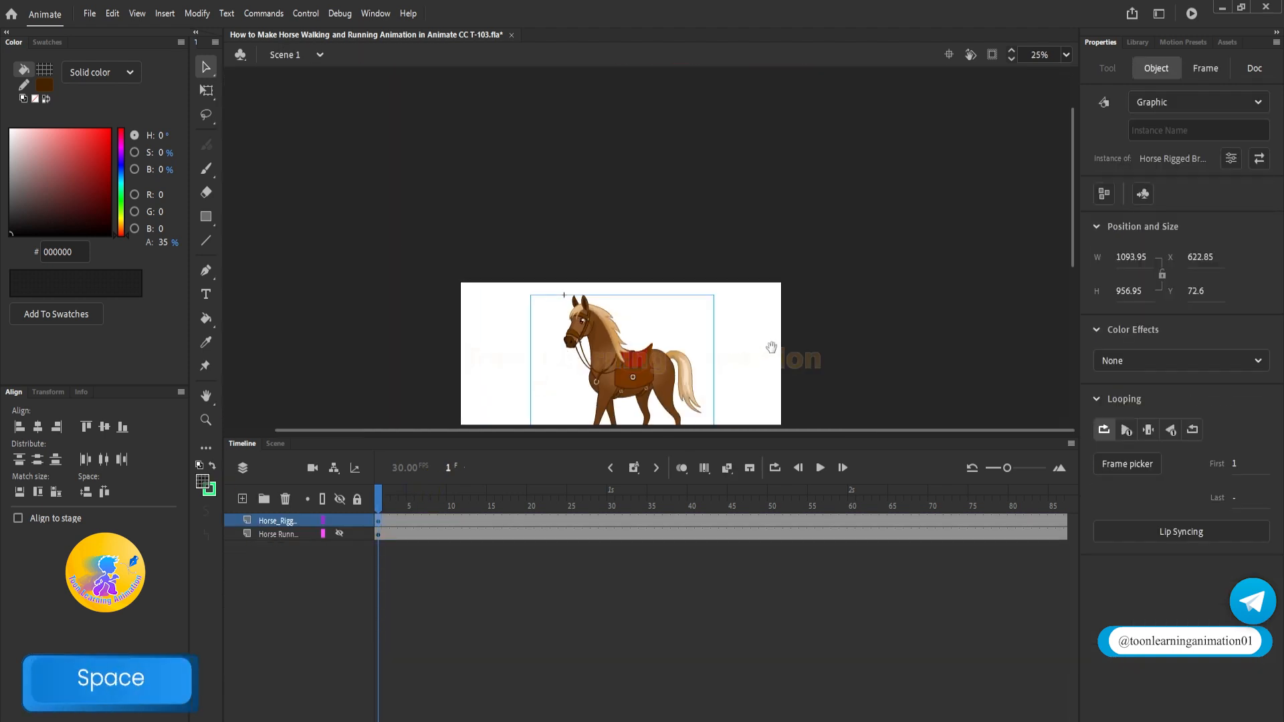
left_click_drag(768, 347, 762, 307)
scroll(593, 287, "up", 5)
key("Return")
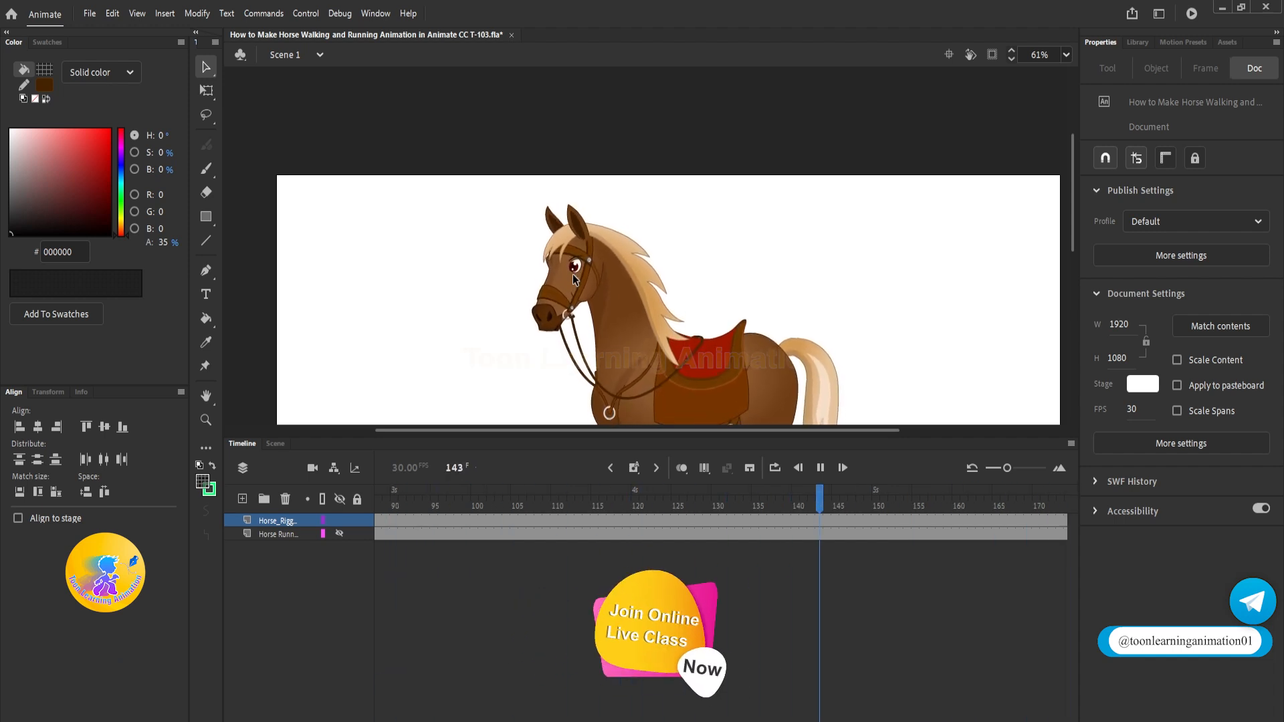
key("shift+comma")
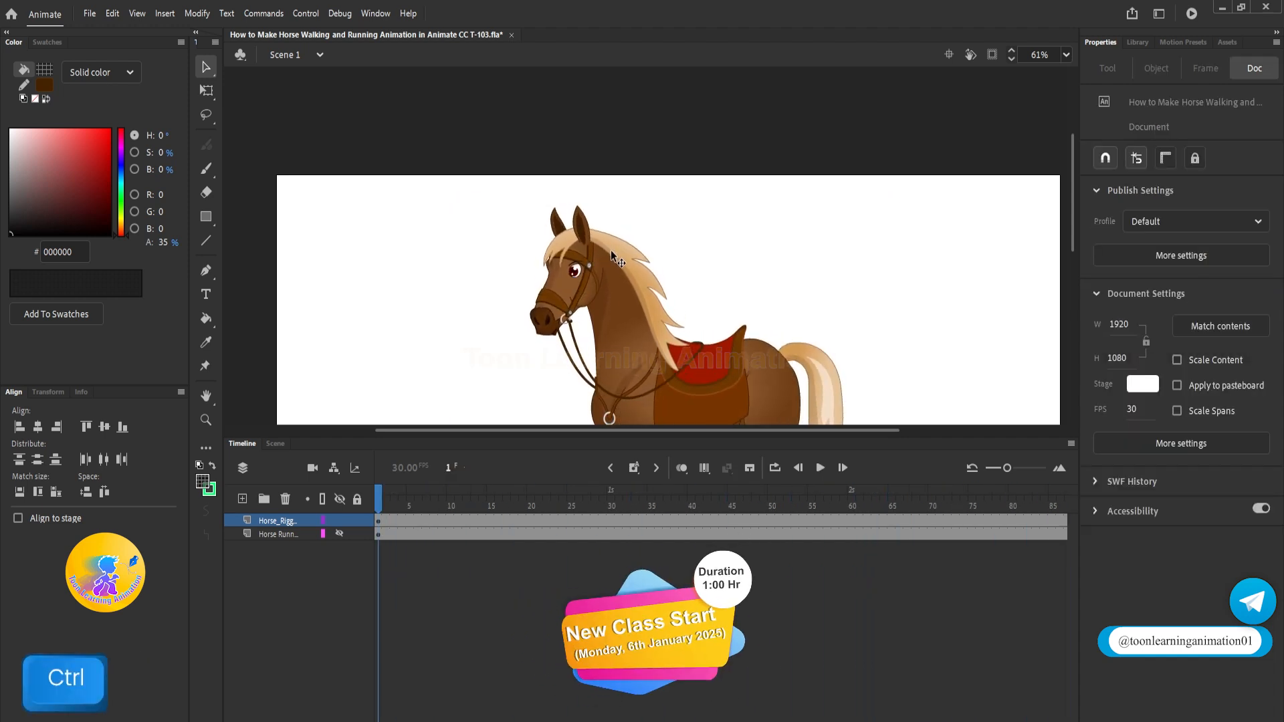
scroll(605, 247, "down", 2)
left_click_drag(686, 337, 733, 263)
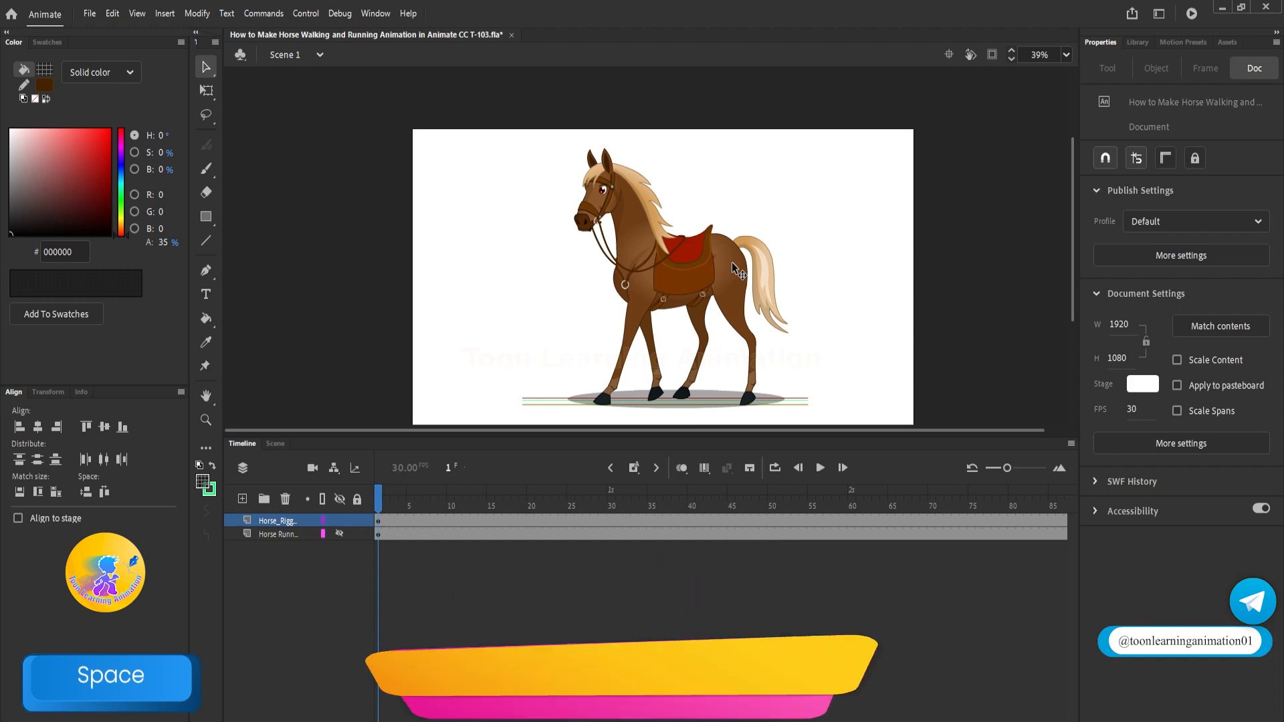
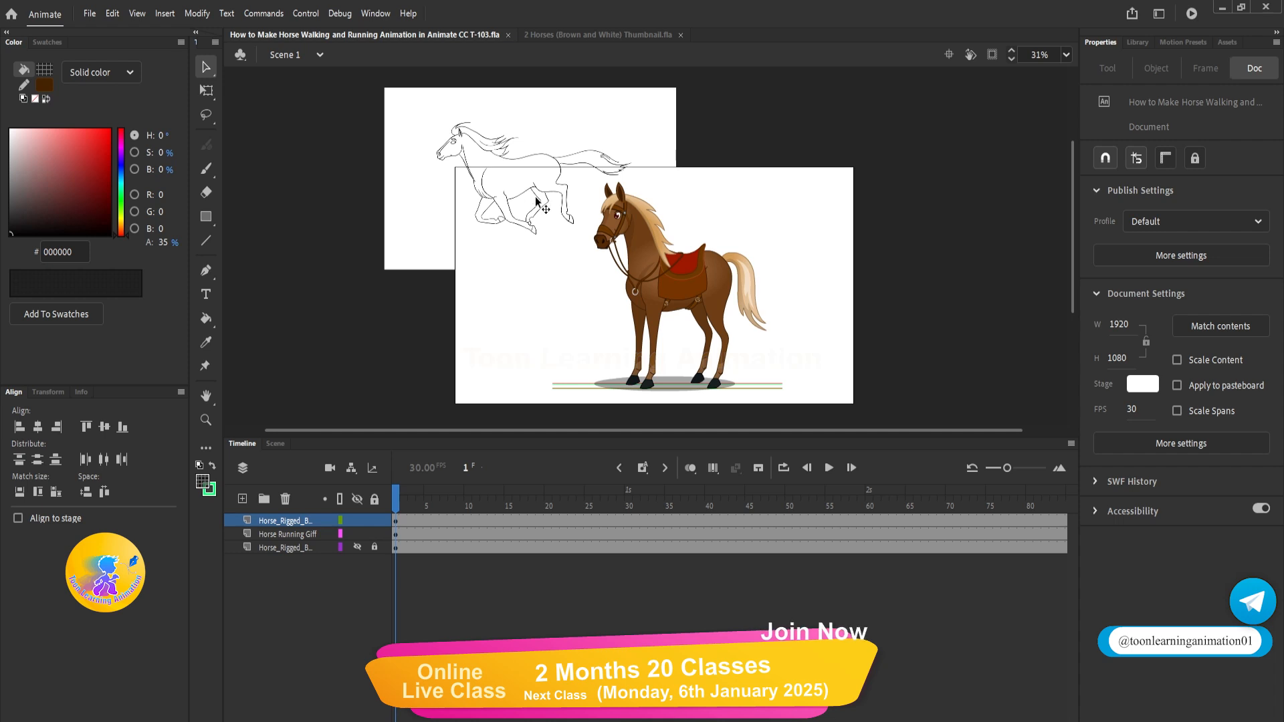
Play back the running-horse reference sketch in Scene 1 and examine the standing horse's hooves against the ground lines
scroll(536, 198, "up", 2)
key("Return")
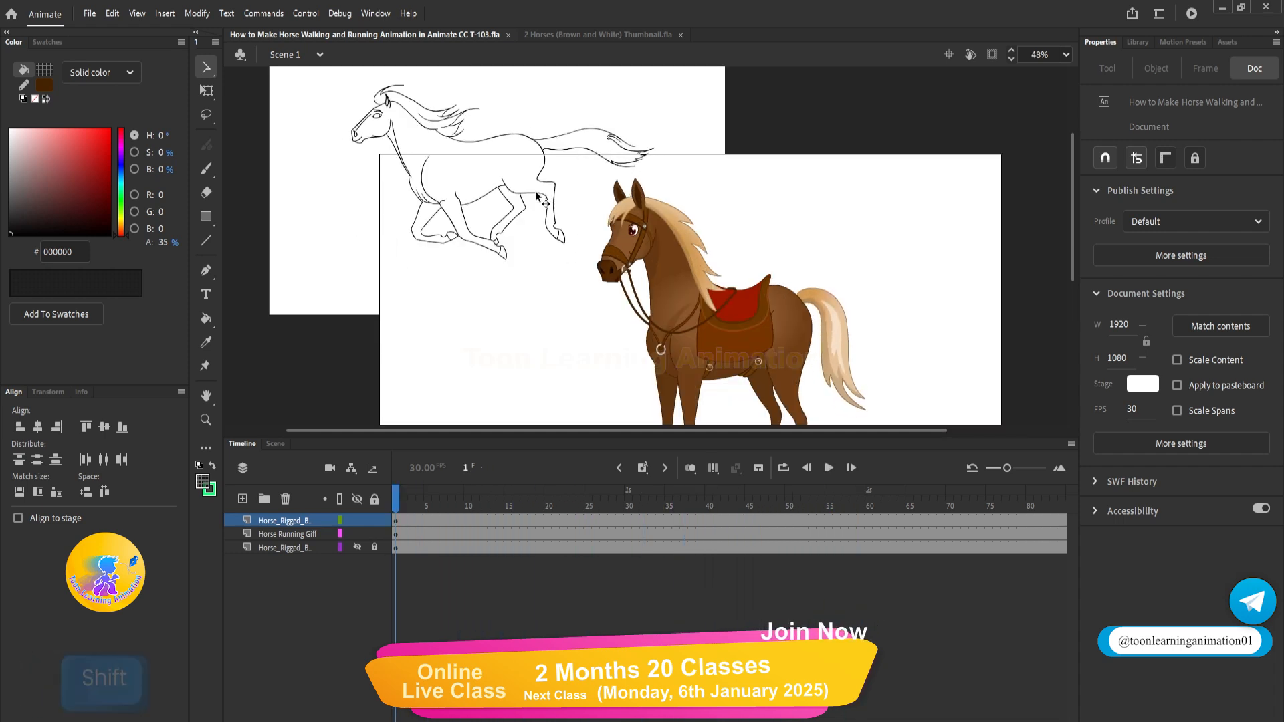
key("shift+comma")
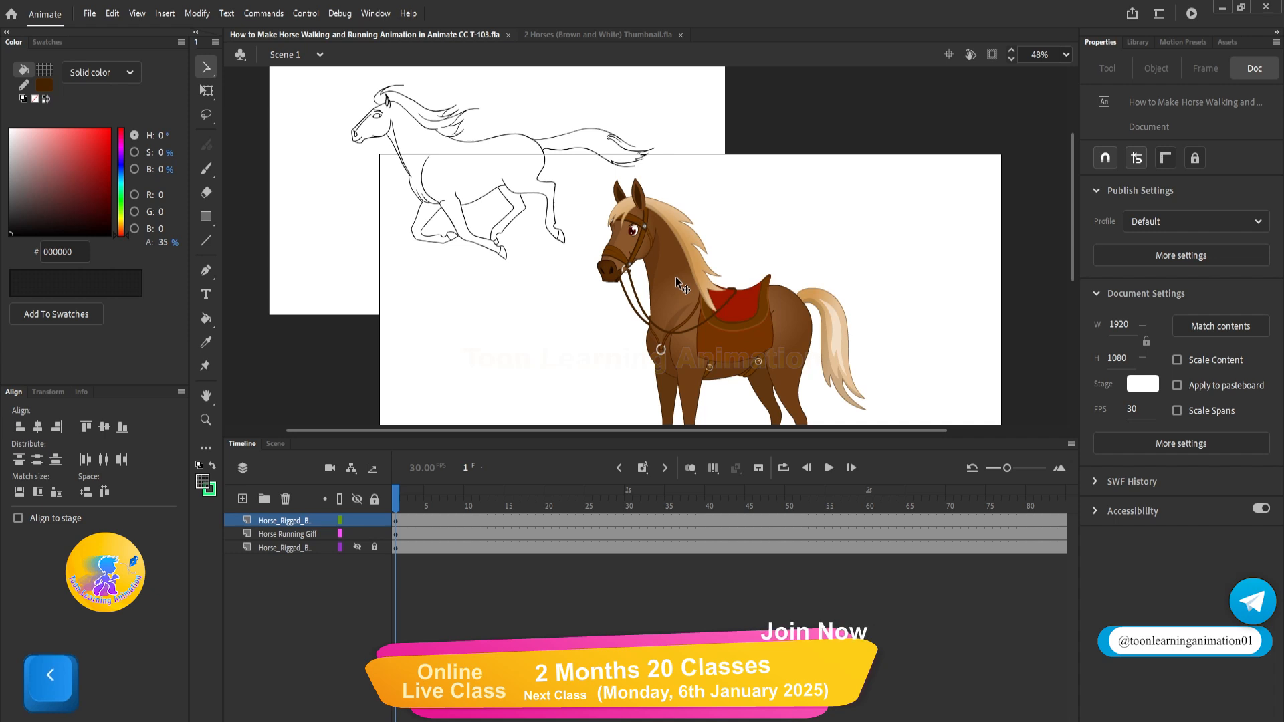
scroll(714, 301, "down", 2)
scroll(689, 315, "up", 1)
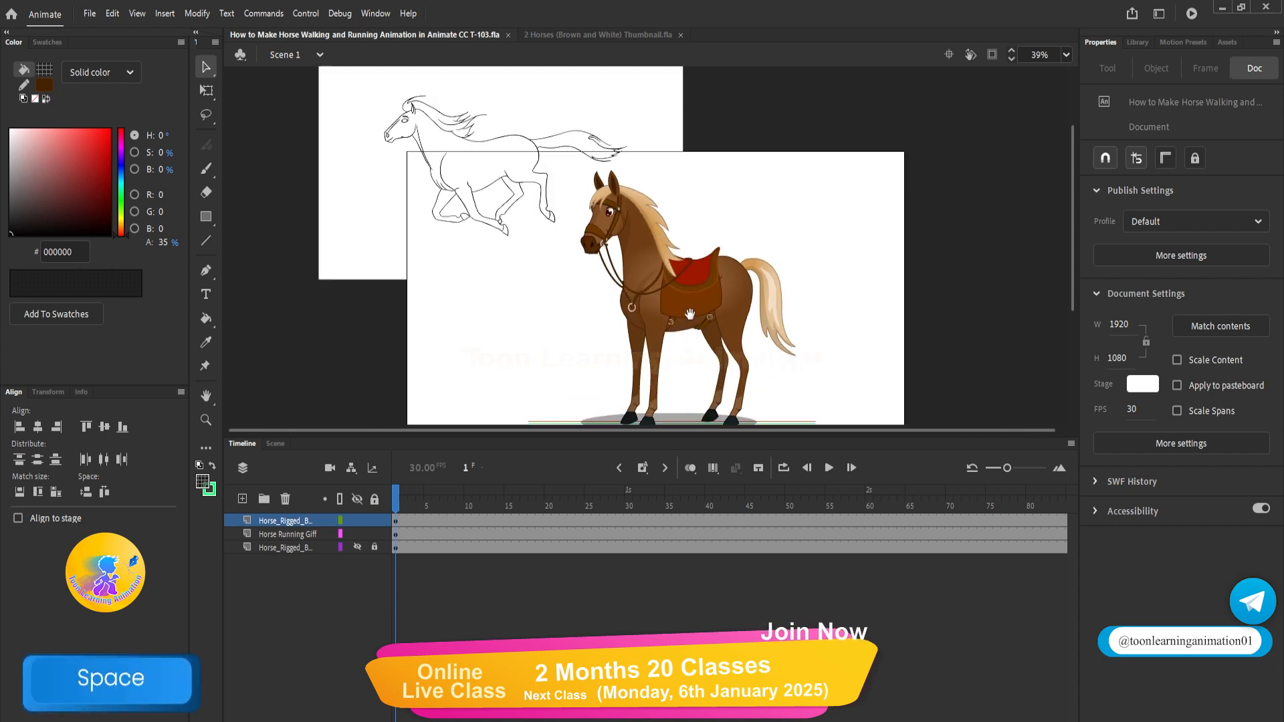
left_click_drag(689, 314, 695, 303)
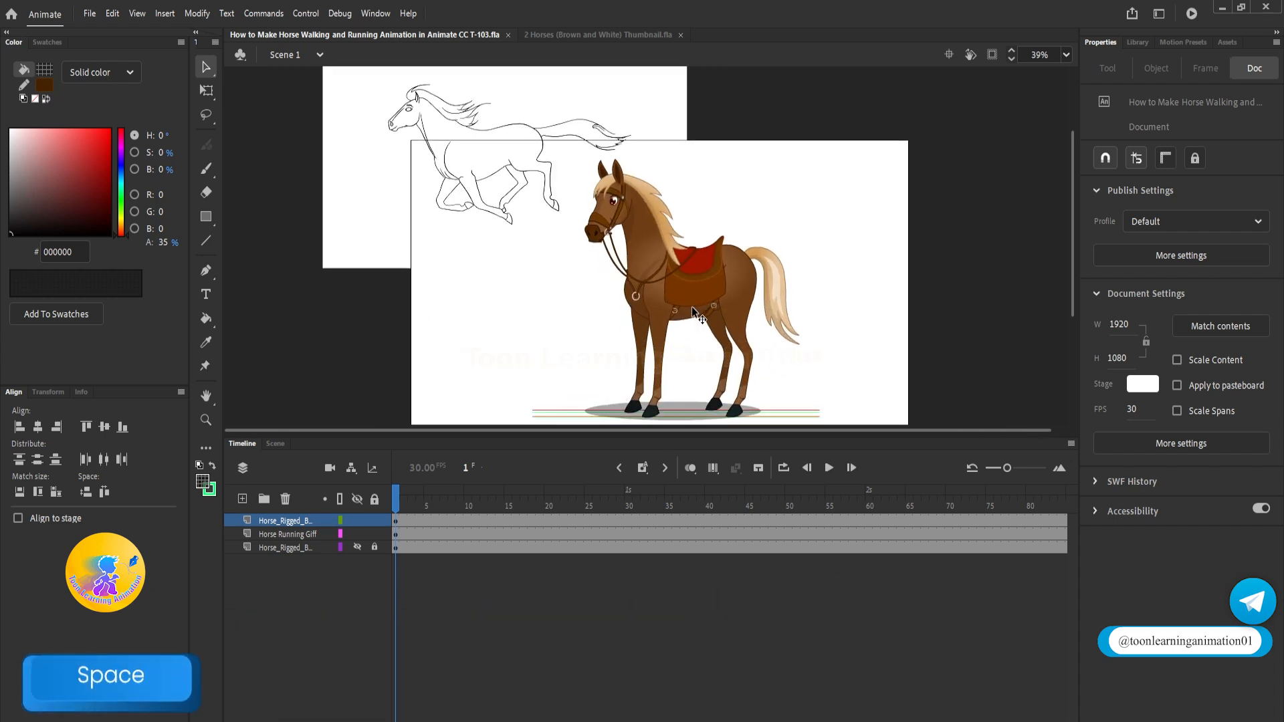
left_click_drag(668, 438, 668, 471)
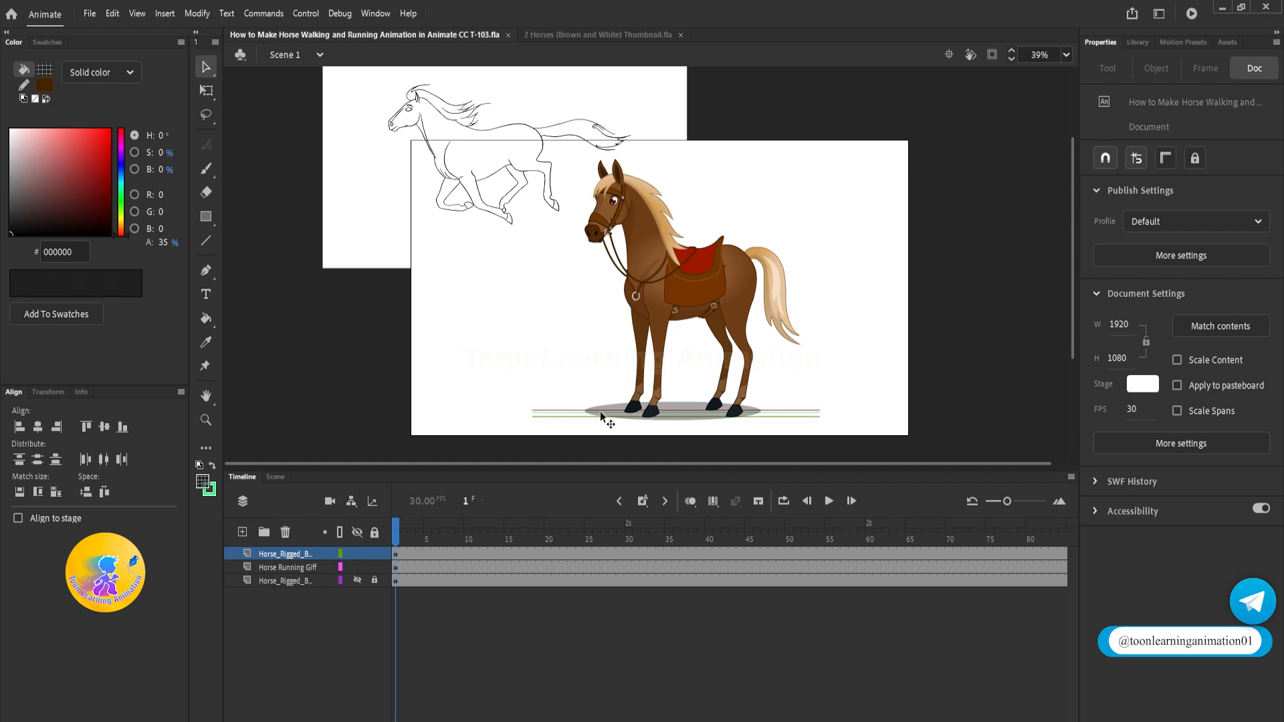
scroll(634, 412, "up", 4)
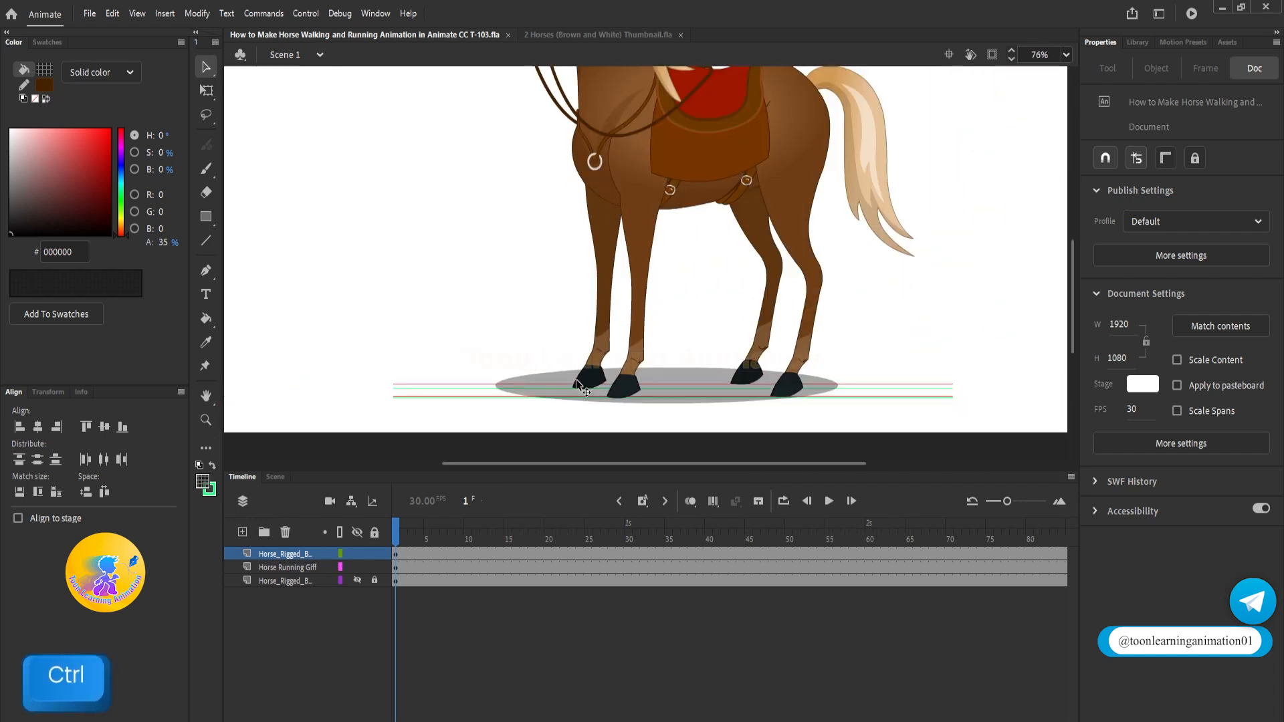
scroll(575, 381, "down", 4)
left_click_drag(812, 375, 825, 379)
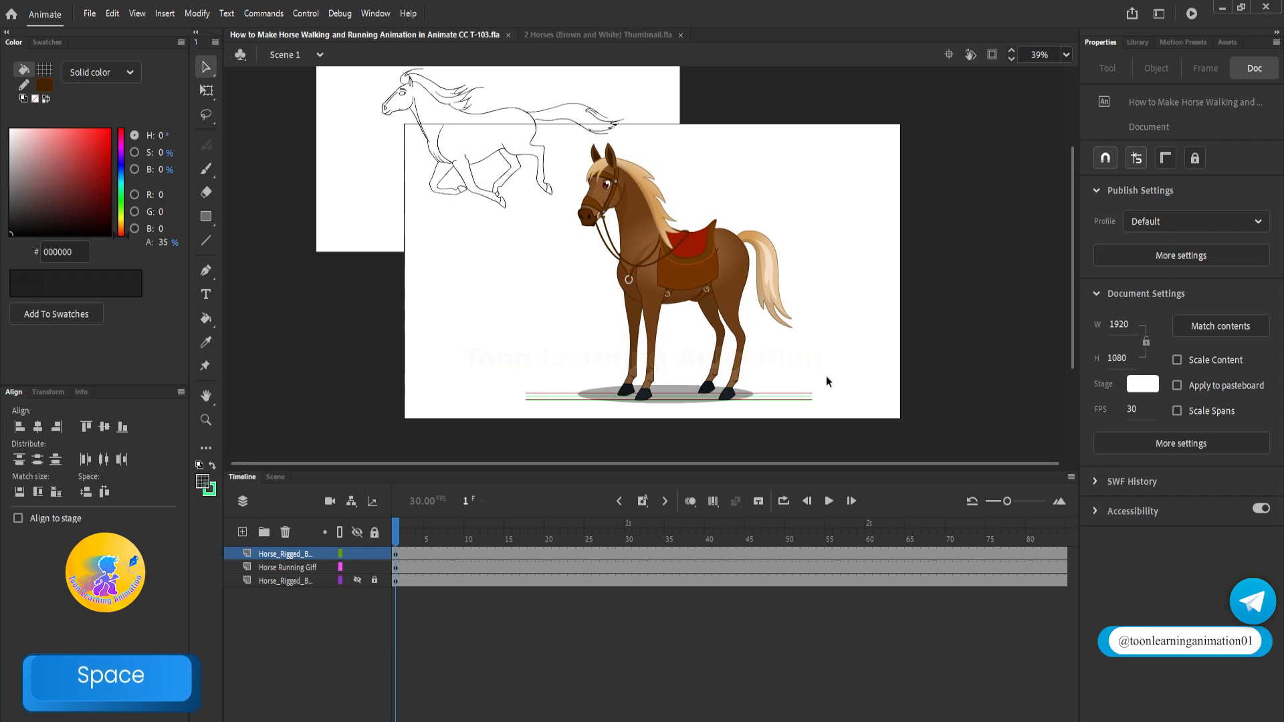
left_click_drag(488, 150, 494, 169)
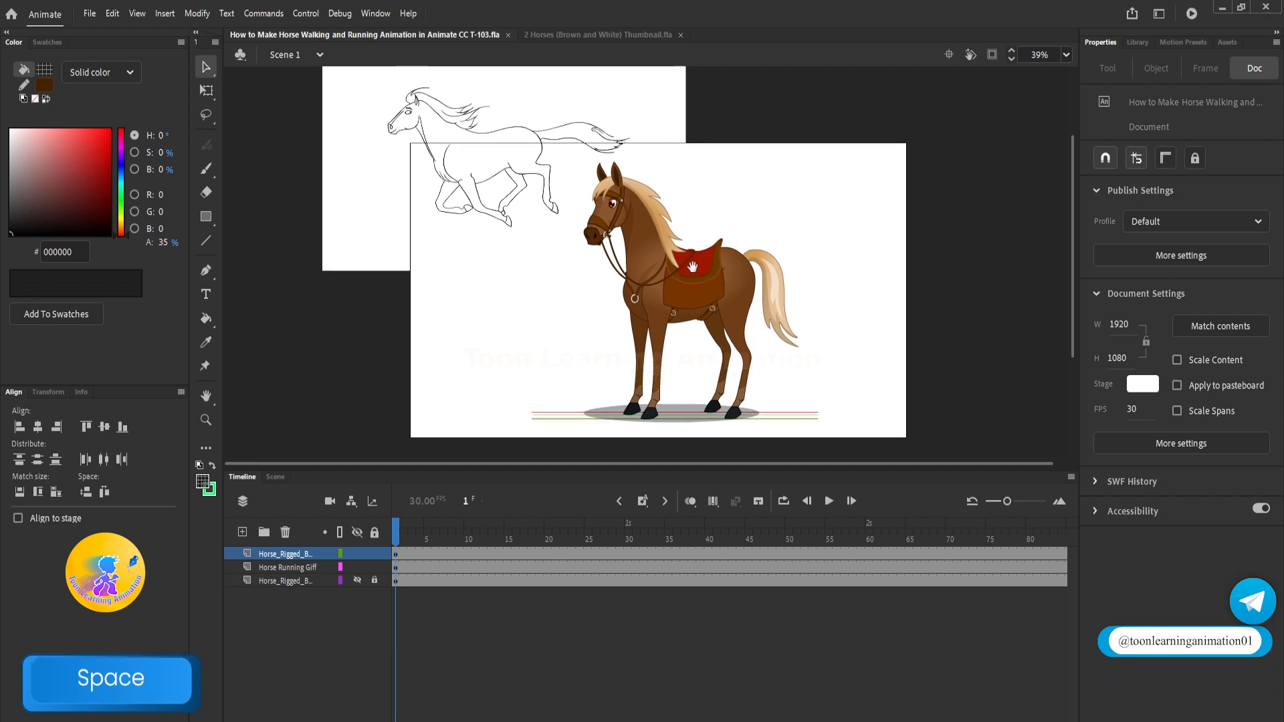
Move the Horse Running Giff reference from Scene 1 into a new layer inside the horse symbol, about 2859 × 1687 px and beside the horse
left_click(493, 168)
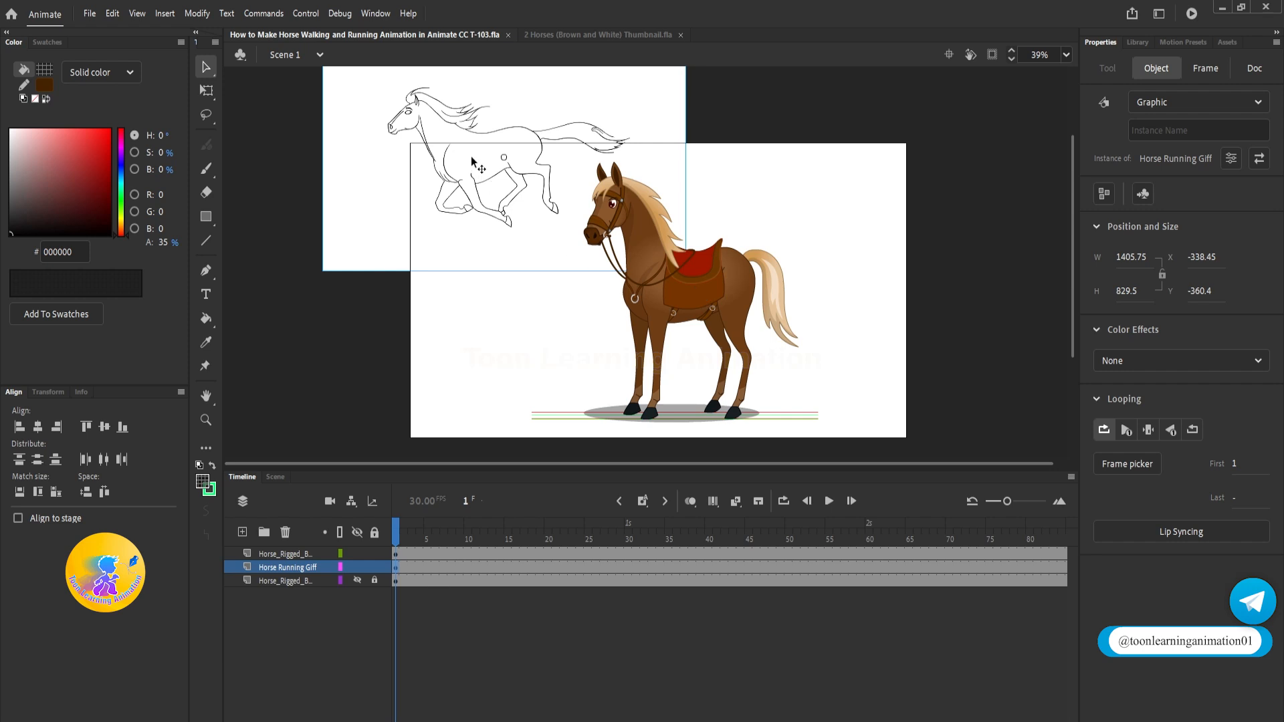
key("ctrl+x")
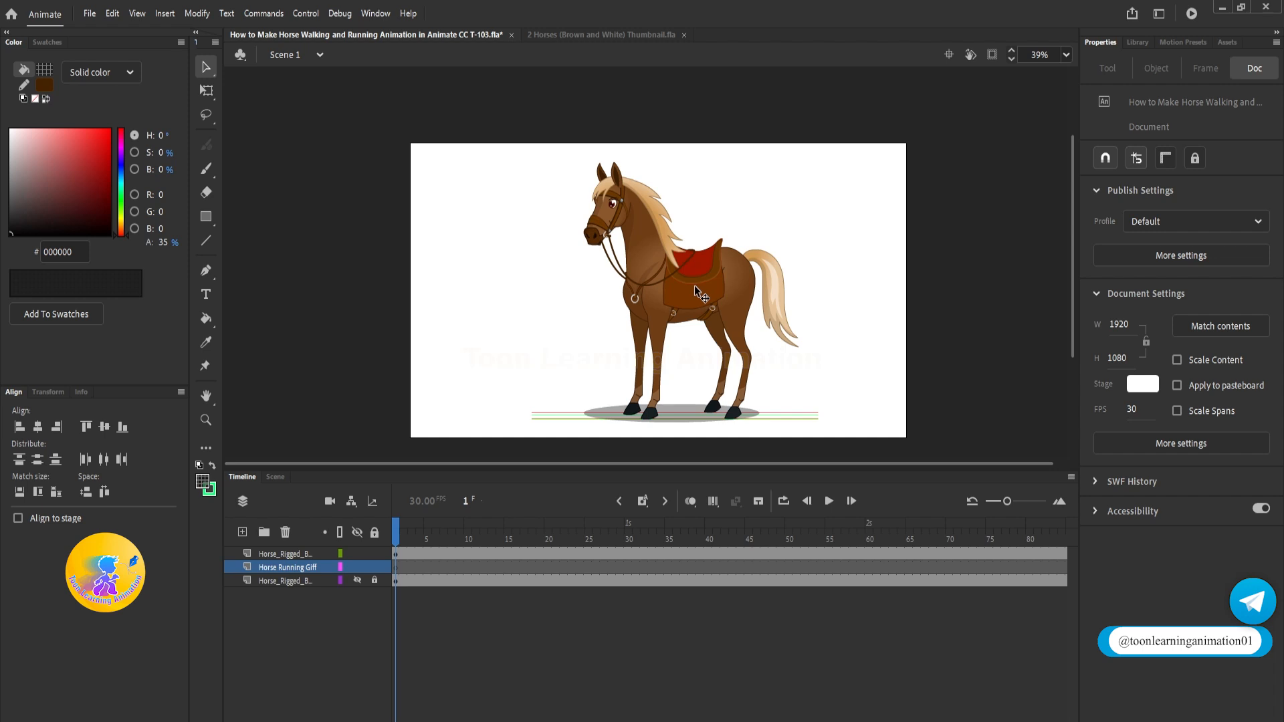
left_click(286, 539)
double_click(672, 301)
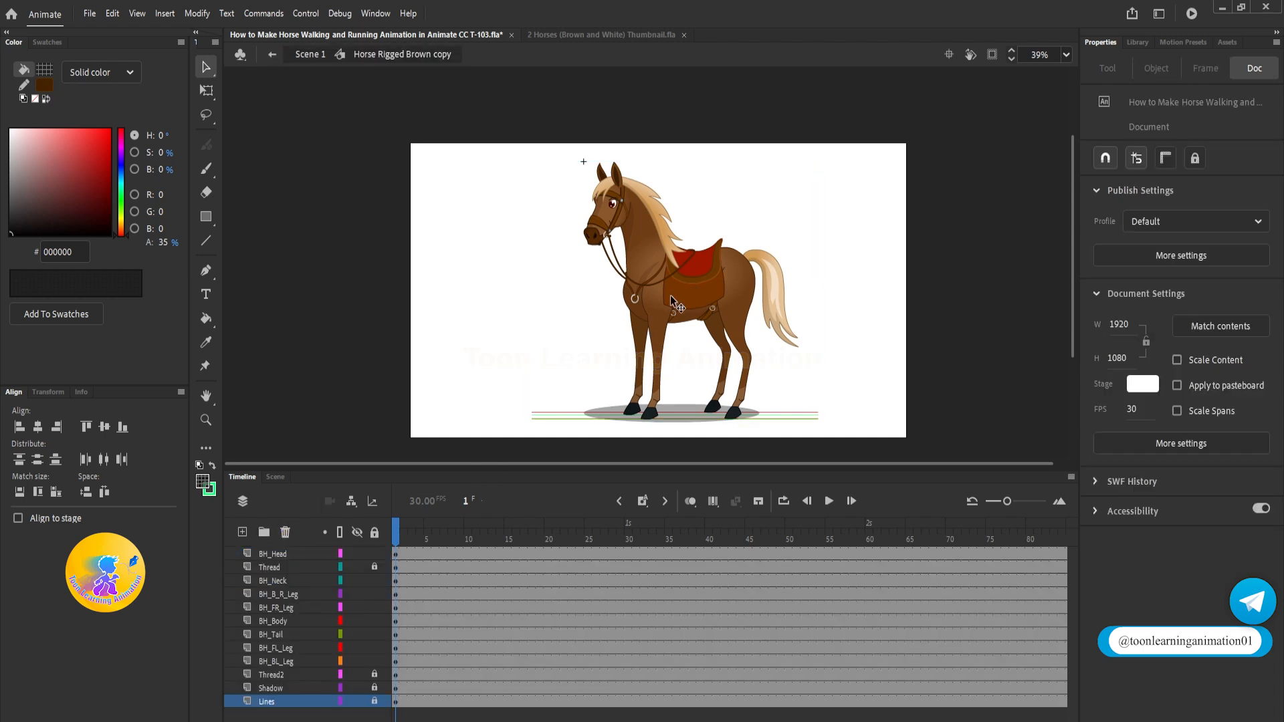
left_click(242, 532)
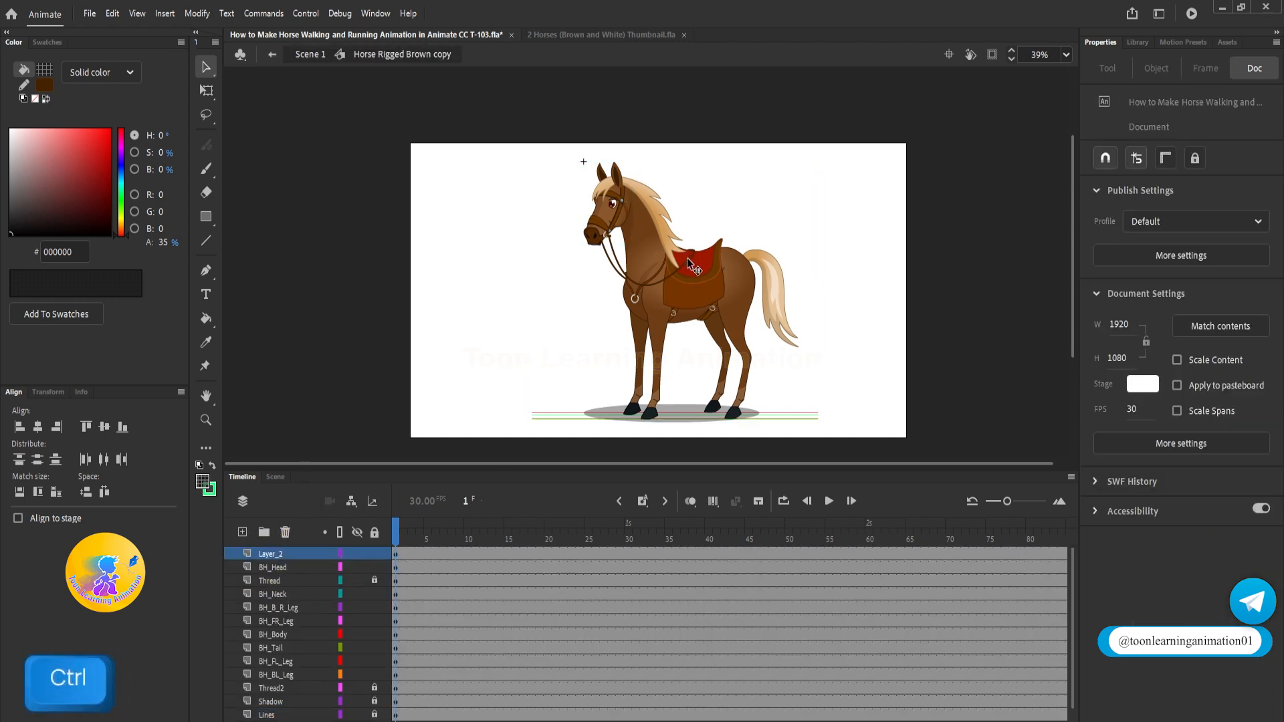
key("ctrl+v")
mouse_move(709, 285)
left_mouse_down()
mouse_move(580, 277)
mouse_move(518, 187)
mouse_move(616, 302)
left_mouse_up()
key("q")
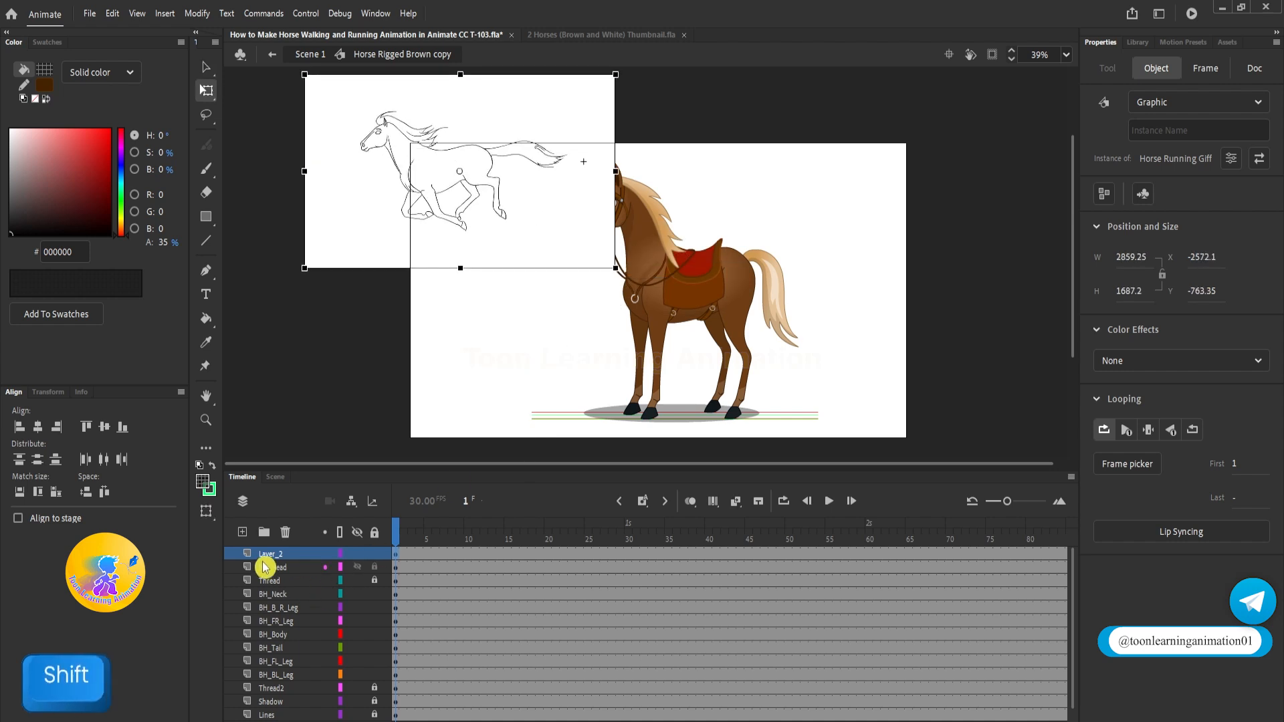
Lock the reference sketch's layer, Layer_2, and move it beneath the Lines layer
left_click(373, 554)
left_click_drag(289, 555, 272, 720)
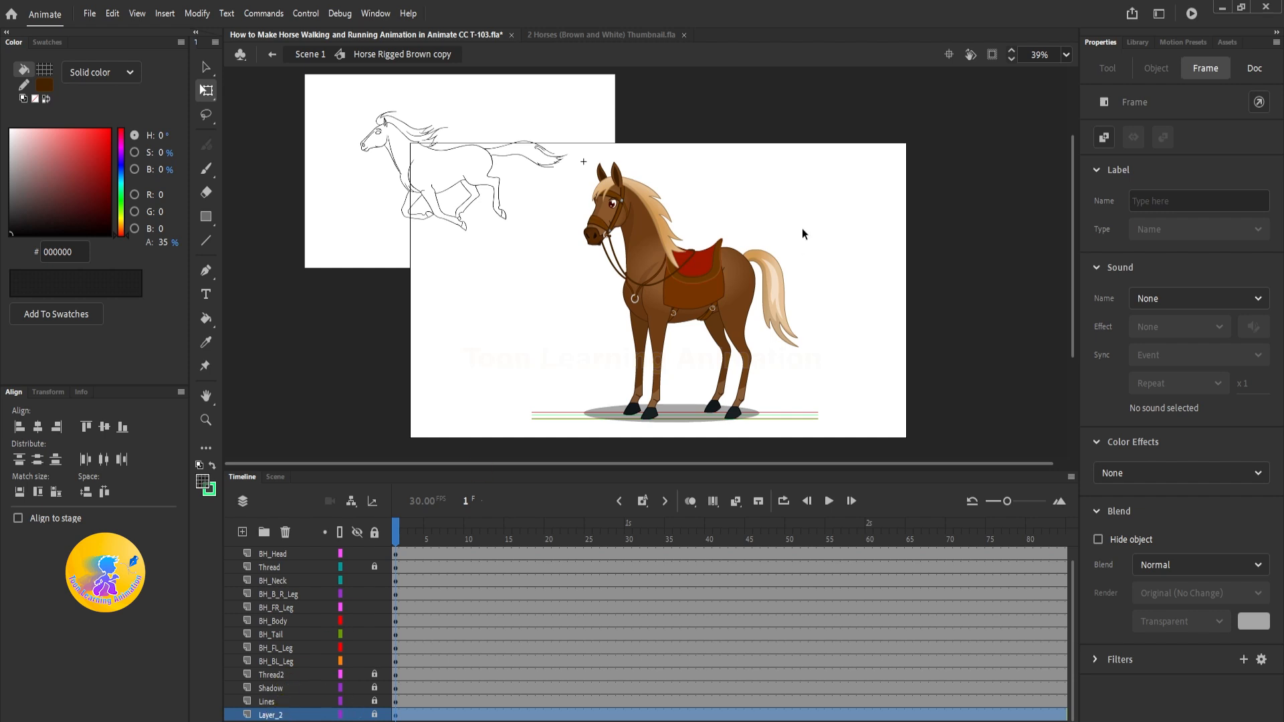
left_click(842, 295)
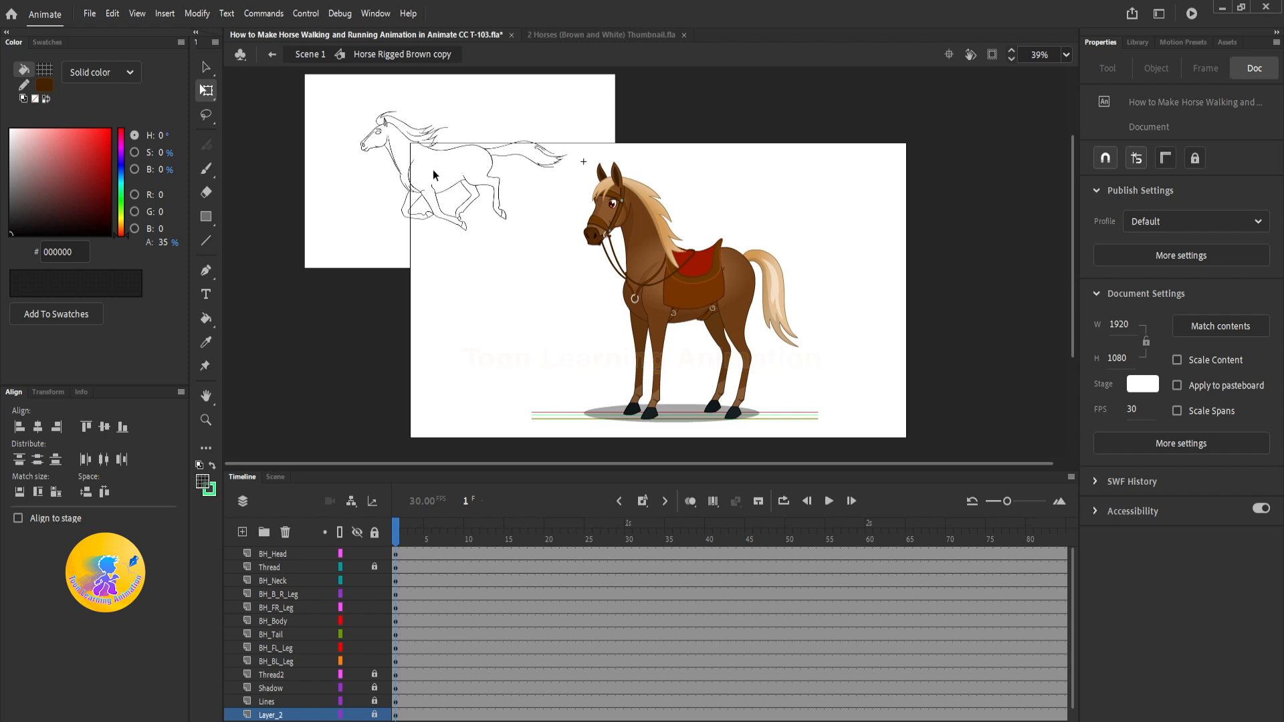
Remove all frames after frame 20 from every layer from BH_Head to Layer_2
left_click_drag(565, 472, 566, 444)
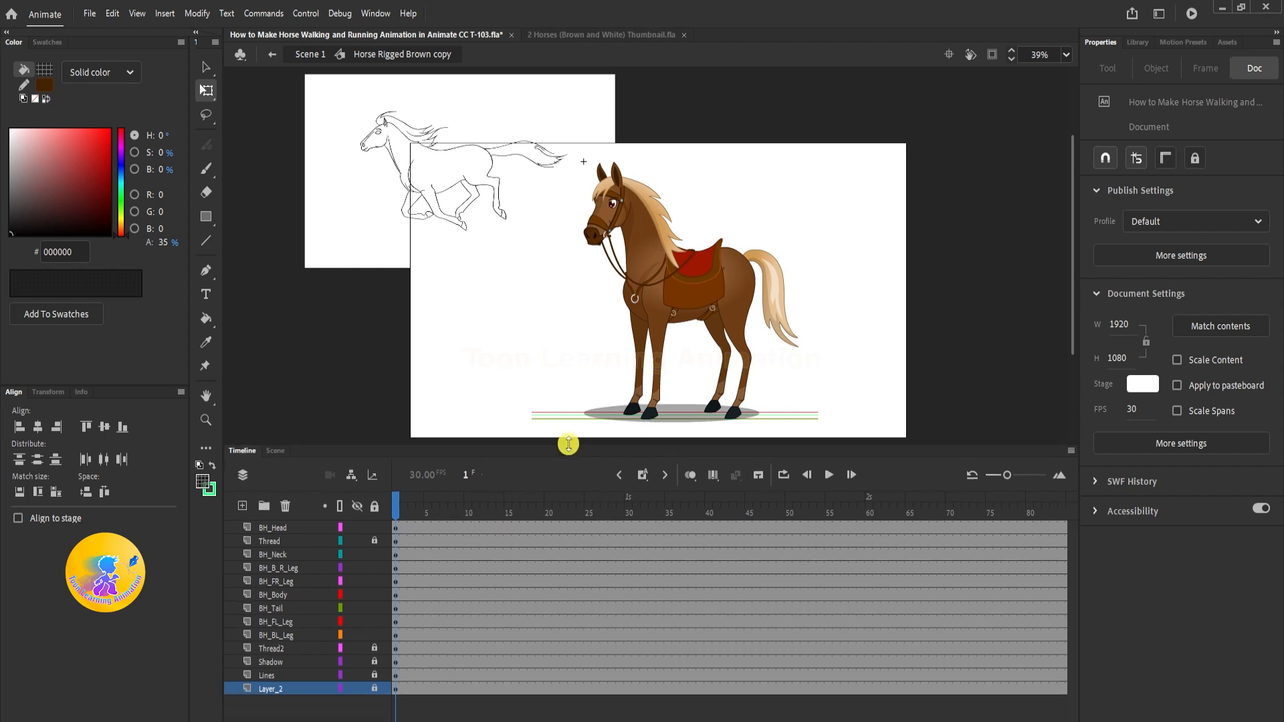
left_click_drag(554, 526, 1144, 705)
key("shift+F5")
Scrub and play back frames 1 to 20 to compare the running reference's first and last poses
left_click(550, 514)
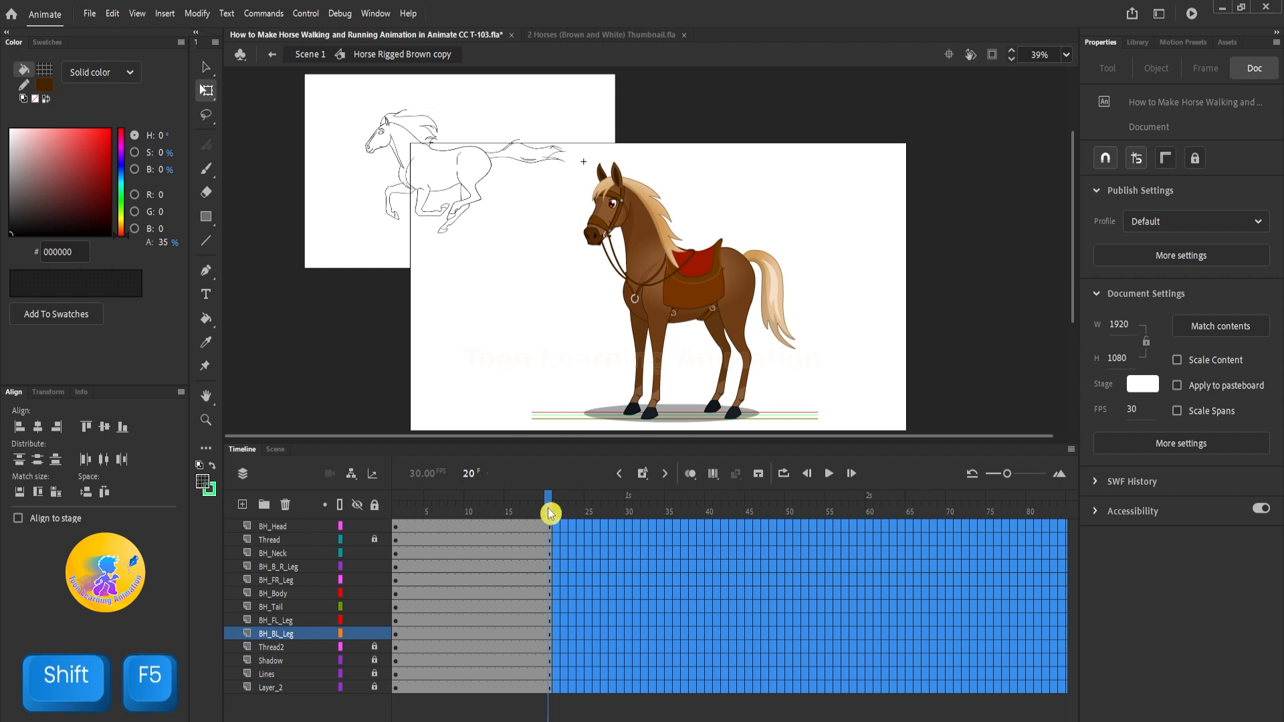
left_click_drag(548, 506, 395, 503)
left_click_drag(853, 320, 853, 307)
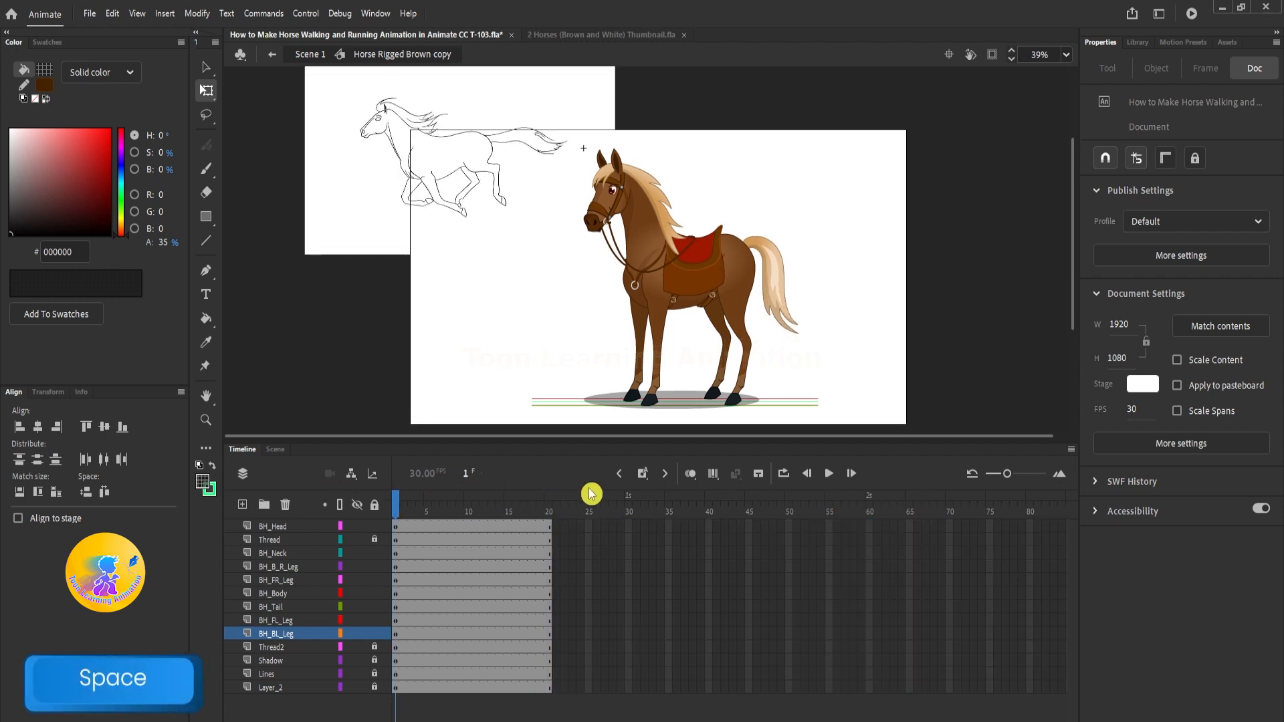
left_click(550, 509)
key("v")
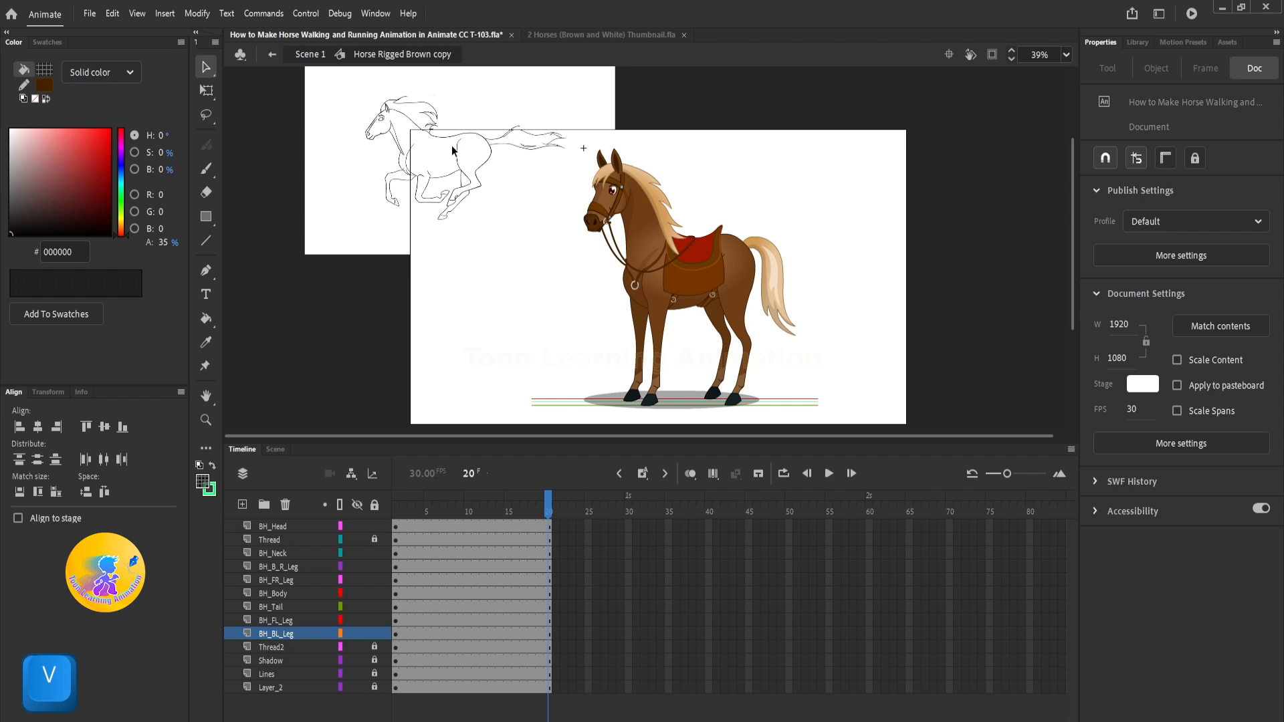
left_click(395, 687)
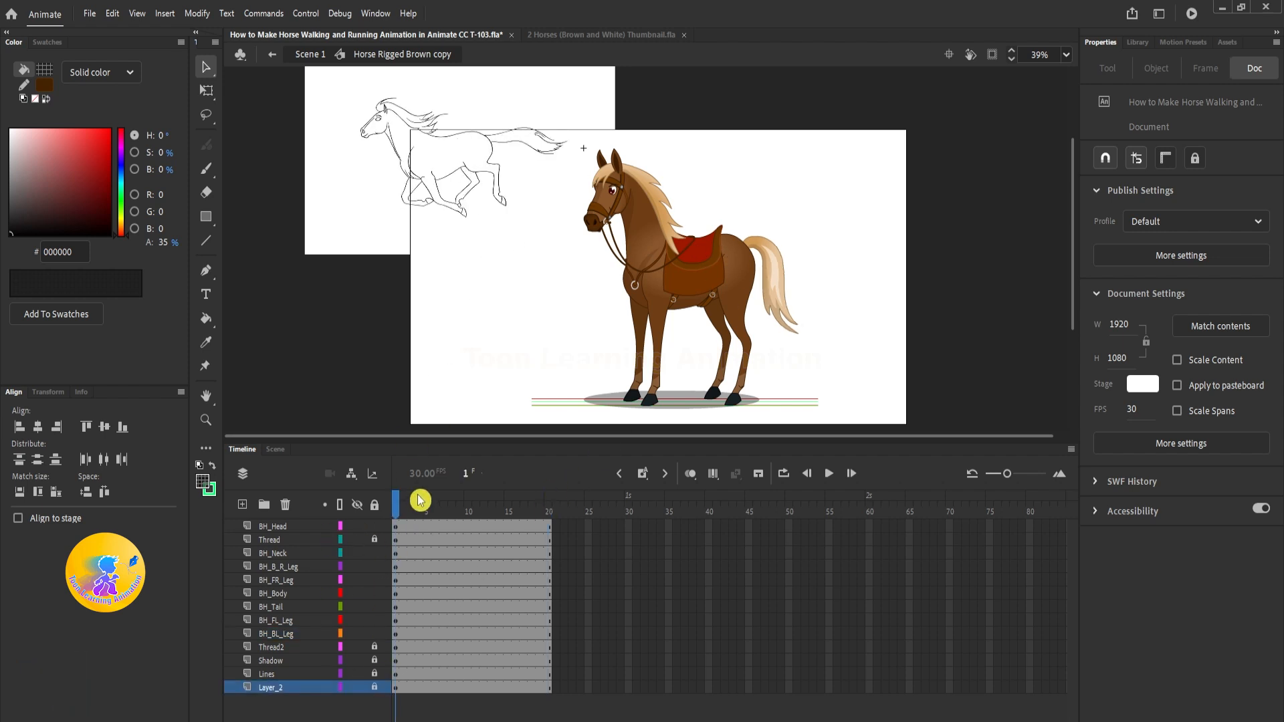
key("Return")
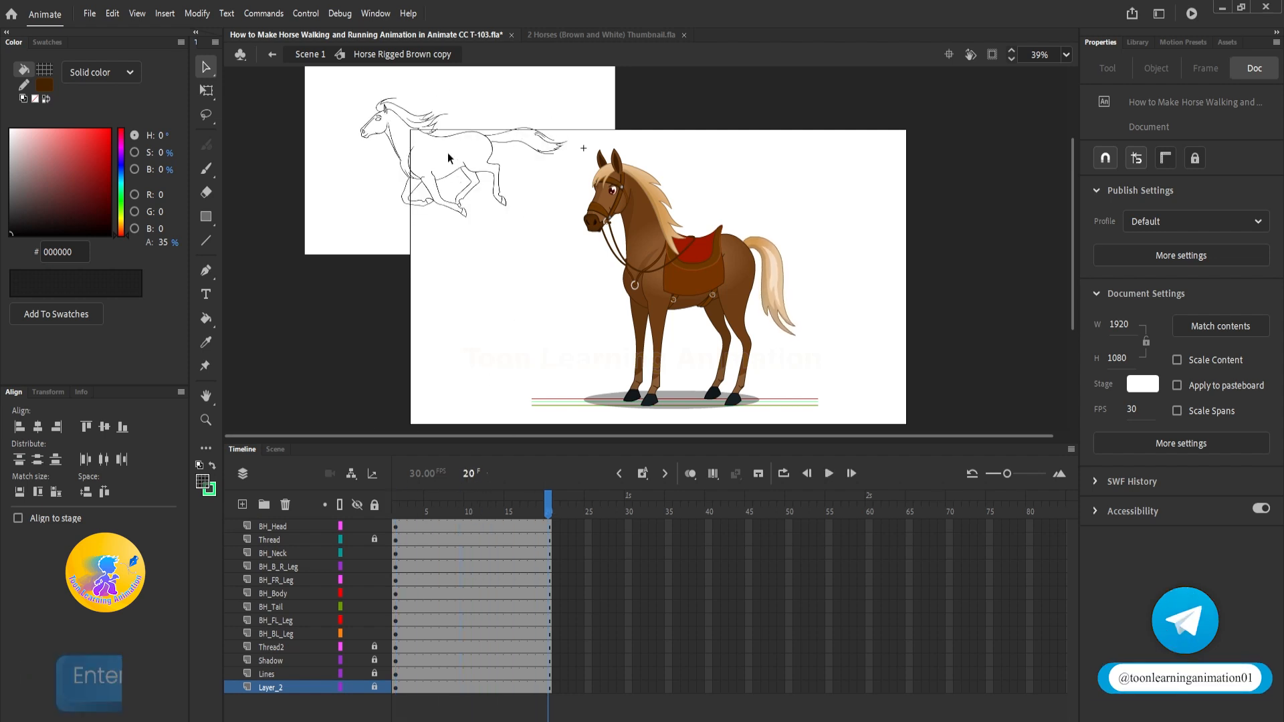
left_click(399, 510)
left_click(553, 505)
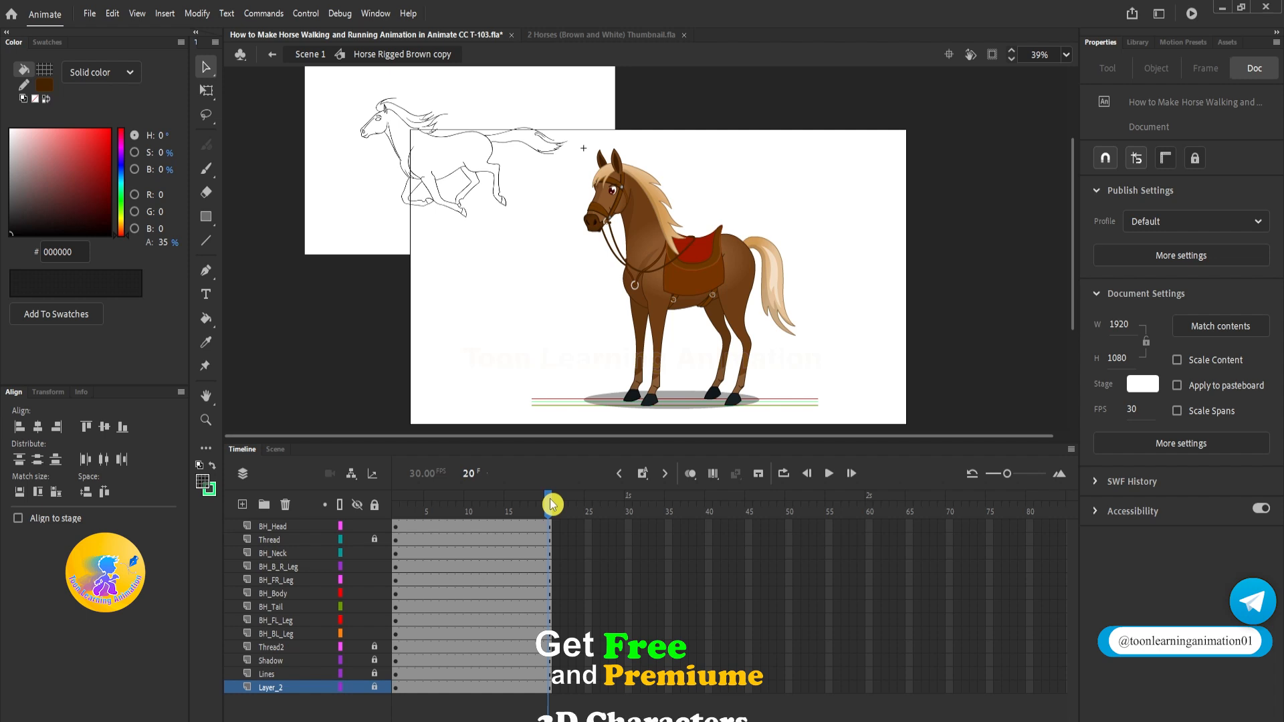
left_click(399, 510)
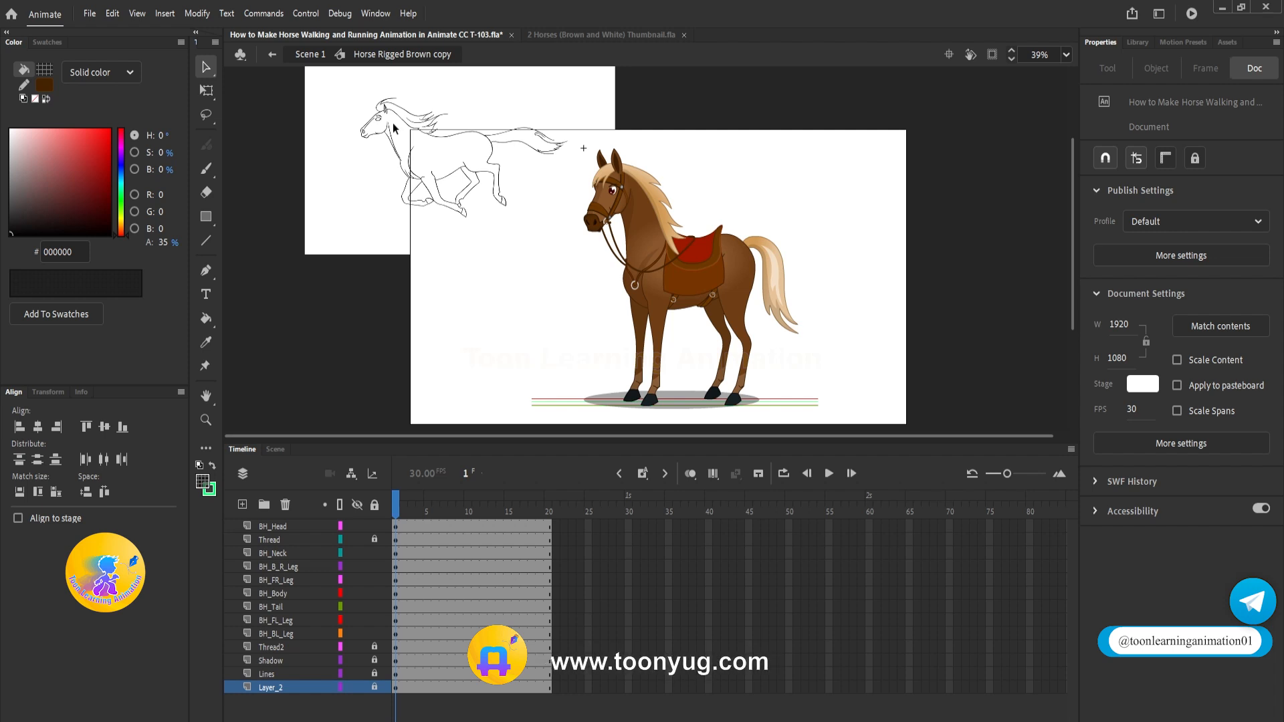
Rotate the horse's neck forward at frame 1 and move the head to meet it, following the running reference
left_click(606, 223)
key("q")
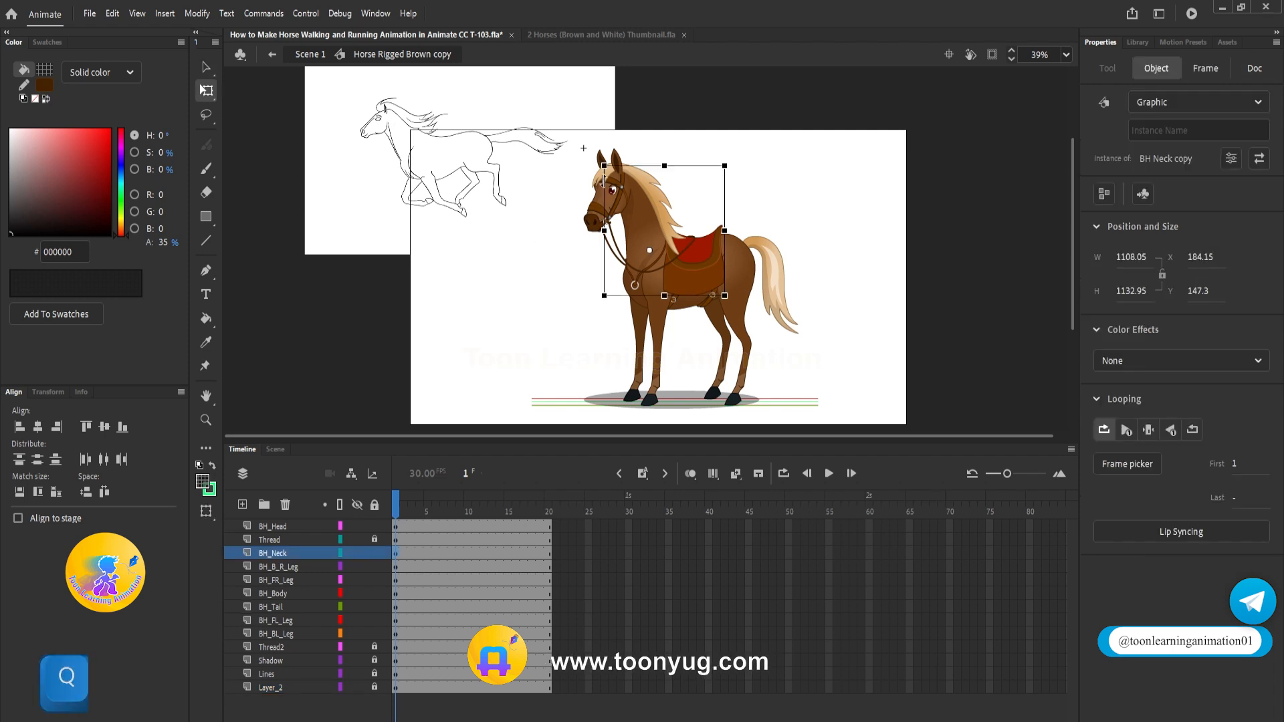
scroll(605, 222, "up", 2, "ctrl")
left_click_drag(572, 243, 539, 218)
scroll(539, 218, "down", 1, "ctrl")
scroll(707, 216, "up", 3, "ctrl")
key("v")
left_click_drag(704, 216, 671, 228)
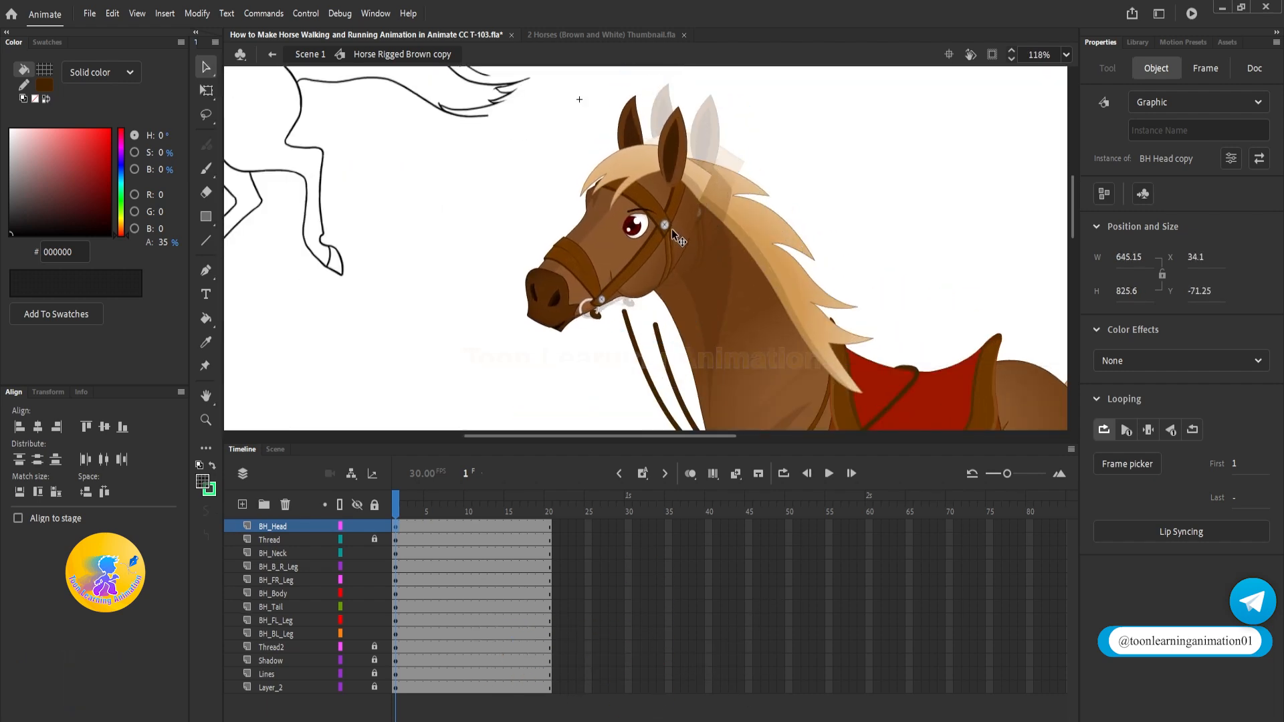
scroll(724, 227, "down", 2, "ctrl")
key("ctrl+shift+a")
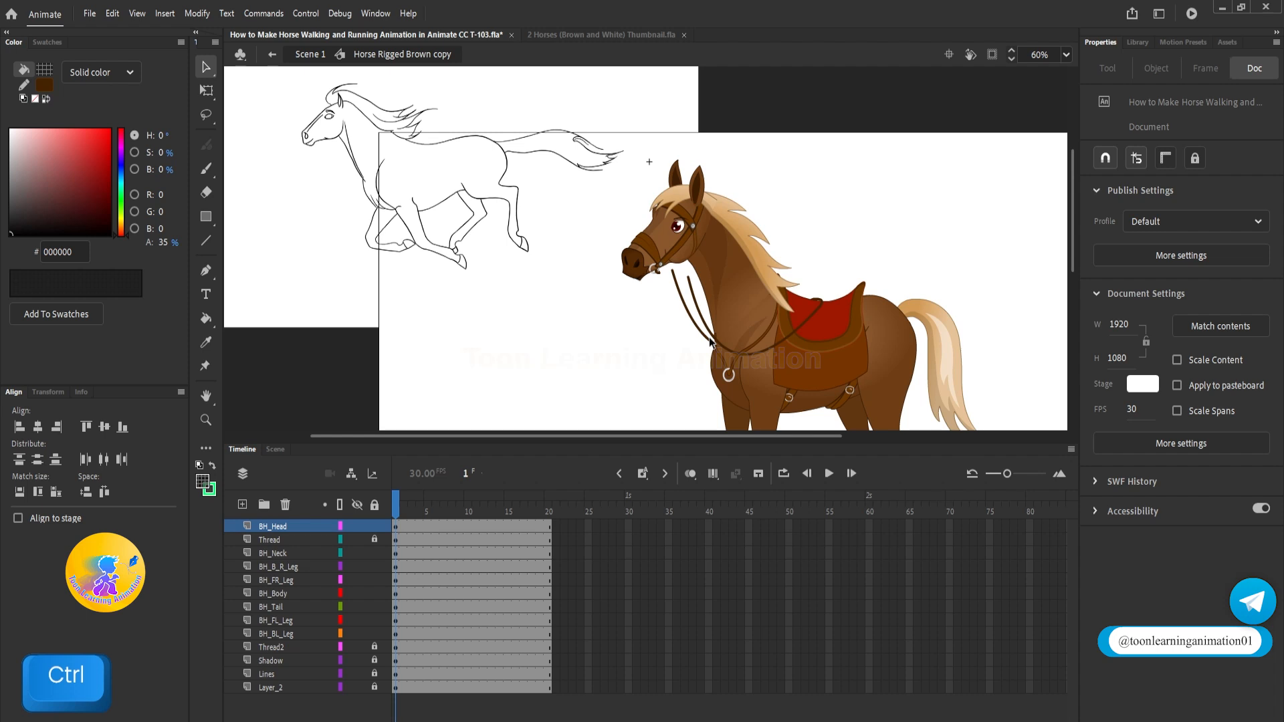
Select the horse's front right leg, BH_FR_Leg, at frame 1 with the Free Transform tool
key("space")
mouse_move(885, 275)
left_mouse_down()
mouse_move(837, 237)
mouse_move(857, 219)
left_mouse_up()
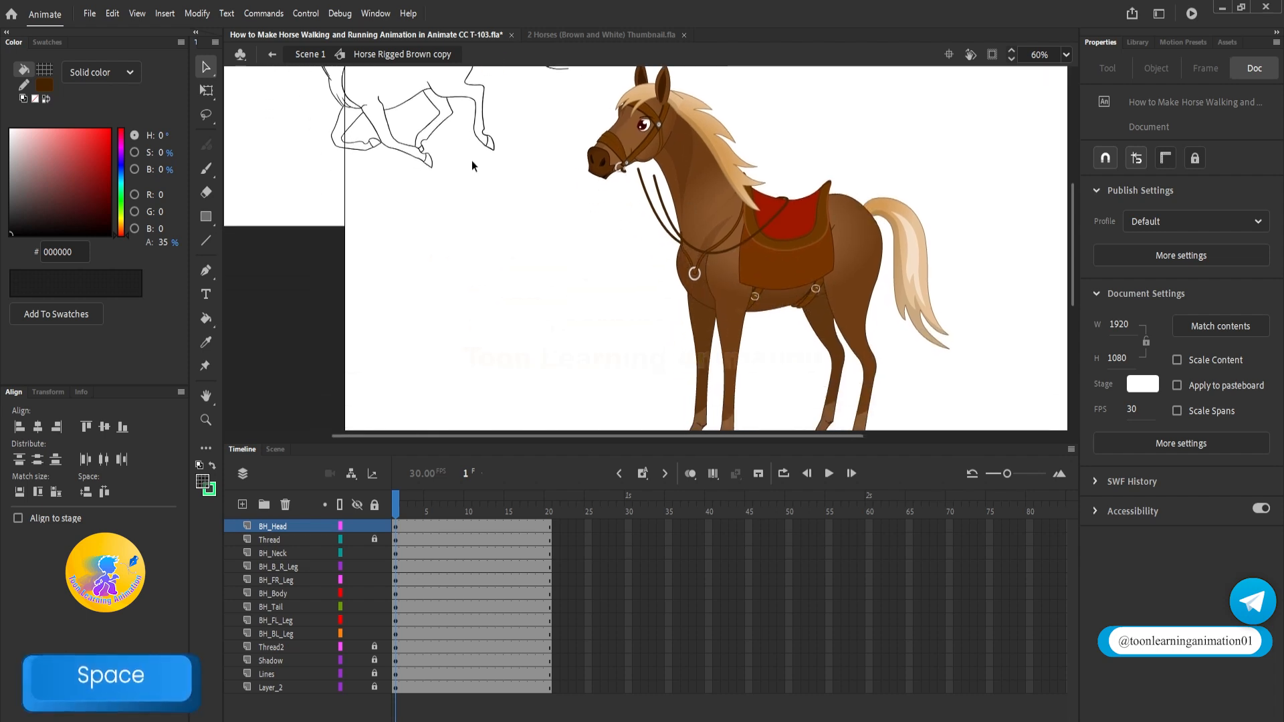
key("q")
key("space")
left_click_drag(719, 295, 704, 223)
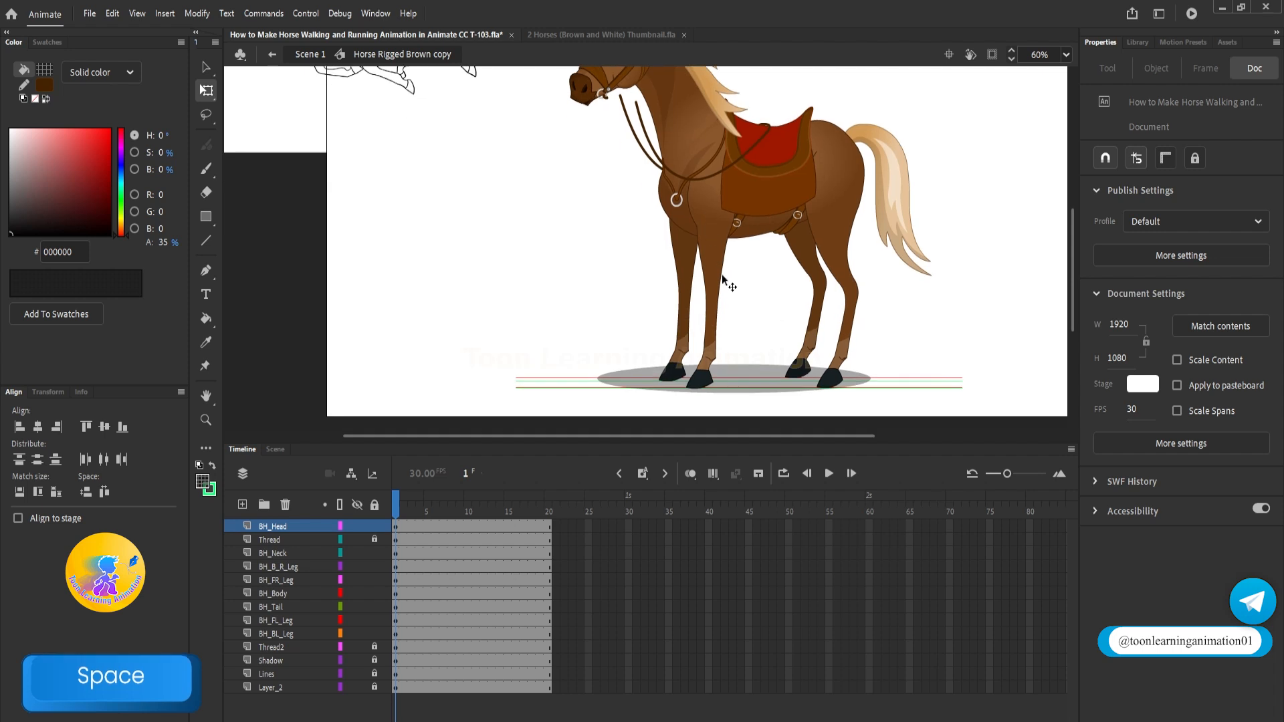
left_click(721, 274)
scroll(741, 377, "down", 2, "ctrl")
scroll(502, 232, "up", 1, "ctrl")
key("space")
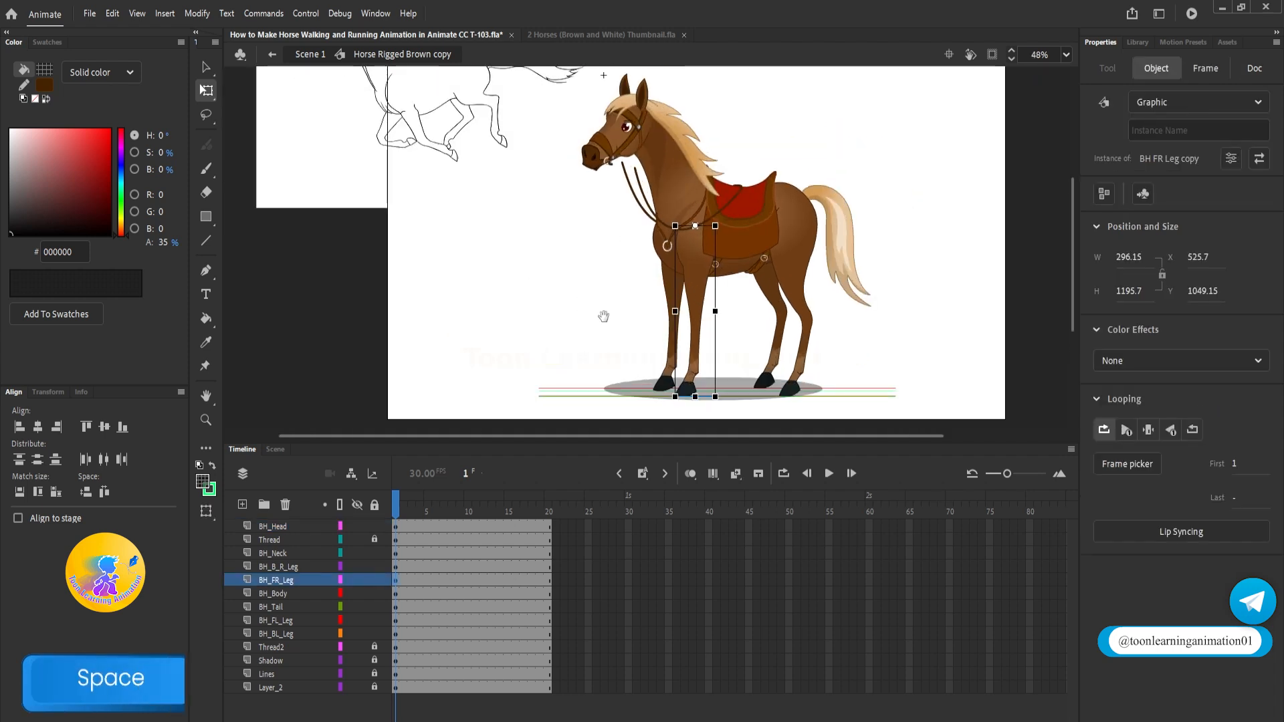
Swing the front right leg backward toward the belly and bend its lower leg back at the knee
left_click_drag(604, 316, 626, 332)
left_click_drag(743, 411, 848, 338)
double_click(767, 370)
left_click(766, 366)
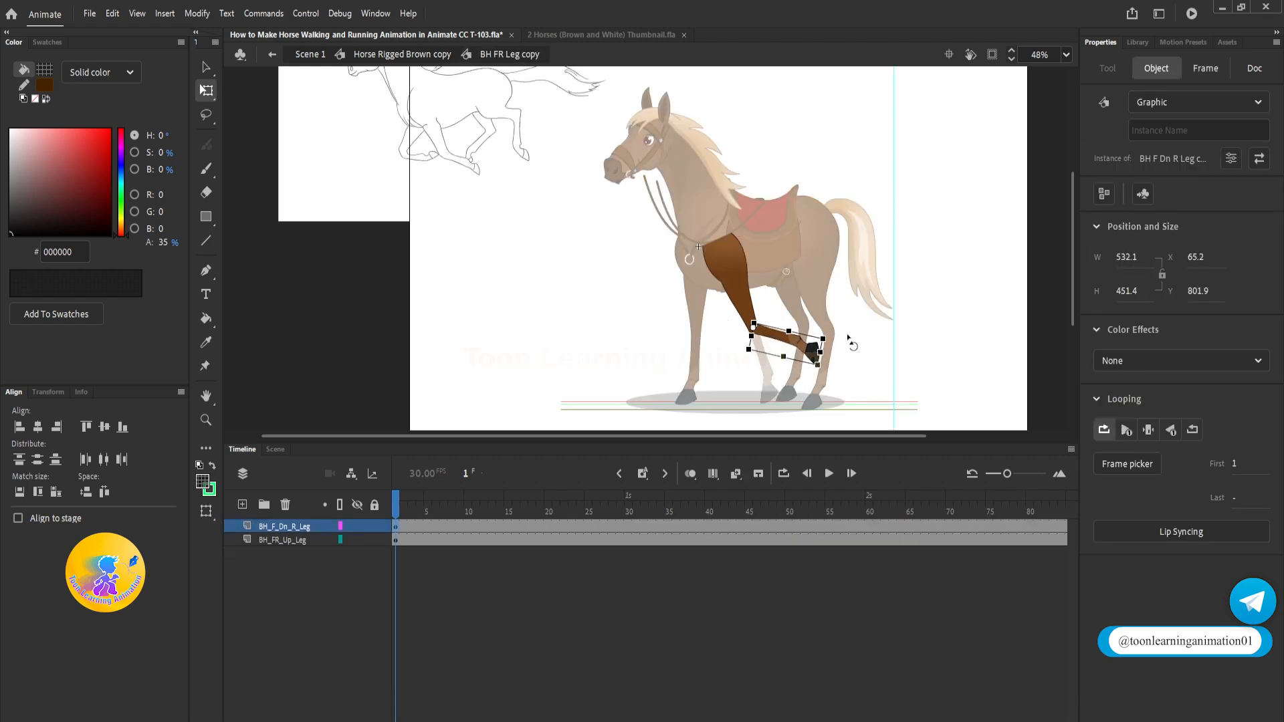
double_click(693, 327)
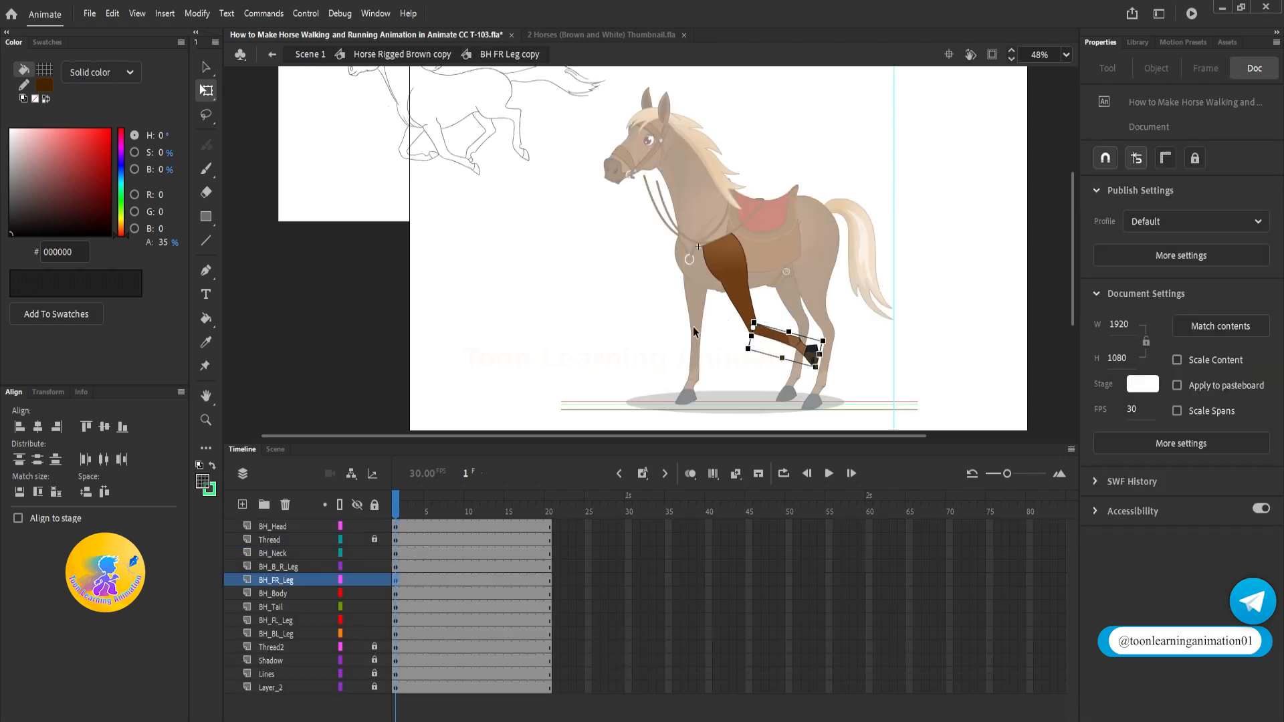
Raise the front left leg forward and fold its lower leg back until it is nearly horizontal
left_click(710, 374)
left_click_drag(732, 406, 731, 347)
double_click(652, 348)
left_click(626, 385)
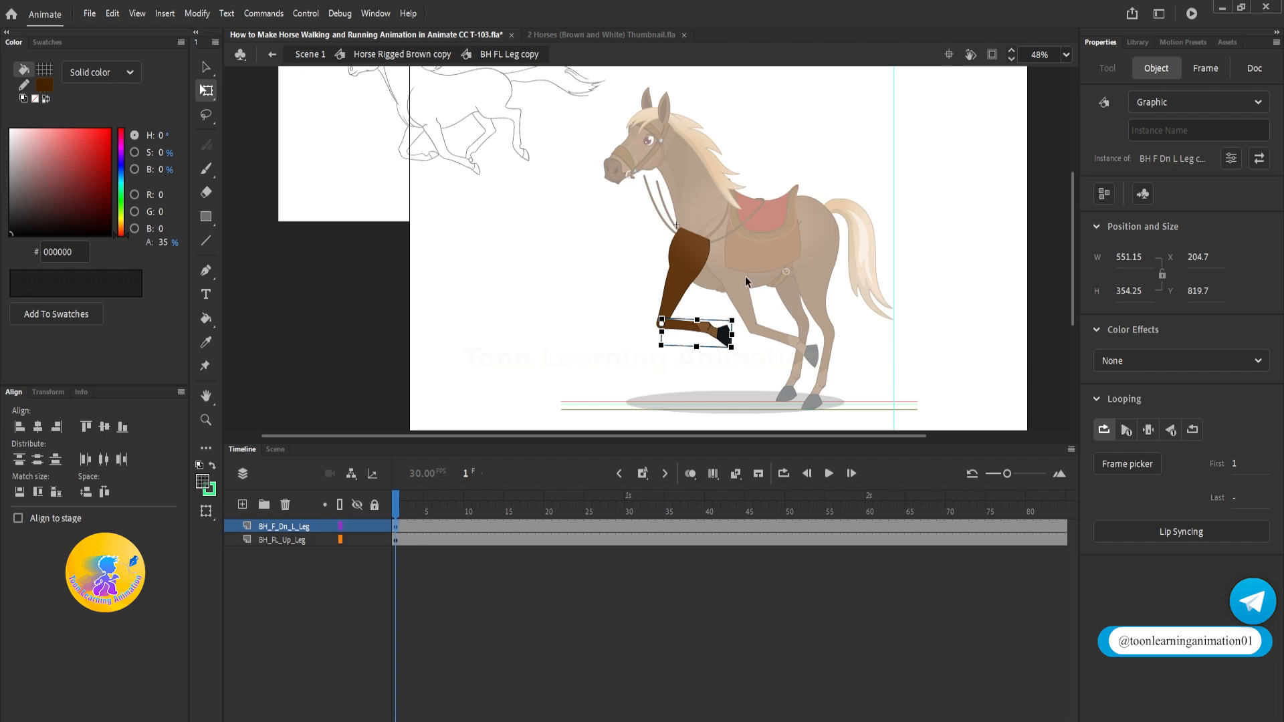
double_click(948, 319)
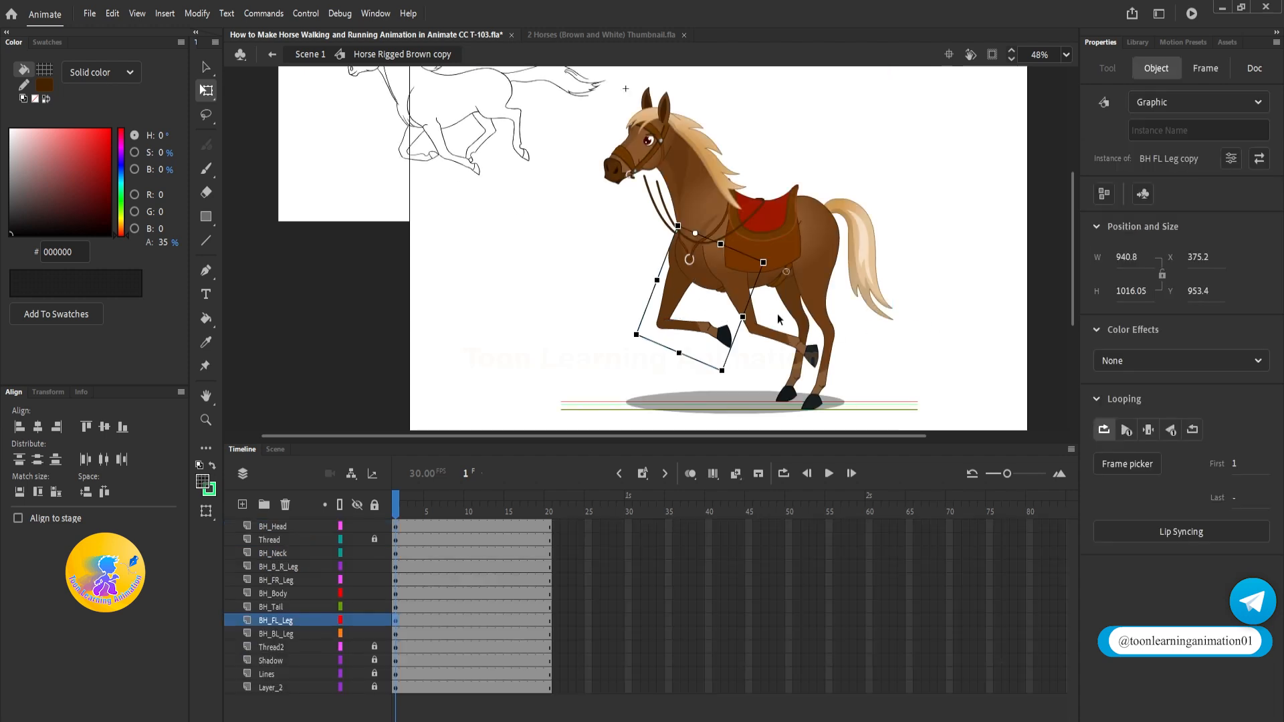
Fine-tune the front legs by rotating the left one slightly backward and the right one slightly forward
left_click(776, 344)
left_click(697, 327)
left_click_drag(740, 366, 745, 383)
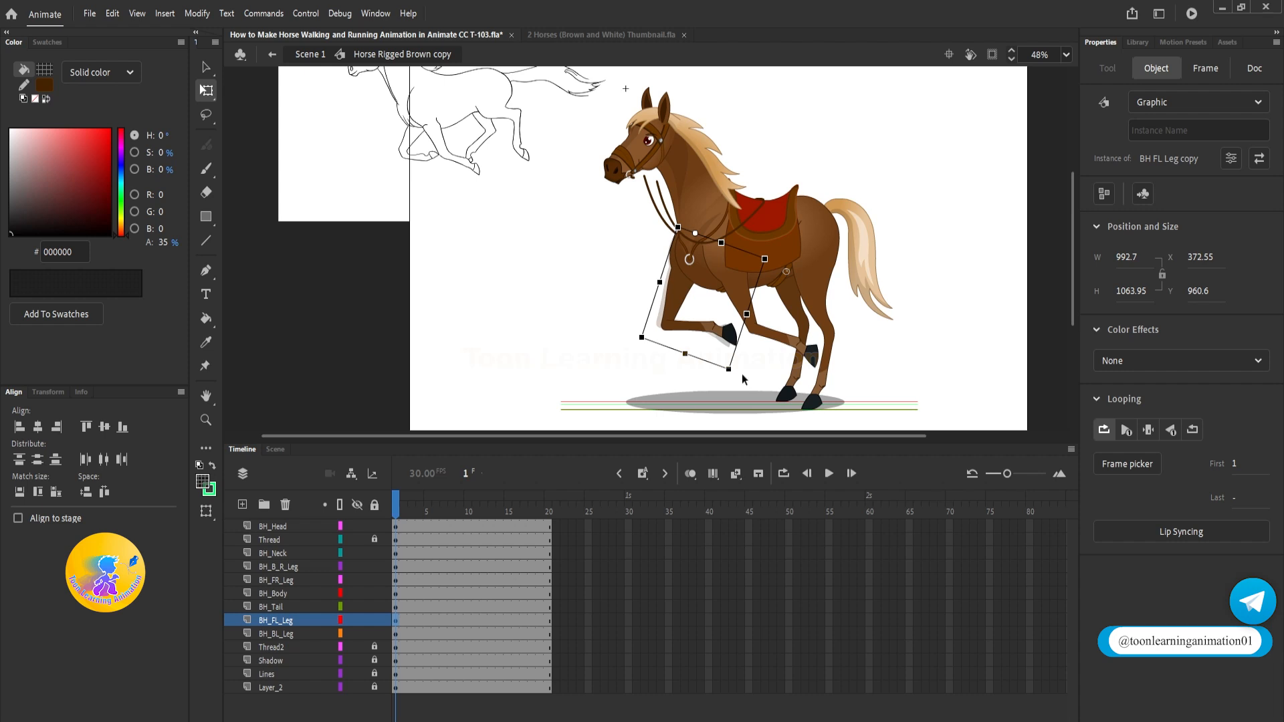
left_click(777, 341)
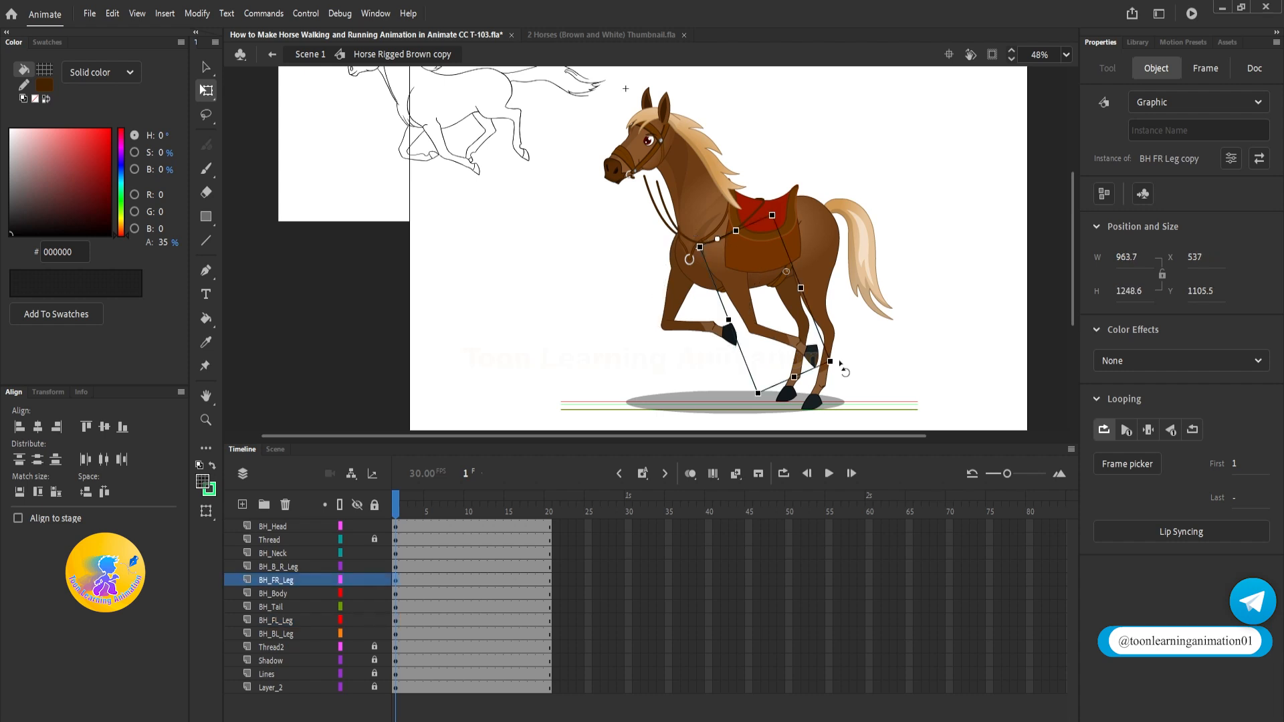
left_click_drag(841, 364, 837, 376)
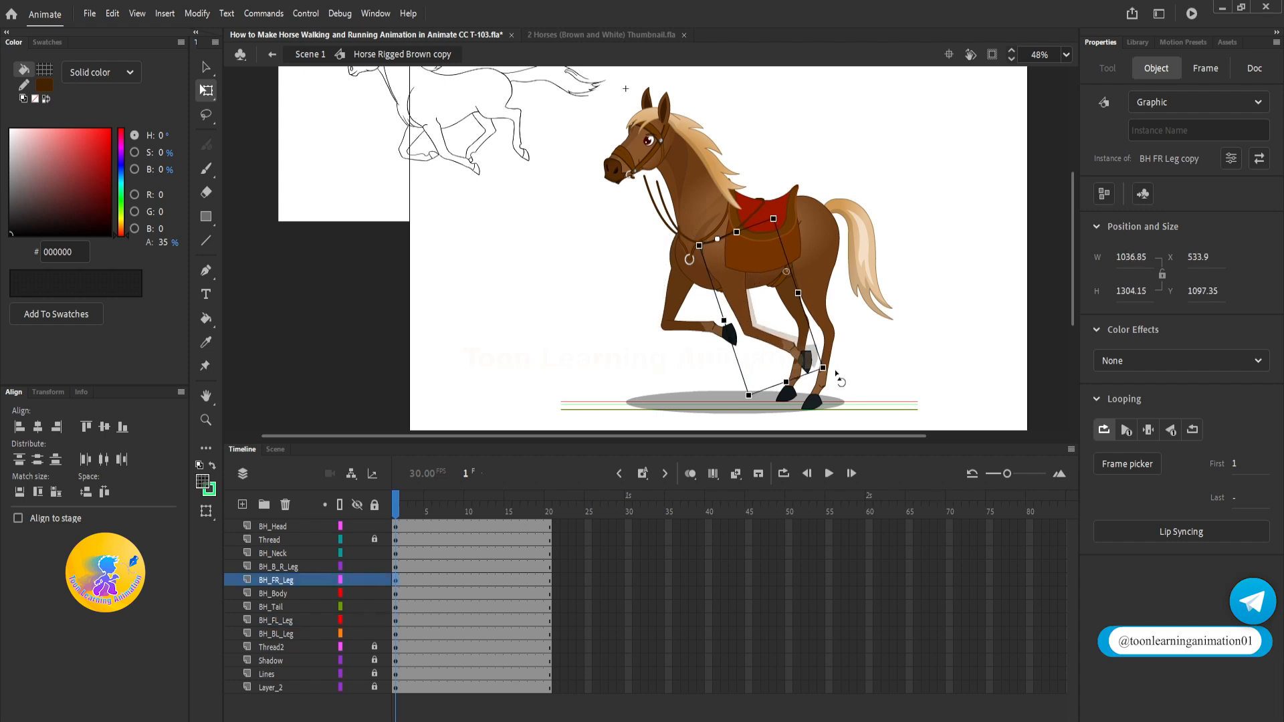
Bend the back left lower leg forward under the belly and rotate its hoof downward
double_click(792, 310)
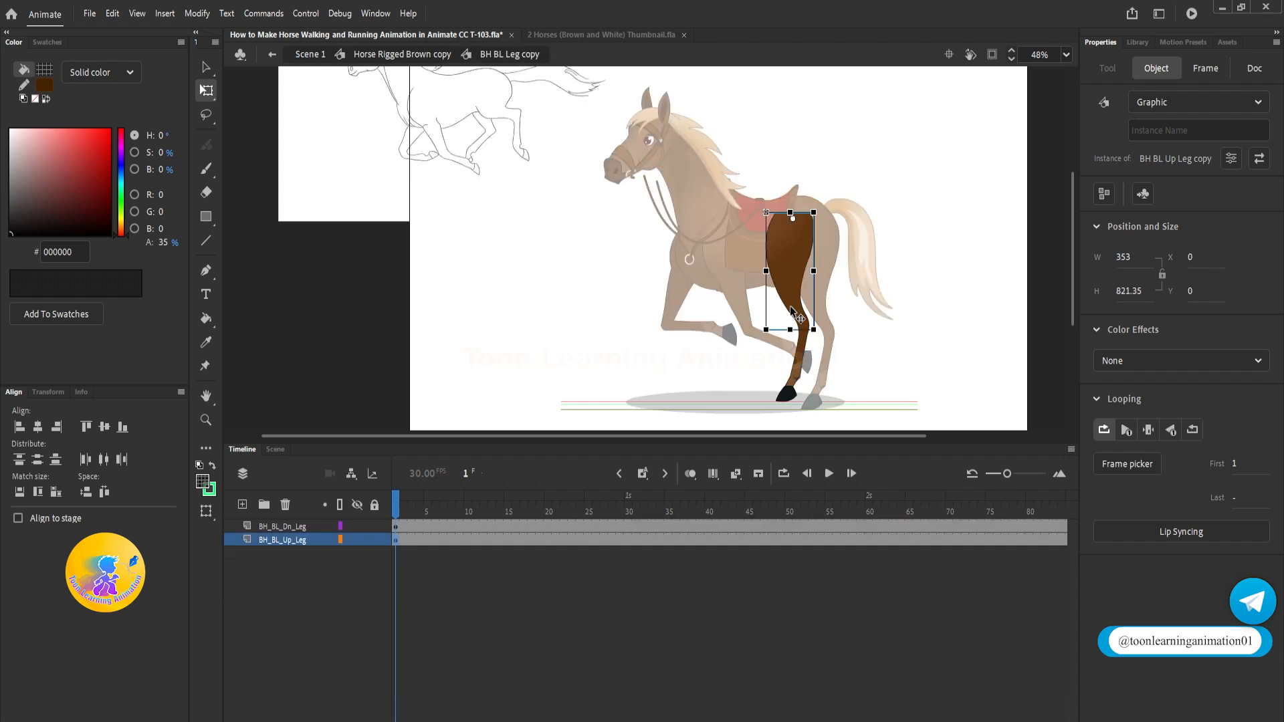
left_click(784, 392)
left_click_drag(816, 396, 740, 399)
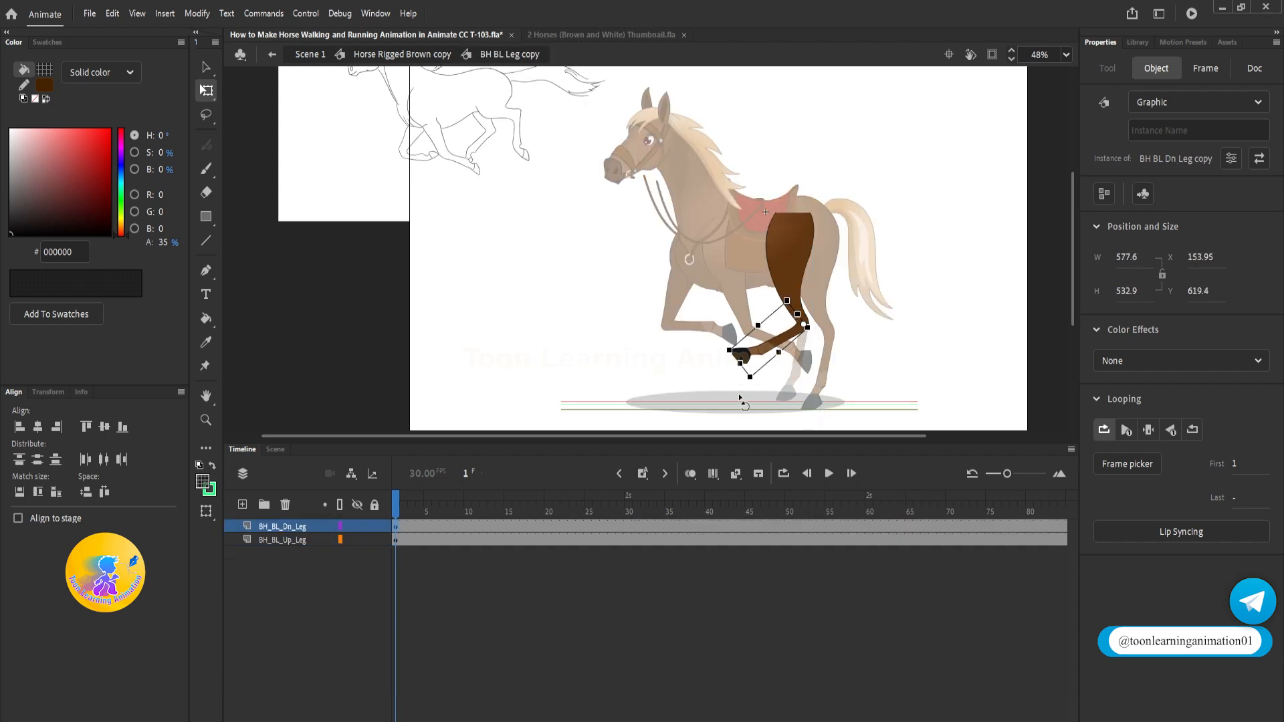
double_click(743, 358)
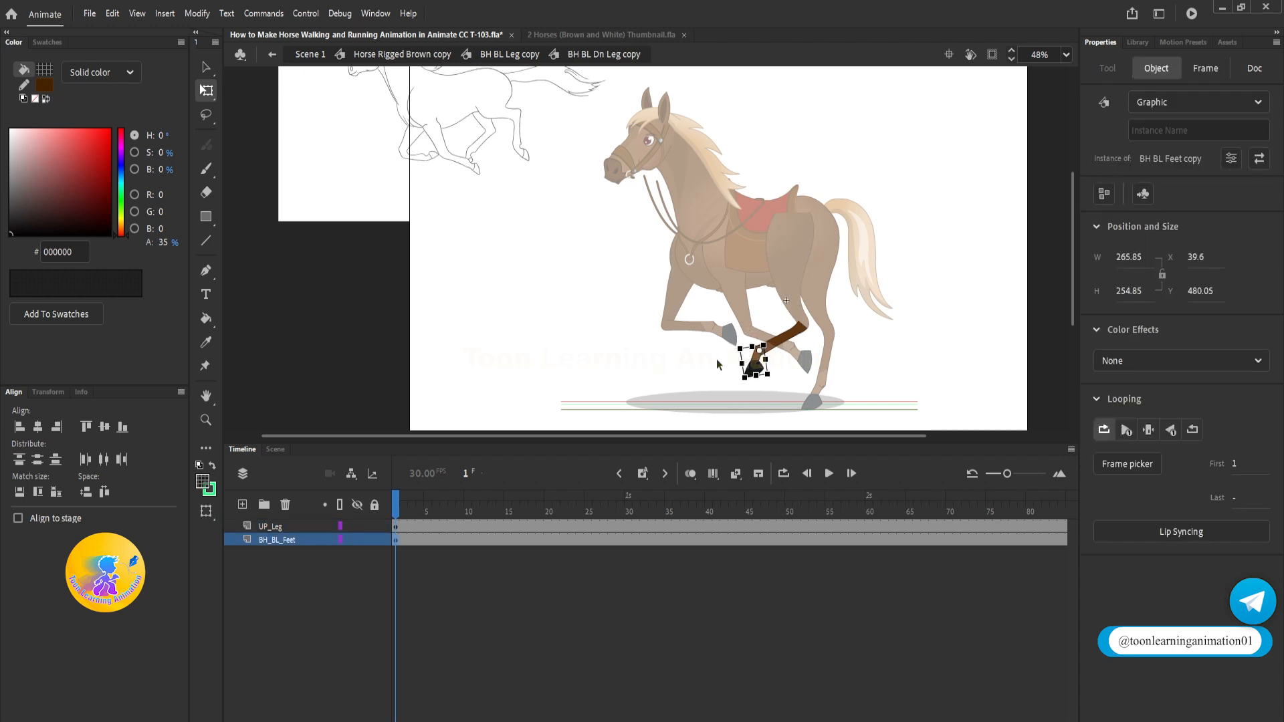
double_click(925, 343)
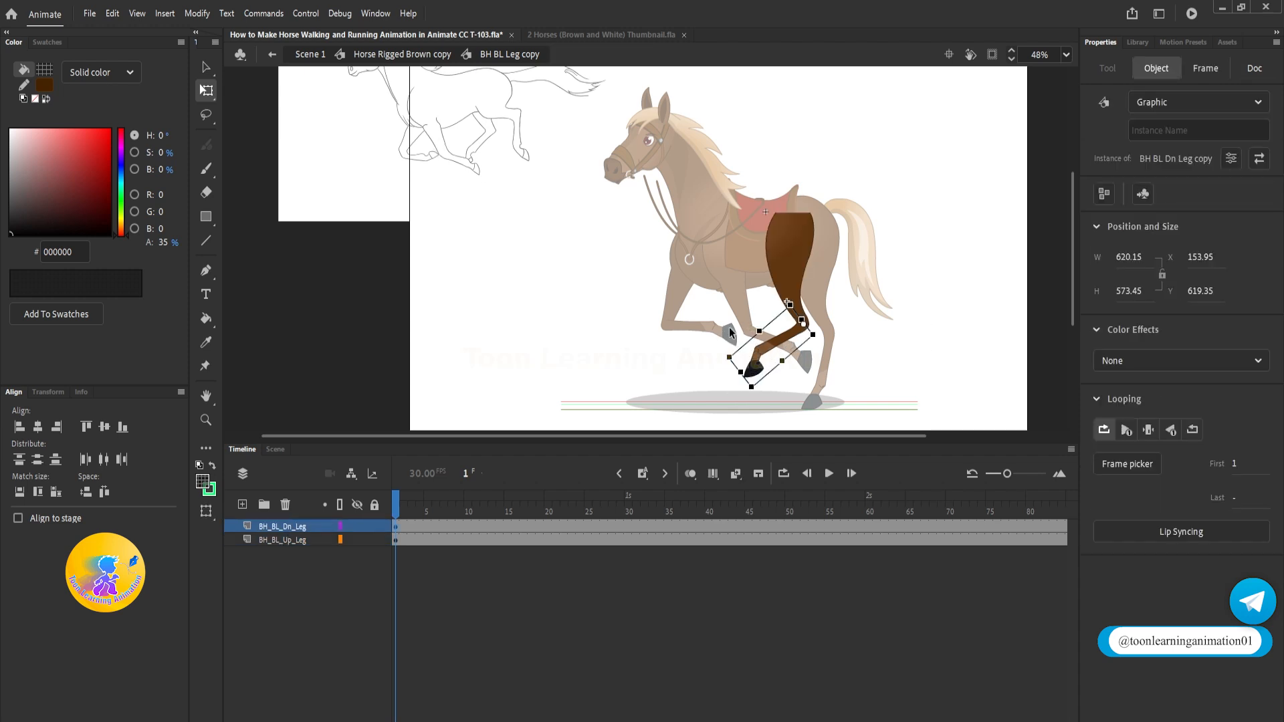
Rotate the front left hoof upward inside its lower leg symbol and return to the full horse rig
double_click(729, 329)
double_click(729, 329)
left_click(733, 341)
double_click(732, 338)
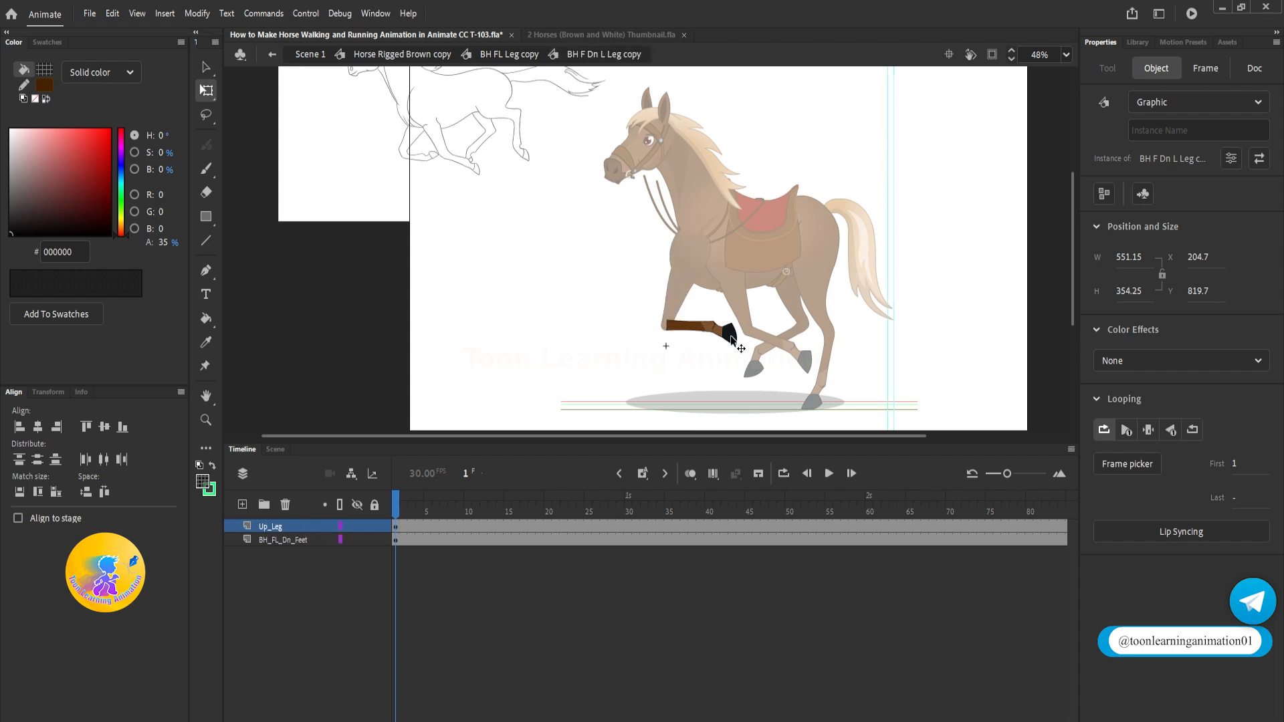
left_click(731, 333)
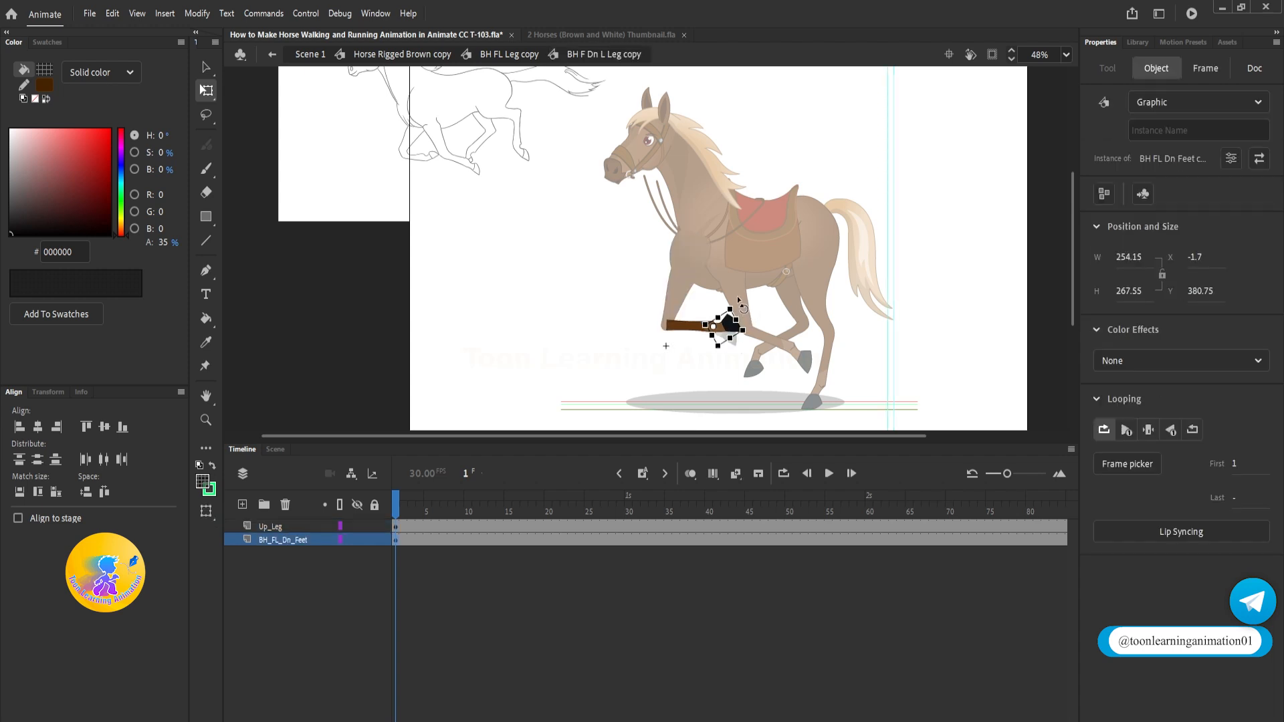
scroll(420, 131, "up", 2)
scroll(443, 170, "down", 5)
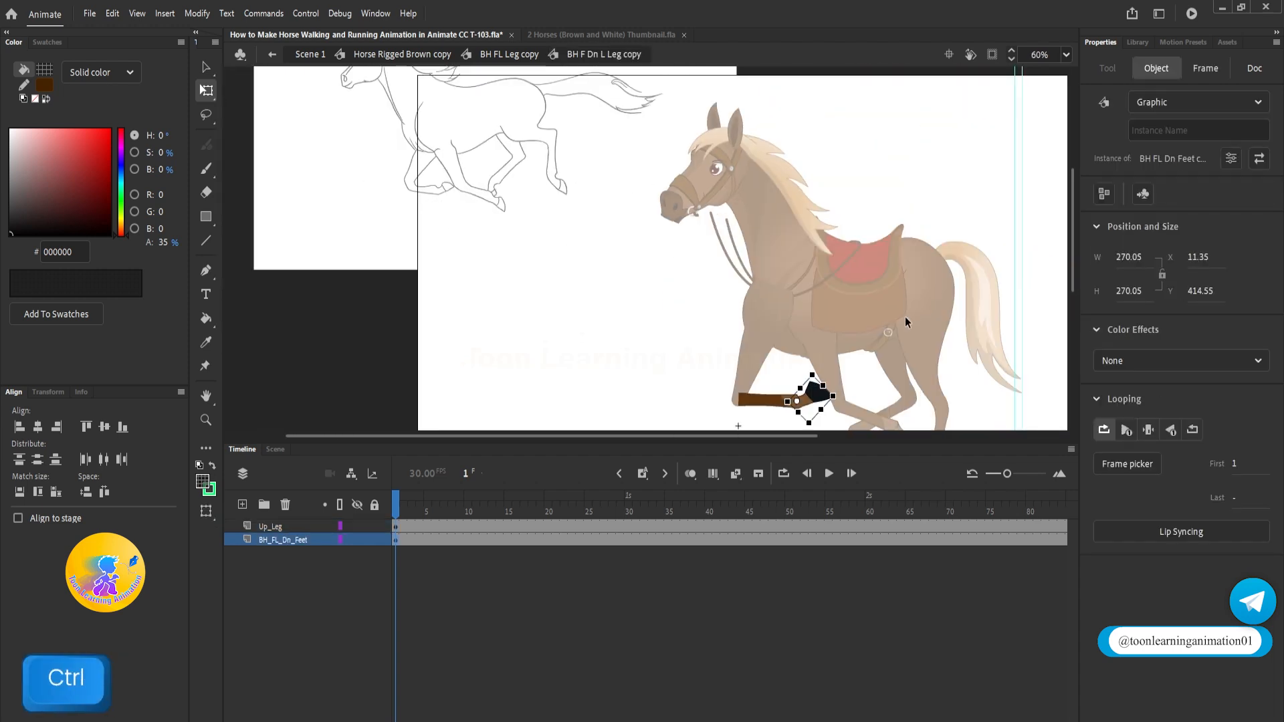
left_click_drag(812, 387, 726, 315)
double_click(923, 313)
double_click(930, 349)
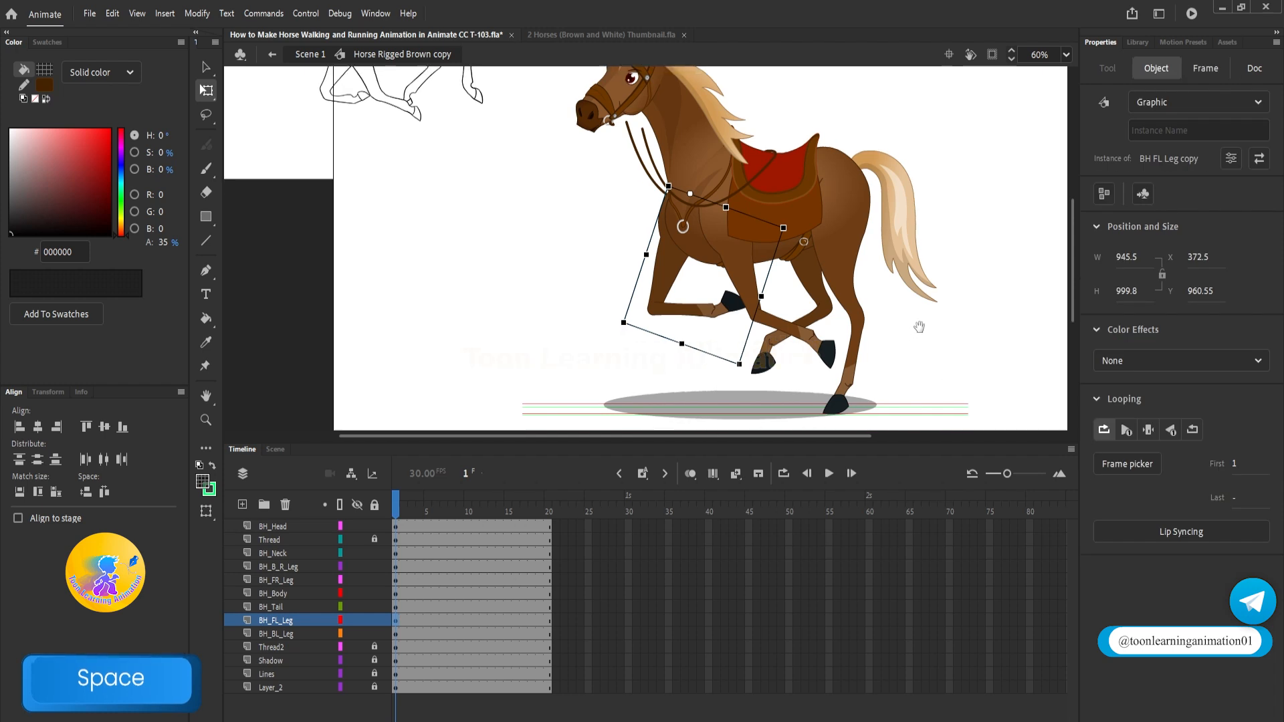
Shorten the back left leg from its lower edge and rotate the front right leg slightly forward
key("ctrl+minus")
scroll(465, 170, "up", 2)
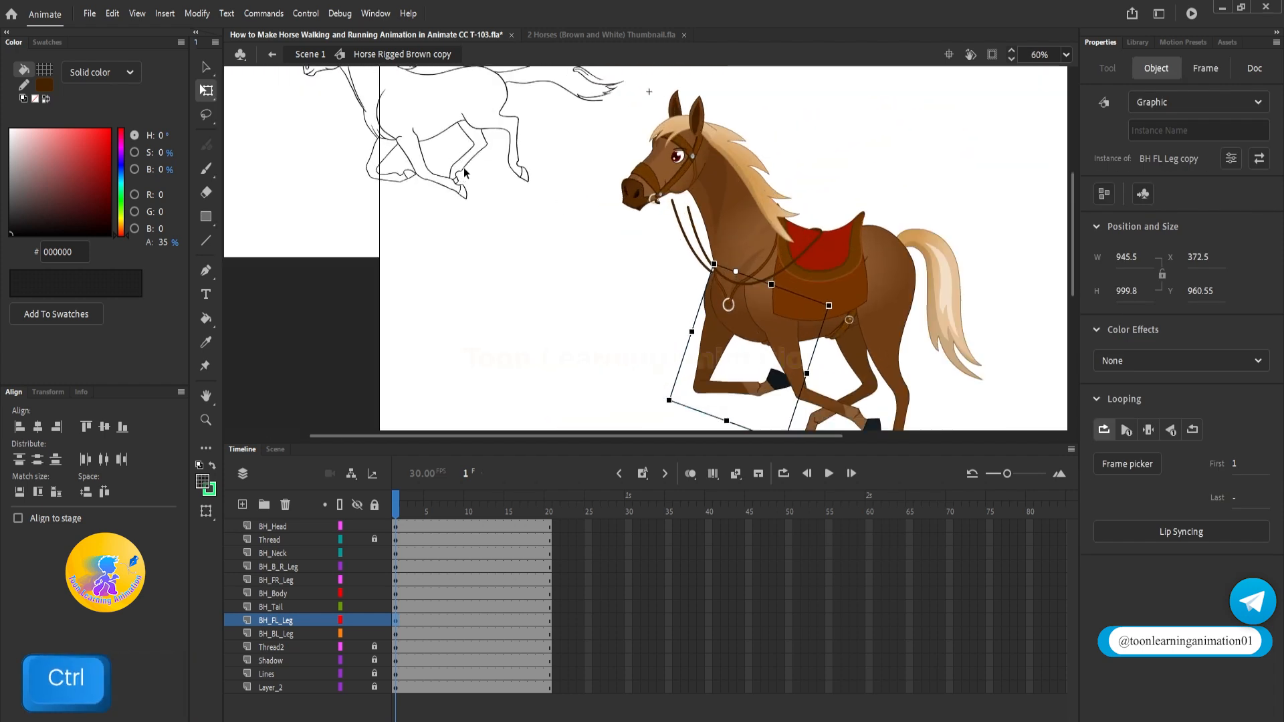
left_click(858, 378)
left_click_drag(857, 378, 816, 303)
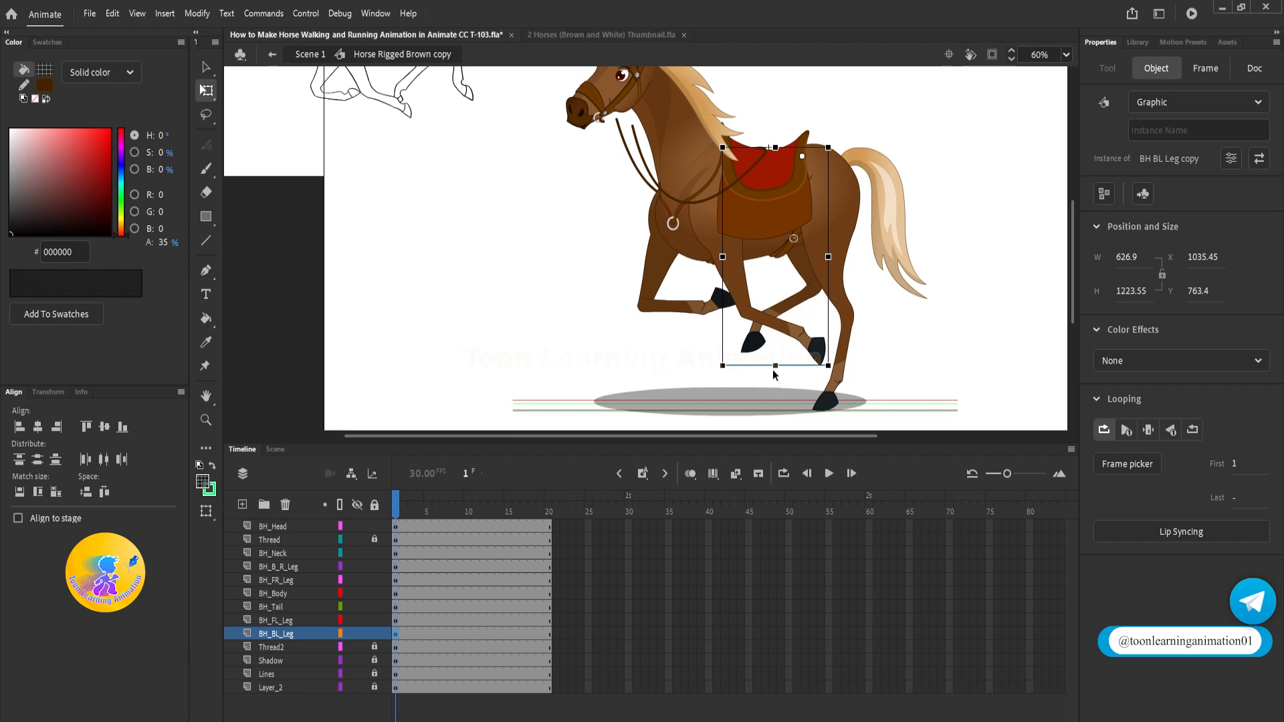
left_click_drag(775, 369, 775, 351)
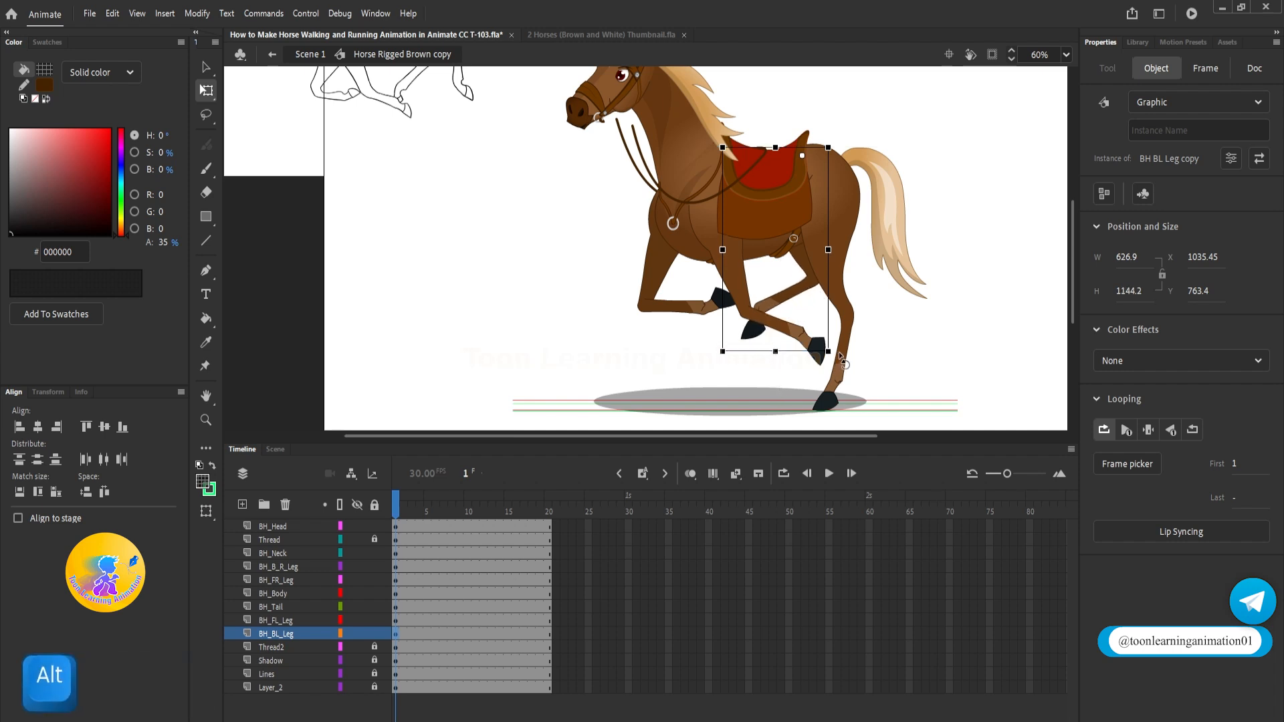
left_click(790, 329)
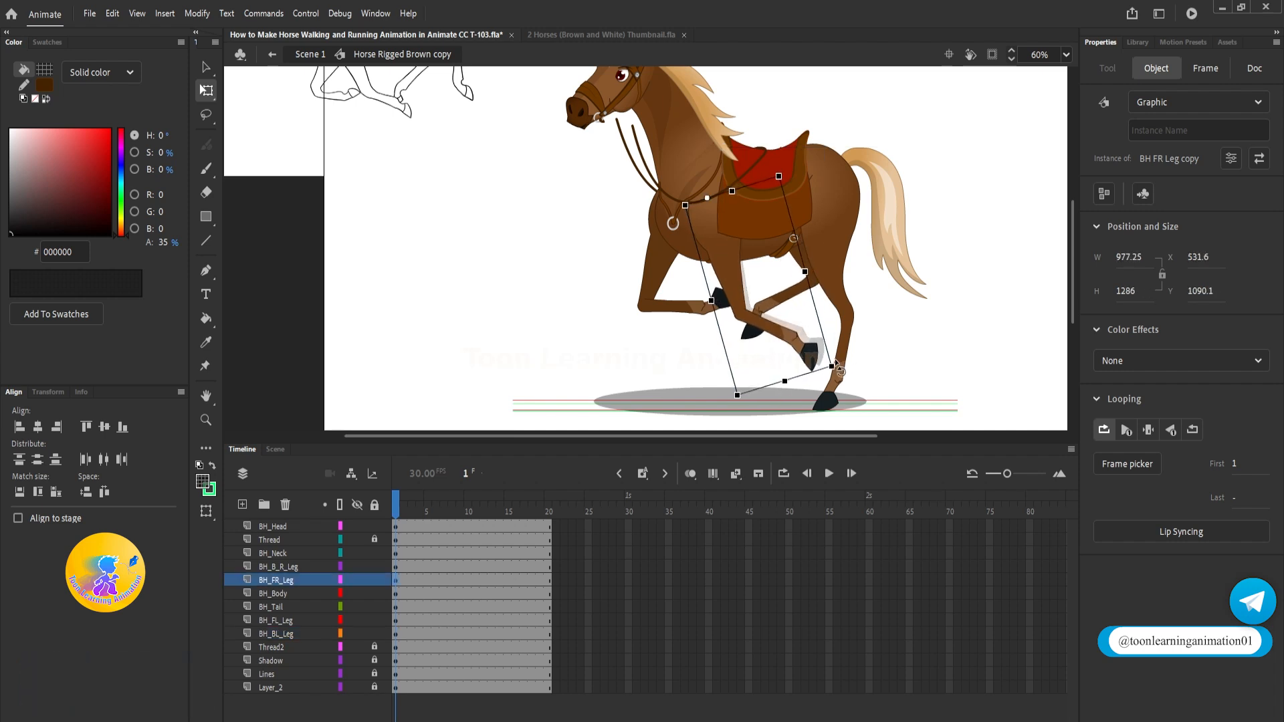
Swing the back right leg backward and bend its lower leg forward
left_click(844, 341)
scroll(846, 392, "down", 2, "ctrl")
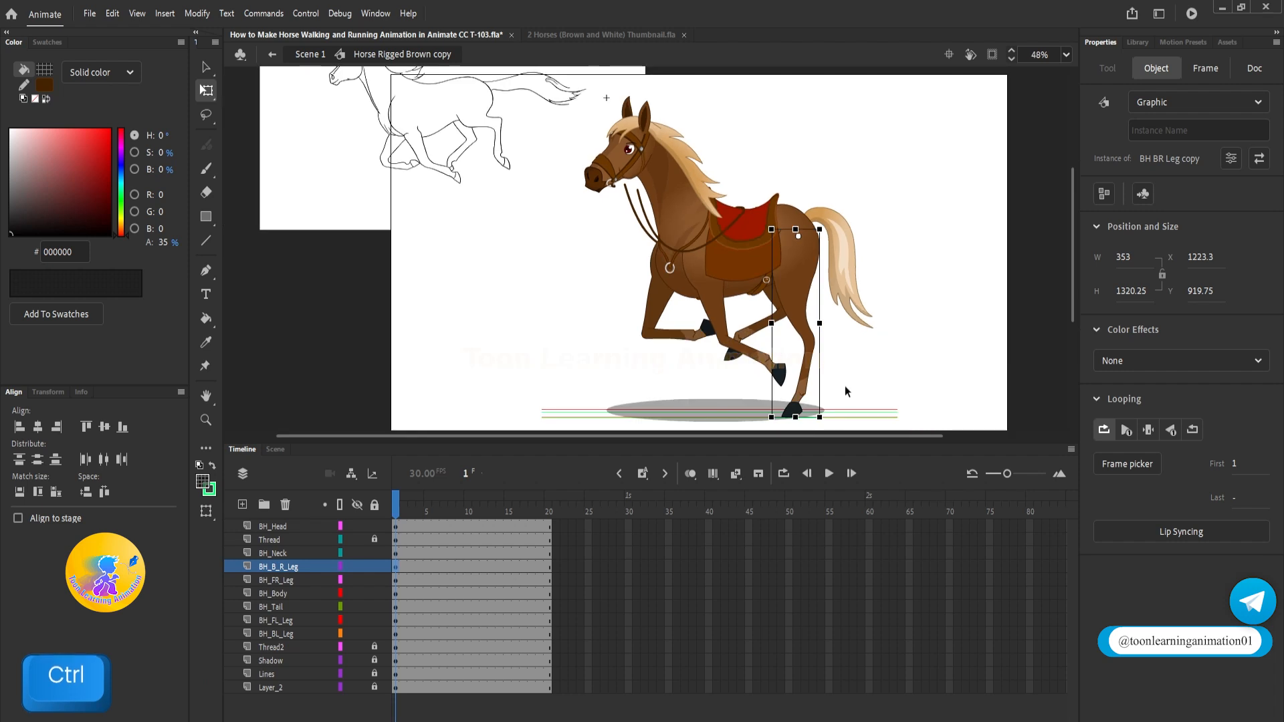
mouse_move(835, 423)
left_mouse_down()
mouse_move(864, 405)
mouse_move(820, 426)
left_mouse_up()
double_click(846, 389)
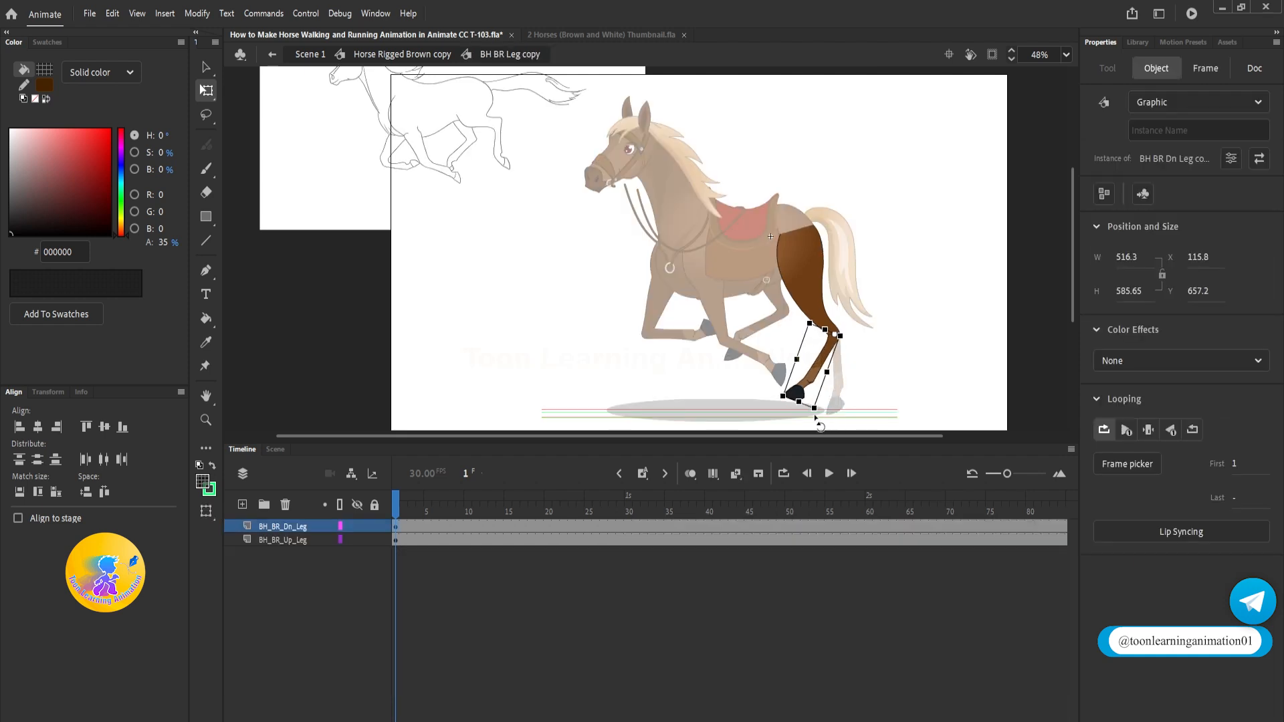
Rotate the back right hoof downward and shorten the whole leg so it lifts off the ground
double_click(797, 397)
left_click(797, 395)
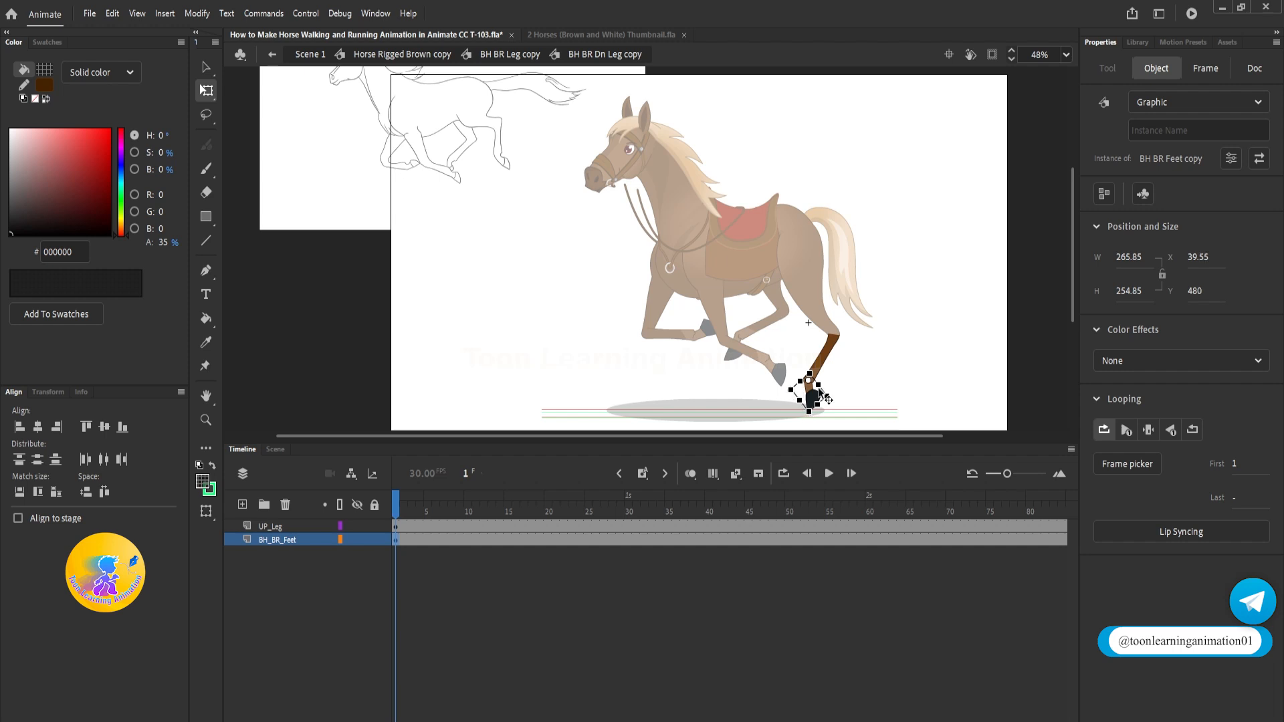
double_click(861, 337)
double_click(902, 335)
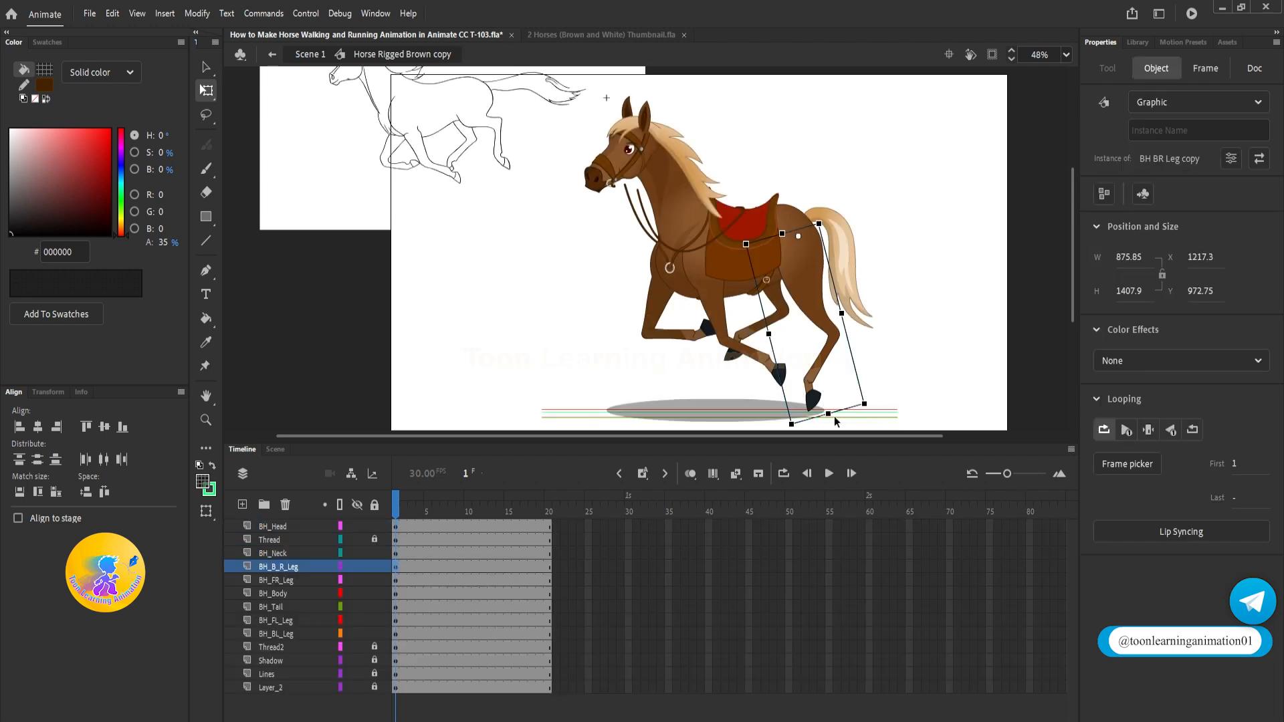
left_click_drag(829, 415, 820, 379)
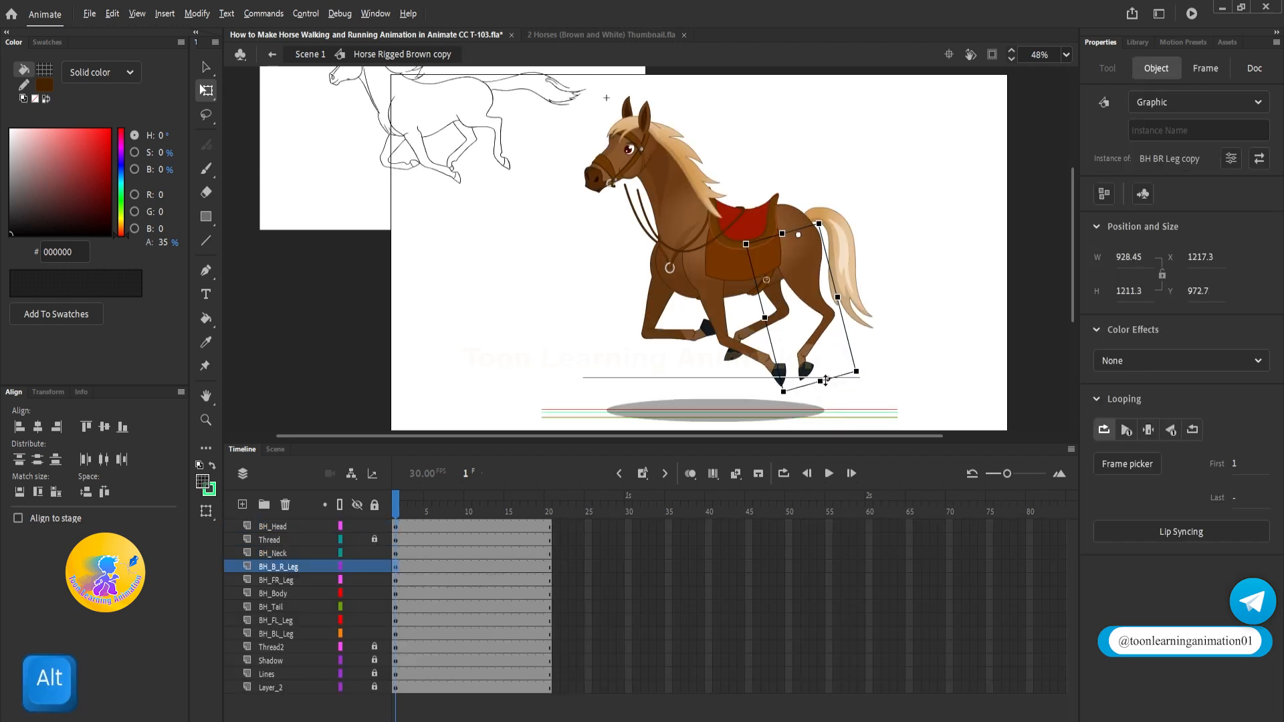
Stretch the horse's body toward the tail and shift both back legs rearward to match
left_click_drag(849, 333, 828, 363)
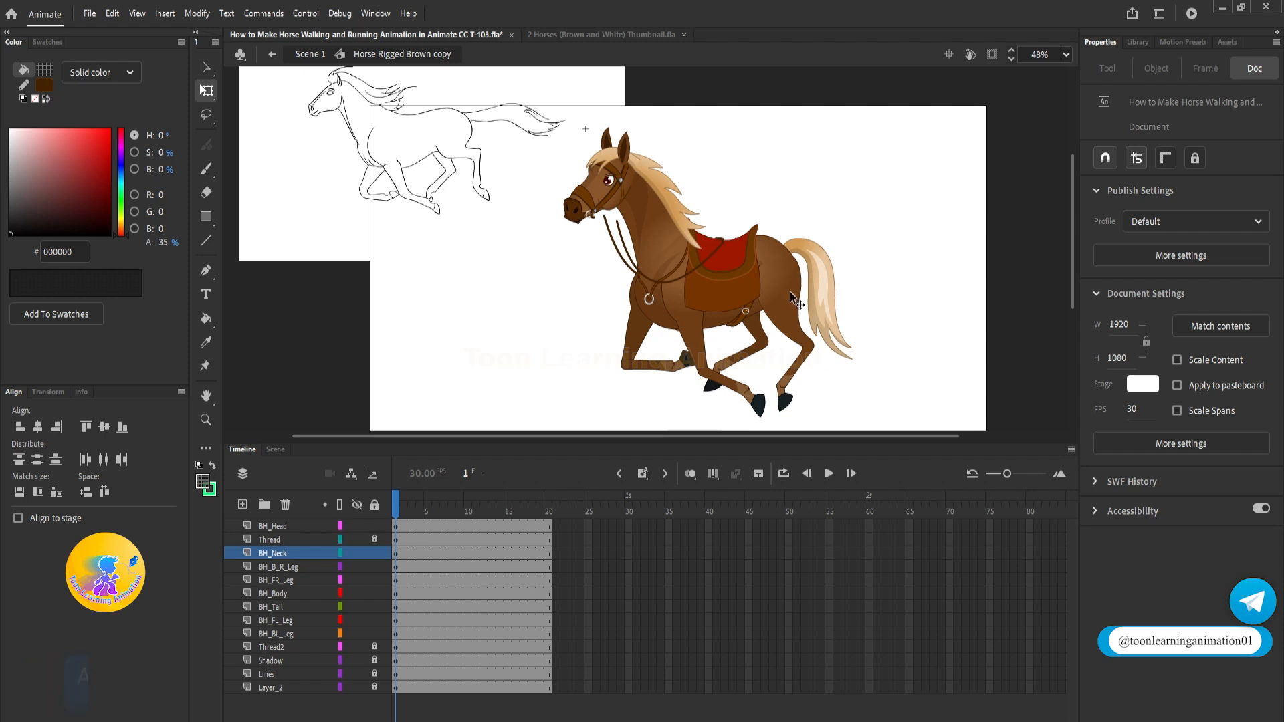
left_click(778, 250)
left_click_drag(797, 284, 796, 316)
left_click(787, 324)
left_click(760, 351, "shift")
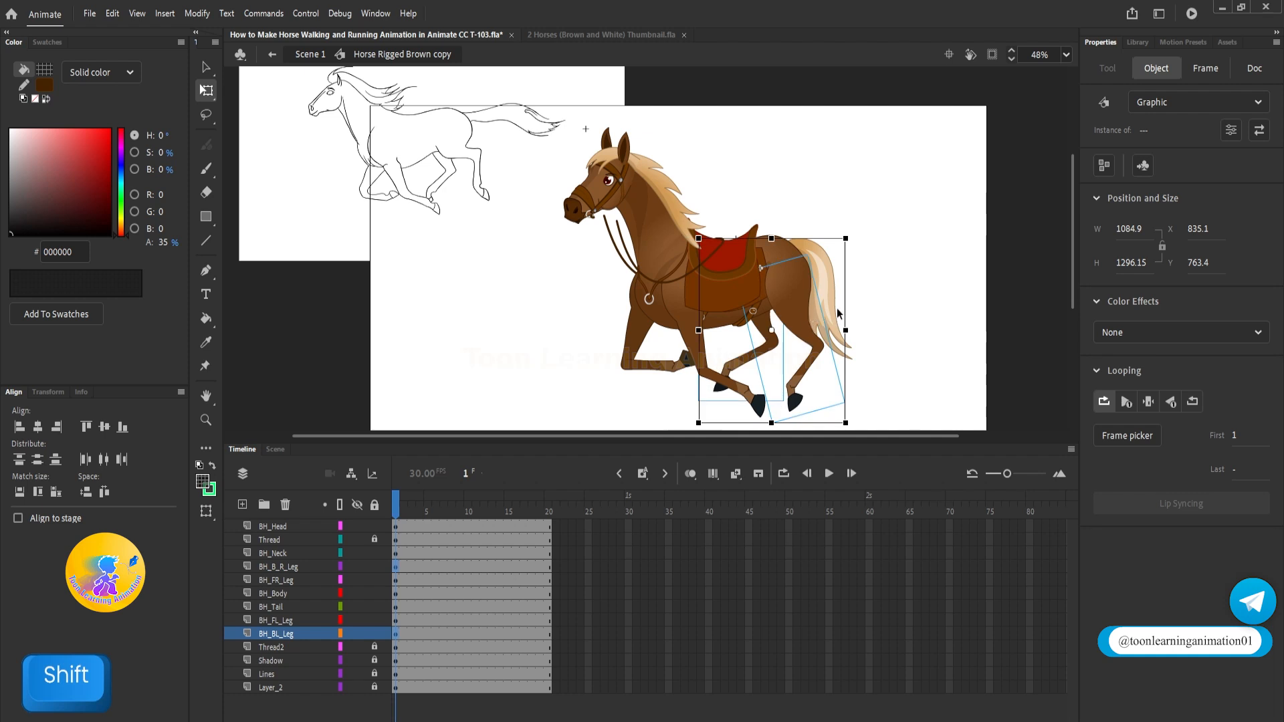
Nudge the tail rearward to meet the stretched body and rotate it outward away from the legs
left_click(837, 316)
key("Right")
key("Right")
key("Right")
key("Right")
key("Right")
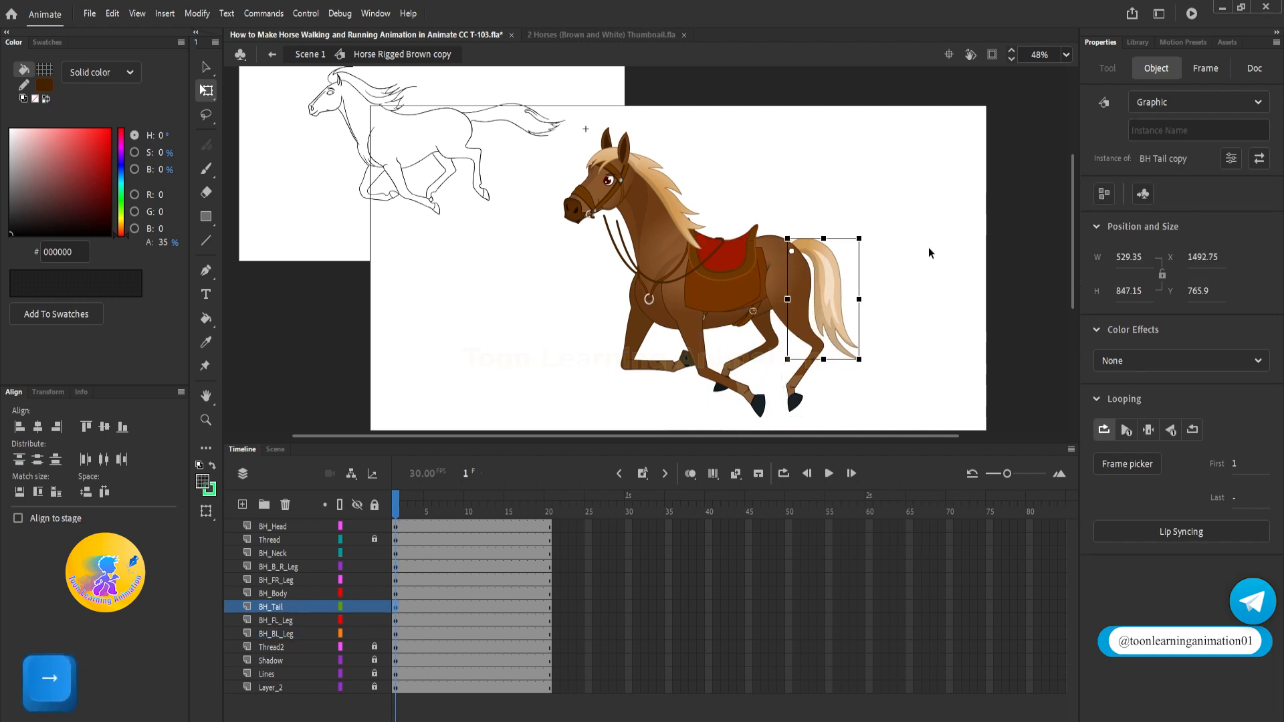
left_click_drag(869, 361, 893, 344)
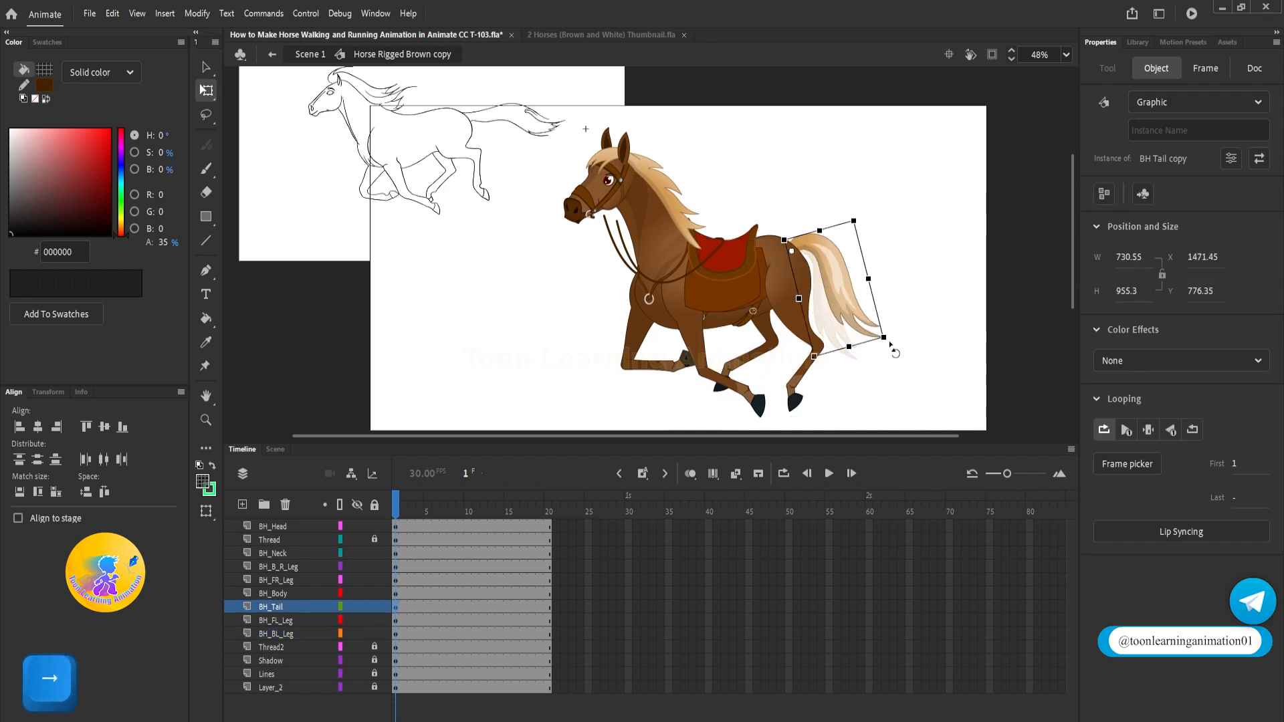
Insert keyframes on all layers at frame 20 and compare the pose with frame 1
left_click(937, 337)
key("space")
left_click_drag(660, 392, 668, 362)
left_click_drag(887, 286, 934, 215)
left_click_drag(574, 513, 554, 513)
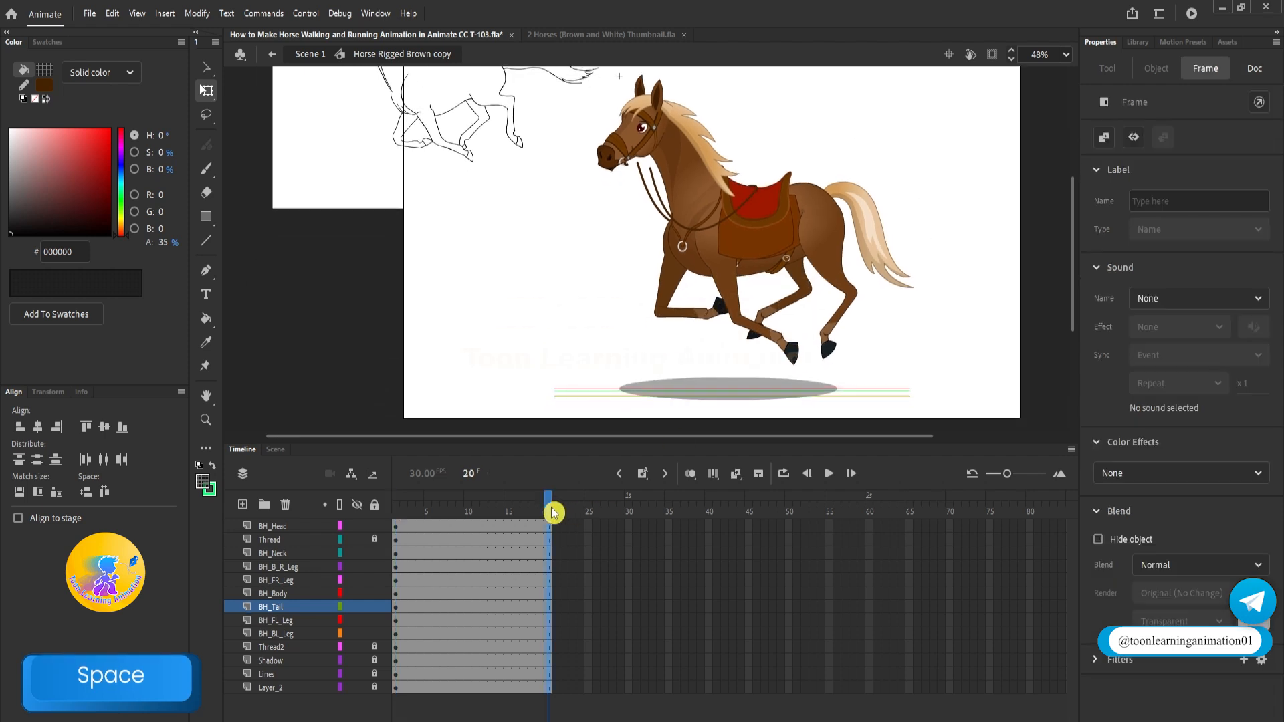
key("F6")
left_click(396, 512)
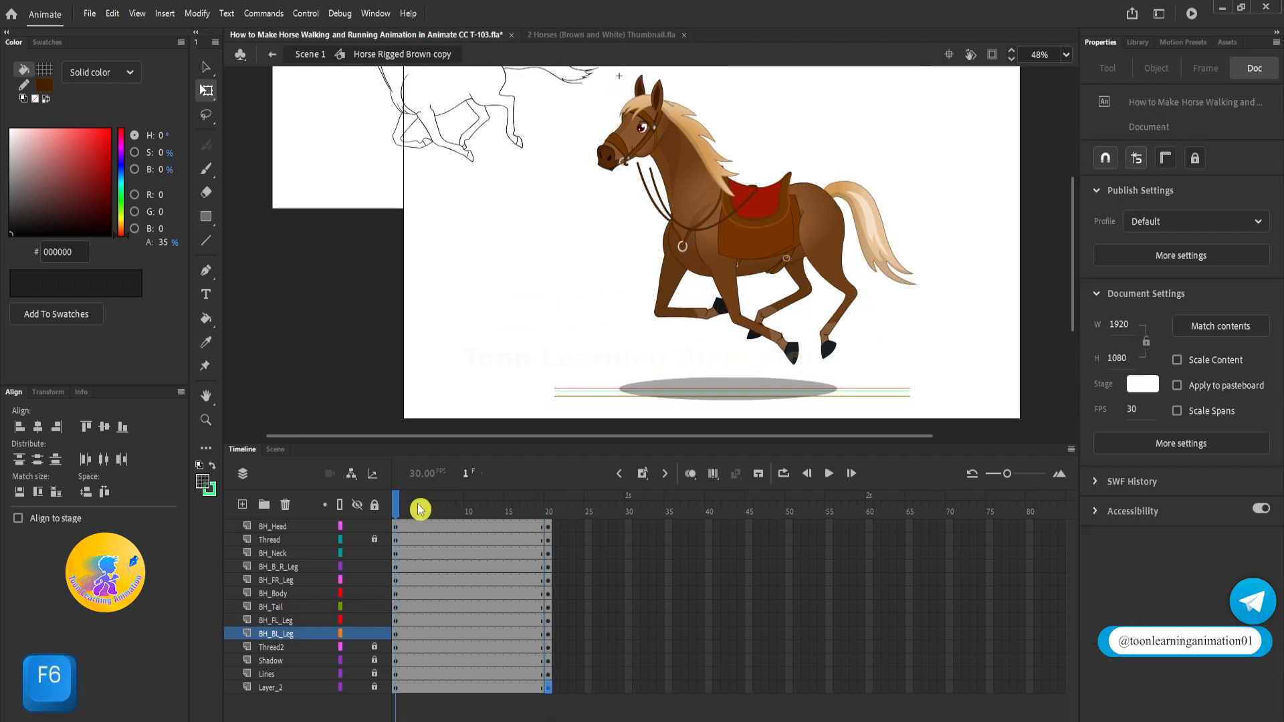
left_click(552, 513)
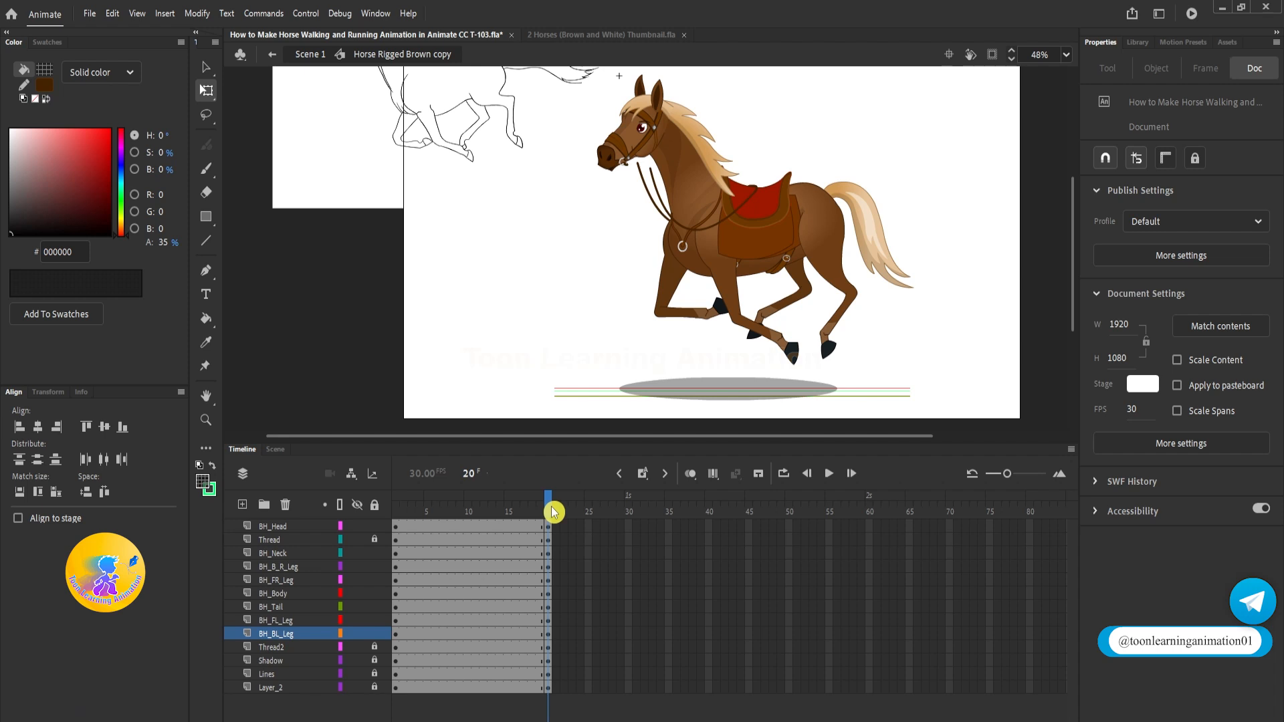
Trim the back right leg symbol's layers to 20 frames, insert keyframes at frame 20, and return to the horse rig
double_click(844, 291)
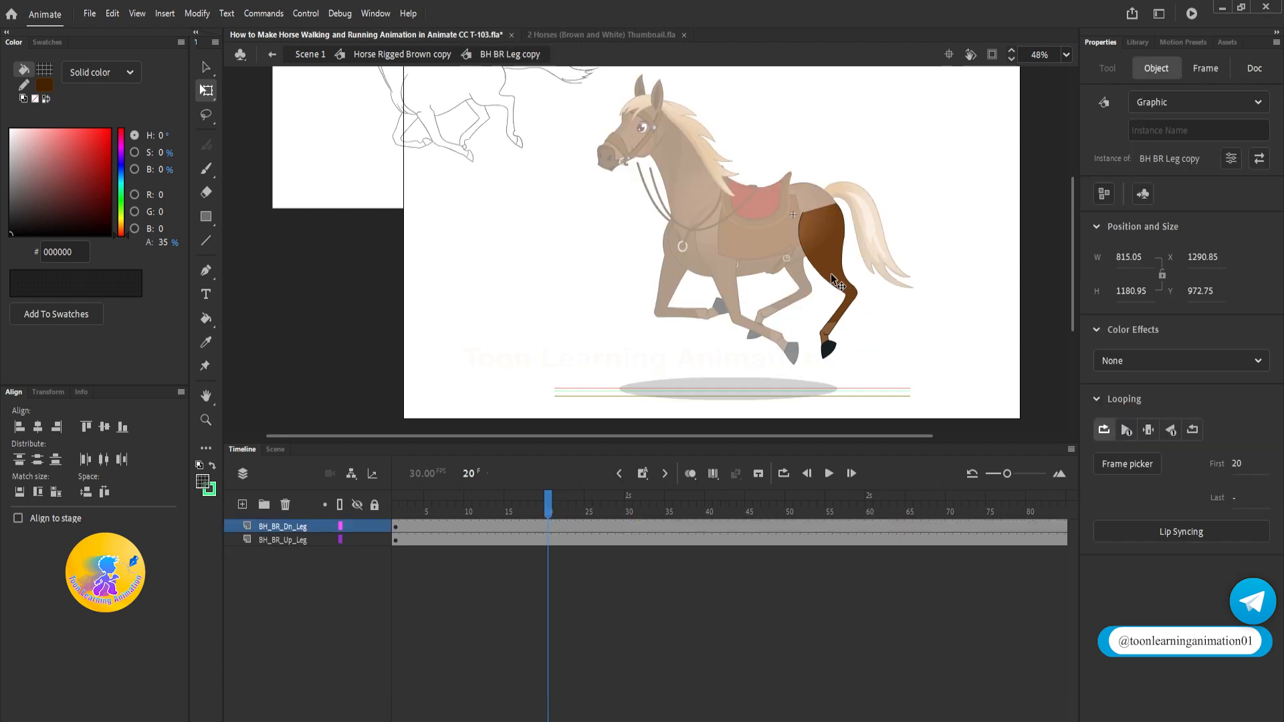
left_click_drag(554, 528, 1022, 610)
key("shift+F5")
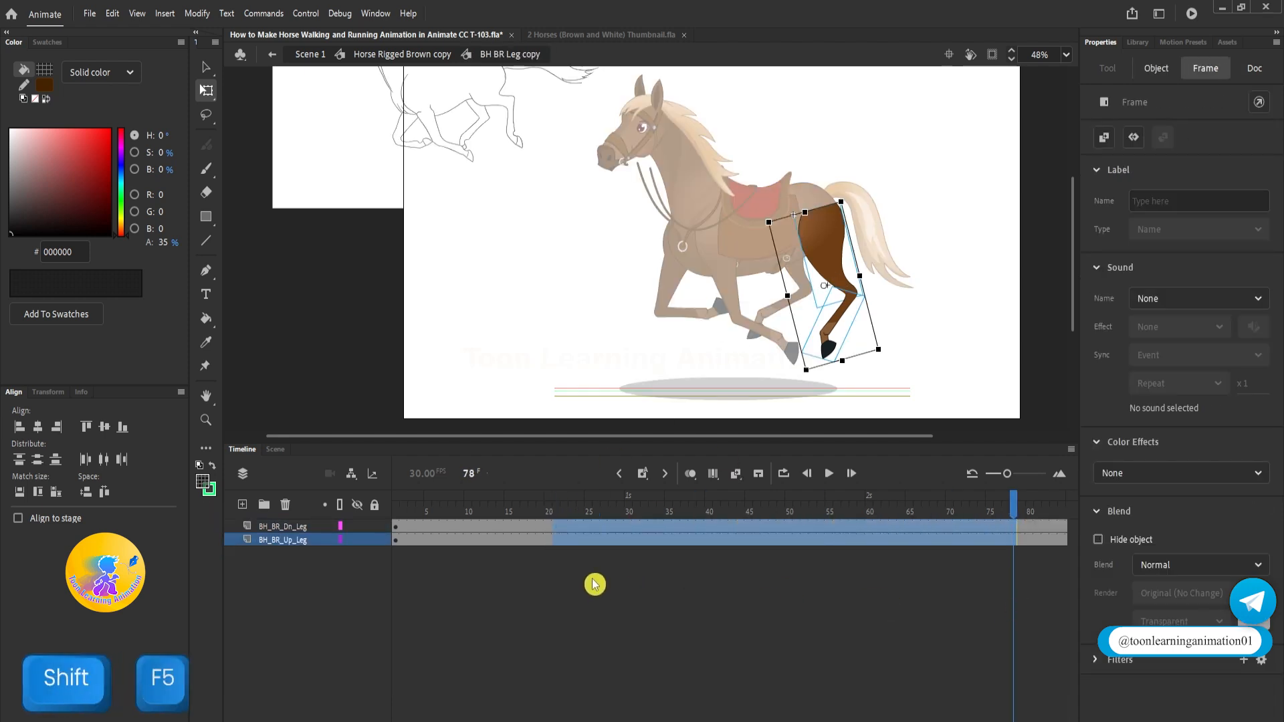
left_click(550, 540)
left_click(559, 585)
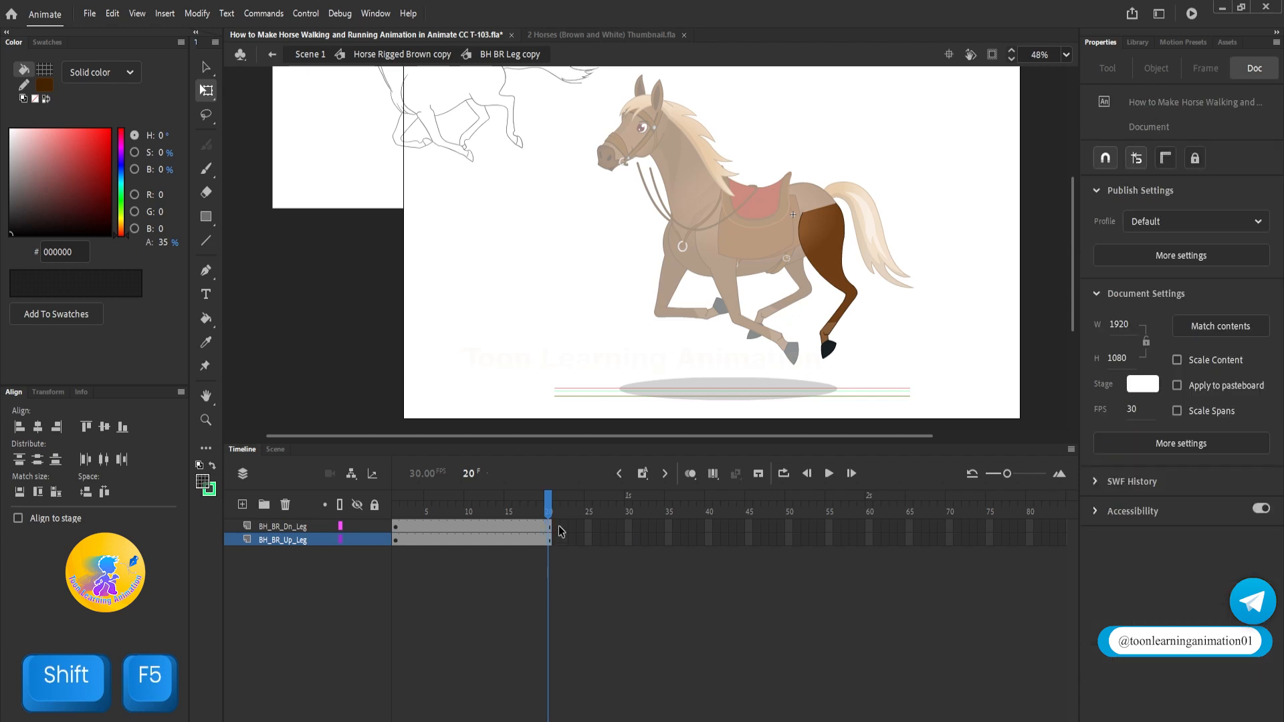
left_click(549, 527)
key("F6")
double_click(806, 288)
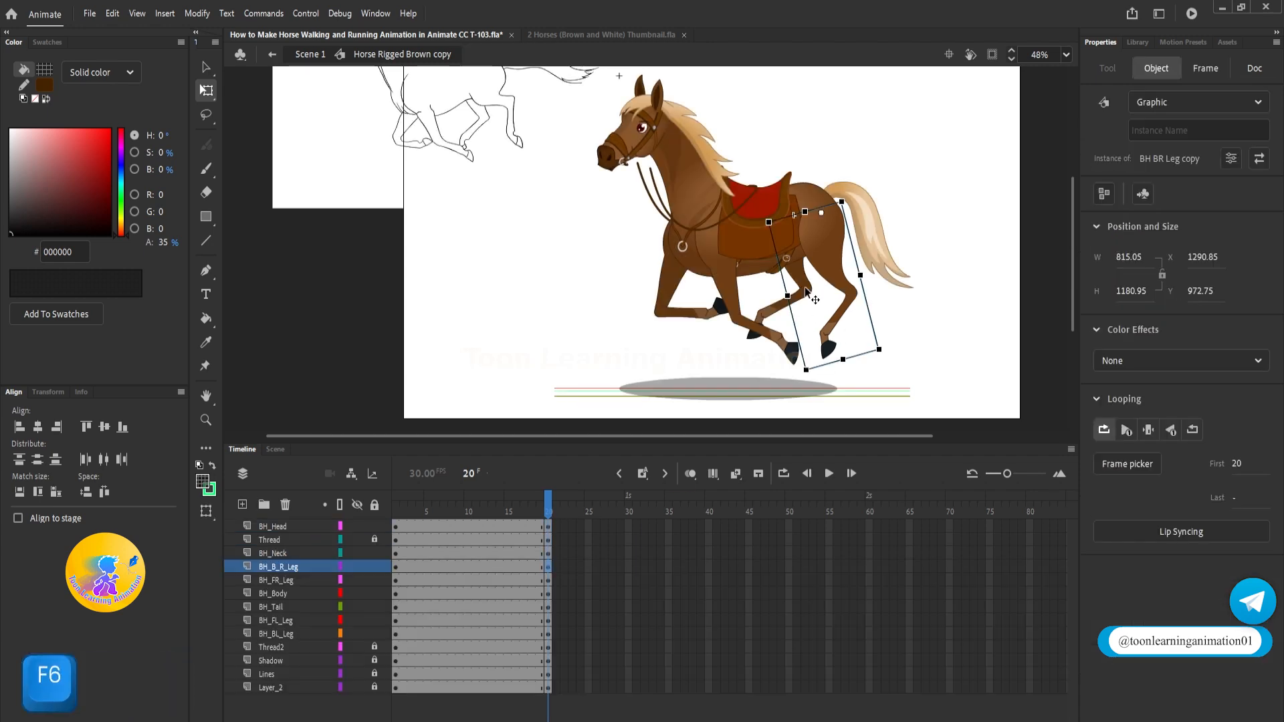
Trim the back left leg symbol's layers to 20 frames and insert a keyframe on its lower-leg layer at frame 20
double_click(804, 287)
left_click_drag(554, 528, 1010, 628)
key("shift+F5")
left_click(549, 525)
key("F6")
Trim the front left leg symbol's layers to 20 frames and keyframe its lower leg at frame 20
double_click(716, 288)
double_click(715, 288)
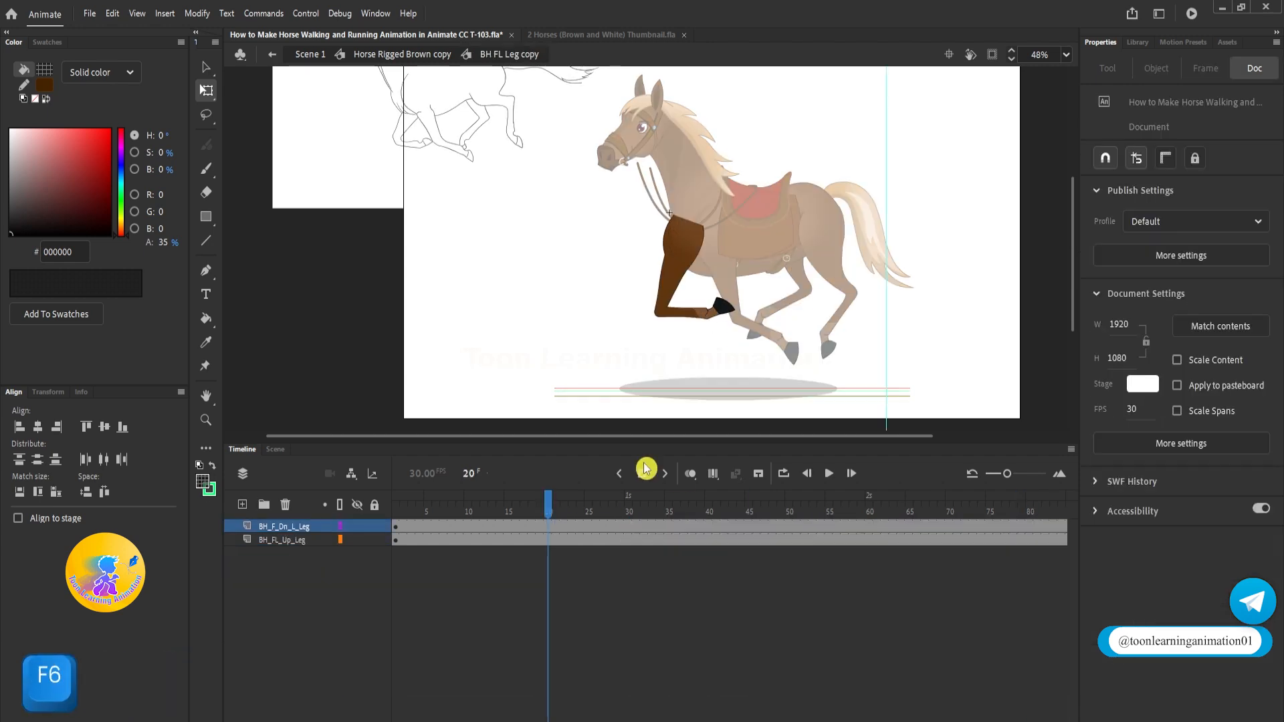
left_click(1064, 527)
left_click(574, 539, "shift")
key("shift+F5")
left_click(586, 564)
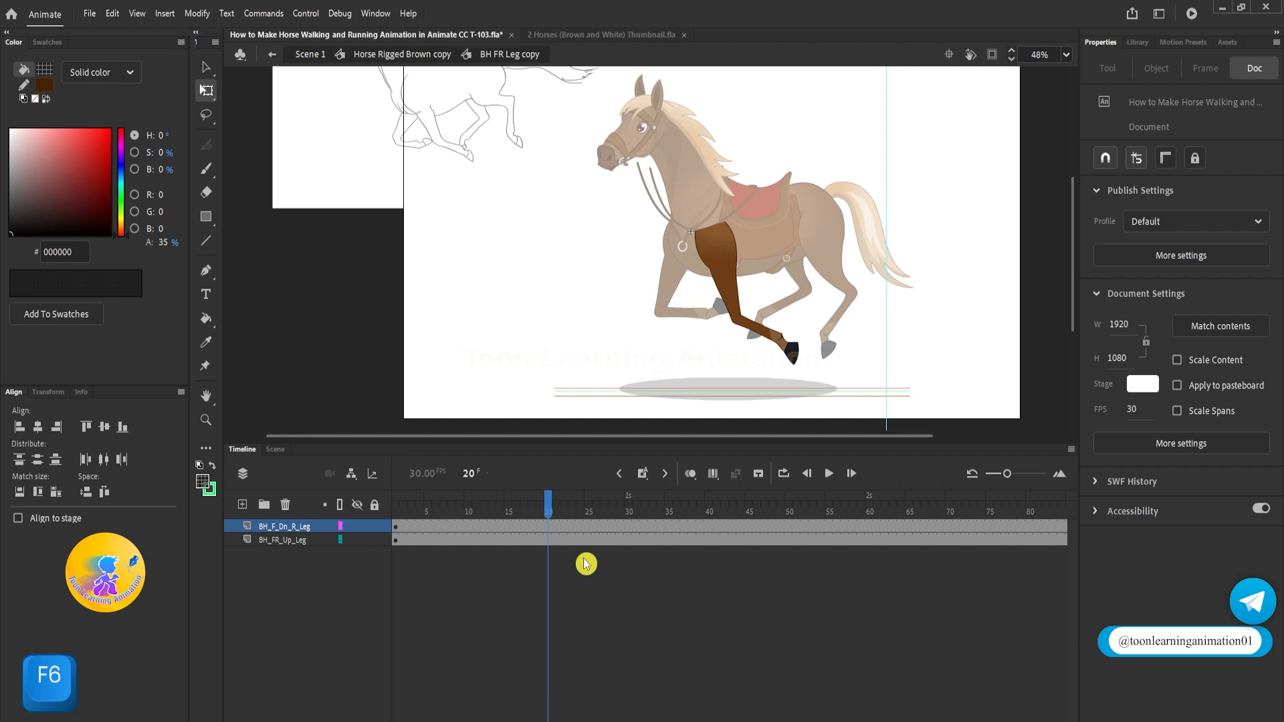
Trim the front right leg symbol's layers to 20 frames, keyframe its lower leg at frame 20, and return to the horse rig
left_click(1063, 527)
left_click(552, 539, "shift")
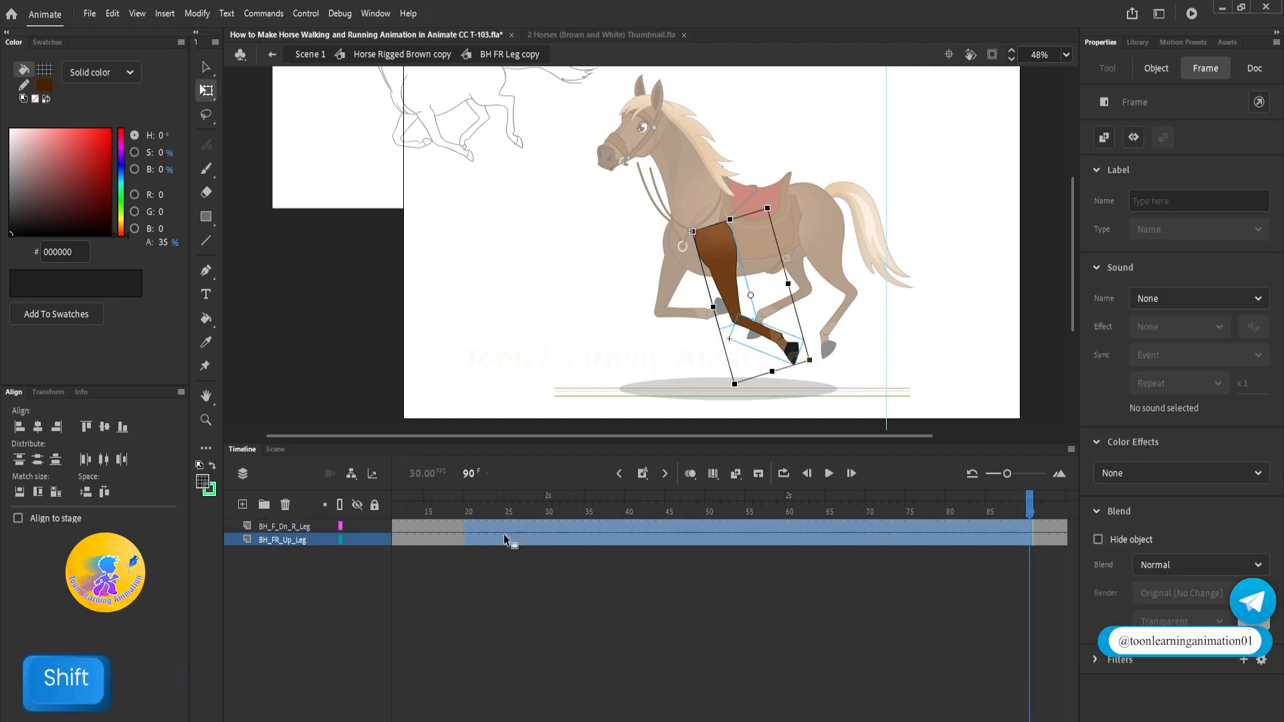
key("shift+F5")
key("space")
key("v")
double_click(970, 303)
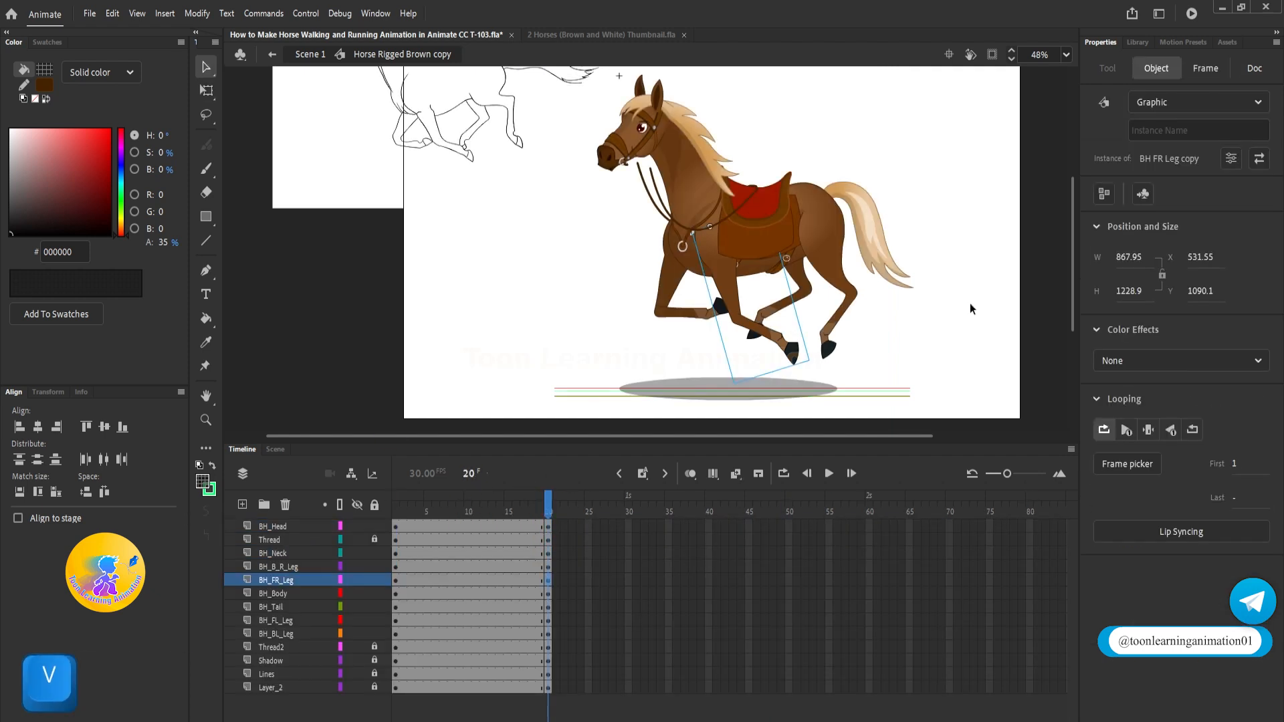
left_click(970, 303)
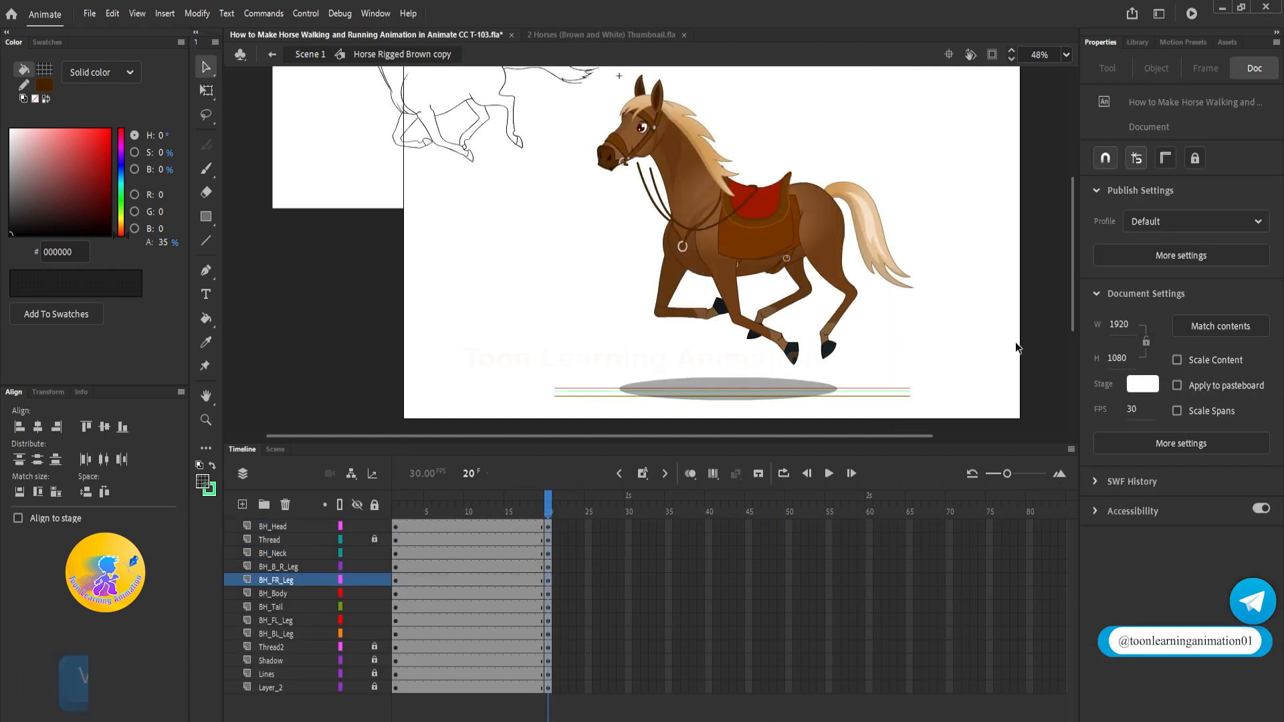
Insert keyframes on all horse layers at frame 10 and examine the leg pose in the reference sketch
left_click(472, 510)
key("F6")
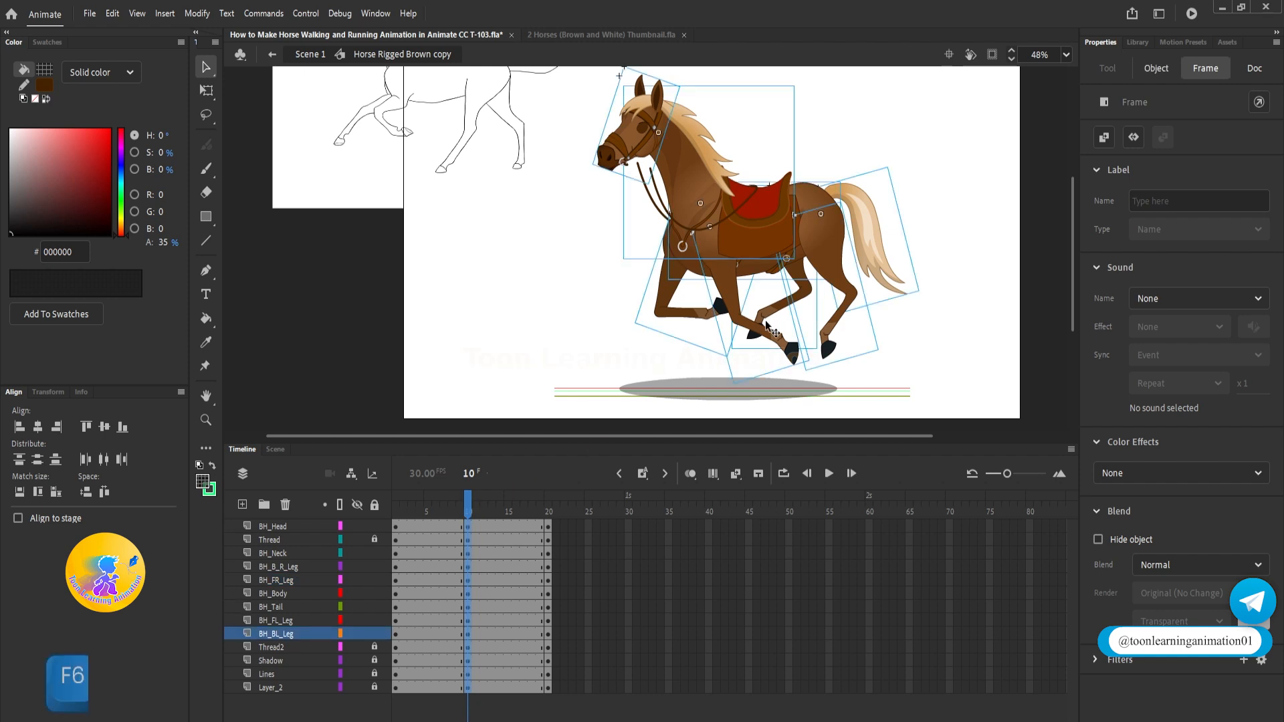
scroll(786, 319, "down", 2)
left_click(786, 319)
scroll(443, 157, "up", 1)
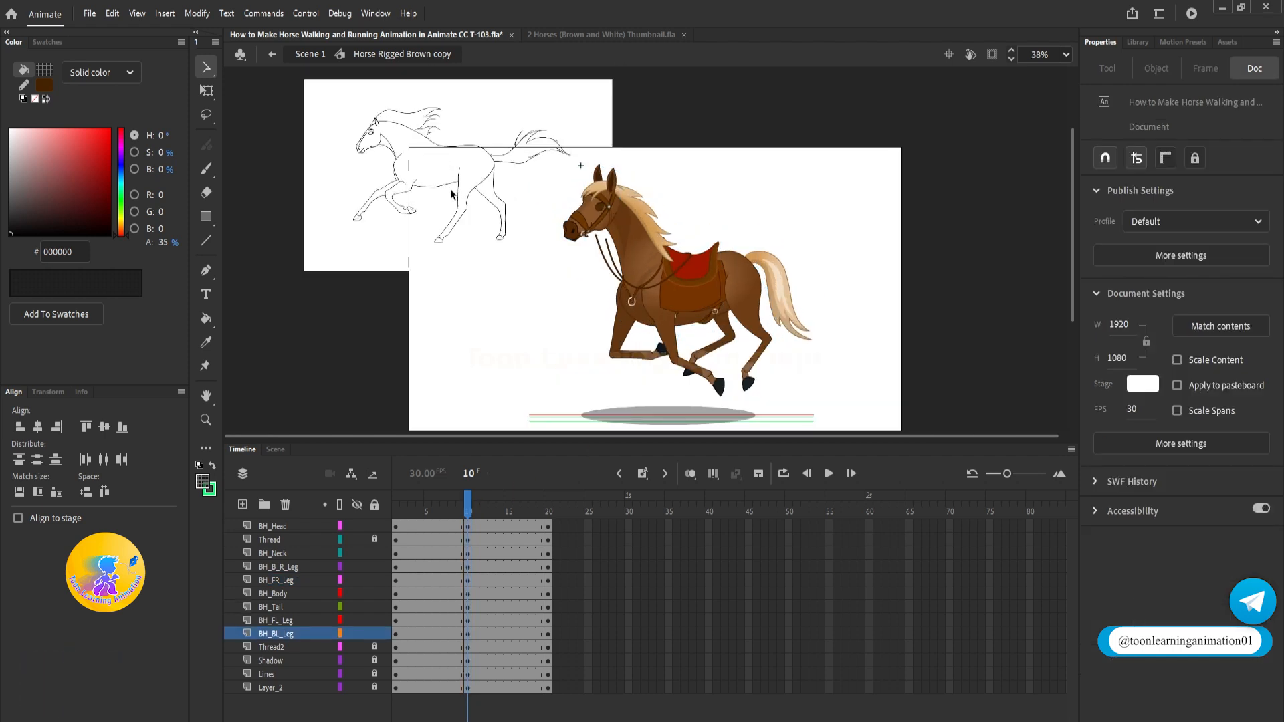
scroll(451, 188, "up", 3)
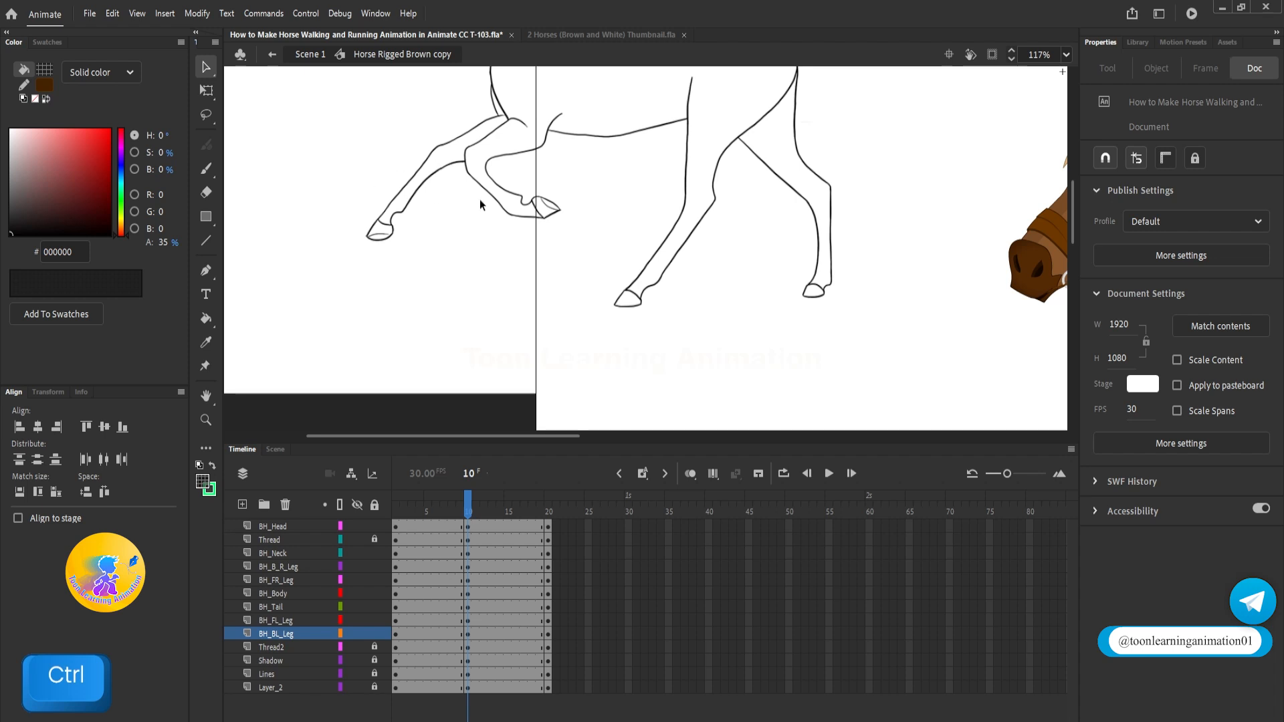
Inside the front left lower leg symbol, trim the layers to 20 frames and keyframe the BH_FL_Dn_Feet layer at frame 20
scroll(480, 199, "down", 2)
left_click_drag(773, 350, 693, 248)
scroll(658, 284, "up", 1)
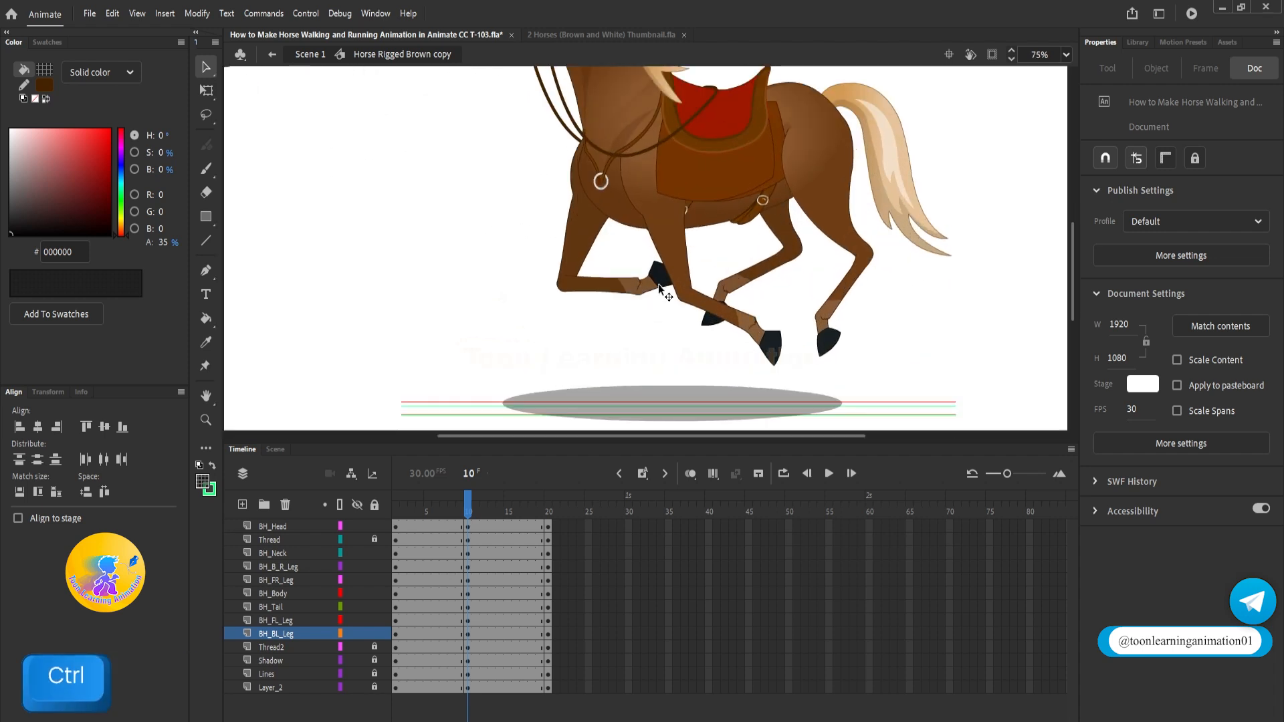
double_click(658, 283)
double_click(659, 284)
left_click_drag(558, 527, 1069, 549)
key("shift+F5")
left_click_drag(468, 510, 392, 508)
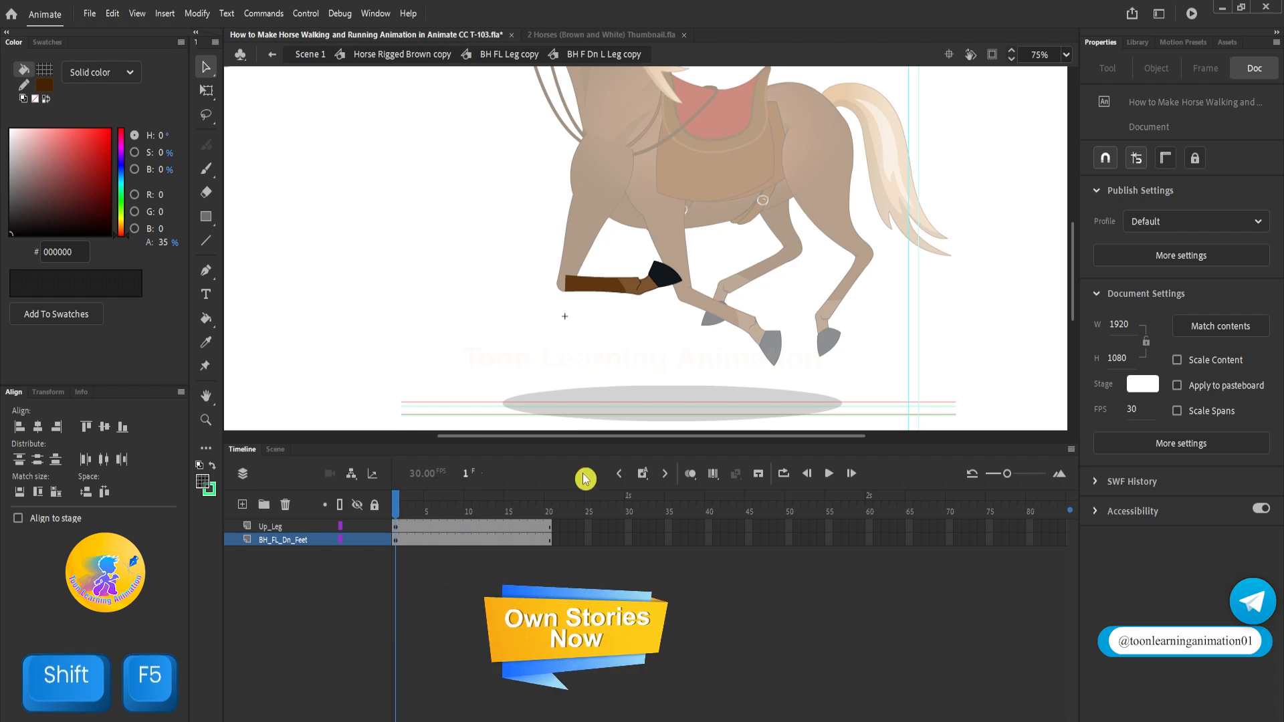
left_click(672, 281)
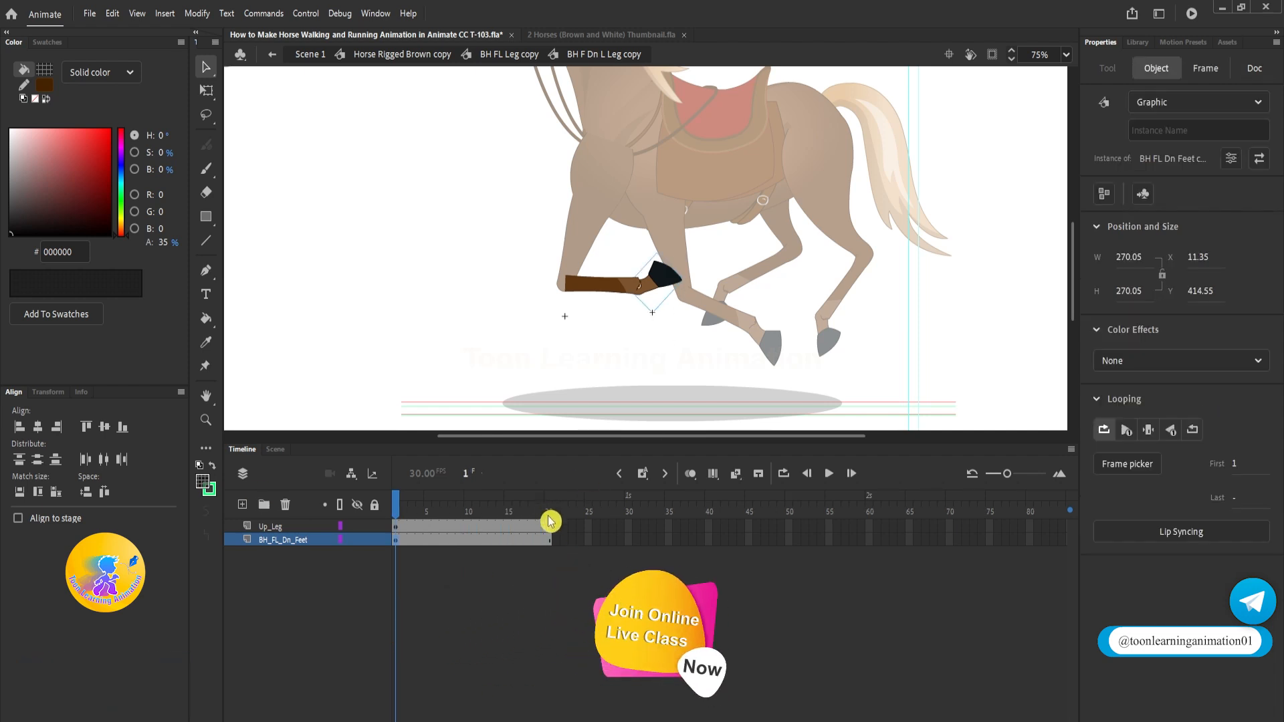
left_click(551, 541)
key("F6")
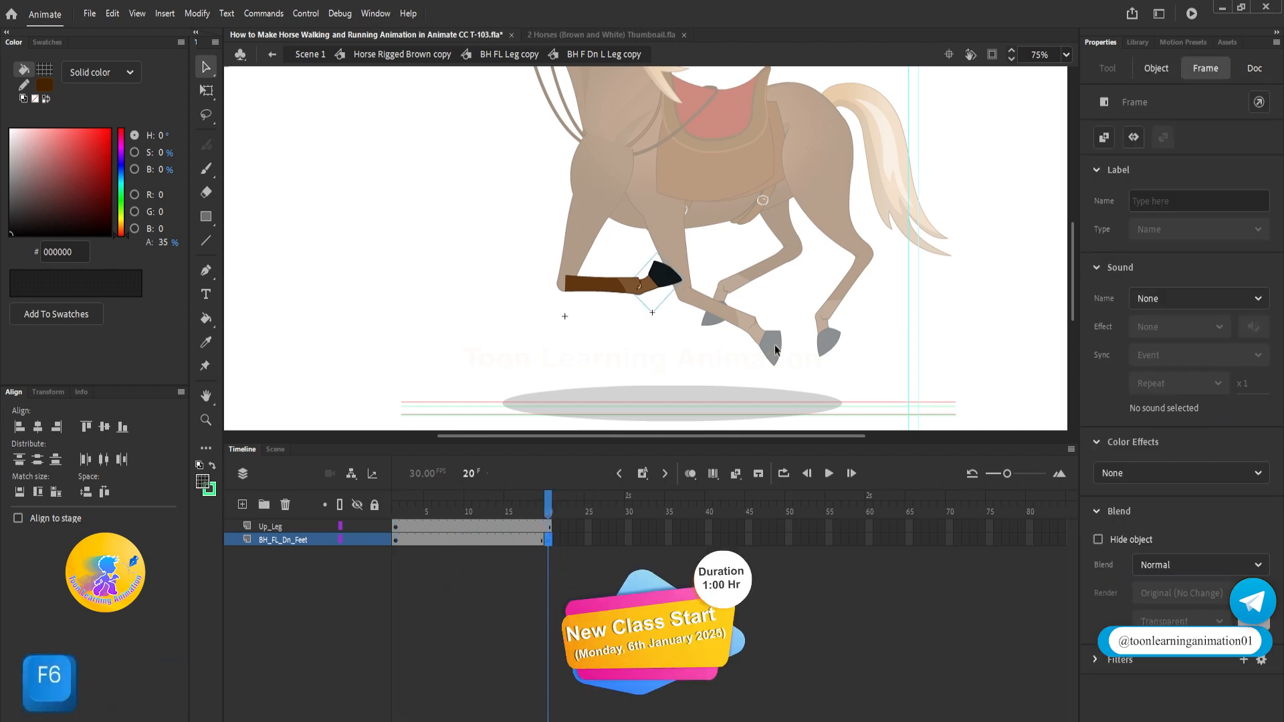
Inside the front right lower leg symbol, trim the layers to 20 frames and keyframe the BH_FR_Dn_Feet layer at frame 20
double_click(775, 344)
double_click(774, 344)
double_click(775, 345)
left_click(773, 353)
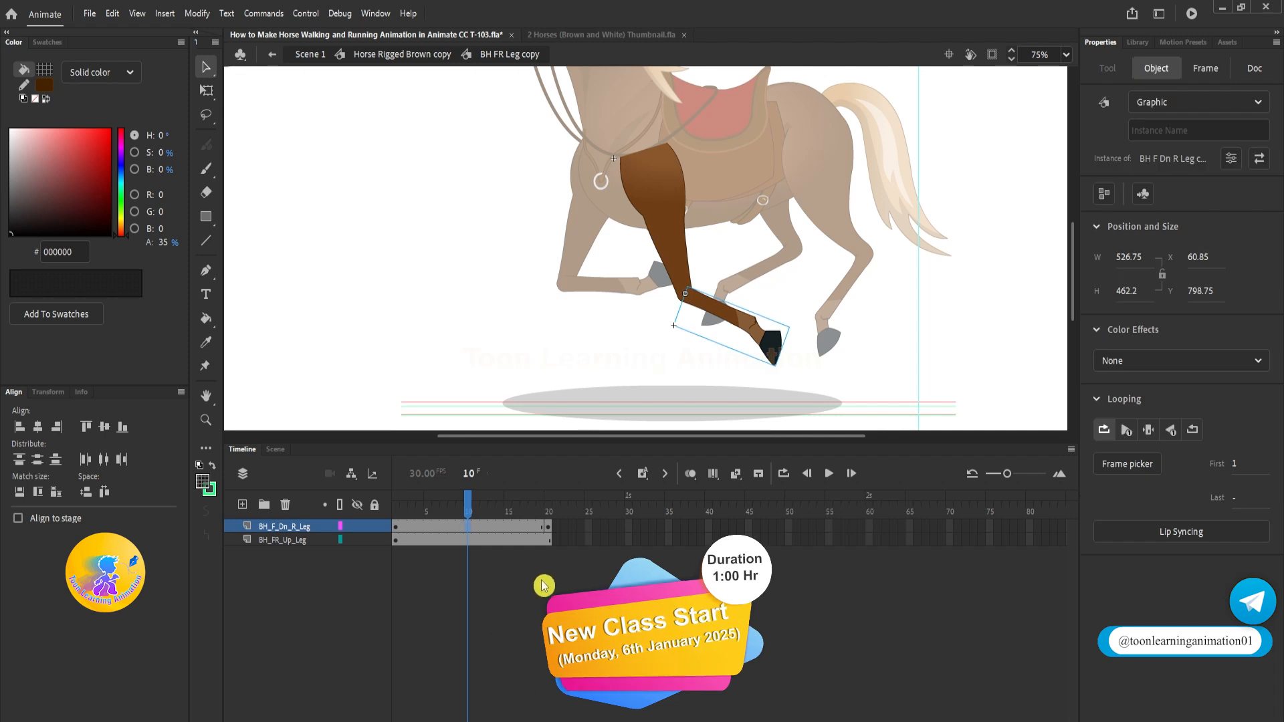
double_click(773, 354)
left_click_drag(554, 526, 1030, 543)
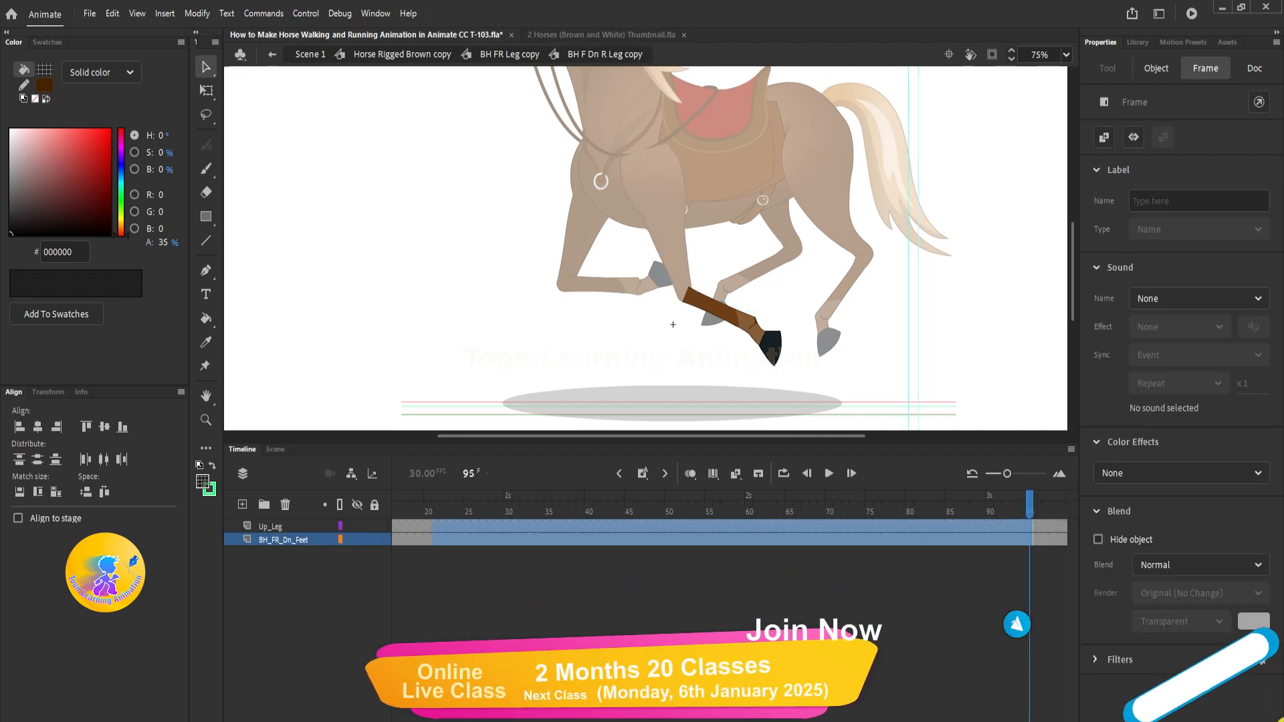
key("shift+F5")
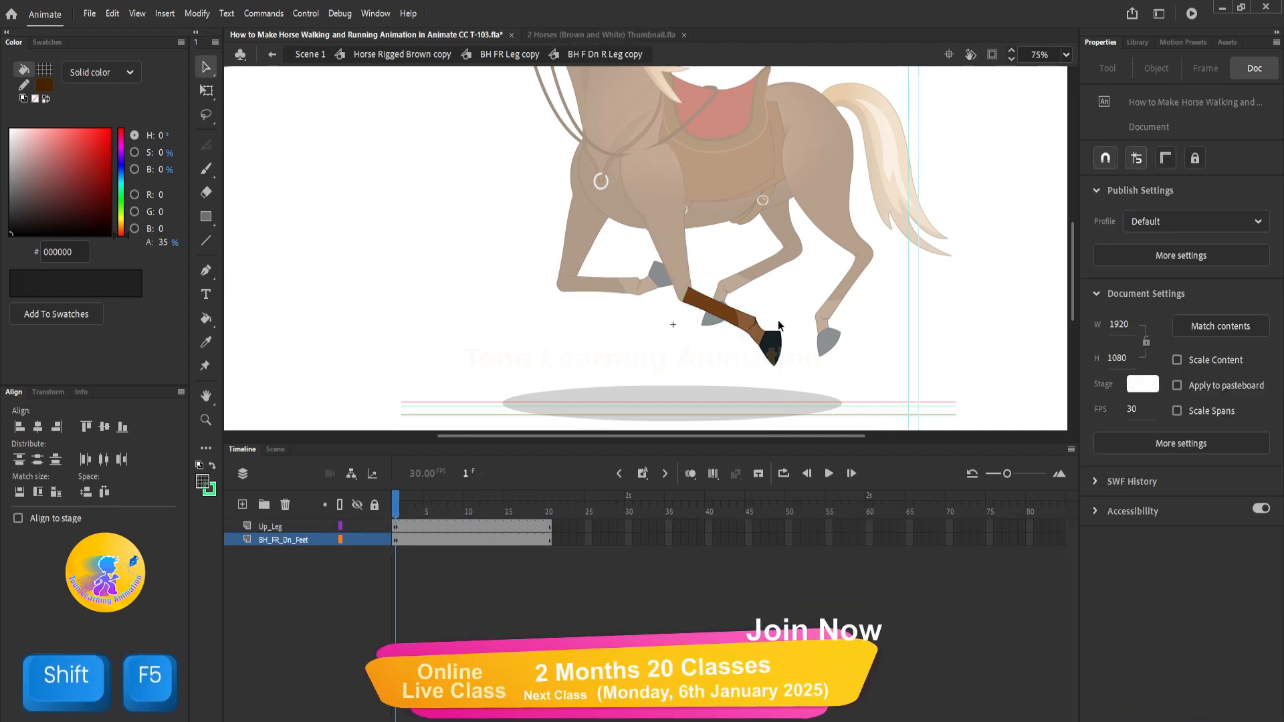
left_click(779, 345)
left_click(551, 542)
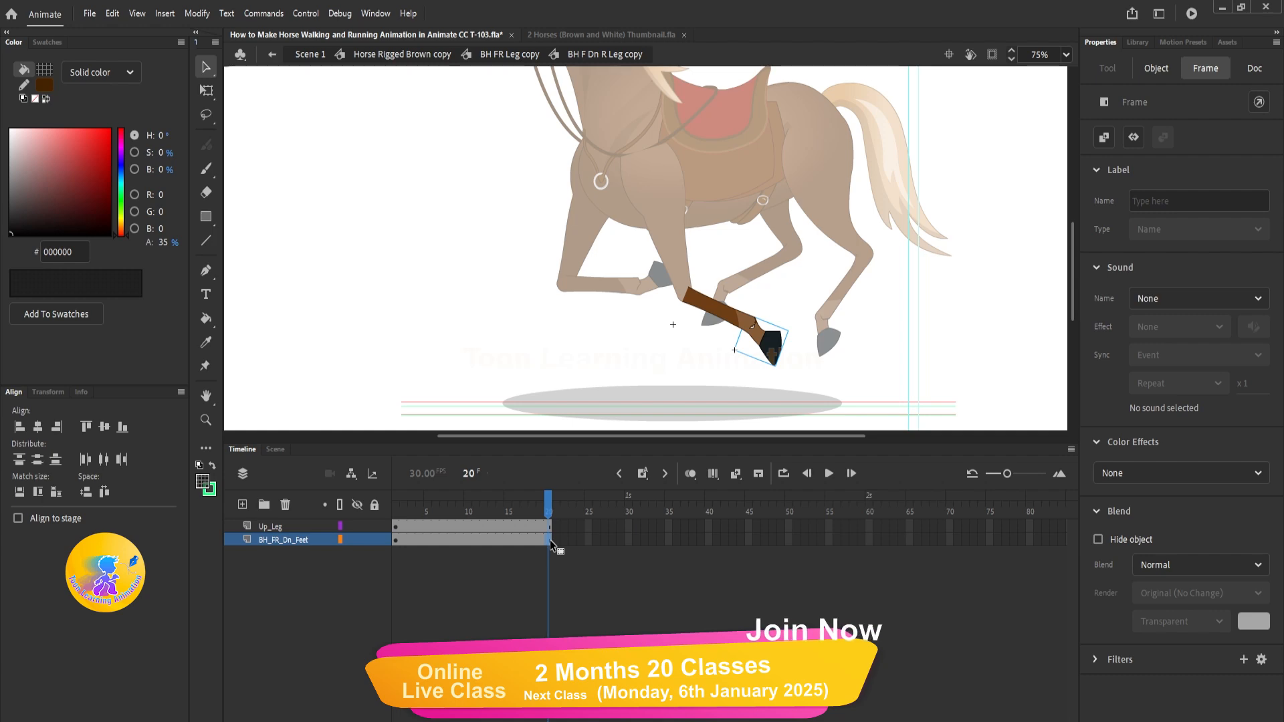
key("F6")
Inside the back left lower leg symbol, trim the layers to 20 frames and keyframe the BH_BL_Feet layer at frame 20
double_click(709, 323)
double_click(709, 322)
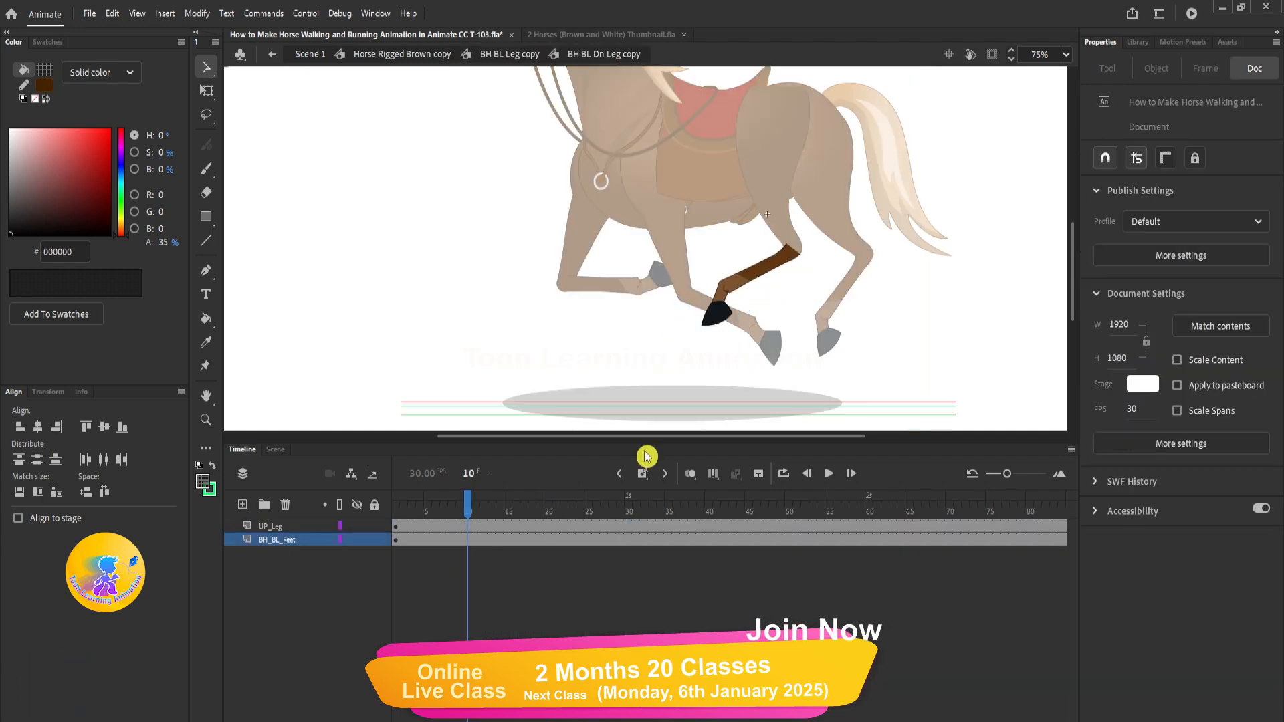
left_click_drag(559, 526, 1067, 540)
key("shift+F5")
key("F6")
Trim the back right lower leg symbol to 20 frames, keyframe its BH_BR_Feet layer at frame 20, and return to the horse rig
left_click_drag(549, 539, 1066, 540)
double_click(830, 334)
double_click(830, 334)
double_click(829, 333)
double_click(829, 334)
key("shift+F5")
key("F6")
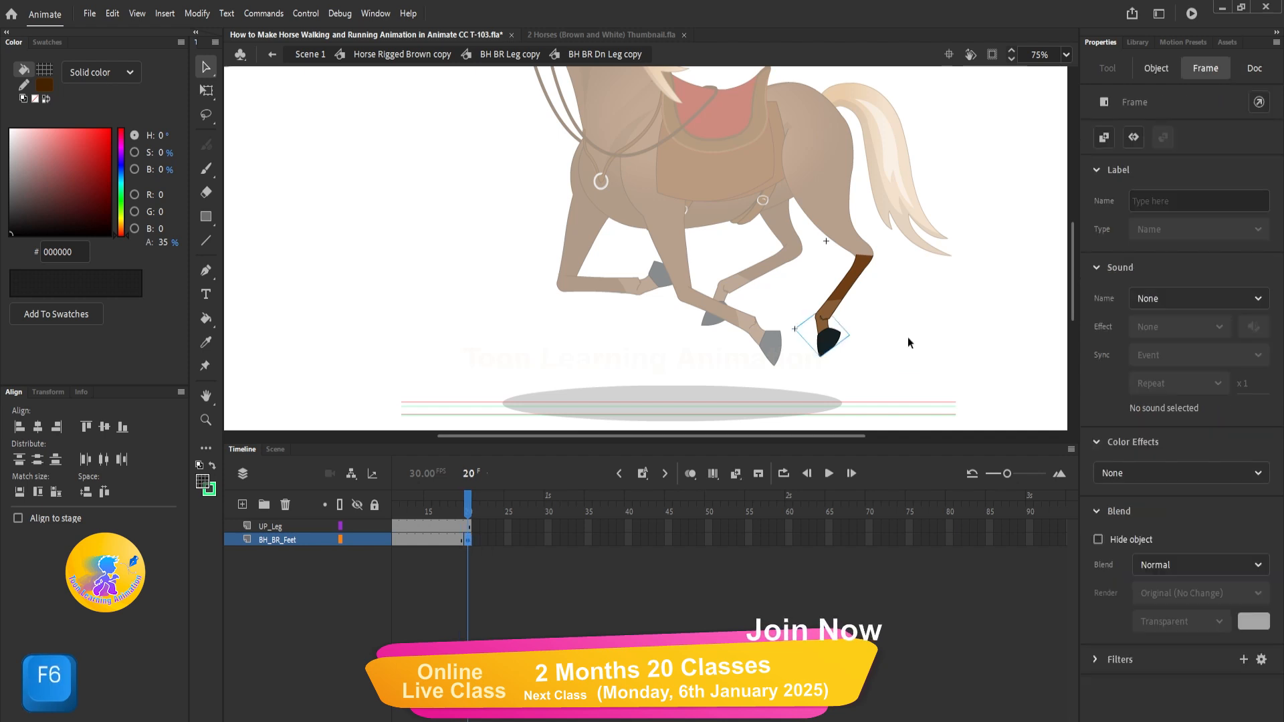
double_click(908, 338)
double_click(908, 339)
left_click(920, 343)
Compare the reference sketches at frames 1 and 10, and nudge all the horse's parts slightly upward at frame 10
left_click_drag(886, 250, 908, 294)
scroll(801, 244, "down", 1)
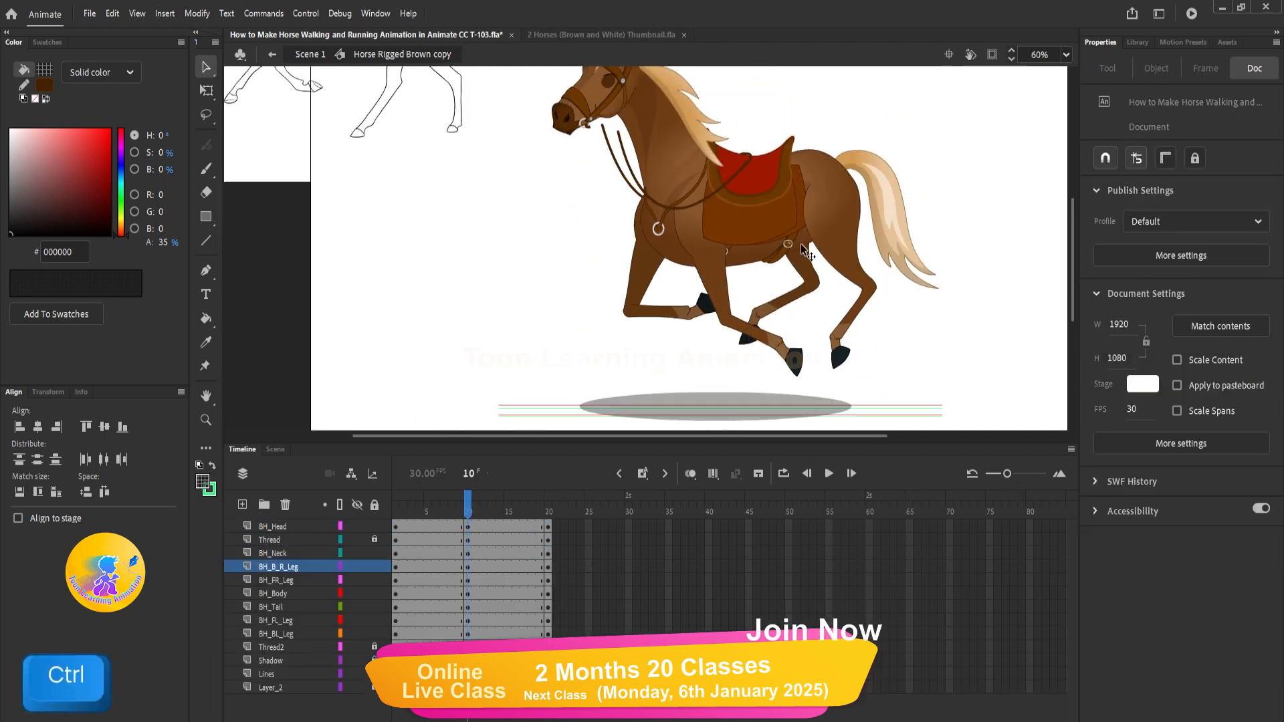
mouse_move(765, 221)
left_mouse_down()
mouse_move(798, 312)
mouse_move(788, 271)
left_mouse_up()
scroll(699, 227, "down", 1)
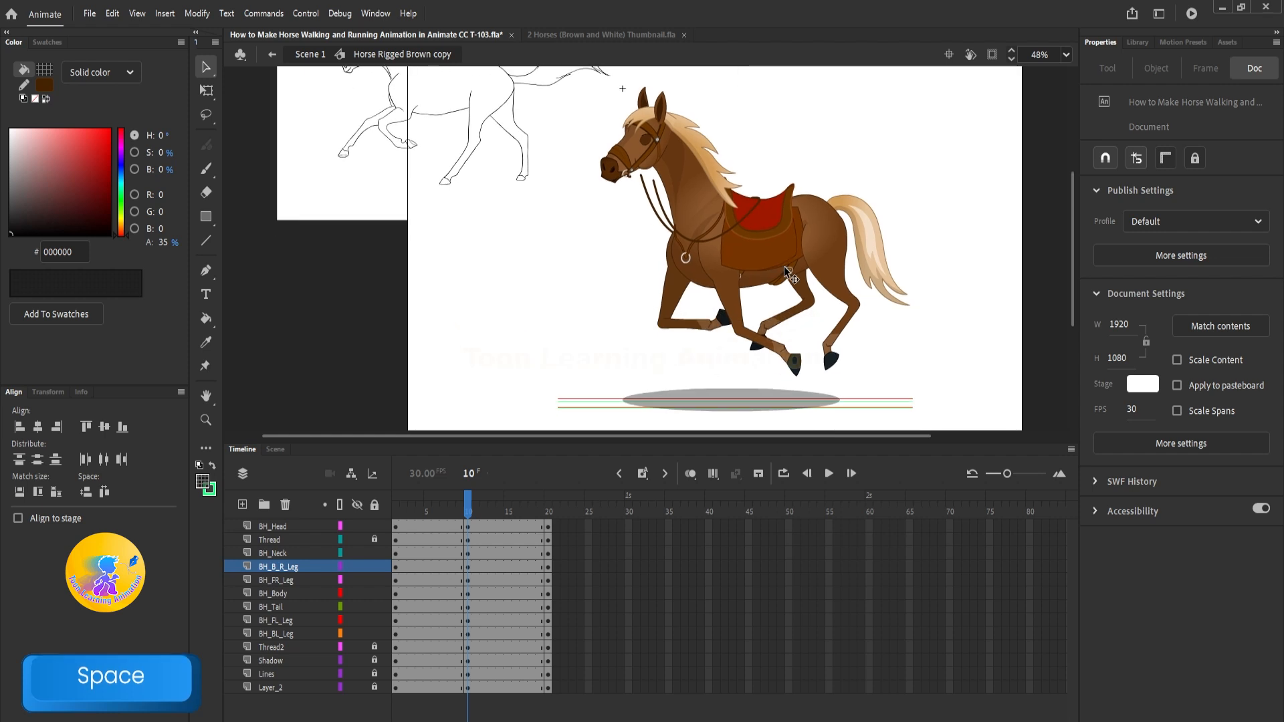
key("q")
scroll(755, 303, "down", 1)
left_click(396, 510)
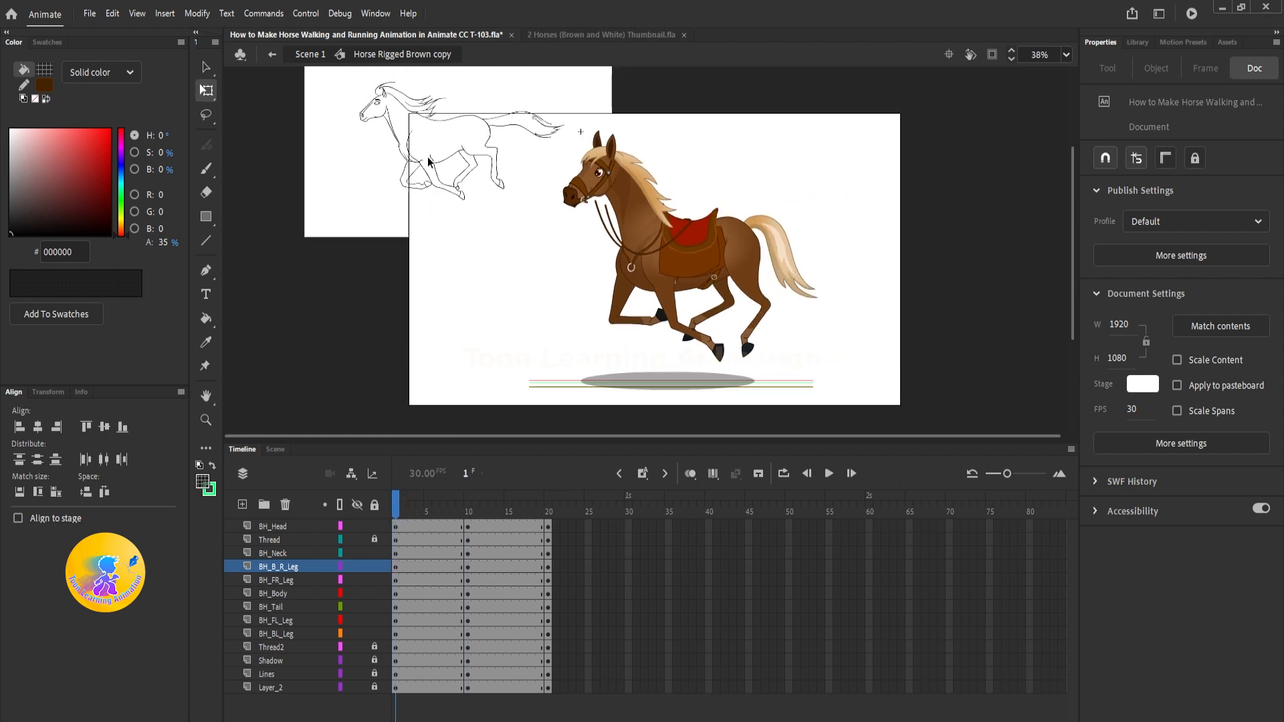
left_click(468, 506)
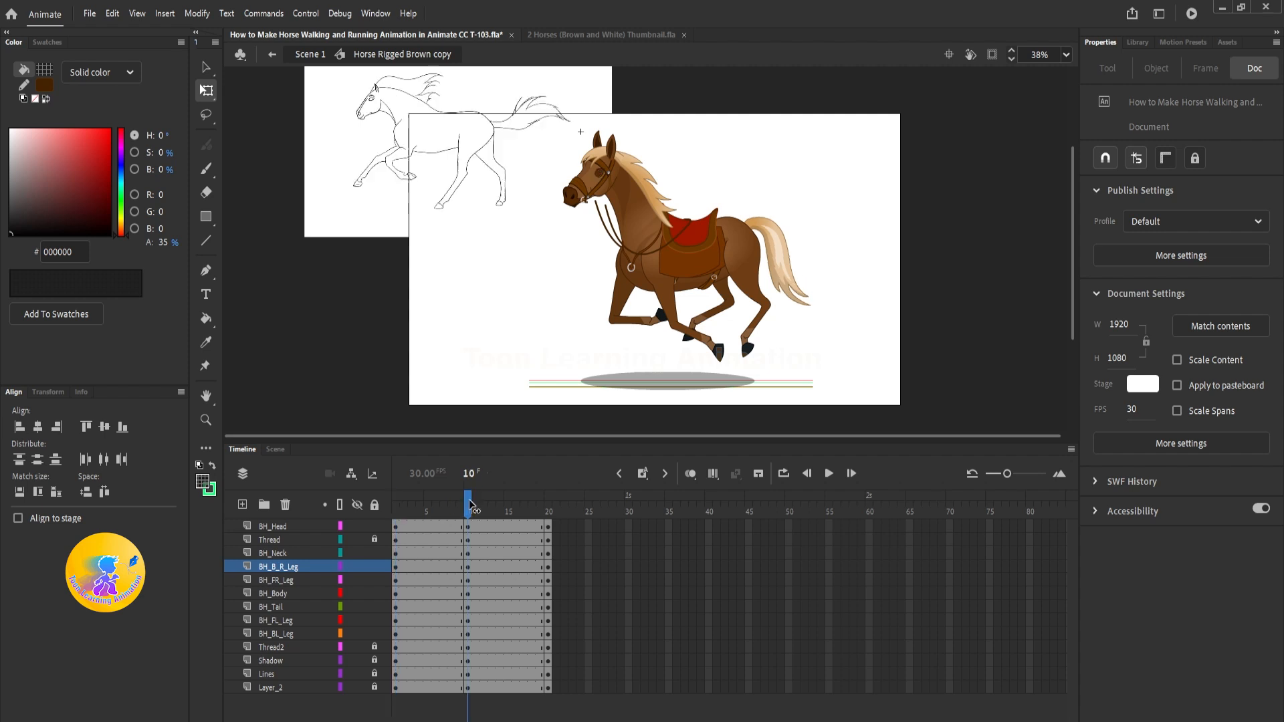
left_click_drag(526, 137, 934, 376)
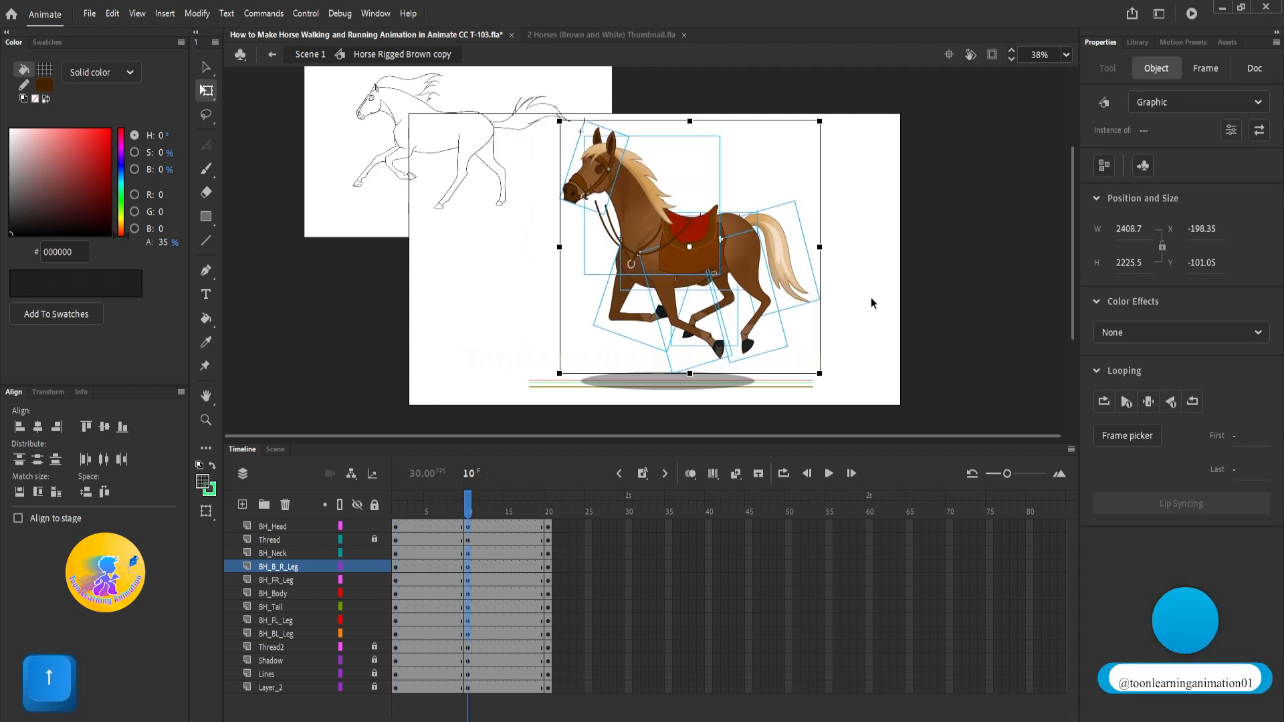
left_click(488, 525)
At frame 1, select all the horse's parts and rotate them slightly counterclockwise so the head dips and the tail rises
left_click(399, 504)
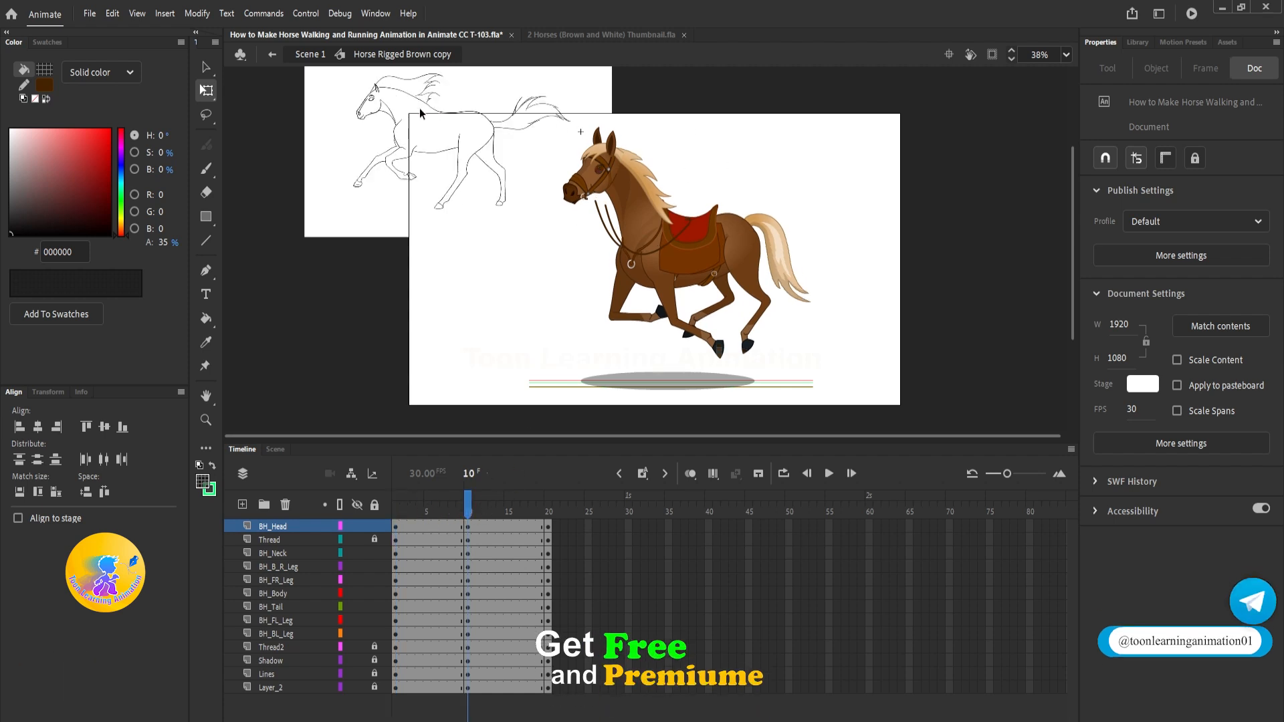
left_click(401, 505)
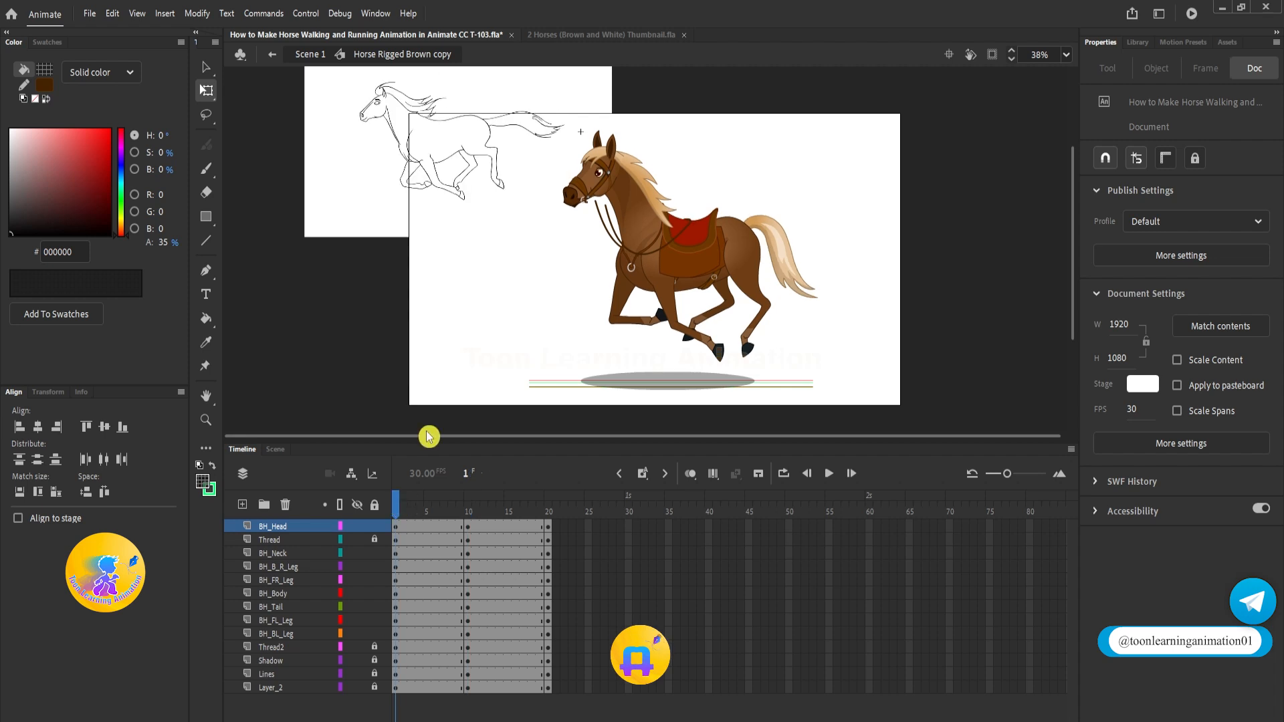
left_click_drag(527, 120, 933, 346)
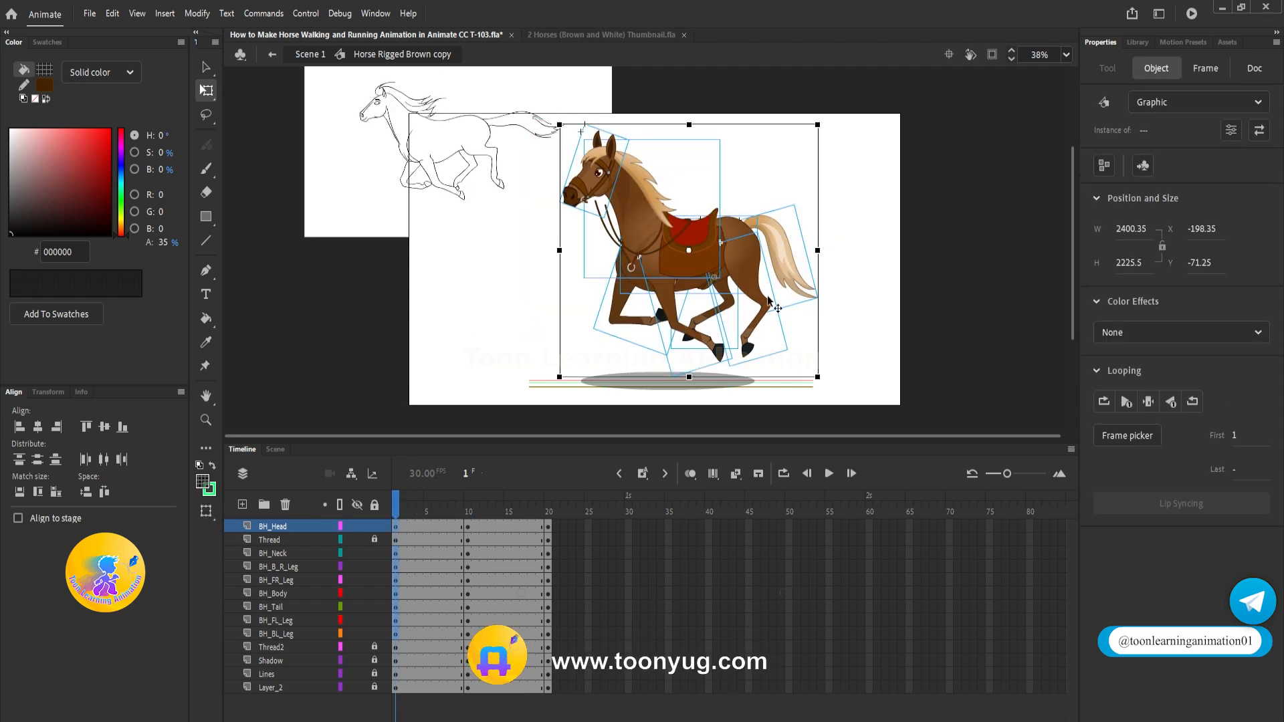
left_click_drag(830, 376, 843, 385)
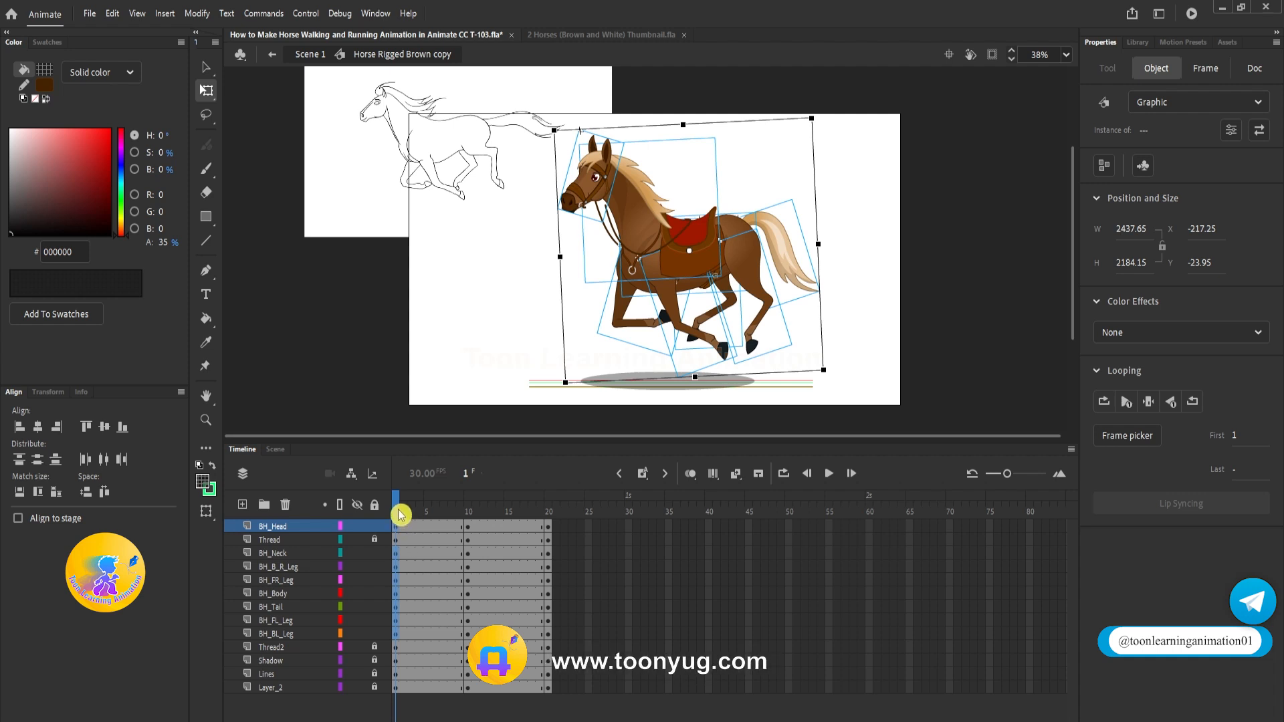
Copy the frame 1 keyframes of layers BH_Head through BH_BL_Leg onto frame 20
left_click(553, 514)
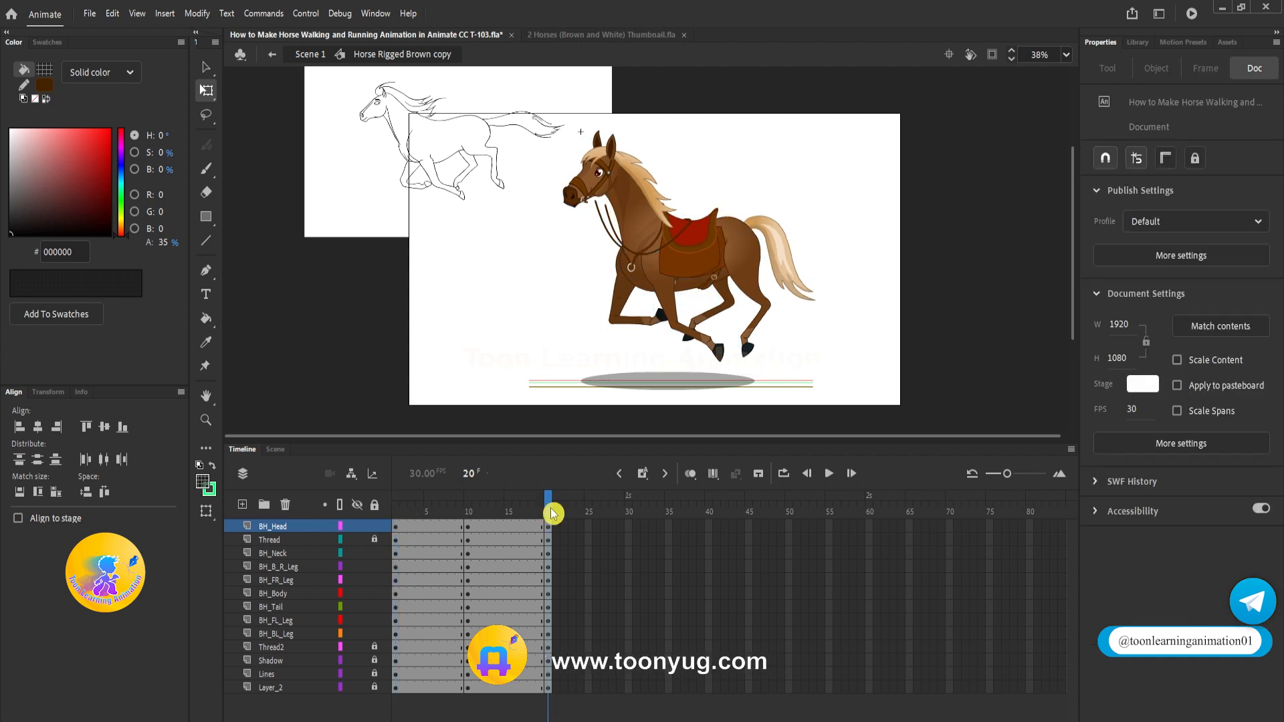
left_click_drag(552, 513, 396, 515)
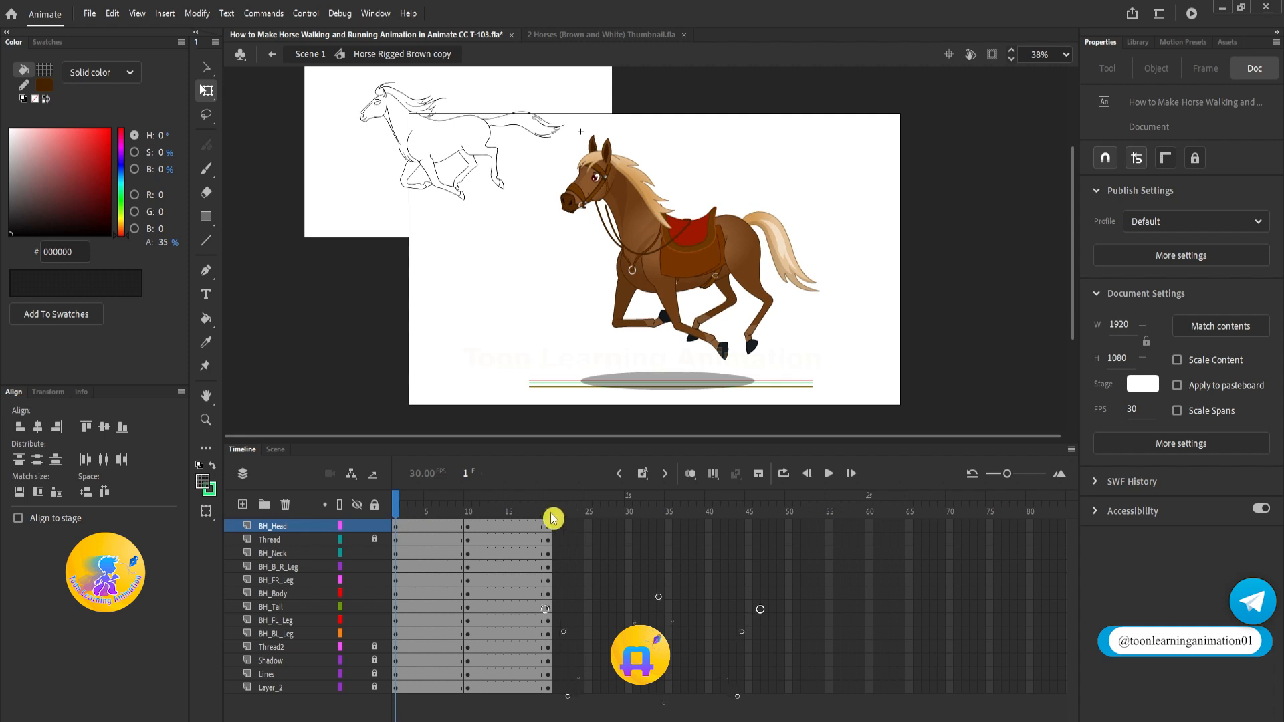
left_click(403, 512)
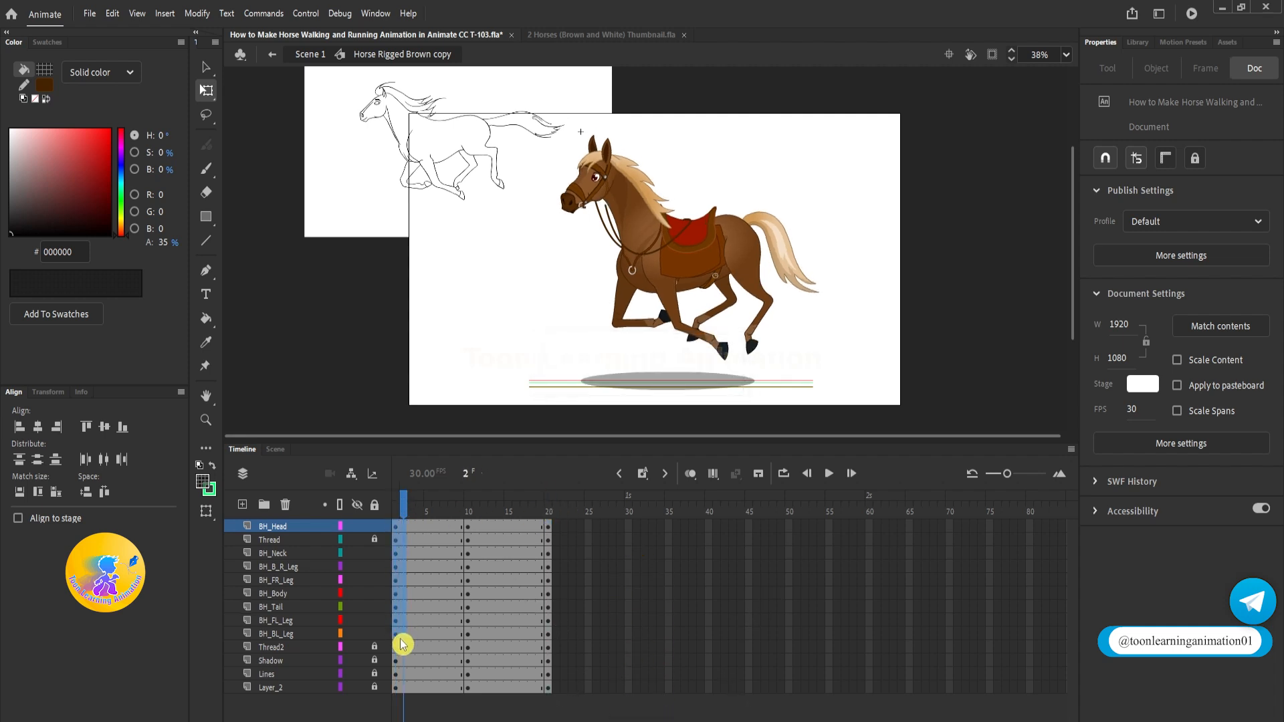
left_click_drag(396, 637, 548, 610)
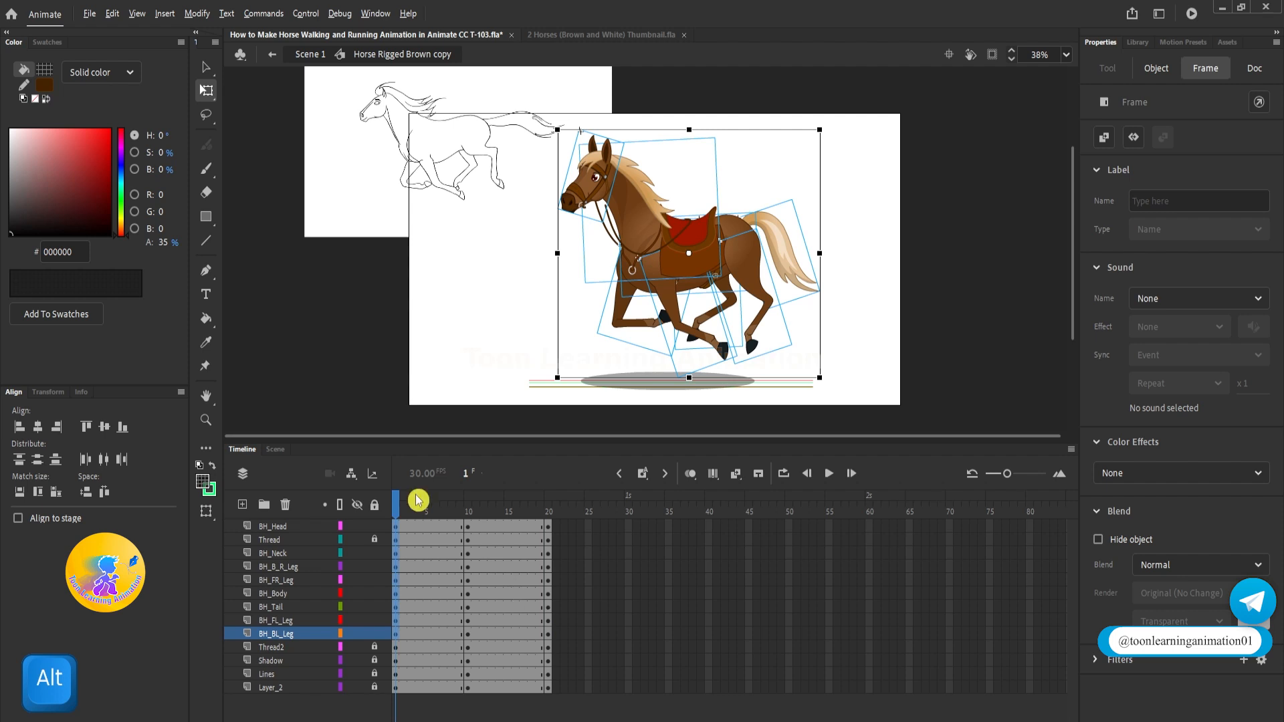
mouse_move(399, 509)
left_mouse_down()
mouse_move(527, 523)
mouse_move(395, 526)
left_mouse_up()
Compare frames 1 and 10, and rotate the back right leg forward under the belly at frame 10
left_click(468, 516)
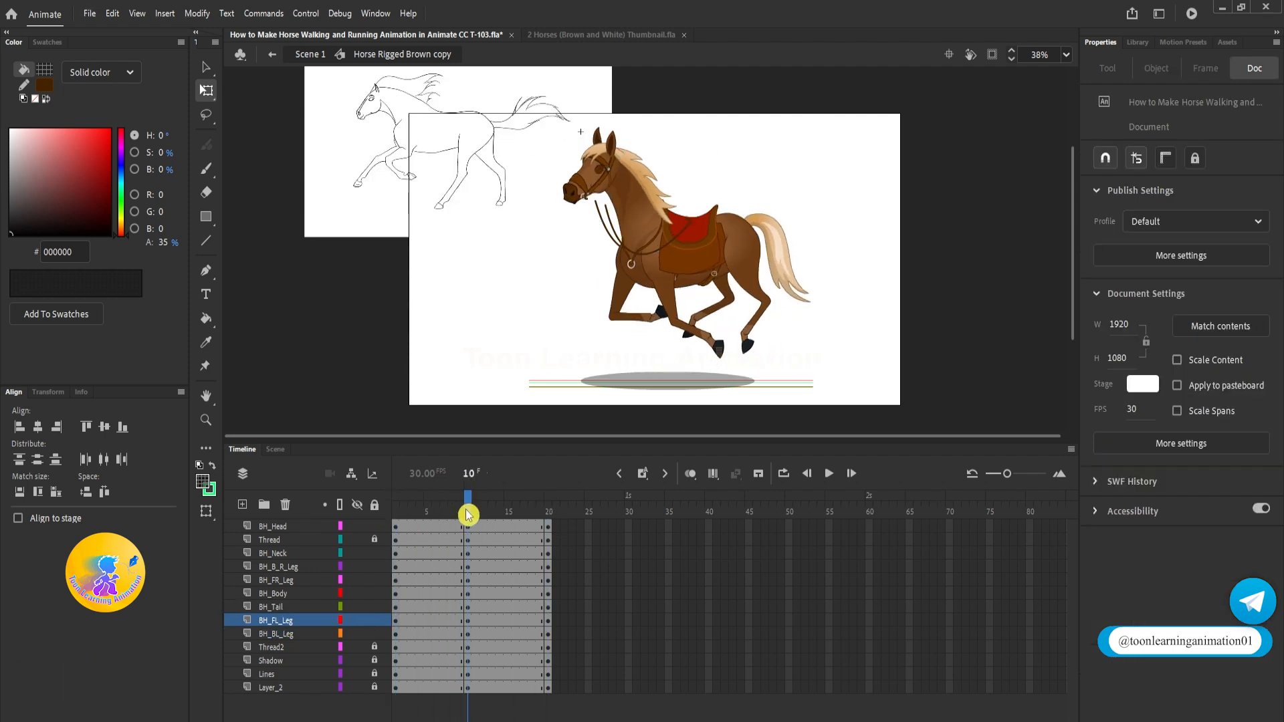
left_click(395, 511)
left_click(469, 511)
left_click(758, 268)
key("space")
left_click_drag(836, 353, 752, 376)
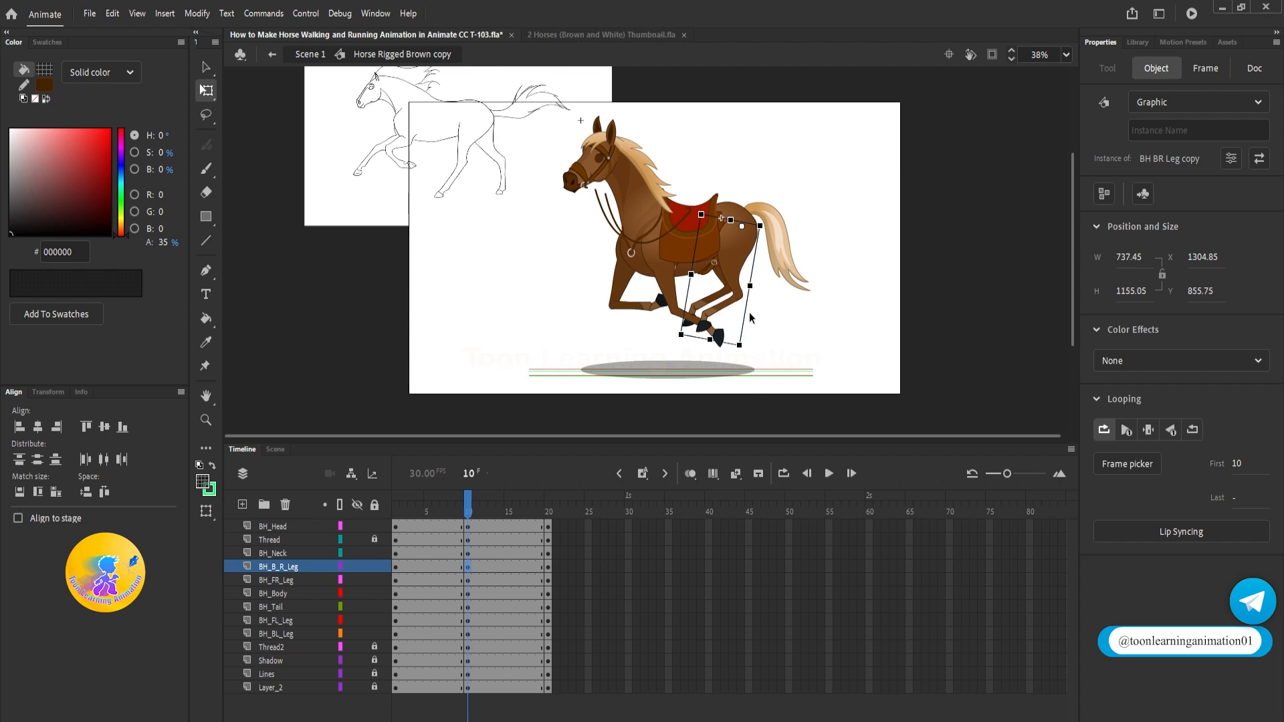
left_click_drag(748, 359, 731, 365)
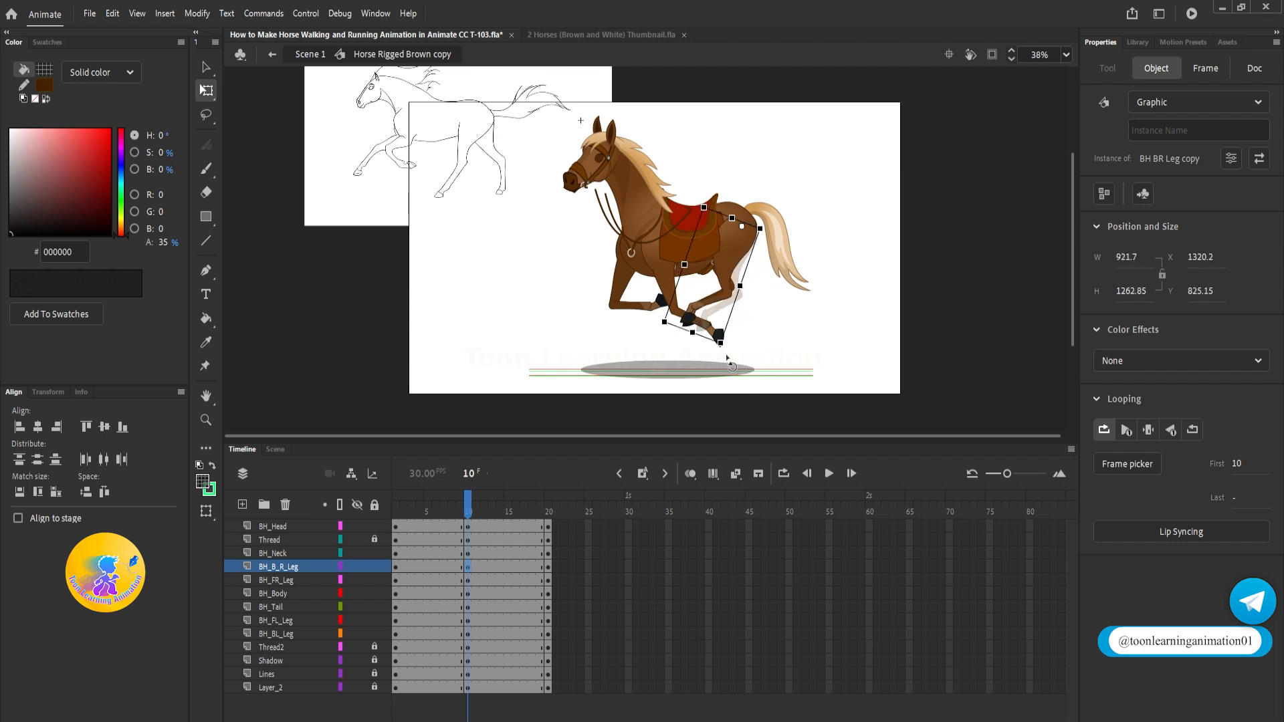
At frame 10, rotate the back right lower leg downward inside its leg symbol and turn its hoof to a flatter angle
double_click(713, 296)
left_click(713, 296)
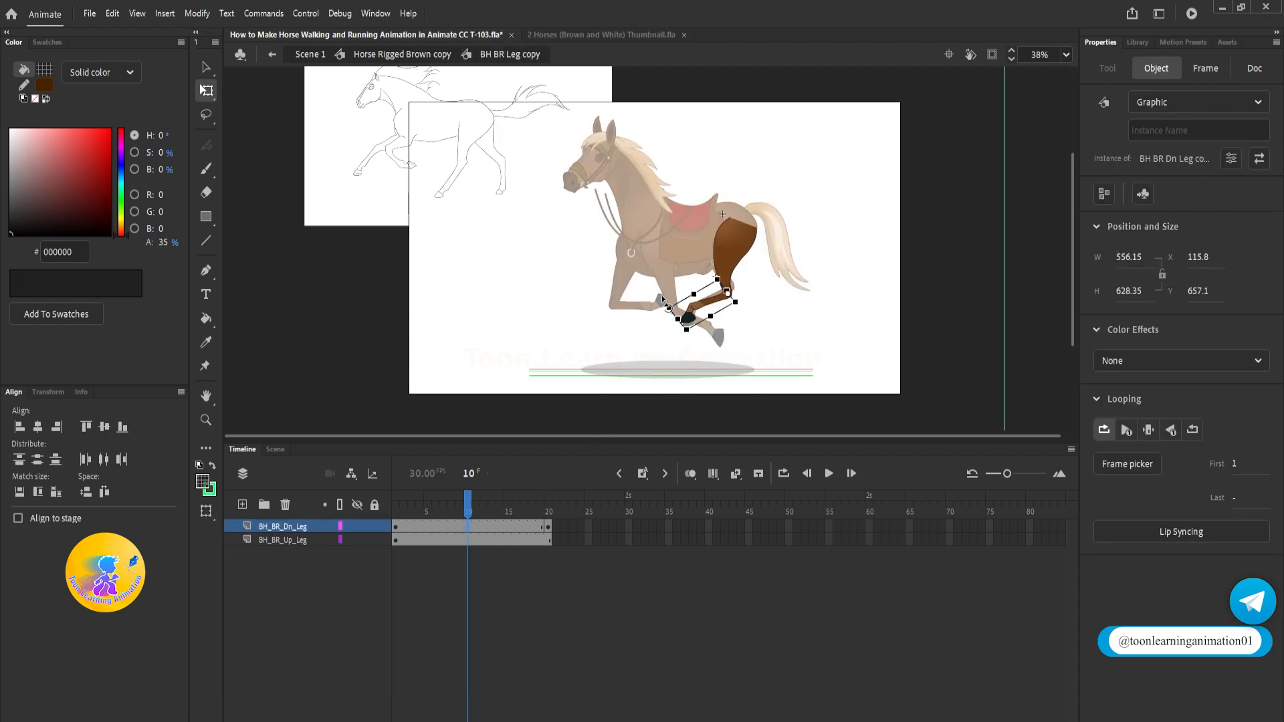
left_click_drag(664, 299, 683, 376)
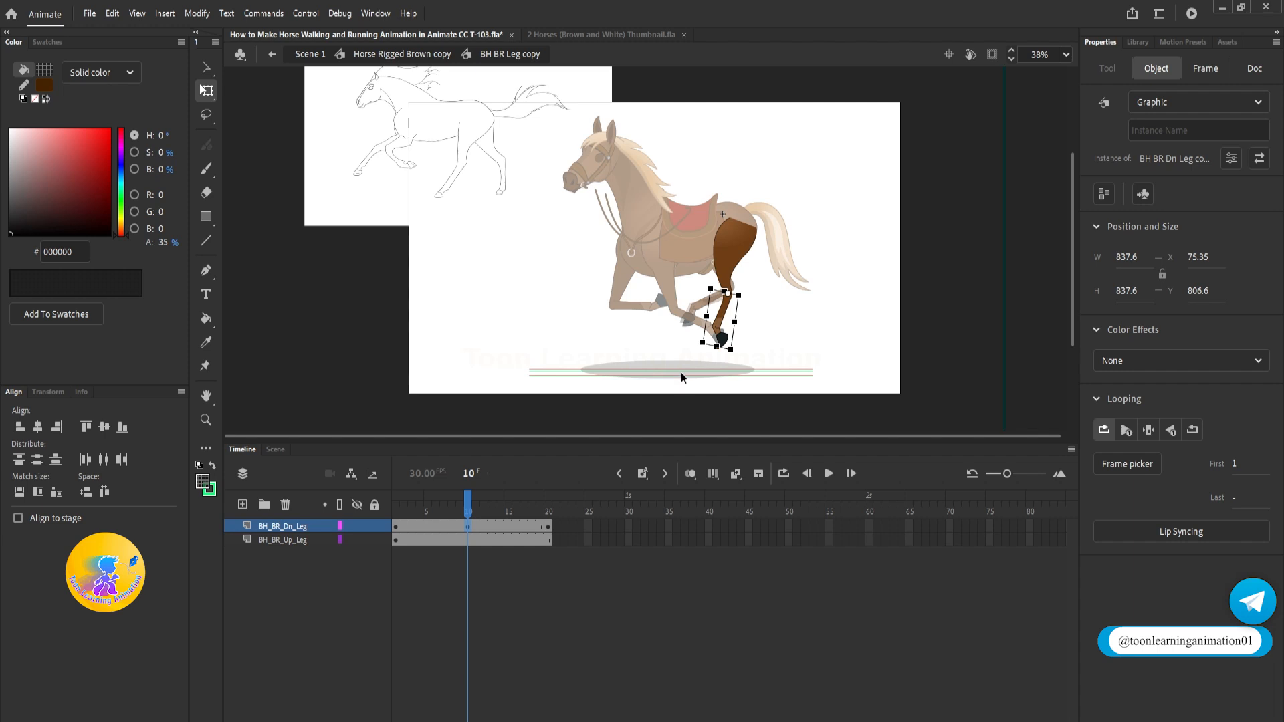
double_click(723, 335)
left_click(721, 333)
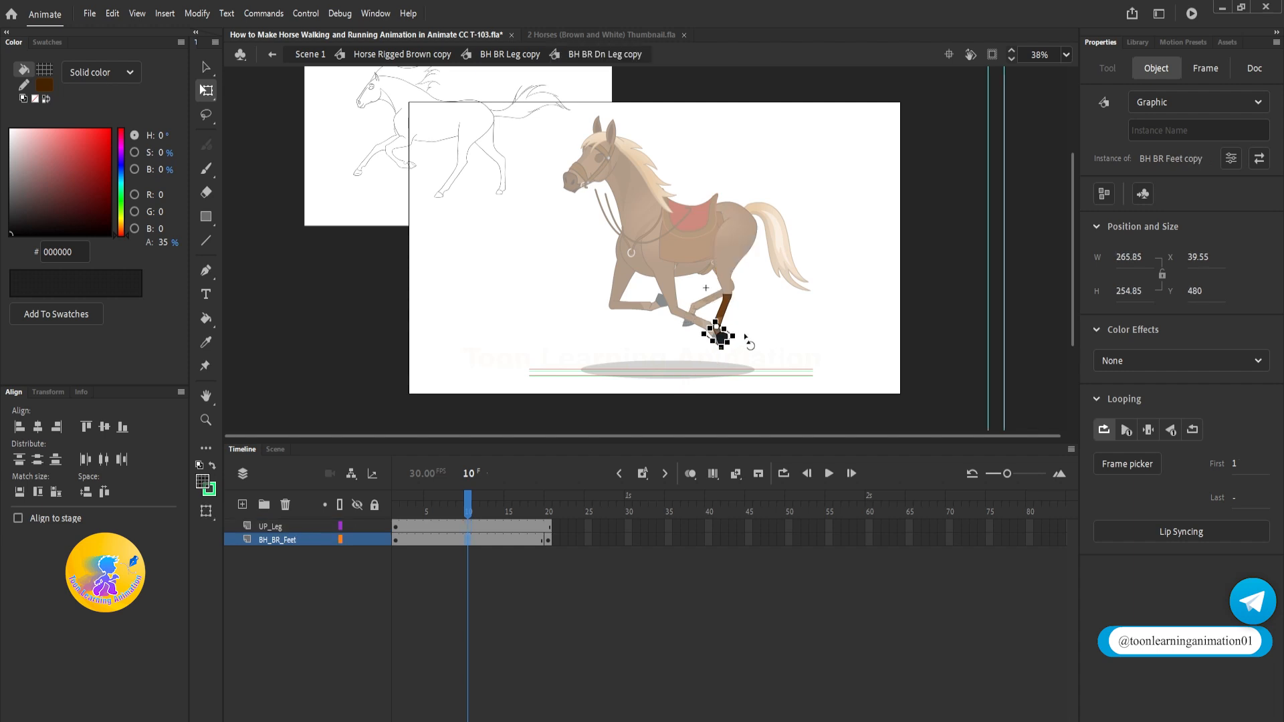
double_click(808, 323)
double_click(857, 323)
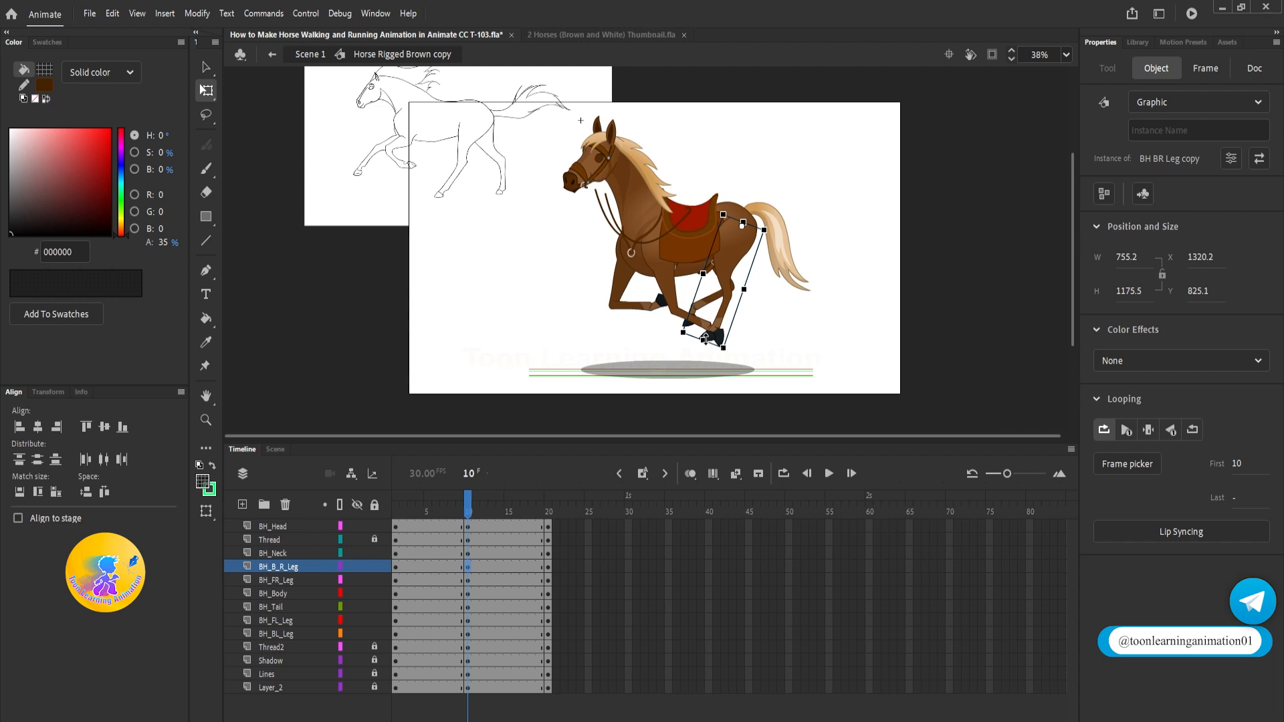
Stretch the back right leg downward at frame 10 so the hoof reaches the lower ground line
left_click_drag(703, 342, 694, 368)
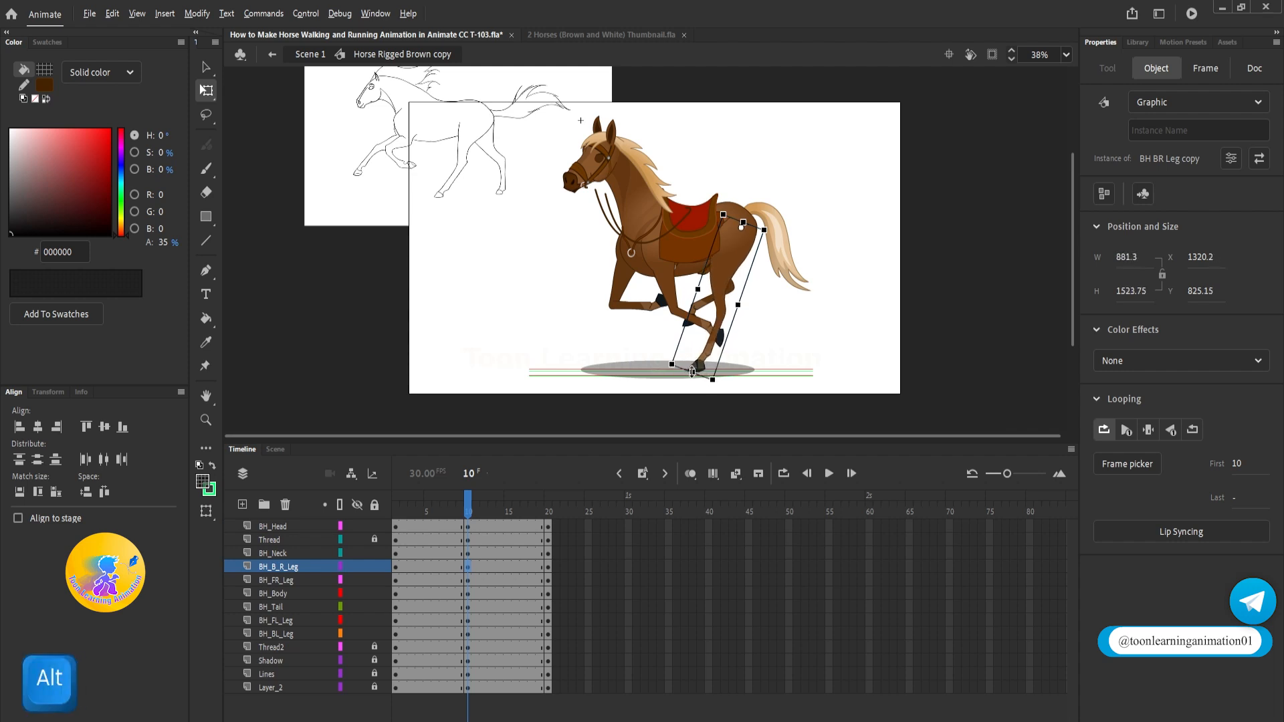
scroll(693, 371, "up", 6)
left_click_drag(658, 352, 652, 372)
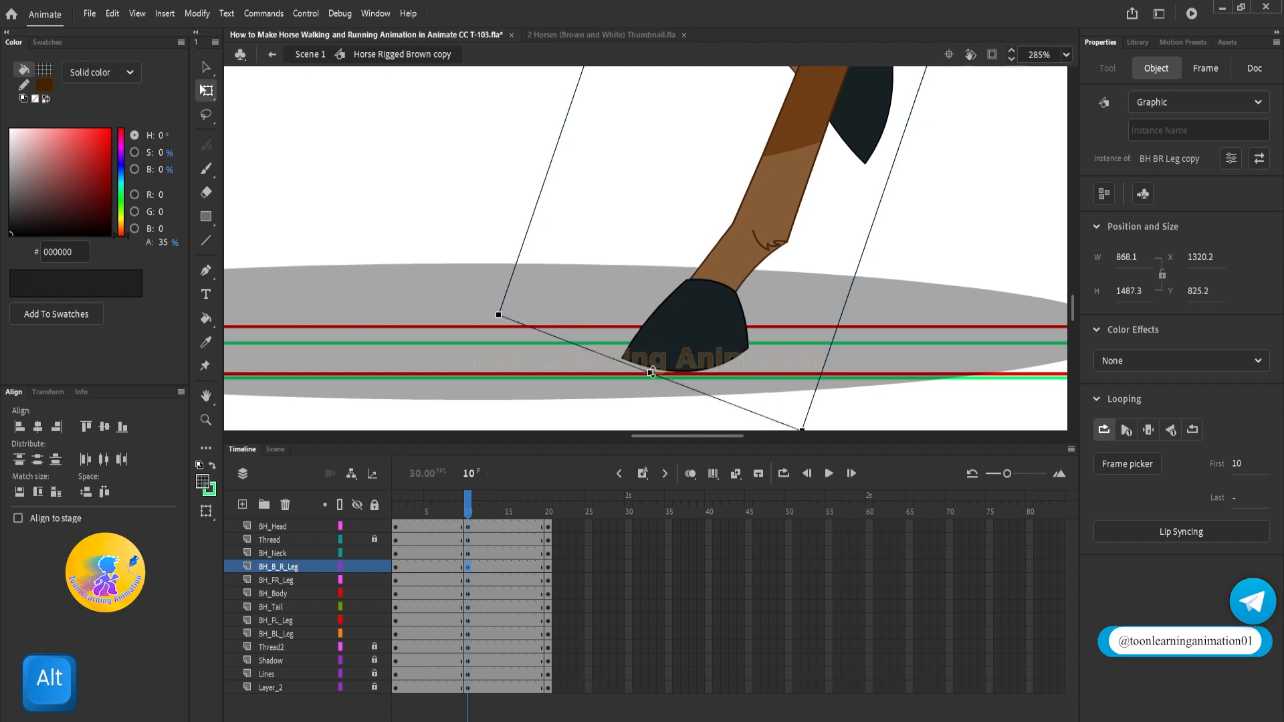
scroll(650, 373, "down", 6)
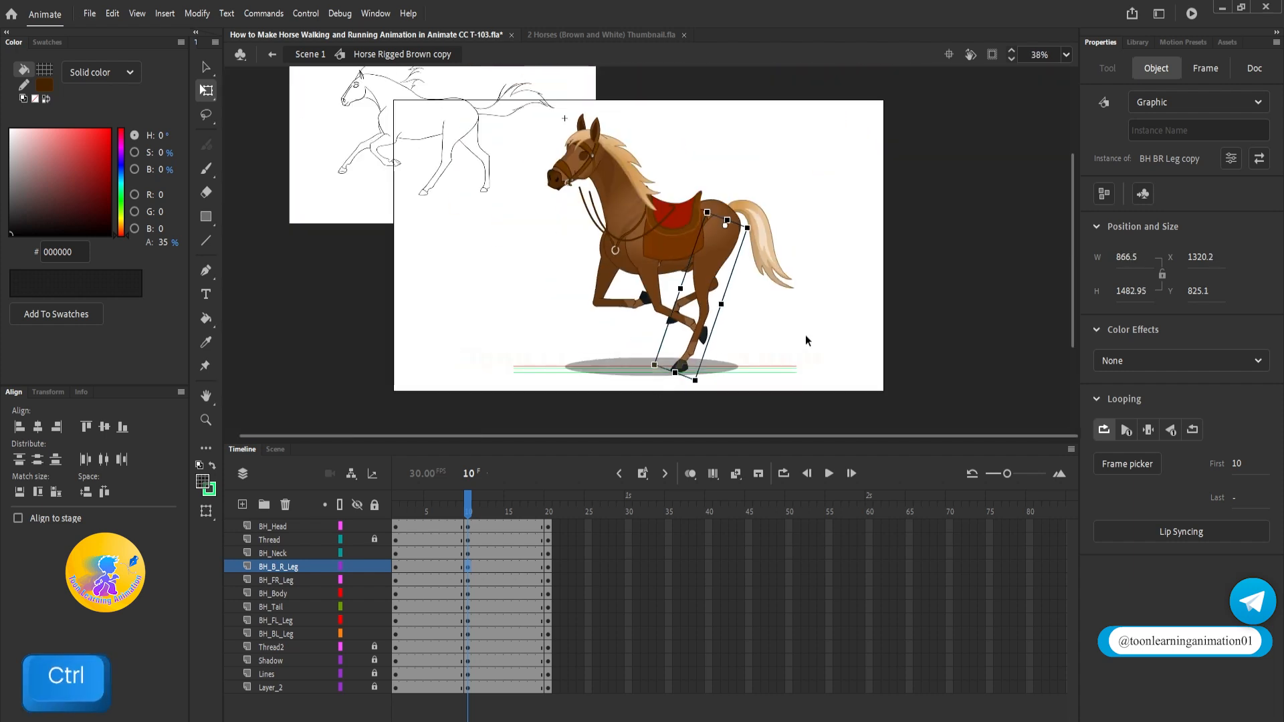
Rotate the back right leg slightly further forward at frame 10 and refit its hoof to the lower ground line
left_click(806, 337)
left_click(695, 358)
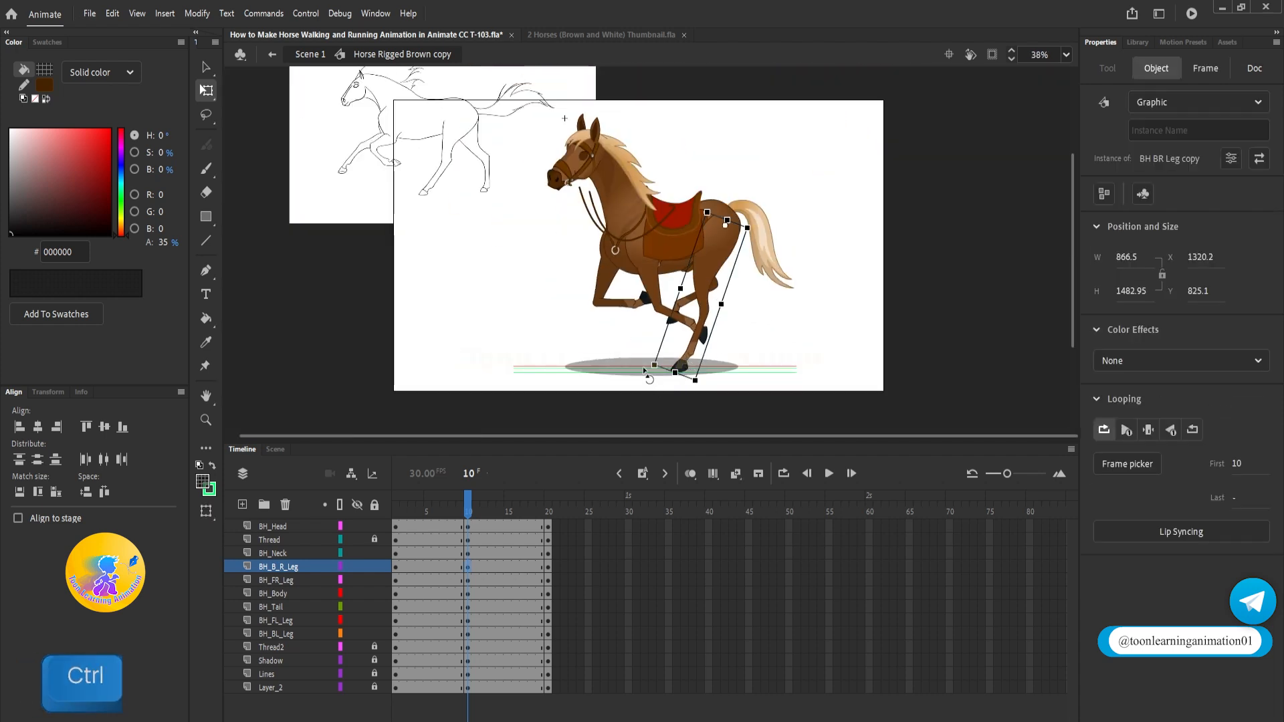
left_click_drag(644, 369, 667, 366)
scroll(662, 378, "up", 3)
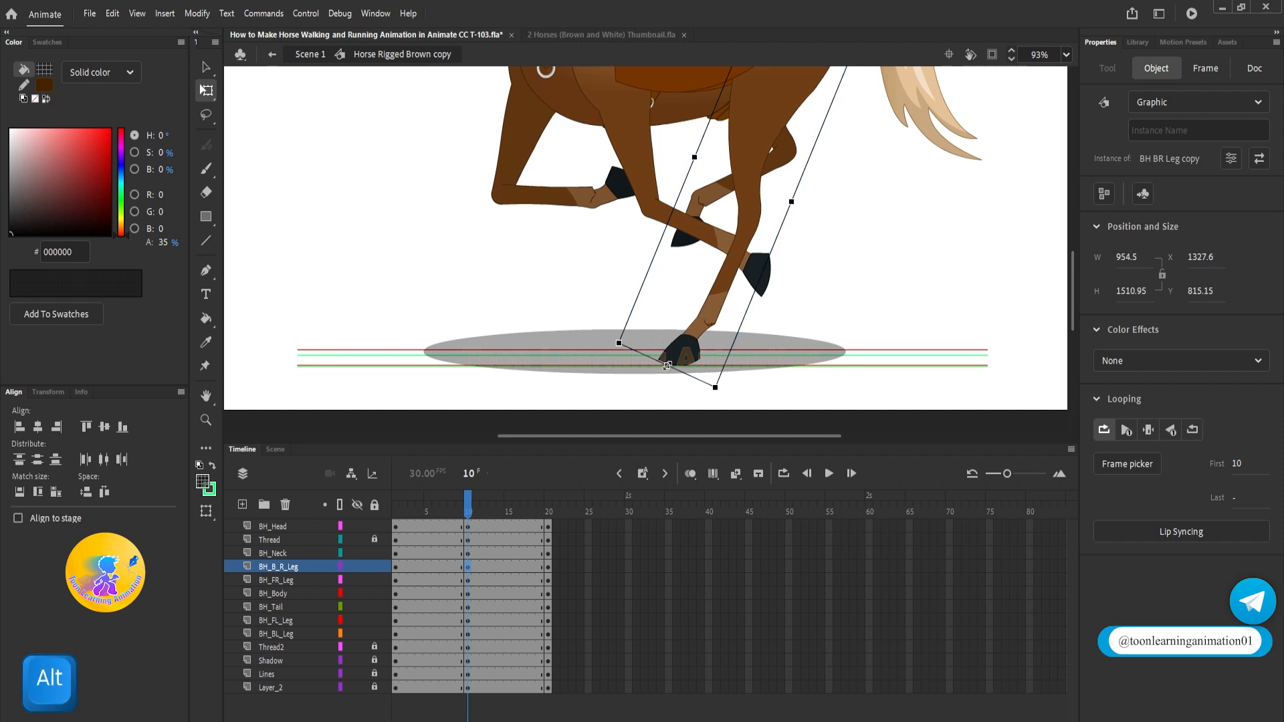
scroll(667, 366, "down", 3)
left_click(758, 314)
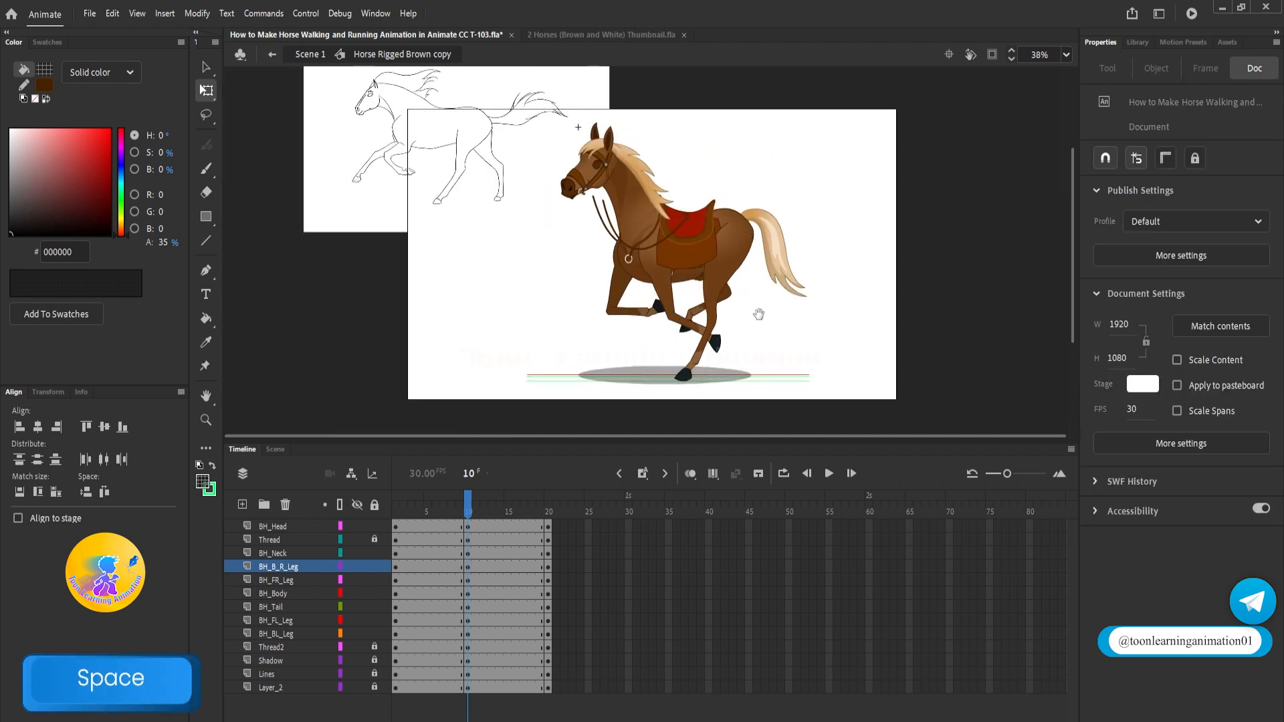
Reposition the back left leg at the hip and rotate it backward behind the body at frame 10
left_click(728, 291)
scroll(727, 292, "up", 1)
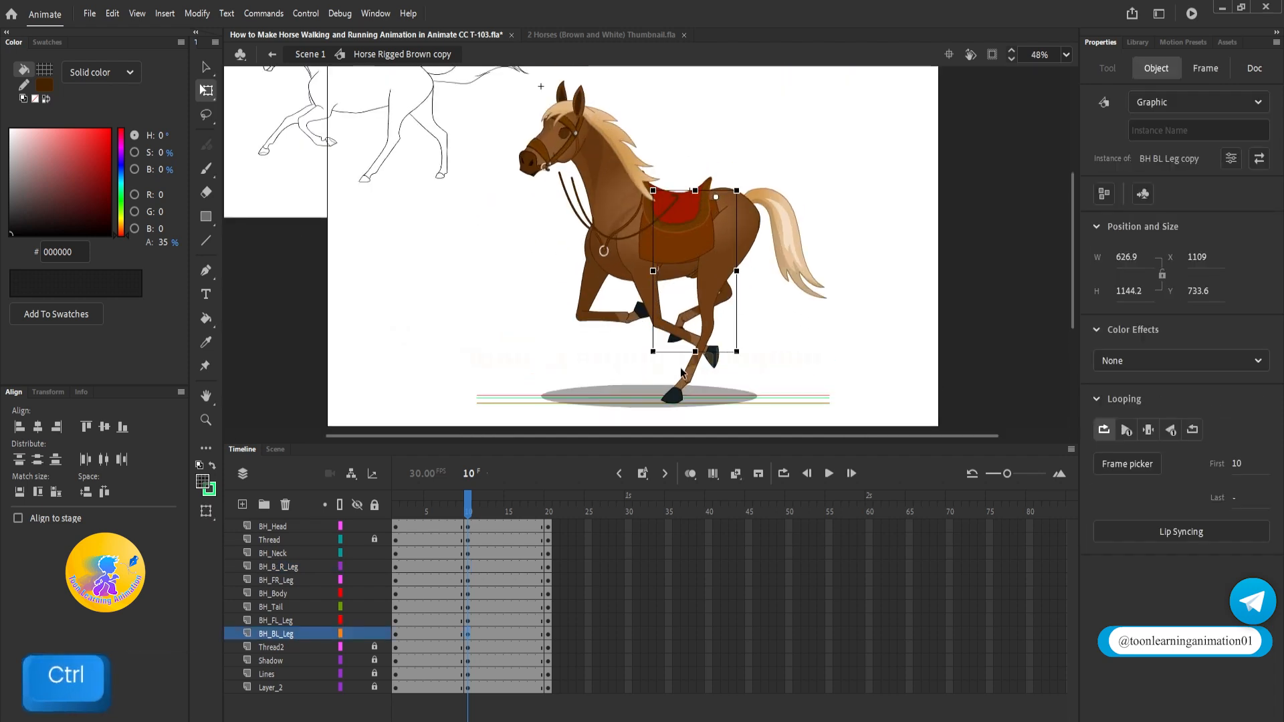
left_click_drag(708, 352, 711, 367)
left_click_drag(725, 303, 739, 315)
left_click_drag(758, 378, 810, 370)
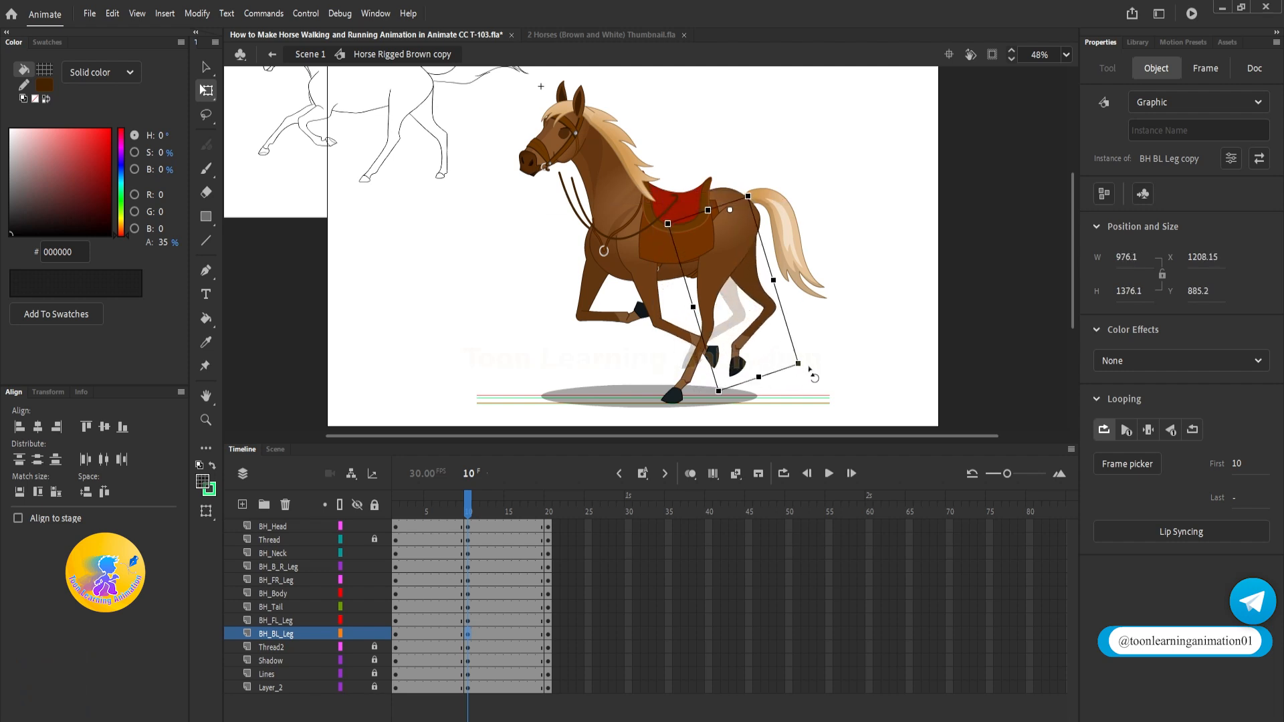
Straighten the back left lower leg toward the ground at frame 10 and rotate its hoof inside the nested symbols
double_click(769, 314)
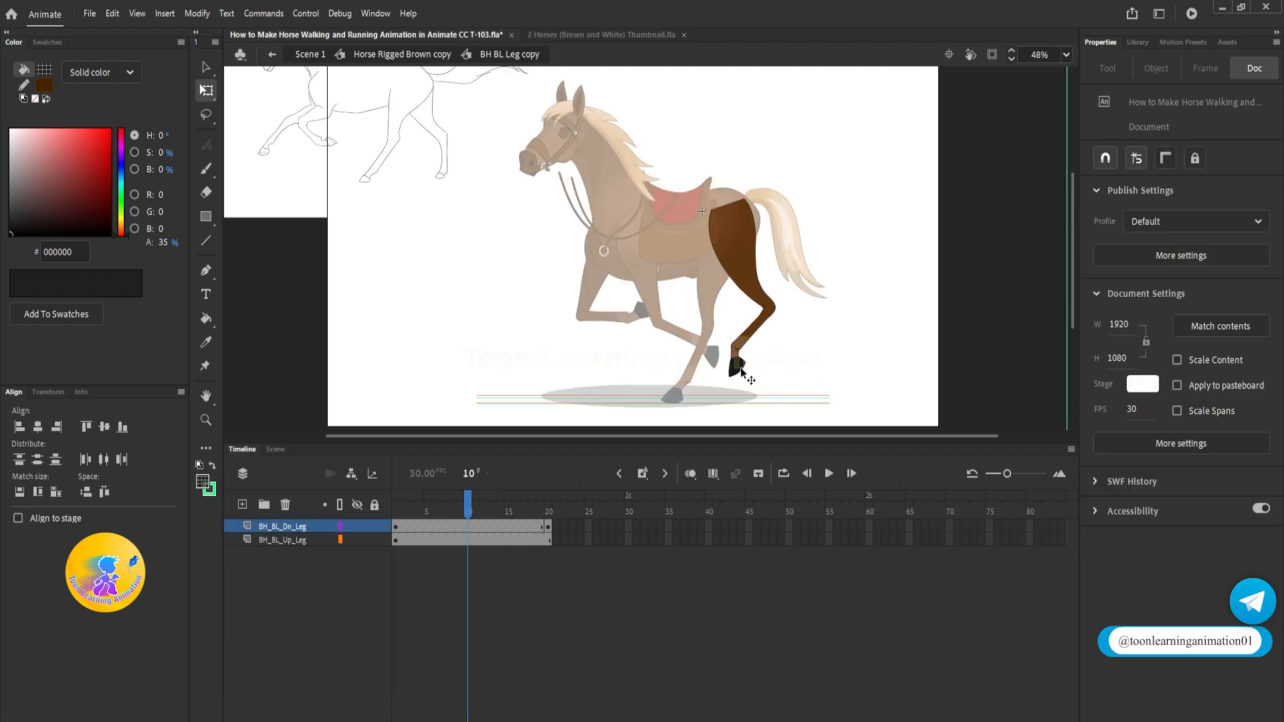
left_click(738, 367)
left_click_drag(704, 367, 804, 388)
double_click(789, 380)
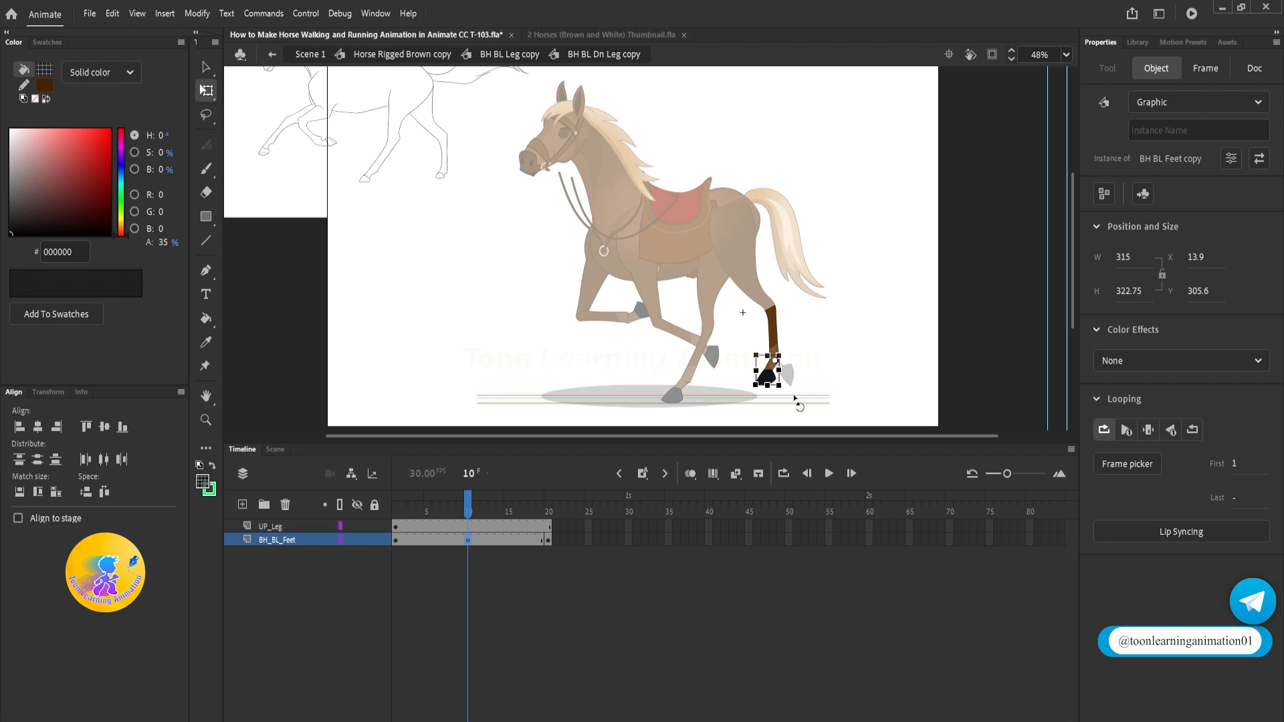
left_click(830, 351)
double_click(831, 351)
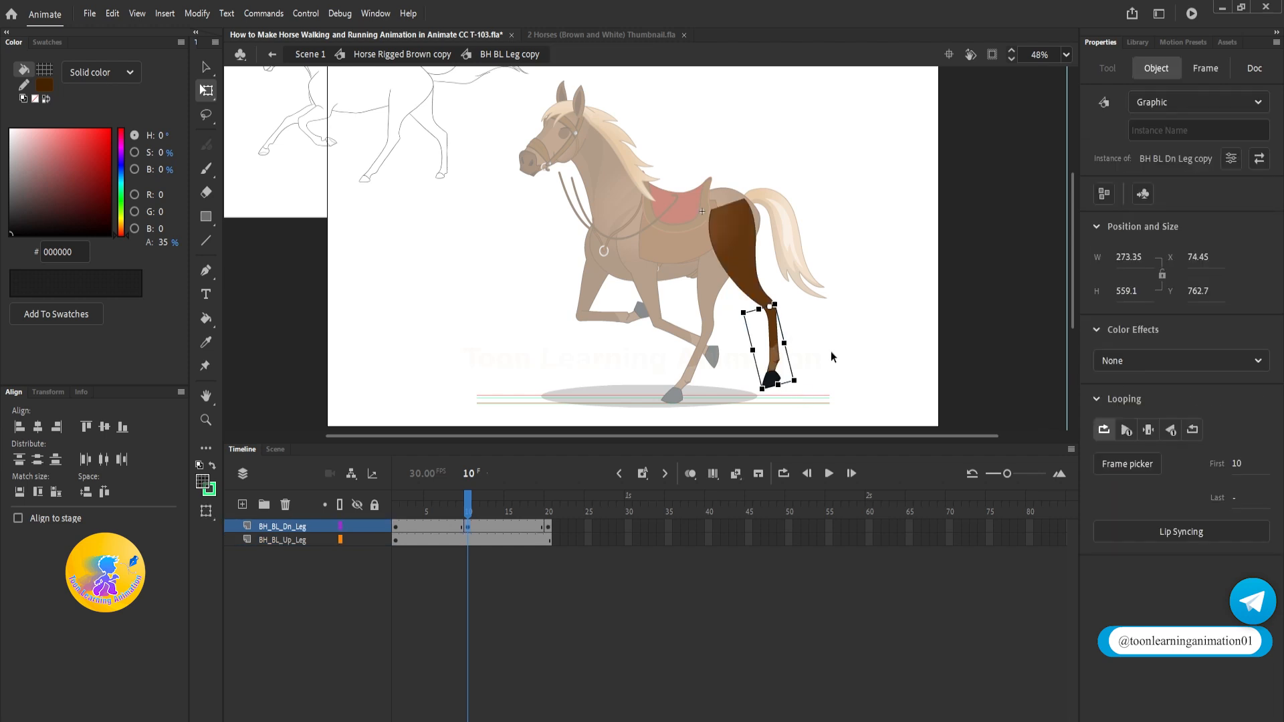
double_click(831, 352)
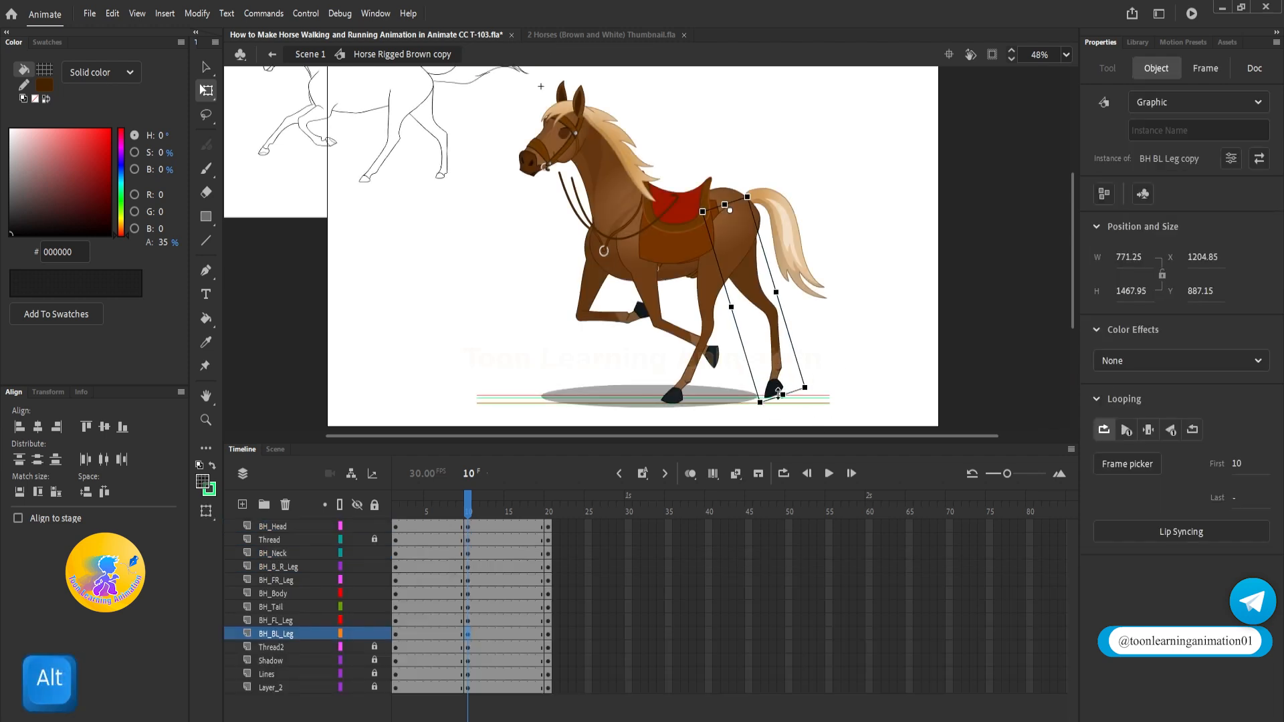
Stretch the back left leg toward the upper ground lines and rotate its hoof clockwise so the sole lies flatter
scroll(779, 401, "up", 6)
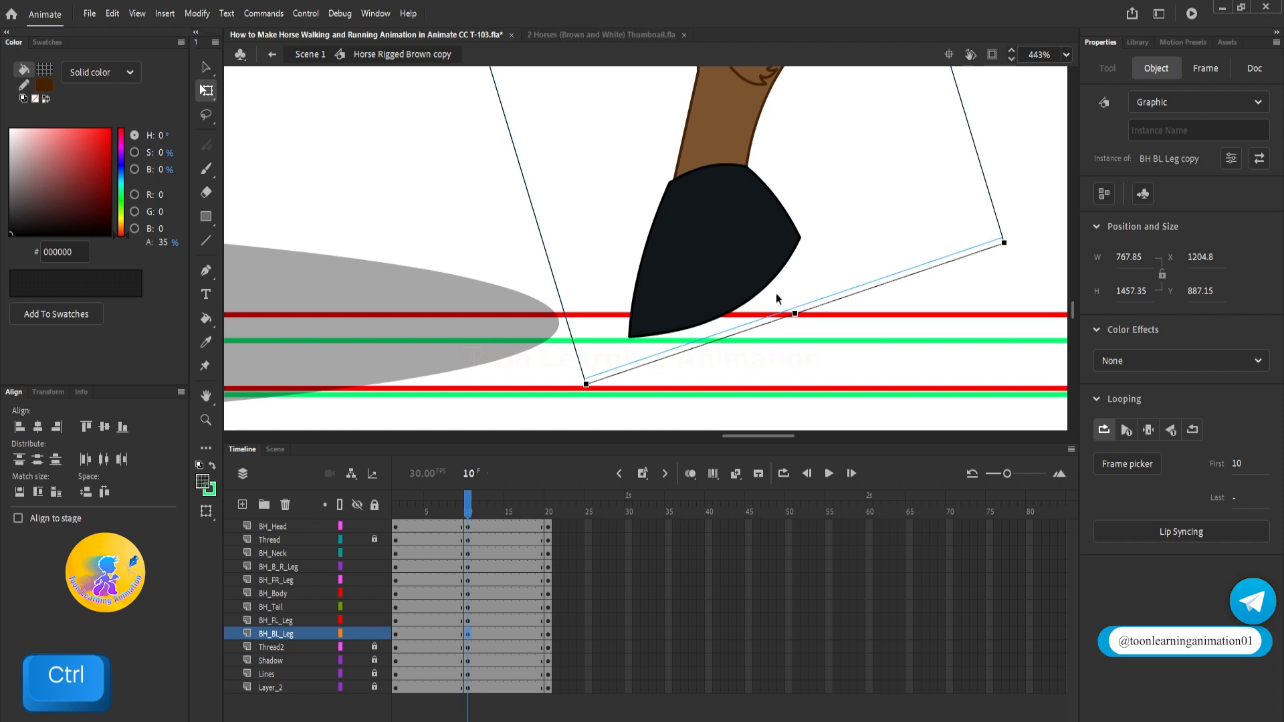
double_click(778, 298)
left_click(747, 267, "ctrl")
left_click(748, 266, "ctrl")
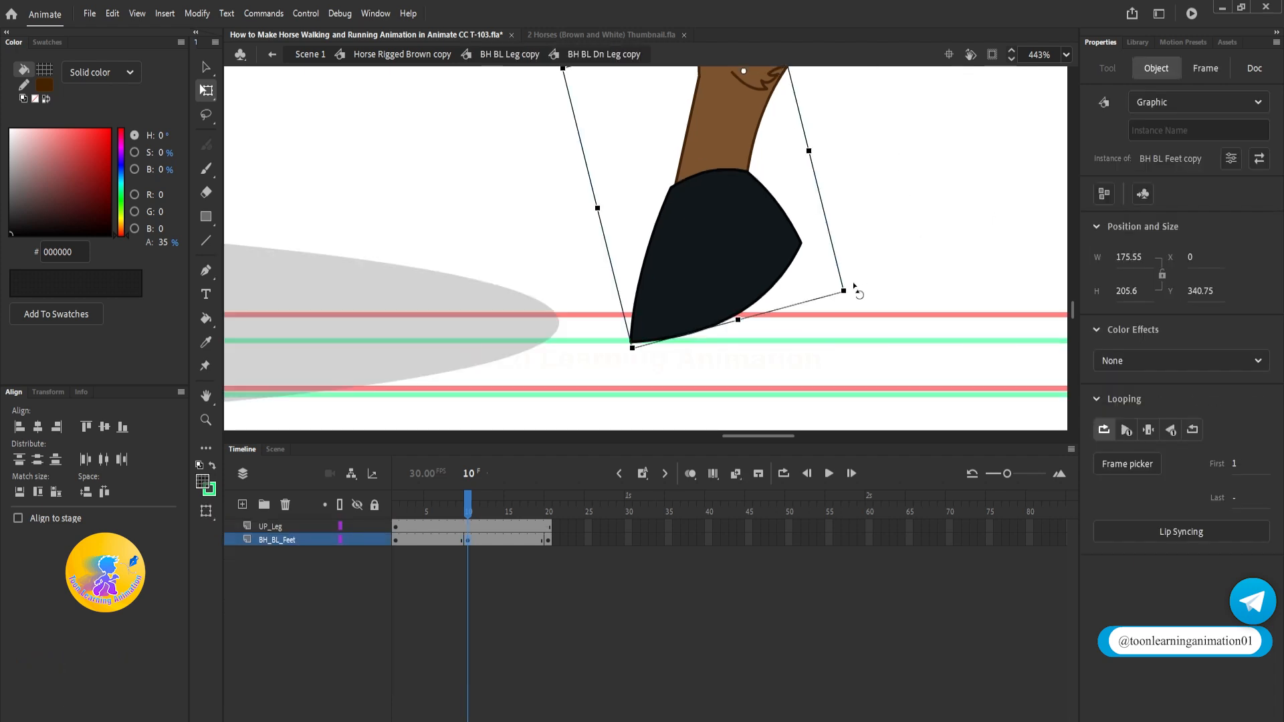
left_click_drag(855, 288, 806, 332)
double_click(855, 254)
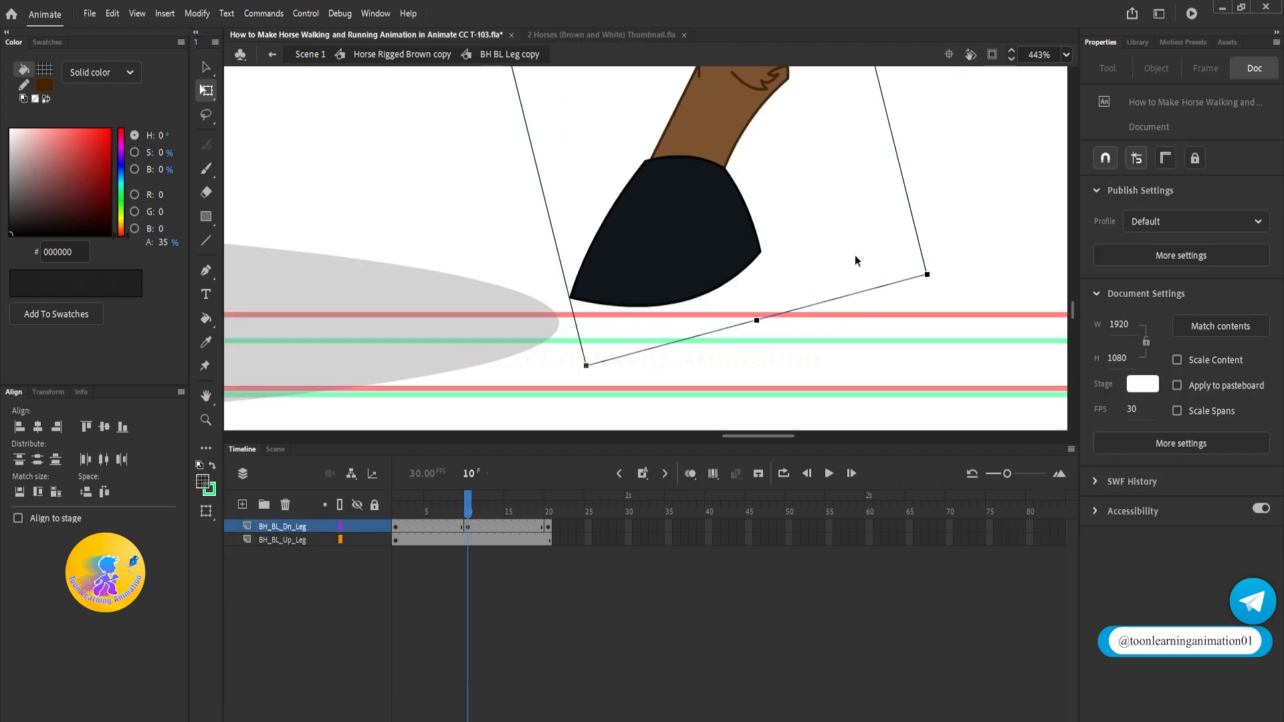
double_click(855, 255)
Lengthen the back left leg slightly at frame 10 so its hoof rests on the upper ground lines
left_click_drag(797, 317, 798, 328)
scroll(799, 328, "down", 5)
left_click(930, 288)
scroll(930, 287, "down", 2)
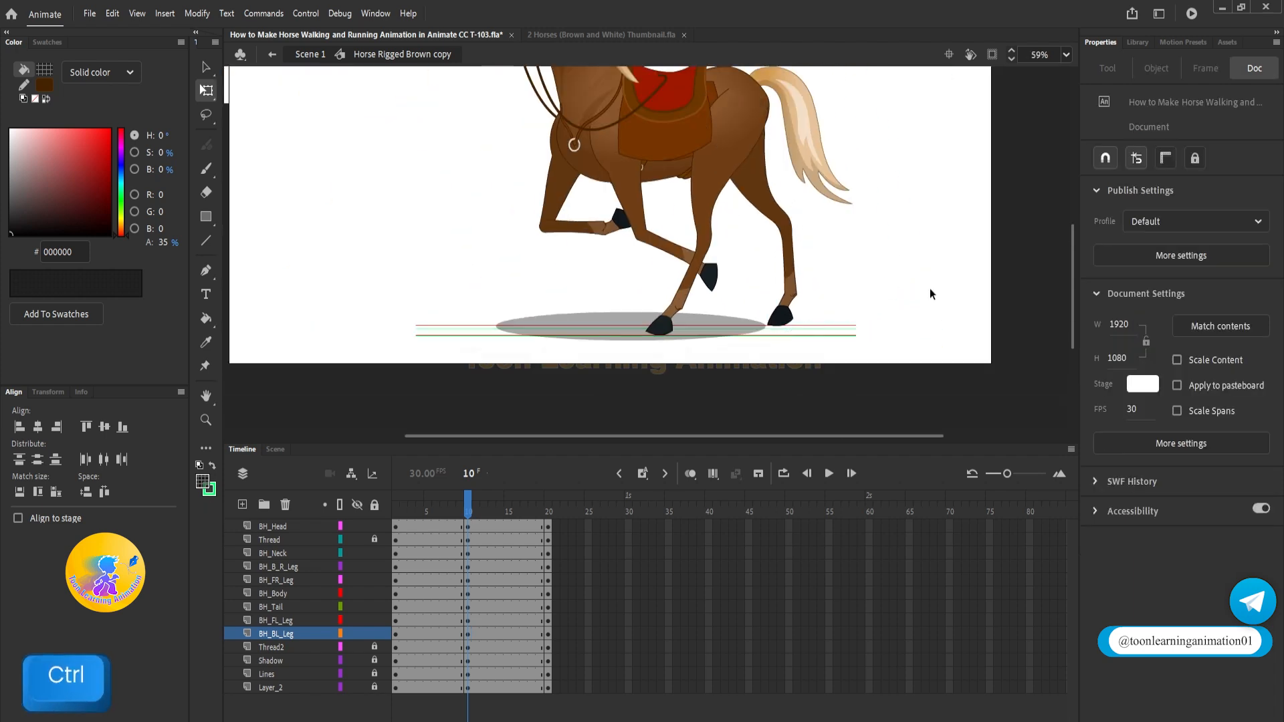
left_click_drag(930, 288, 987, 344)
scroll(646, 313, "down", 2)
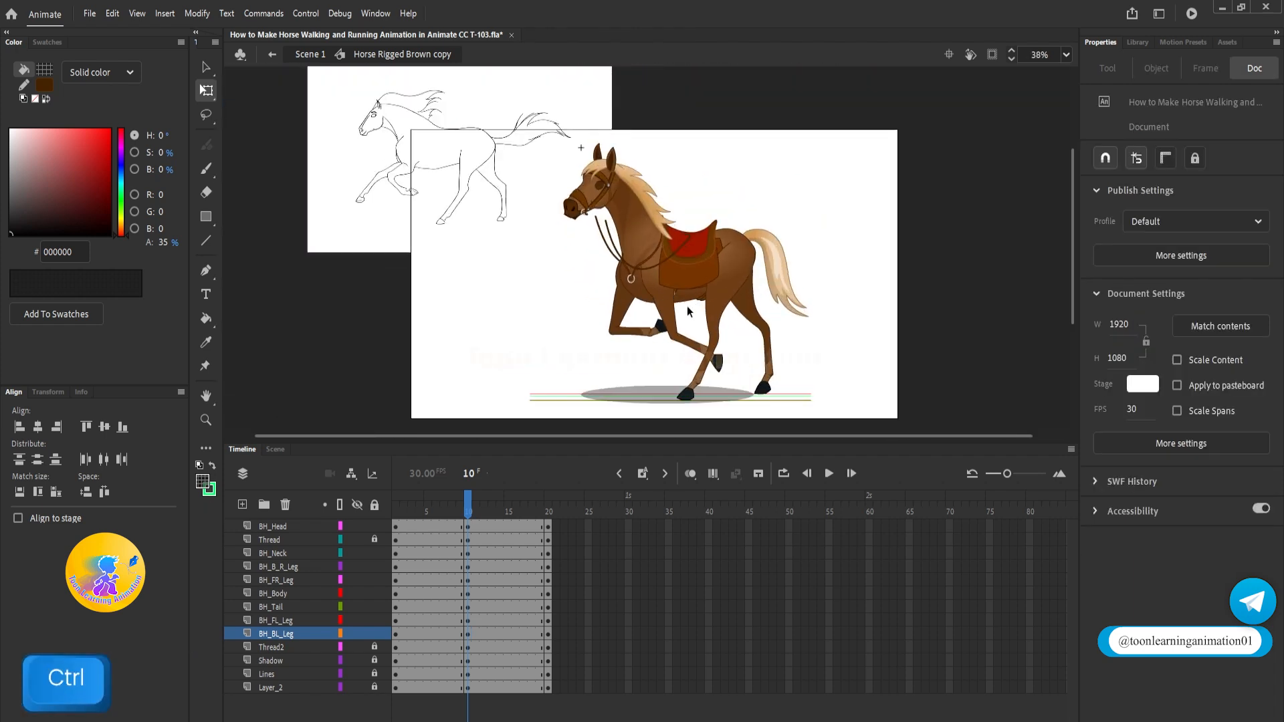
Rotate the front right leg forward and up in front of the chest at frame 10
scroll(723, 268, "up", 3)
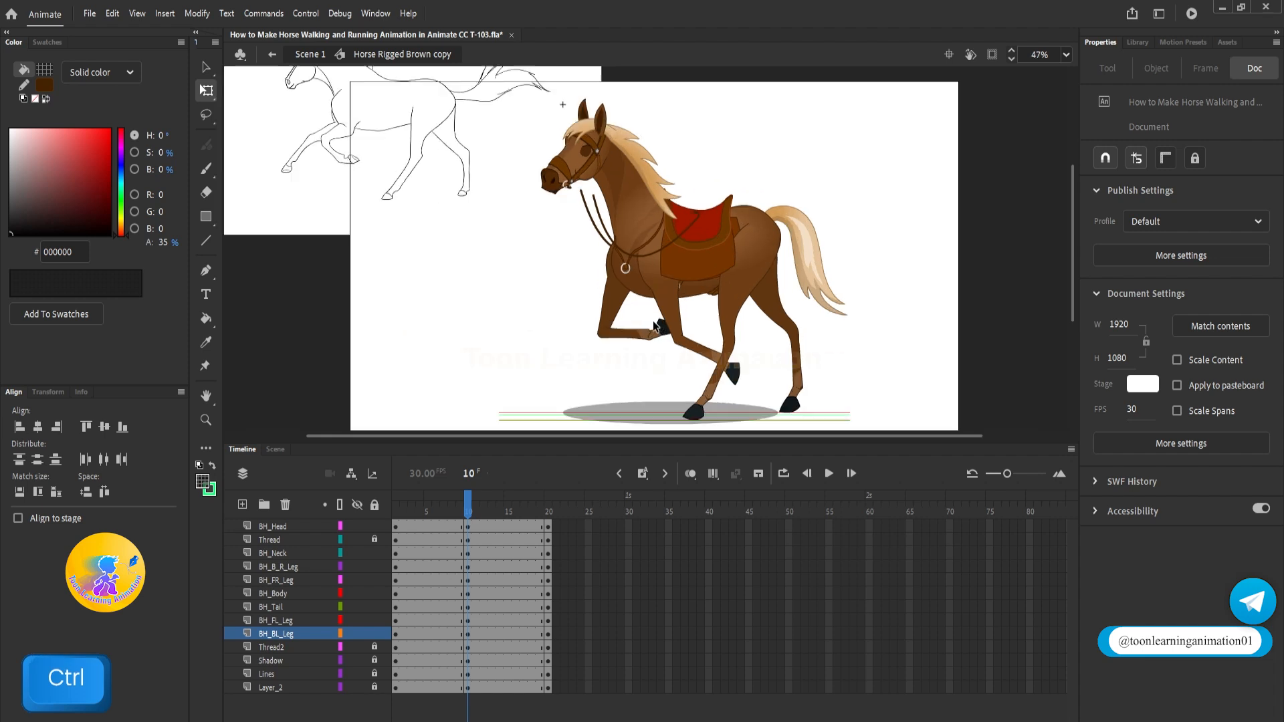
left_click_drag(425, 216, 472, 250)
scroll(612, 237, "down", 1)
left_click(700, 324)
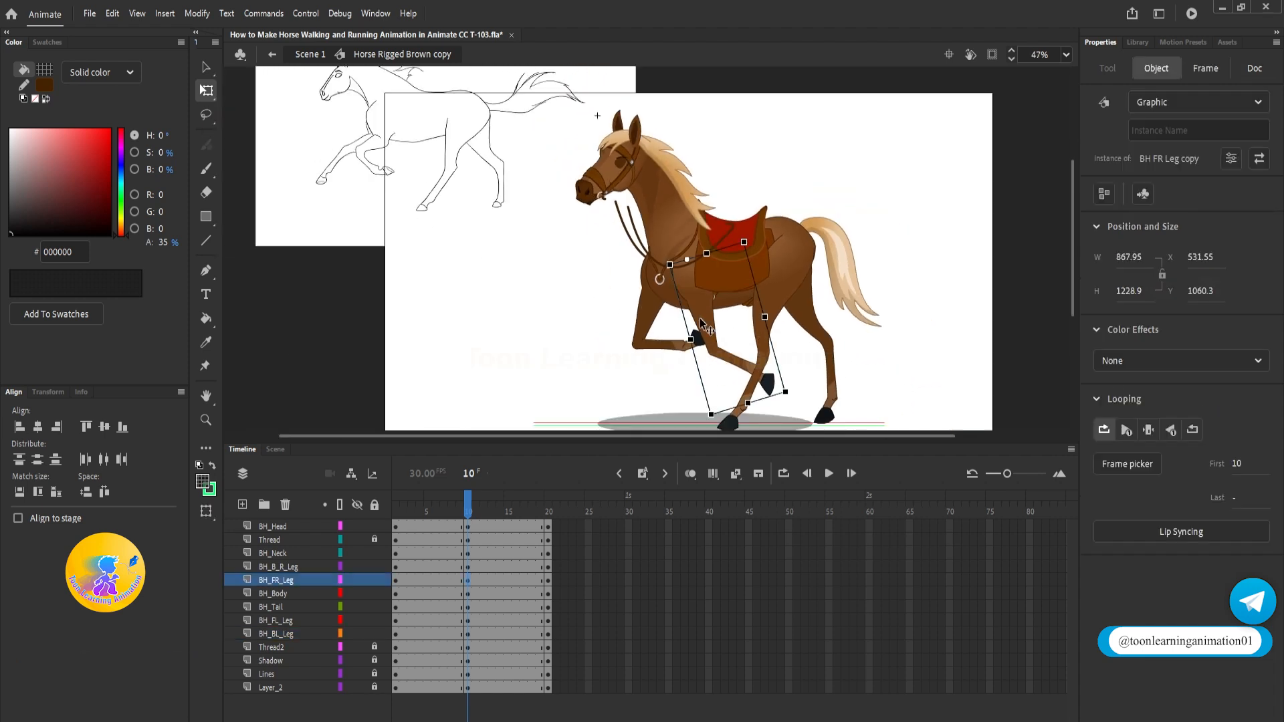
left_click_drag(796, 396, 814, 328)
Pose the front right lower leg angled down and back at frame 10, and rotate its hoof inside the nested symbol
double_click(627, 386)
double_click(659, 370)
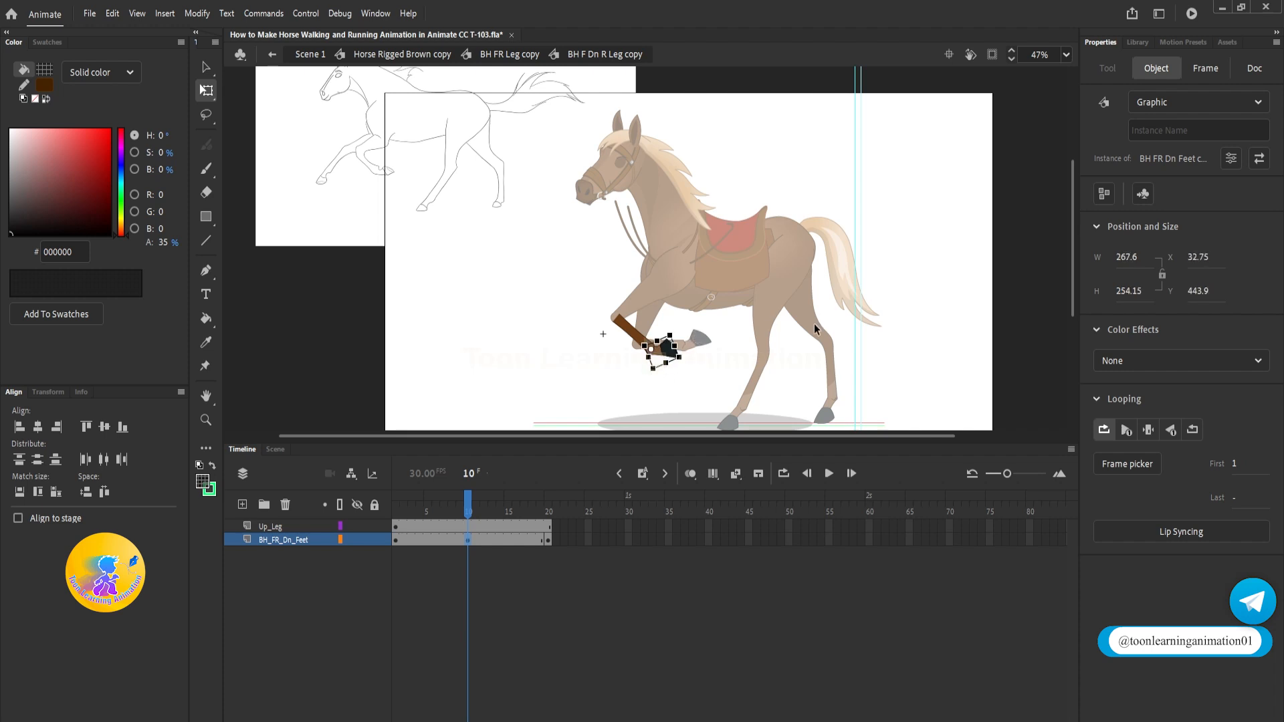
double_click(935, 327)
double_click(935, 327)
Rotate the front left leg forward and up beside the front right leg at frame 10
left_click(700, 341)
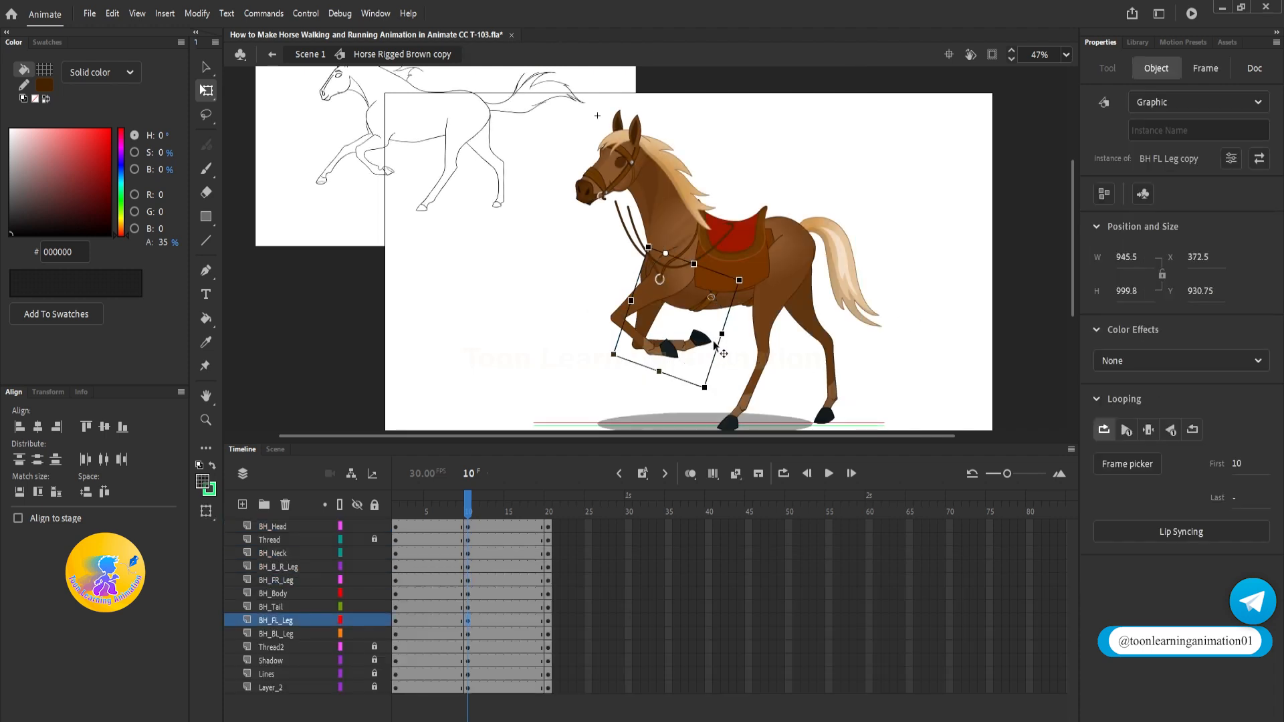
left_click_drag(716, 394, 612, 421)
scroll(628, 276, "up", 3)
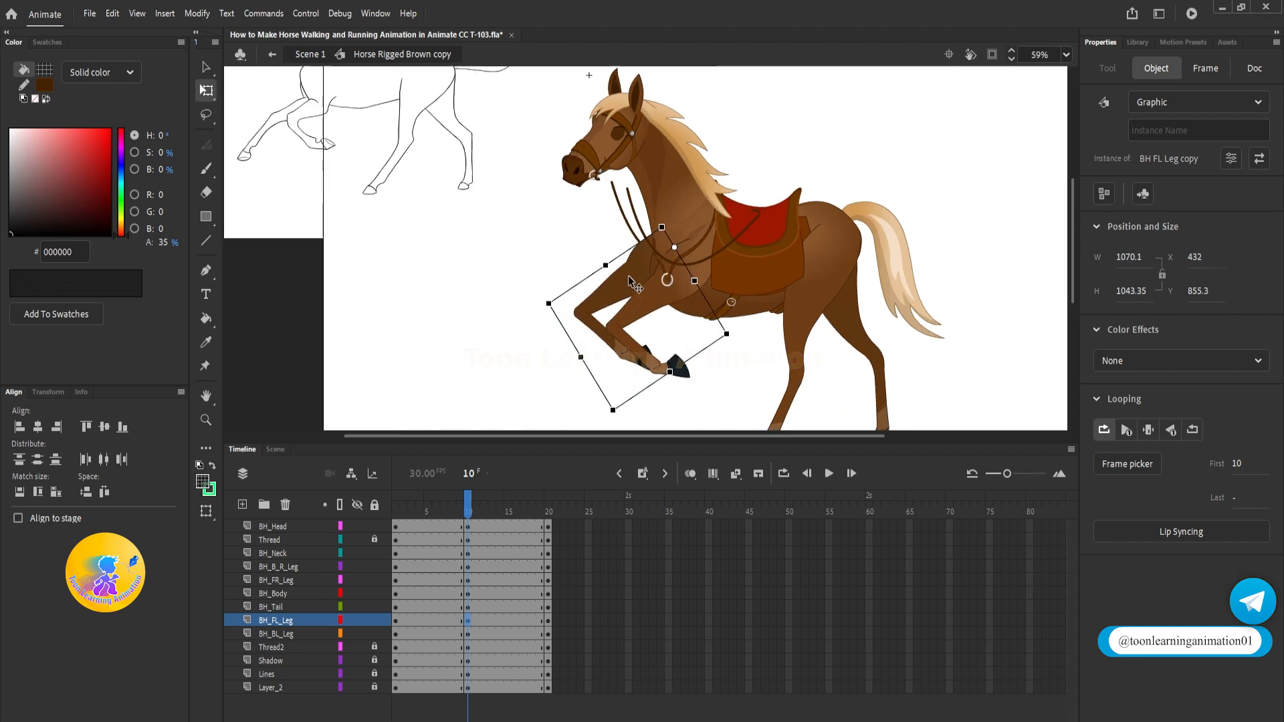
scroll(643, 297, "down", 3)
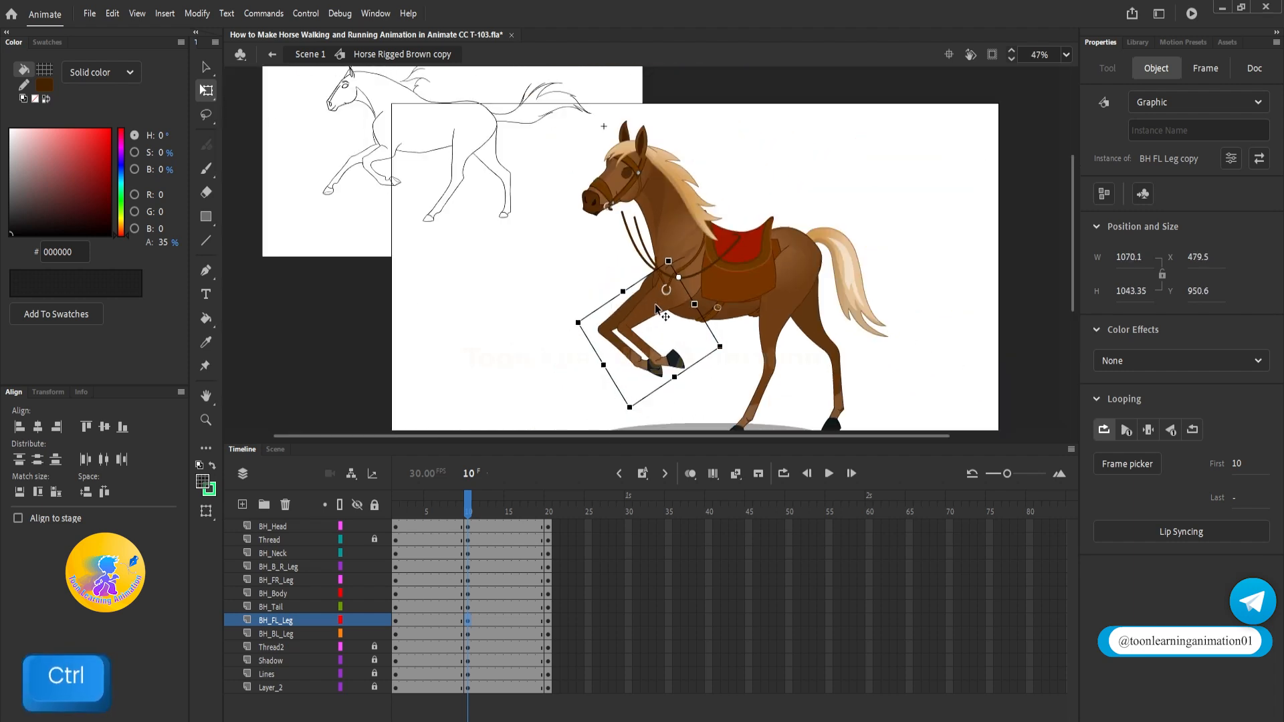
Try to shift the front right leg slightly downward at frame 10, and undo the move
left_click(656, 306)
scroll(656, 307, "up", 2)
left_click_drag(656, 307, 660, 311)
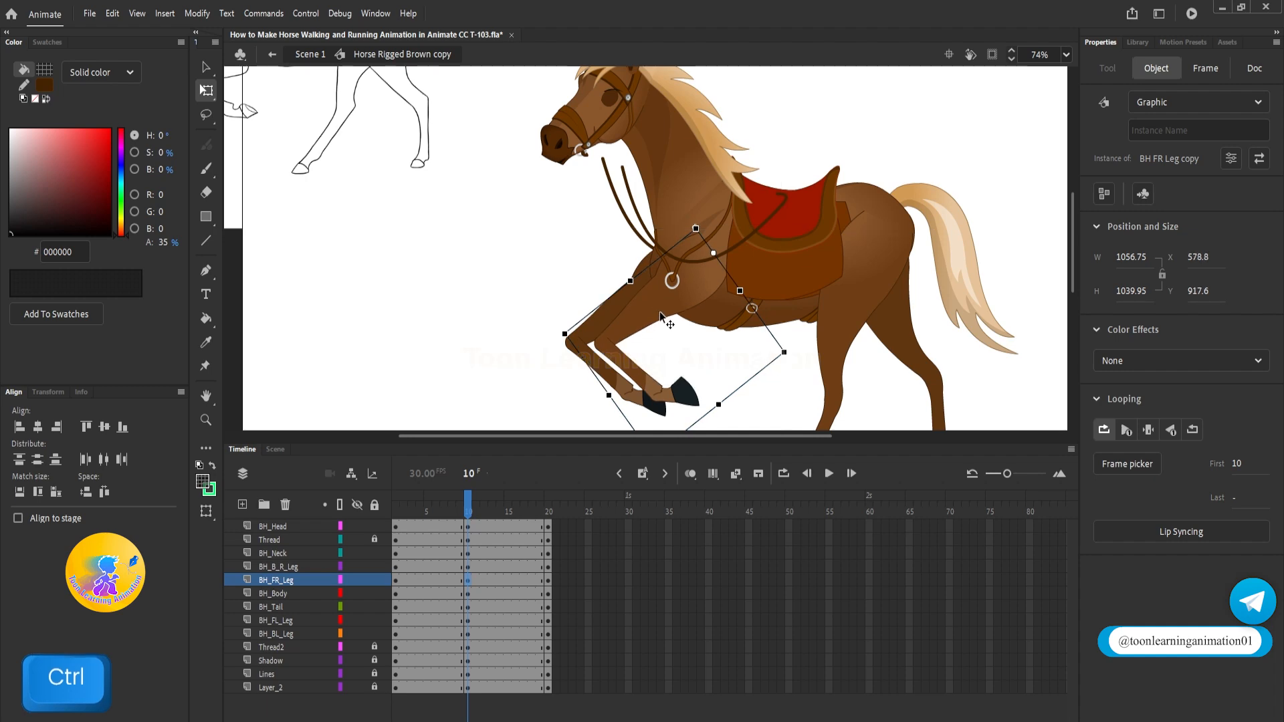
scroll(660, 311, "down", 2)
key("ctrl+z")
scroll(656, 307, "up", 2)
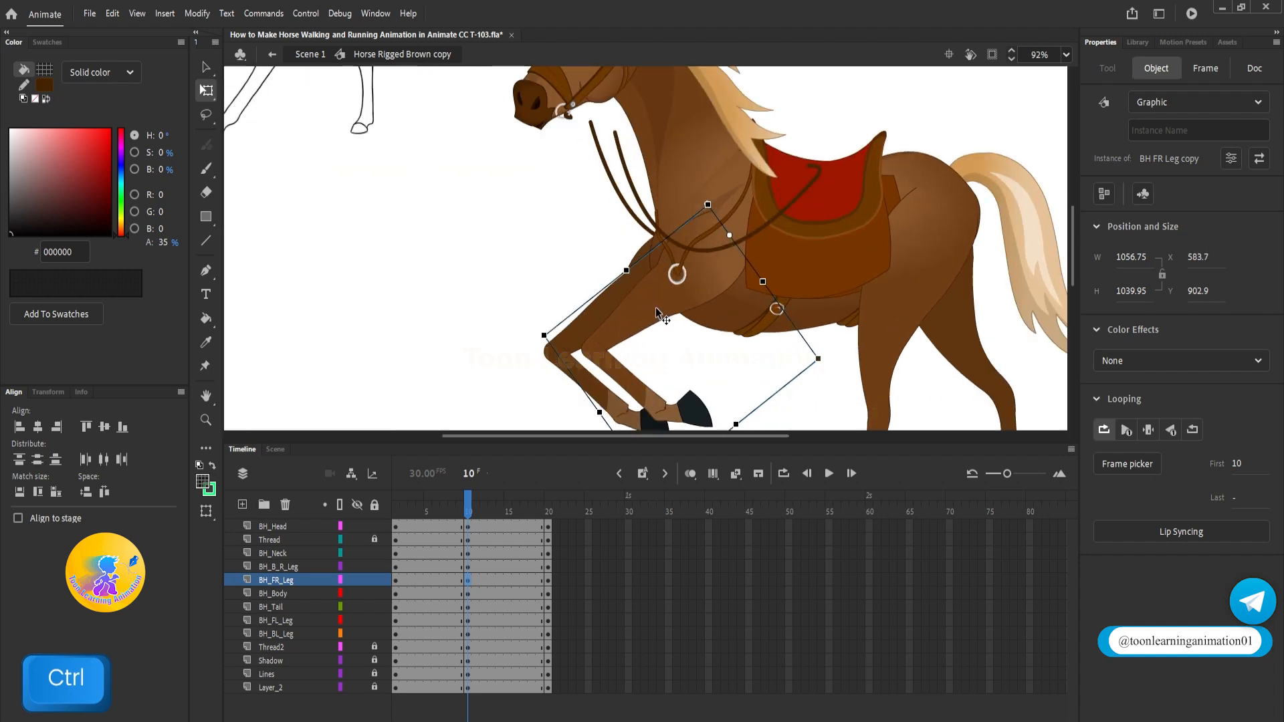
scroll(655, 307, "down", 2)
Extend the front left lower leg forward at frame 10 and rotate its hoof to follow the reaching pose
left_click(622, 342)
double_click(622, 343)
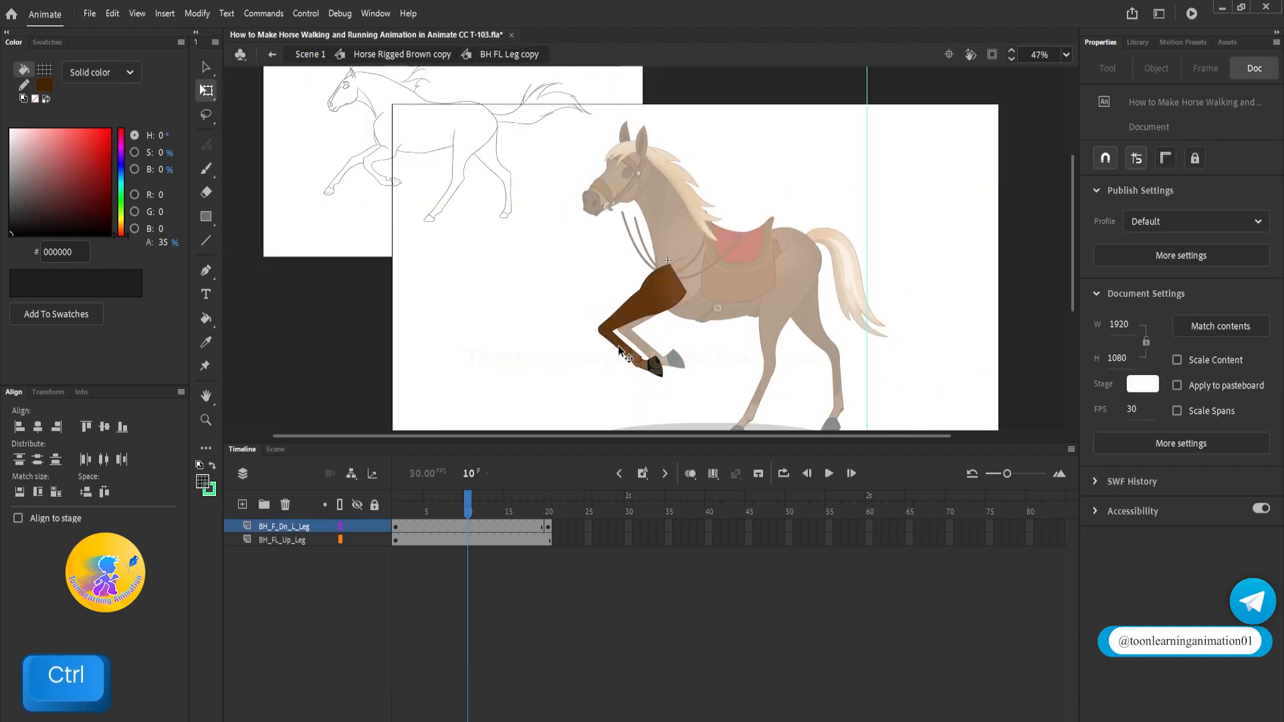
left_click_drag(687, 365, 576, 394)
double_click(567, 379)
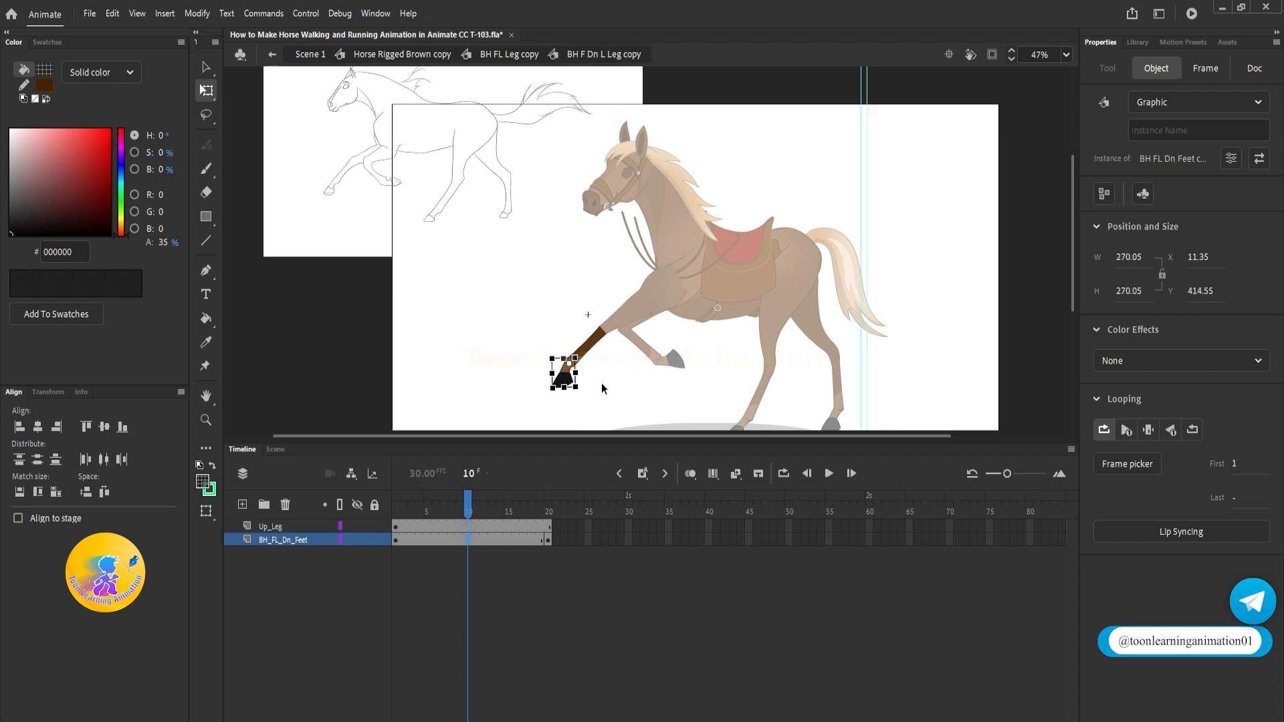
scroll(602, 384, "up", 5)
left_click_drag(579, 390, 624, 372)
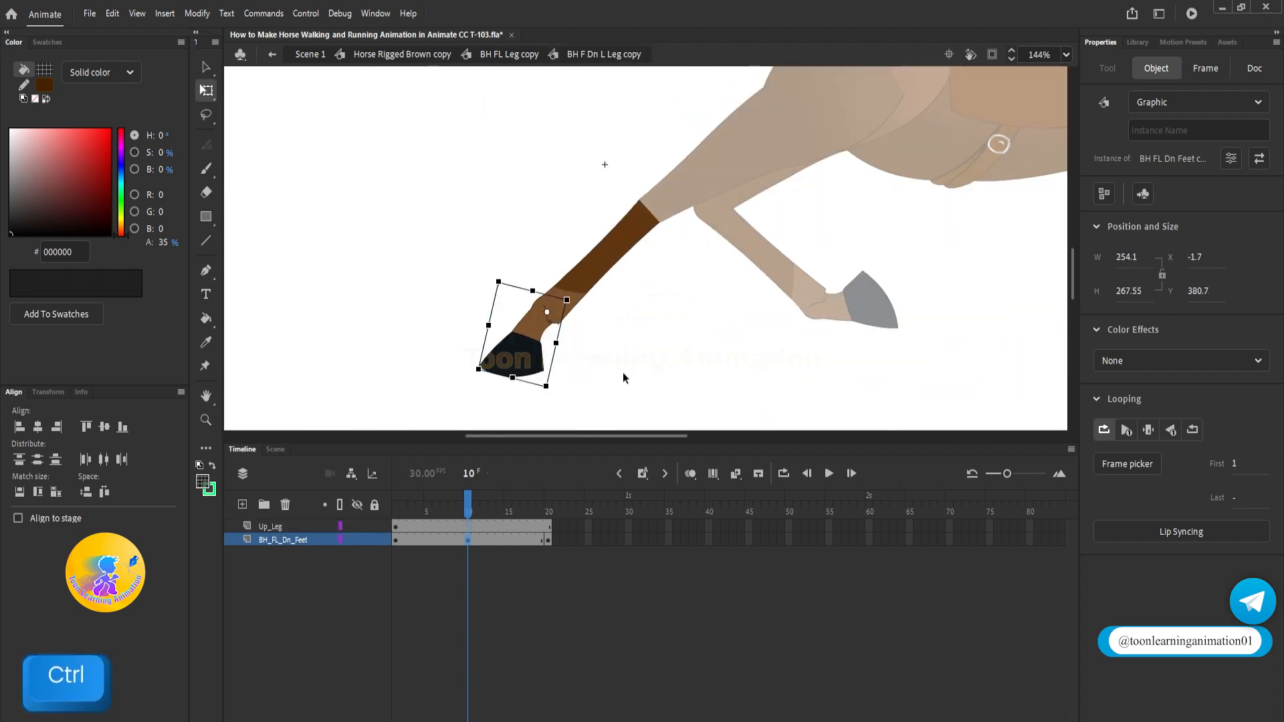
scroll(624, 372, "down", 6)
double_click(631, 373)
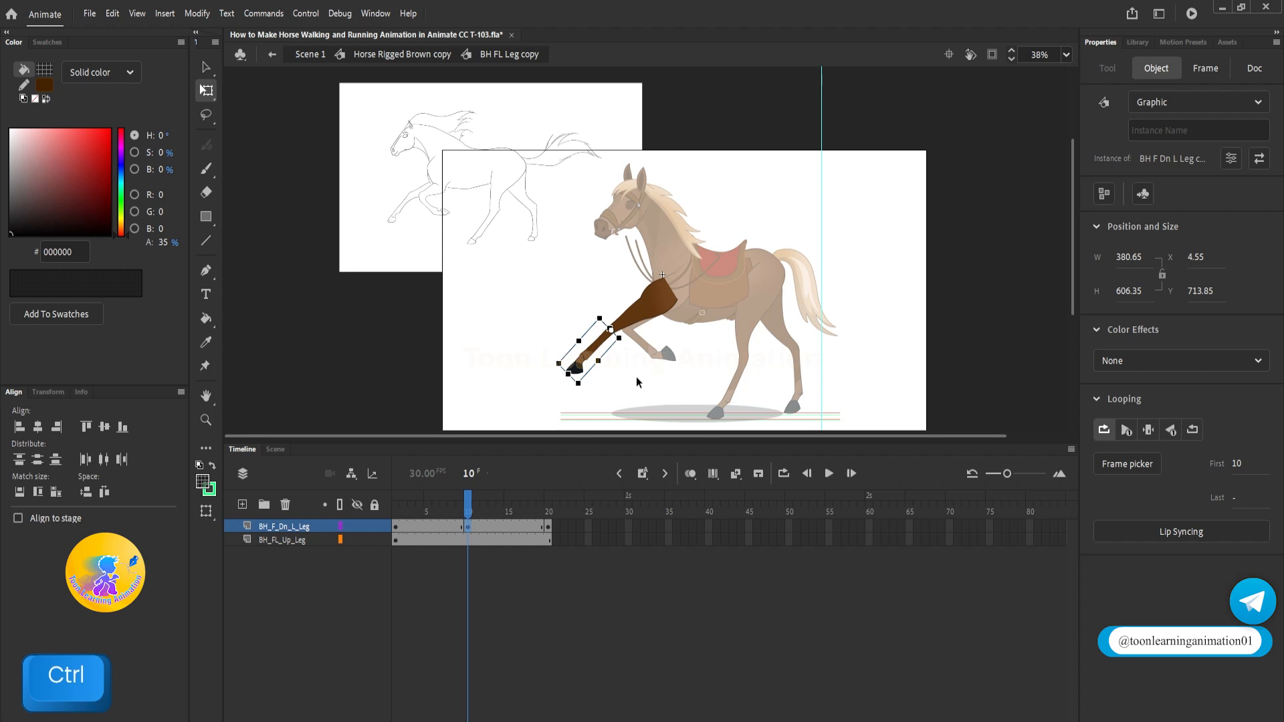
double_click(876, 328)
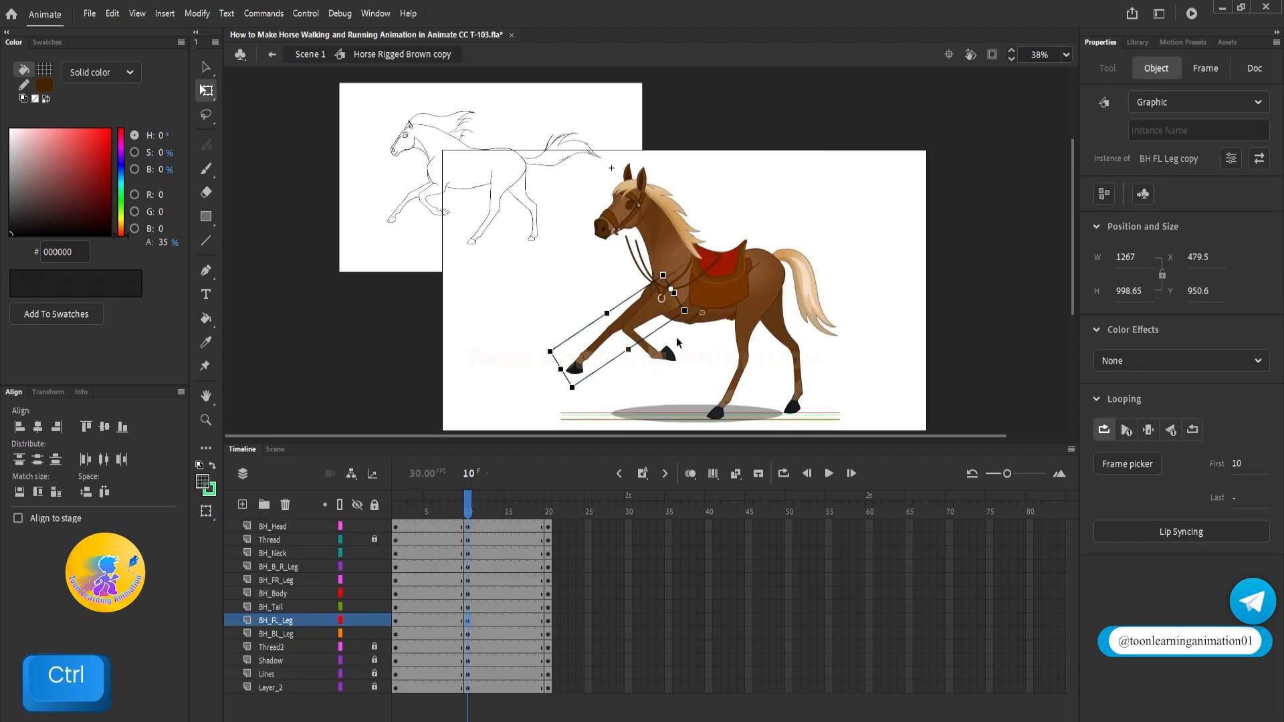
Rotate the front left lower leg down at frame 10 inside the front left leg symbol
double_click(584, 363)
scroll(543, 384, "up", 2)
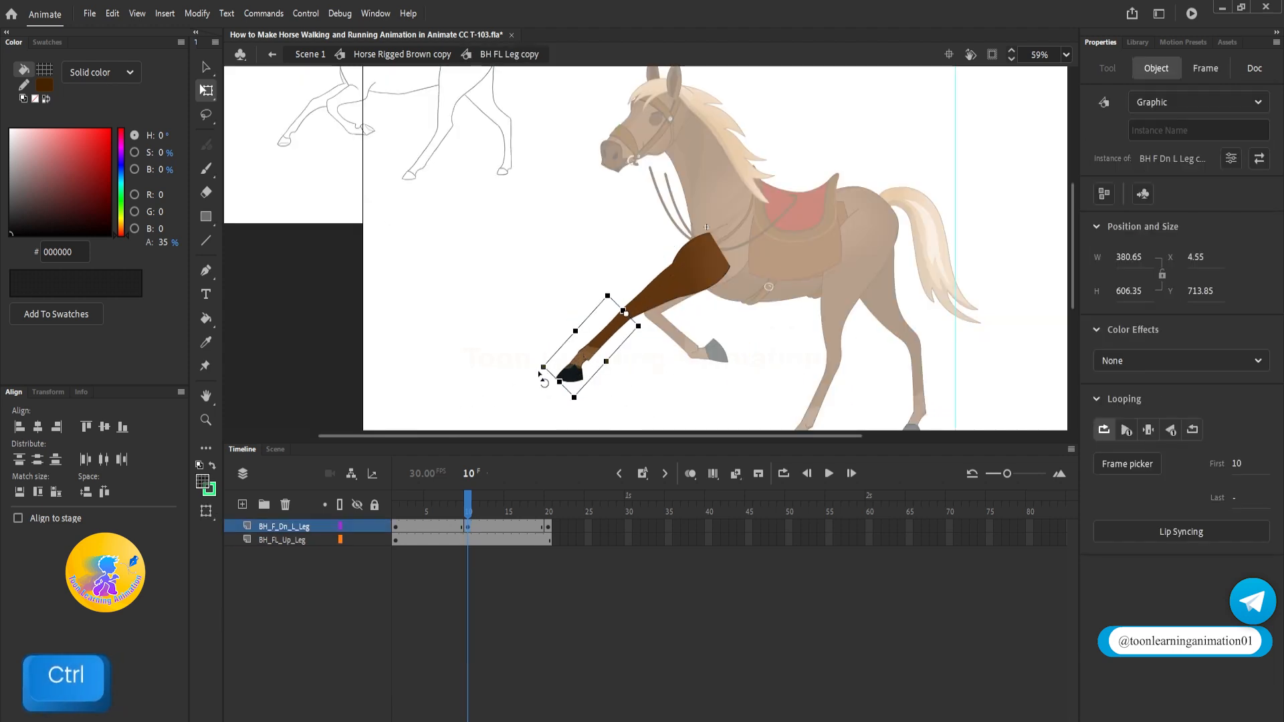
left_click_drag(543, 381, 564, 400)
scroll(582, 315, "down", 2)
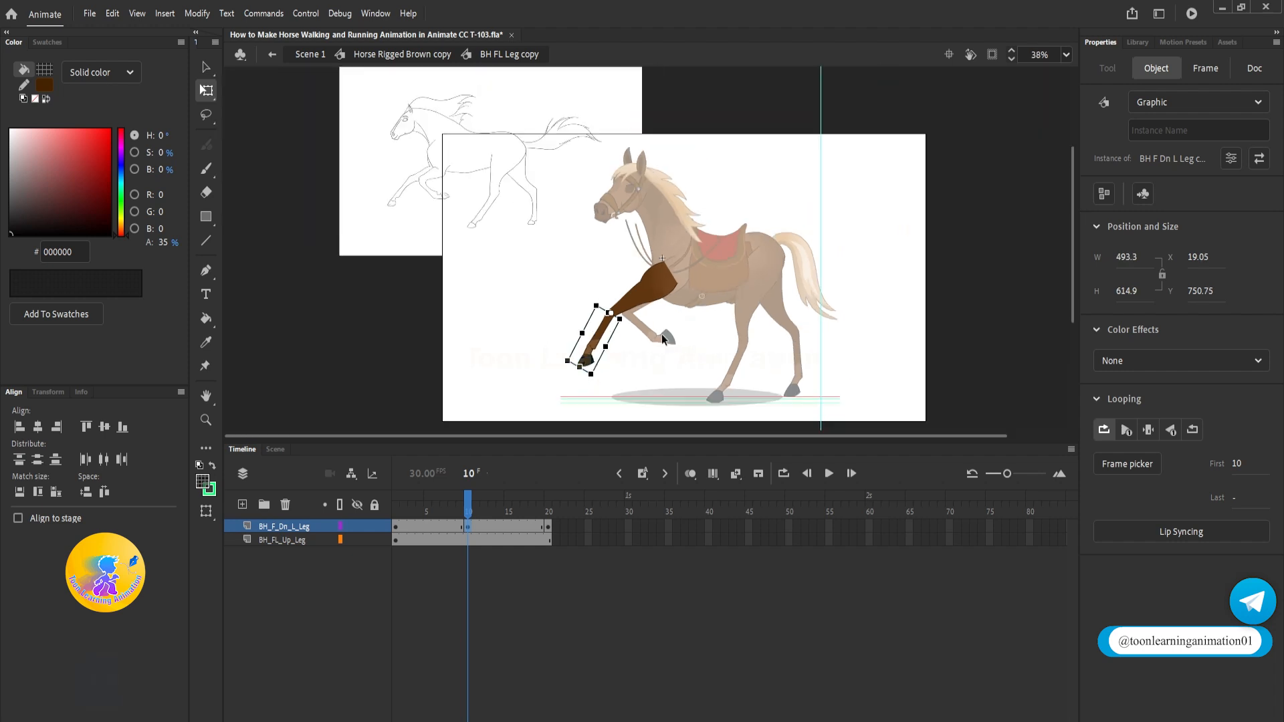
double_click(855, 266)
Create classic tweens between the keyframes on the head, neck, body, tail and all four leg layers
left_click_drag(434, 528, 507, 527)
right_click(486, 527)
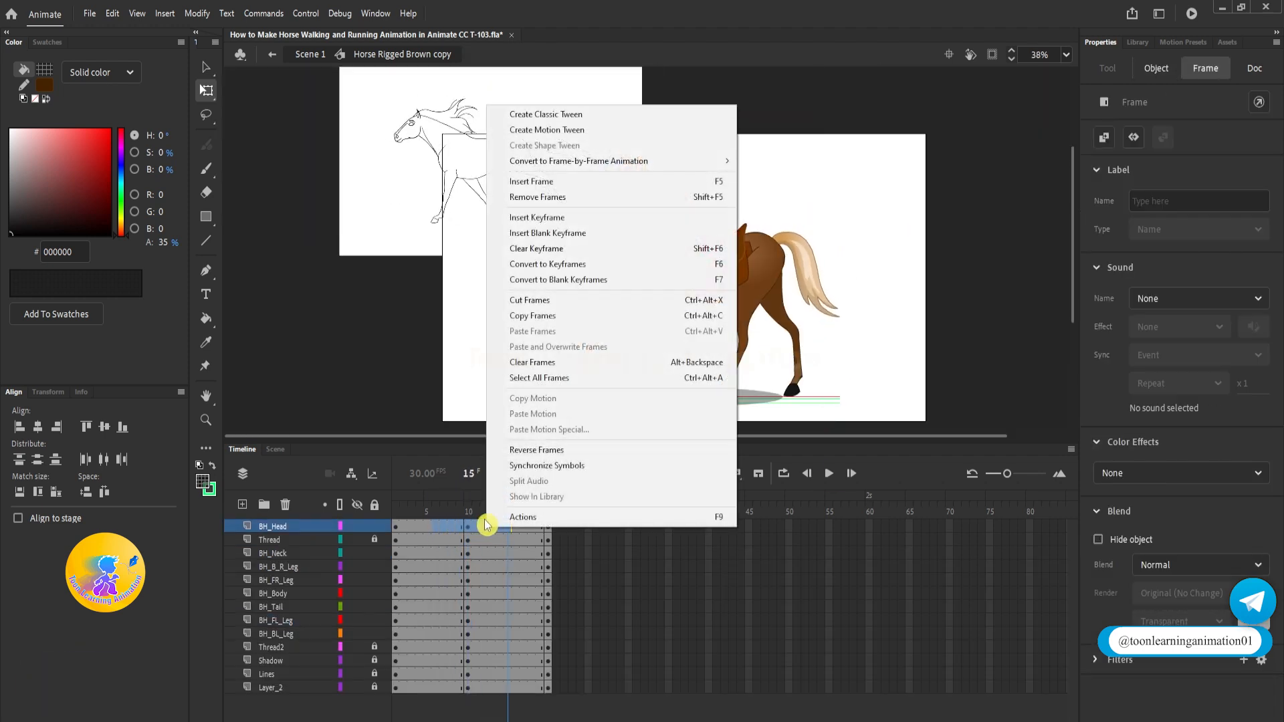
left_click(520, 118)
left_click_drag(442, 557, 507, 646)
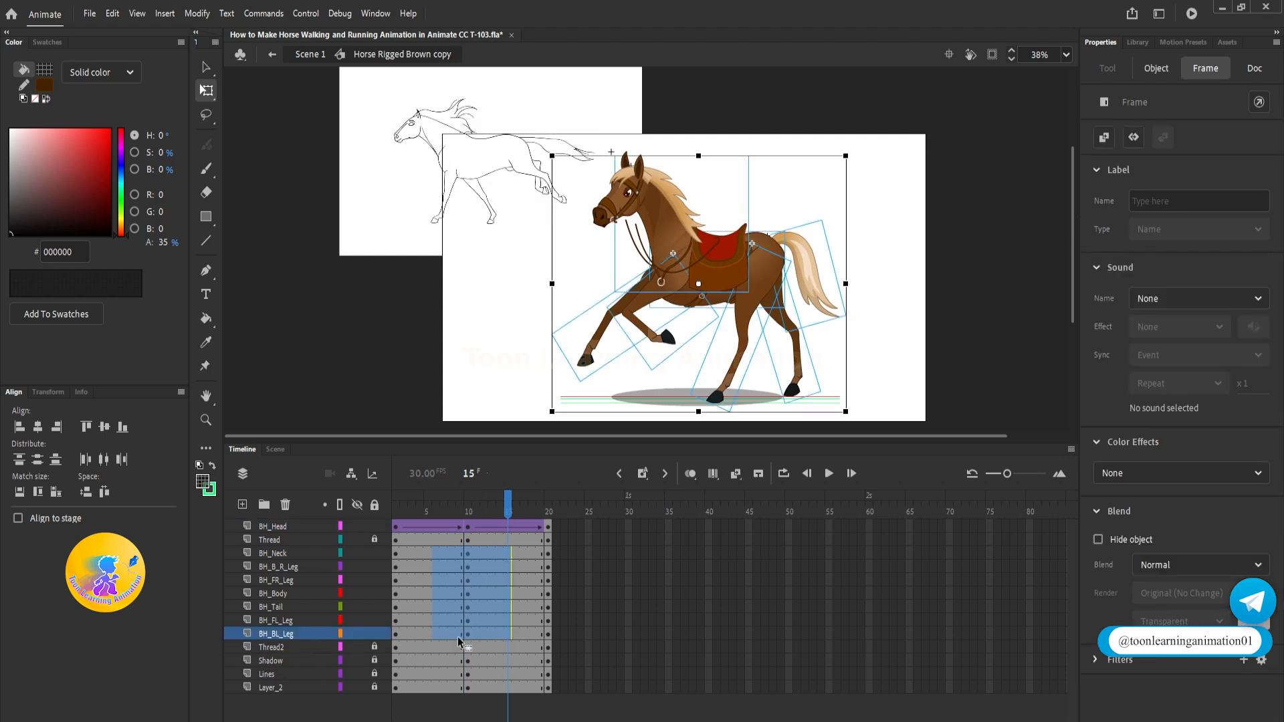
right_click(470, 620)
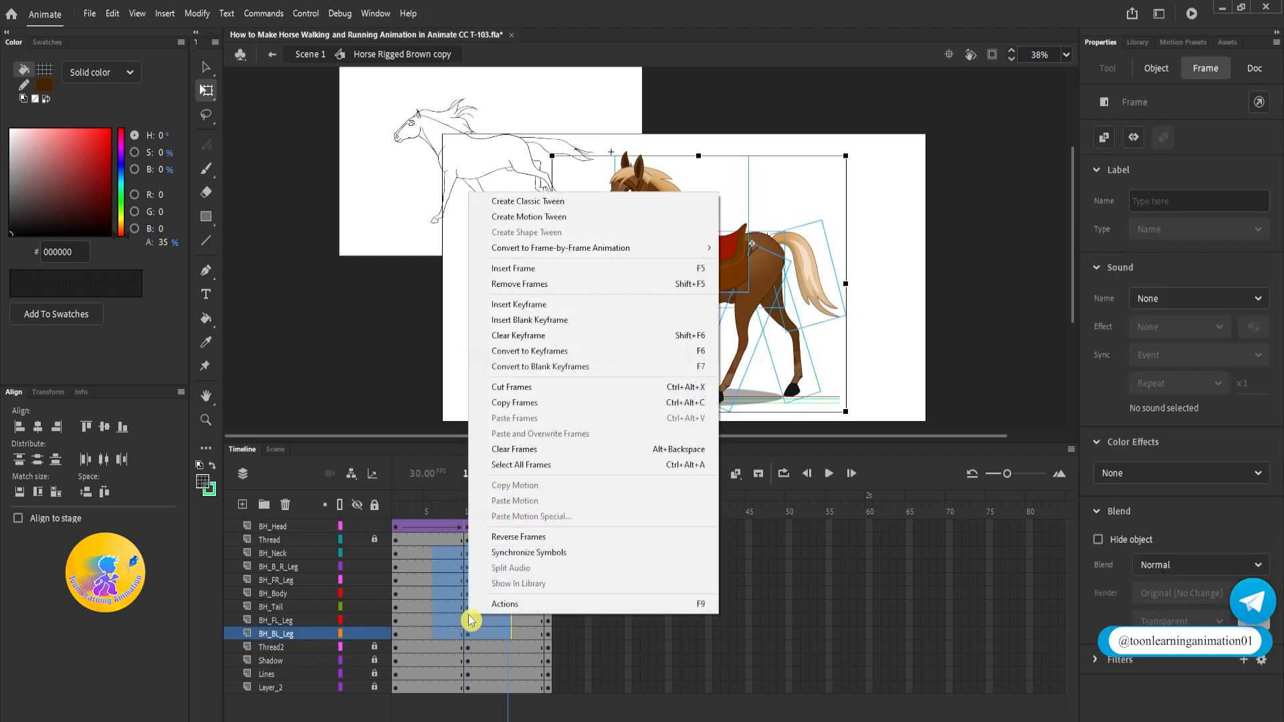
left_click(555, 201)
left_click_drag(472, 515, 444, 527)
Create classic tweens across the front right lower leg's keyframes inside the front right leg symbol
left_click(679, 311)
double_click(664, 312)
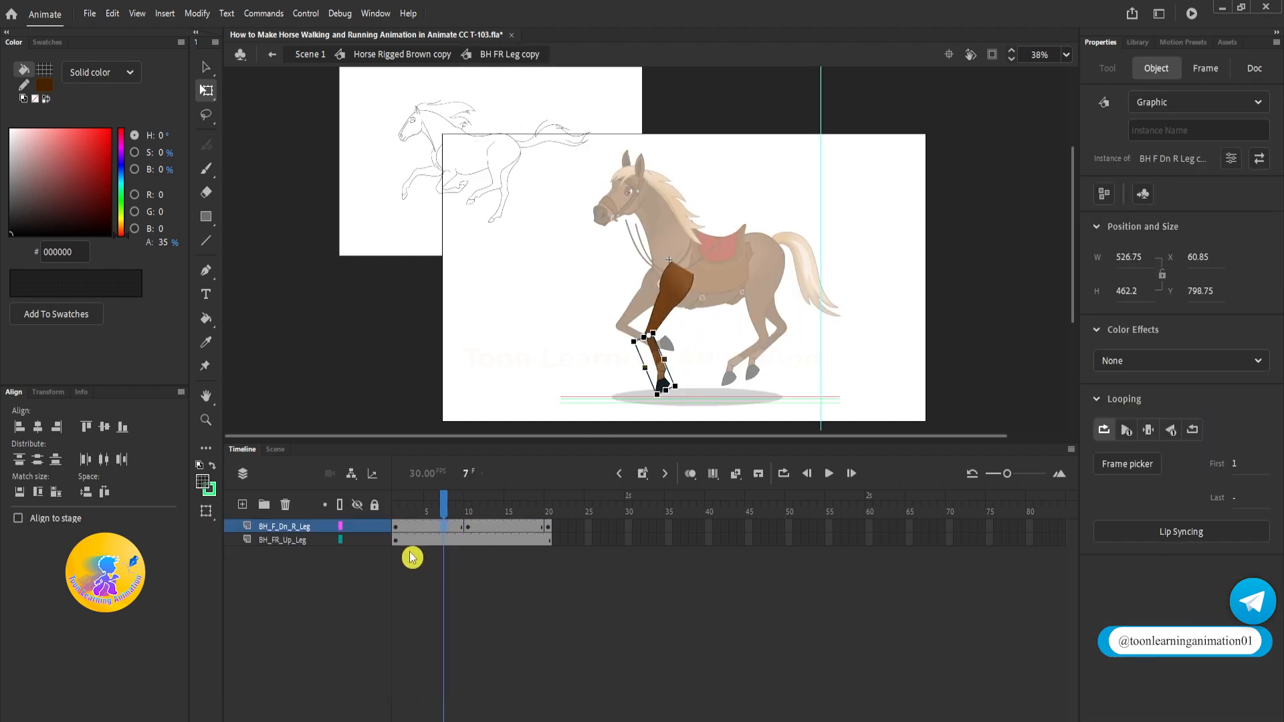
right_click(509, 527)
left_click(639, 111)
key("ctrl+z")
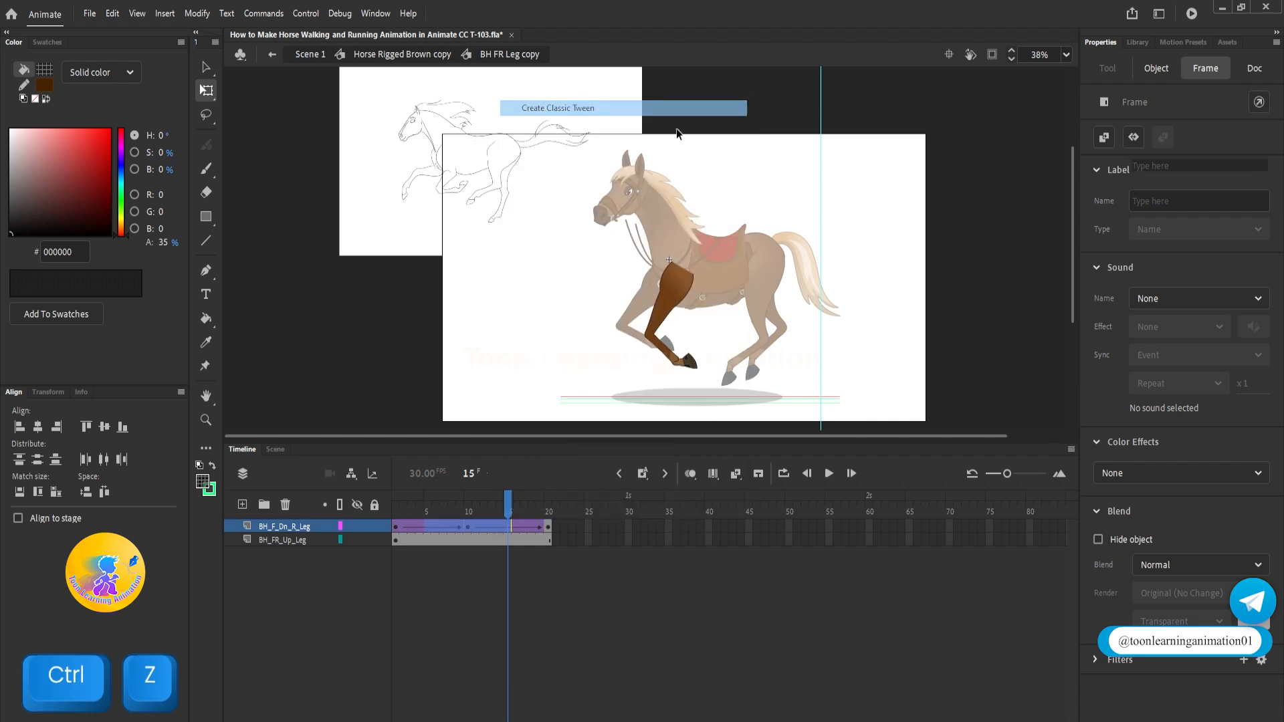
double_click(867, 235)
Create classic tweens across the back right lower leg's keyframes inside the back right leg symbol
double_click(763, 347)
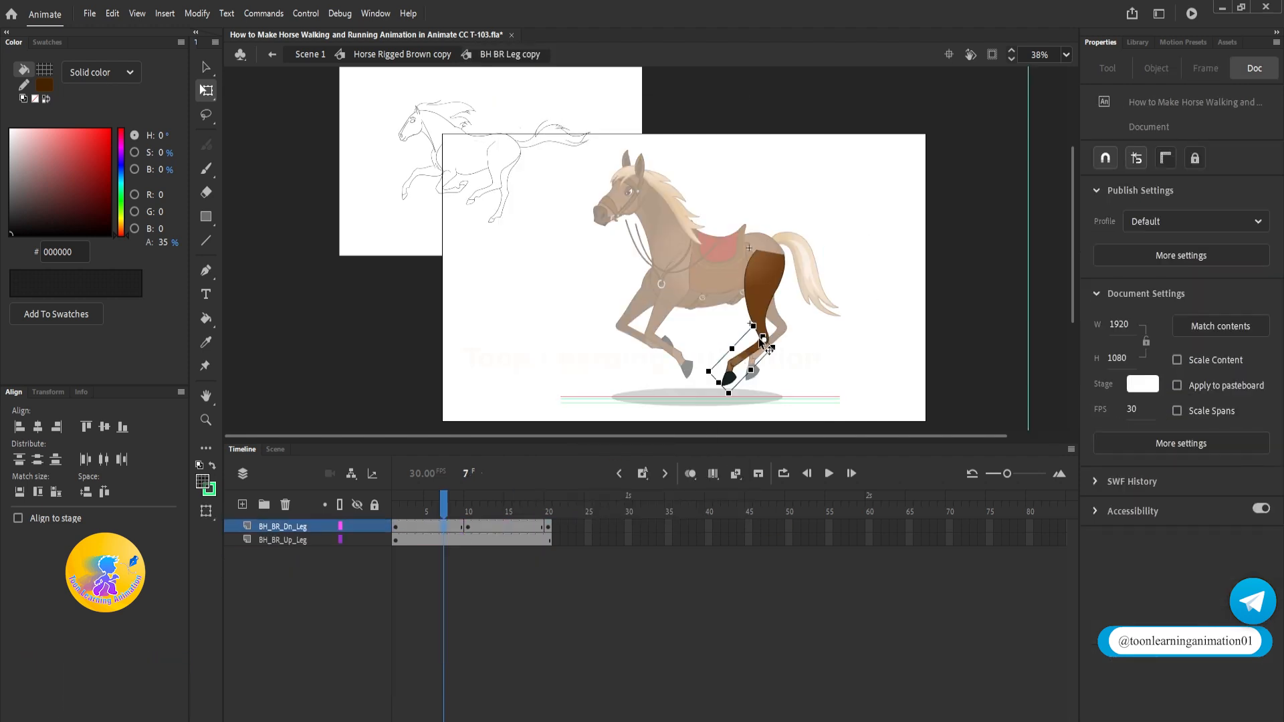
left_click(763, 339)
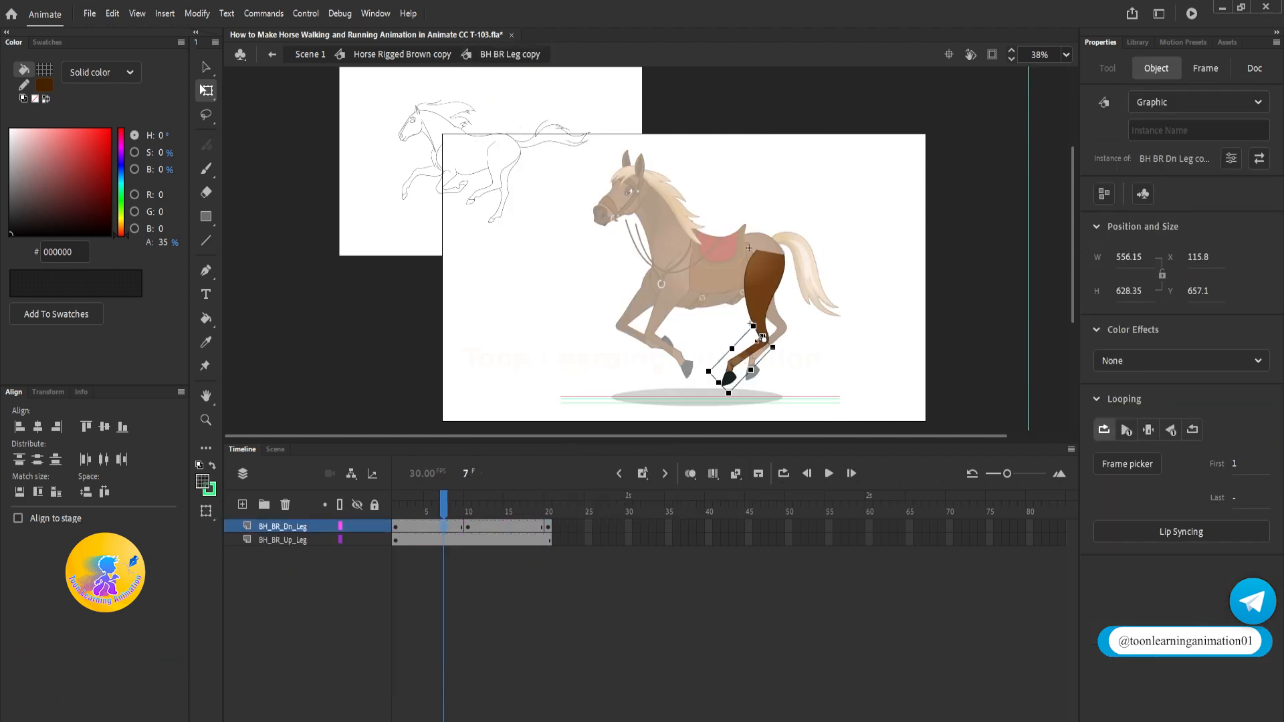
left_click_drag(430, 527, 490, 527)
right_click(490, 527)
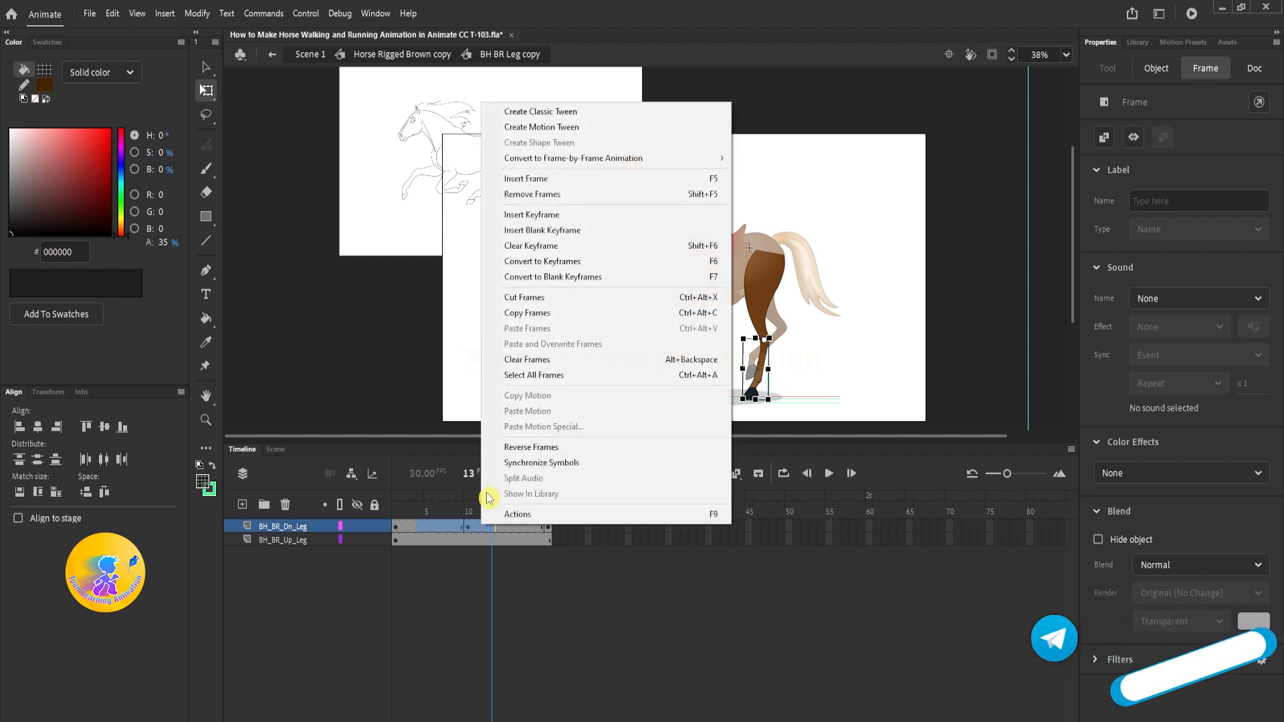
left_click(561, 114)
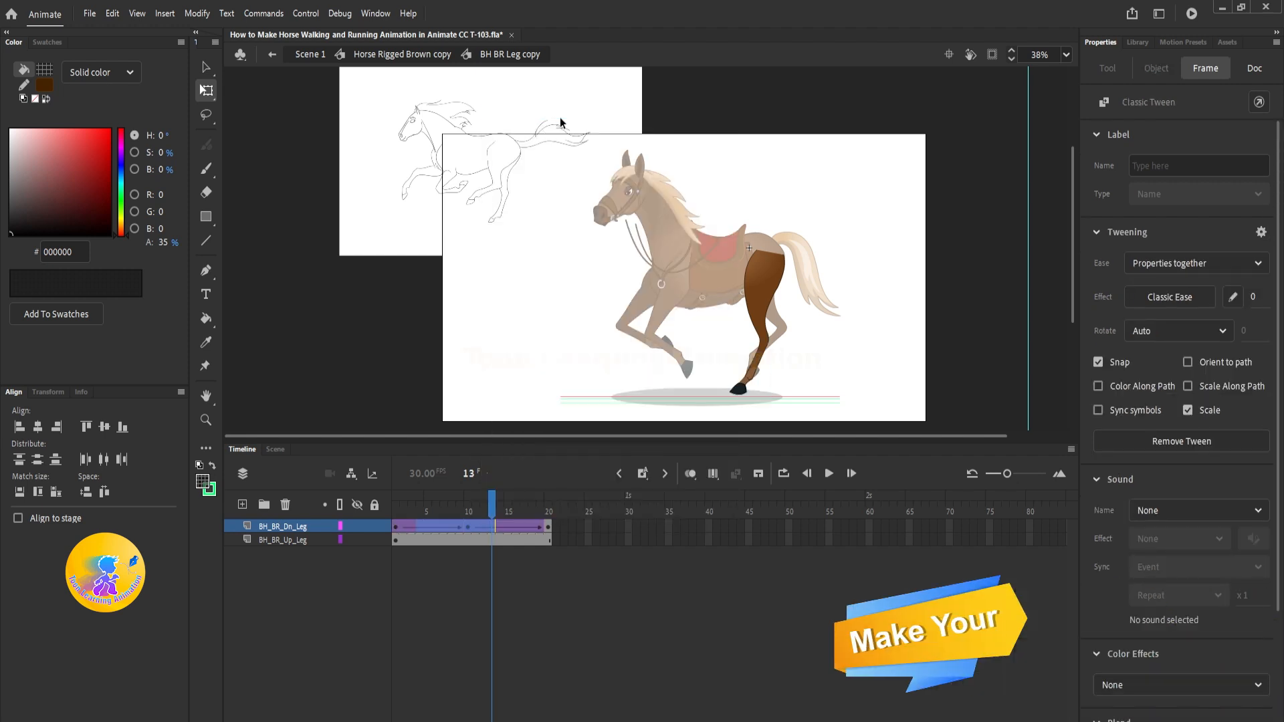
double_click(1047, 264)
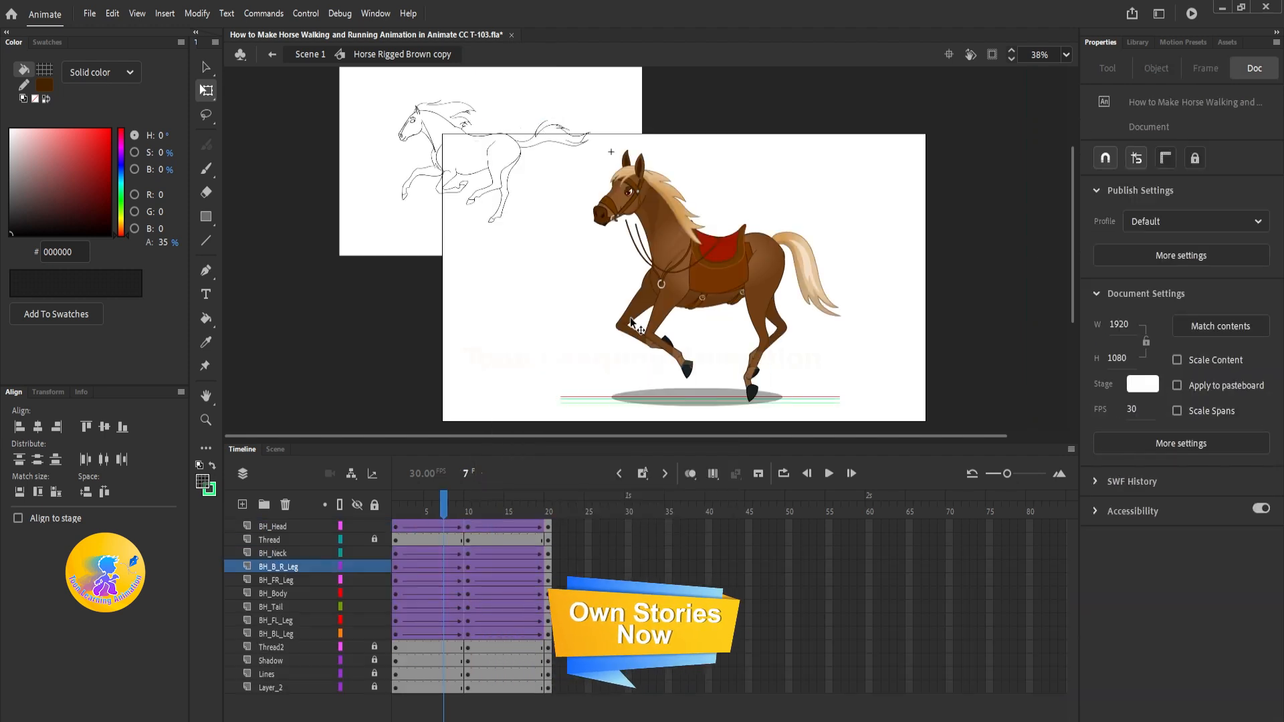
Create classic tweens across the front left lower leg's keyframes inside the front left leg symbol
double_click(664, 306)
left_click_drag(422, 527, 484, 526)
right_click(484, 527)
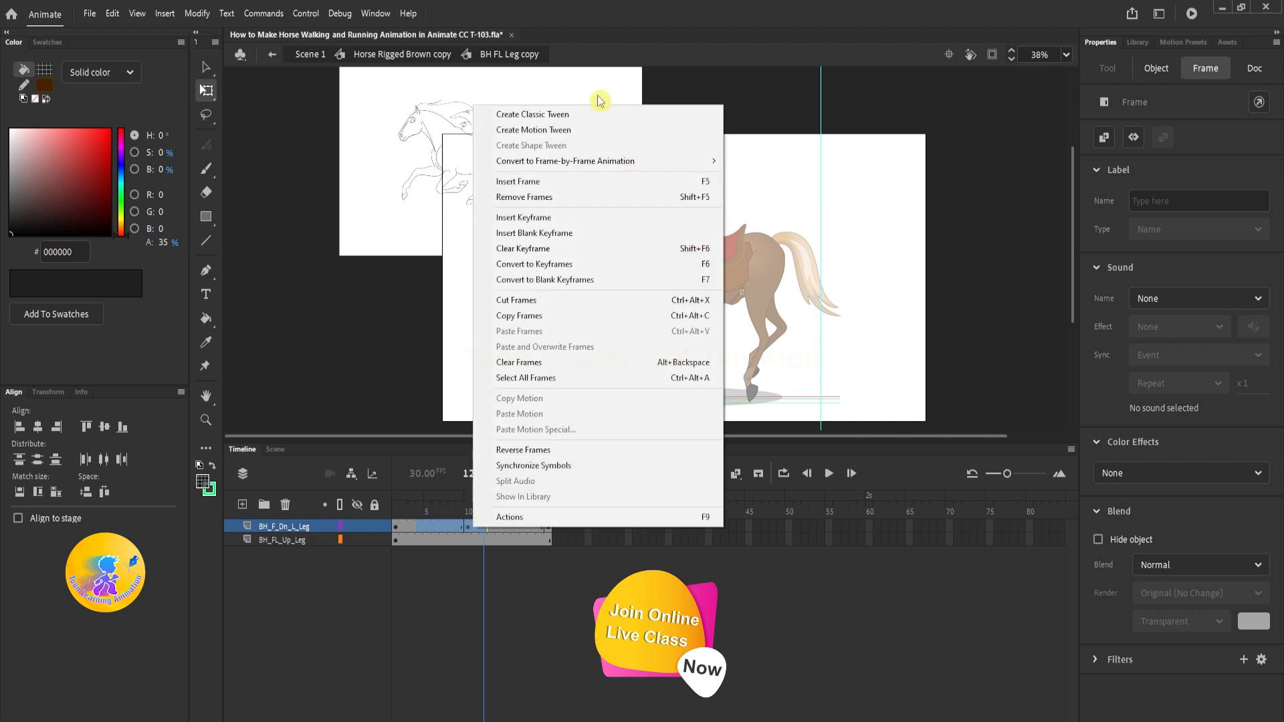
left_click(562, 114)
left_click(769, 176)
double_click(827, 219)
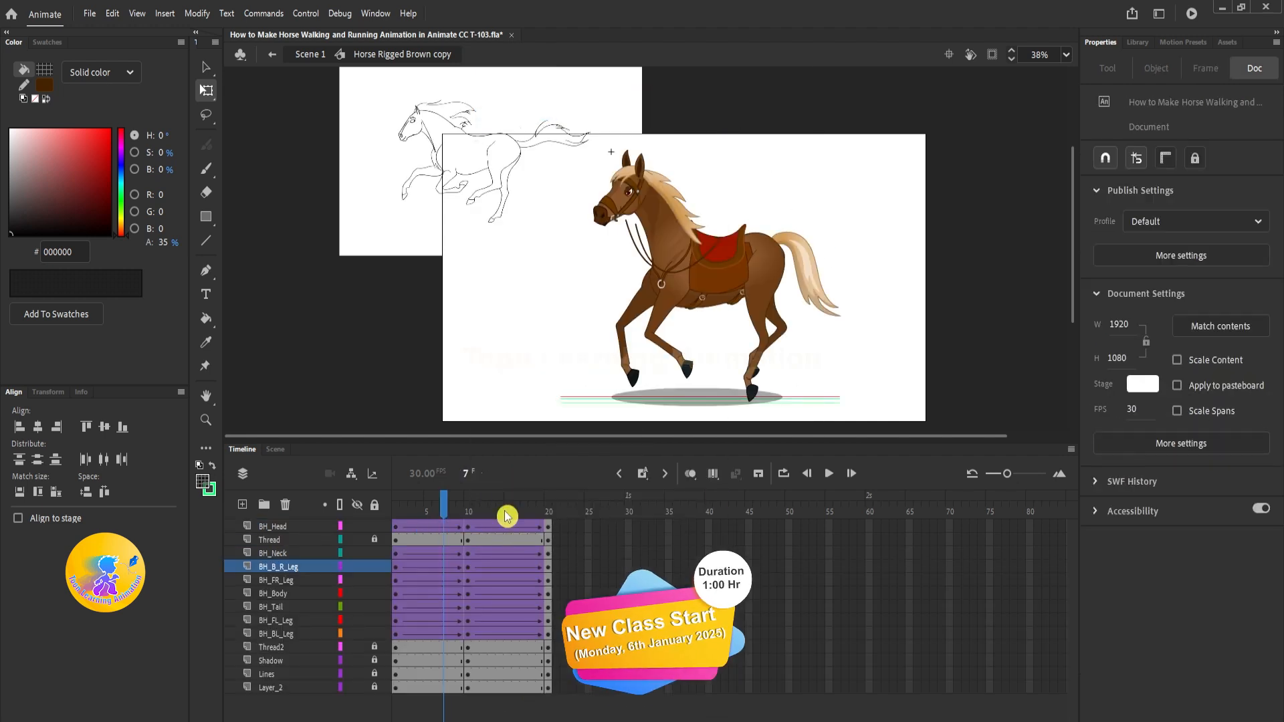
Create classic tweens across the back left lower leg's keyframes inside the back left leg symbol
double_click(781, 331)
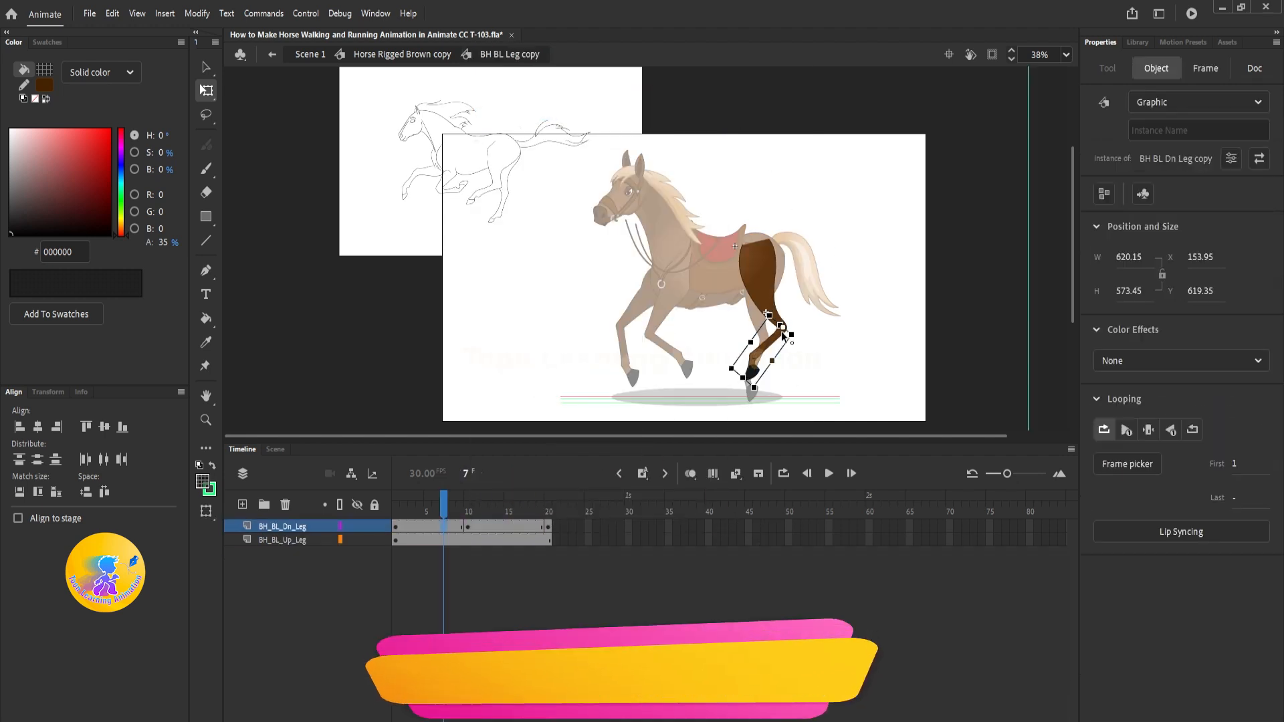
left_click_drag(420, 526, 526, 527)
right_click(525, 526)
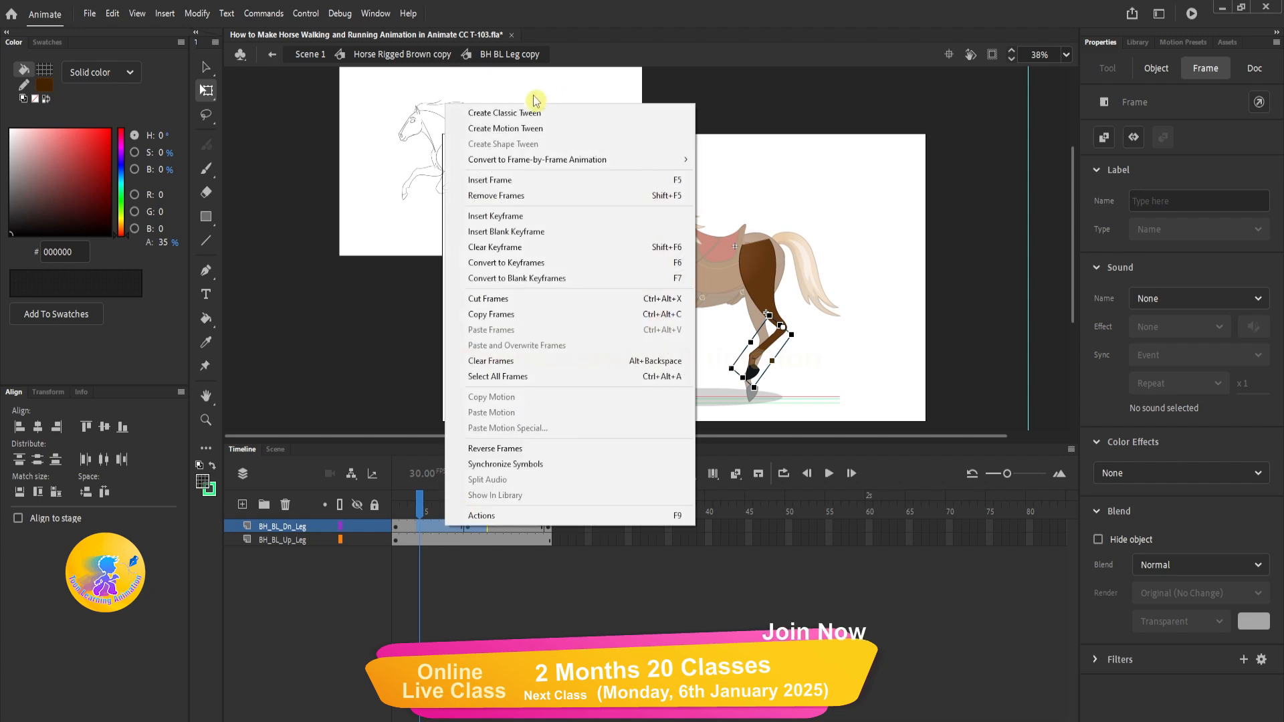
left_click(562, 107)
scroll(772, 399, "up", 2)
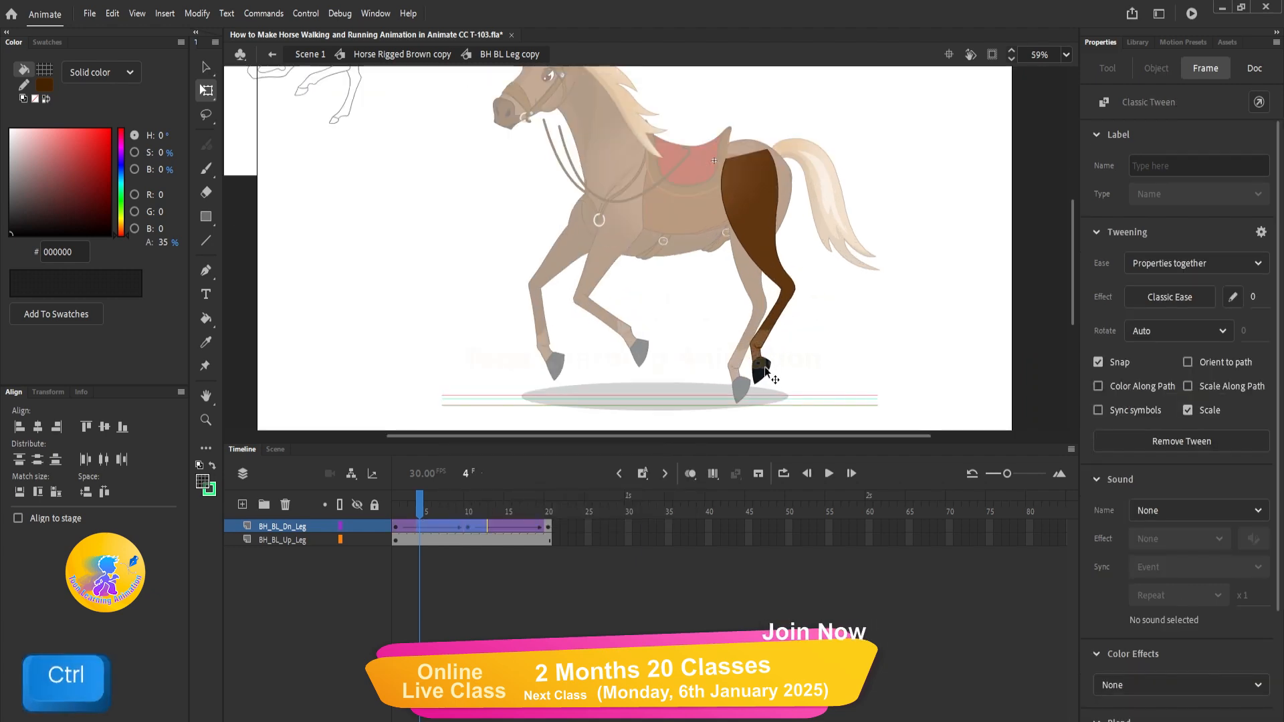
Create classic tweens on the back left hoof's layer inside the nested back left lower leg symbol
double_click(765, 367)
left_click(765, 367)
left_click(487, 542)
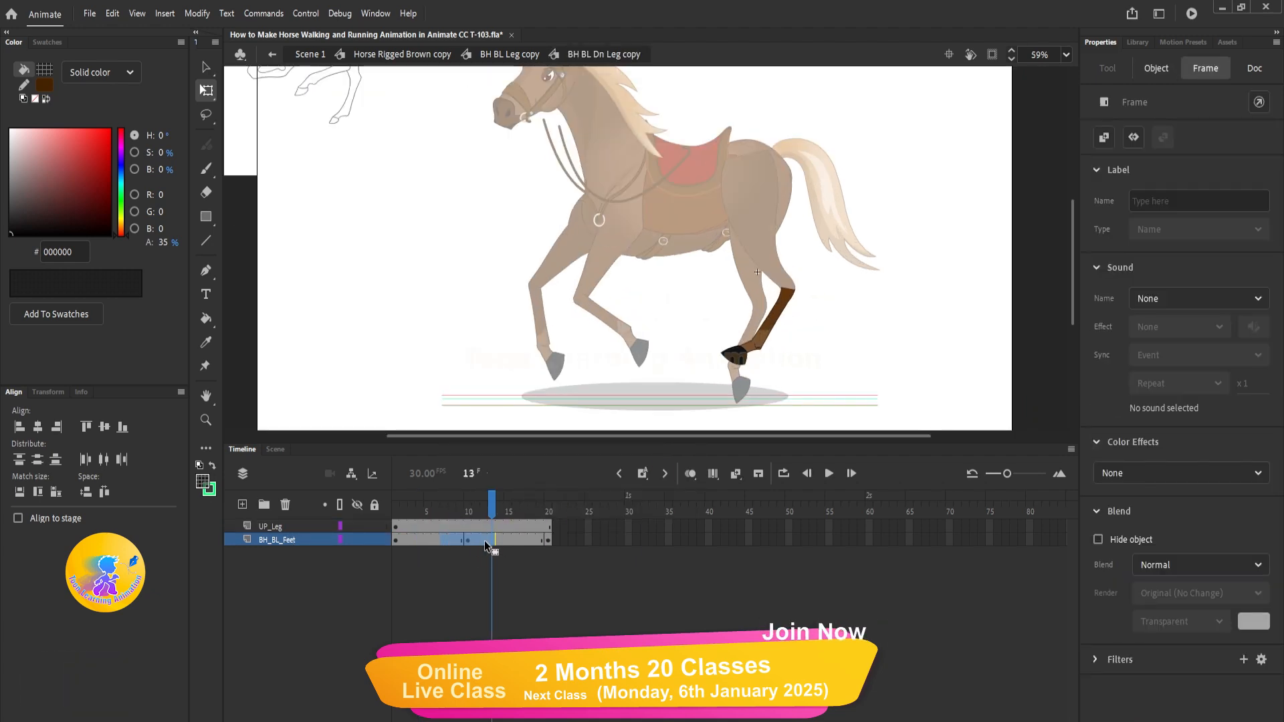
right_click(486, 542)
left_click(536, 129)
key("v")
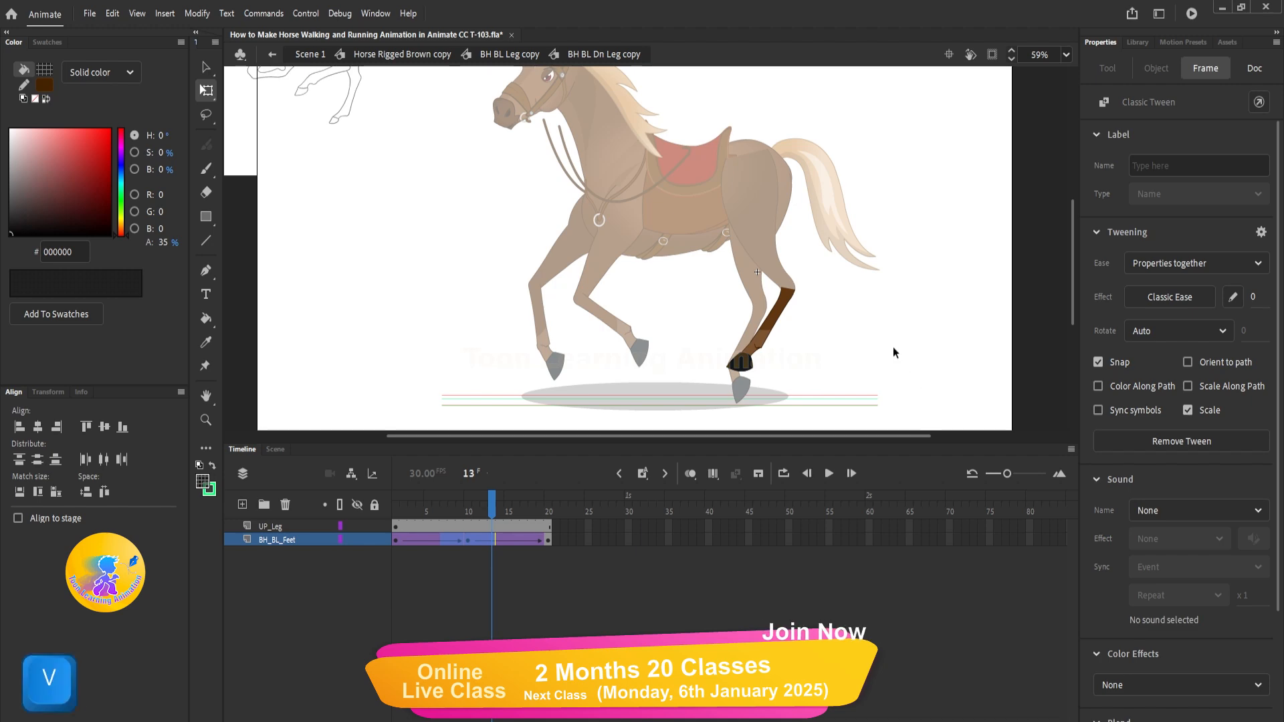
double_click(893, 347)
Create classic tweens on the back right hoof's layer inside the nested back right lower leg symbol
double_click(737, 396)
double_click(768, 366)
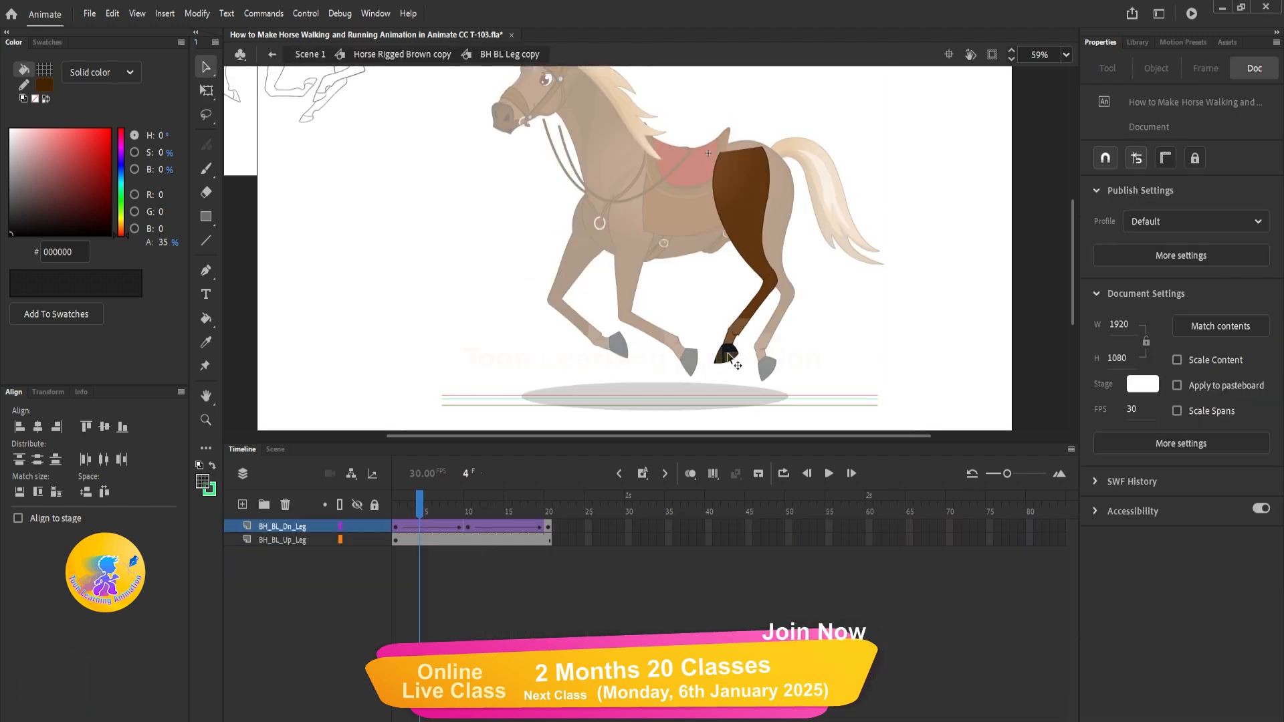
double_click(768, 367)
left_click(768, 367)
right_click(440, 539)
mouse_move(495, 539)
left_mouse_down()
mouse_move(440, 539)
mouse_move(487, 540)
left_mouse_up()
left_click(479, 127)
Create classic tweens on the front right hoof's layer inside the nested front right lower leg symbol
double_click(702, 358)
double_click(703, 359)
double_click(702, 358)
double_click(740, 350)
double_click(740, 349)
double_click(741, 350)
left_click(740, 350)
right_click(469, 539)
left_click(509, 124)
Create classic tweens on the front left hoof's layer inside its nested lower leg symbol, and return to the whole horse
double_click(676, 333)
double_click(676, 332)
double_click(649, 297)
double_click(651, 295)
right_click(493, 540)
left_click(532, 126)
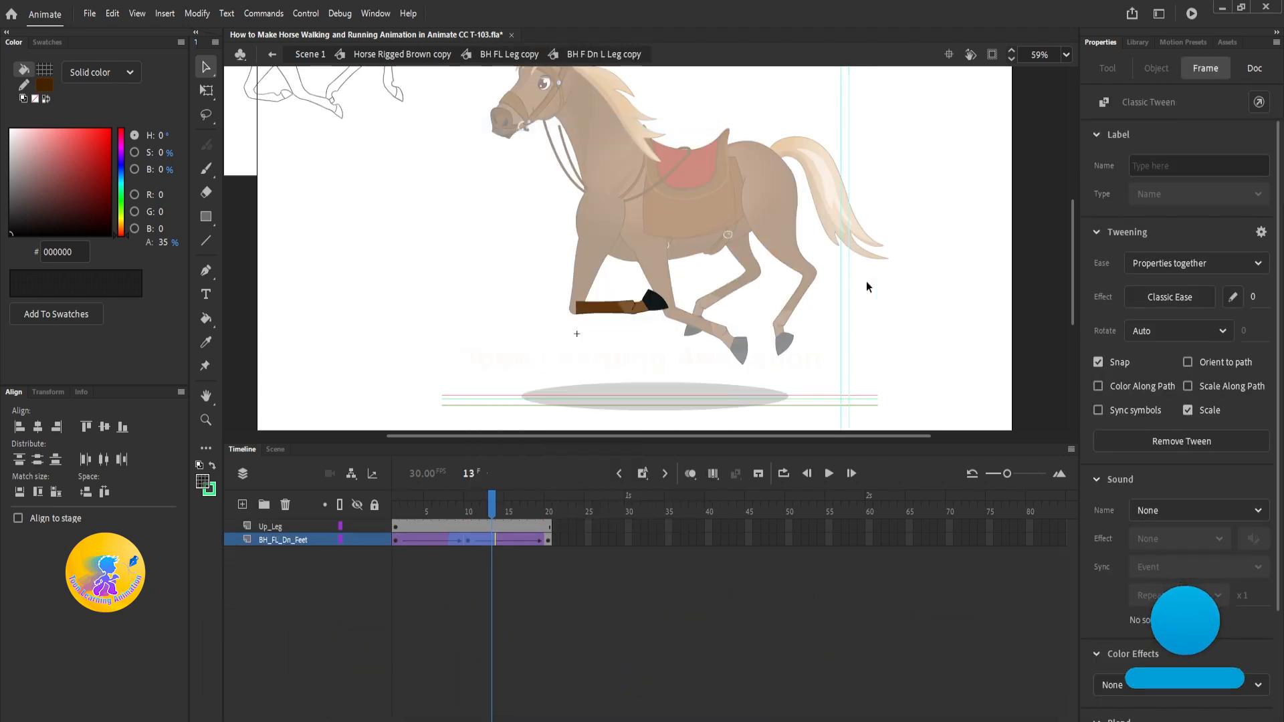
double_click(866, 282)
double_click(866, 282)
scroll(724, 351, "down", 2)
Scrub through the horse animation and insert keyframes on all layers at frames 5 and 15
left_click_drag(414, 512, 510, 513)
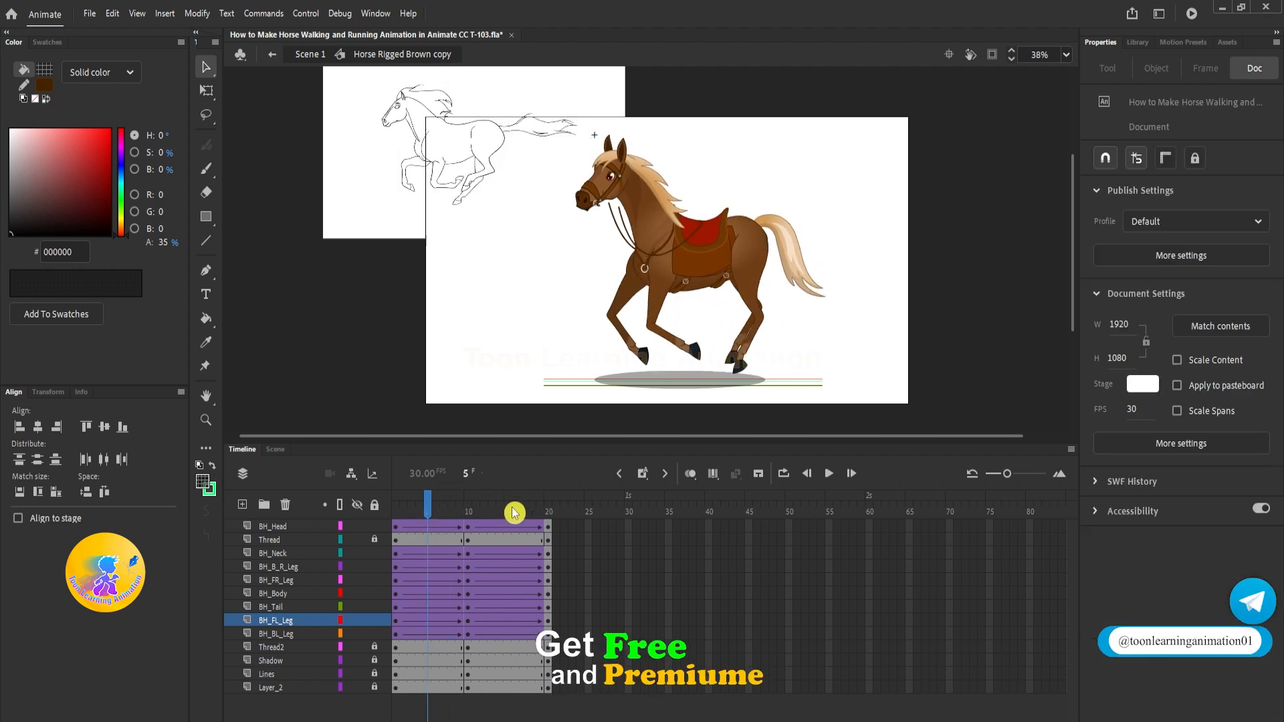
left_click(432, 519)
key("F6")
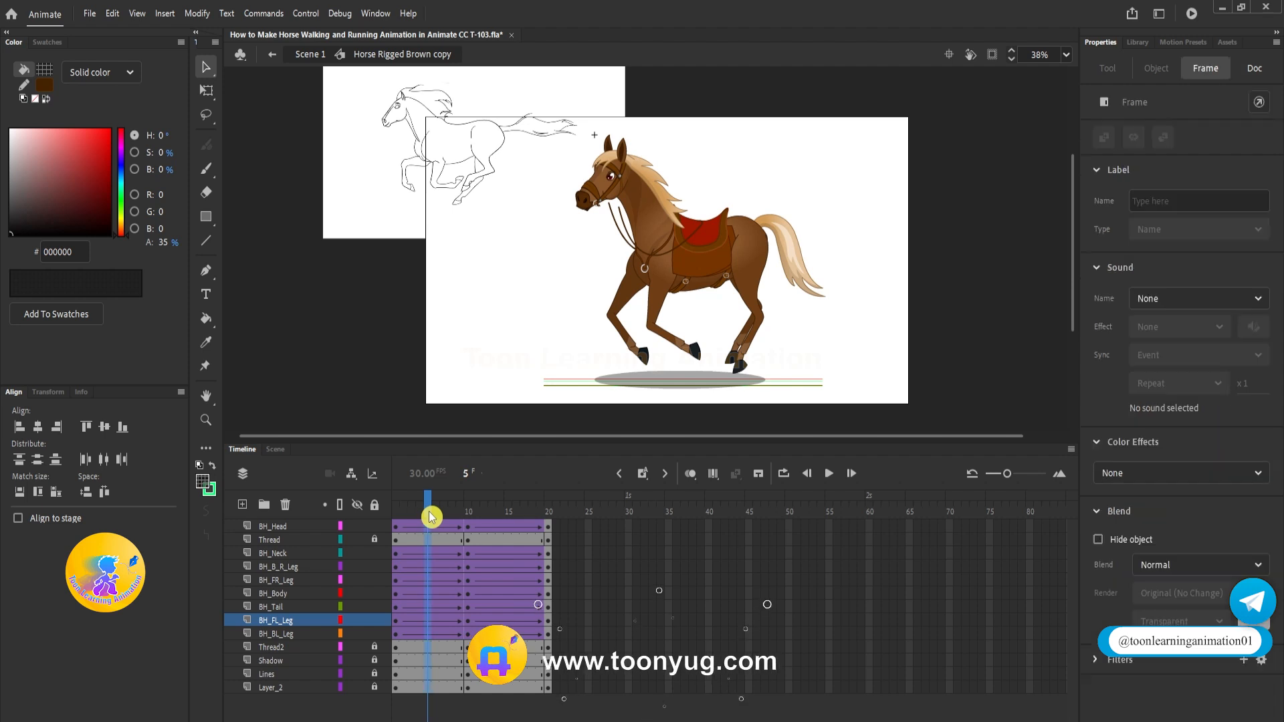
left_click(508, 516)
left_click(430, 524)
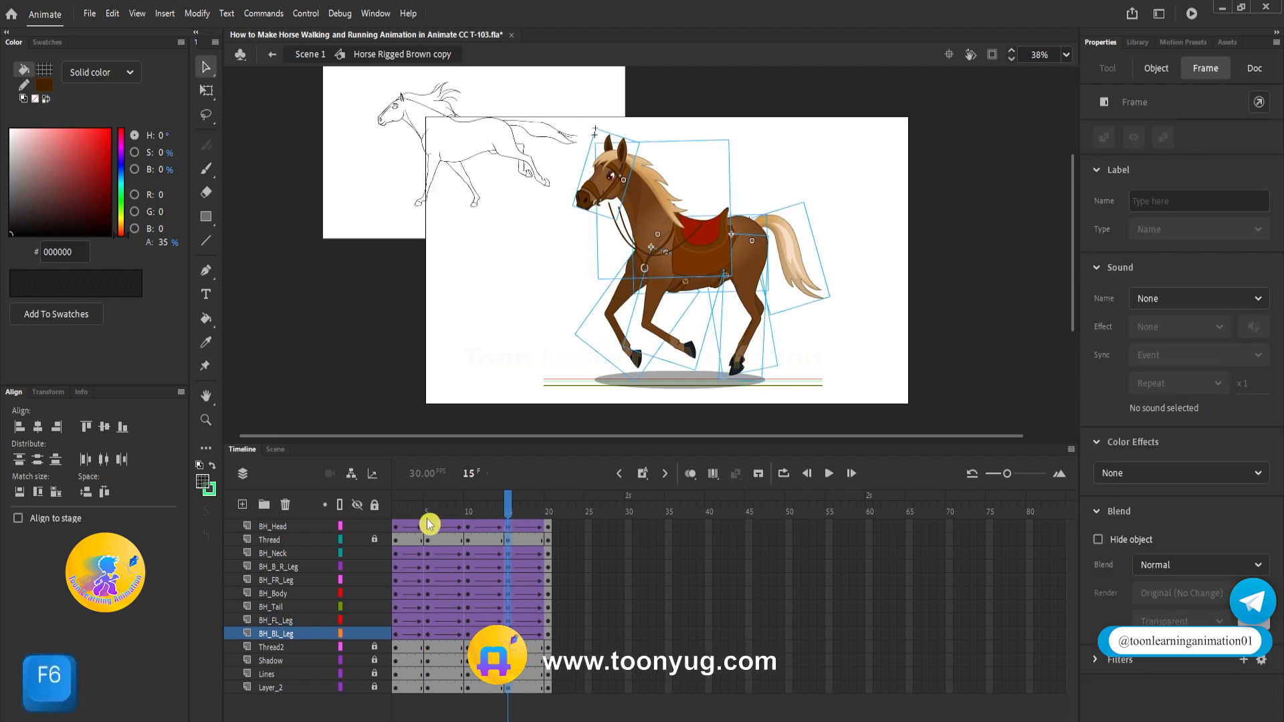
Rotate the front right leg slightly backward at frame 5 to match the reference sketch
left_click(507, 211)
key("q")
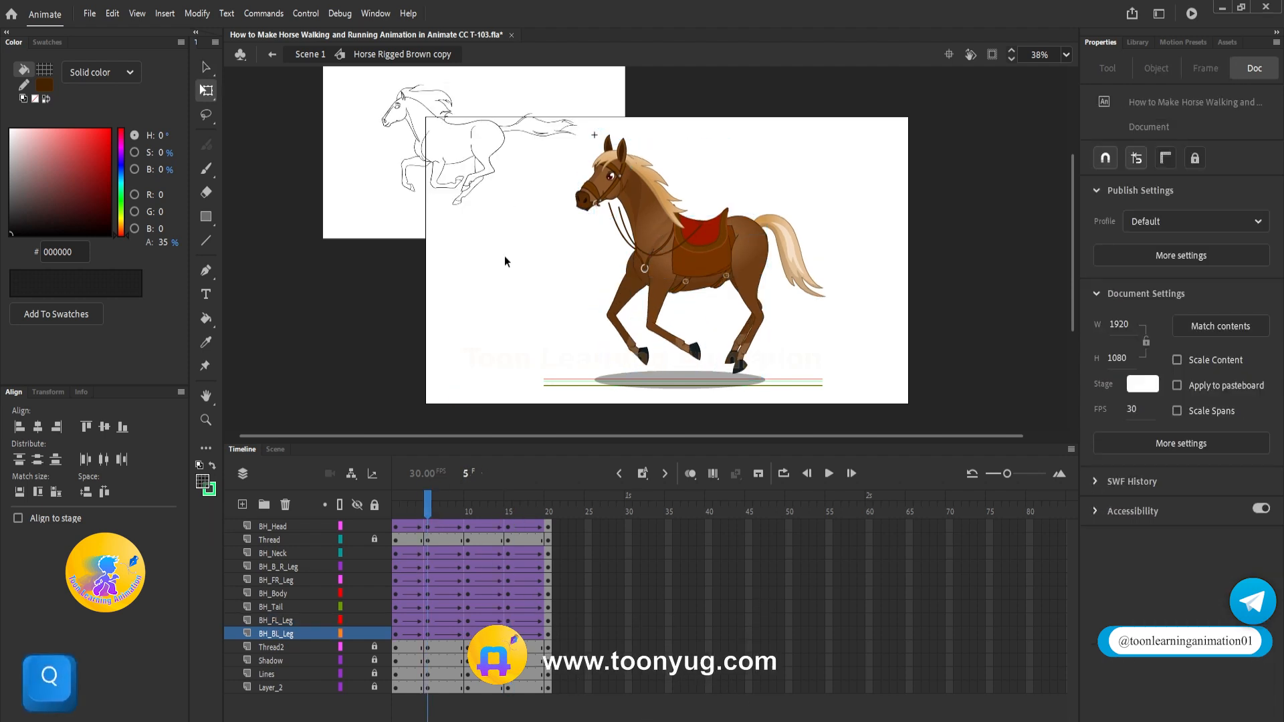
scroll(438, 186, "up", 1, "ctrl")
left_click_drag(438, 186, 431, 159)
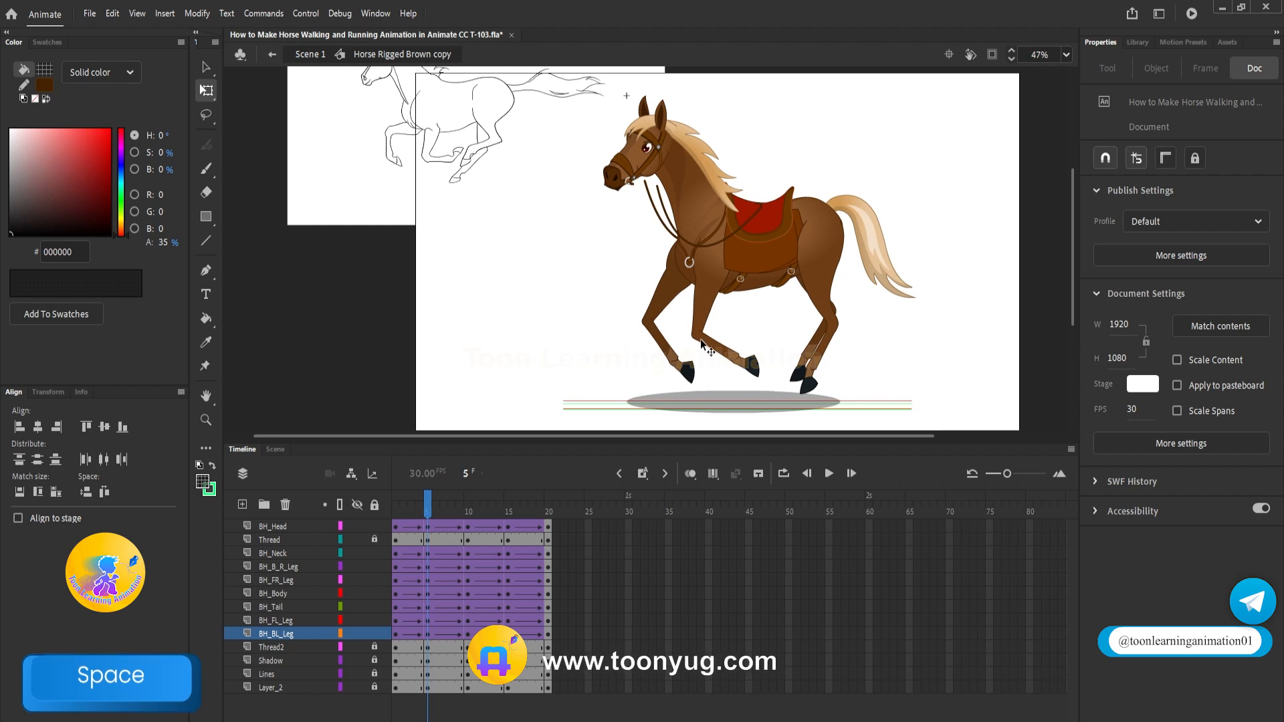
left_click(745, 366)
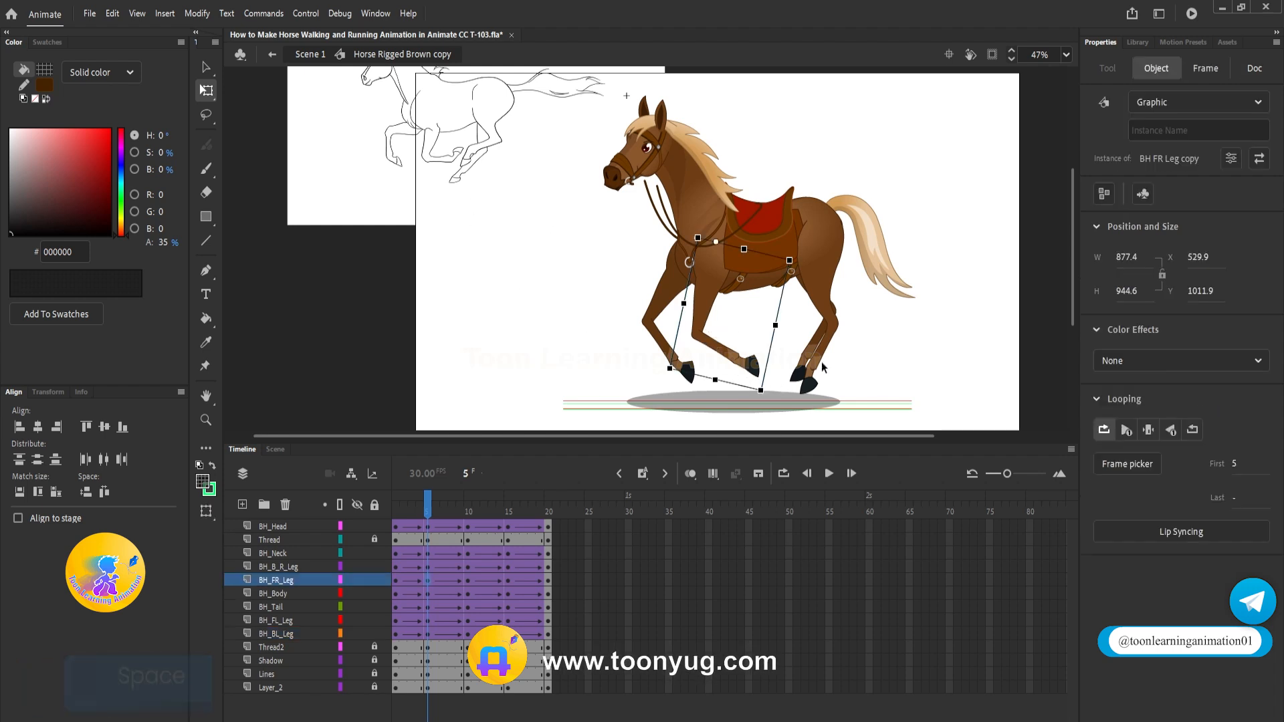
left_click_drag(771, 398, 784, 396)
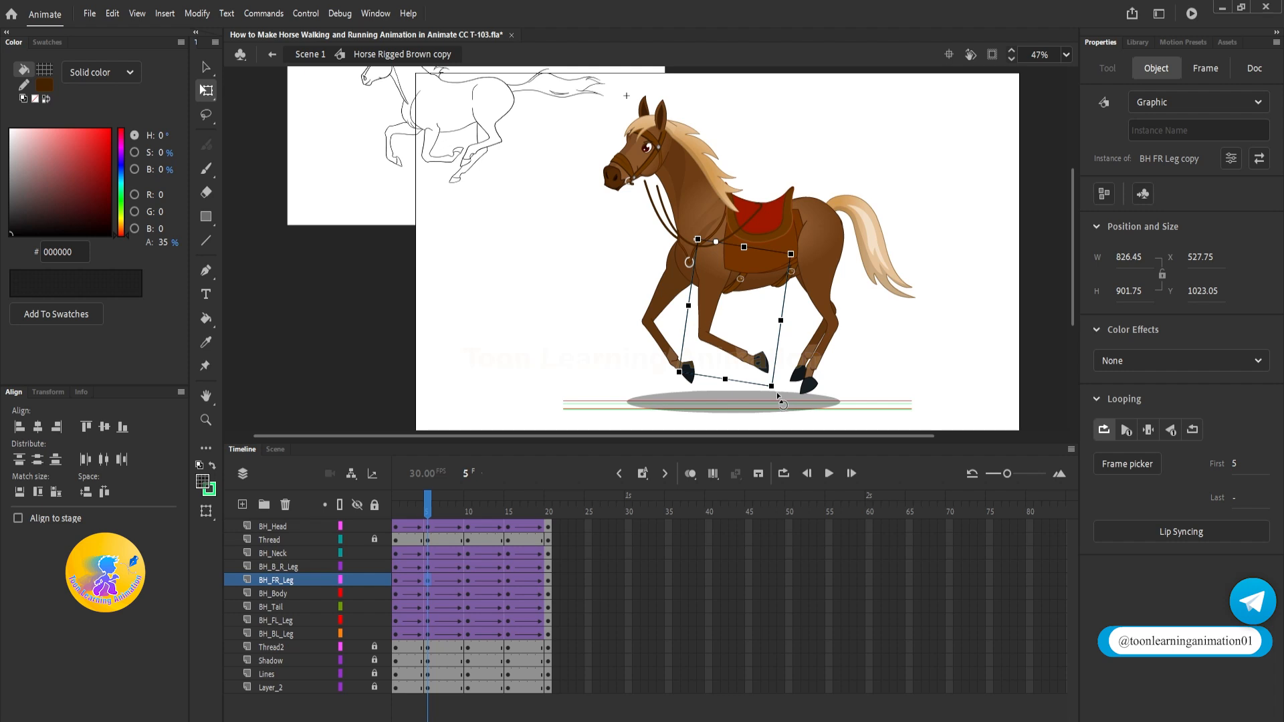
Keyframe the front right lower leg and its hoof at frame 5, folding the lower leg up to horizontal and rotating the hoof upward
double_click(762, 364)
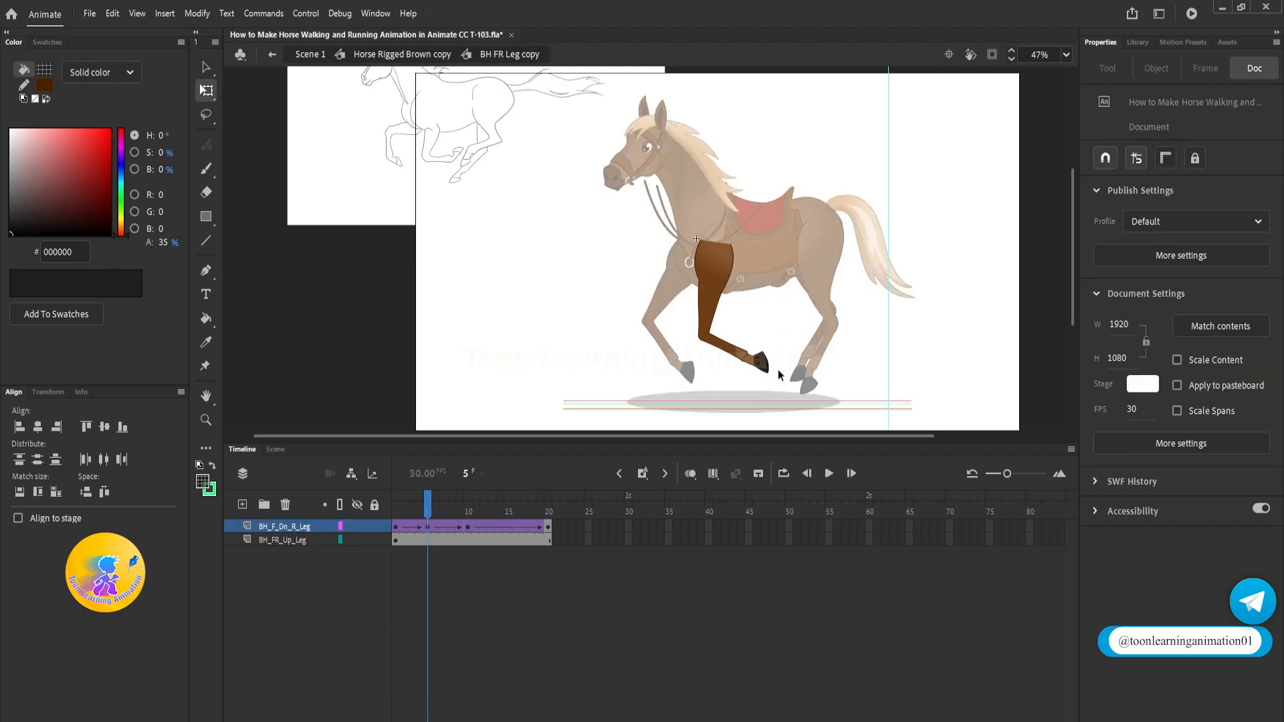
key("F6")
left_click_drag(780, 353, 783, 329)
double_click(768, 332)
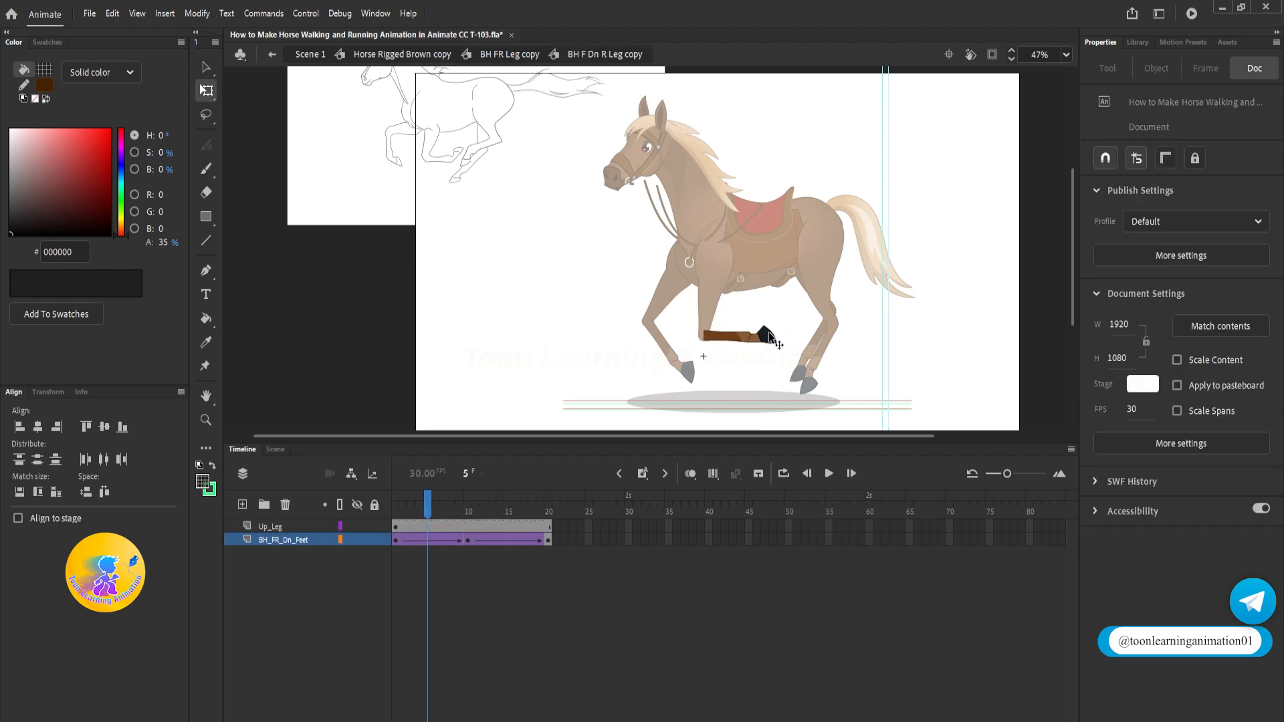
key("F6")
left_click_drag(778, 343, 781, 319)
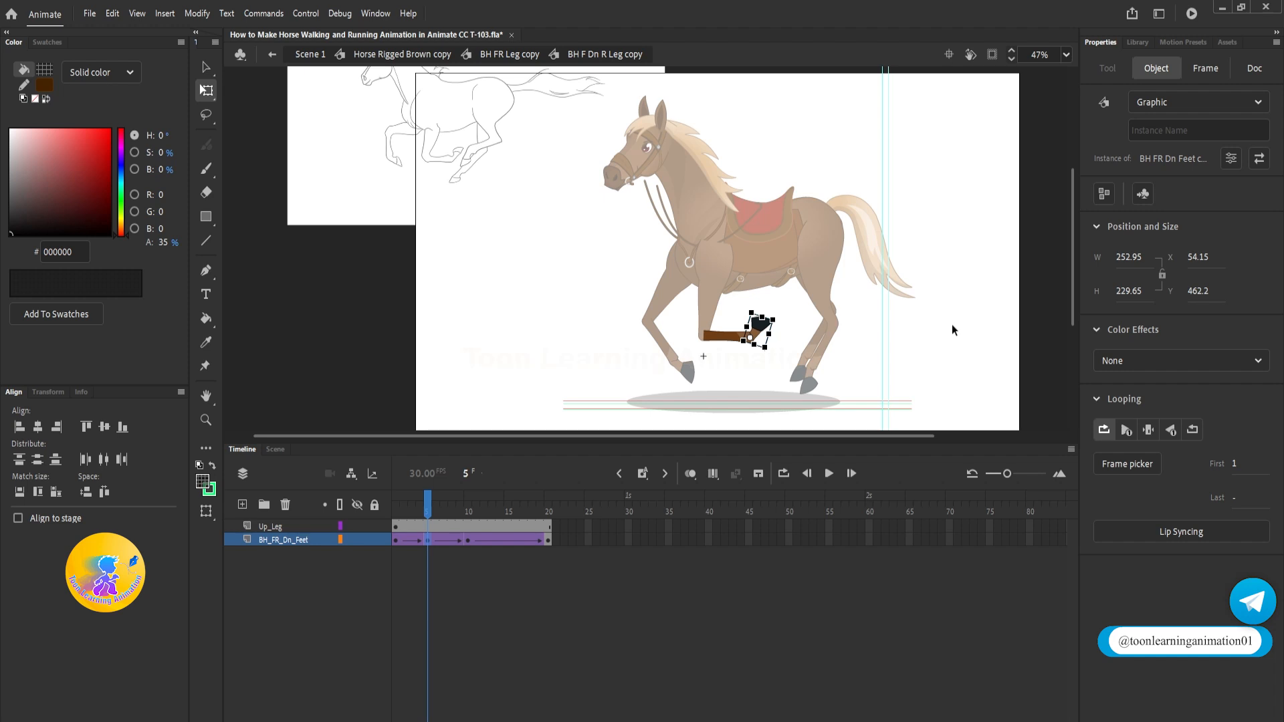
Add keyframes at frame 15 for the front right hoof and lower leg, and return to the whole horse at frame 5
left_click(508, 542)
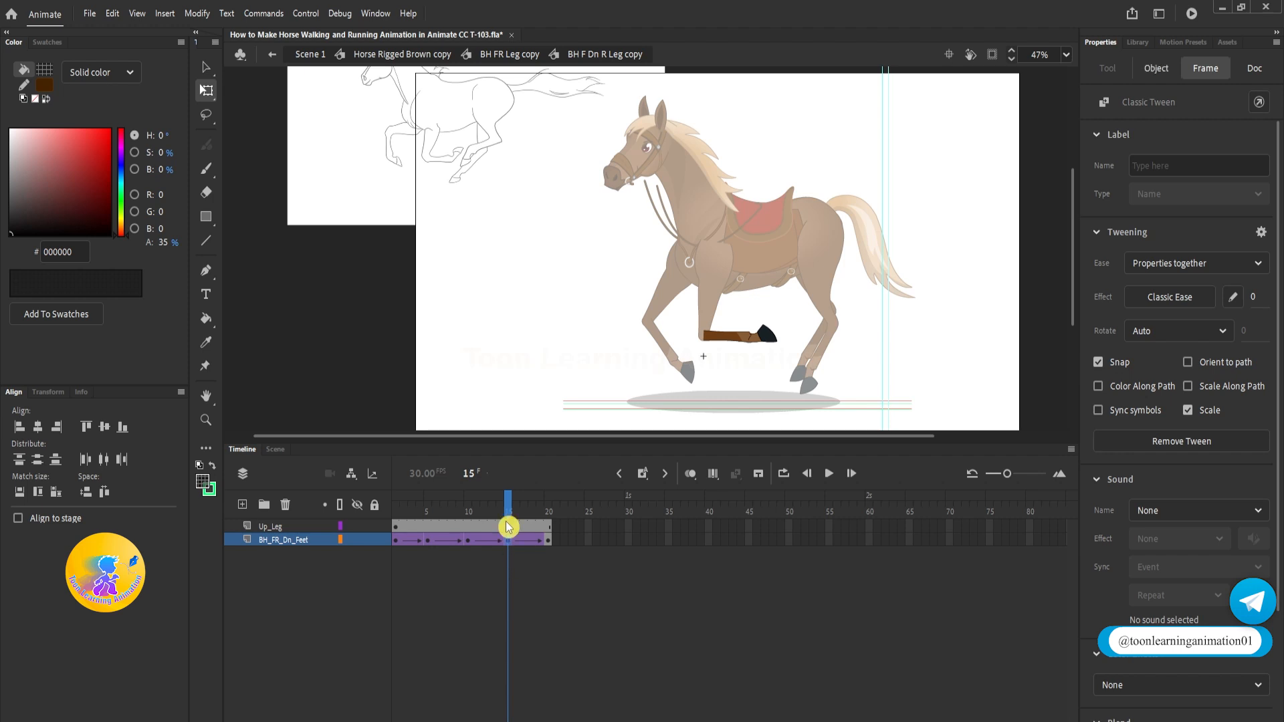
key("F6")
double_click(481, 347)
left_click(510, 531)
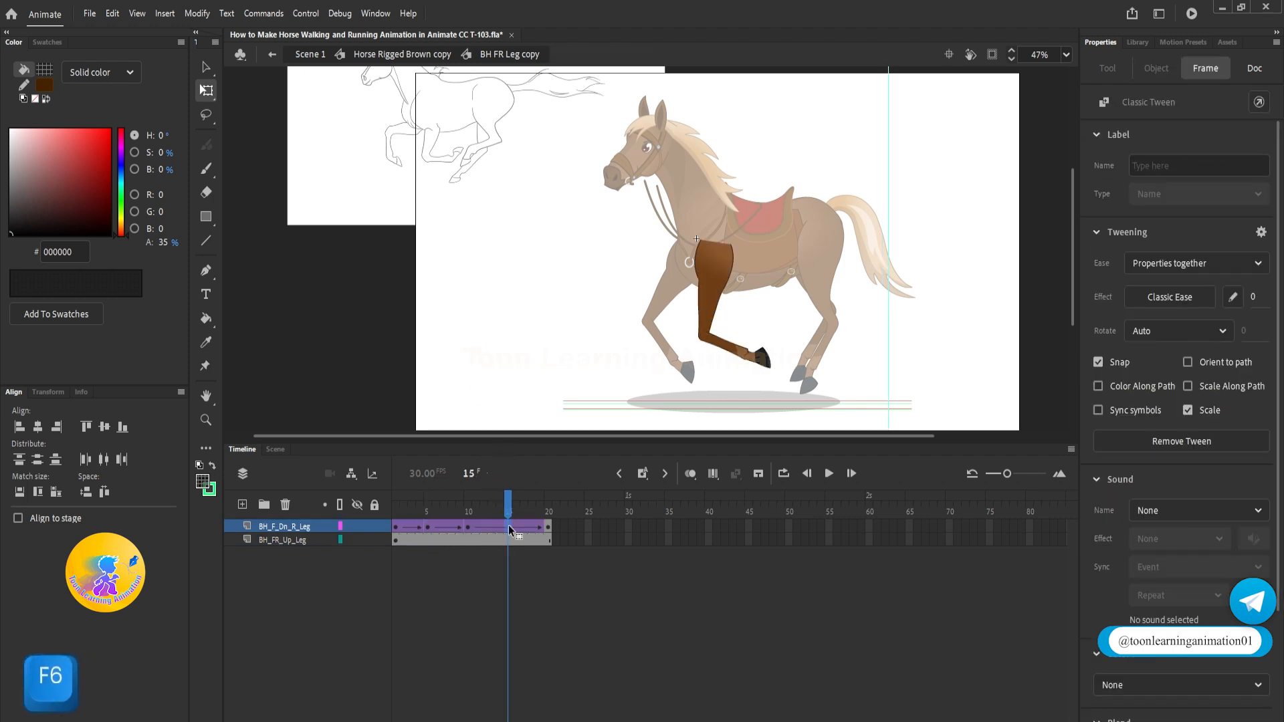
double_click(536, 299)
left_click(583, 484)
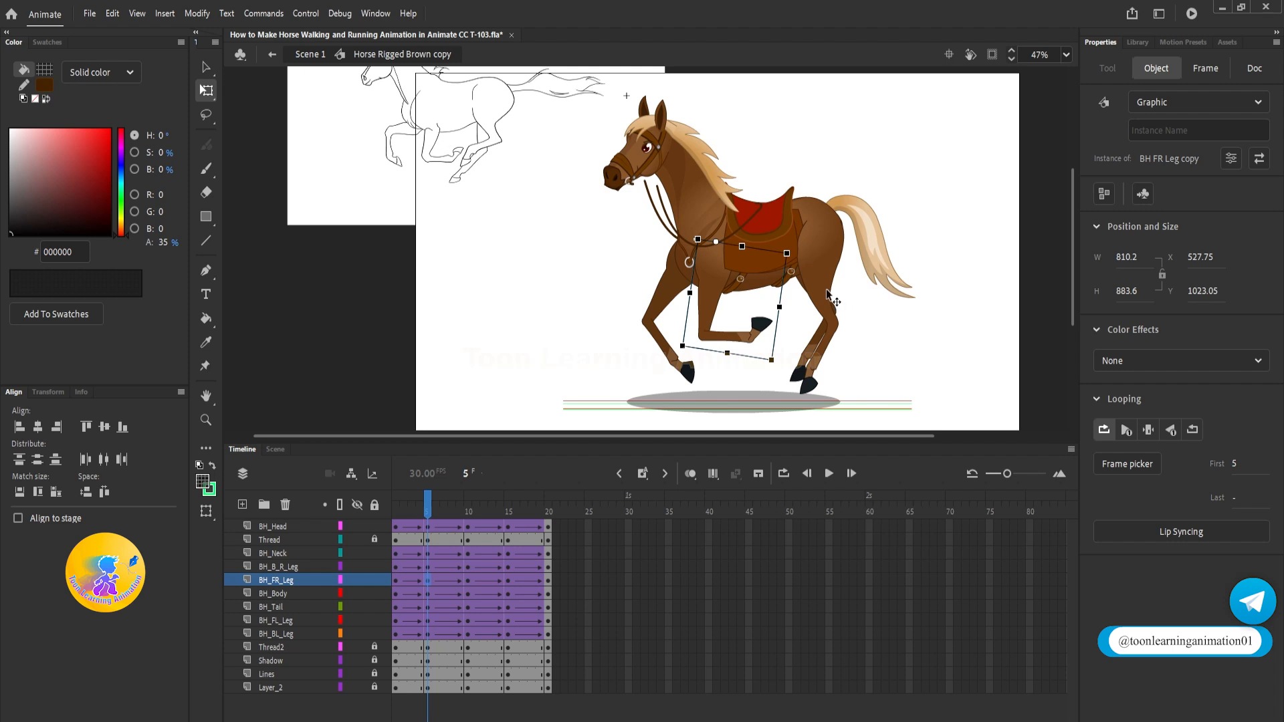
Rotate the back right leg slightly backward at frame 5
left_click(833, 321)
left_click_drag(862, 409, 863, 404)
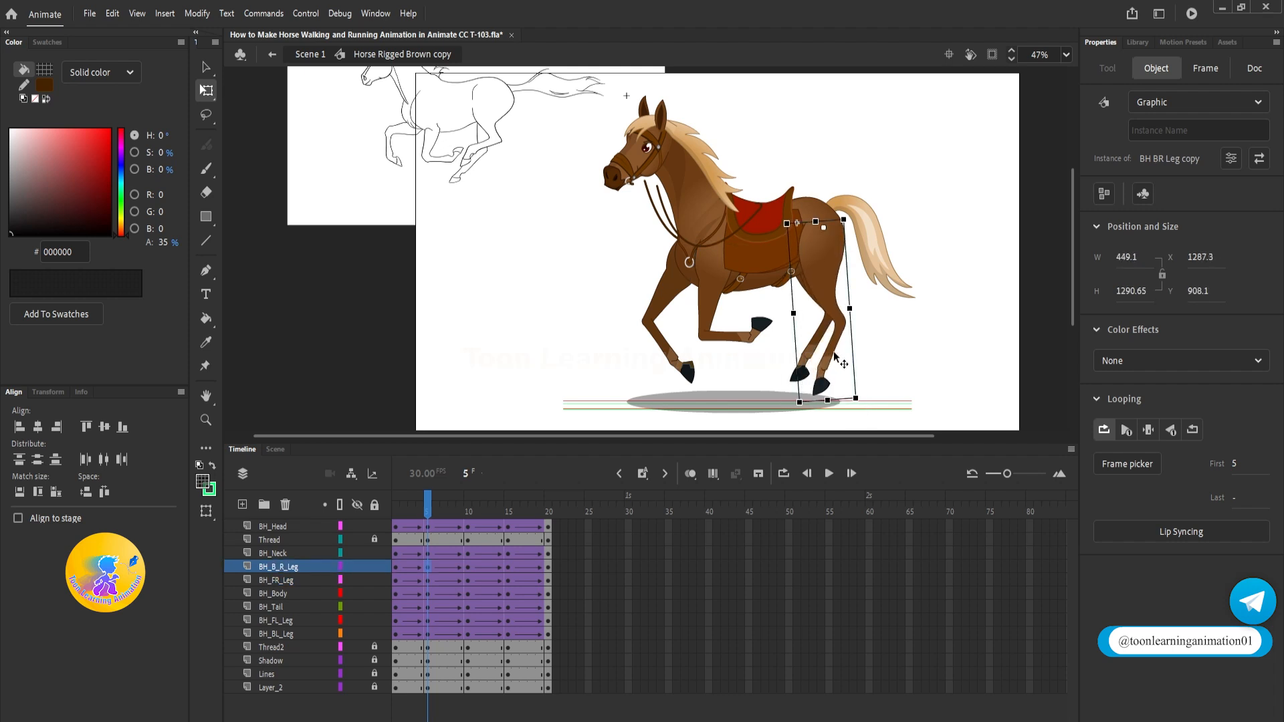
Keyframe the back right lower leg at frames 5 and 15, and rotate it forward to nearly horizontal at frame 5
double_click(833, 351)
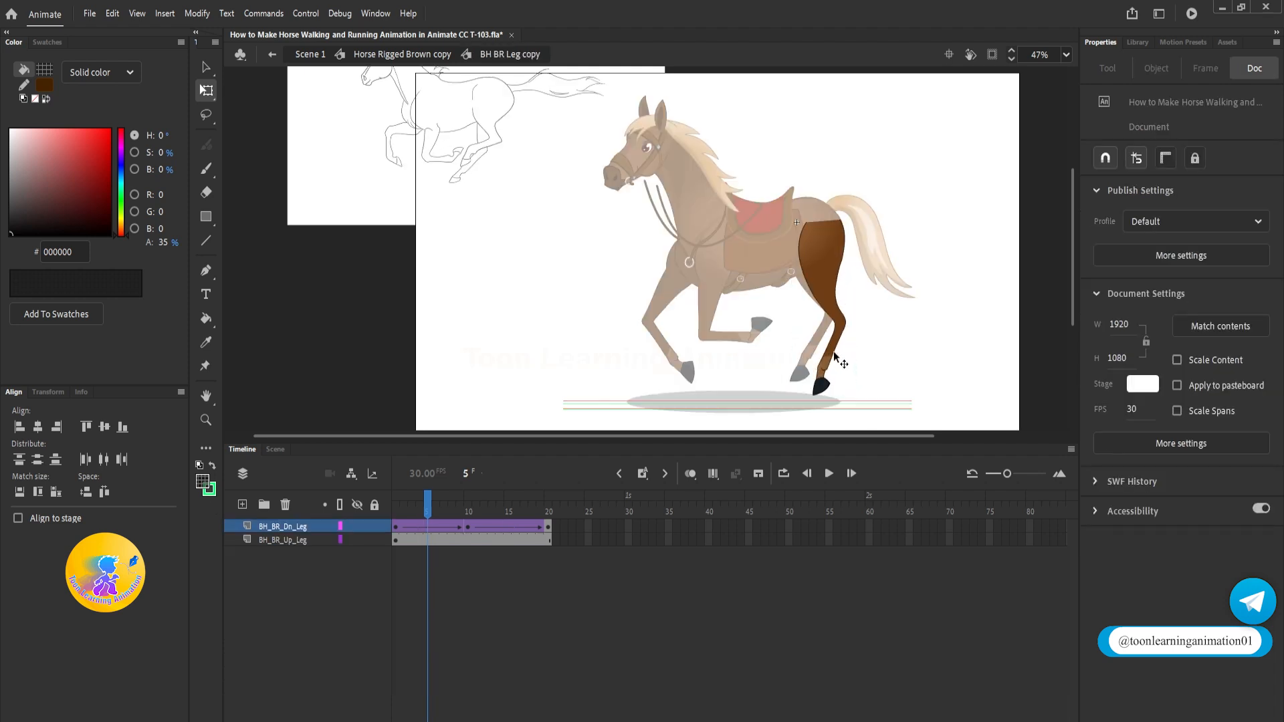
left_click(507, 527)
key("F6")
left_click(429, 511)
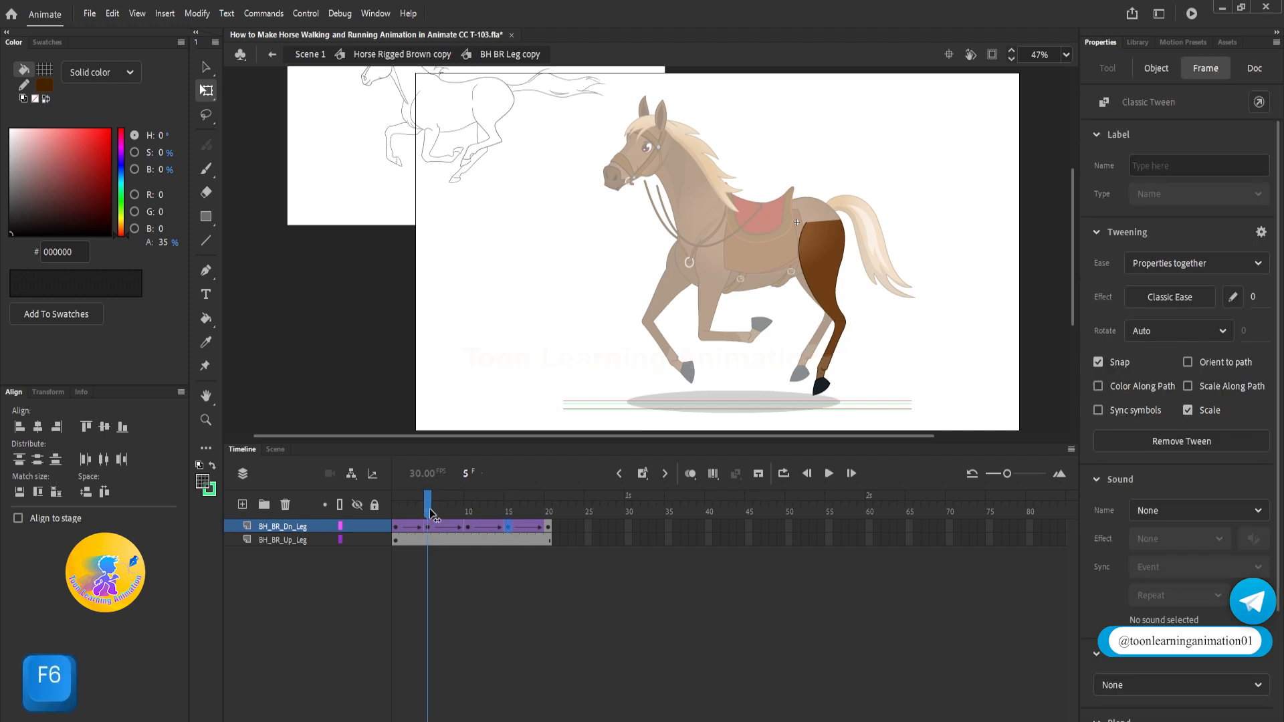
left_click(820, 367)
left_click_drag(841, 402, 770, 383)
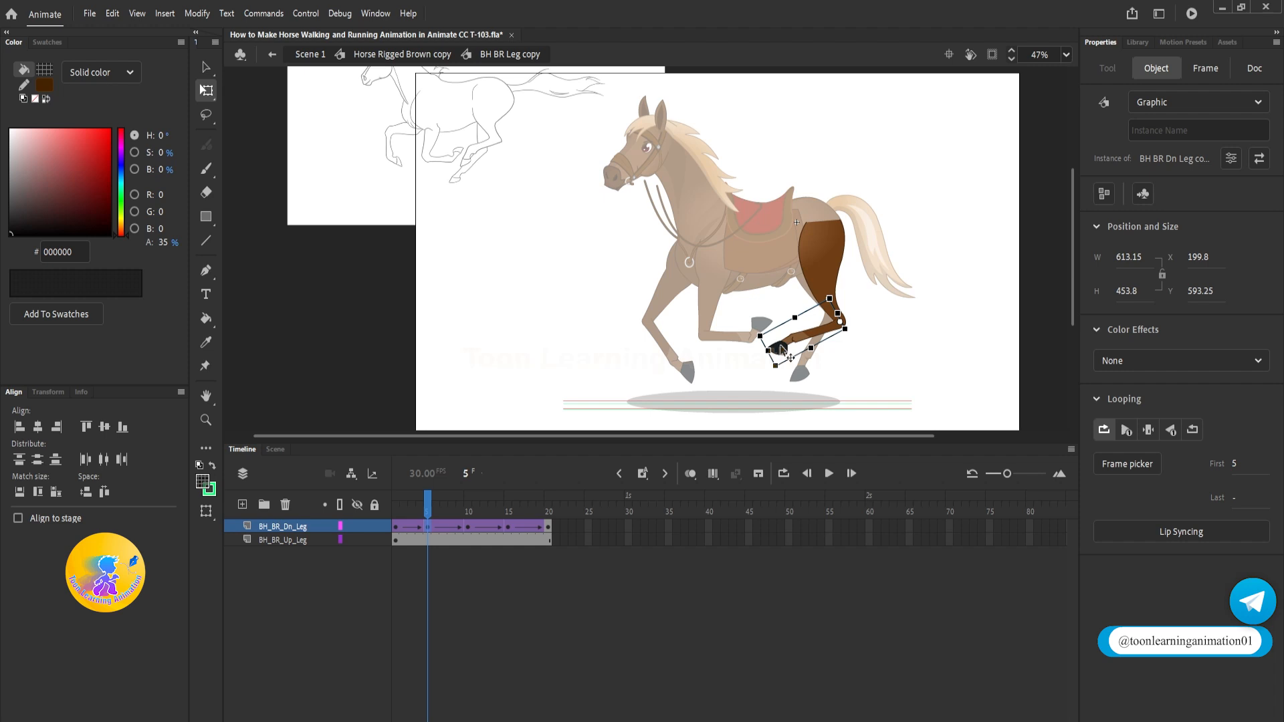
Keyframe the back right hoof at frames 5 and 15, rotate it downward at frame 5, and return to the whole horse
double_click(781, 349)
left_click(508, 540)
key("F6")
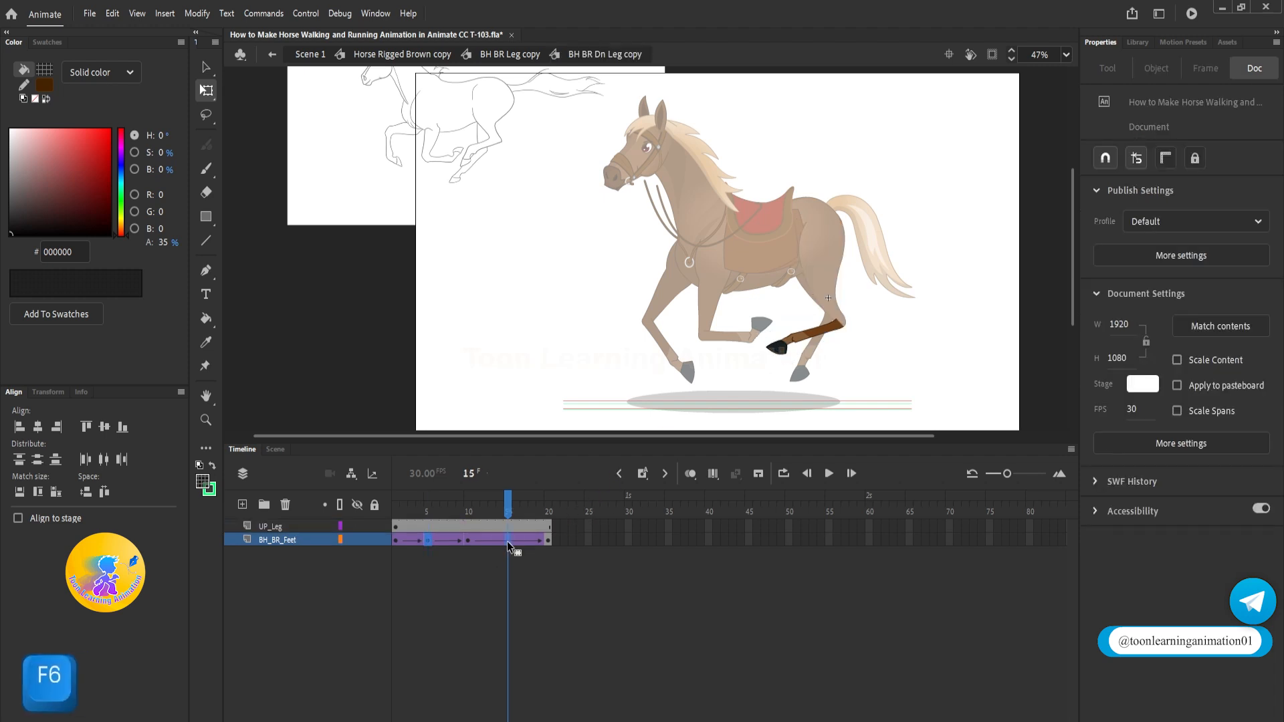
left_click(431, 510)
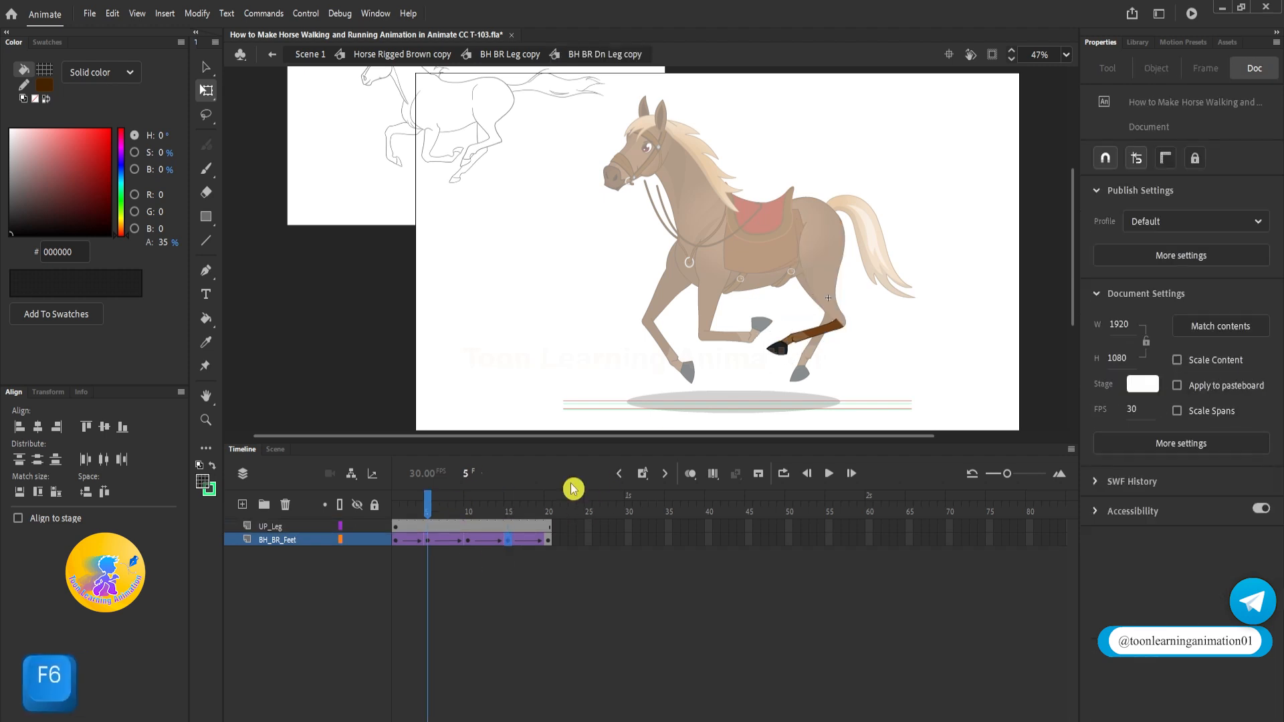
left_click(774, 352)
left_click_drag(766, 359, 777, 372)
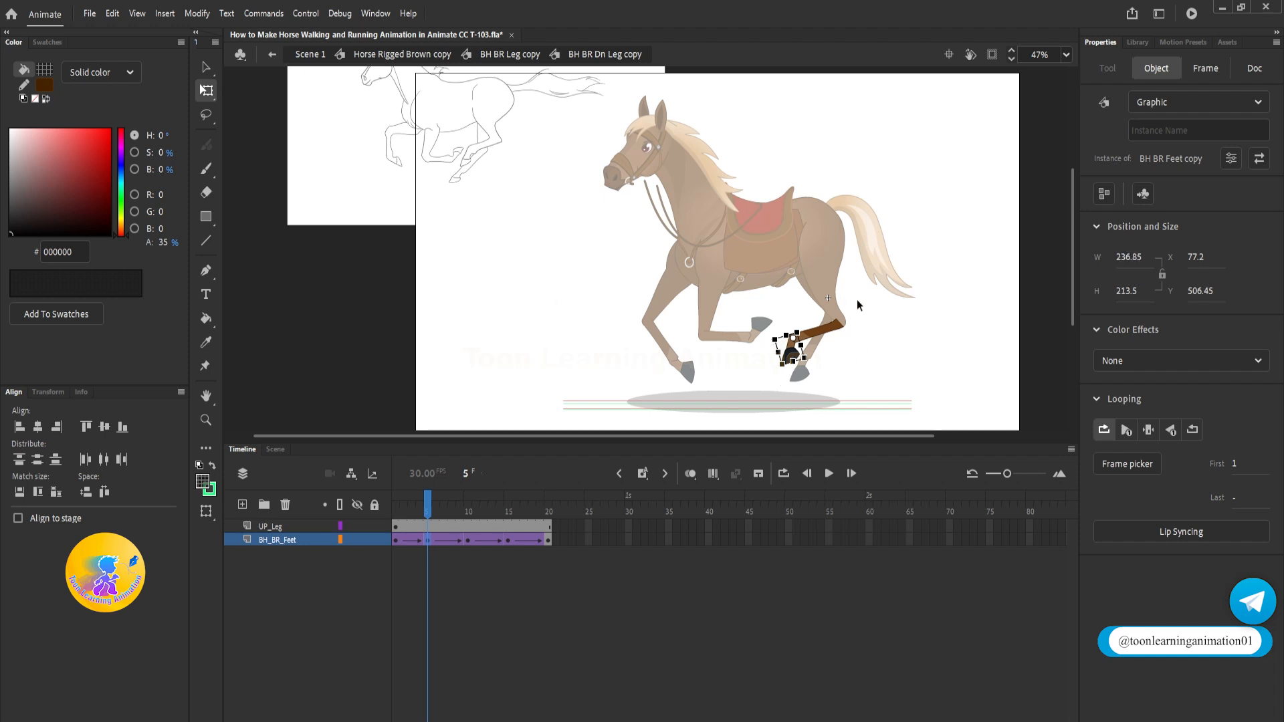
double_click(916, 329)
double_click(916, 329)
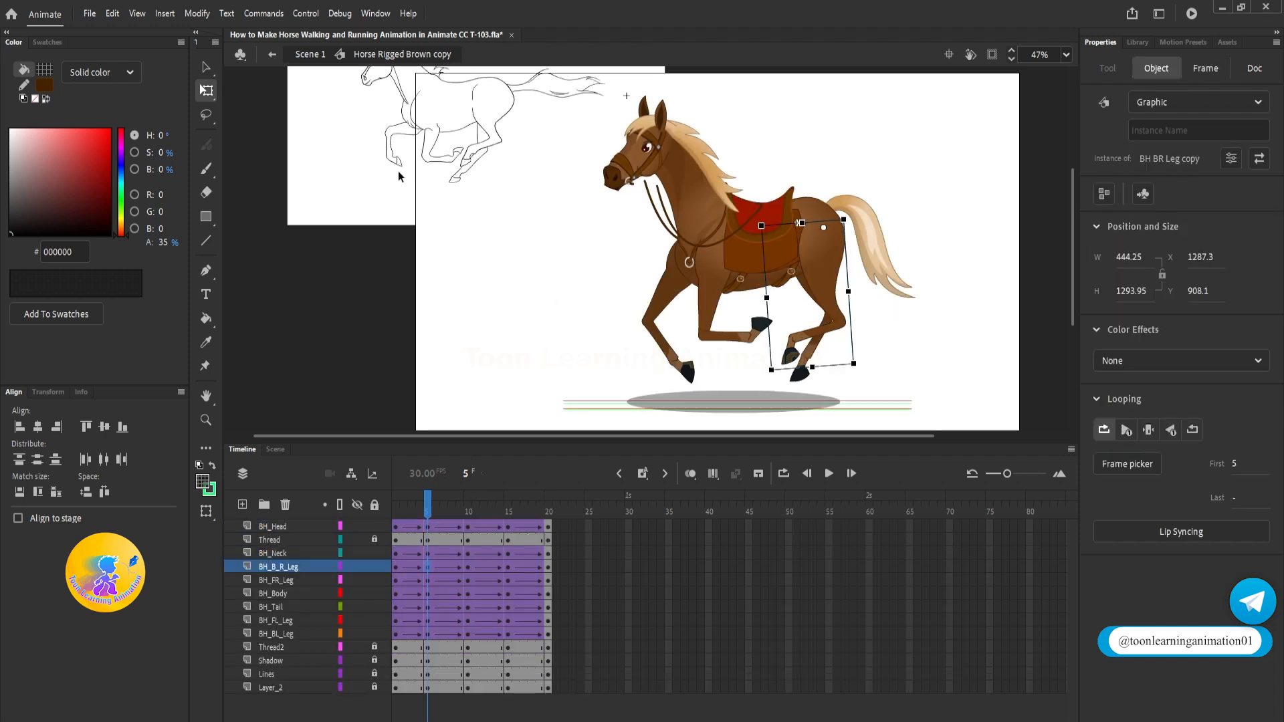
Rotate the whole back left leg forward under the belly at frame 5 to follow the reference sketch
double_click(812, 355)
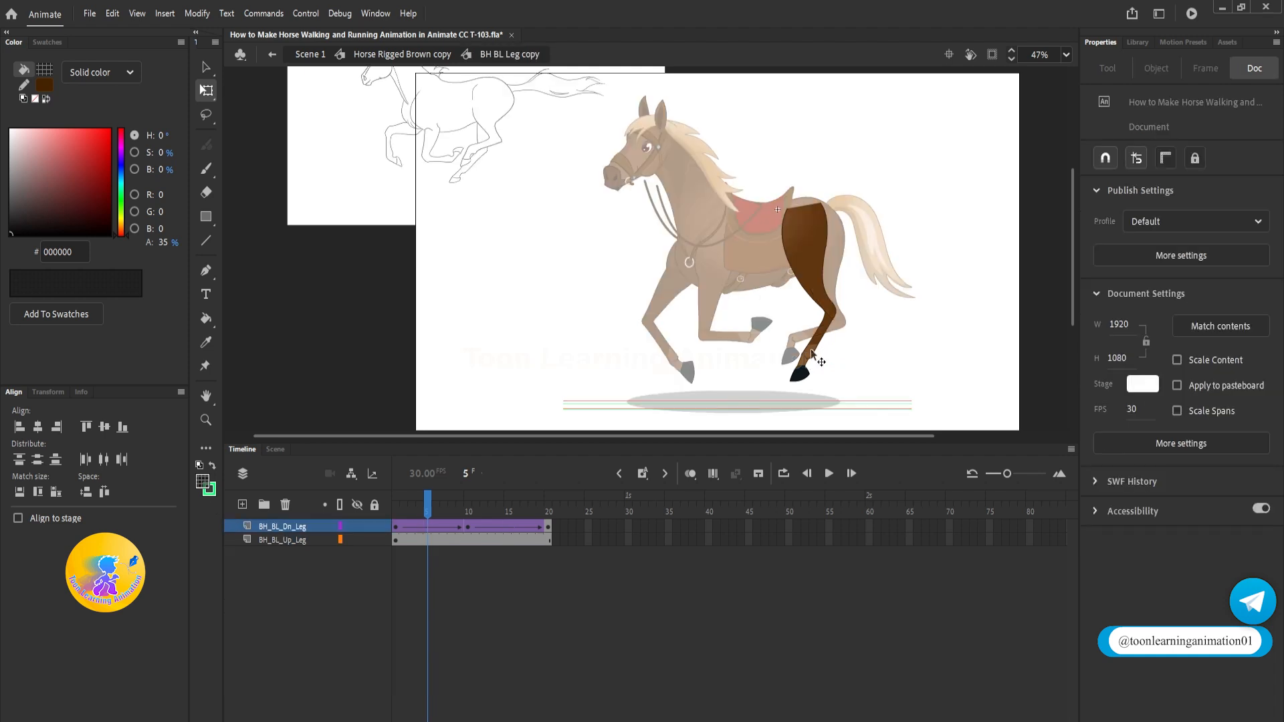
double_click(935, 357)
left_click_drag(868, 388, 834, 405)
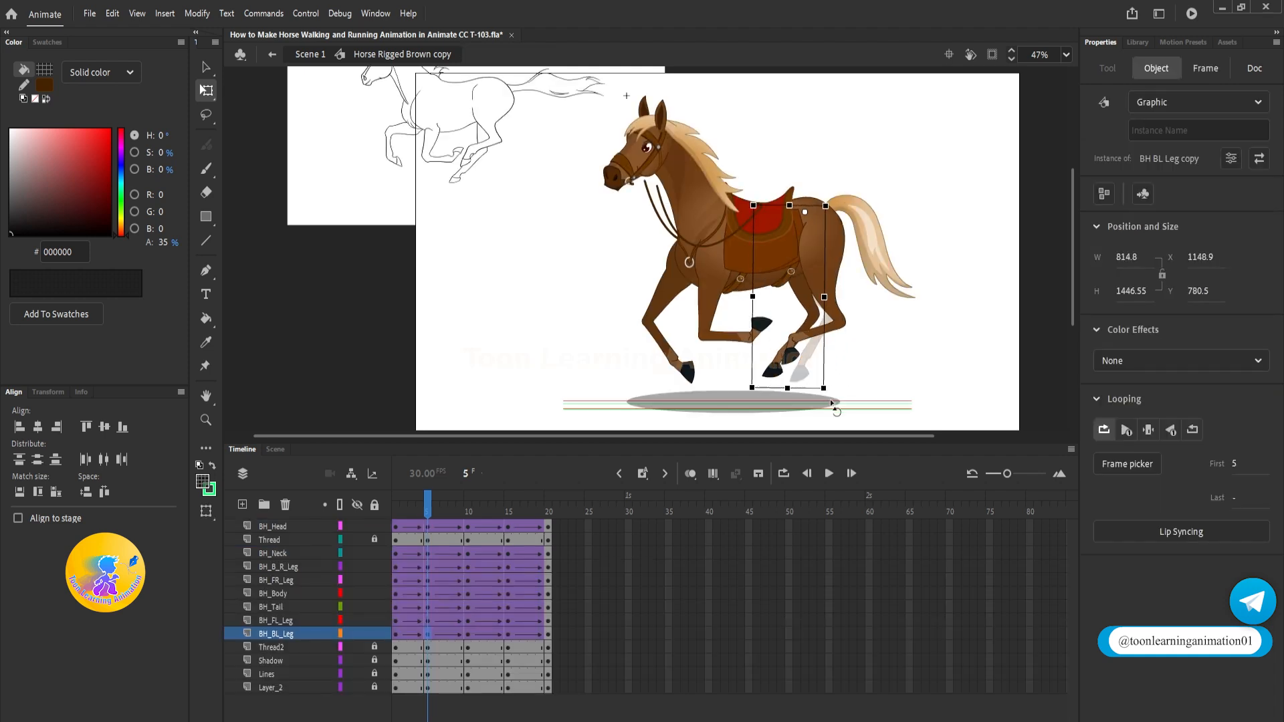
Keyframe the back left lower leg at frames 5 and 15, rotating it slightly backward at frame 5
double_click(776, 368)
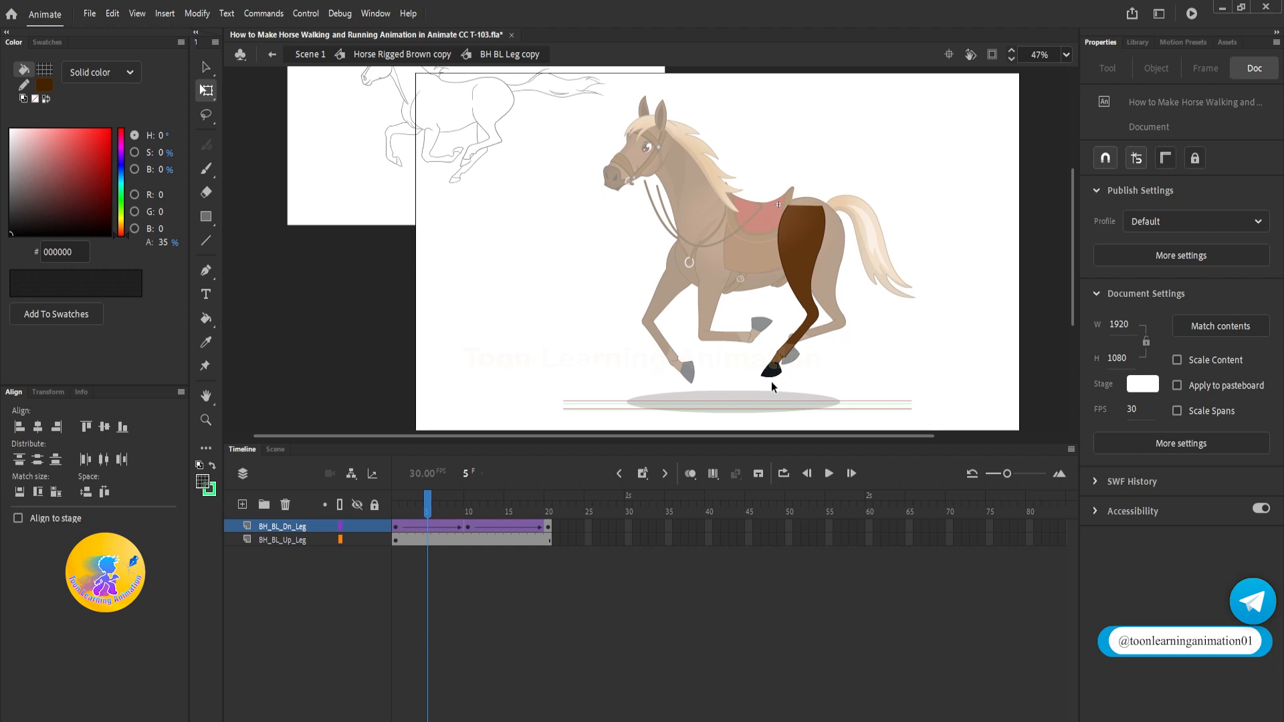
left_click(769, 369)
key("F6")
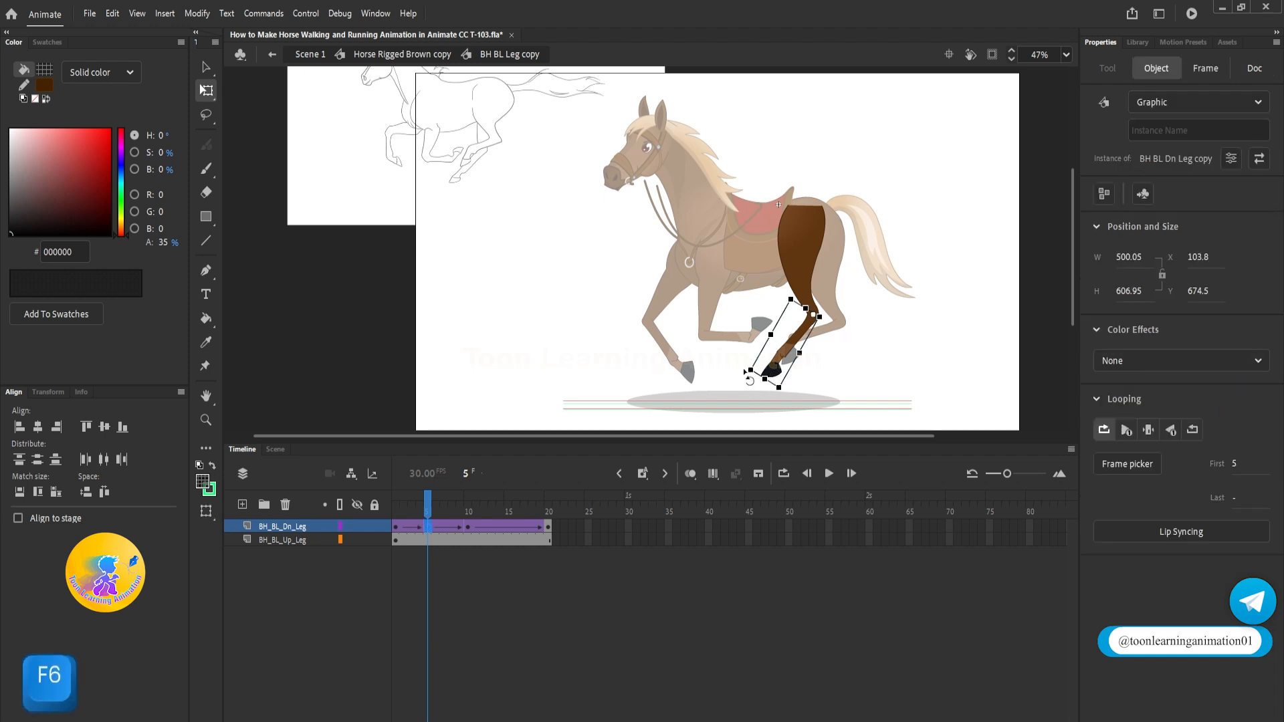
mouse_move(751, 382)
left_mouse_down()
mouse_move(769, 397)
mouse_move(759, 392)
left_mouse_up()
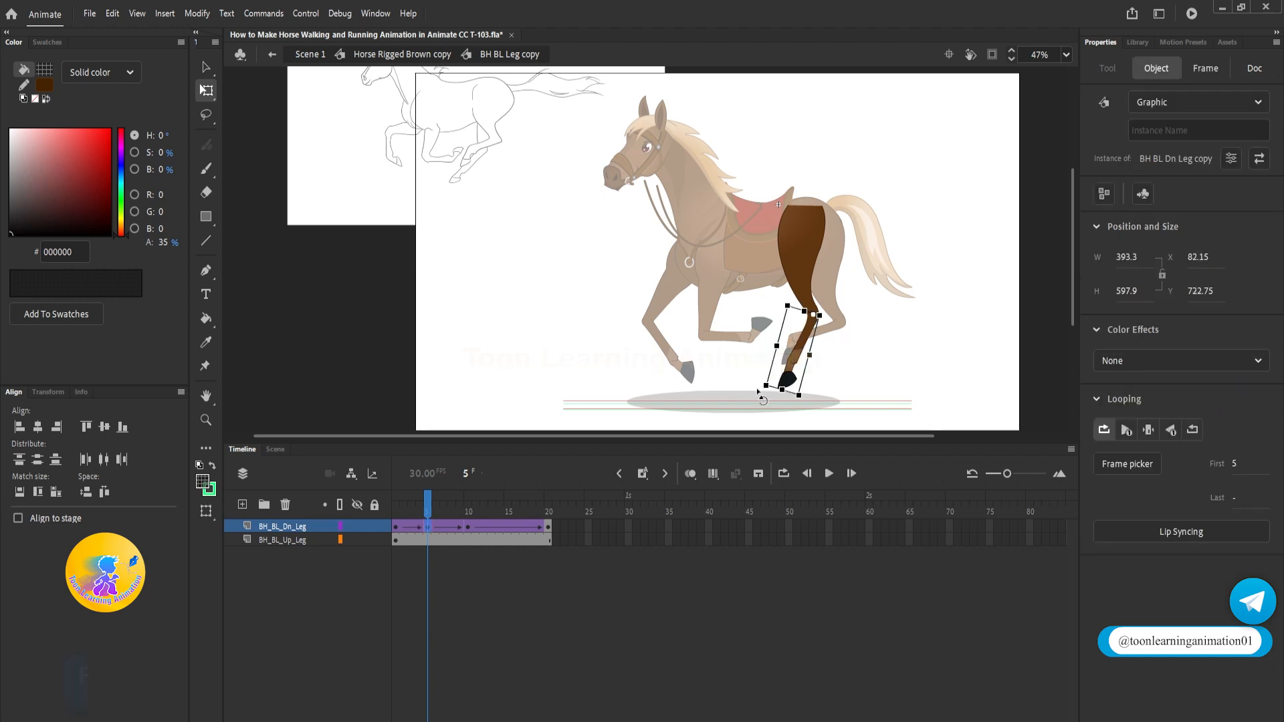
left_click(510, 527)
key("F6")
Add keyframes for the back left hoof at frames 5 and 15, and return to the whole horse
double_click(789, 352)
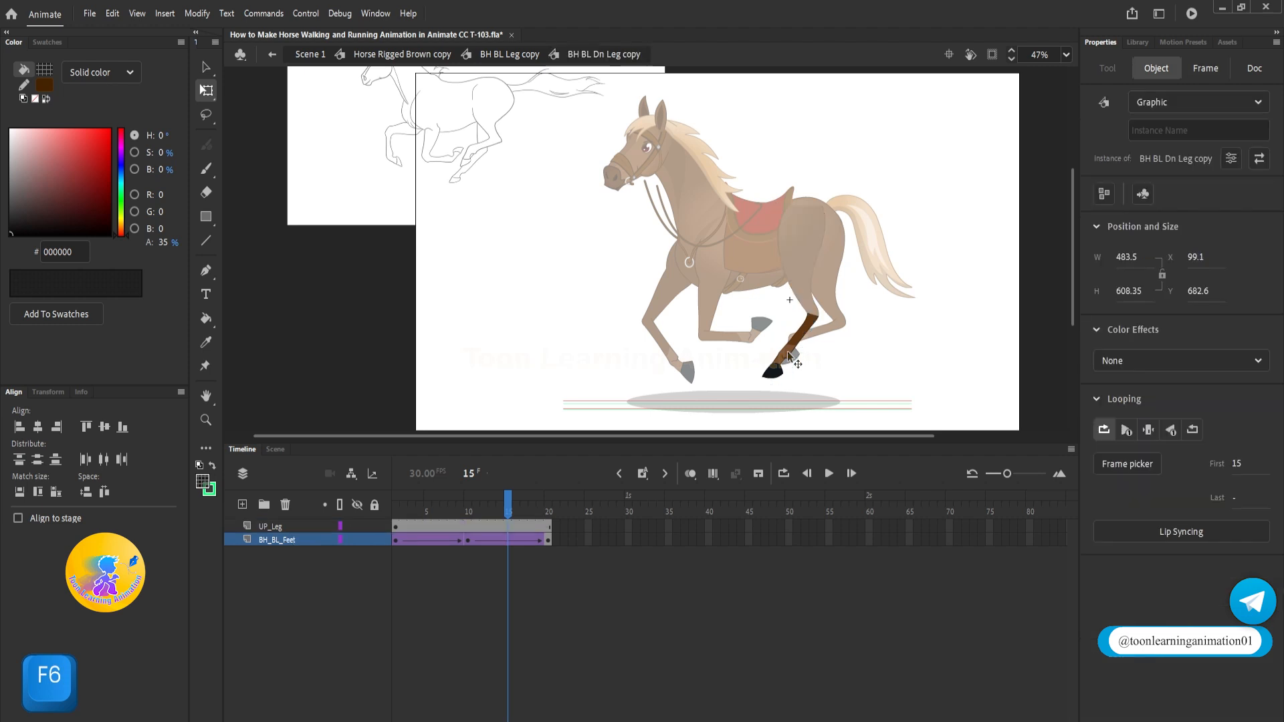
left_click(428, 540)
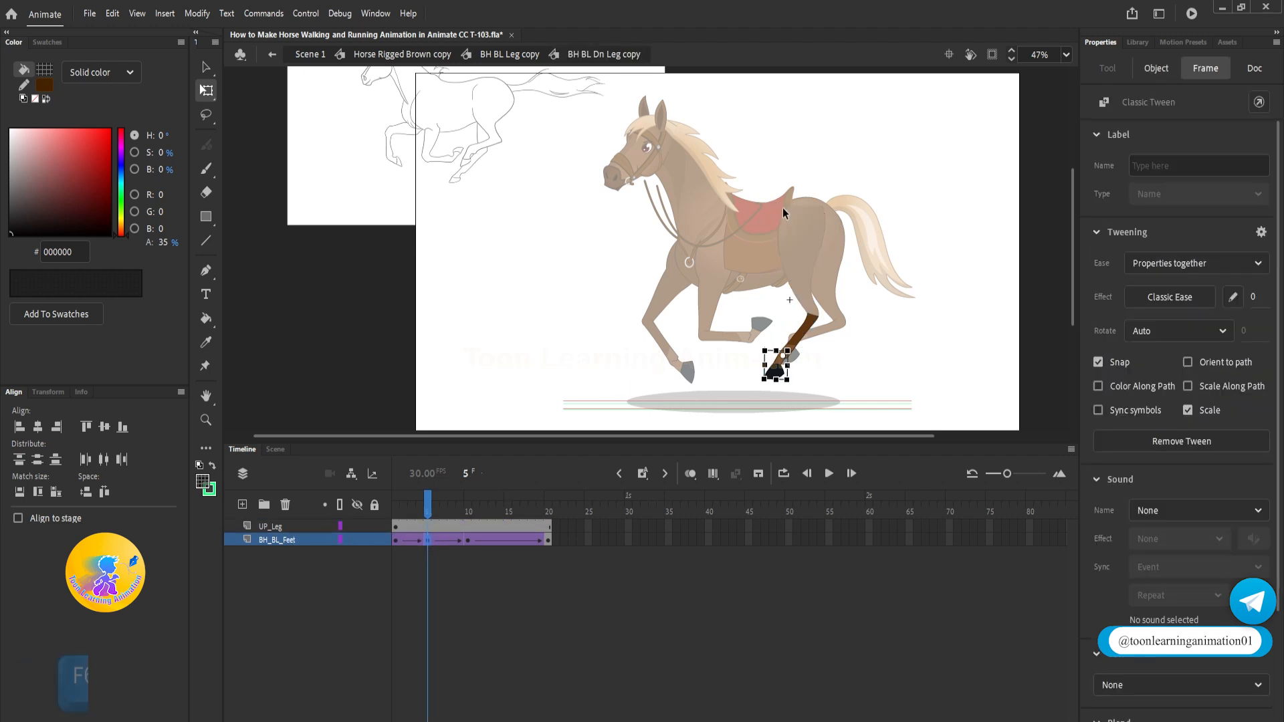
key("F6")
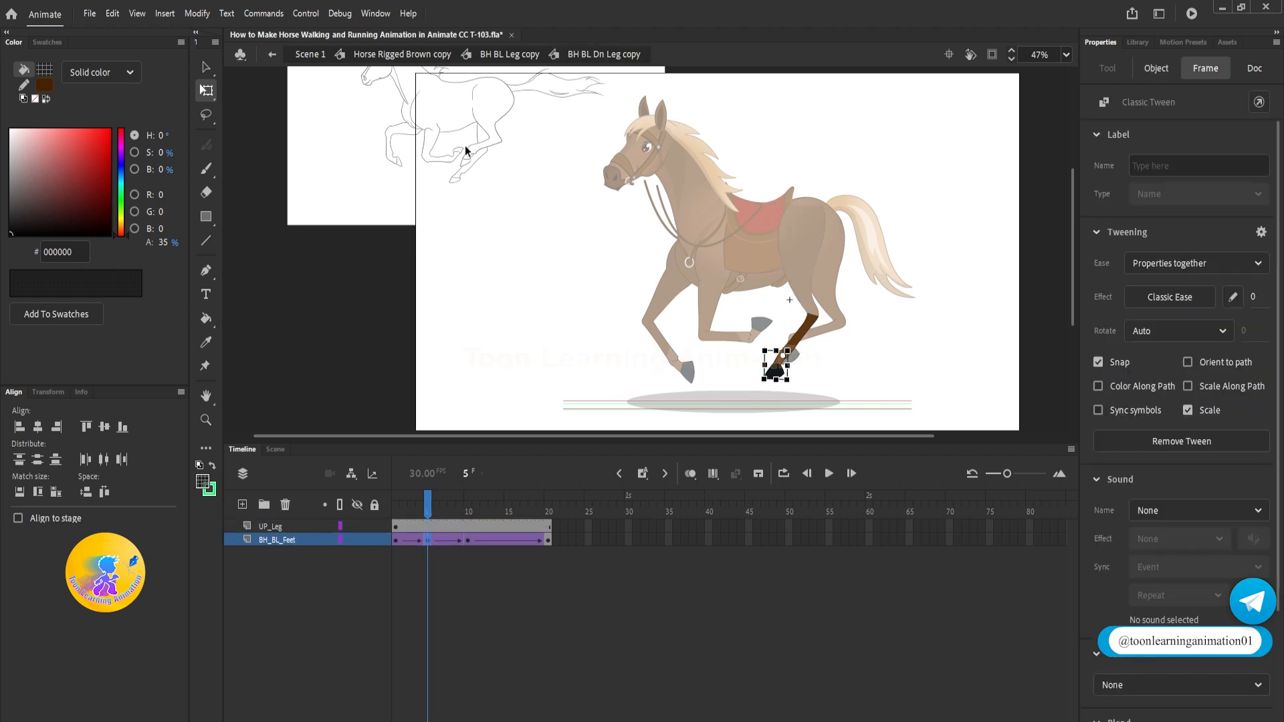
key("F6")
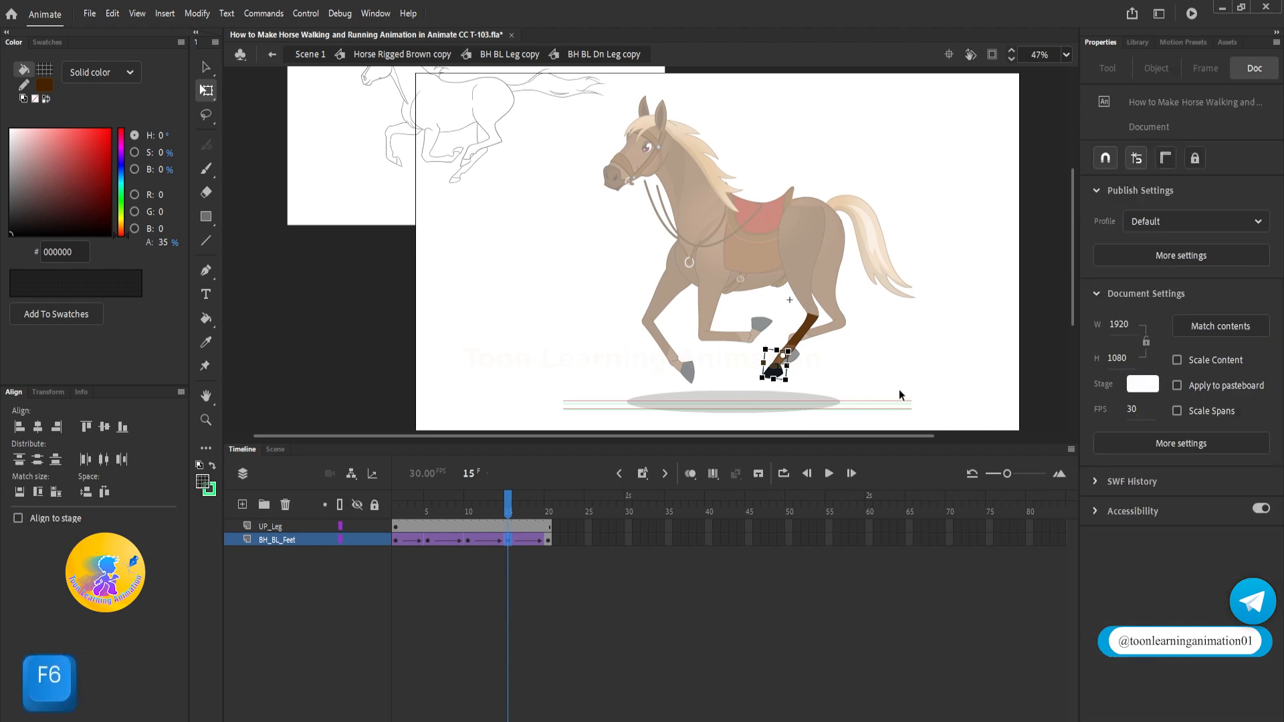
double_click(899, 390)
double_click(909, 367)
Raise the front left leg forward at frame 5 by rotating it, and shift it slightly to realign it with the shoulder
left_click(418, 529)
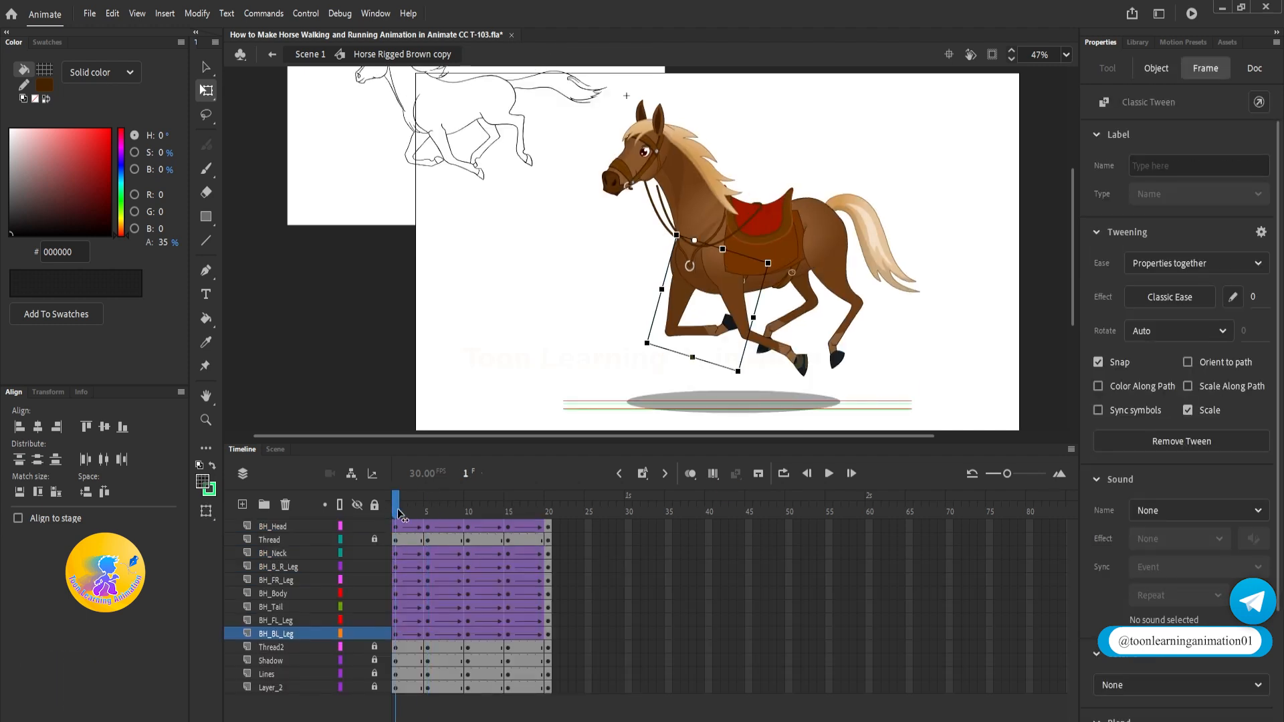
mouse_move(418, 529)
left_mouse_down()
mouse_move(450, 531)
mouse_move(428, 529)
left_mouse_up()
left_click(677, 360)
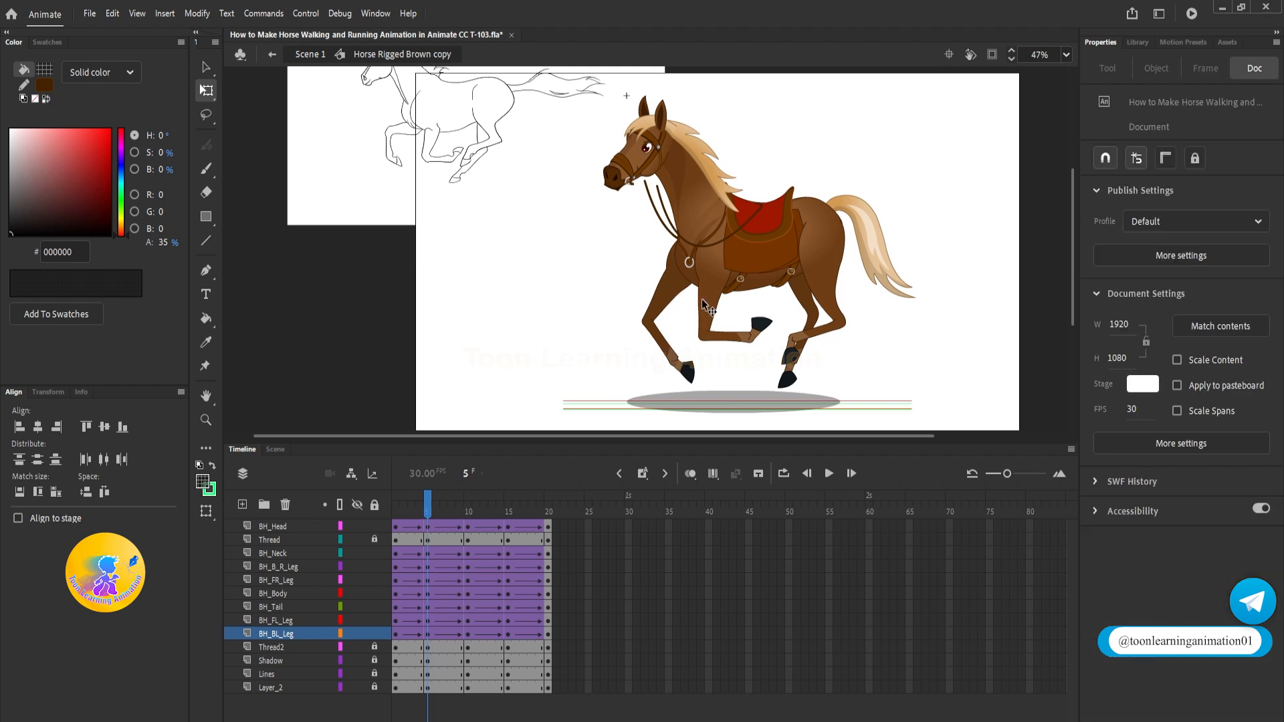
left_click(661, 304)
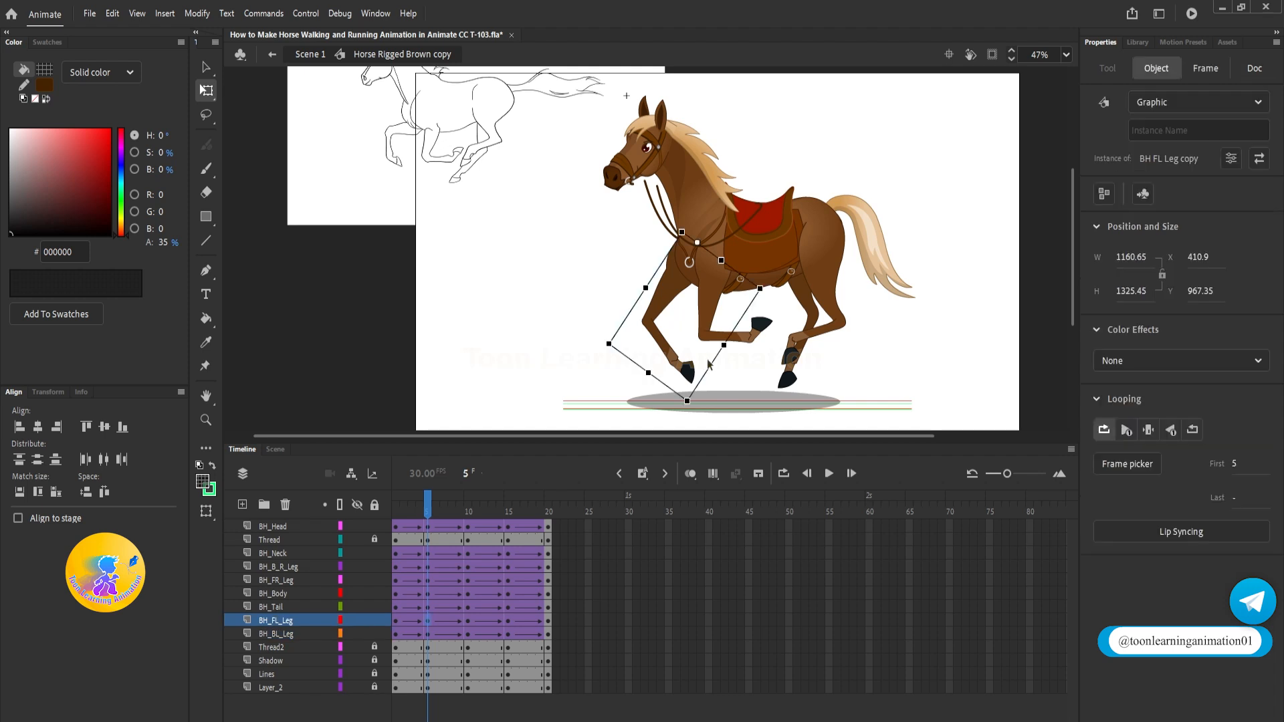
left_click_drag(697, 409, 593, 361)
left_click_drag(668, 267, 675, 277)
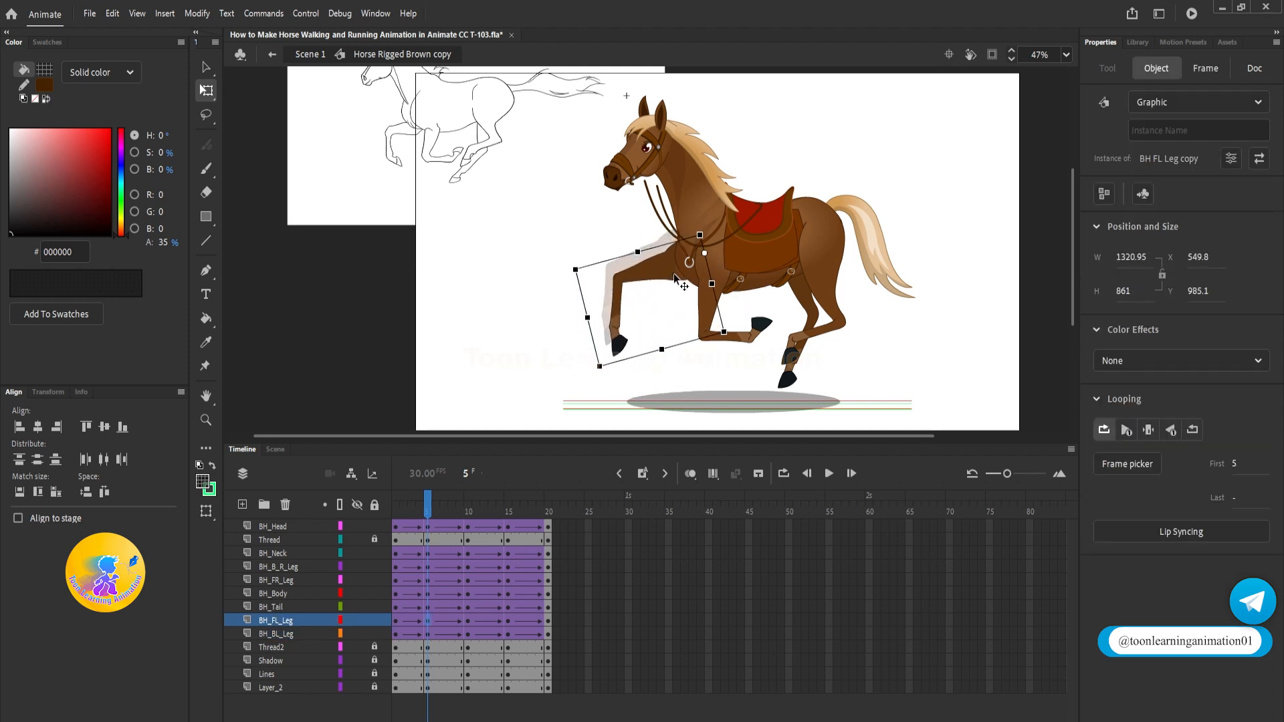
Keyframe the front left lower leg at frames 5 and 15, and rotate it slightly backward at frame 5
double_click(616, 319)
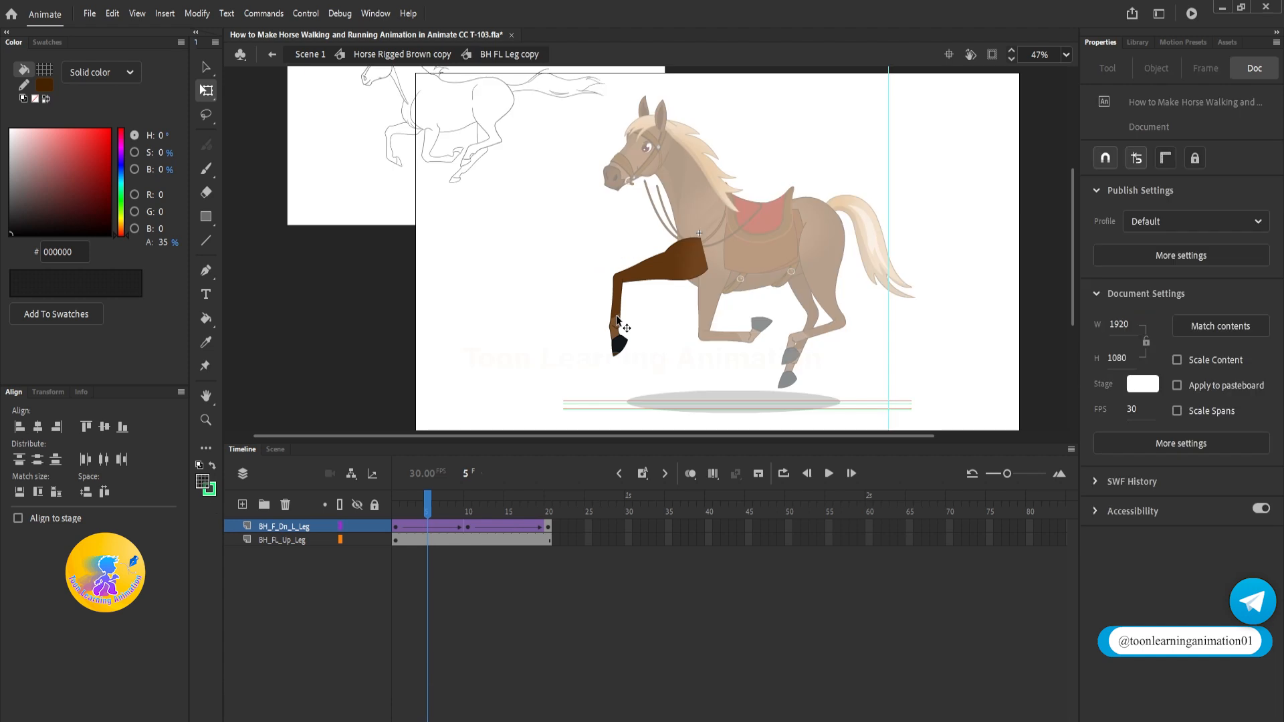
left_click(508, 527)
key("F6")
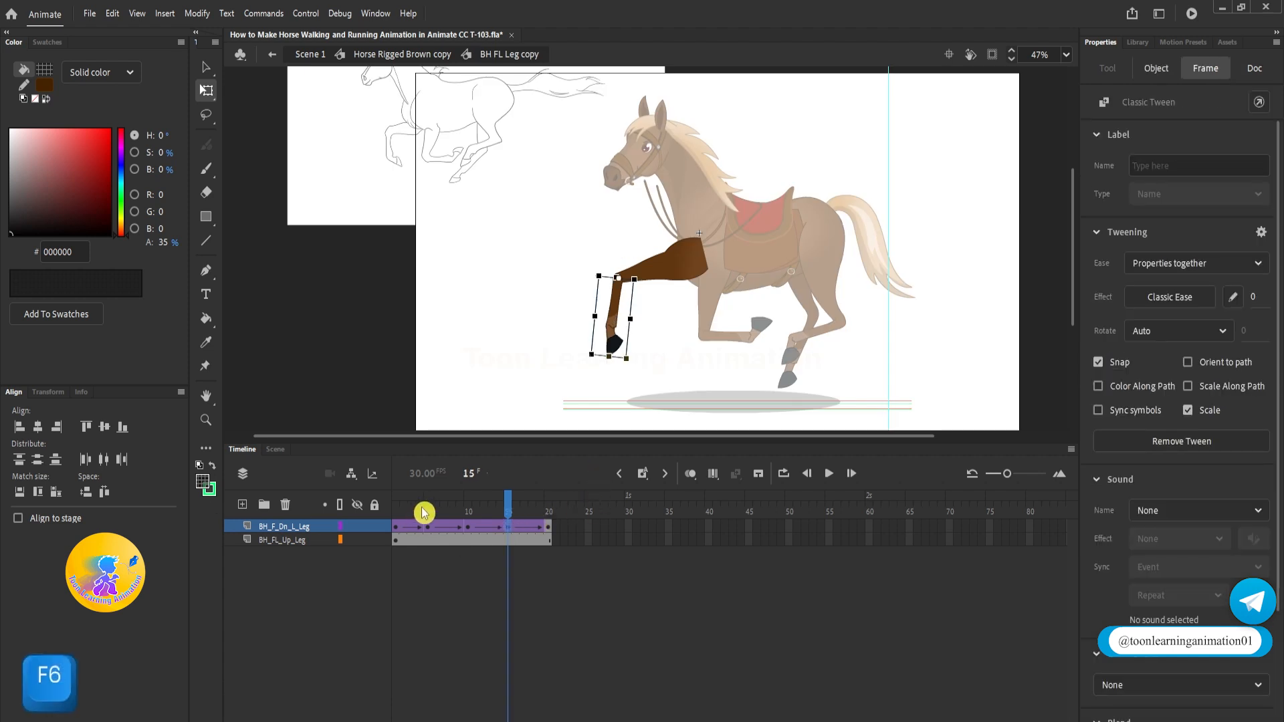
left_click(426, 510)
left_click(614, 317)
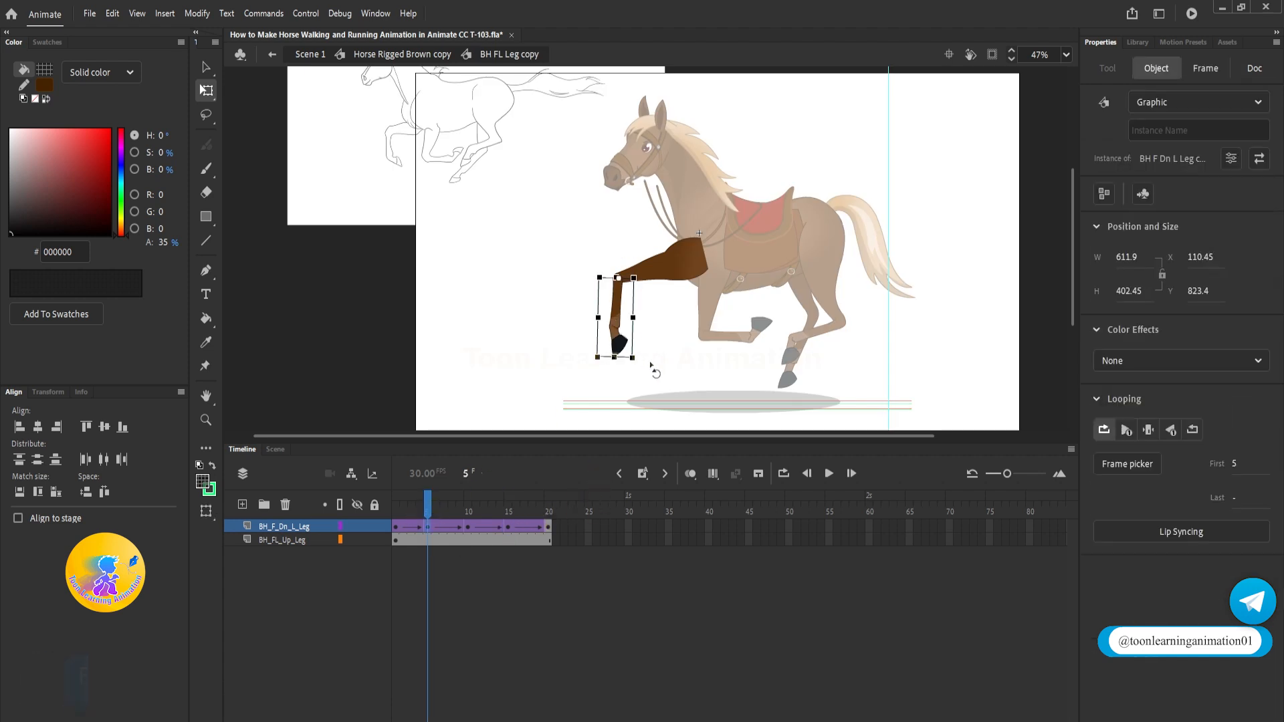
left_click_drag(656, 368, 657, 366)
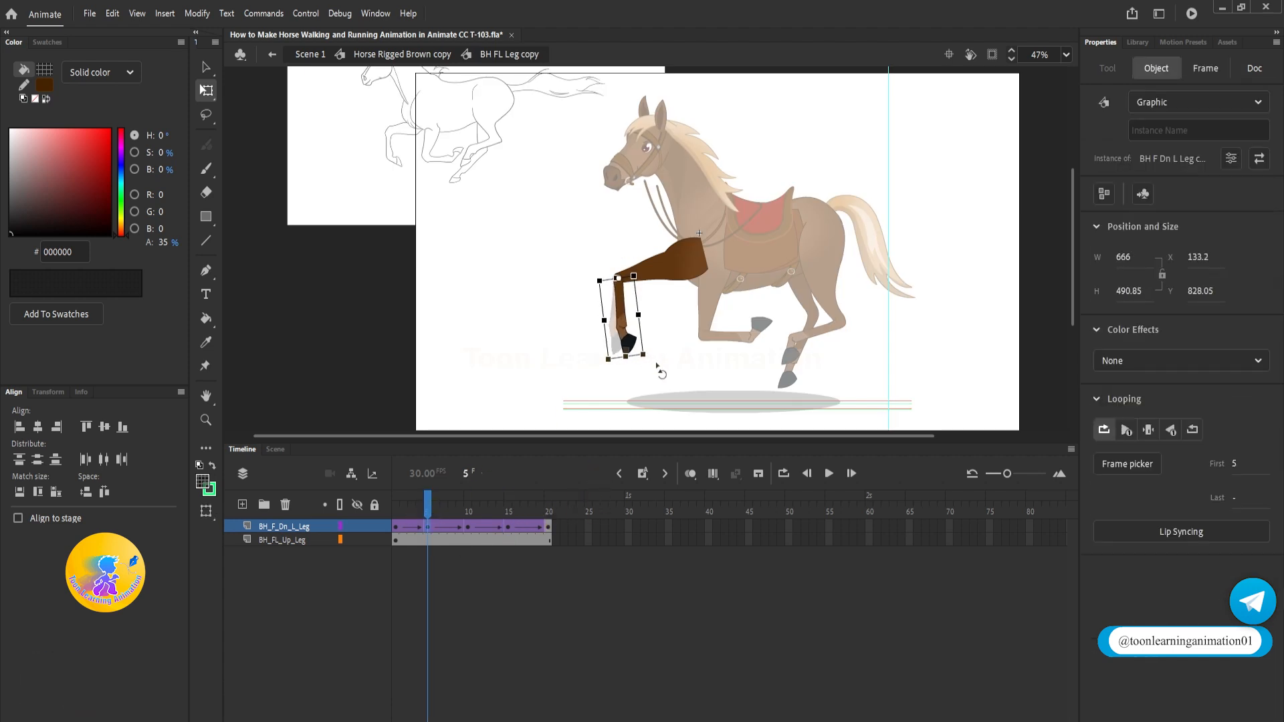
Keyframe the front left hoof at frames 5 and 15, rotate it backward at frame 5, and return to the whole horse
double_click(628, 345)
left_click(508, 540)
key("F6")
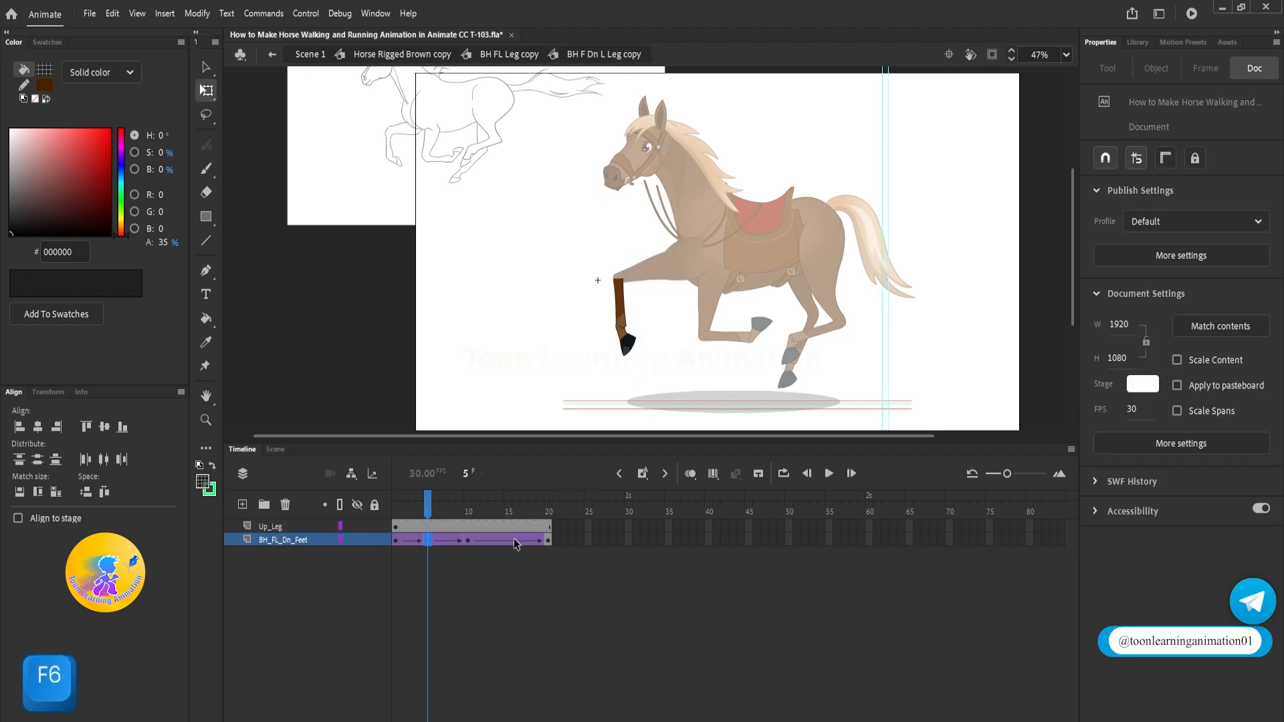
left_click(431, 510)
left_click(628, 347)
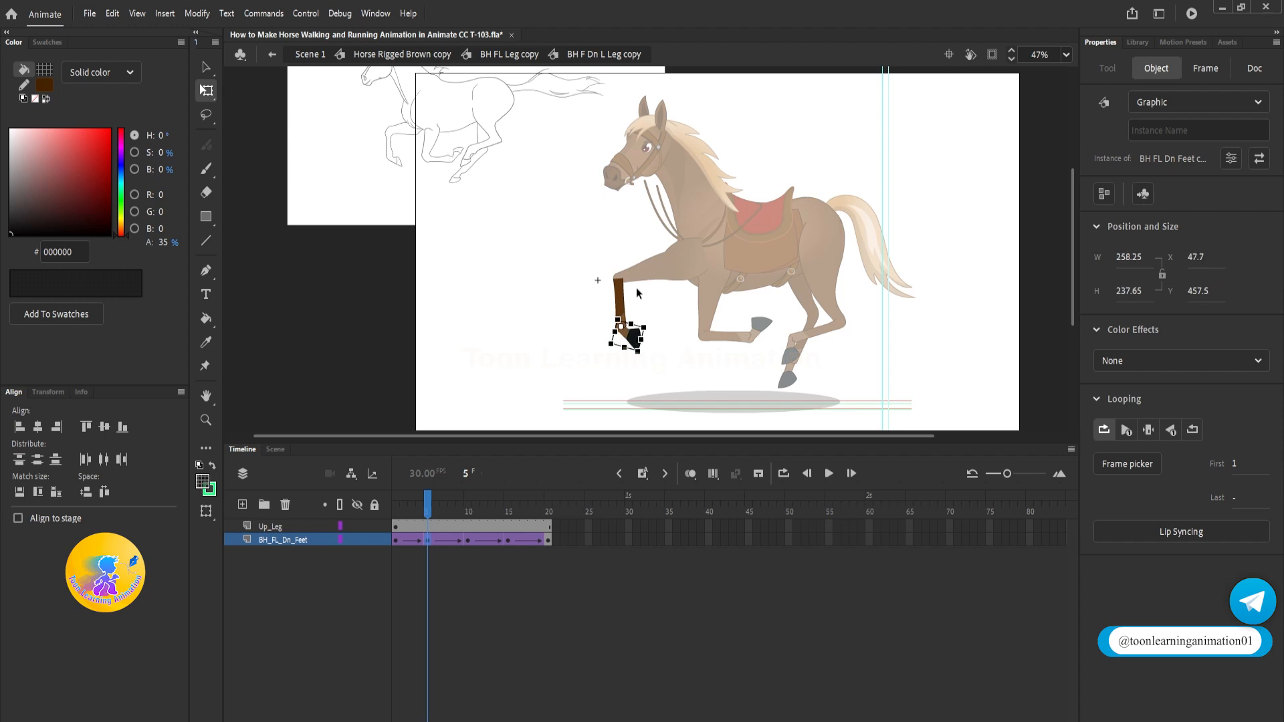
left_click(920, 325)
double_click(921, 325)
double_click(930, 334)
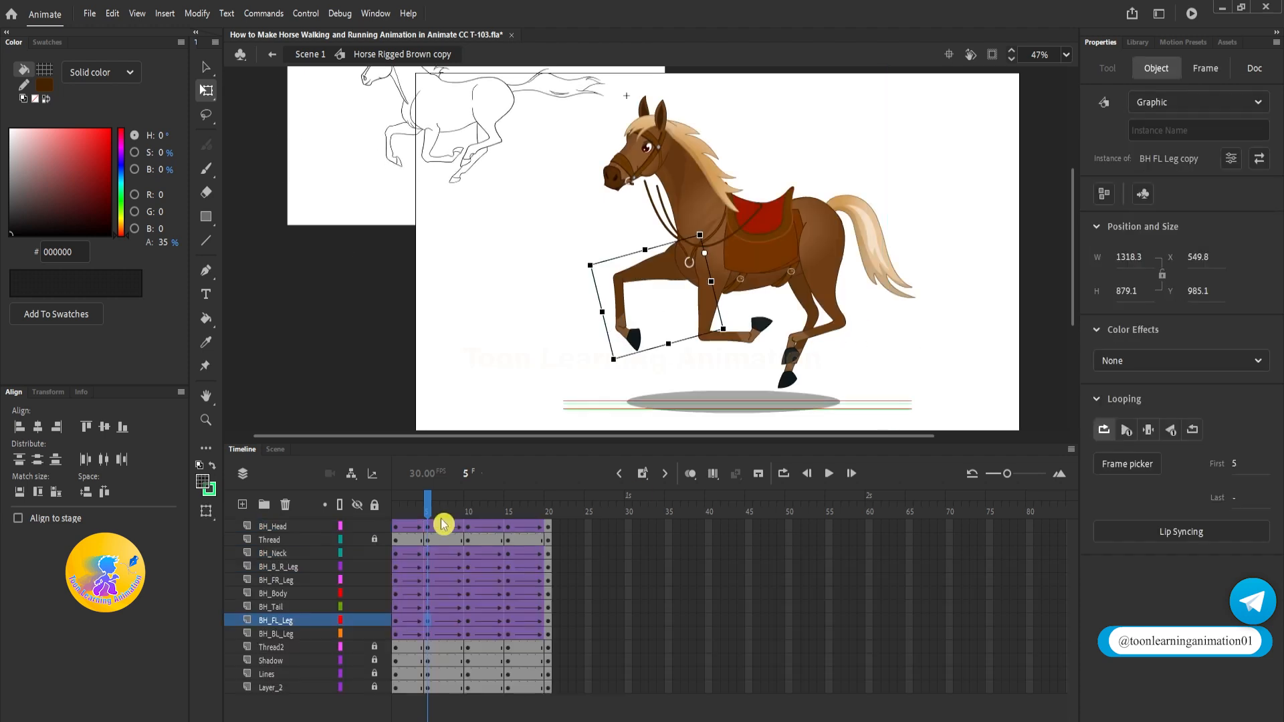
Narrow the horse's body to about 1257 px wide at frame 5 and nudge both hind legs forward to match it
left_click(396, 510)
left_click_drag(396, 512, 426, 555)
left_click(905, 273)
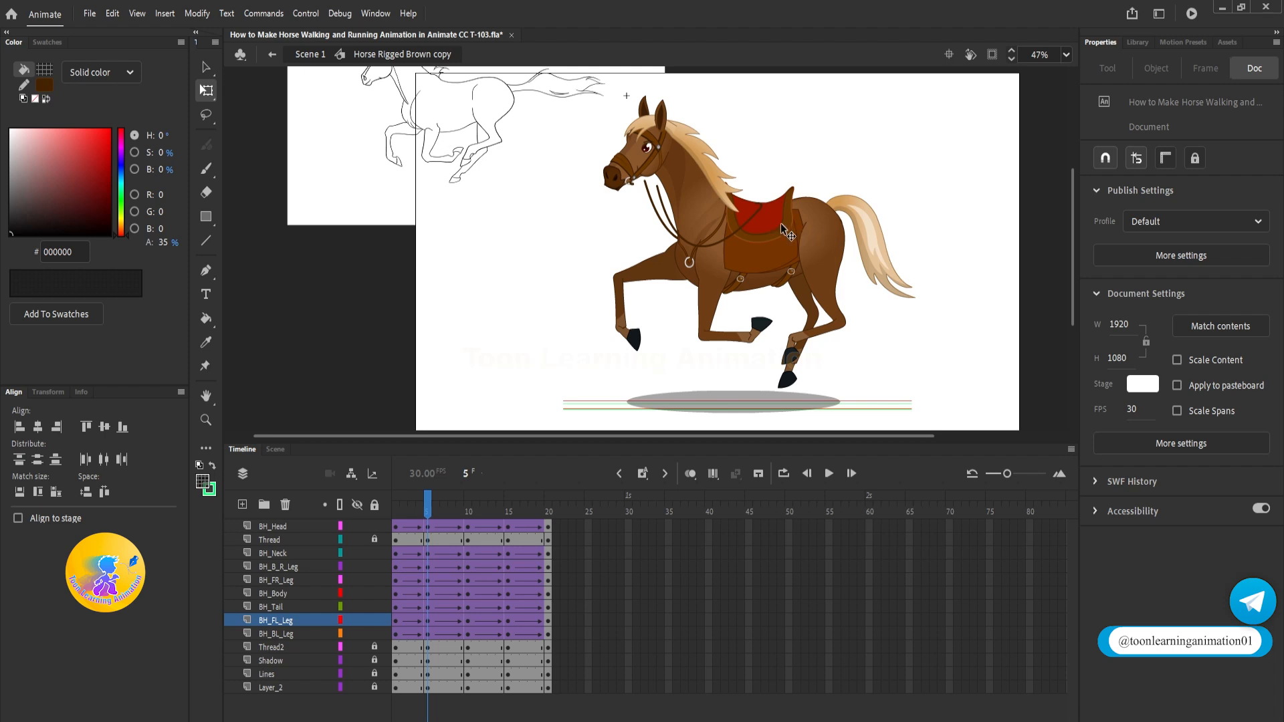
left_click(764, 281)
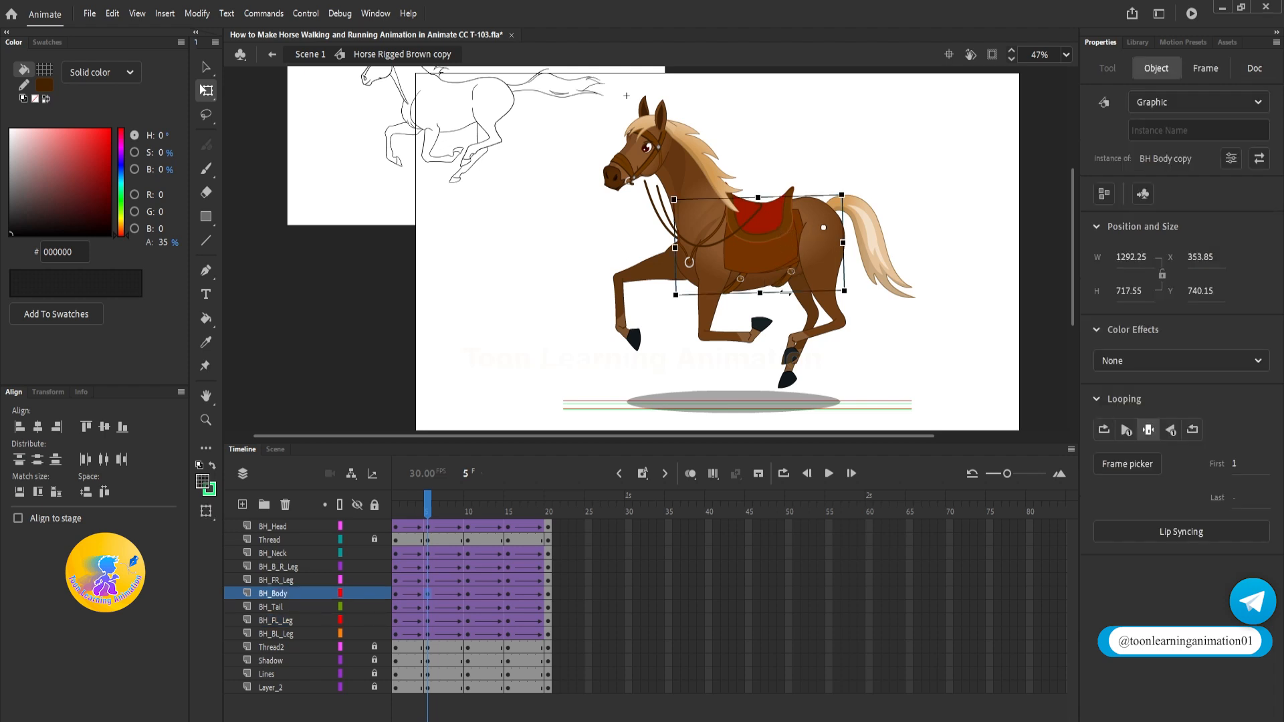
left_click_drag(842, 241, 839, 242)
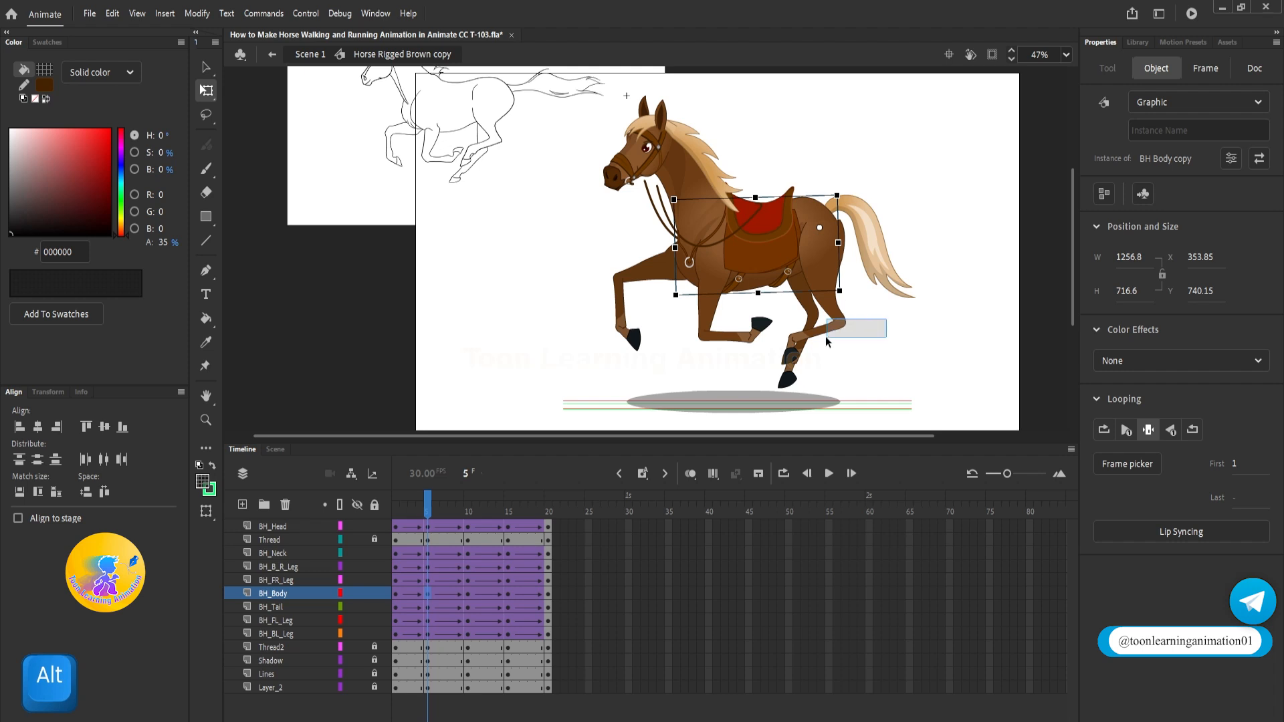
left_click_drag(826, 335, 824, 338)
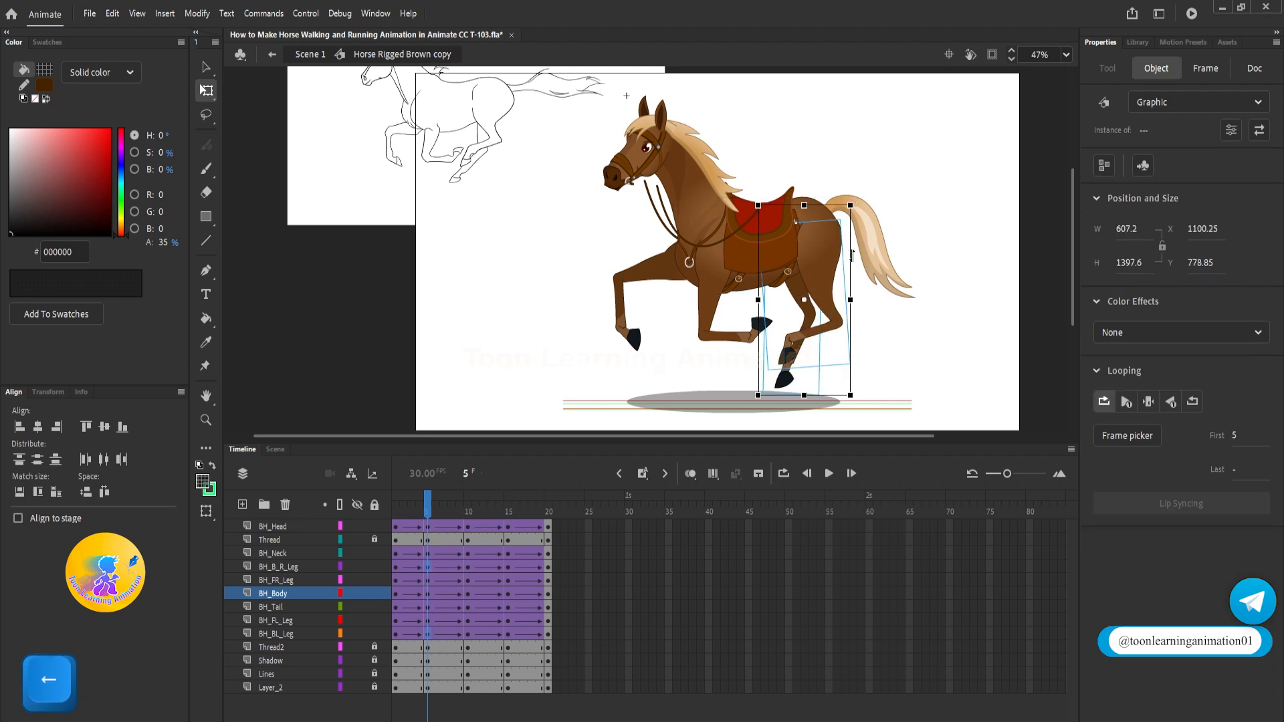
left_click(949, 260)
left_click(855, 231)
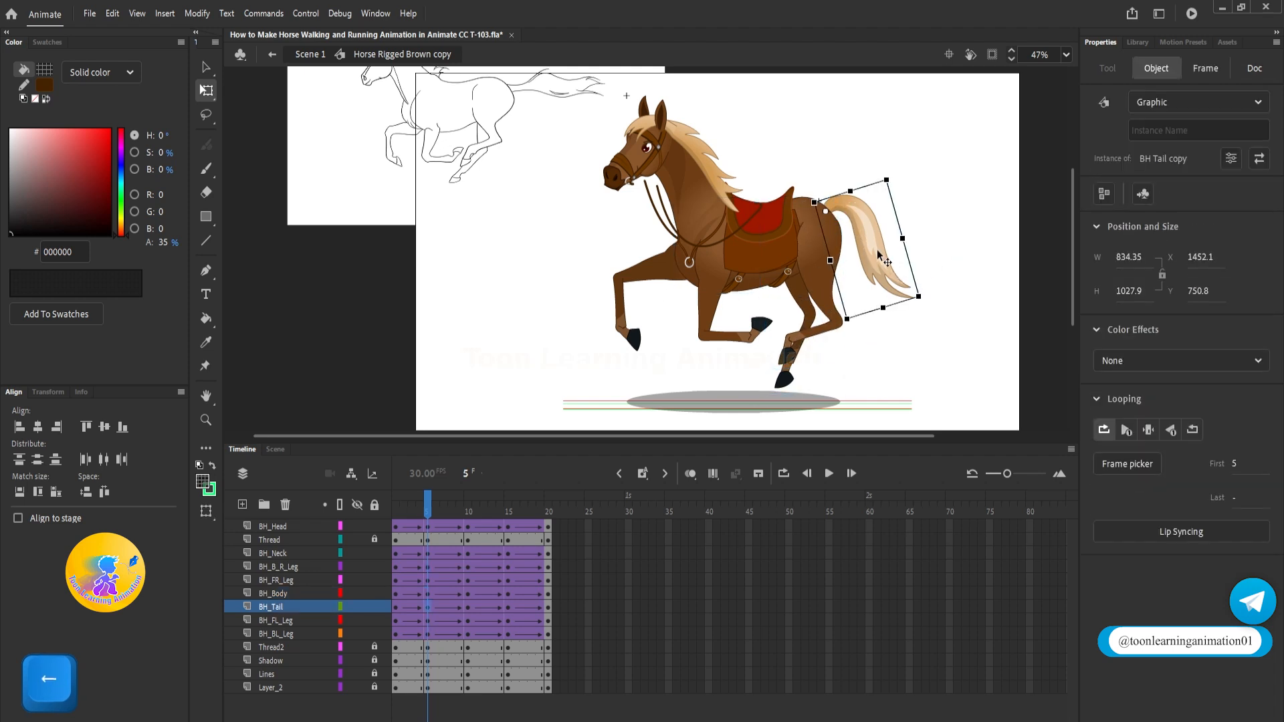
mouse_move(432, 508)
left_mouse_down()
mouse_move(395, 509)
mouse_move(435, 517)
mouse_move(404, 517)
mouse_move(419, 515)
left_mouse_up()
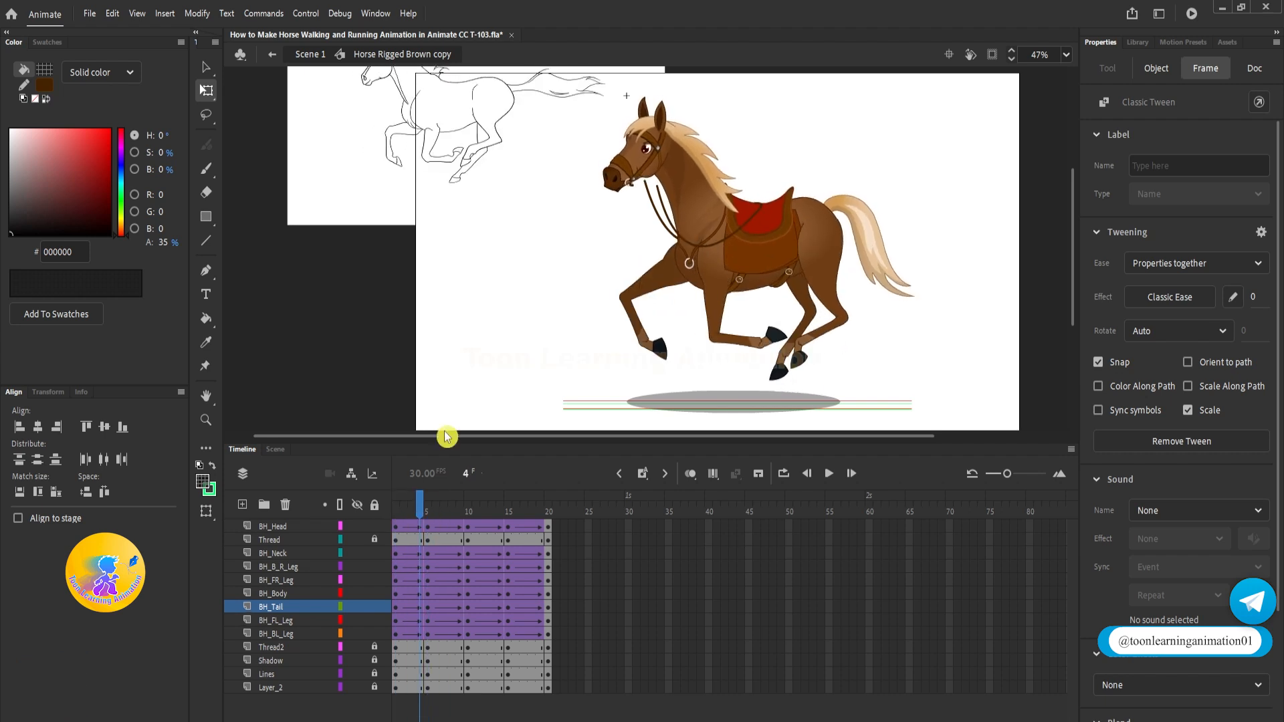
Adjust the horse's neck slightly backward at frame 5 and nudge the head back to realign with it
left_click(428, 511)
left_click_drag(648, 156, 641, 223)
left_click(641, 224)
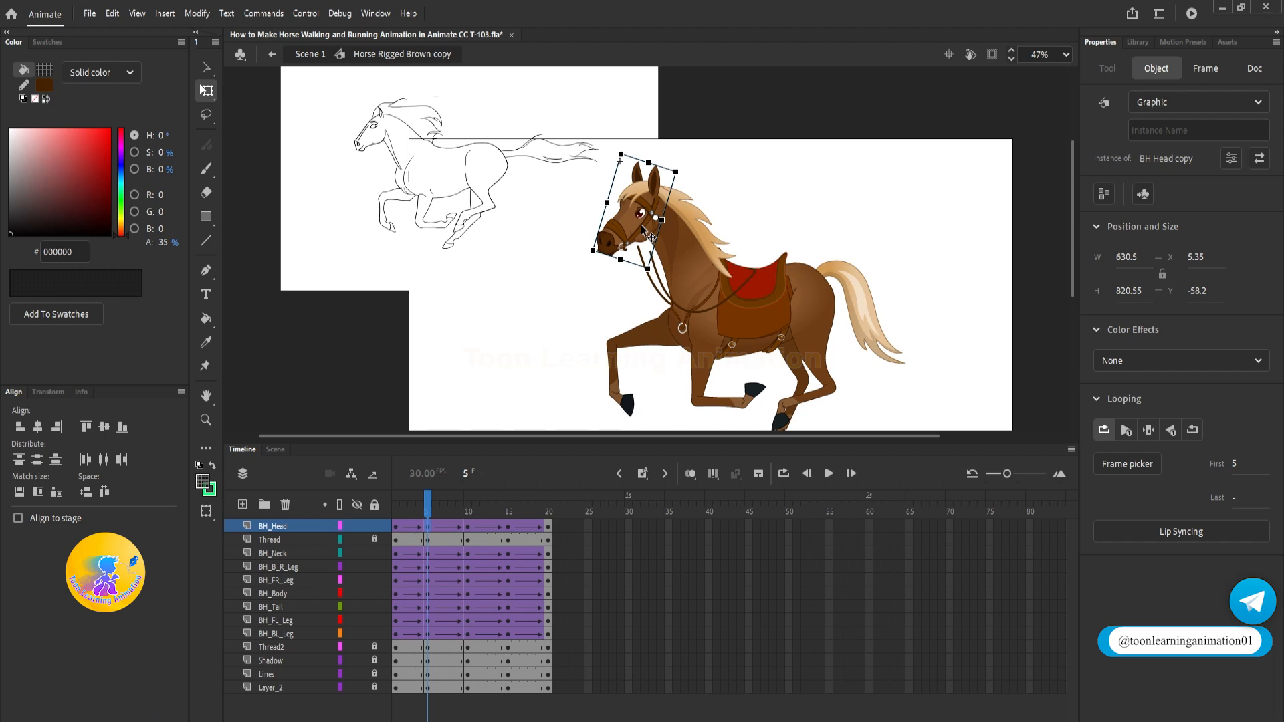
left_click(703, 226)
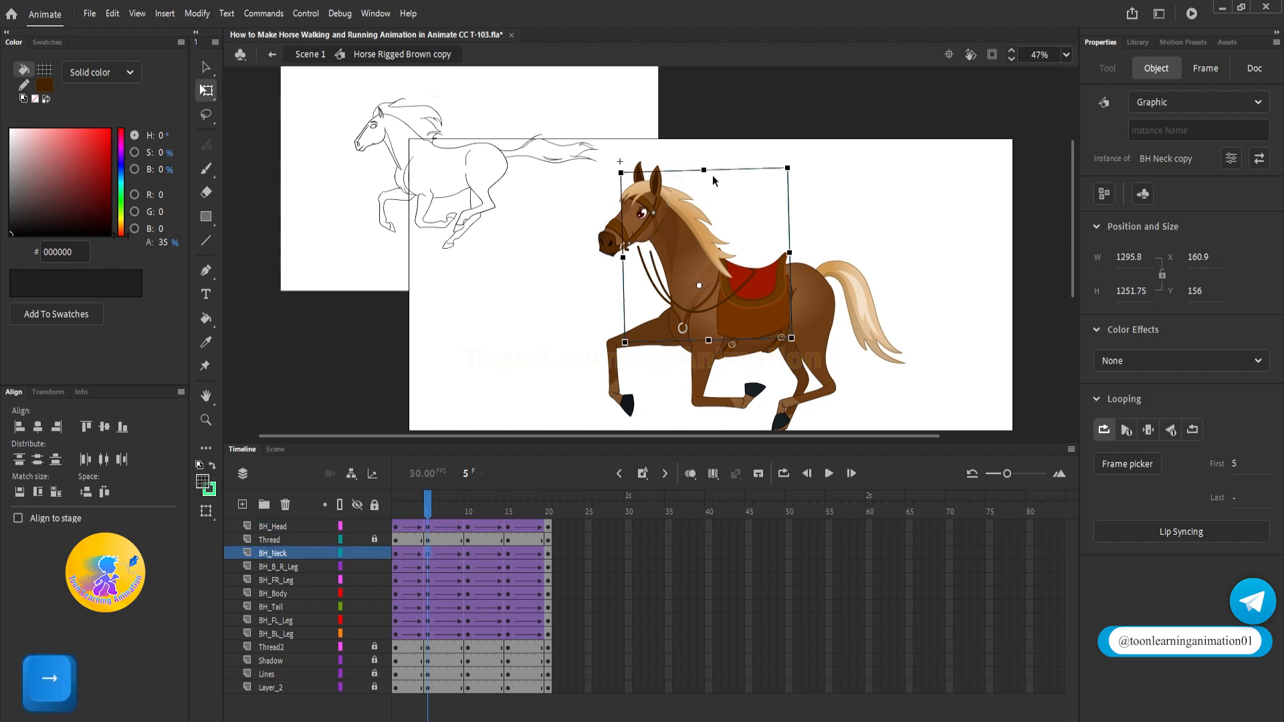
left_click_drag(719, 171, 721, 171)
left_click(658, 217)
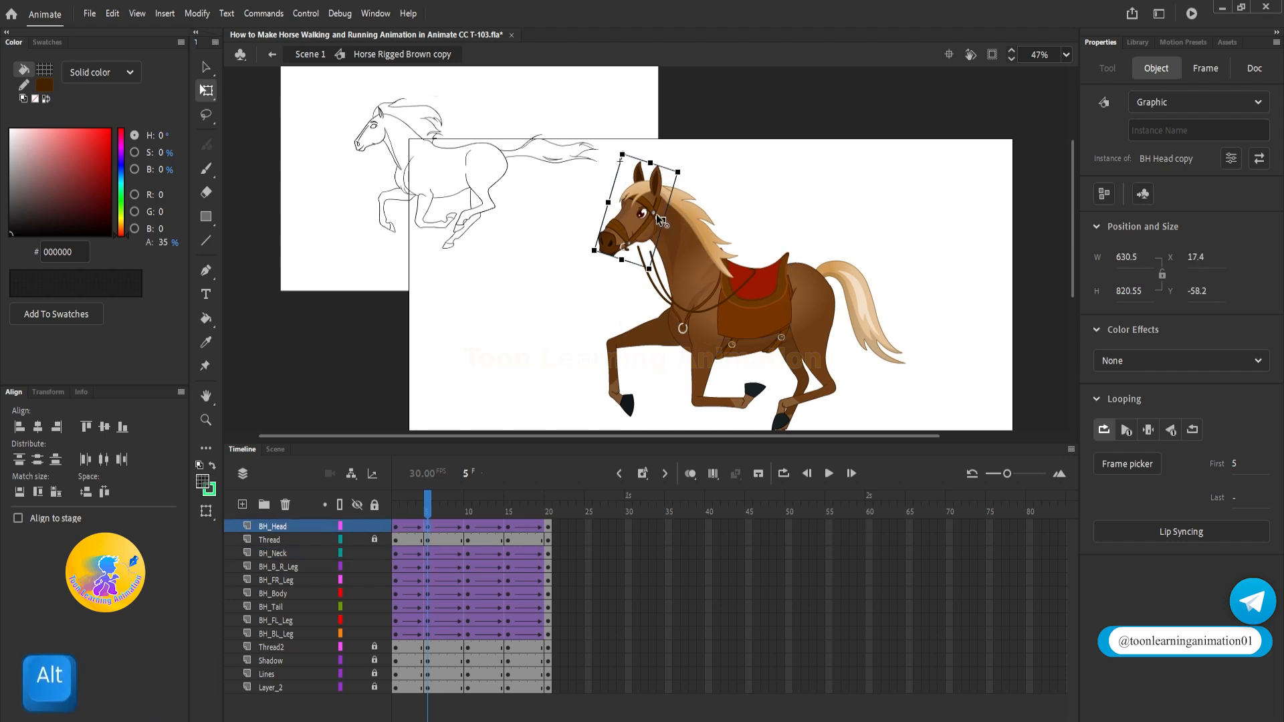
key("Right")
At frame 15, rotate the front right leg and its lower leg so the leg straightens down toward the ground lines
left_click_drag(421, 510, 509, 510)
left_click_drag(855, 347, 828, 283)
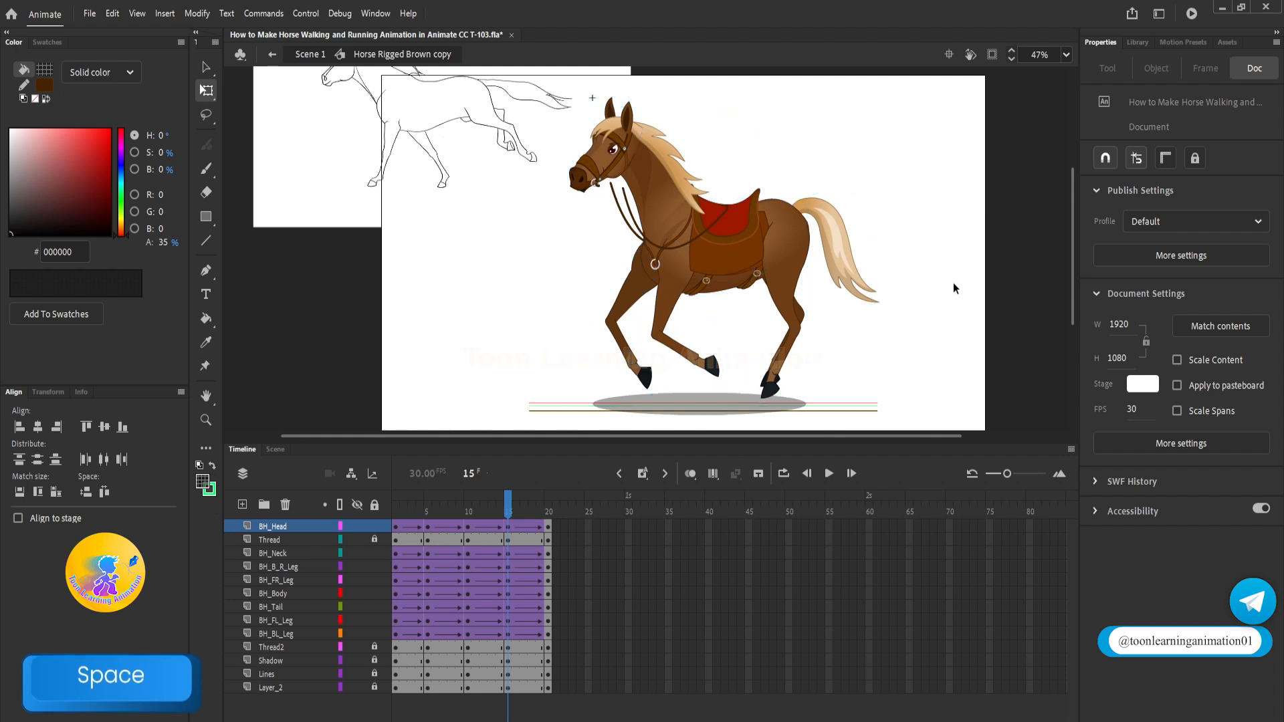
left_click_drag(591, 201, 613, 242)
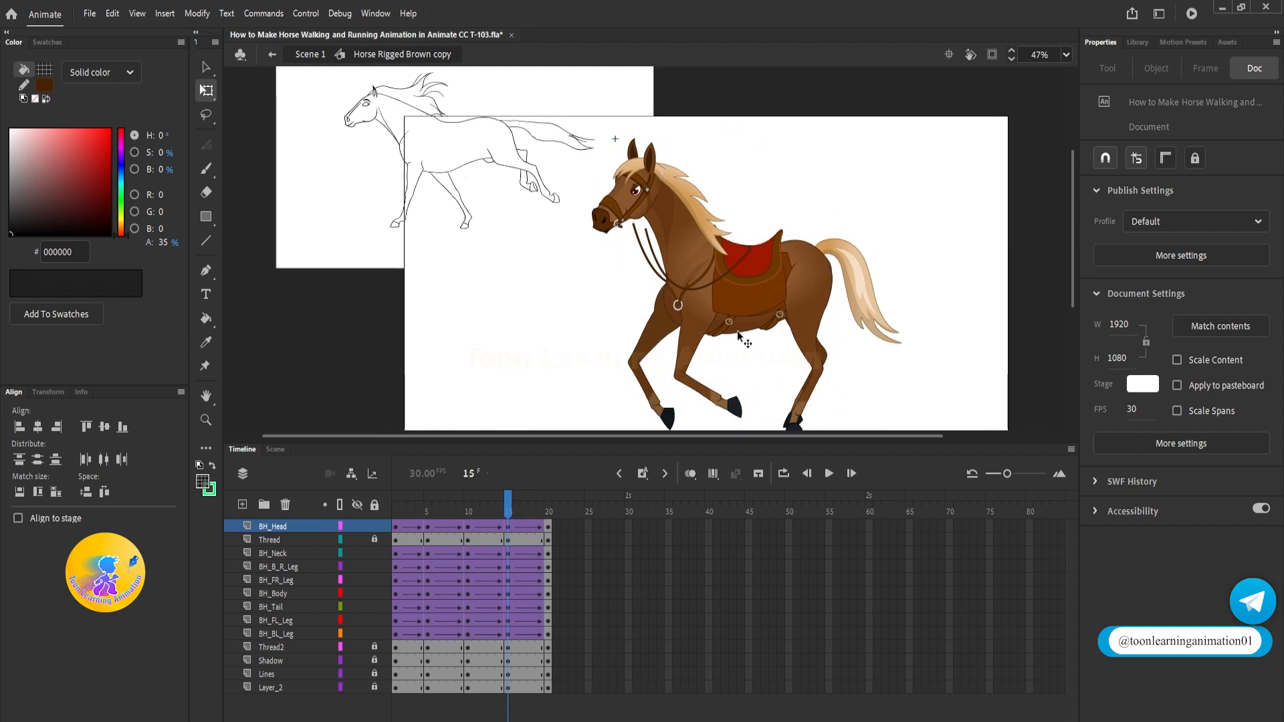
left_click_drag(742, 341, 736, 313)
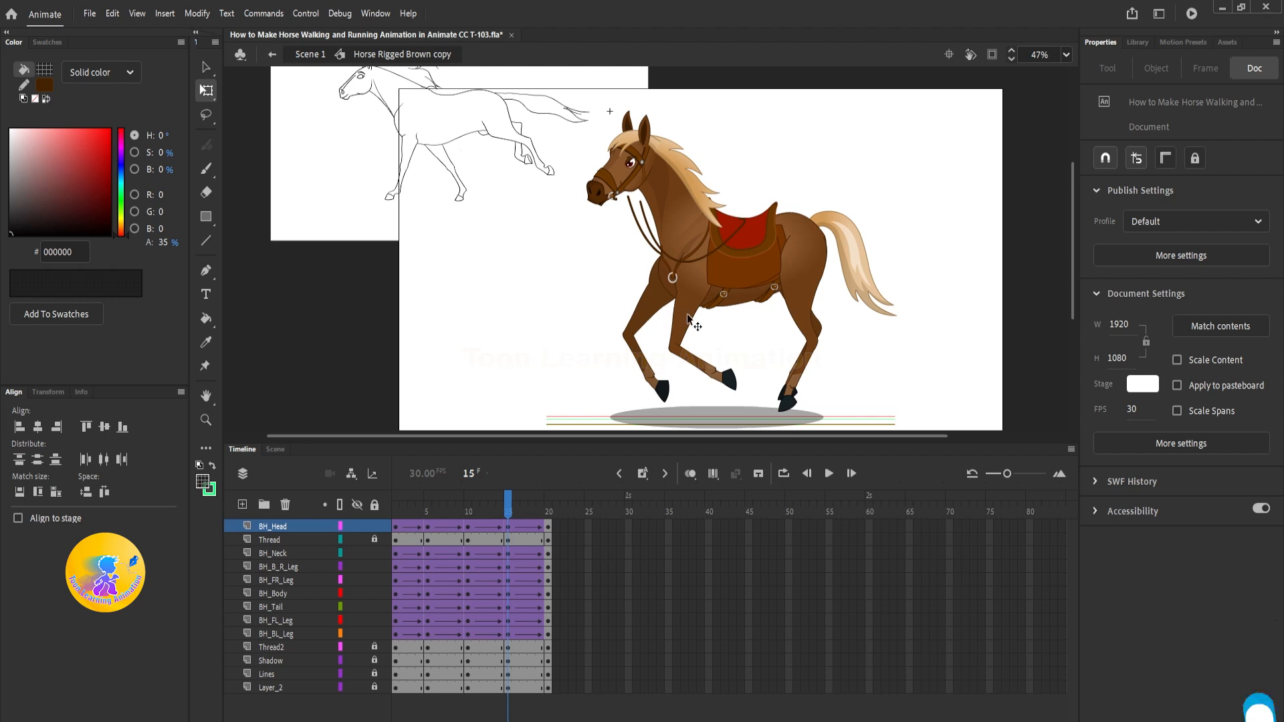
left_click(701, 380)
double_click(702, 383)
left_click_drag(725, 379, 621, 447)
double_click(711, 372)
left_click_drag(597, 402, 639, 421)
left_click_drag(769, 365, 813, 329)
scroll(708, 380, "up", 5)
Rotate the front right hoof at frame 15 so it sits nearly flat on the ground, and return to the whole horse
double_click(754, 344)
left_click(754, 343)
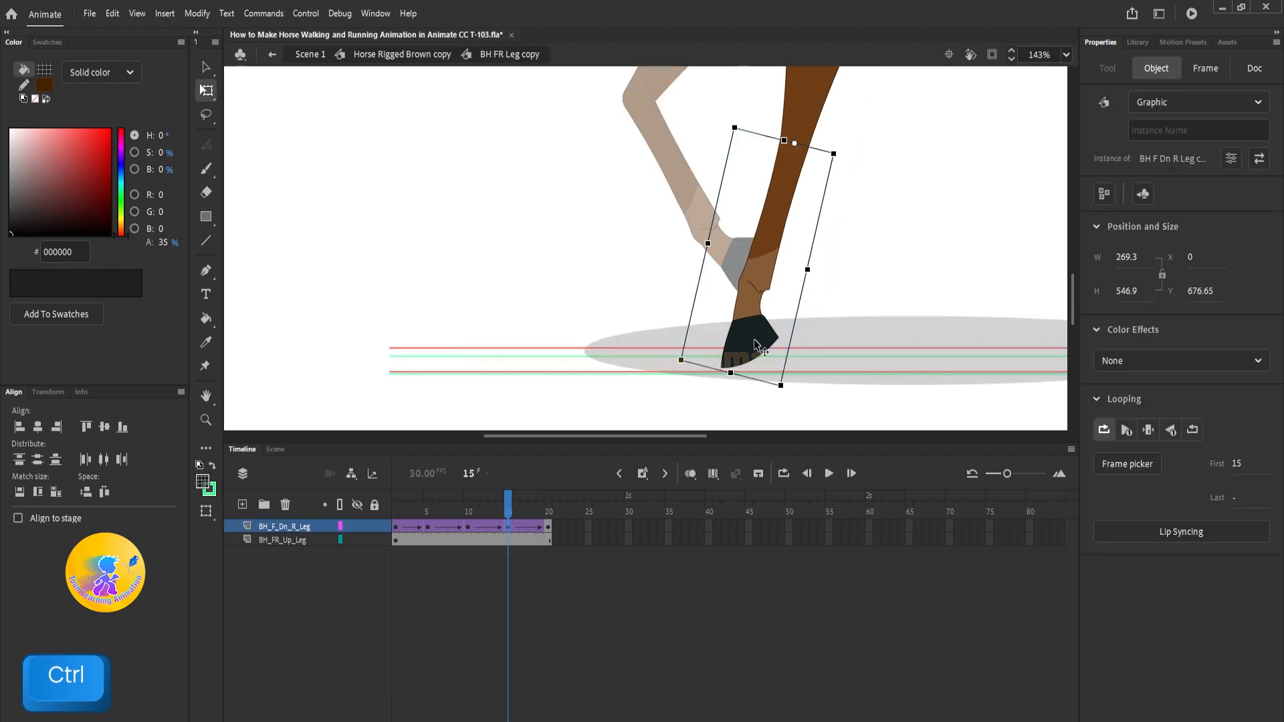
double_click(754, 343)
left_click(754, 344)
left_click_drag(790, 372, 746, 396)
double_click(825, 295)
scroll(738, 359, "up", 3)
scroll(694, 365, "down", 9)
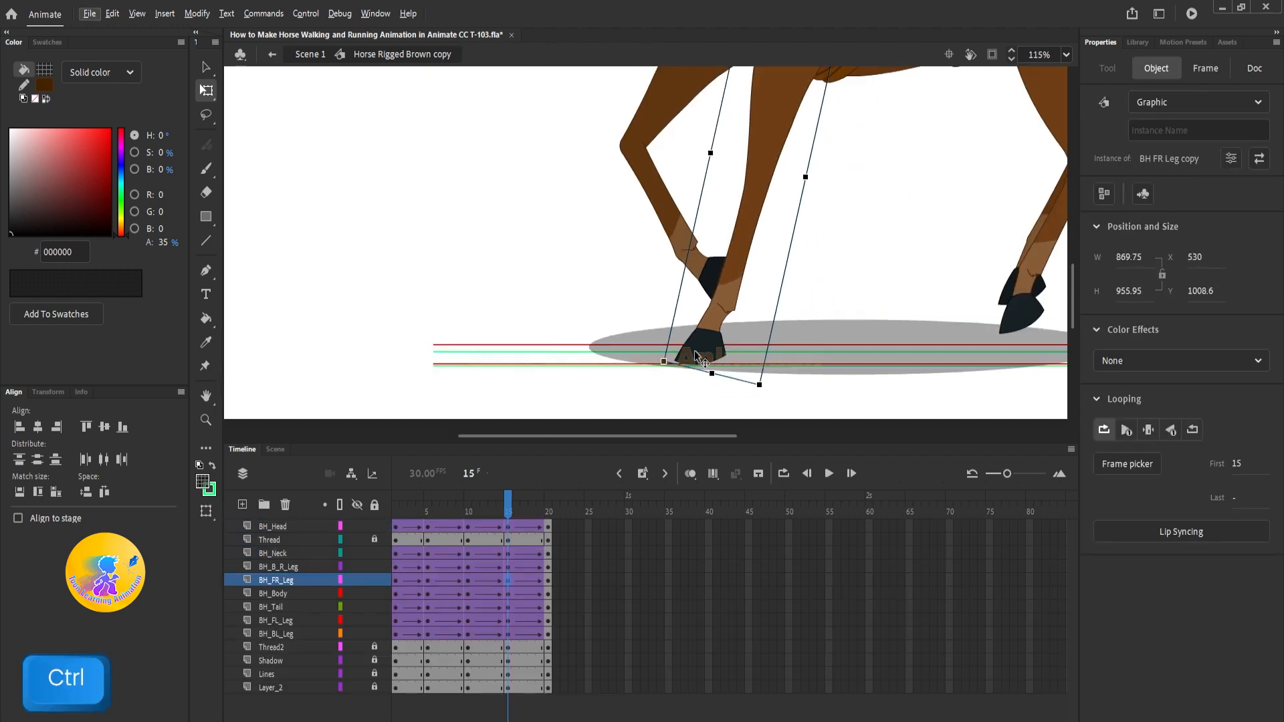
left_click(593, 224)
left_click_drag(564, 176, 826, 291)
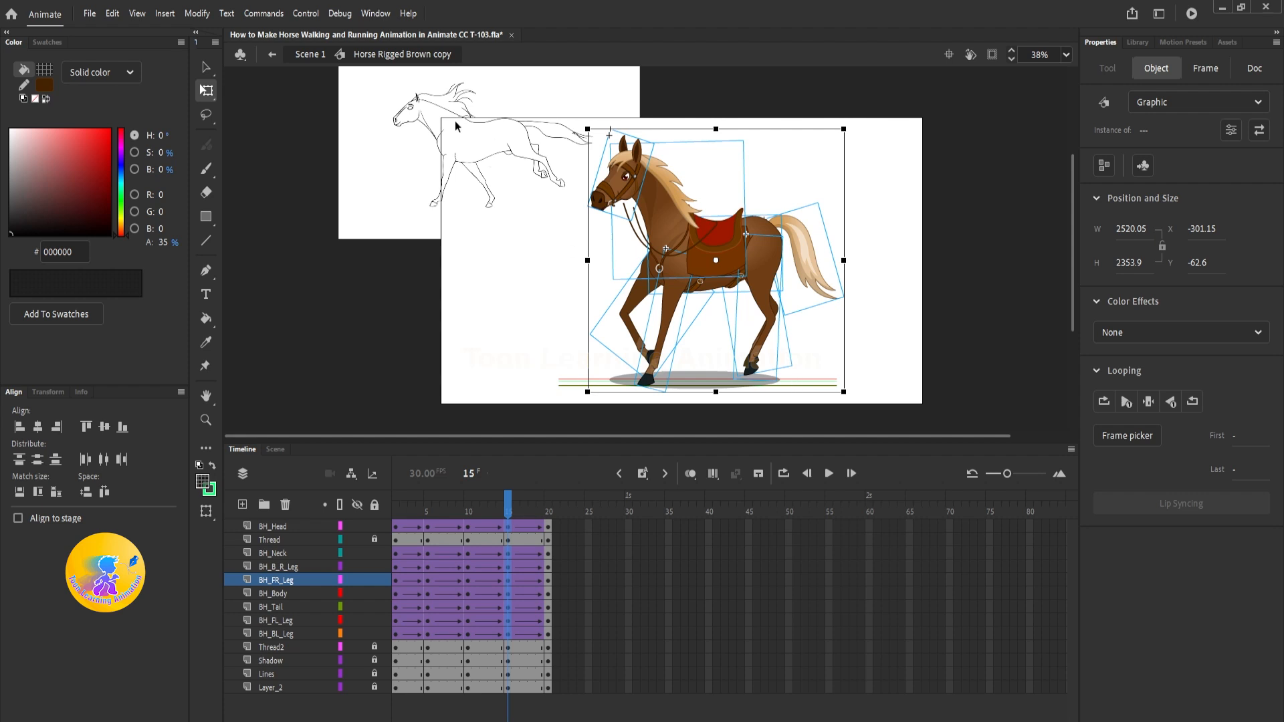
left_click_drag(861, 401, 875, 399)
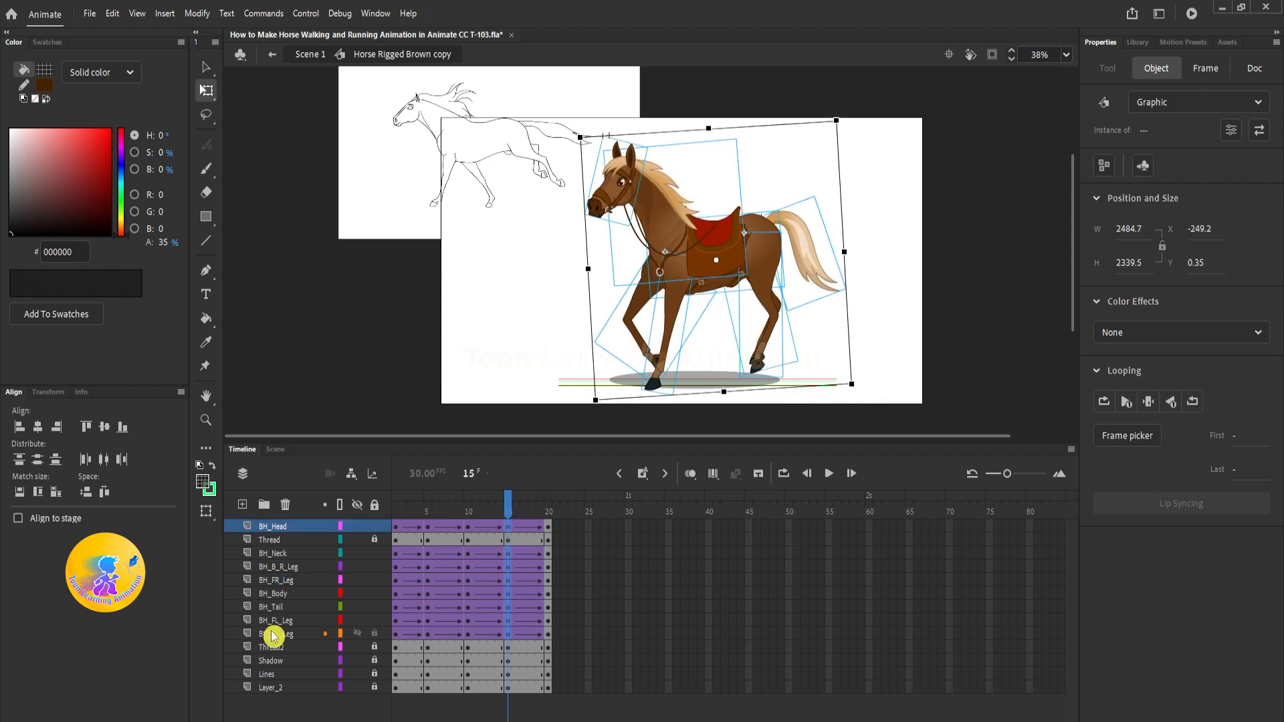
key("ctrl+z")
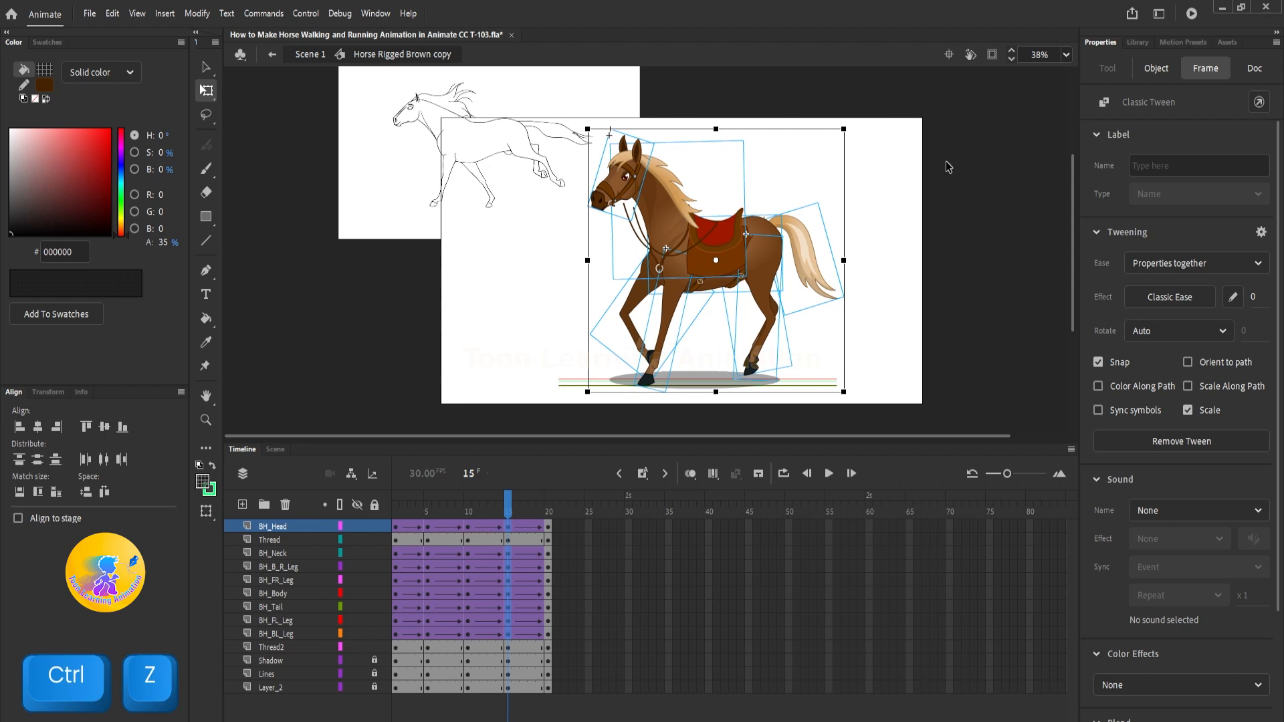
With both Thread layers unlocked, select the whole horse including the reins at frame 15 and tilt it slightly forward
key("ctrl+a")
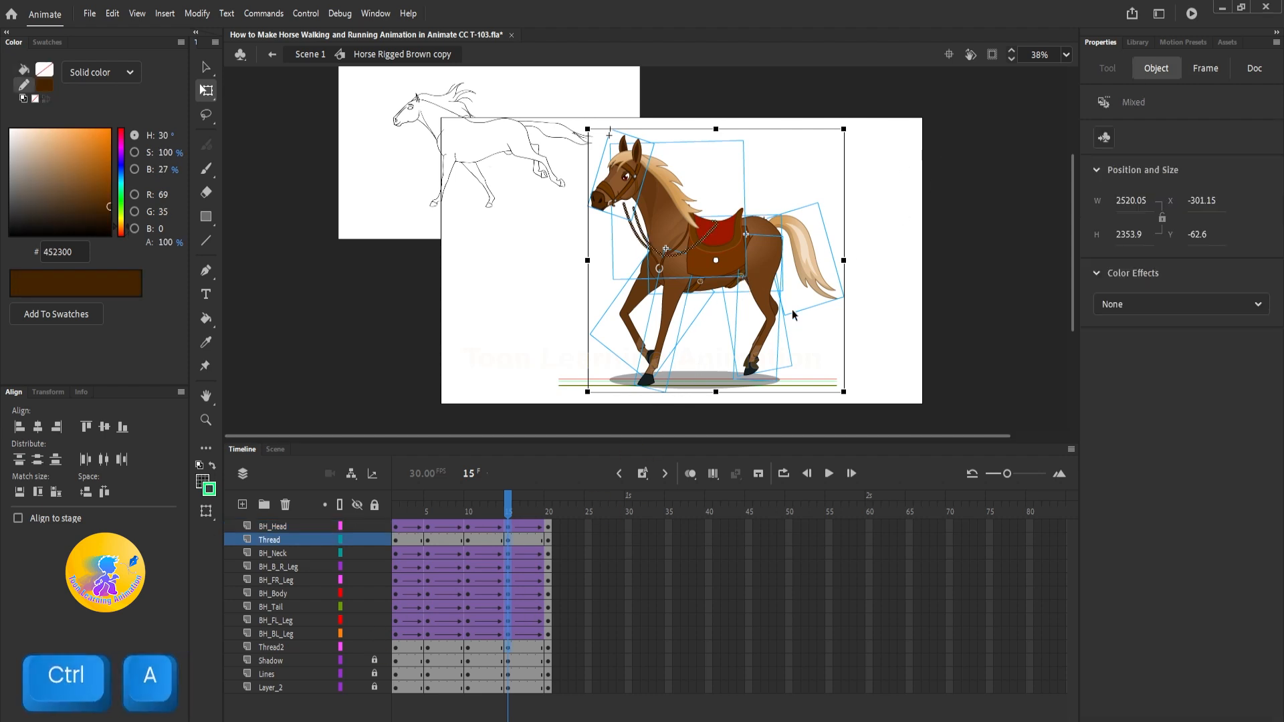
left_click_drag(858, 396, 868, 398)
left_click(613, 381)
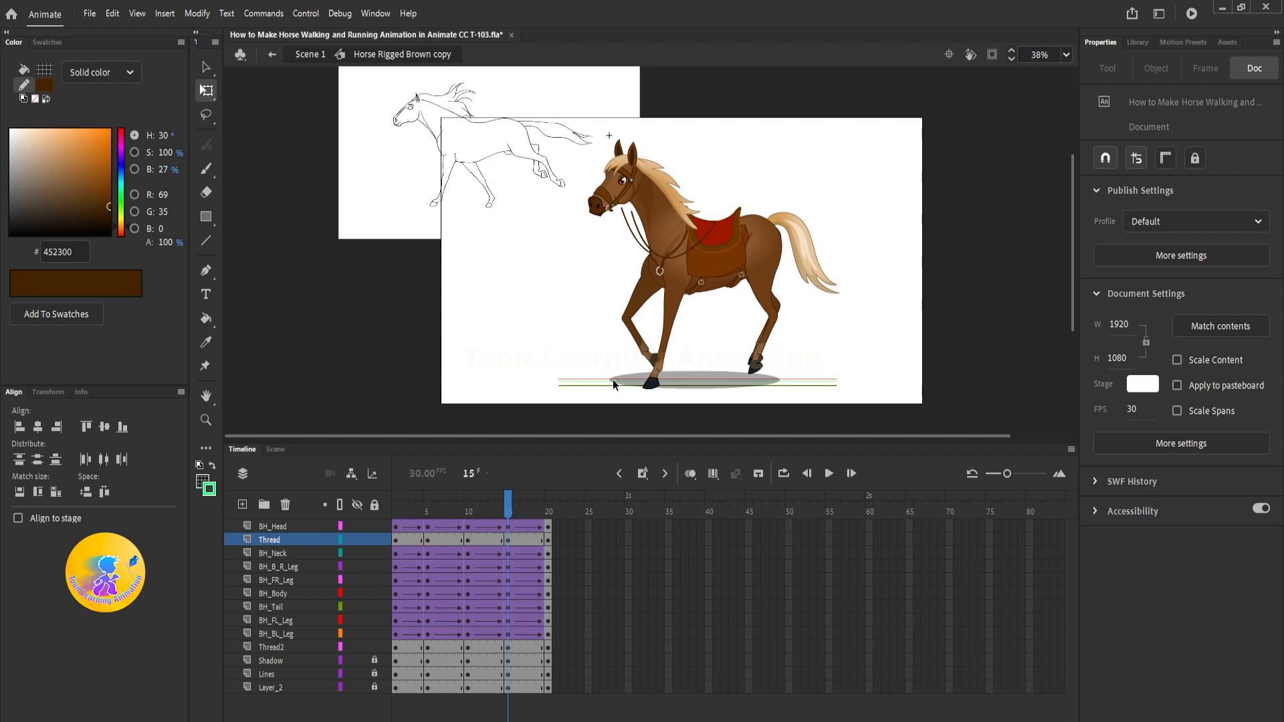
Shorten the front right leg slightly at frame 15 so its hoof rests on the ground line
left_click(656, 378)
scroll(655, 378, "up", 5)
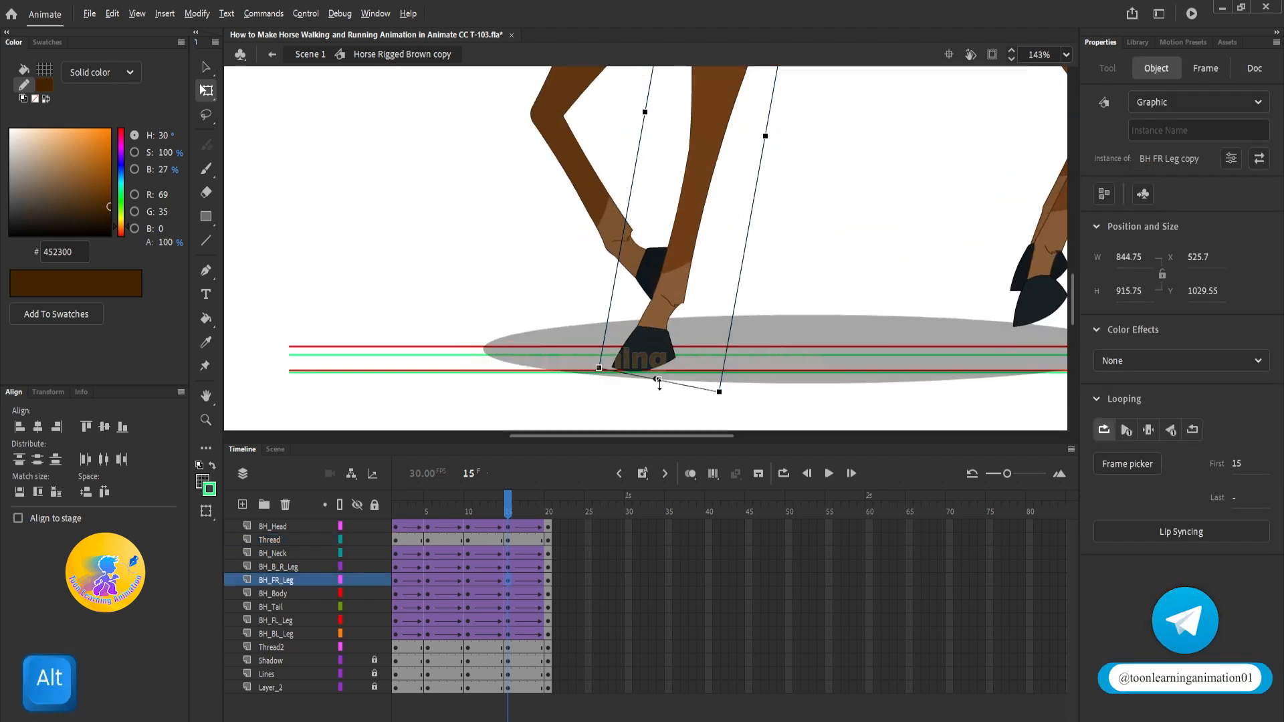
scroll(659, 382, "up", 3)
scroll(661, 386, "down", 6)
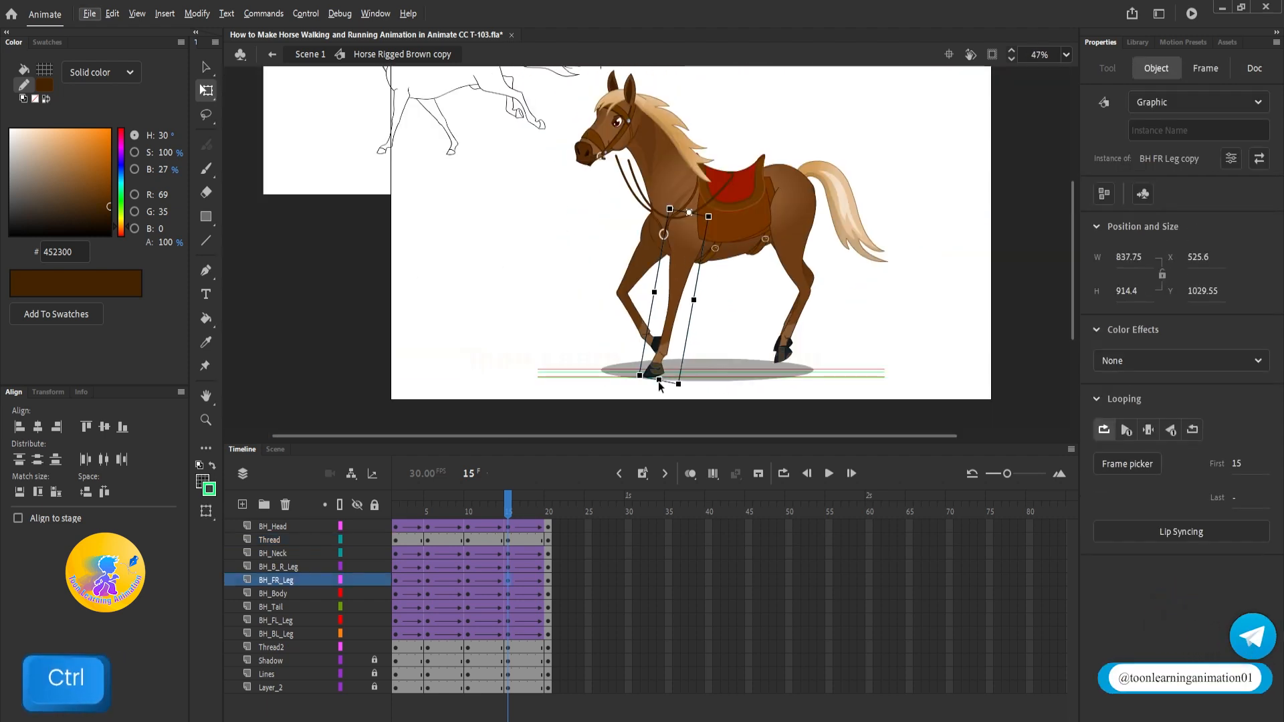
left_click(886, 317)
Swing the front left leg backward at frame 15 and rotate its lower leg down in line with the upper leg
key("space")
left_click_drag(864, 313, 884, 335)
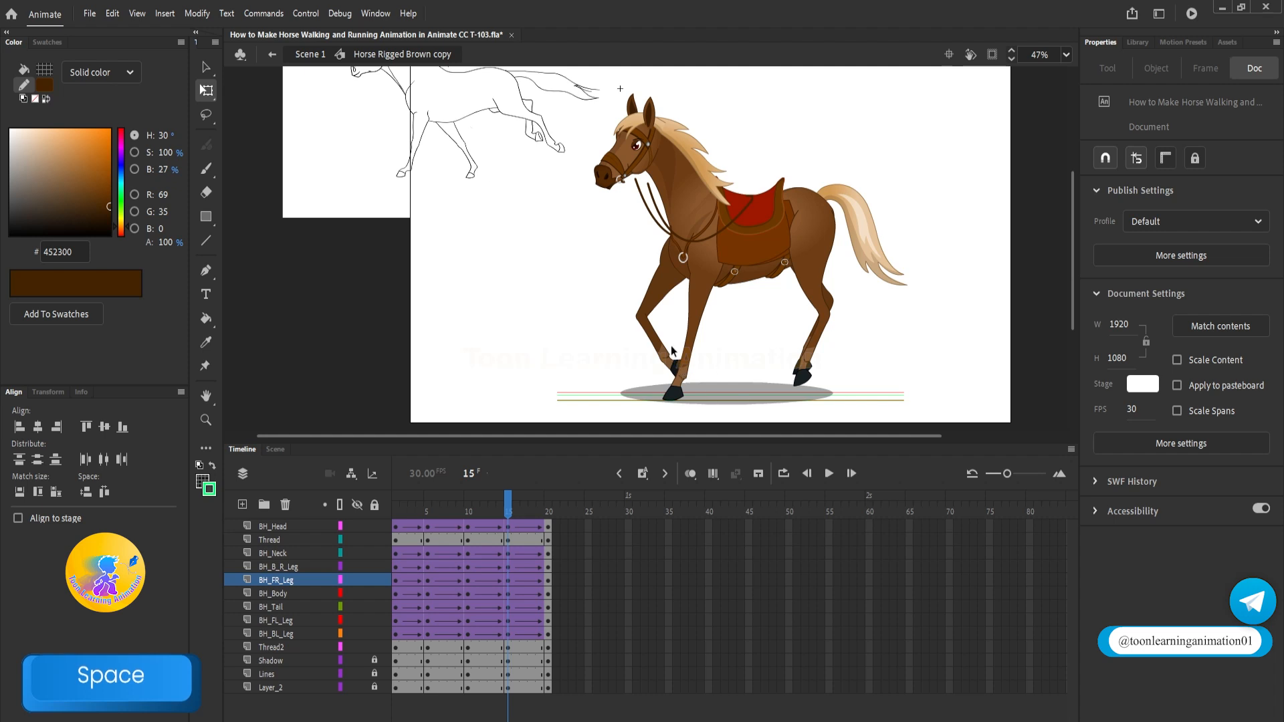
left_click(649, 306)
left_click_drag(575, 363, 742, 400)
double_click(778, 321)
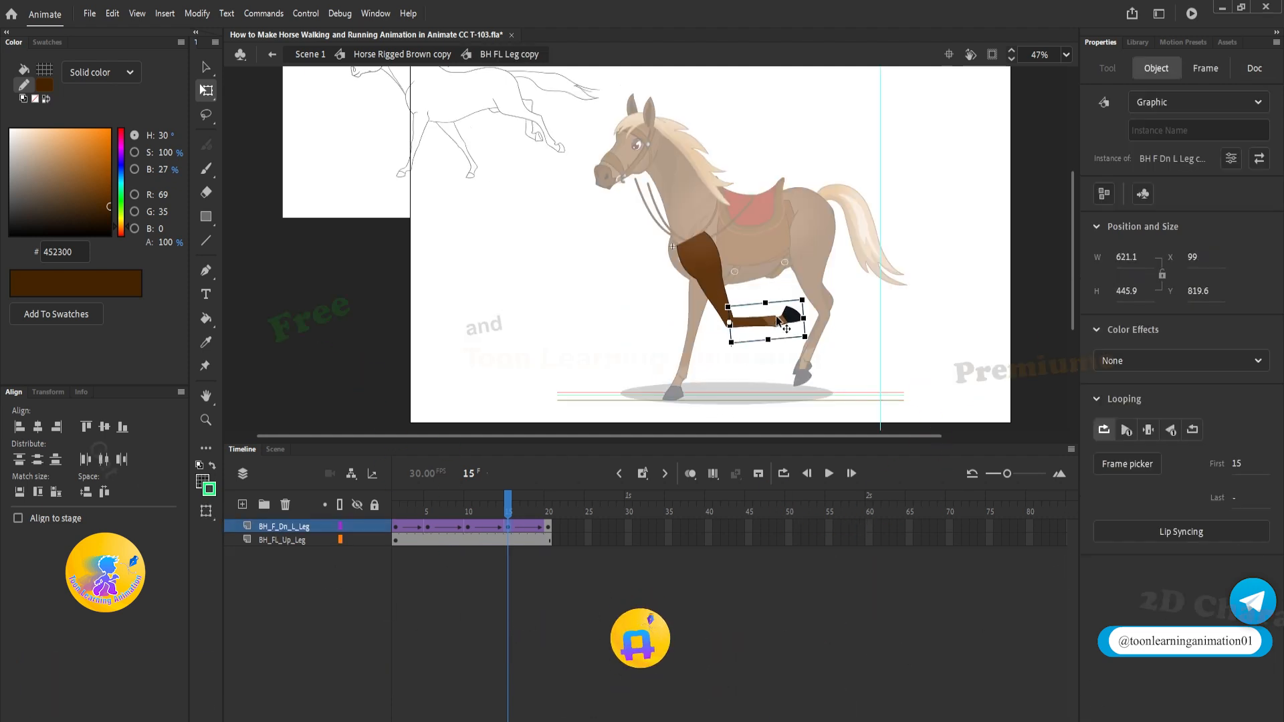
left_click_drag(820, 316, 805, 429)
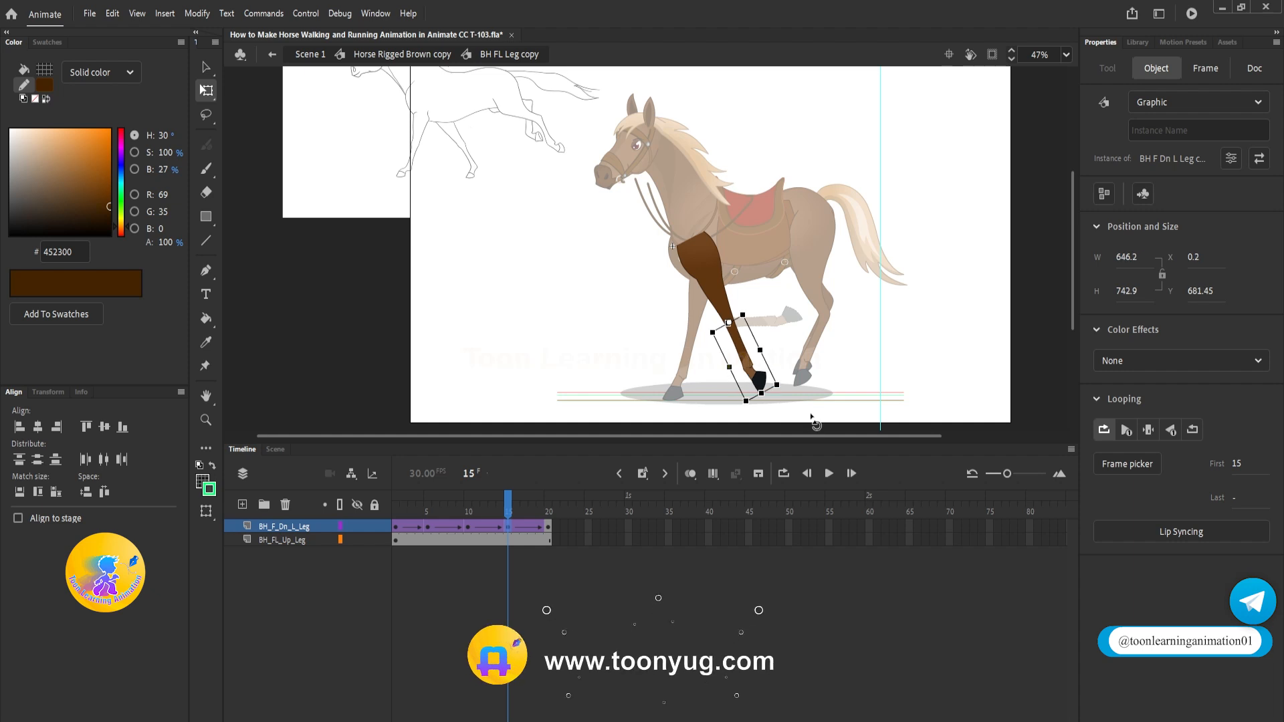
Rotate the front left hoof at frame 15 so its sole faces the ground, and return to the whole horse
double_click(760, 381)
scroll(759, 381, "up", 4)
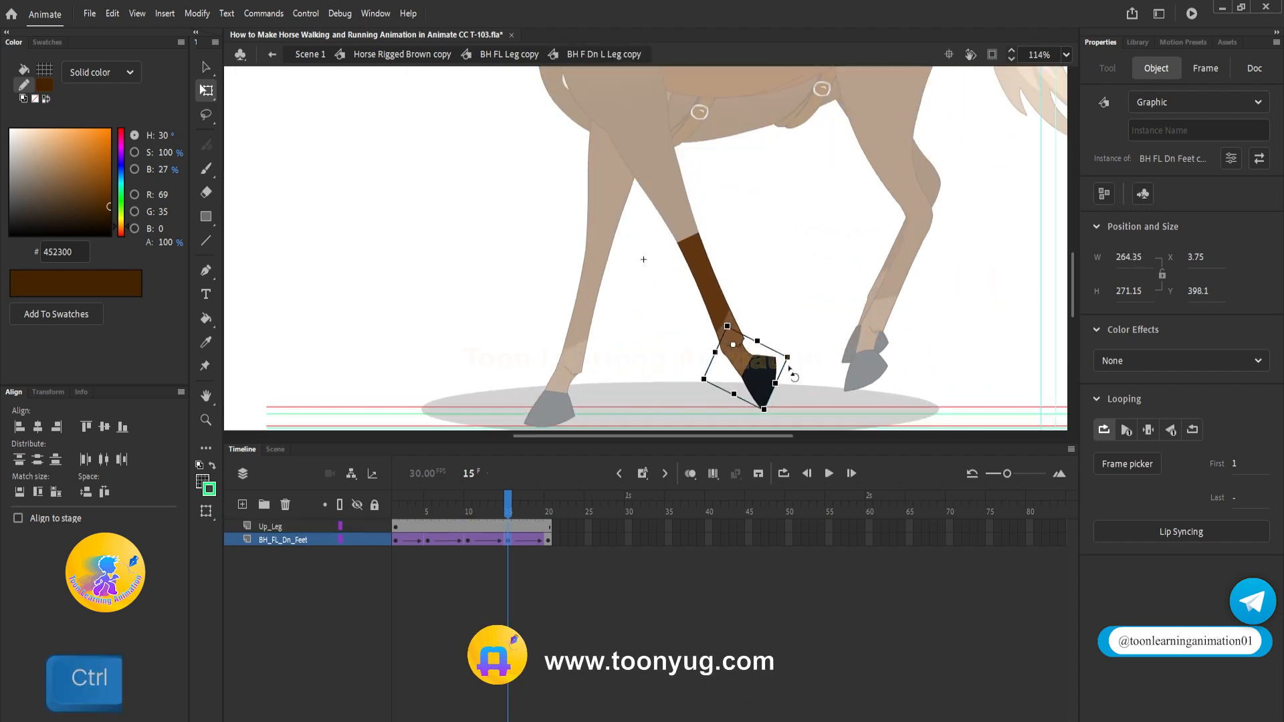
left_click_drag(791, 368, 772, 445)
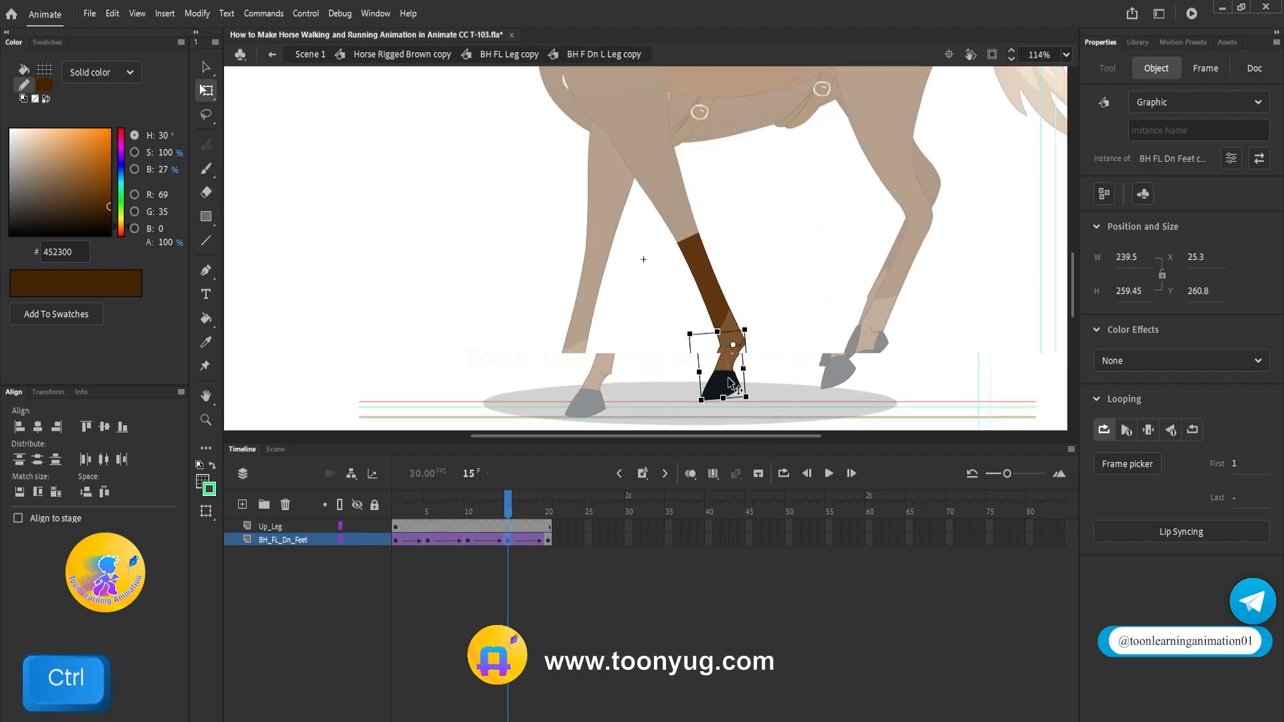
scroll(626, 299, "down", 4)
double_click(937, 355)
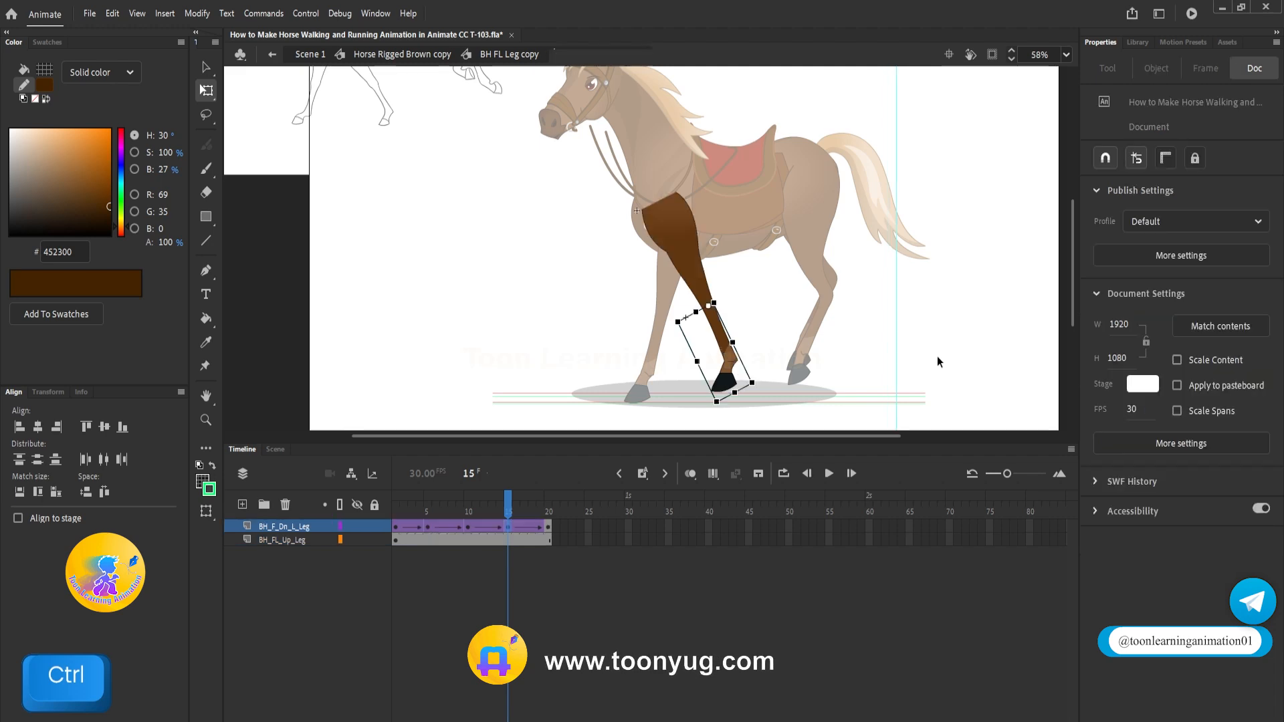
double_click(937, 355)
Lengthen the front left leg slightly at frame 15 so its hoof reaches the upper ground lines
scroll(745, 395, "up", 5)
scroll(744, 390, "up", 2)
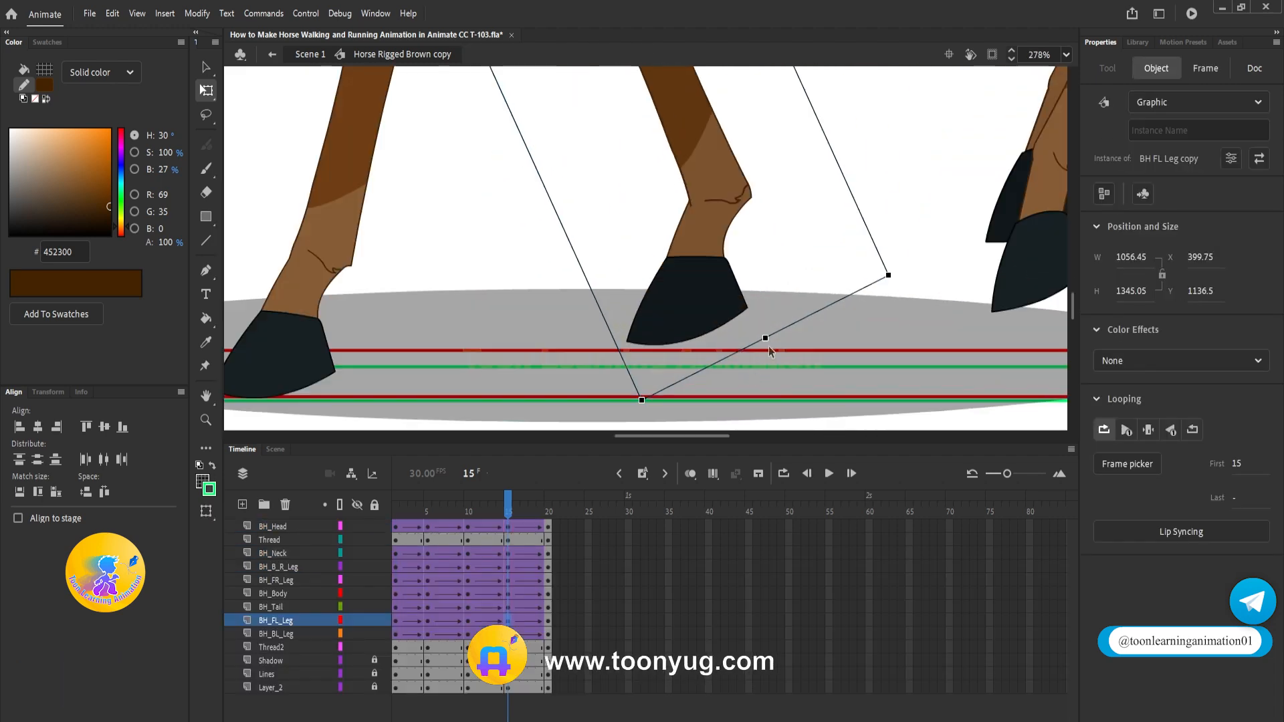
left_click_drag(766, 337, 774, 359)
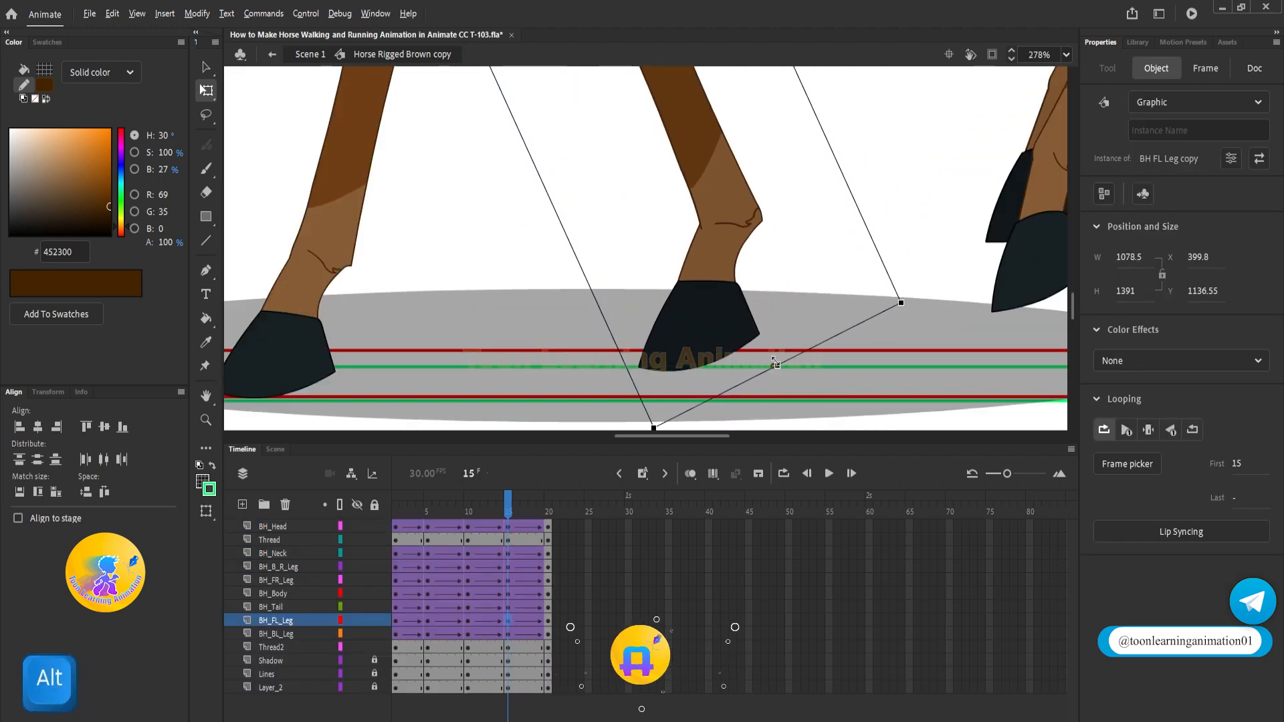
scroll(495, 162, "down", 6)
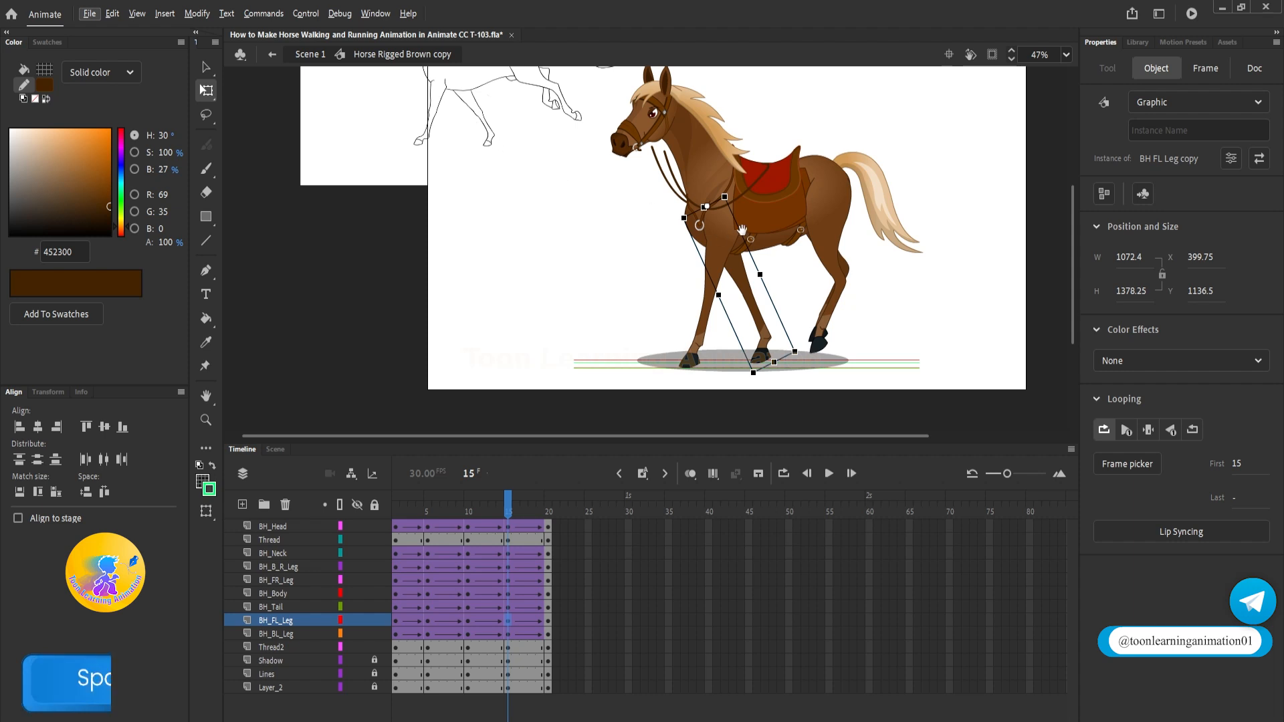
left_click_drag(743, 231, 697, 304)
scroll(679, 354, "up", 2)
left_click_drag(647, 343, 659, 341)
scroll(653, 337, "down", 1)
scroll(654, 342, "down", 1)
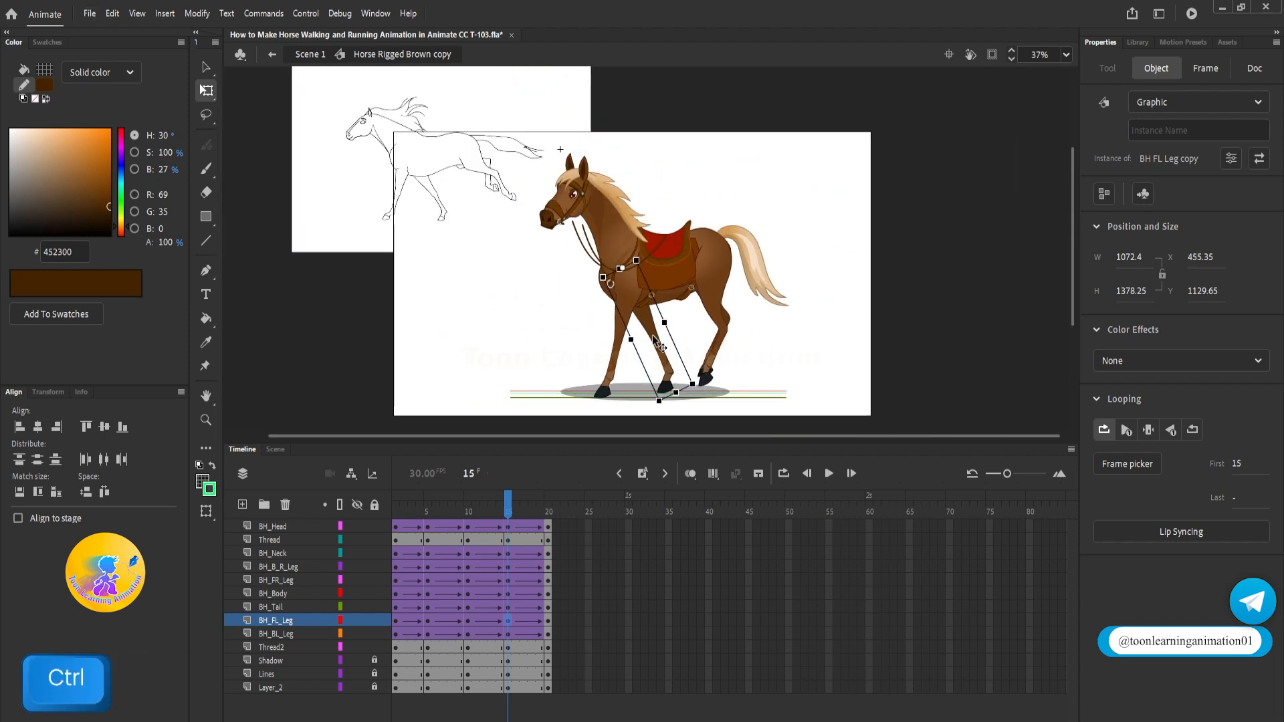
key("ctrl+z")
Widen the horse's body to about 1440 px at frame 15 and shift the tail and both hind legs backward to match
scroll(709, 251, "up", 1)
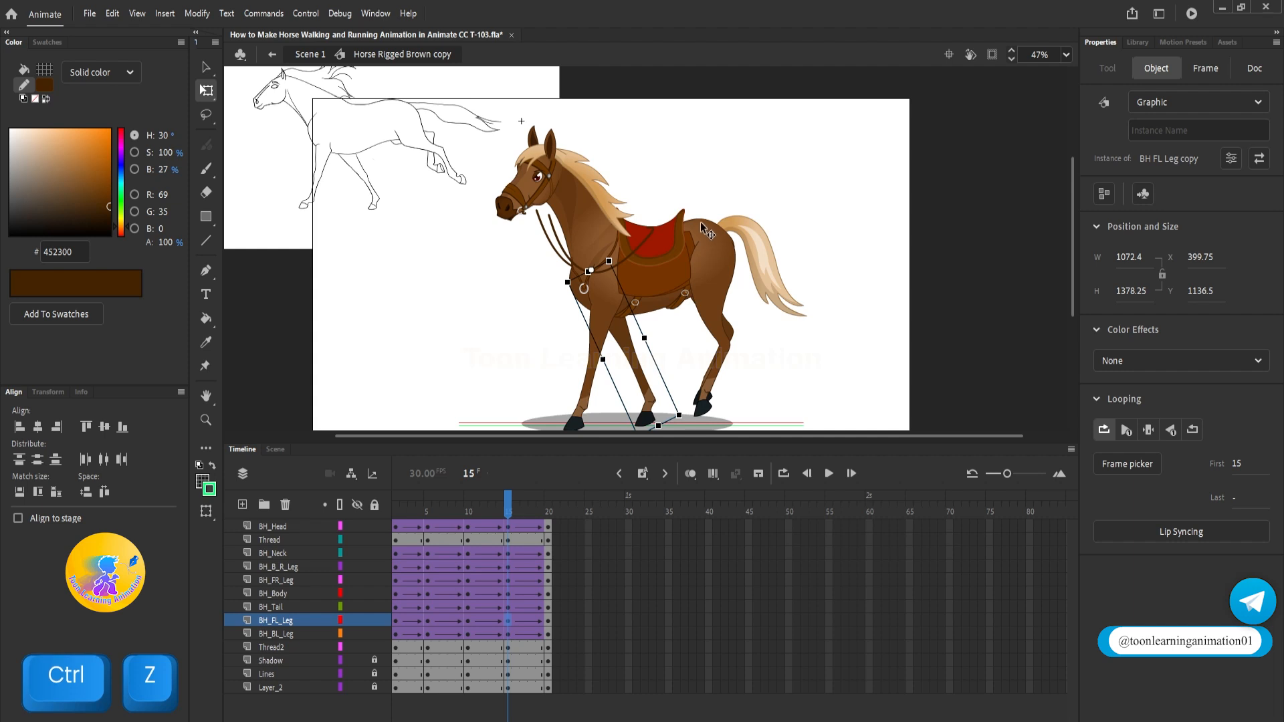
left_click(716, 228)
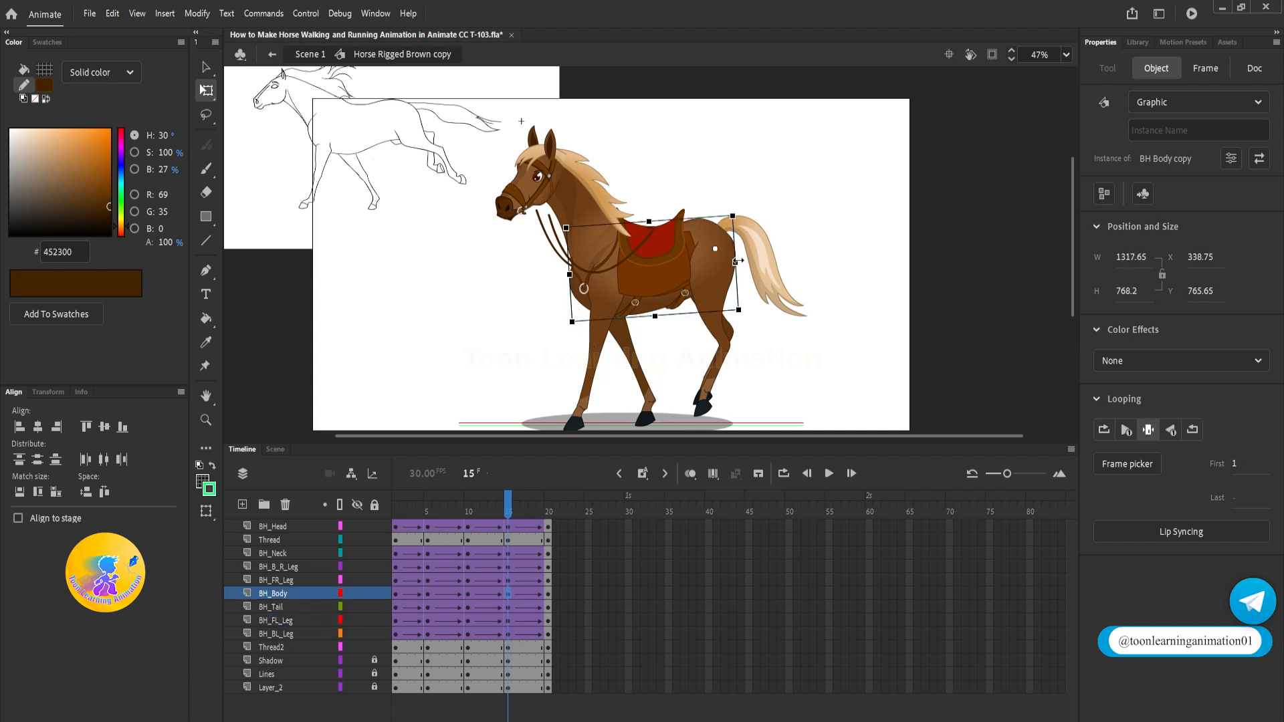
left_click_drag(747, 262, 753, 261)
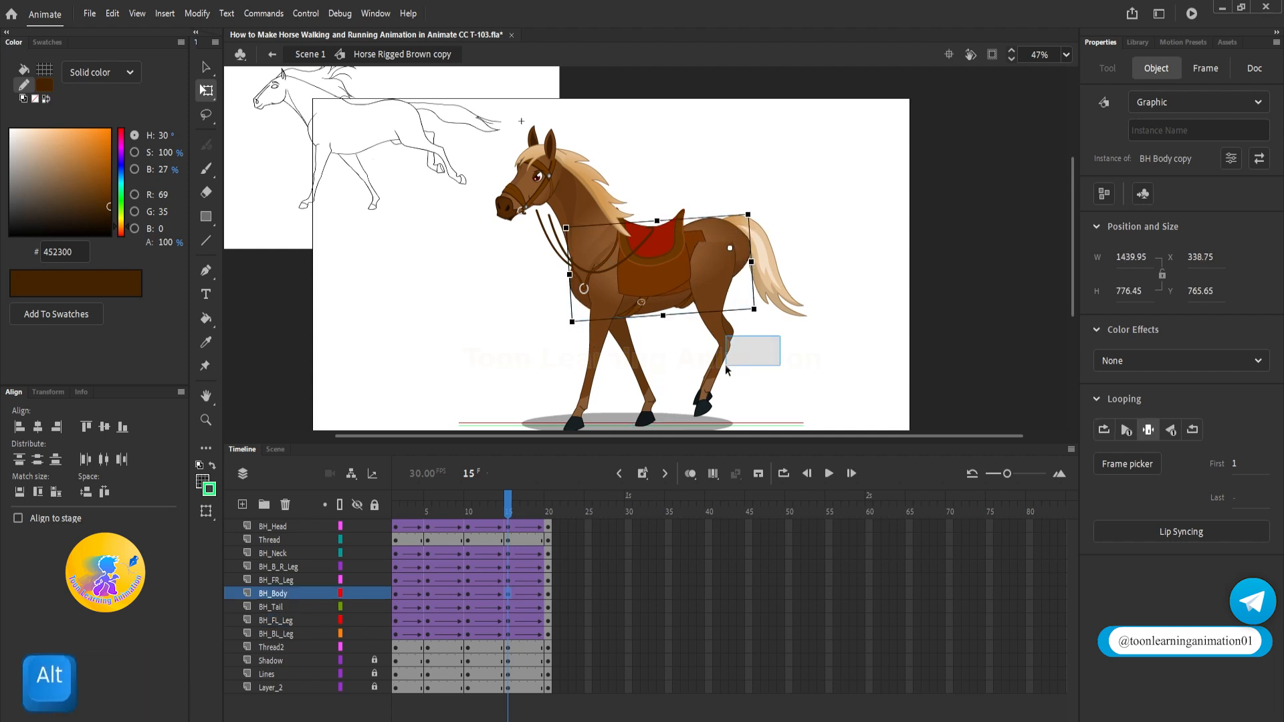
left_click(743, 288)
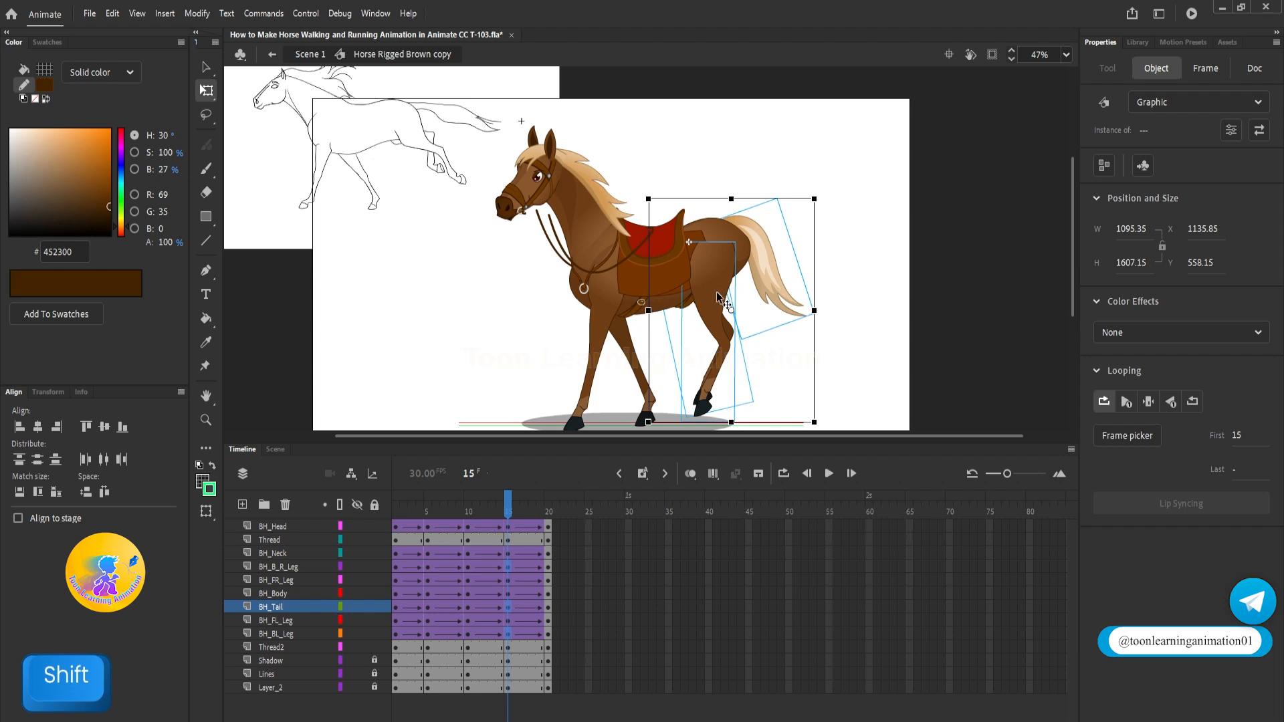
left_click_drag(717, 292, 732, 289)
left_click(660, 342)
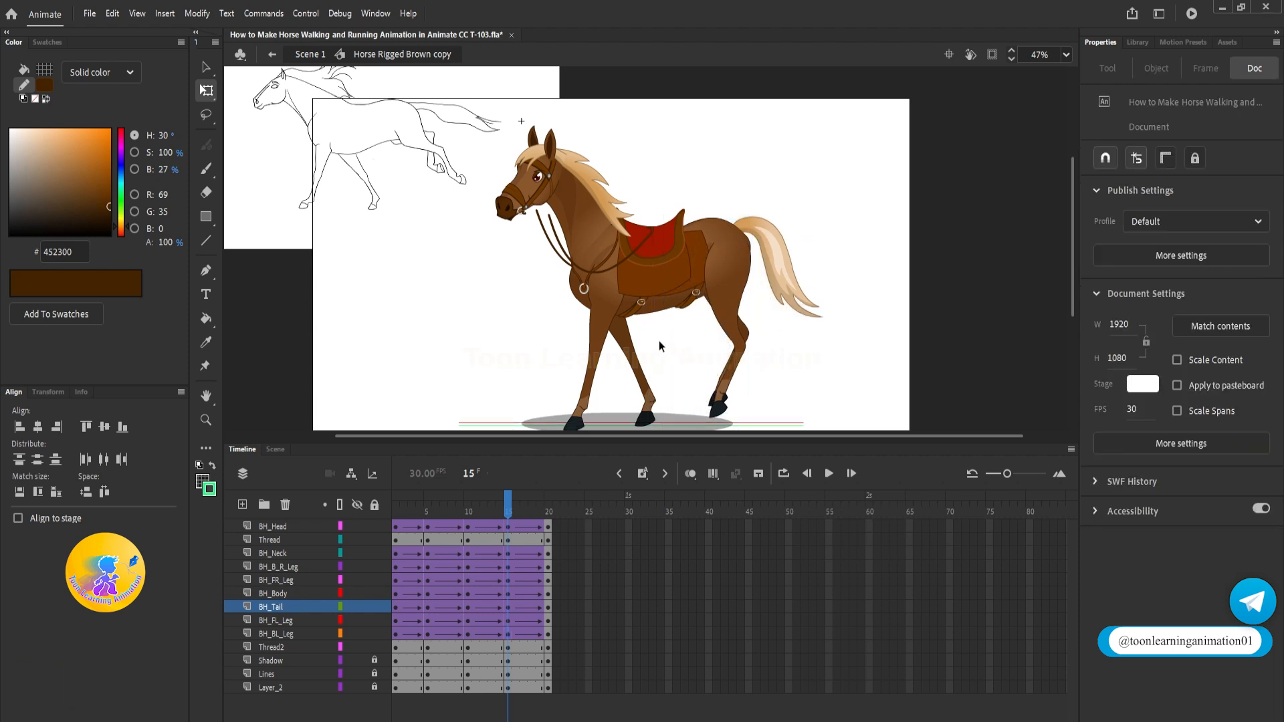
Move the front left leg slightly backward at frame 15
left_click(641, 365)
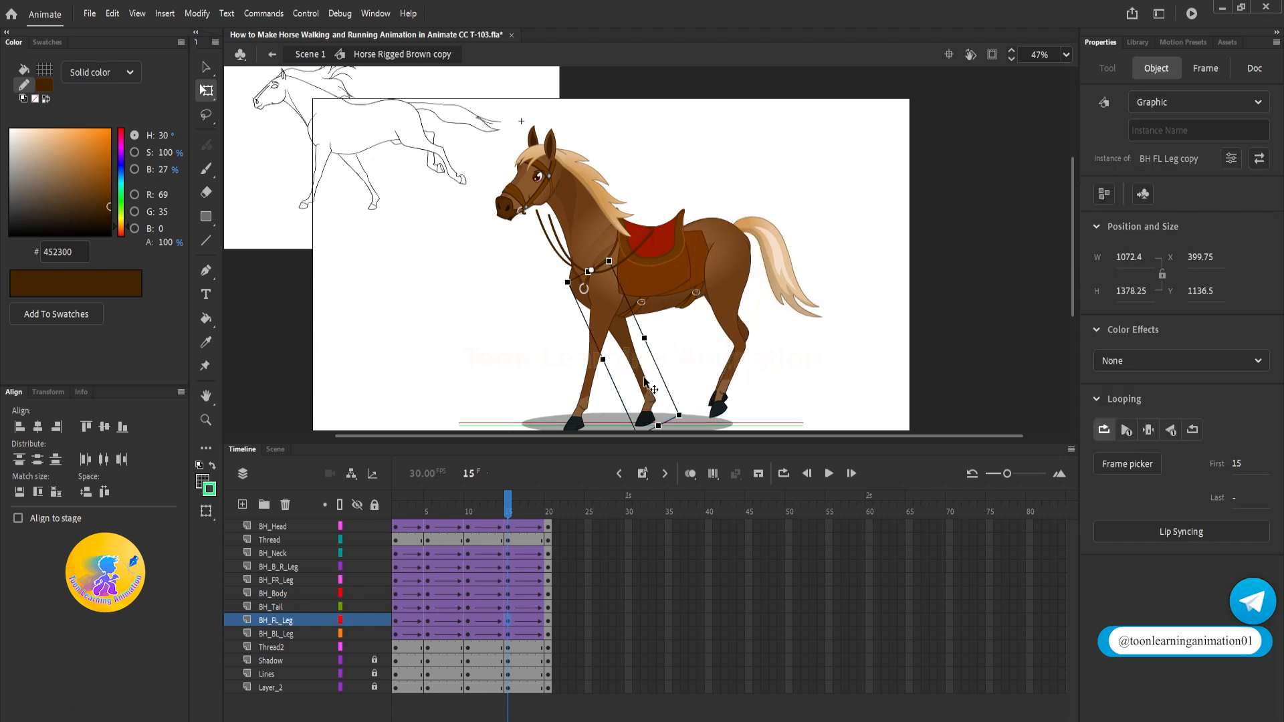
left_click_drag(641, 365, 656, 364)
left_click(866, 400)
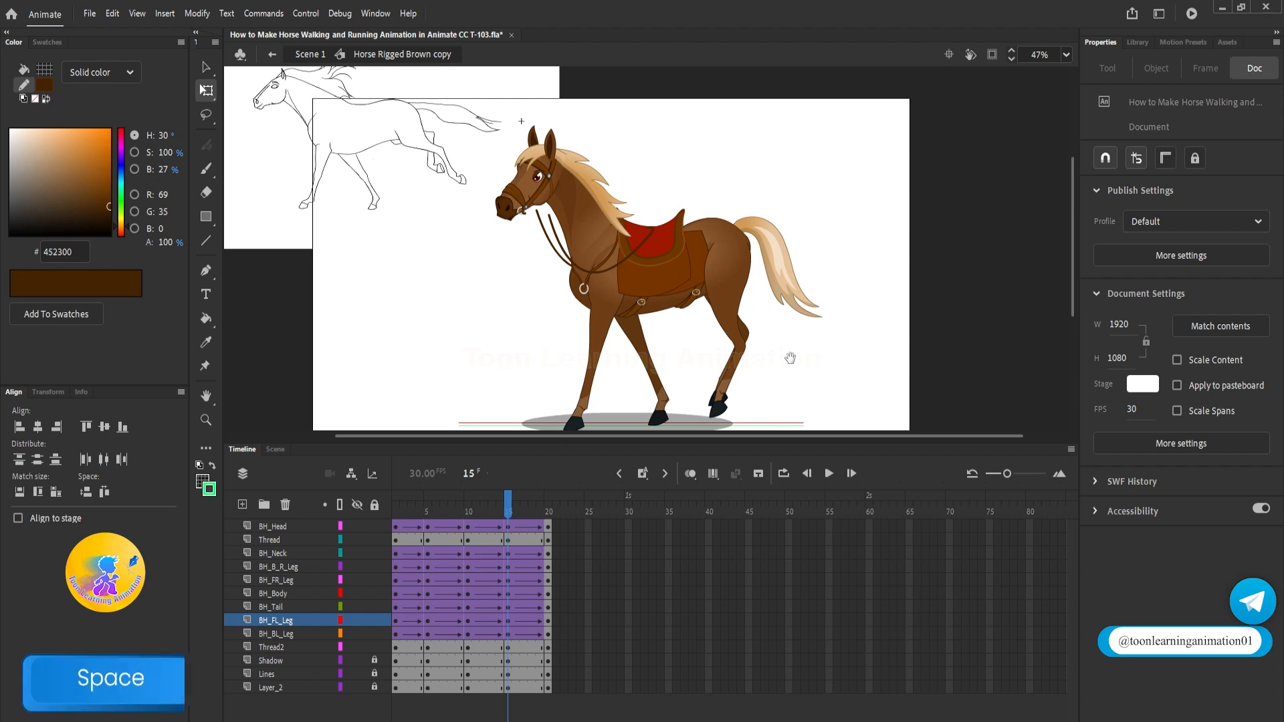
Rotate both hind legs backward at frame 15 so they extend behind the body as in the reference sketch
left_click_drag(792, 356, 810, 328)
left_click(741, 288)
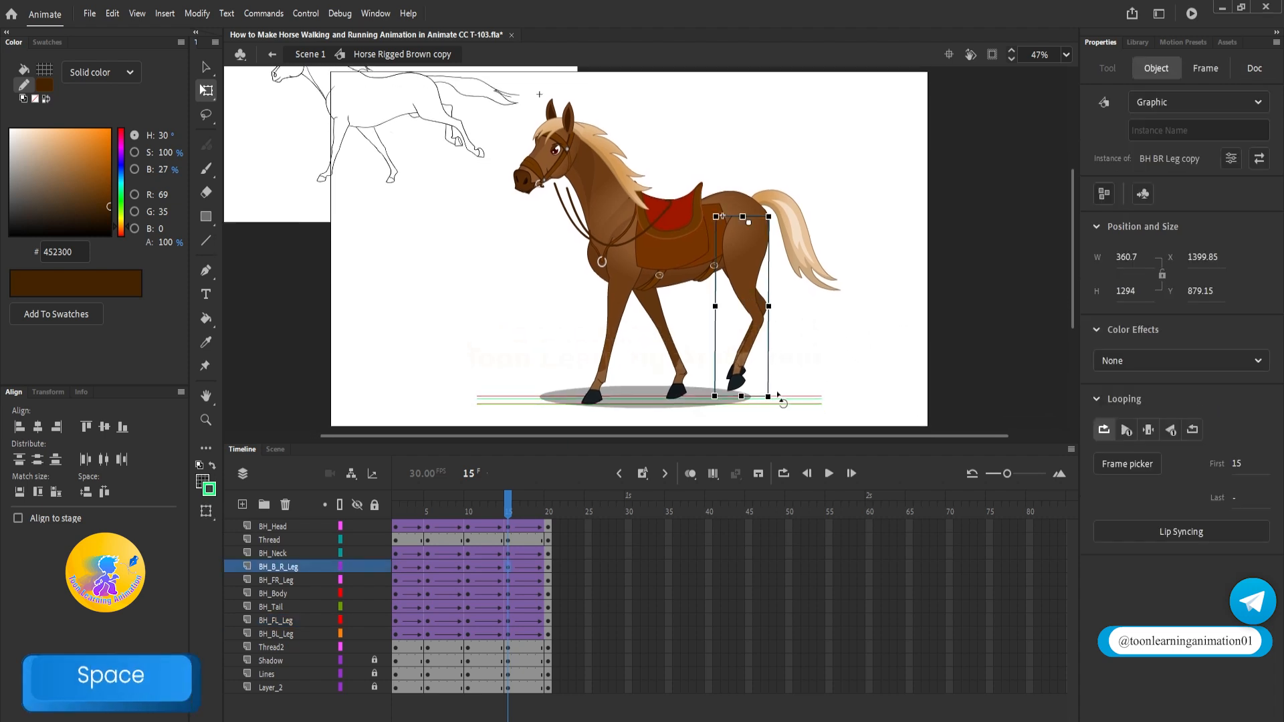
left_click_drag(780, 399, 872, 375)
double_click(817, 334)
double_click(909, 336)
left_click(815, 330)
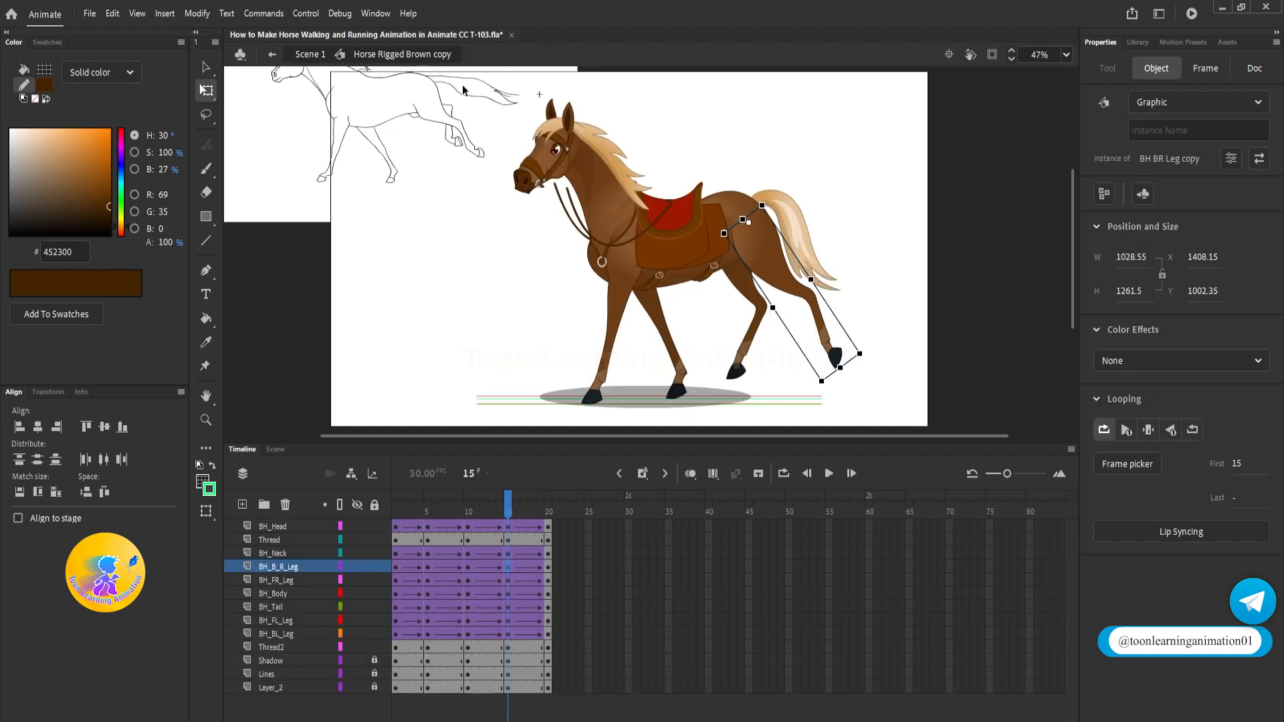
left_click_drag(806, 376, 923, 343)
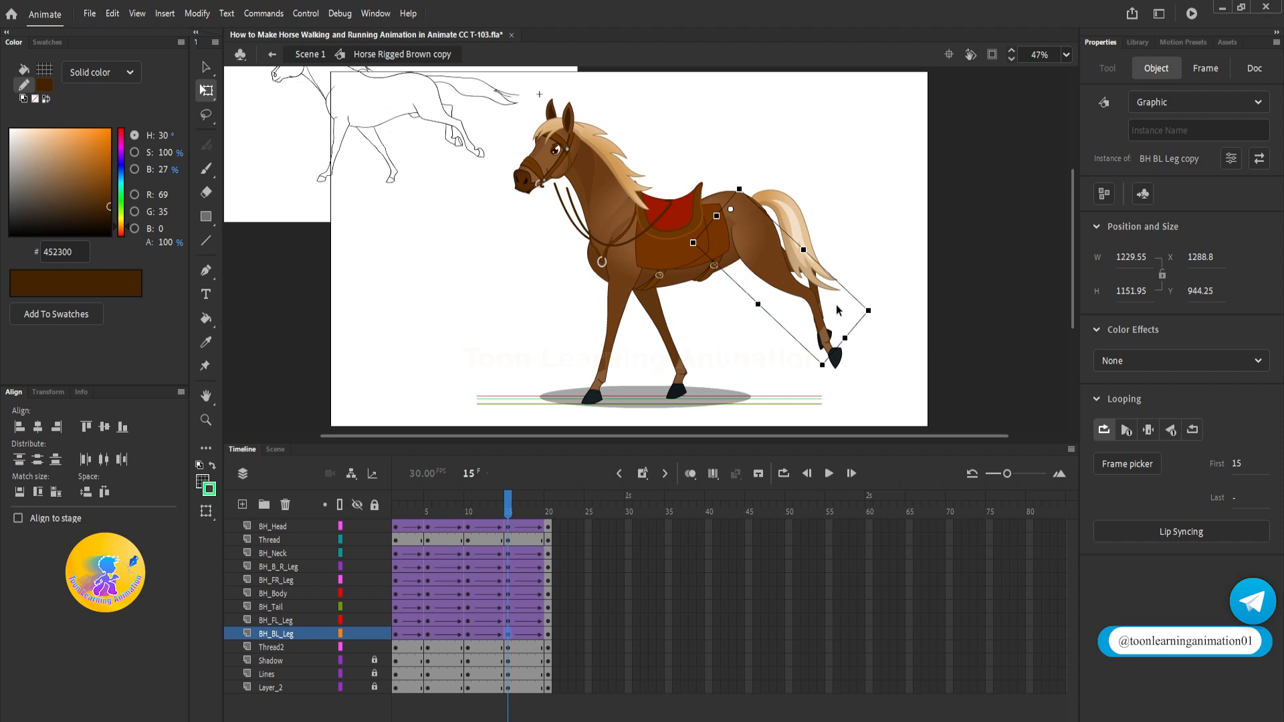
Inside the back left leg symbol, rotate the lower leg and its hoof further backward at frame 15
scroll(836, 321, "up", 3)
double_click(829, 355)
left_click(830, 356)
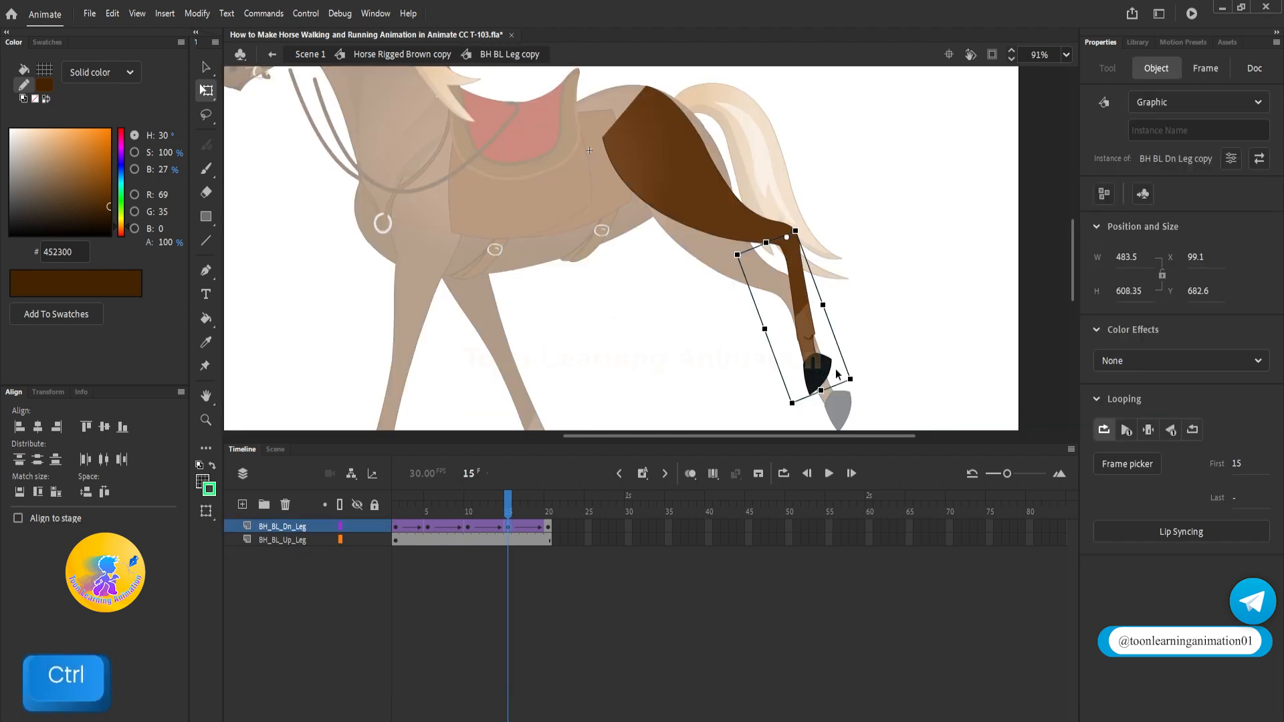
left_click_drag(865, 383, 877, 325)
double_click(823, 365)
left_click(823, 366)
double_click(917, 334)
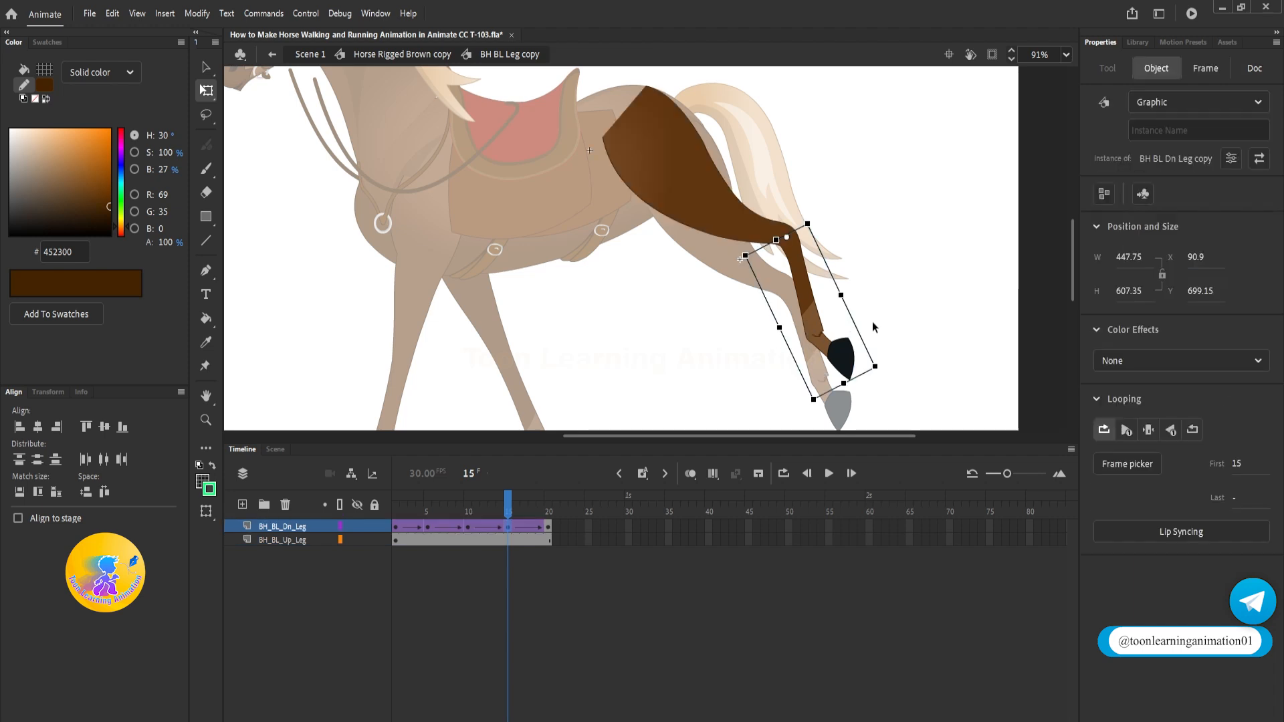
scroll(877, 325, "down", 3)
double_click(877, 325)
left_click(841, 326)
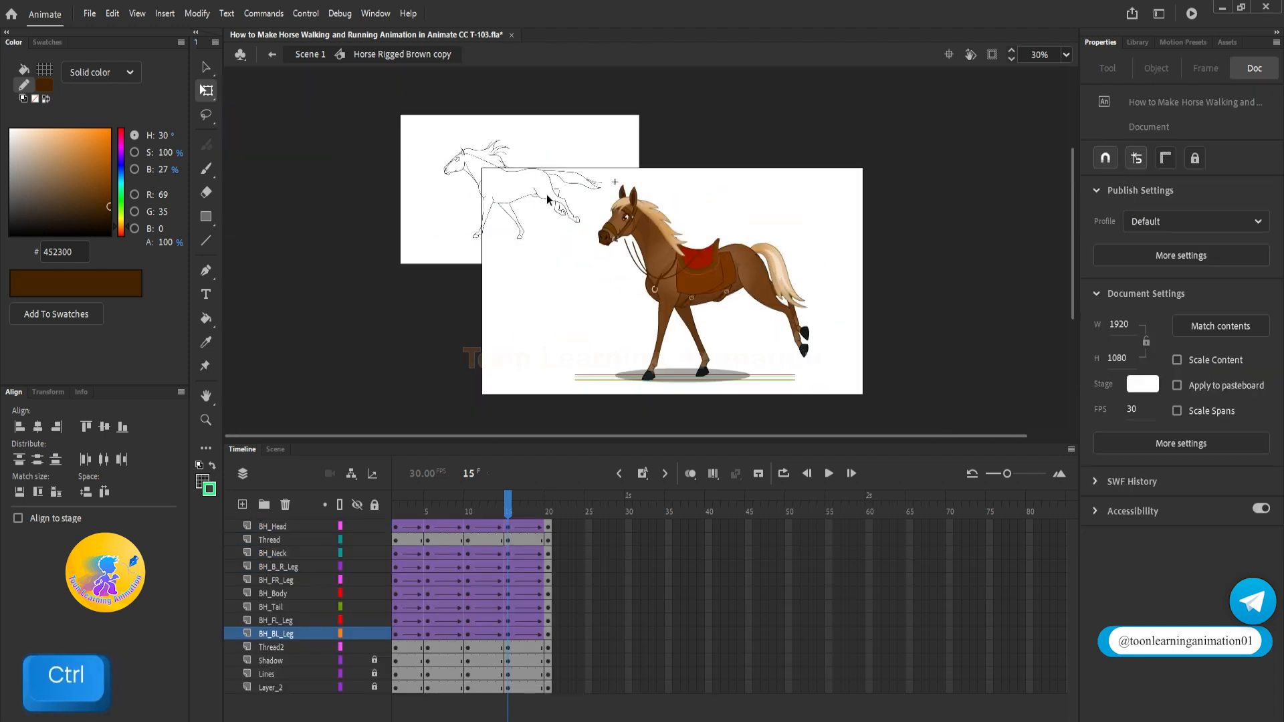
Raise the two hind hooves slightly at frame 15 to follow the reference sketch
scroll(763, 285, "up", 1)
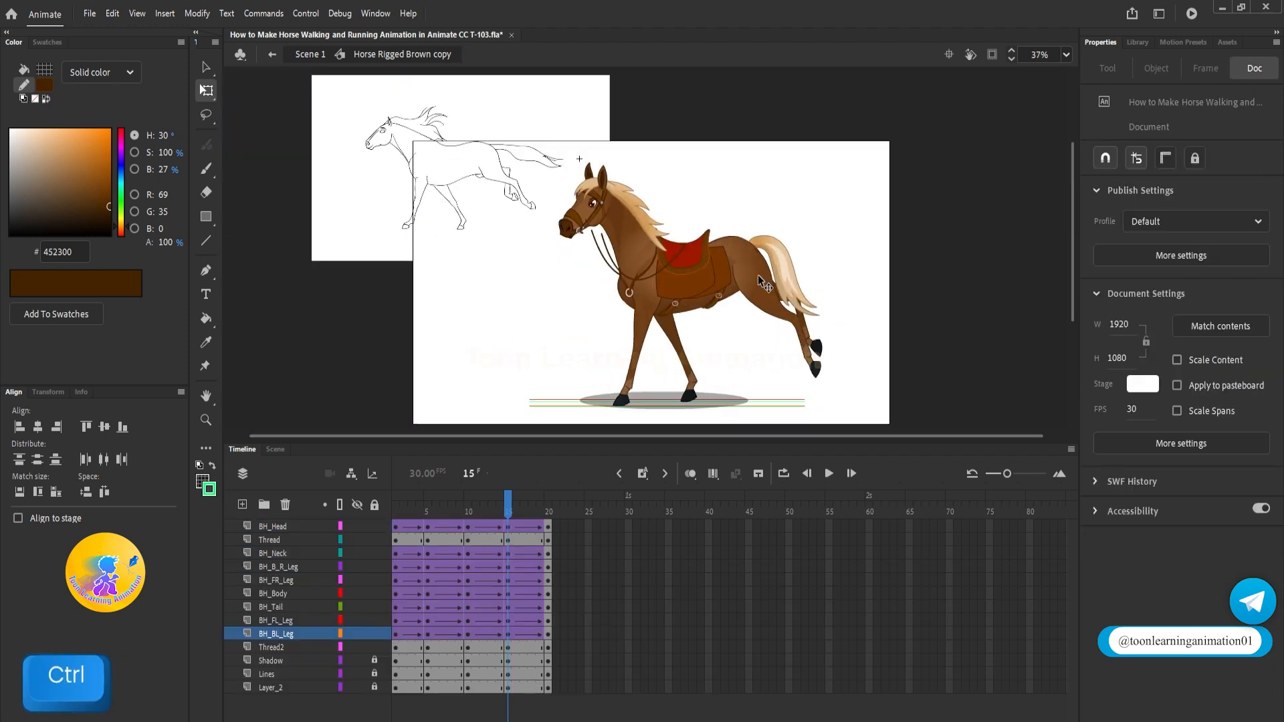
left_click(816, 365)
left_click_drag(820, 378, 812, 351)
left_click(828, 338)
scroll(827, 338, "up", 3)
left_click(810, 367)
scroll(829, 365, "down", 4)
left_click(914, 343)
Play and scrub through the running cycle, comparing the poses at frames 1, 5 and 10 with the reference sketches
left_click(509, 502)
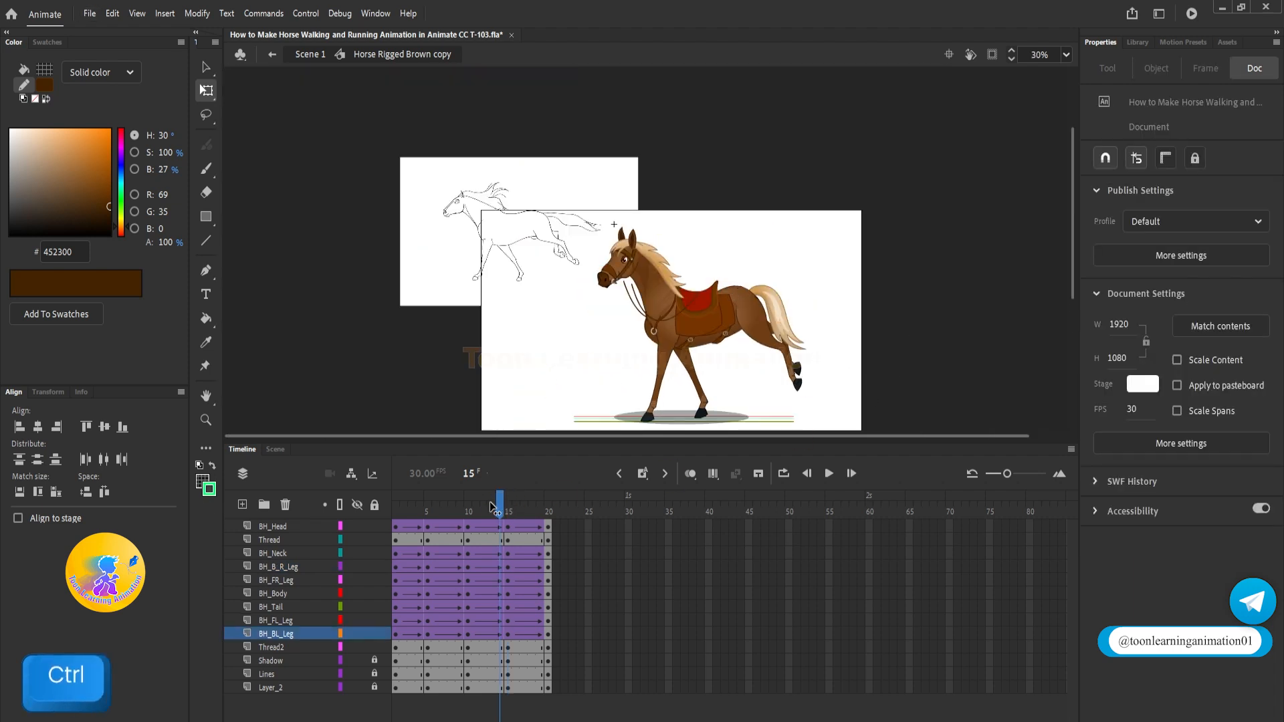
key("Return")
left_click(432, 540)
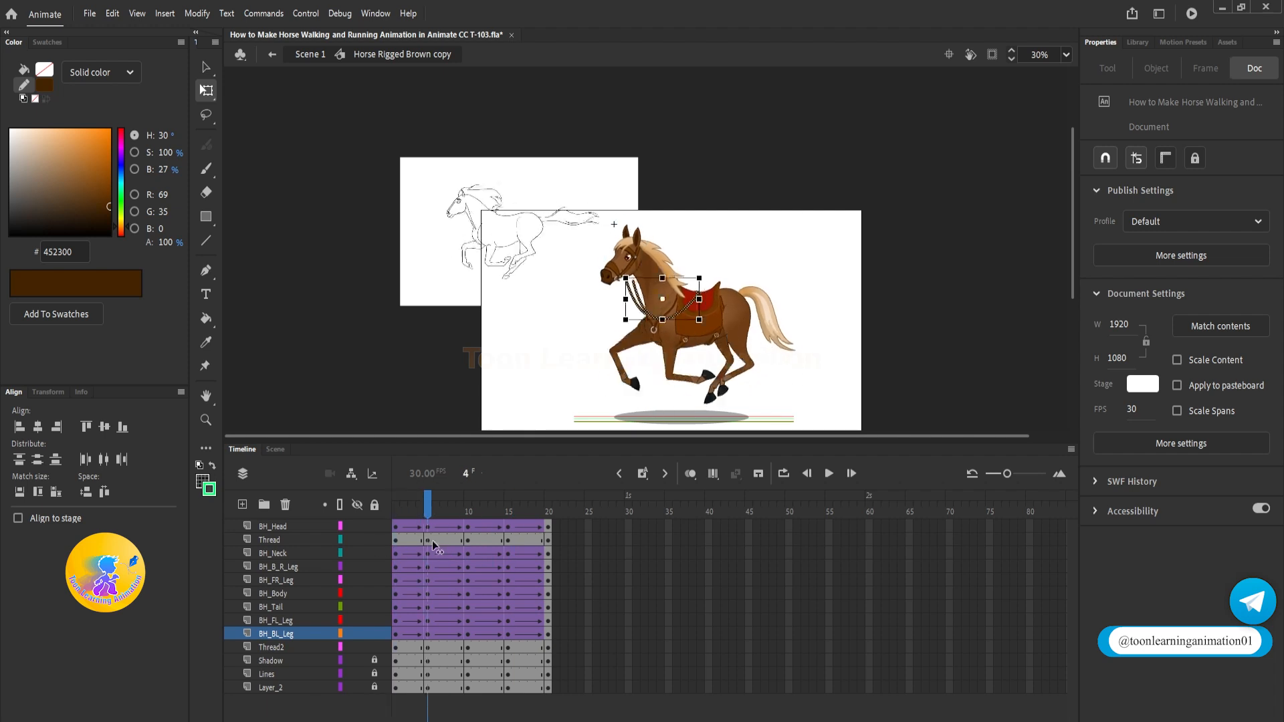
left_click_drag(432, 540, 274, 553)
key("Return")
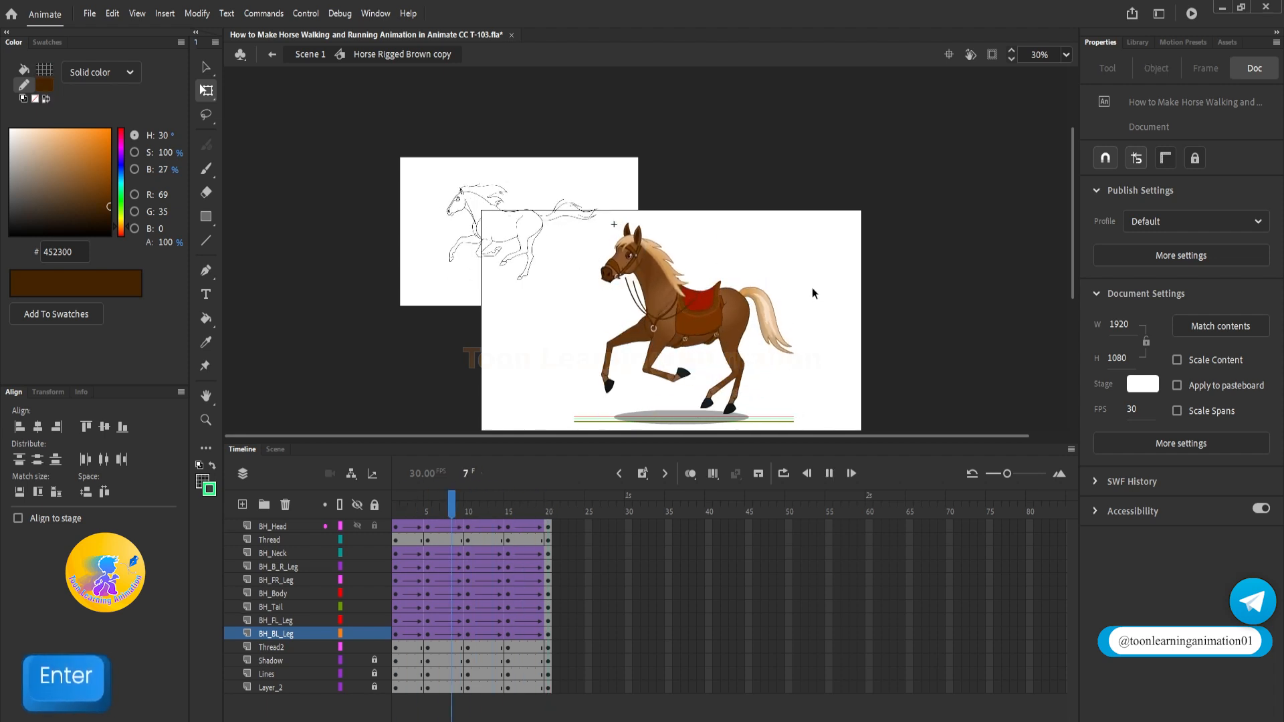
left_click_drag(414, 506, 387, 512)
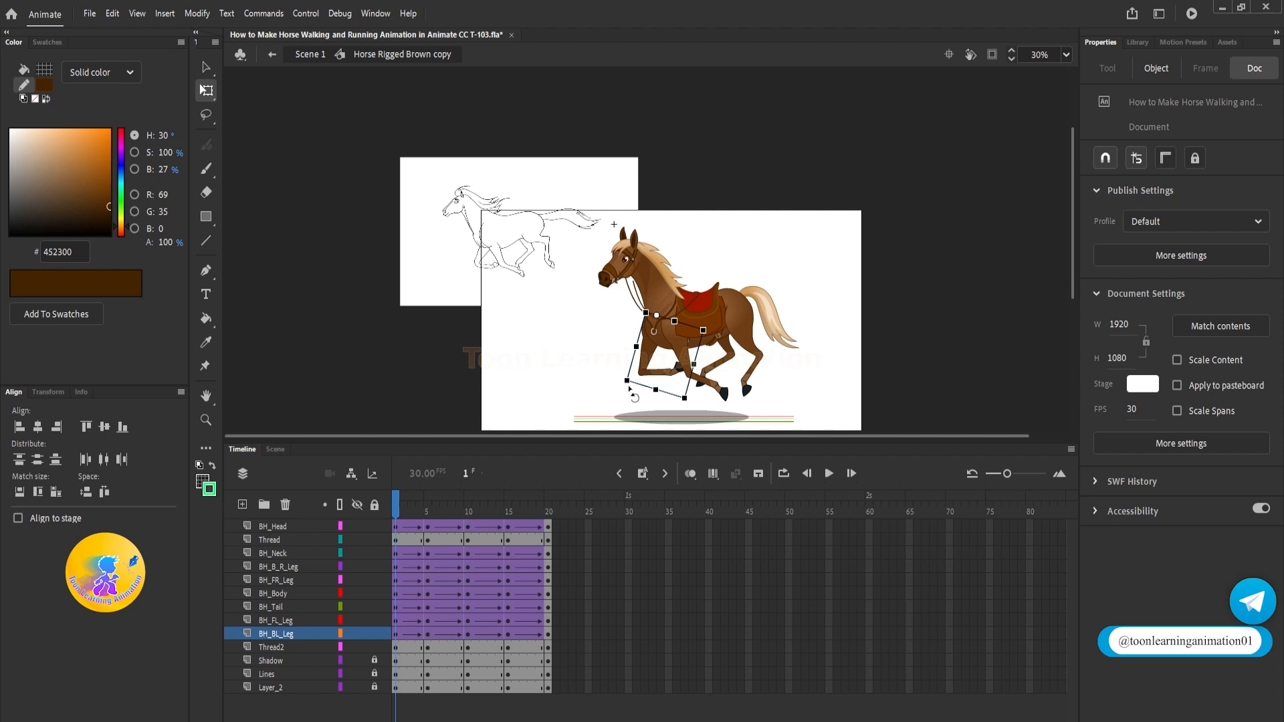
left_click_drag(440, 515, 410, 508)
left_click(429, 510)
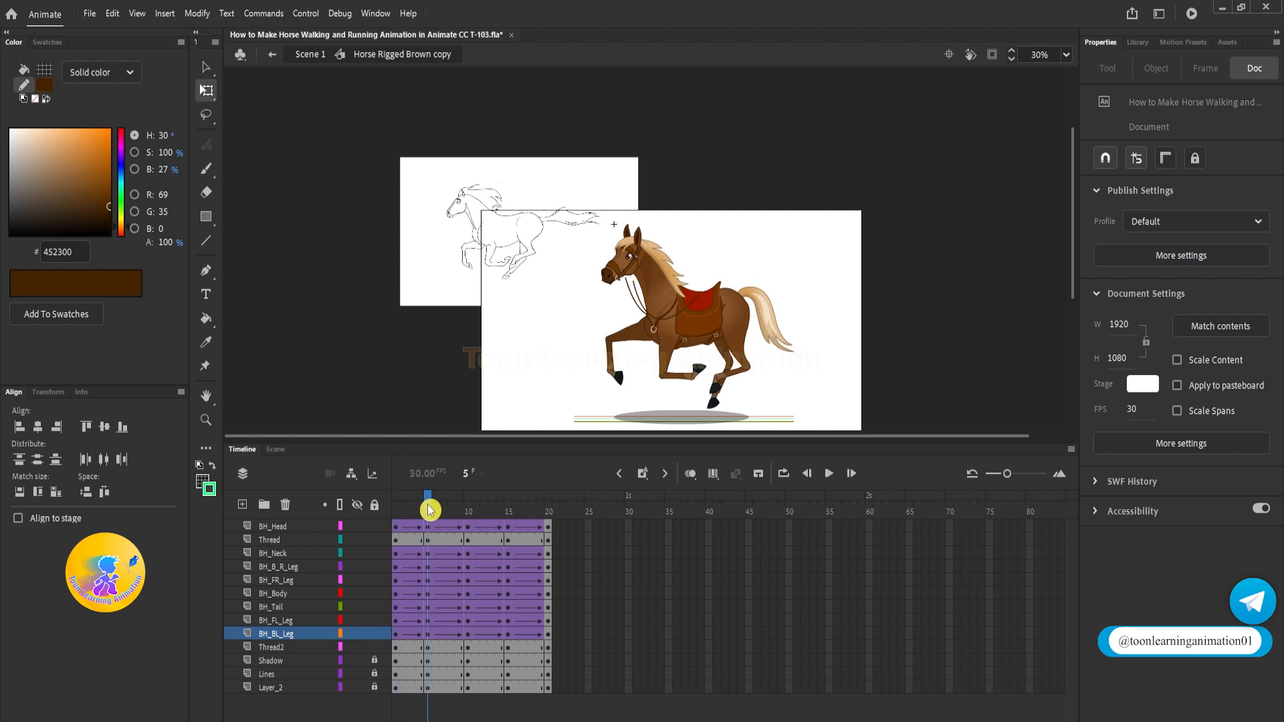
left_click(468, 512)
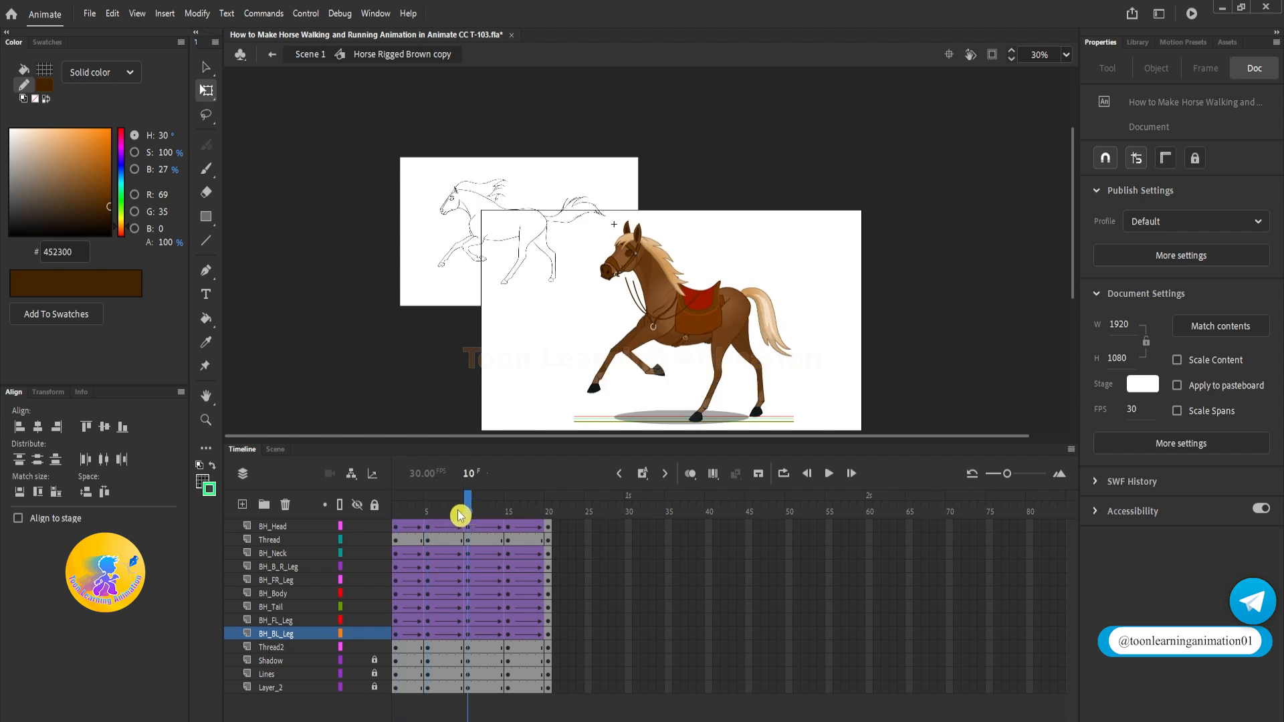
mouse_move(460, 515)
left_mouse_down()
mouse_move(430, 512)
mouse_move(471, 509)
left_mouse_up()
Nudge the whole horse up at frame 10 and lengthen both hind legs so their hooves reach the ground lines
left_click_drag(532, 204, 904, 438)
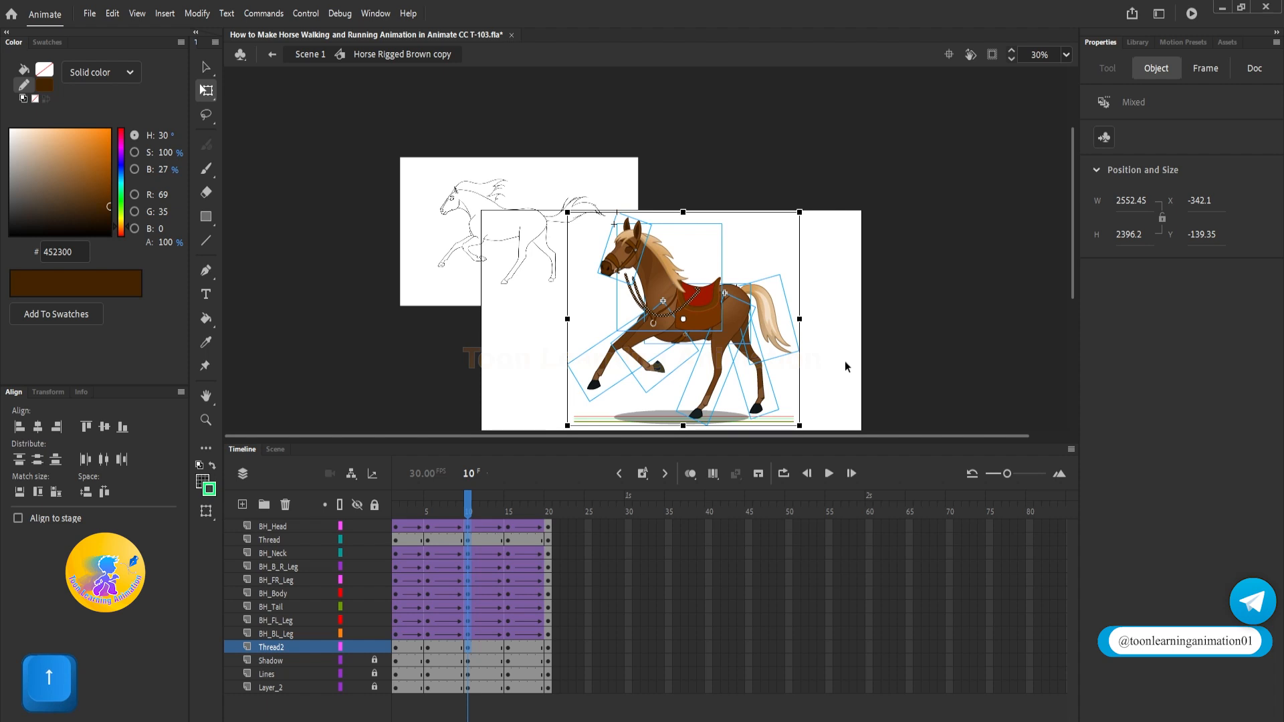
left_click(844, 360)
scroll(717, 412, "up", 5)
left_click(662, 409)
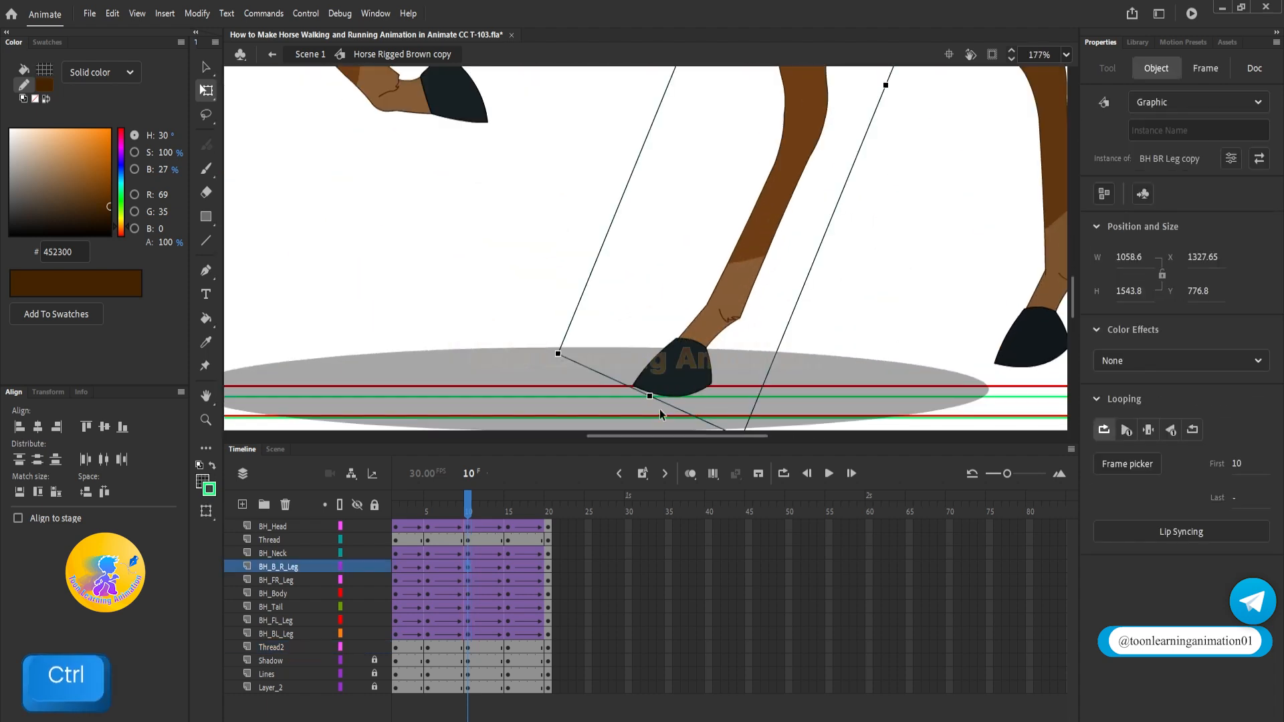
left_click_drag(660, 415, 661, 414)
left_click(1052, 331)
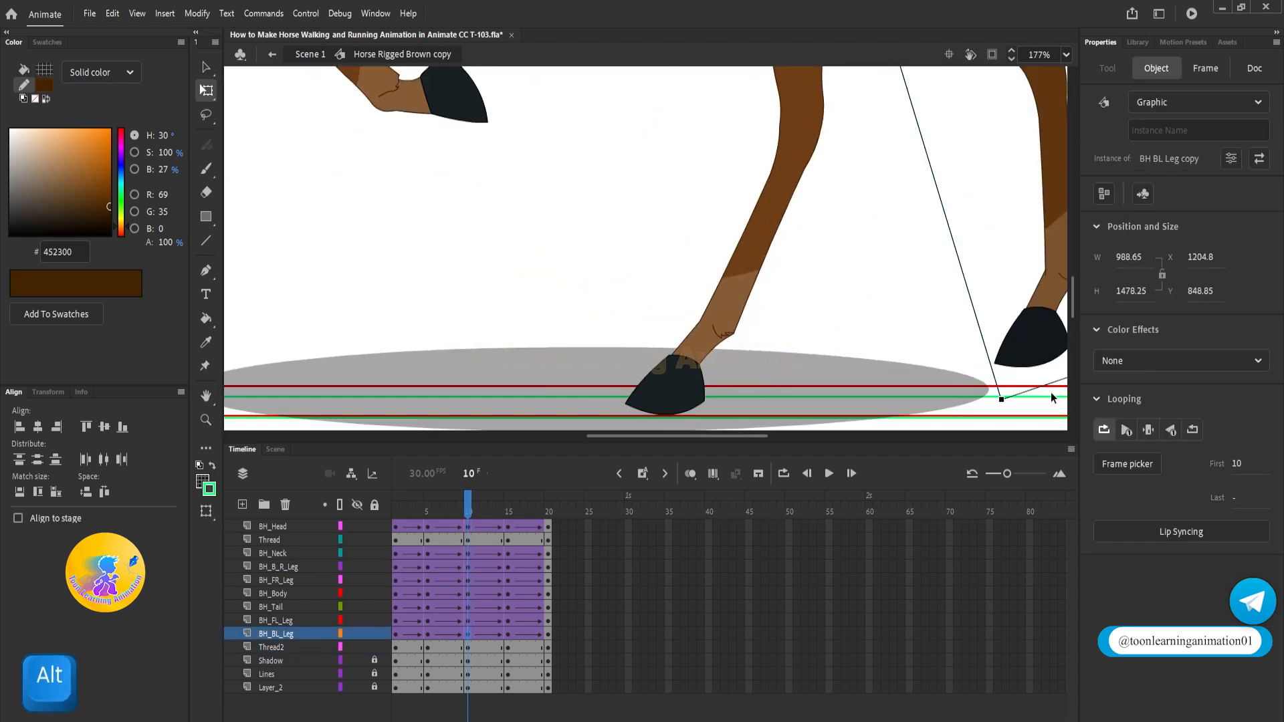
left_click_drag(1050, 392, 938, 397)
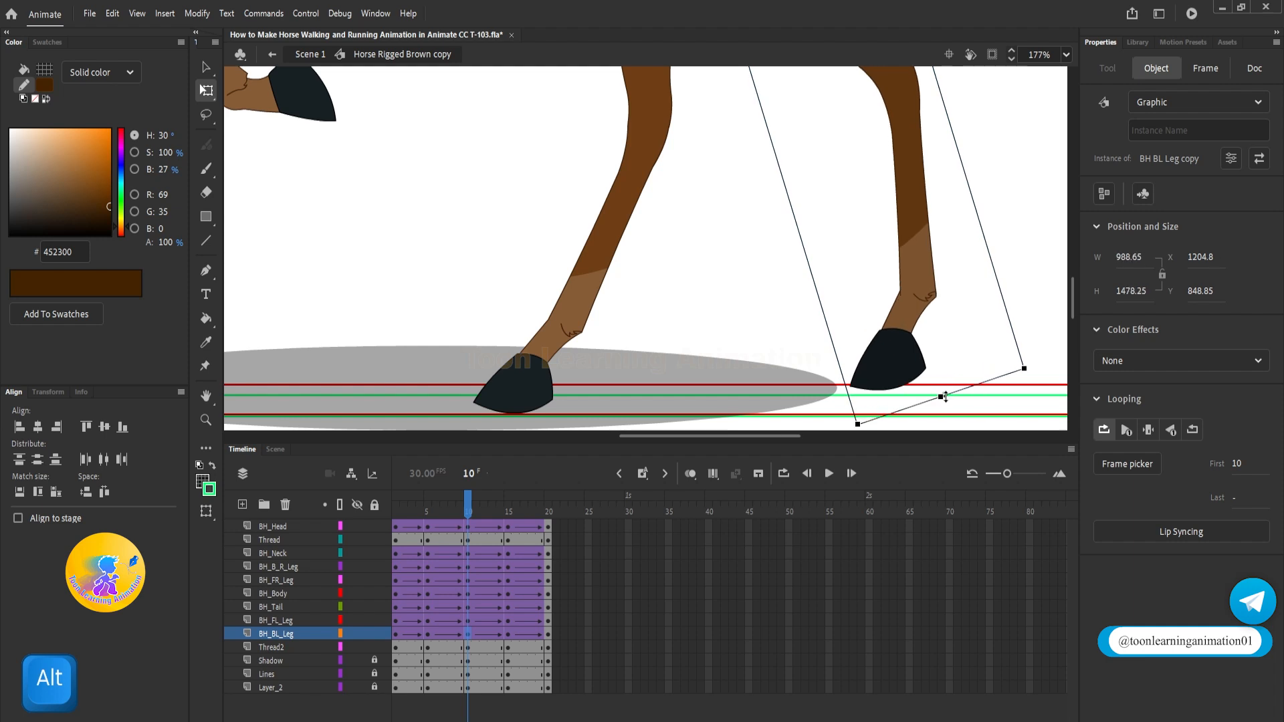
scroll(939, 388, "down", 5)
left_click(582, 262)
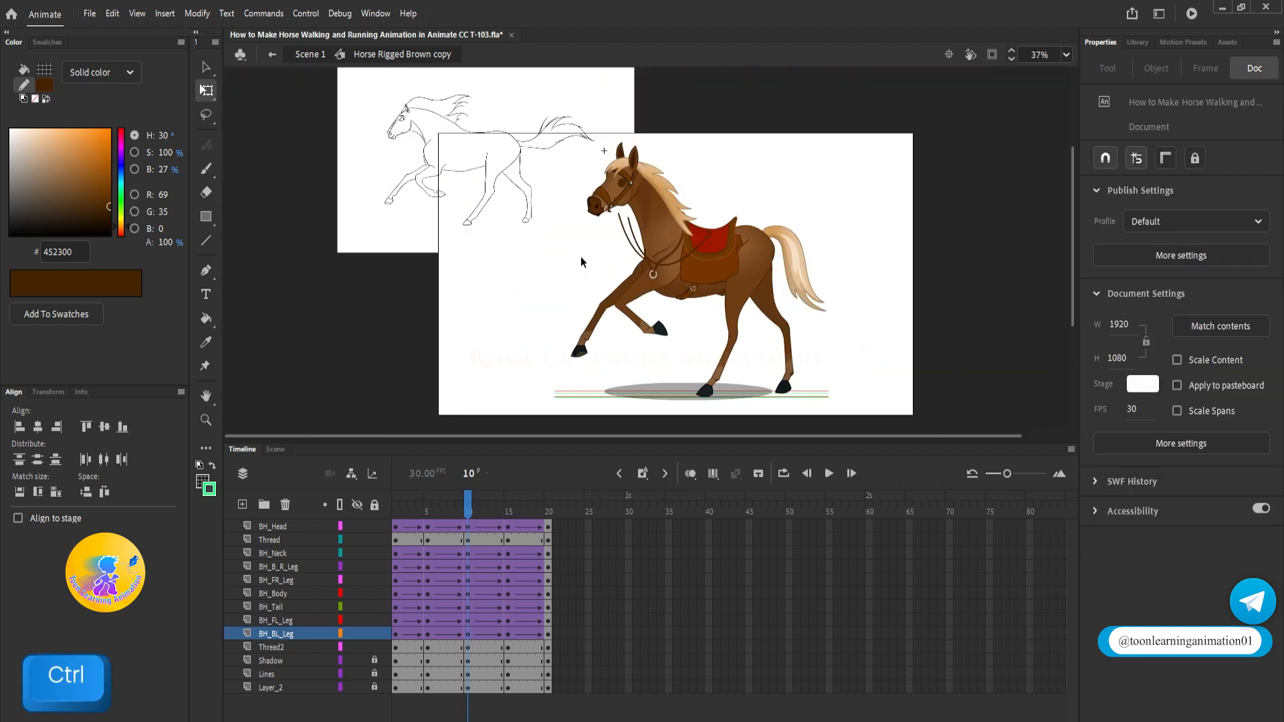
Compare the poses at frames 10 and 15 with the reference sketches and replay the running cycle
left_click(508, 509)
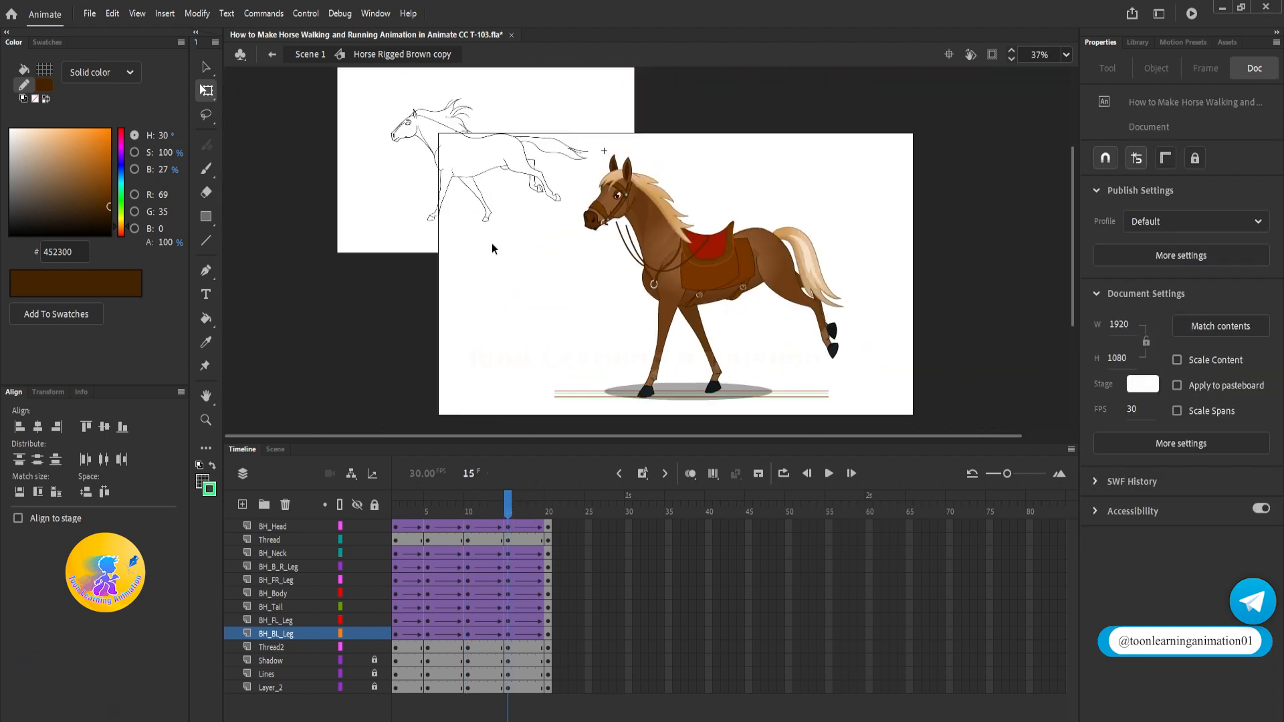
left_click(472, 516)
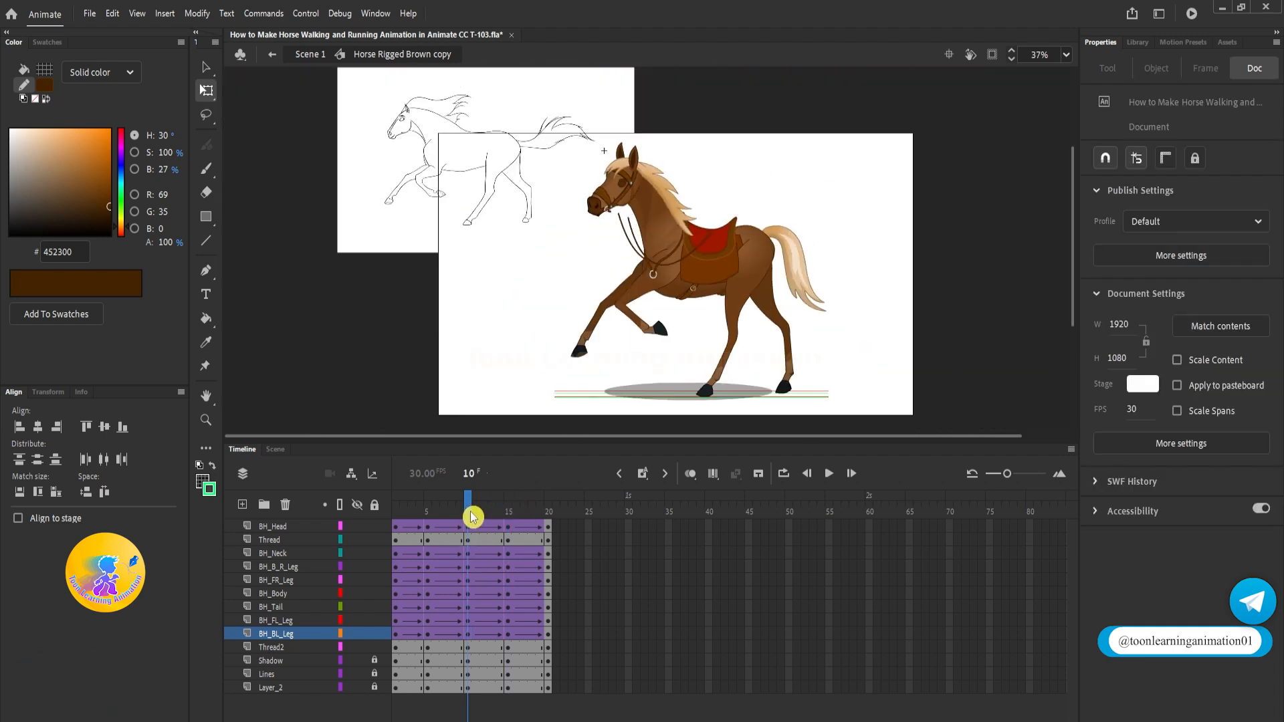
left_click(508, 519)
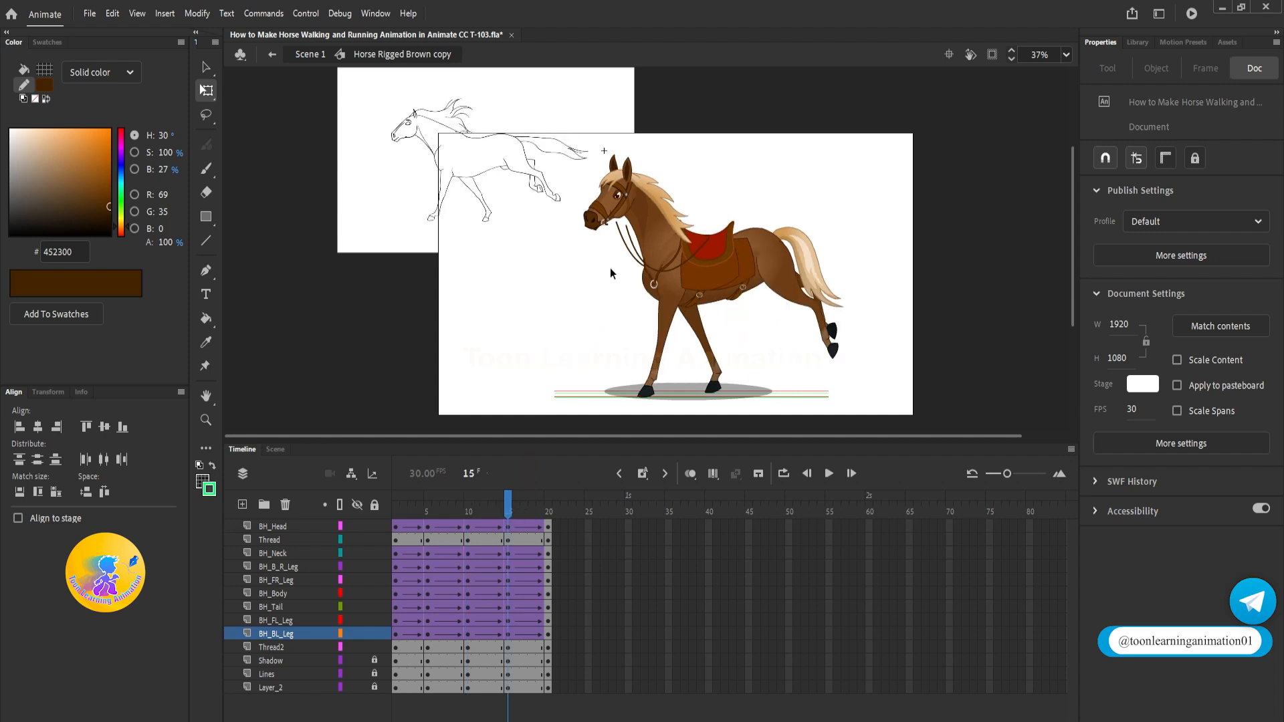
left_click(554, 510)
key("Return")
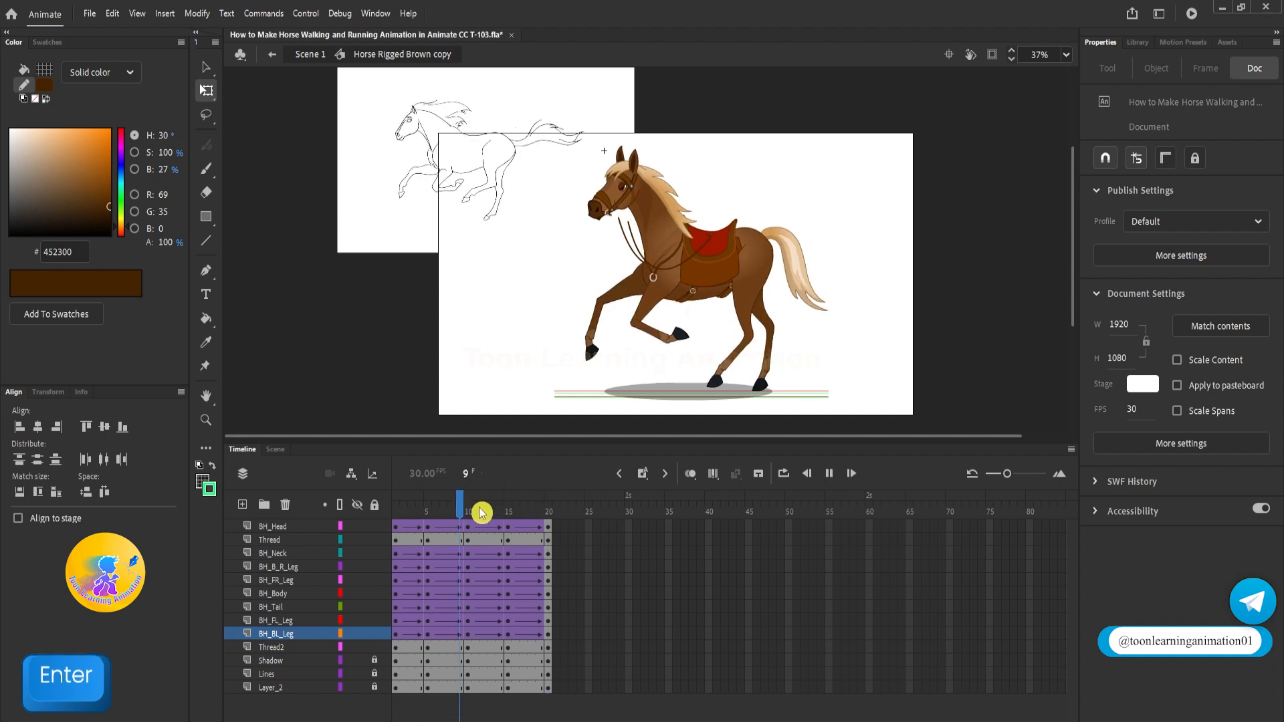
left_click_drag(386, 498, 436, 529)
key("Return")
Move the whole horse down slightly at frames 5 and 15
left_click(430, 514)
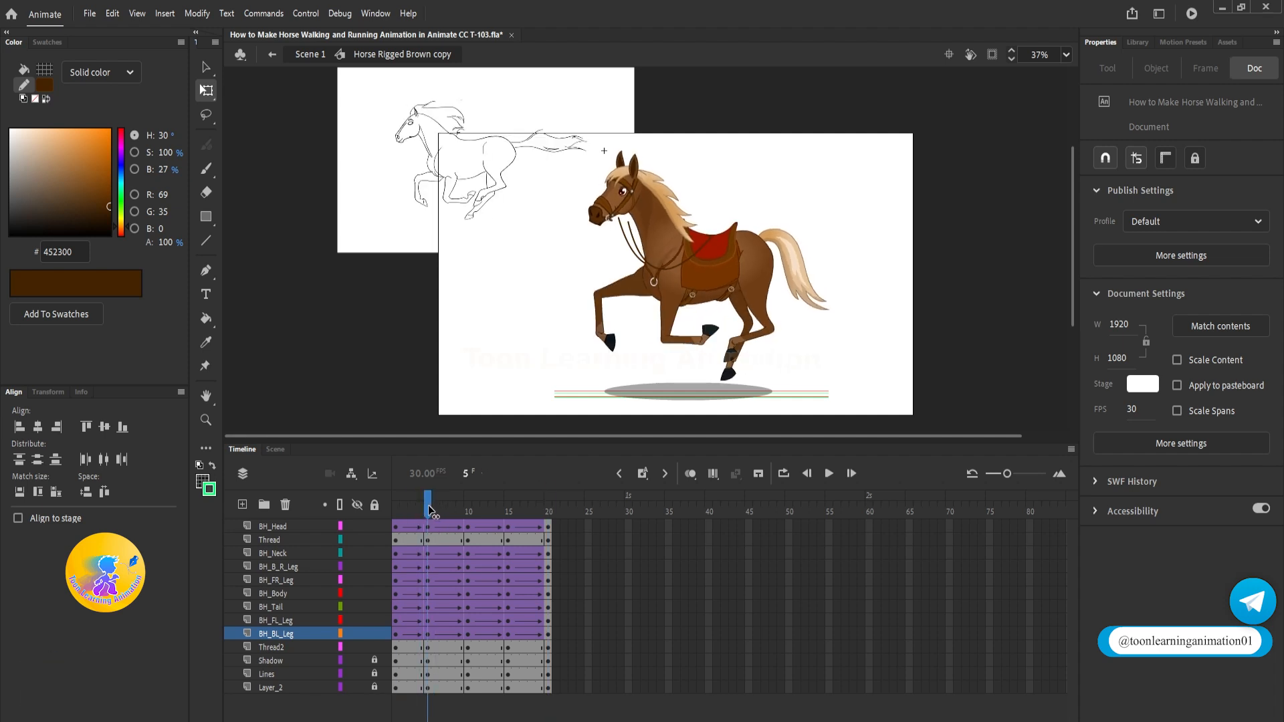
left_click_drag(563, 179, 853, 362)
key("Down")
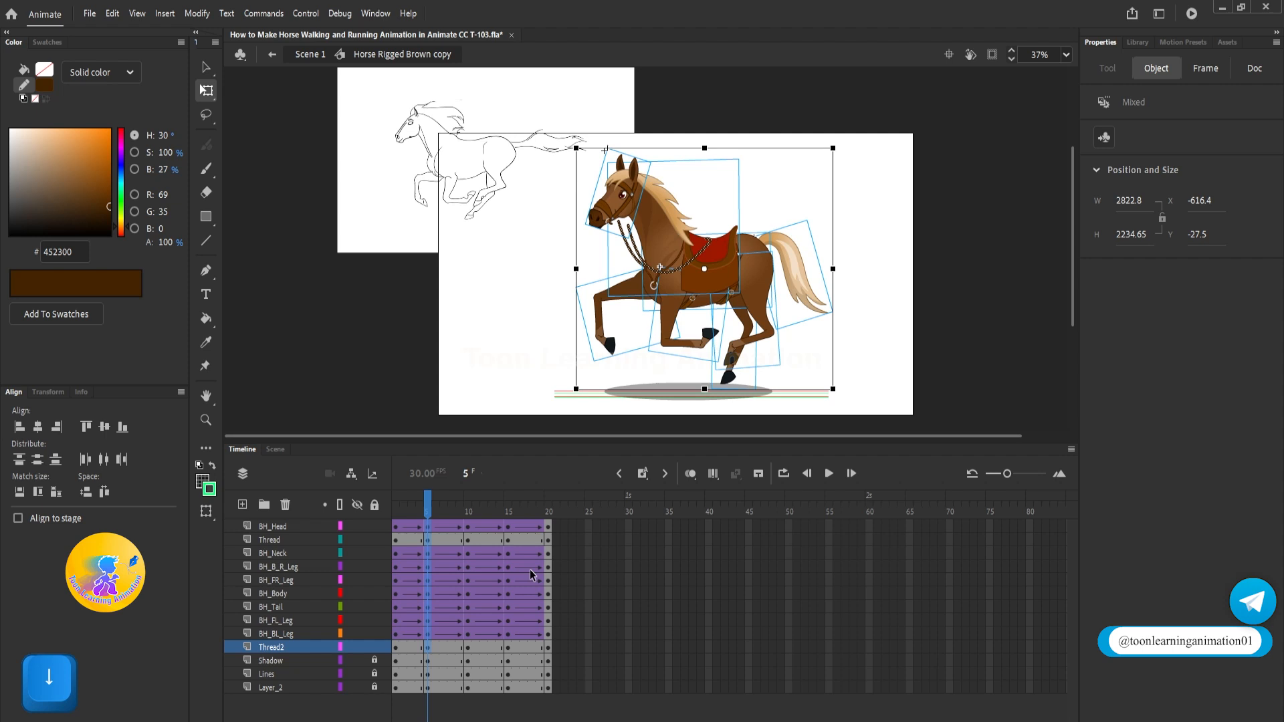
left_click(510, 511)
left_click(903, 194)
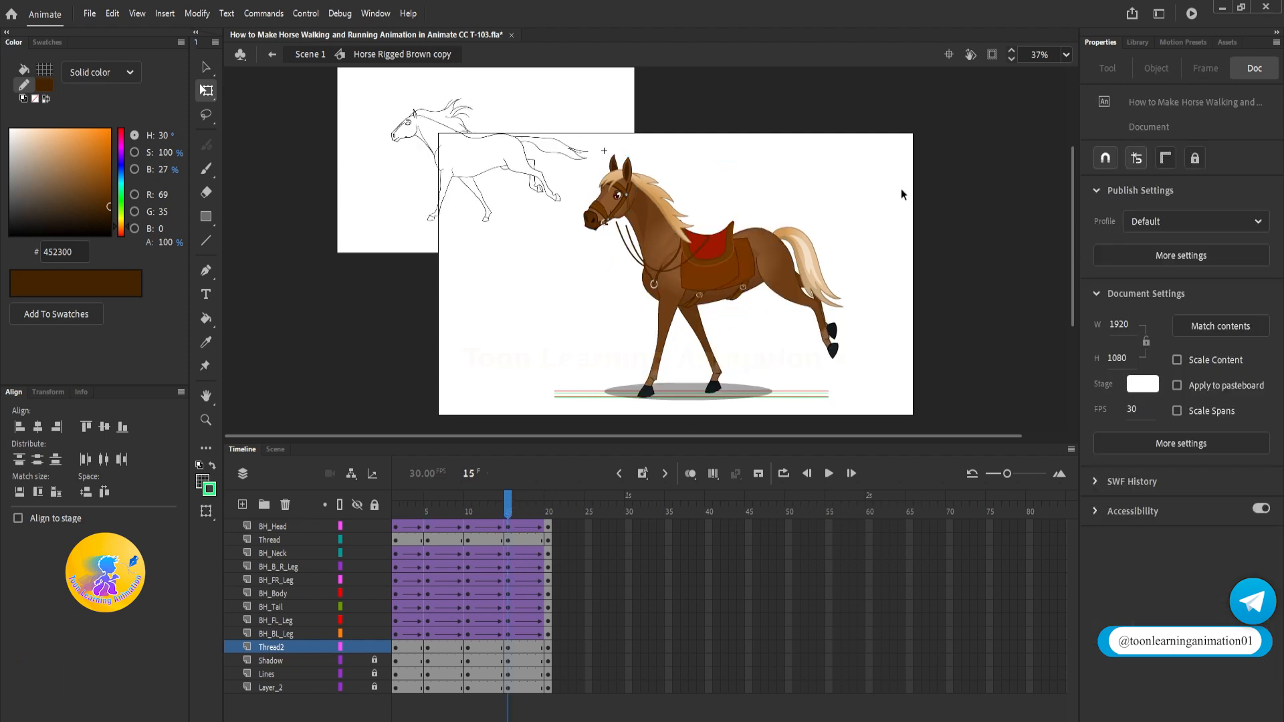
left_click_drag(944, 158, 495, 418)
key("Down")
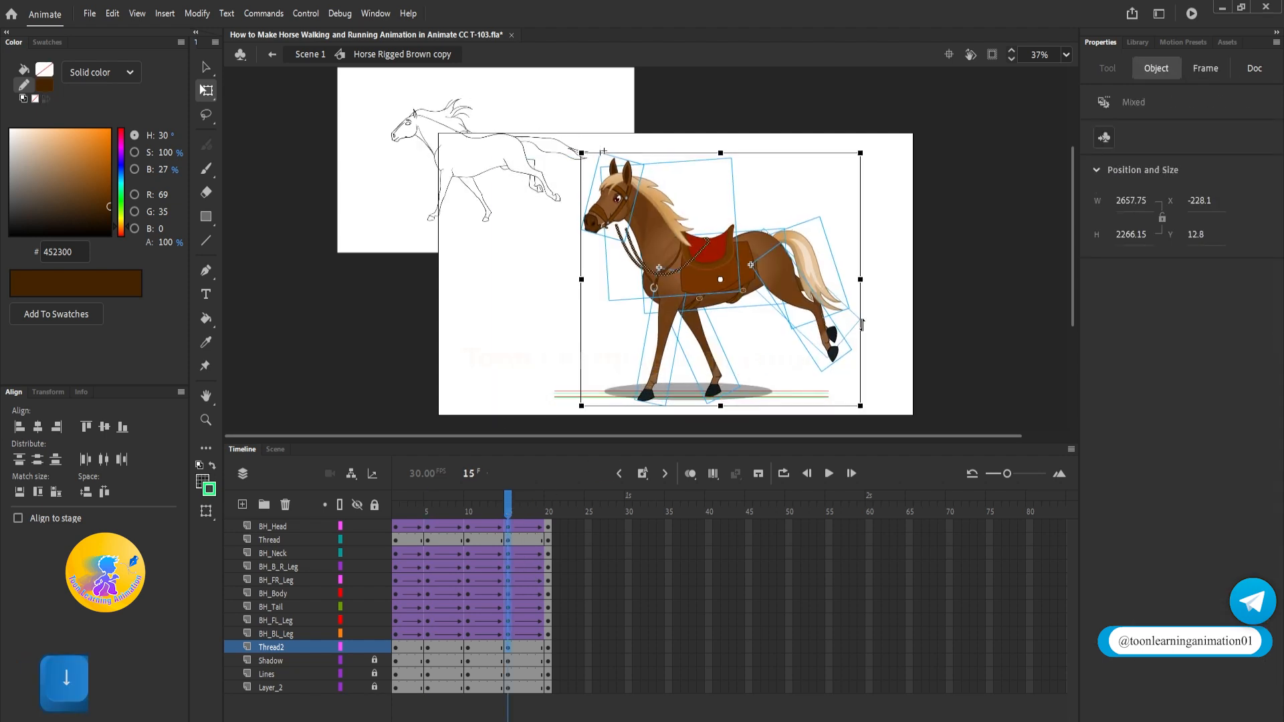
Shorten both front legs at frame 15 so their hooves sit on their ground lines again
left_click(682, 392)
scroll(641, 408, "up", 4, "ctrl")
left_click(655, 379)
scroll(659, 378, "up", 4, "ctrl")
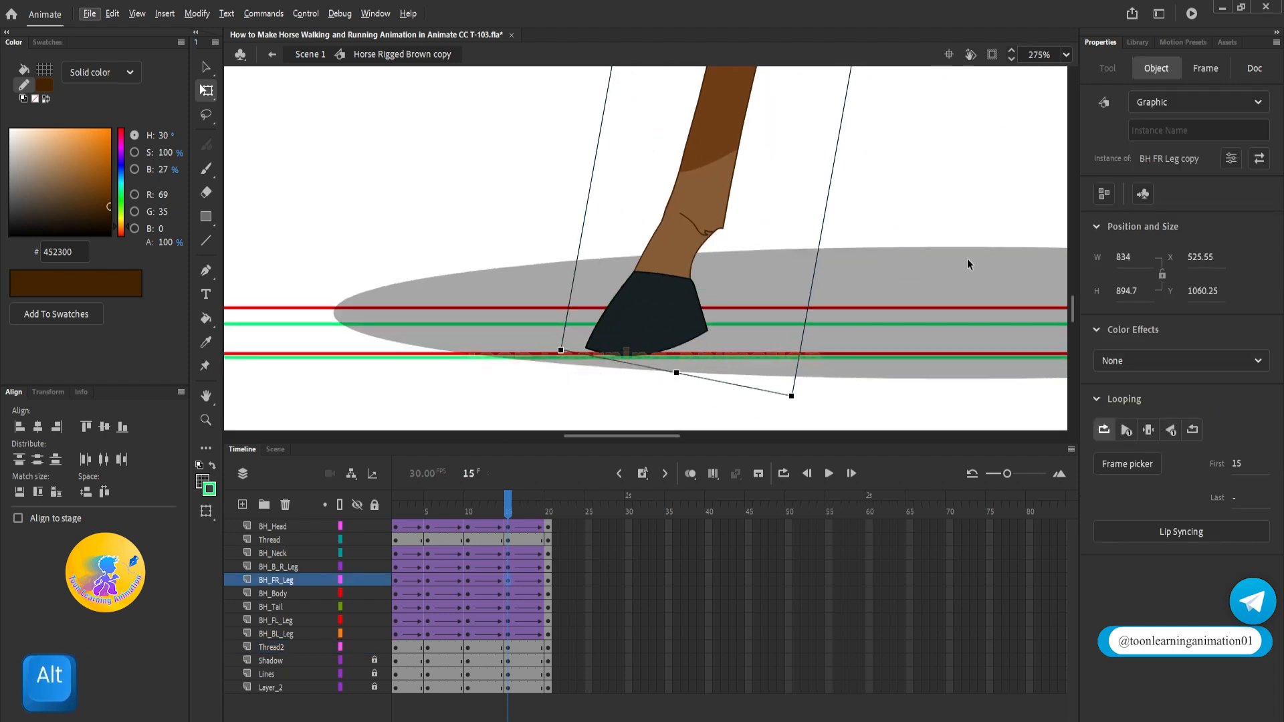
left_click_drag(967, 263, 583, 269)
left_click(738, 364)
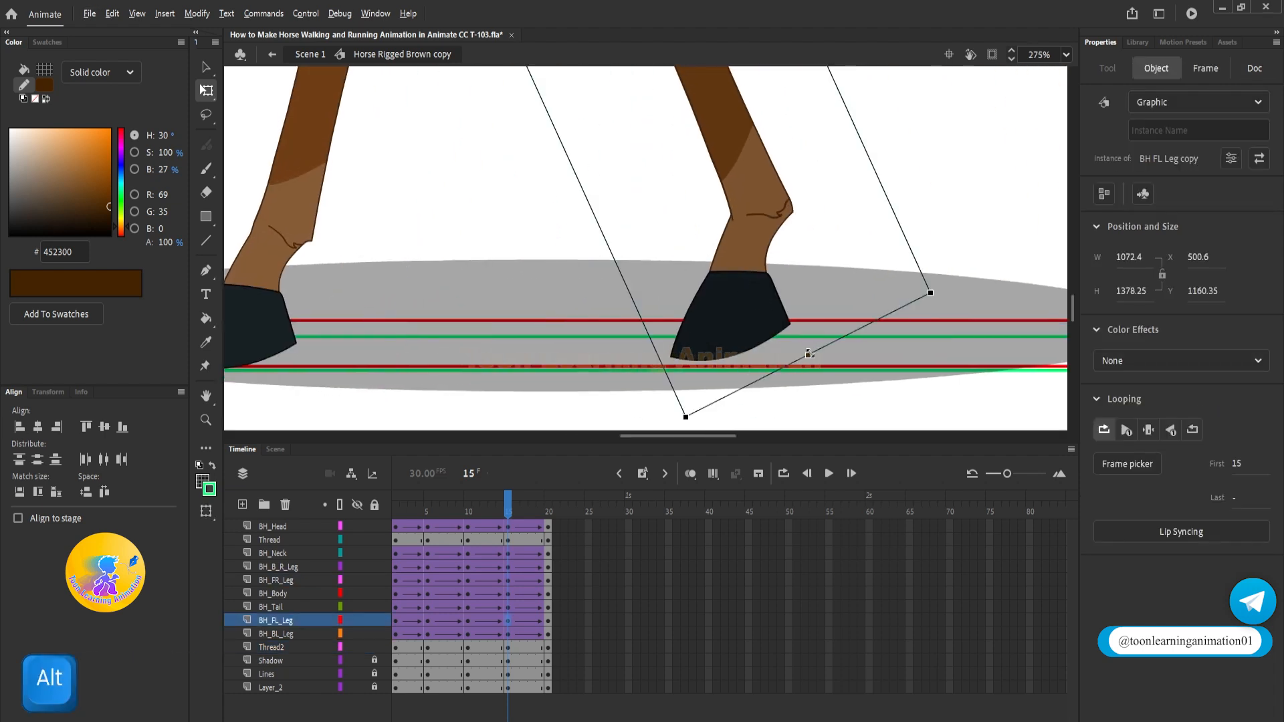
left_click_drag(810, 350, 800, 334)
scroll(800, 334, "down", 8, "ctrl")
scroll(800, 335, "down", 1, "ctrl")
left_click(848, 323)
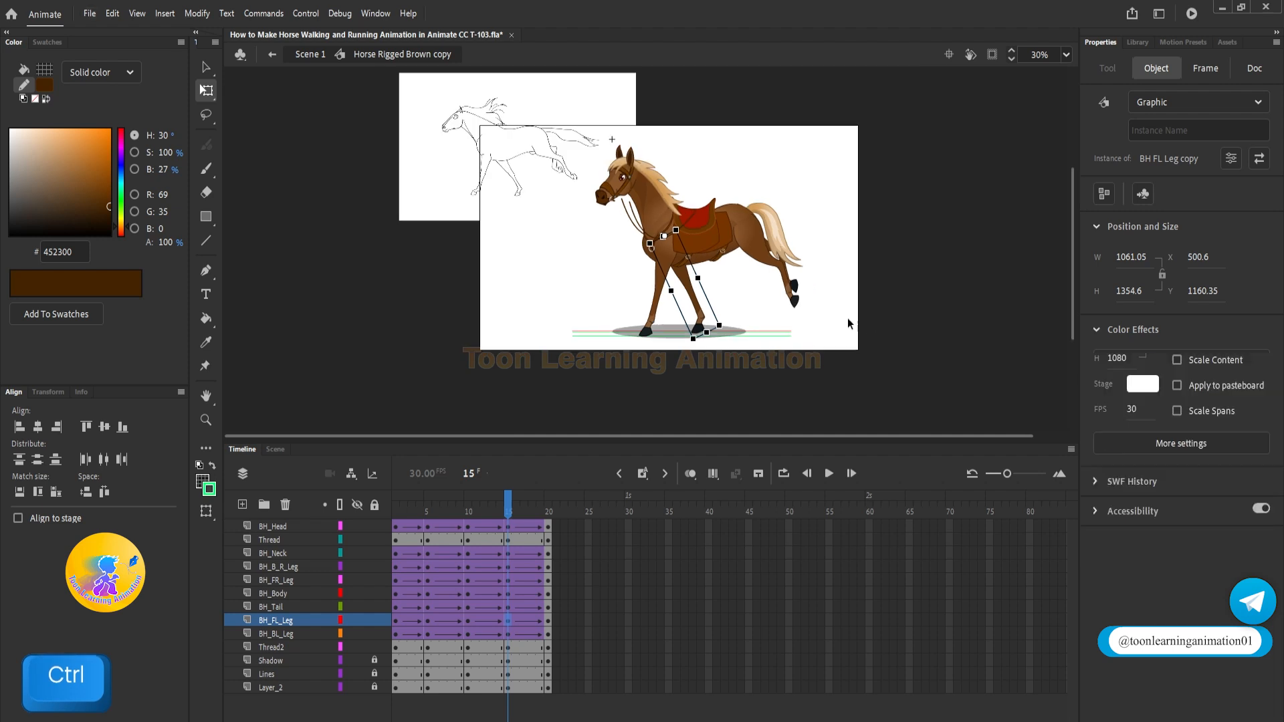
Rotate the horse's head at frames 5 and 15 to raise the muzzle slightly, and replay the running cycle
left_click_drag(507, 508, 395, 510)
key("Return")
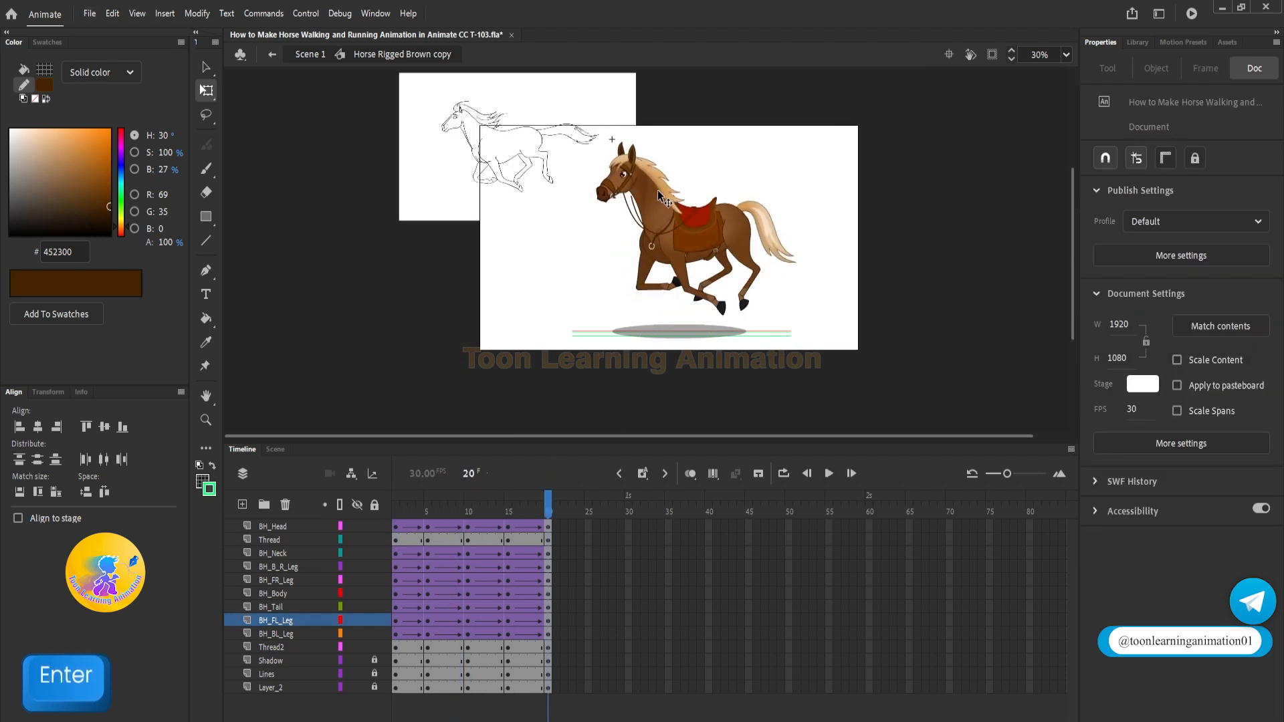
key("Return")
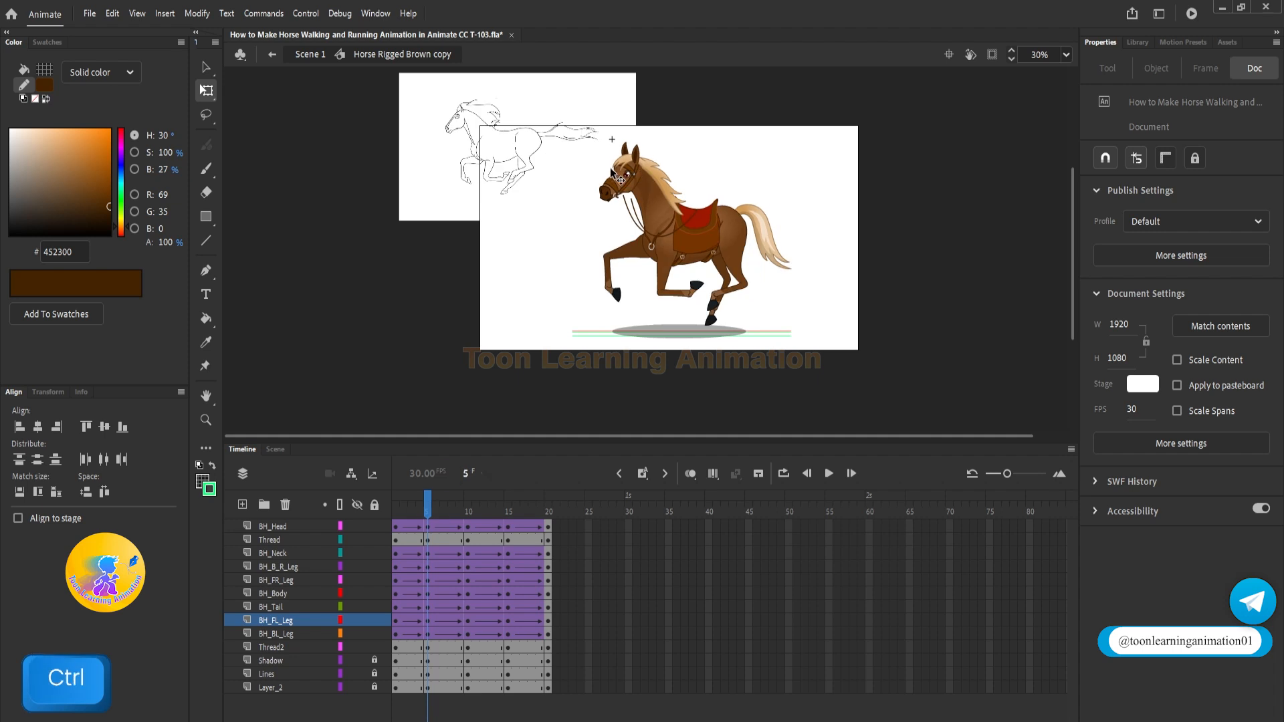
scroll(610, 168, "up", 3, "ctrl")
left_click(584, 203)
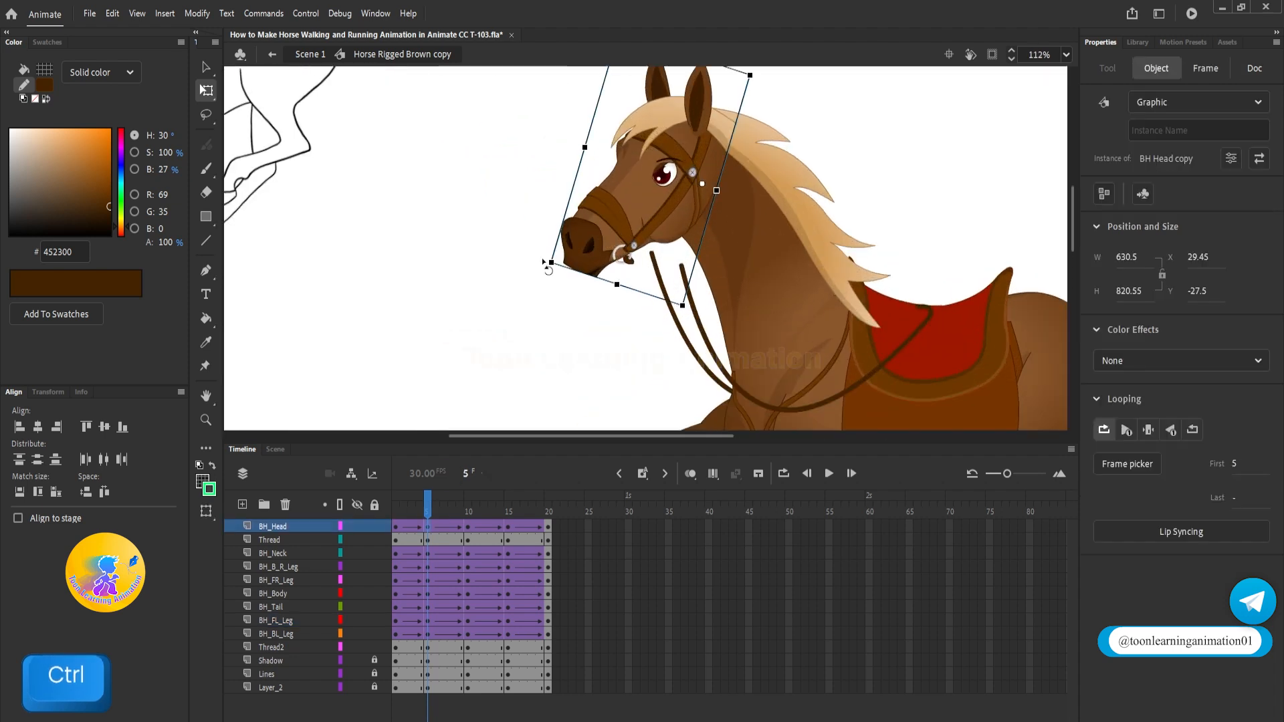
mouse_move(547, 268)
left_mouse_down()
mouse_move(538, 243)
mouse_move(525, 260)
left_mouse_up()
left_click(510, 504)
left_click(554, 263)
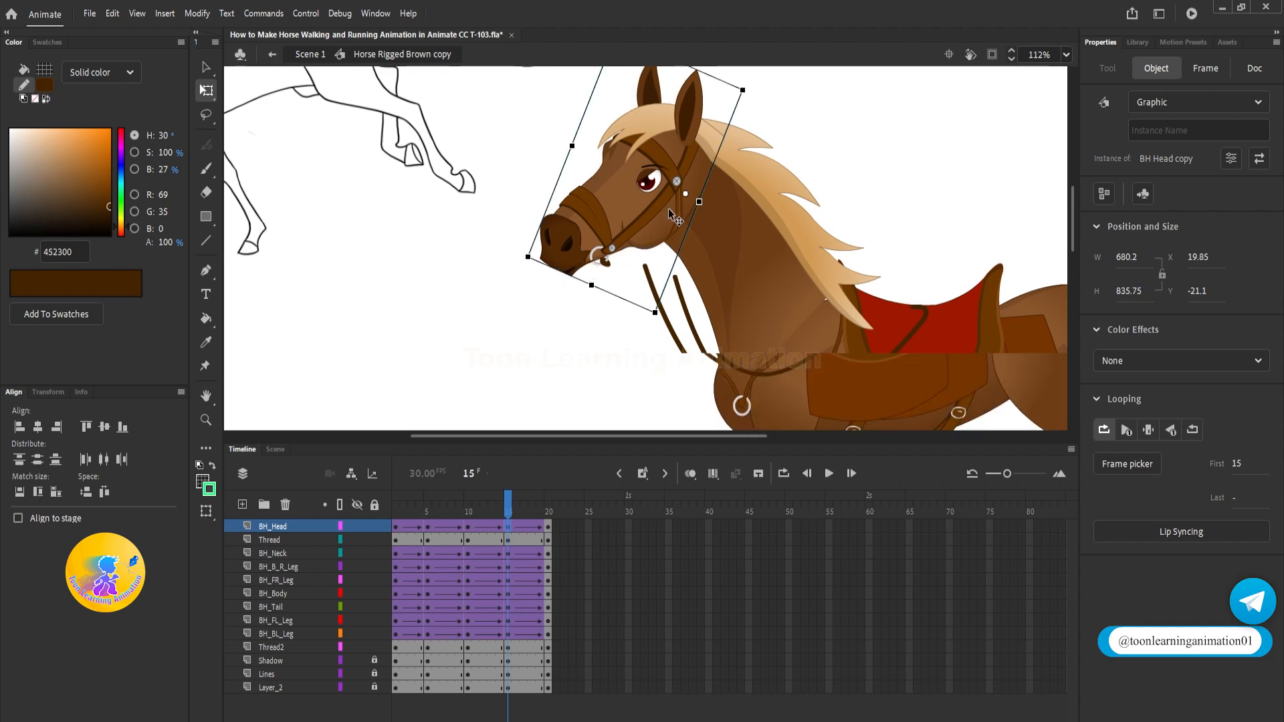
scroll(600, 216, "down", 4, "ctrl")
left_click(516, 259)
key("Return")
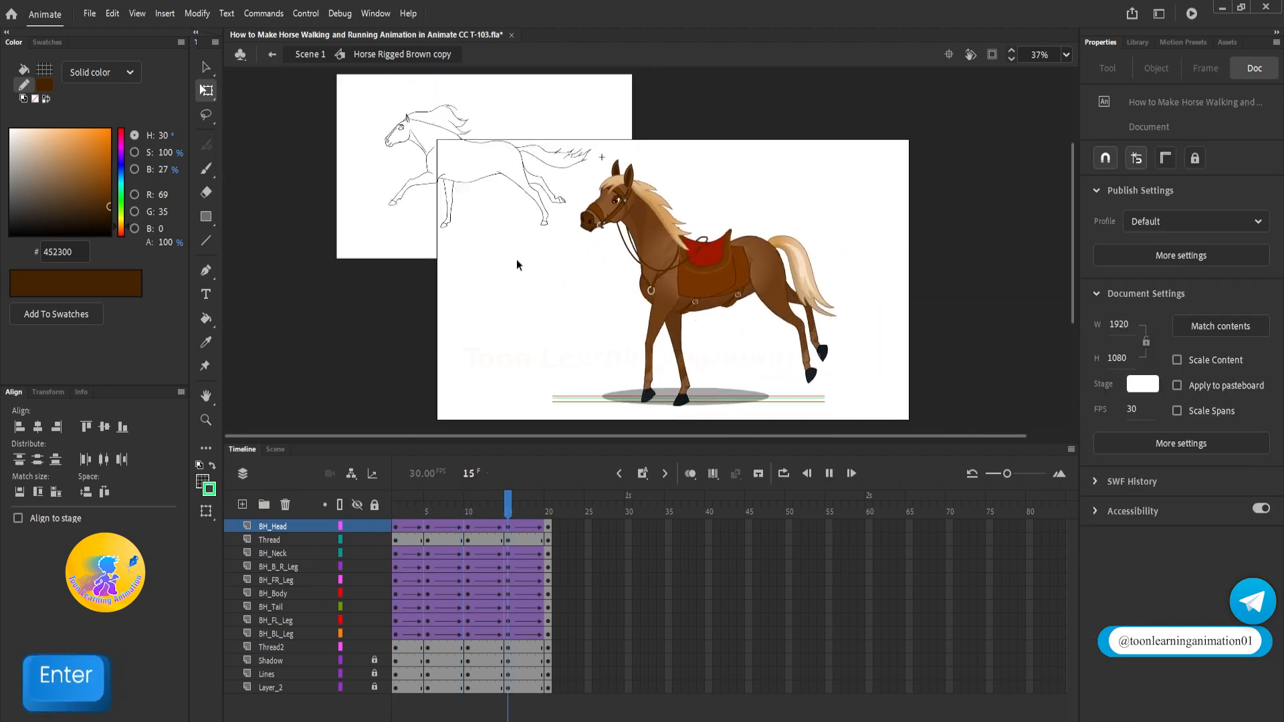
Return to Scene 1 and move the horse horizontally at frame 1 to about X 1900, at the stage's right edge
double_click(901, 277)
left_click(396, 527)
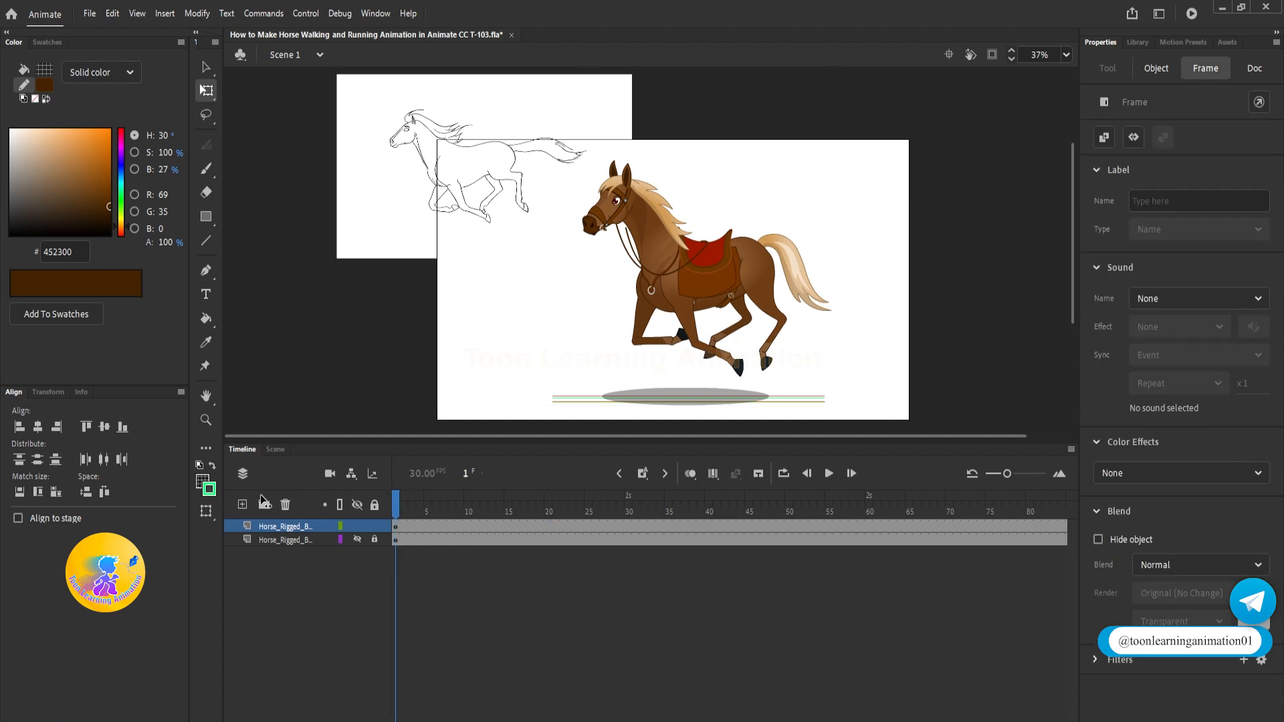
left_click(910, 192)
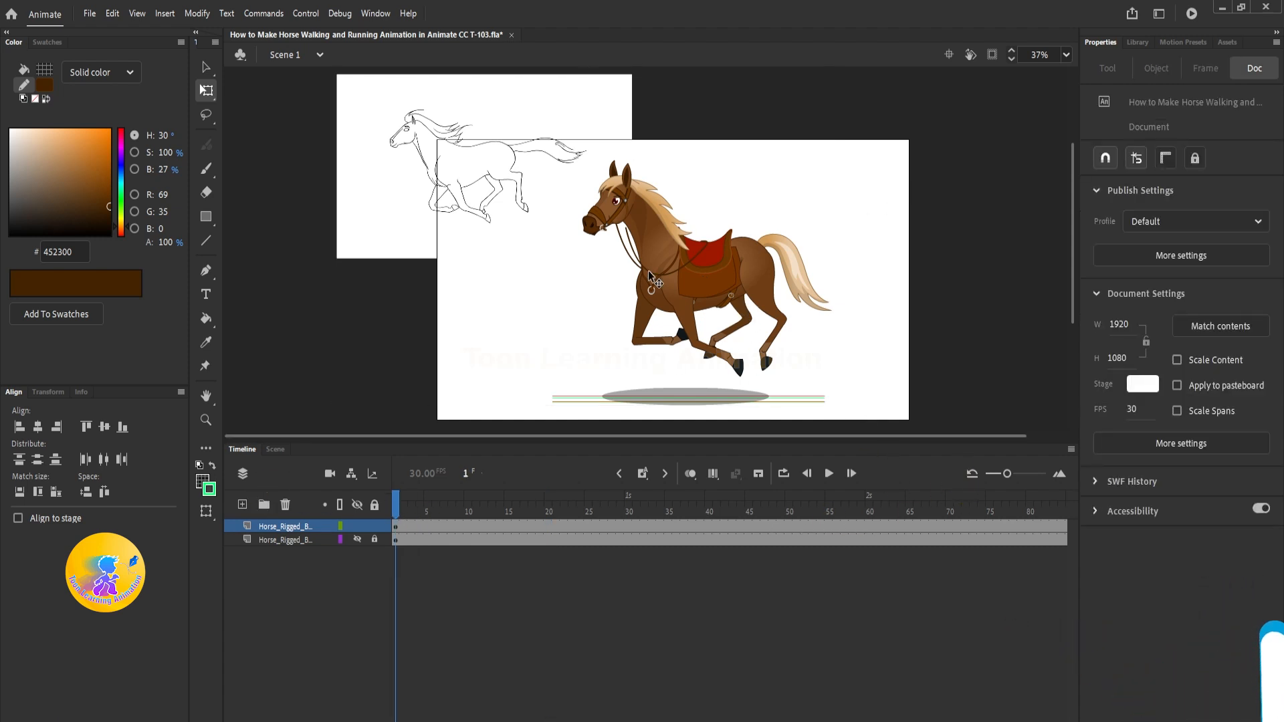
left_click_drag(648, 270, 950, 270)
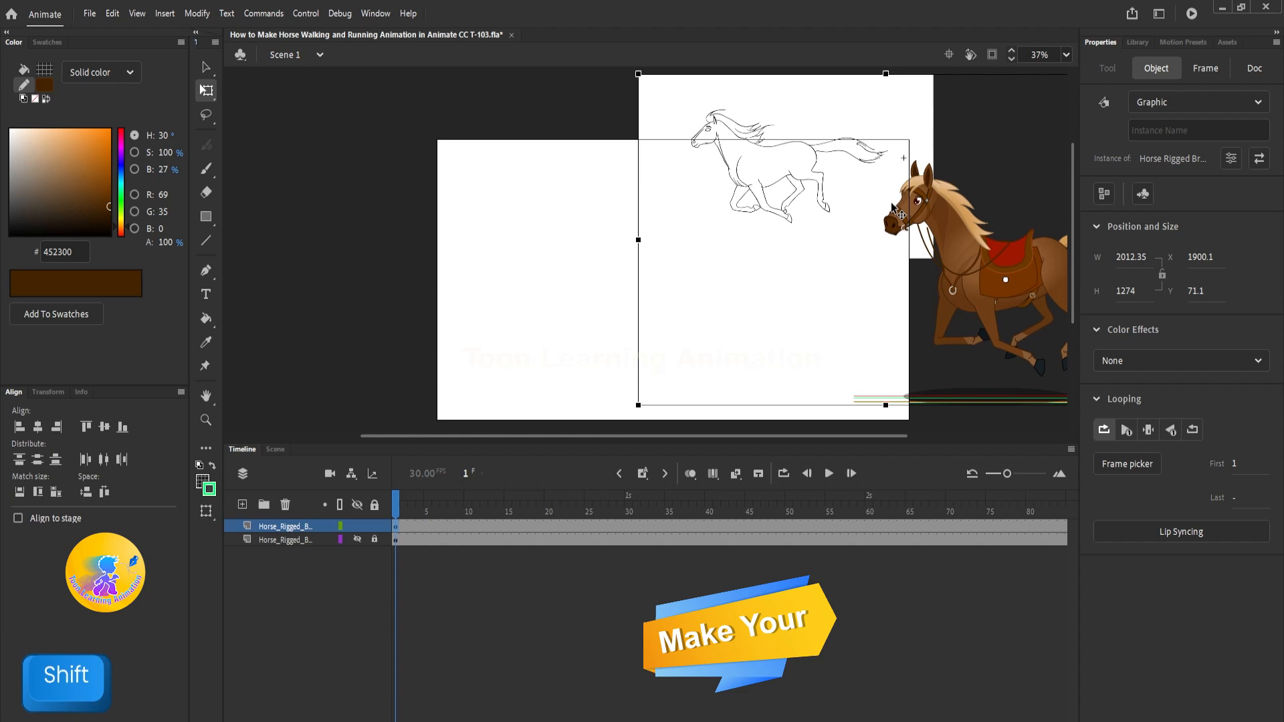
At frame 70, add a keyframe, move the horse horizontally to about X -610, and classic-tween it from frame 1
left_click(949, 526)
key("F6")
key("ctrl+z")
left_click_drag(1031, 311, 410, 311)
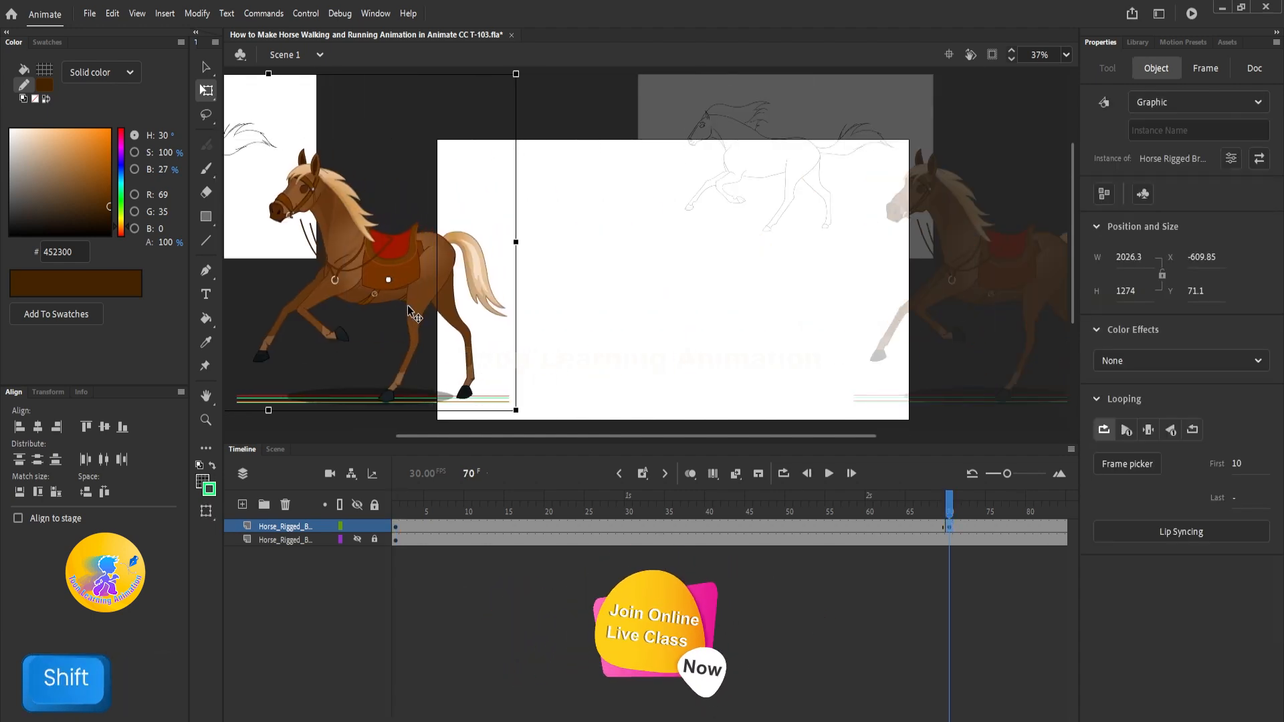
right_click(749, 529)
left_click(822, 117)
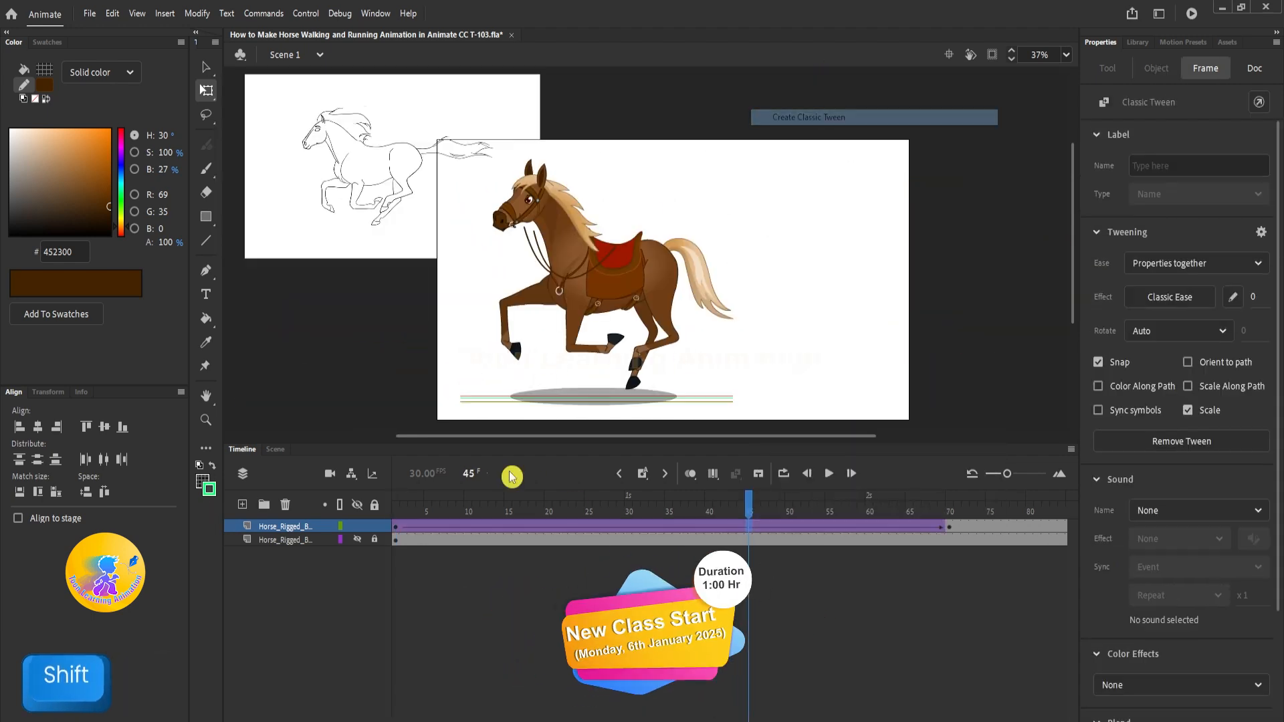
key("Return")
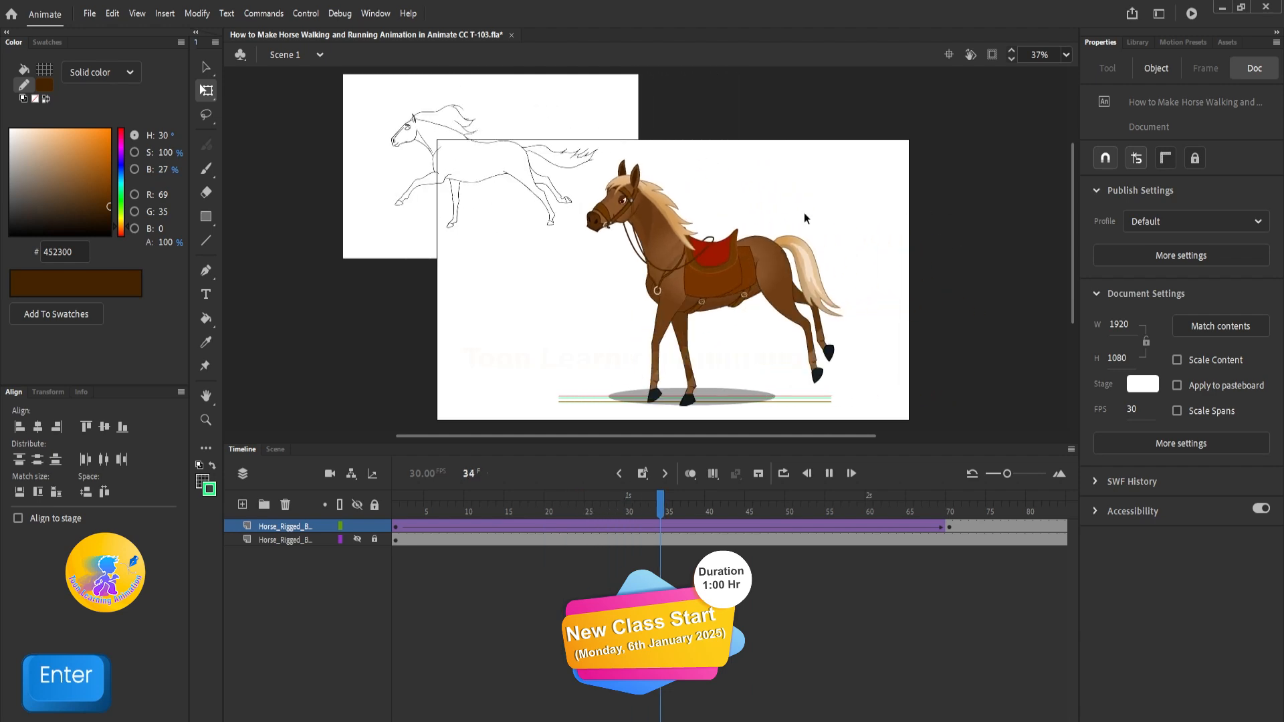
left_click_drag(579, 516, 141, 453)
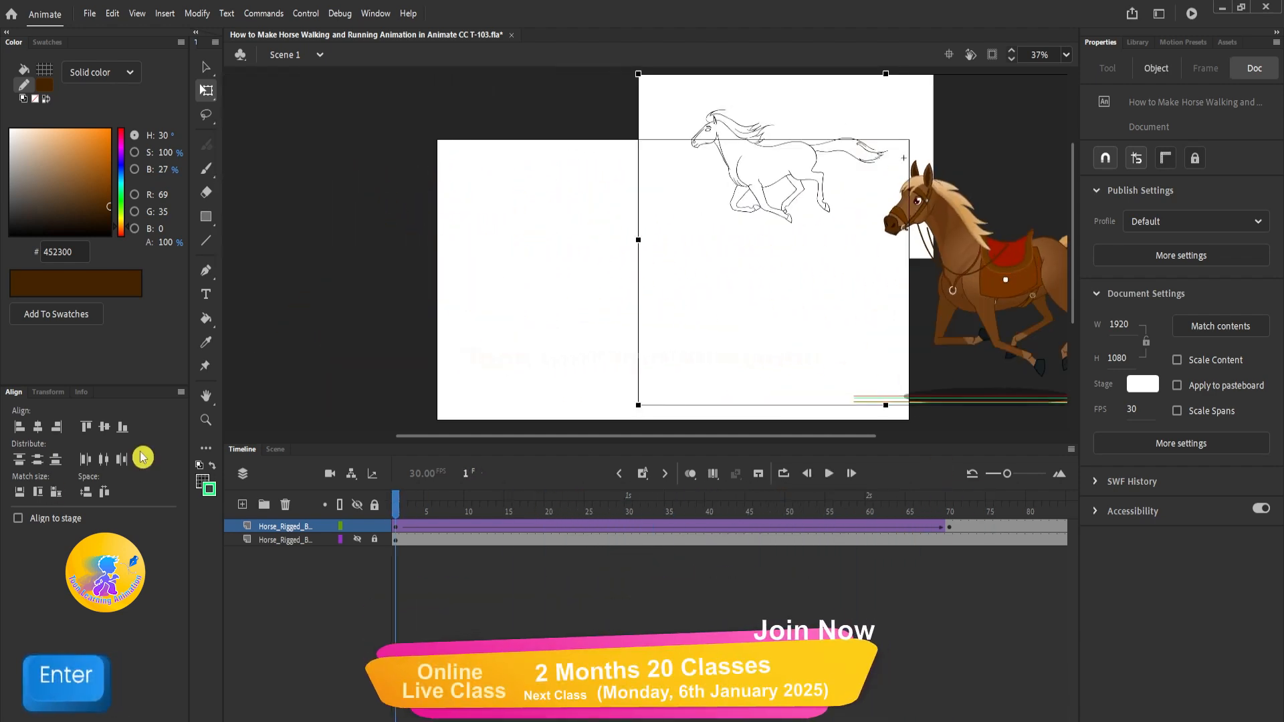
key("Return")
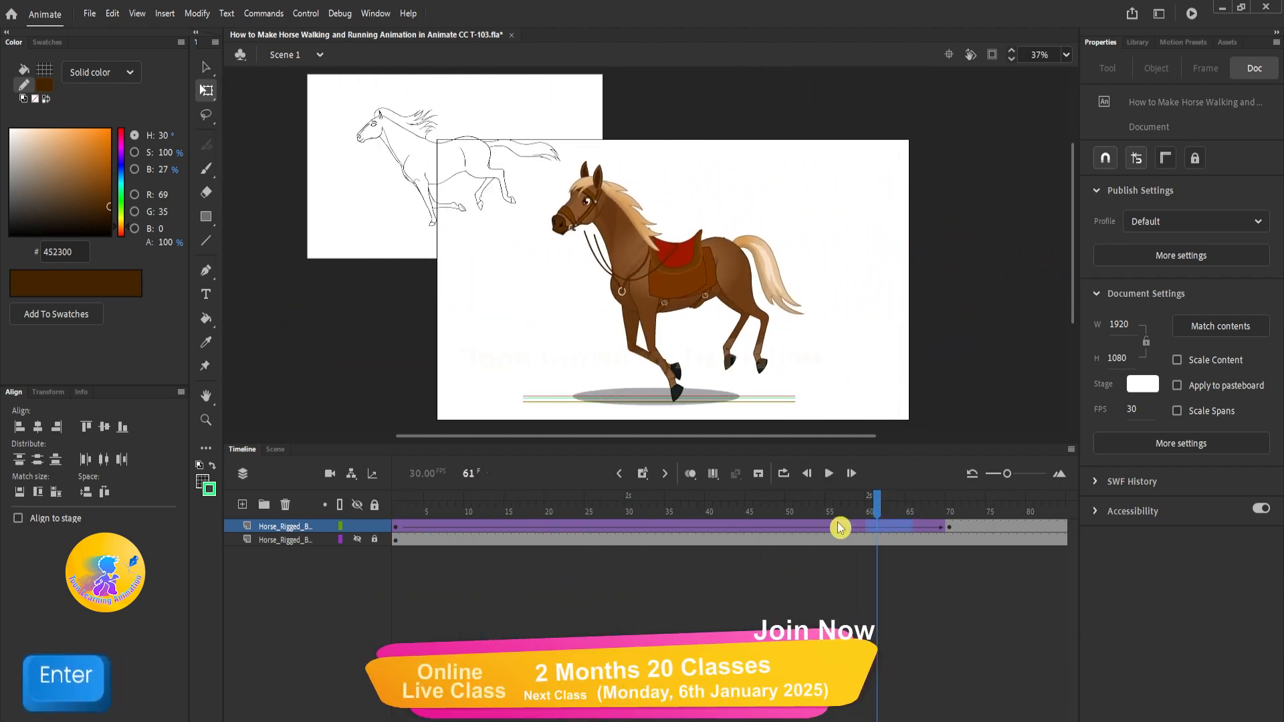
Shorten the horse's crossing tween so that it ends at frame 39, and replay the run
left_click_drag(840, 528, 172, 497)
key("shift+F5")
key("Return")
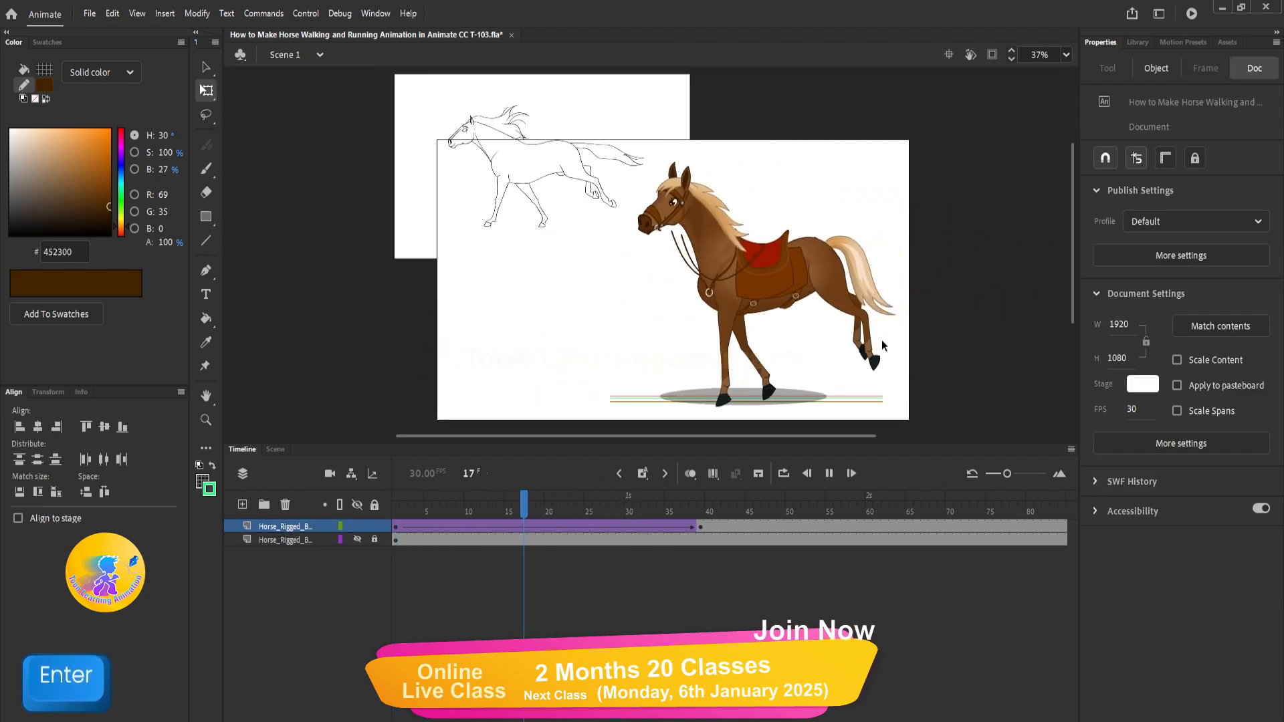
key("Return")
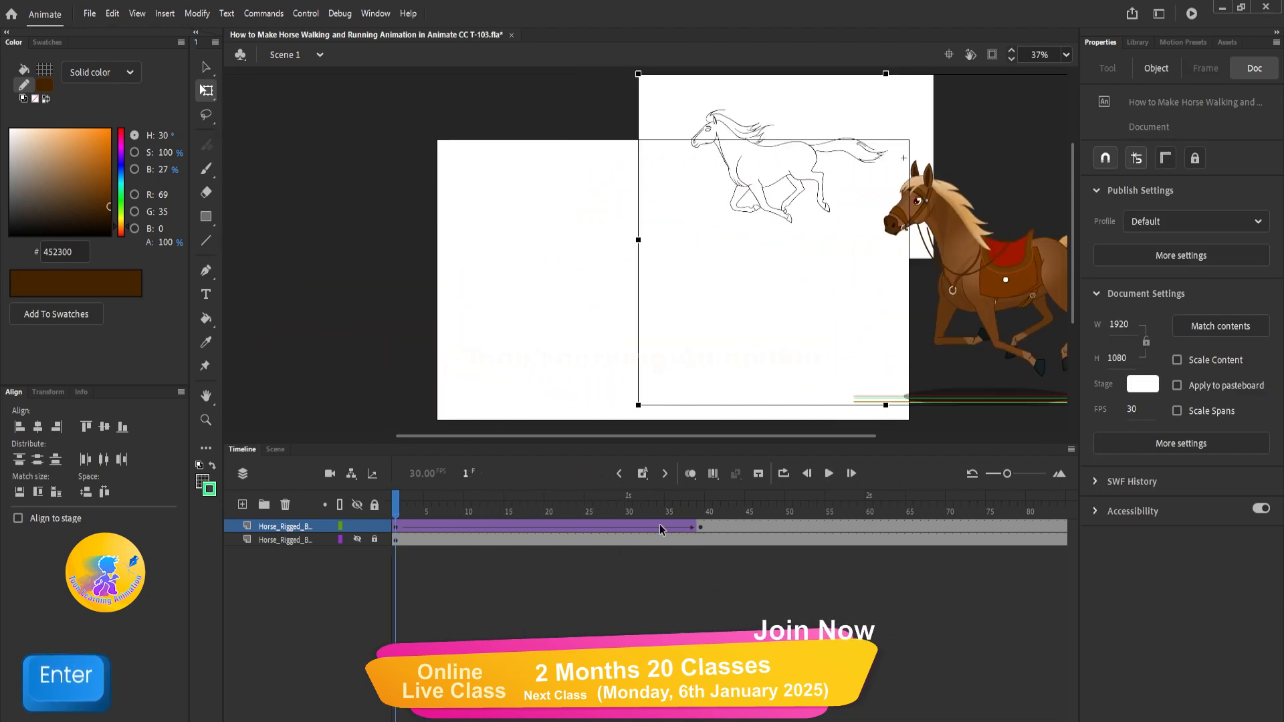
Clear the horse's ending keyframe in Scene 1 and remove its classic tween
left_click_drag(660, 526, 745, 527)
key("shift+F6")
right_click(708, 534)
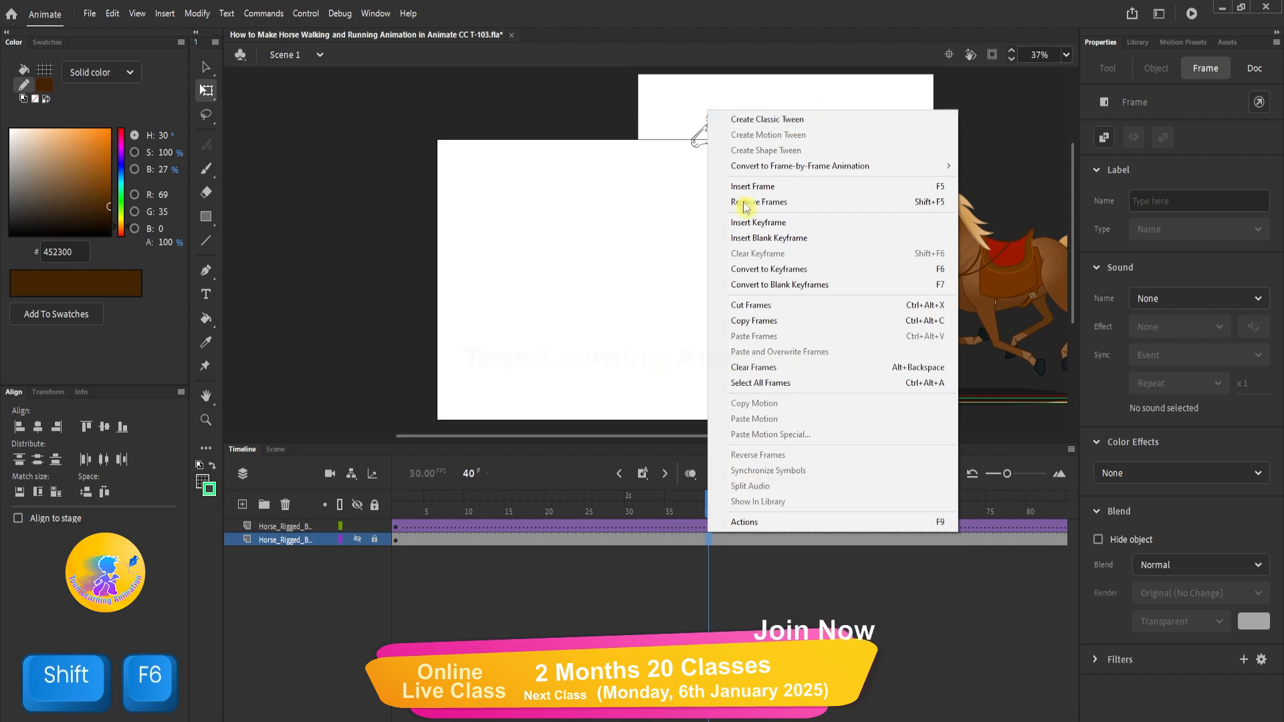
right_click(621, 528)
left_click(669, 107)
key("shift+comma")
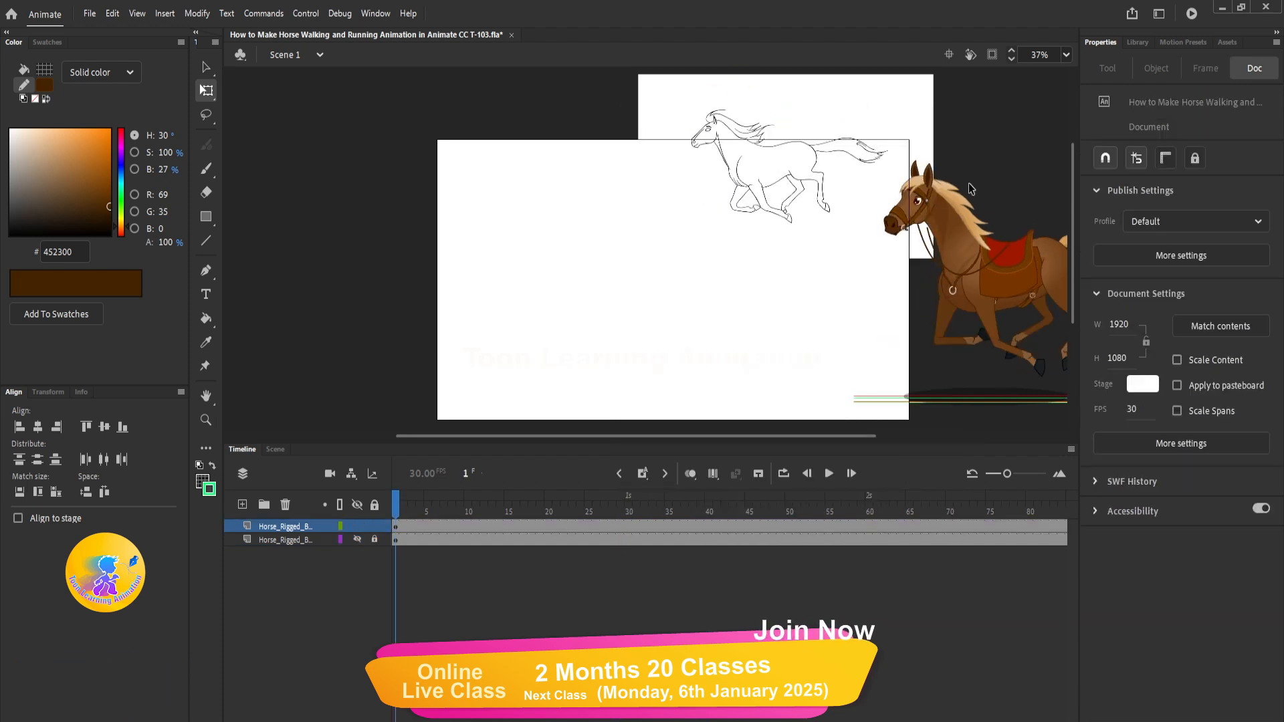
Move the horse horizontally at frame 1 back onto the stage, to about X 402
left_click_drag(1018, 283, 648, 255)
key("v")
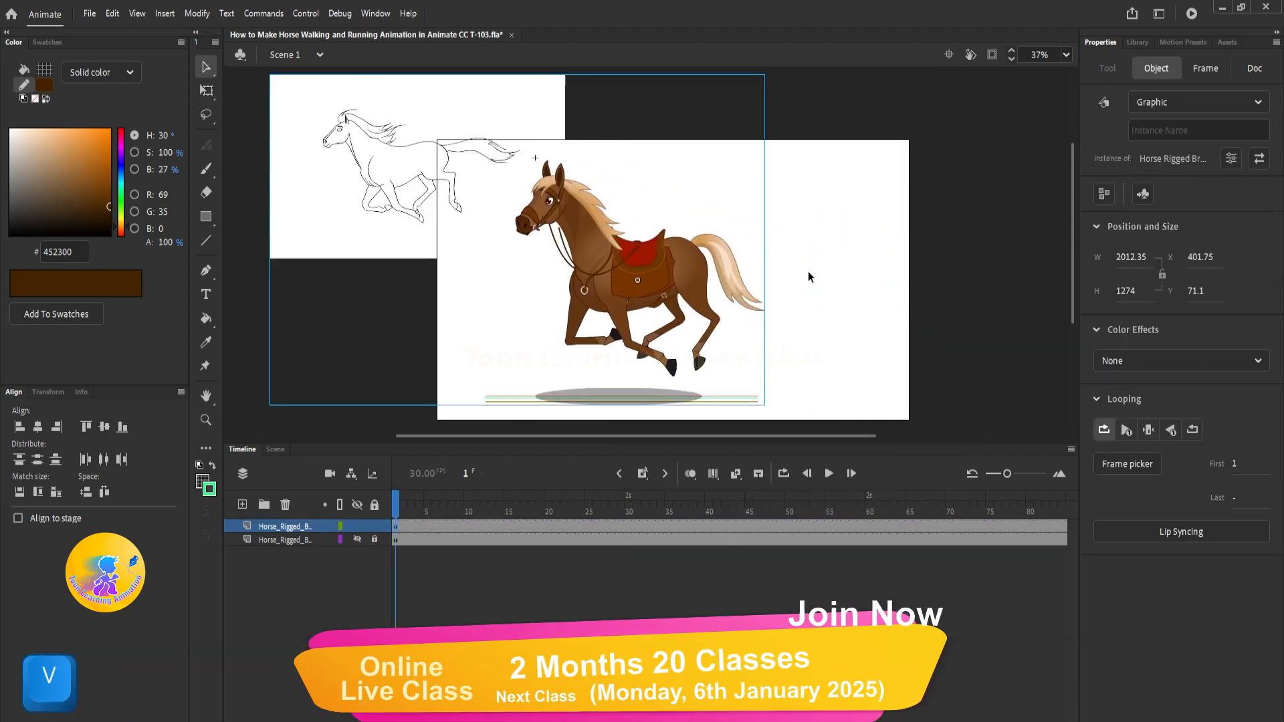
key("space")
left_click_drag(808, 270, 902, 264)
Open the Horse Rigged Brown copy symbol for editing and play its running cycle
double_click(653, 206)
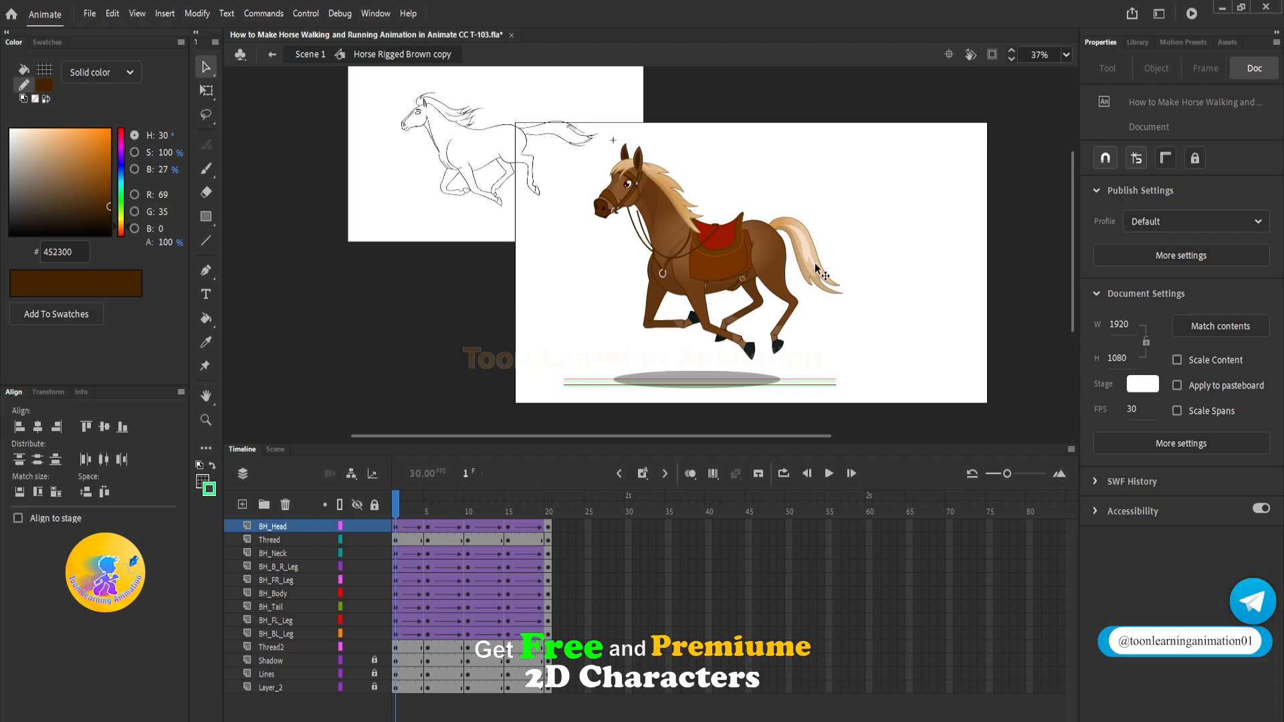
scroll(815, 263, "up", 4)
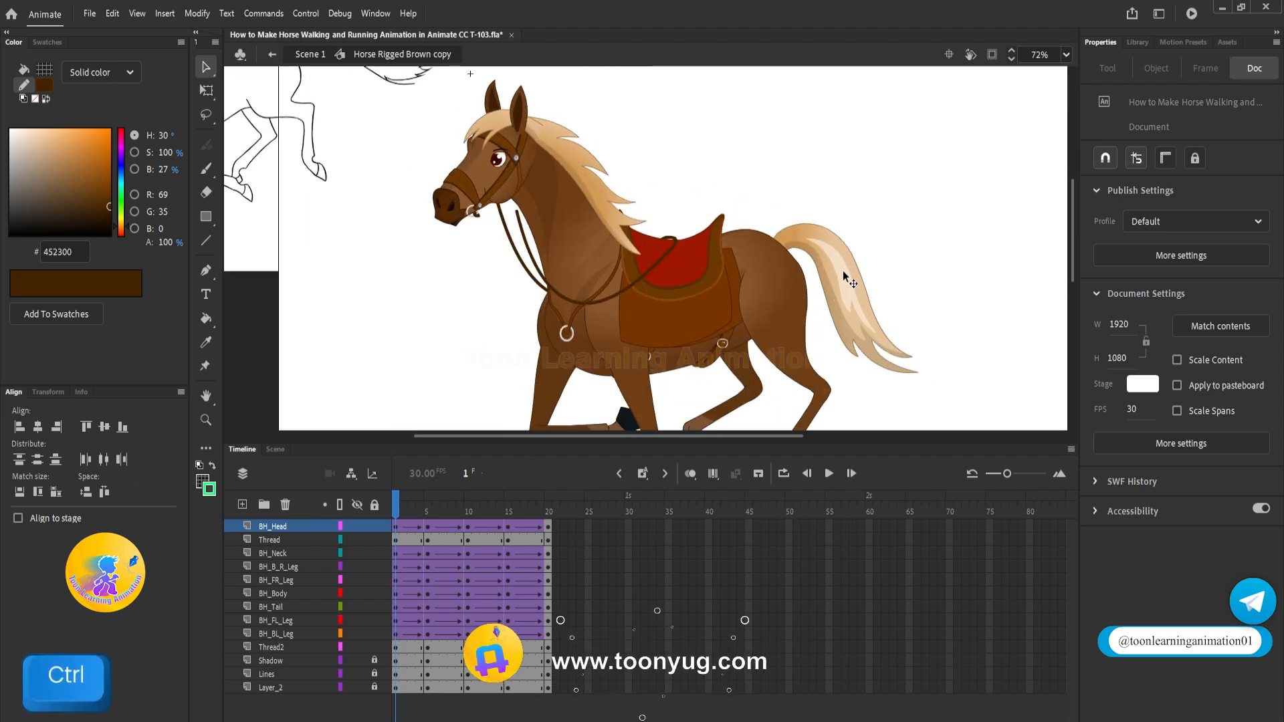
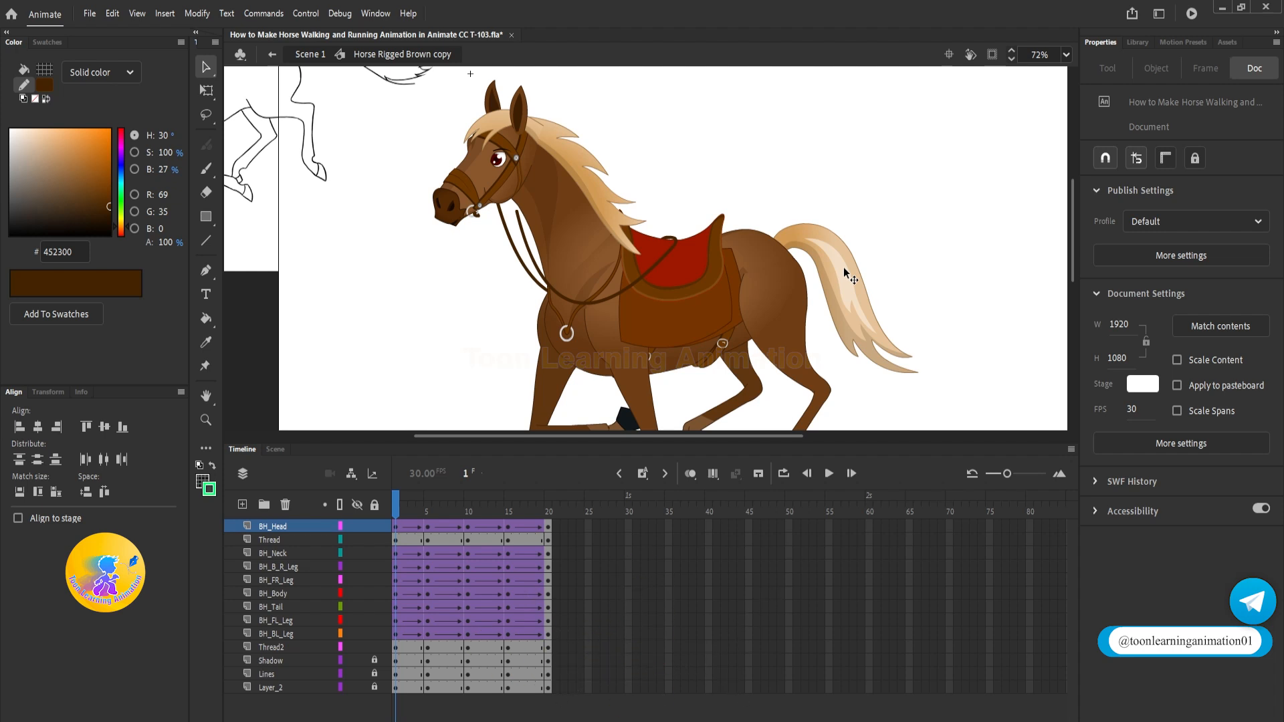
key("Return")
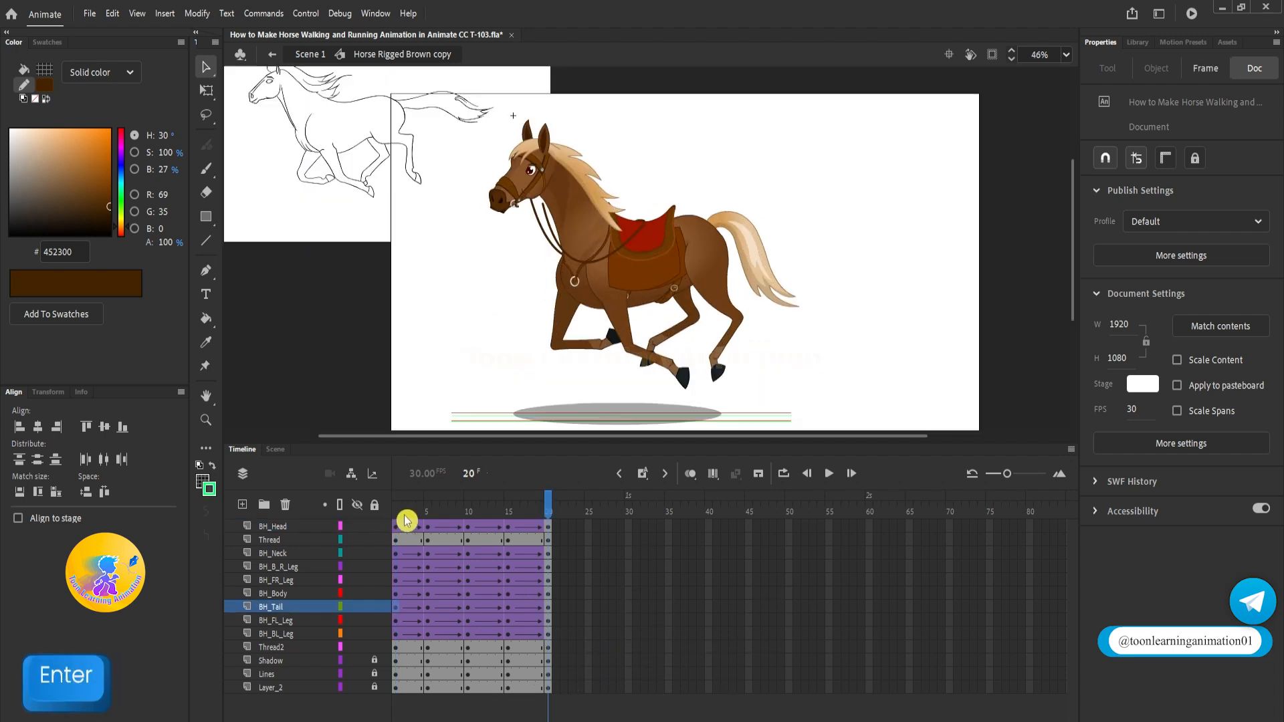
left_click(396, 511)
Lock the BH_Head layer and display it as outlines so the rein ends near the muzzle can be edited
left_click_drag(816, 295, 908, 289)
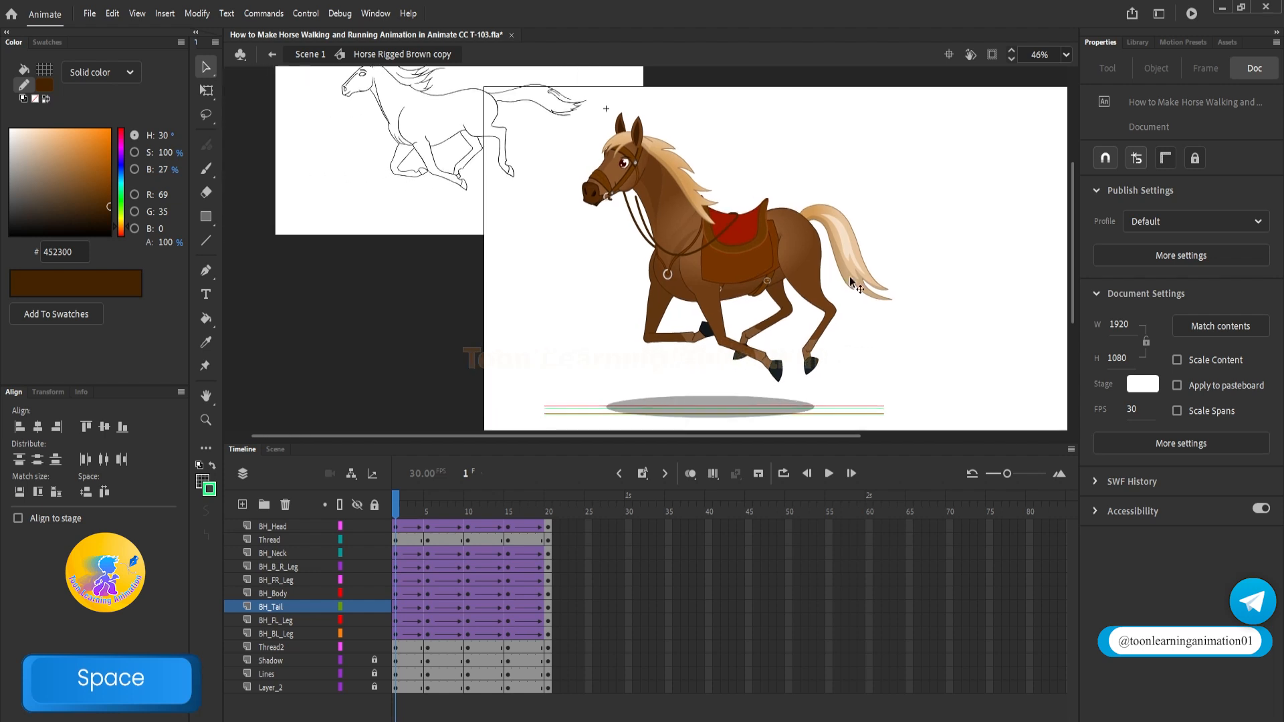
scroll(620, 215, "up", 1)
scroll(643, 189, "up", 3)
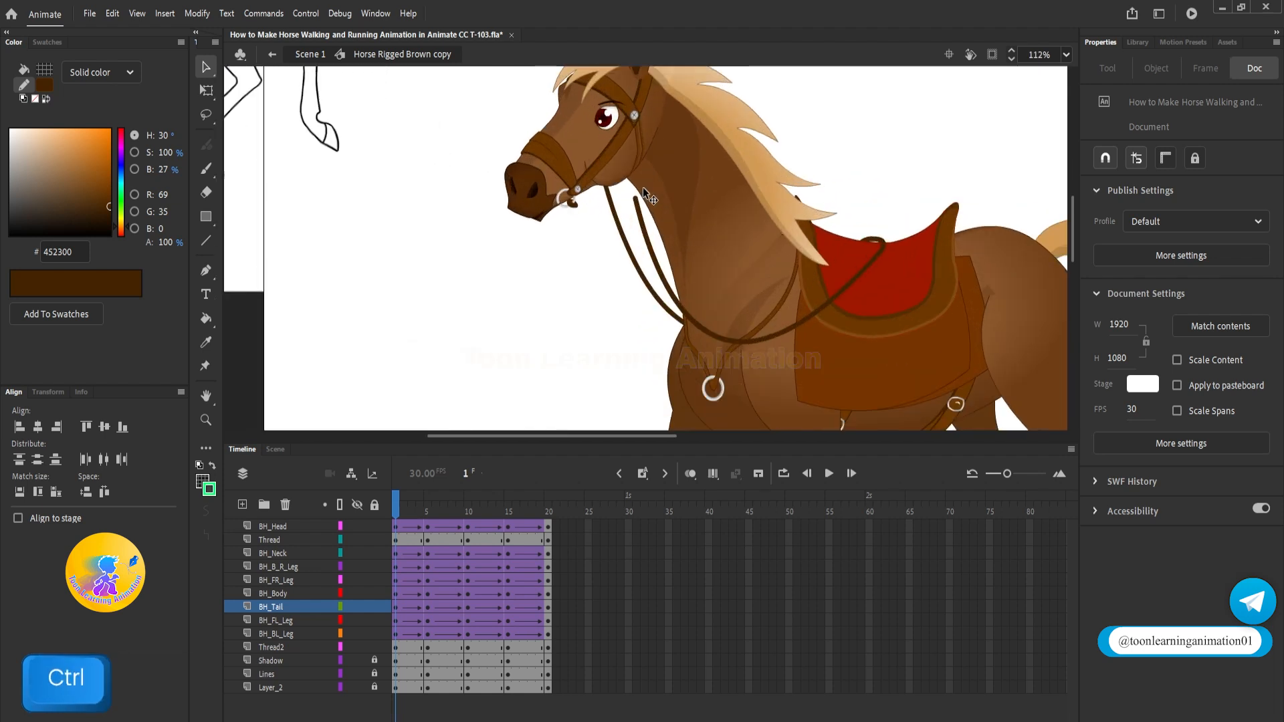
scroll(644, 187, "up", 1)
left_click_drag(635, 207, 559, 213)
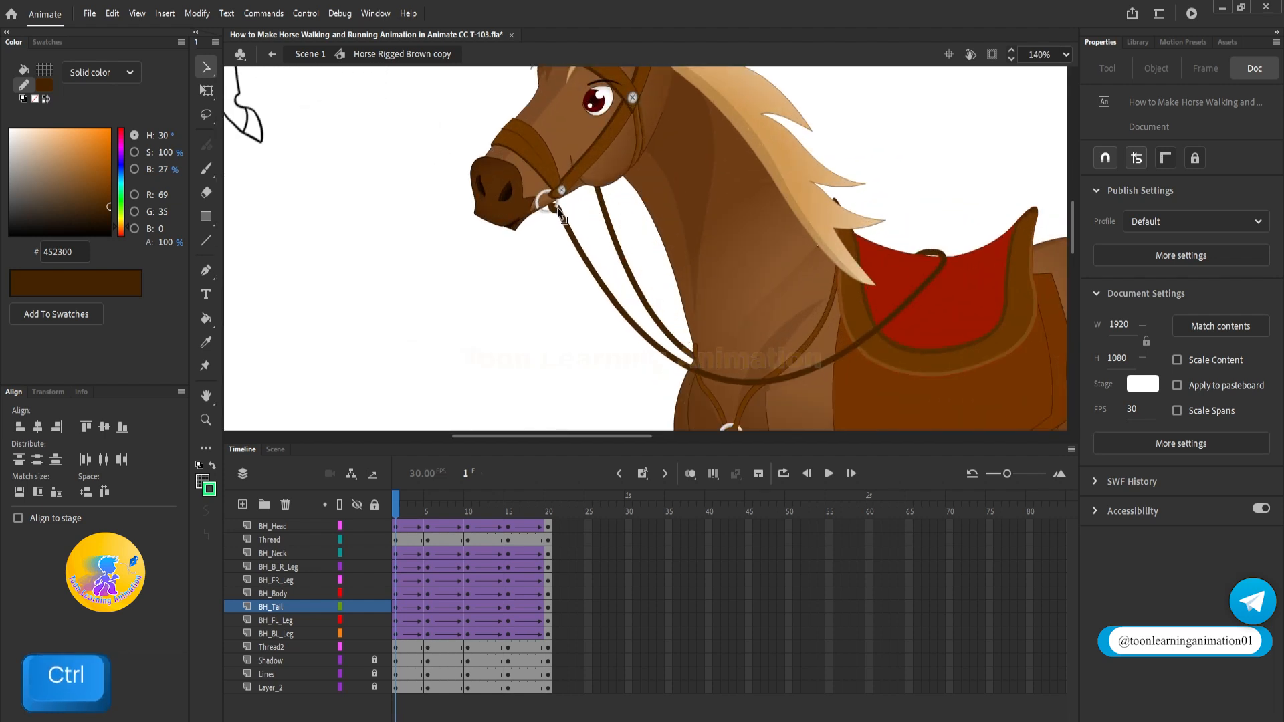
left_click(574, 119)
left_click(375, 527)
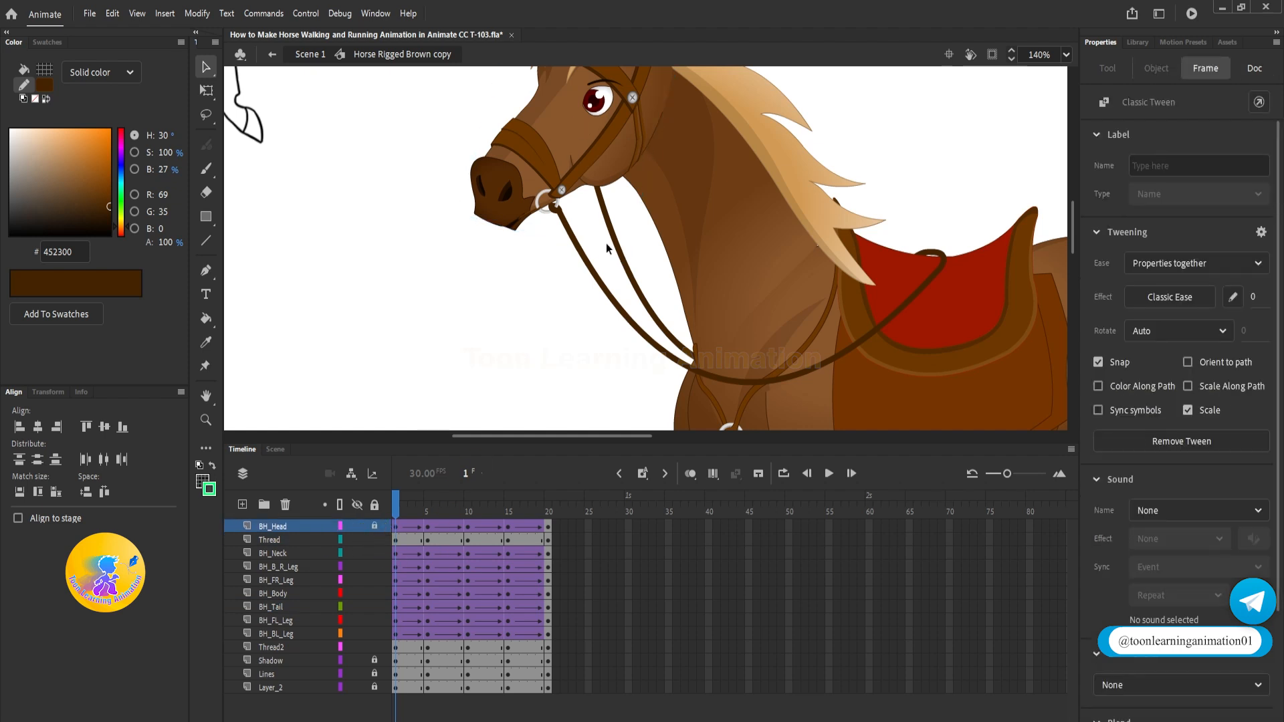
left_click(366, 527)
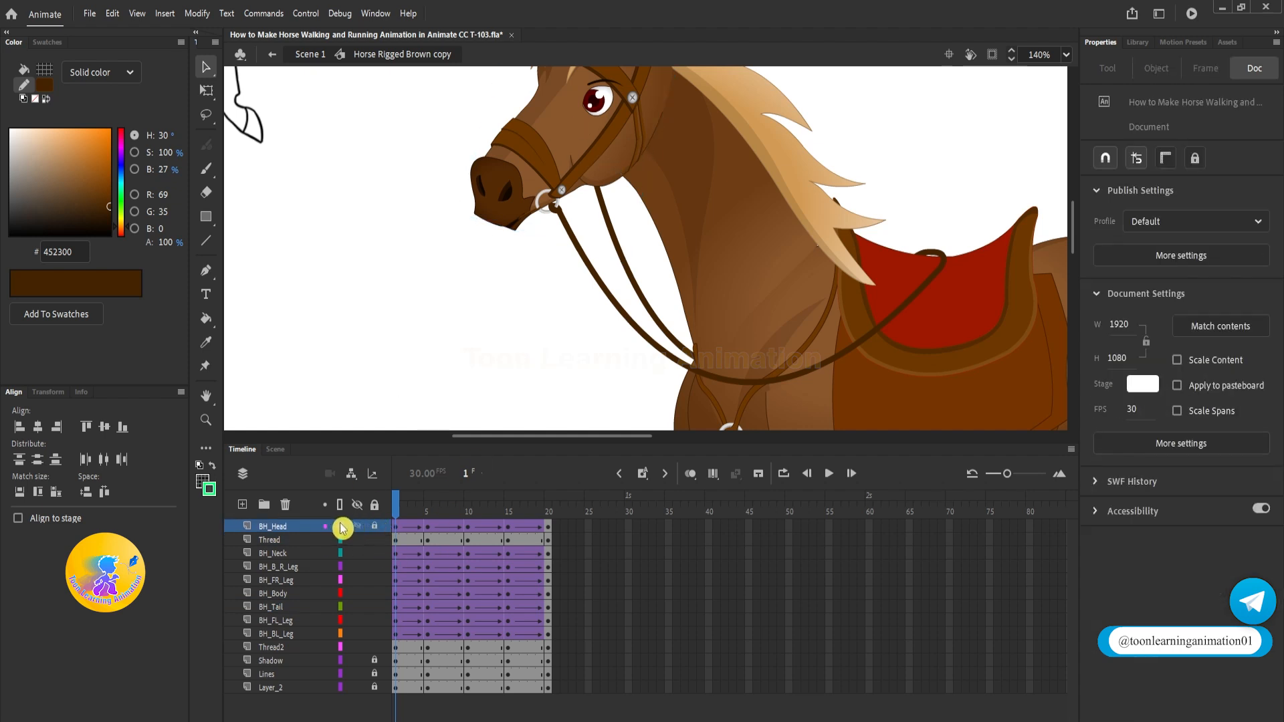
left_click(340, 527)
scroll(592, 190, "up", 3)
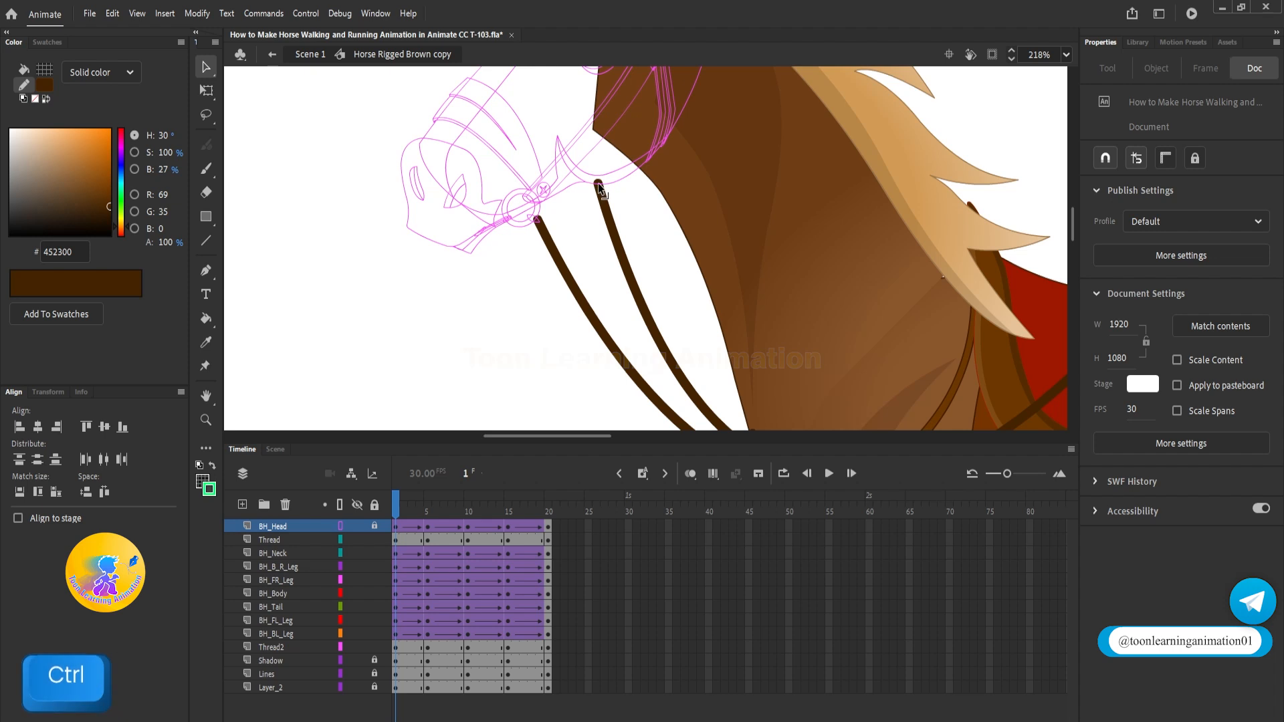
Stretch the far rein's free end to the muzzle at frame 1, and copy the Thread and Thread2 keyframes from frame 1 to frame 20
left_click_drag(598, 187, 495, 204)
scroll(517, 178, "down", 3)
left_click(527, 652)
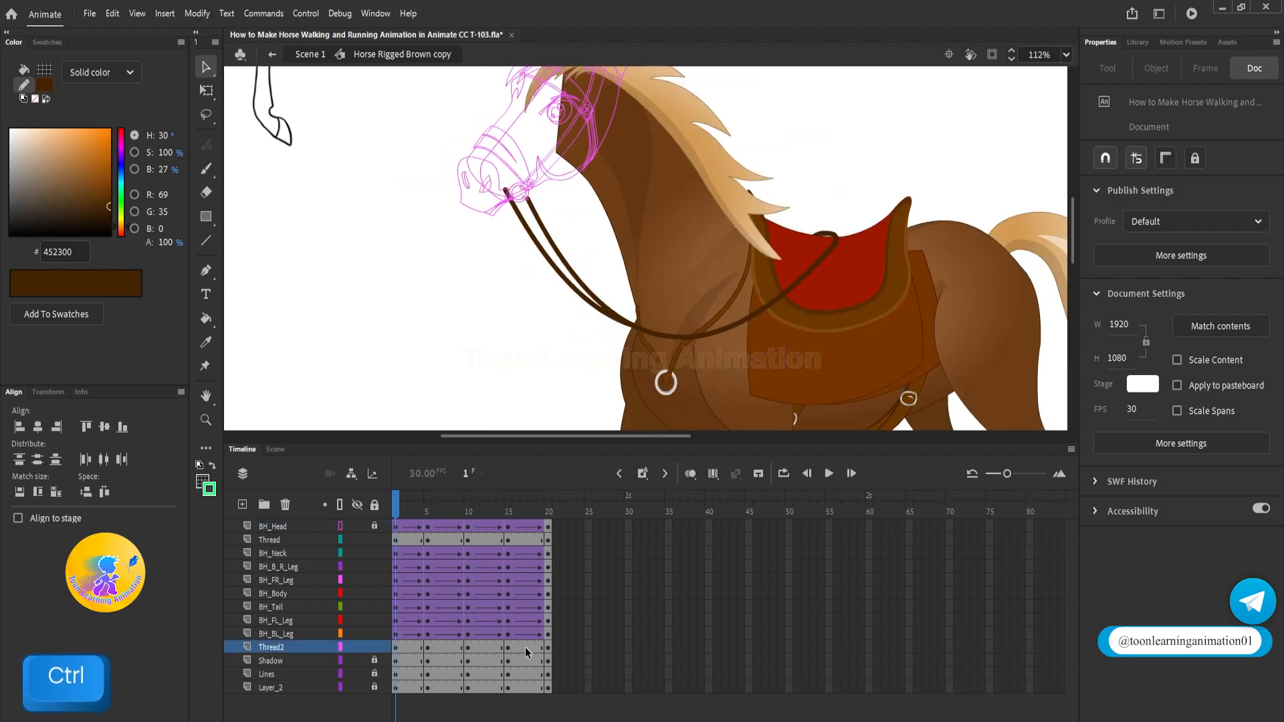
left_click(396, 539)
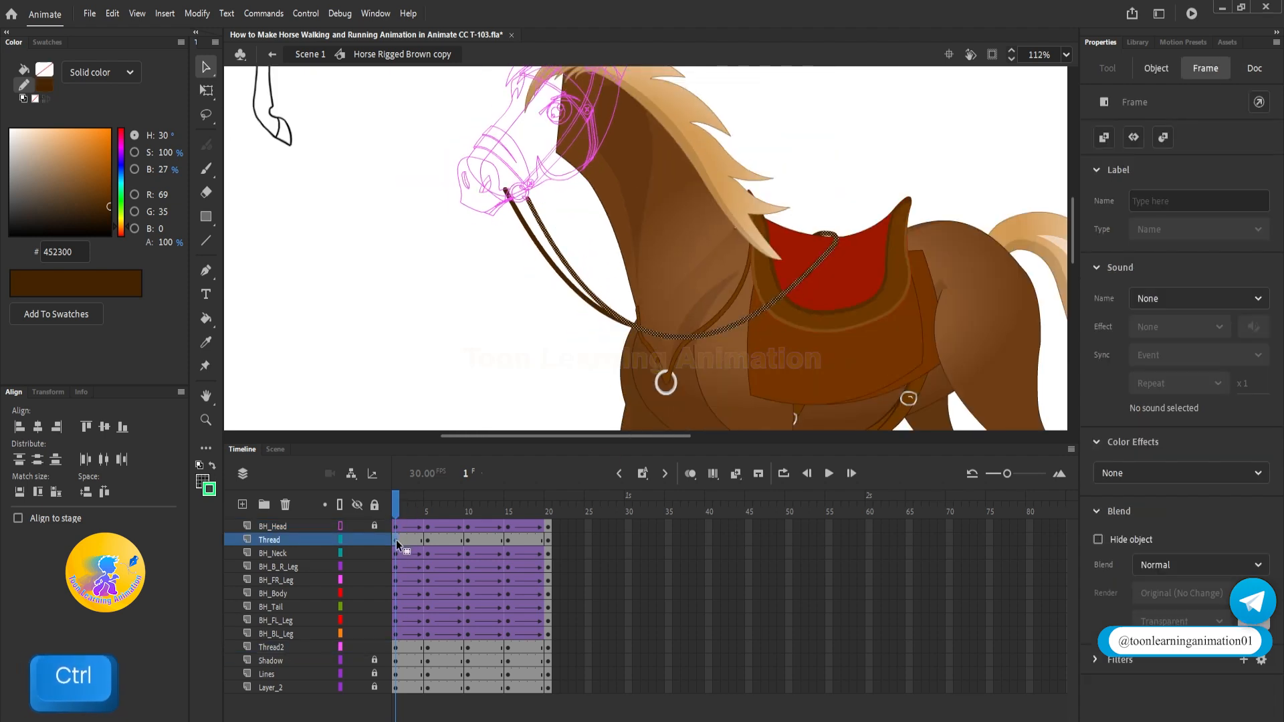
left_click_drag(396, 540, 547, 536)
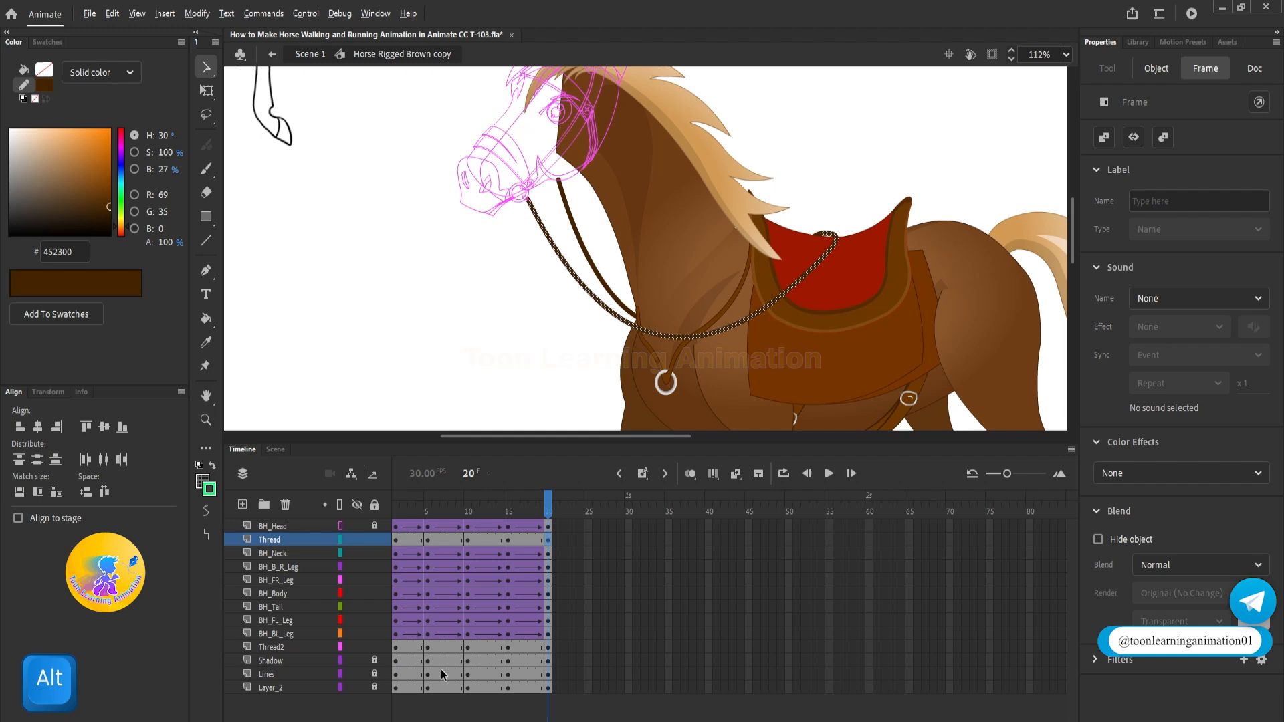
left_click(395, 649)
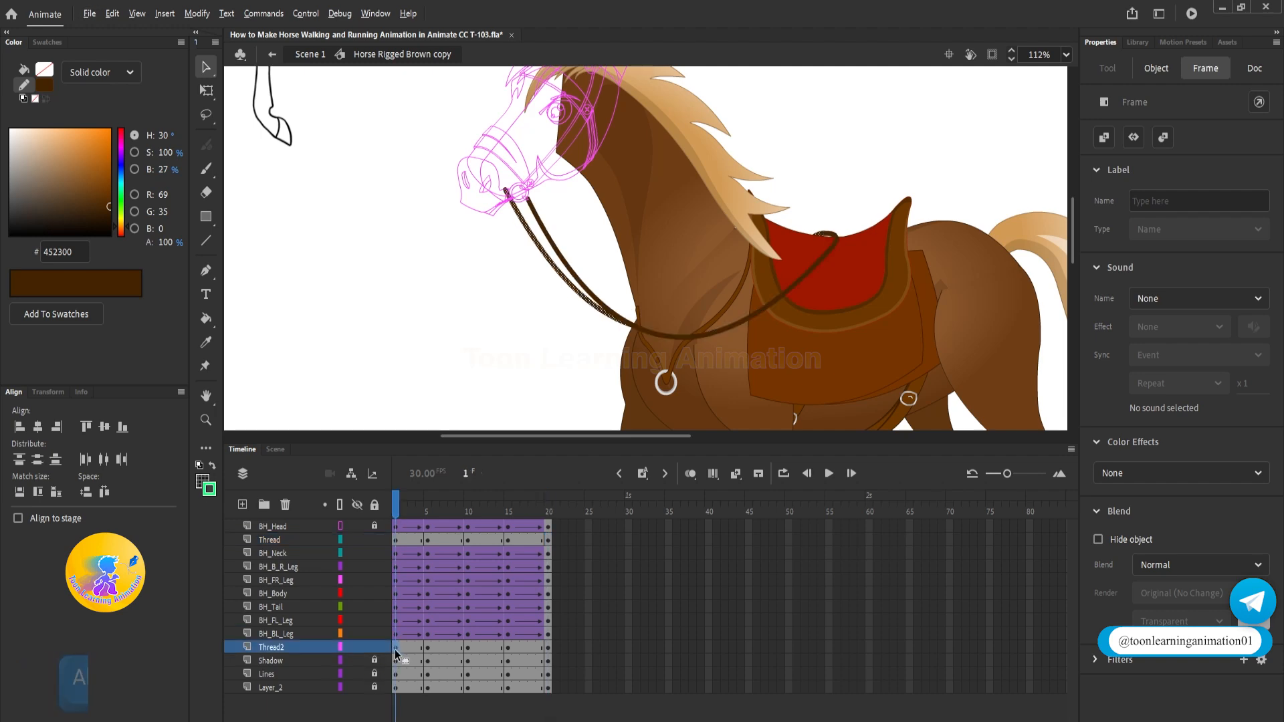
left_click_drag(546, 644, 547, 647)
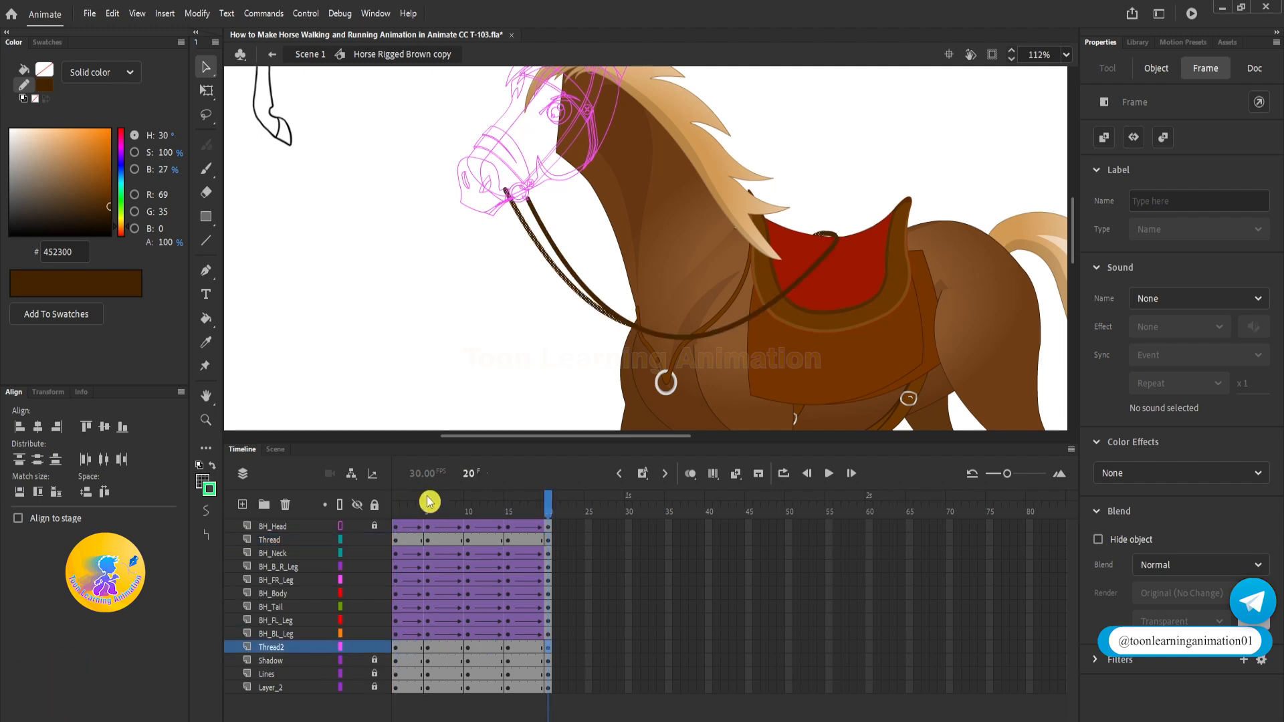
At frame 10, attach both reins' front ends to the muzzle and bit, and adjust the near rein's end on the saddle
left_click(468, 510)
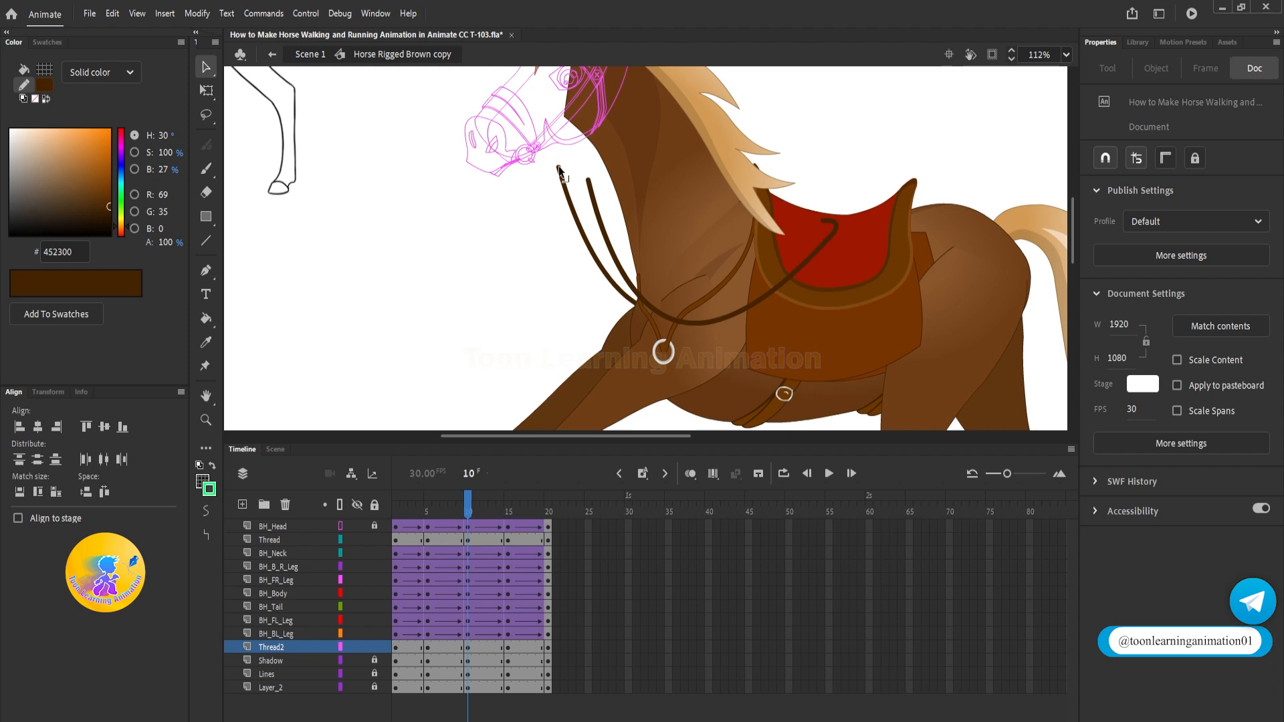
left_click_drag(555, 180, 529, 160)
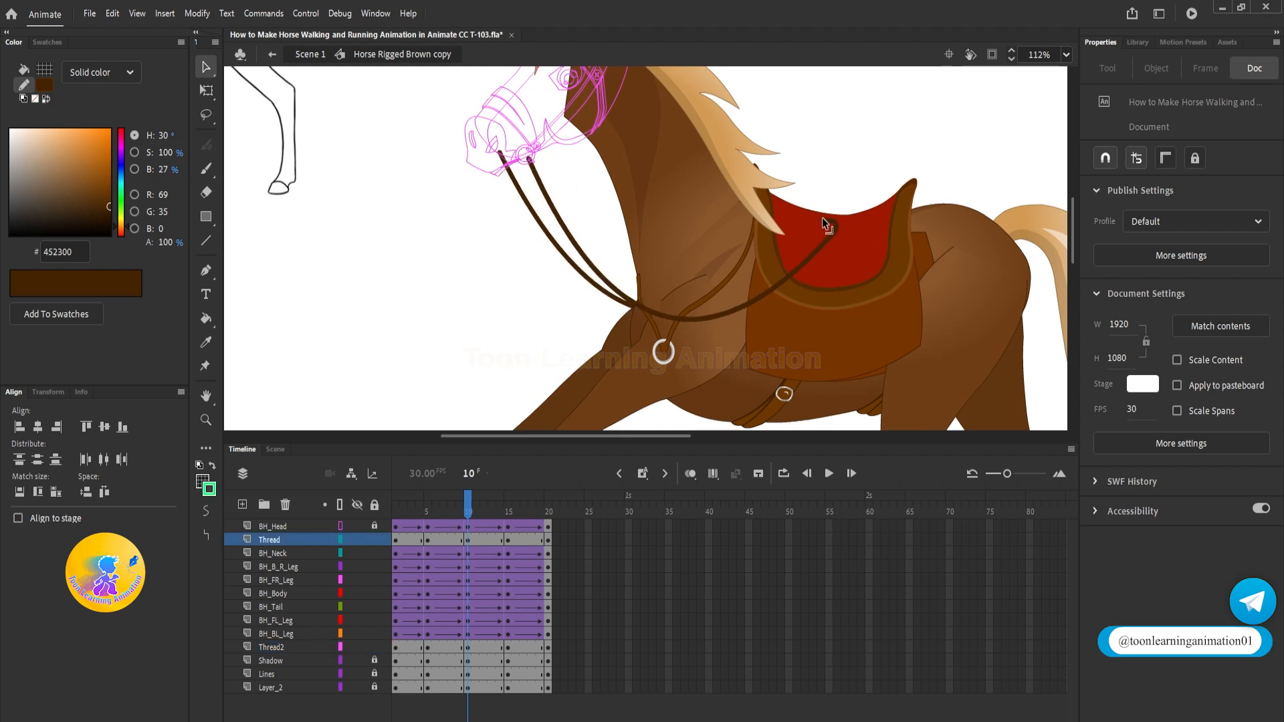
mouse_move(824, 211)
left_mouse_down()
mouse_move(834, 224)
mouse_move(817, 213)
left_mouse_up()
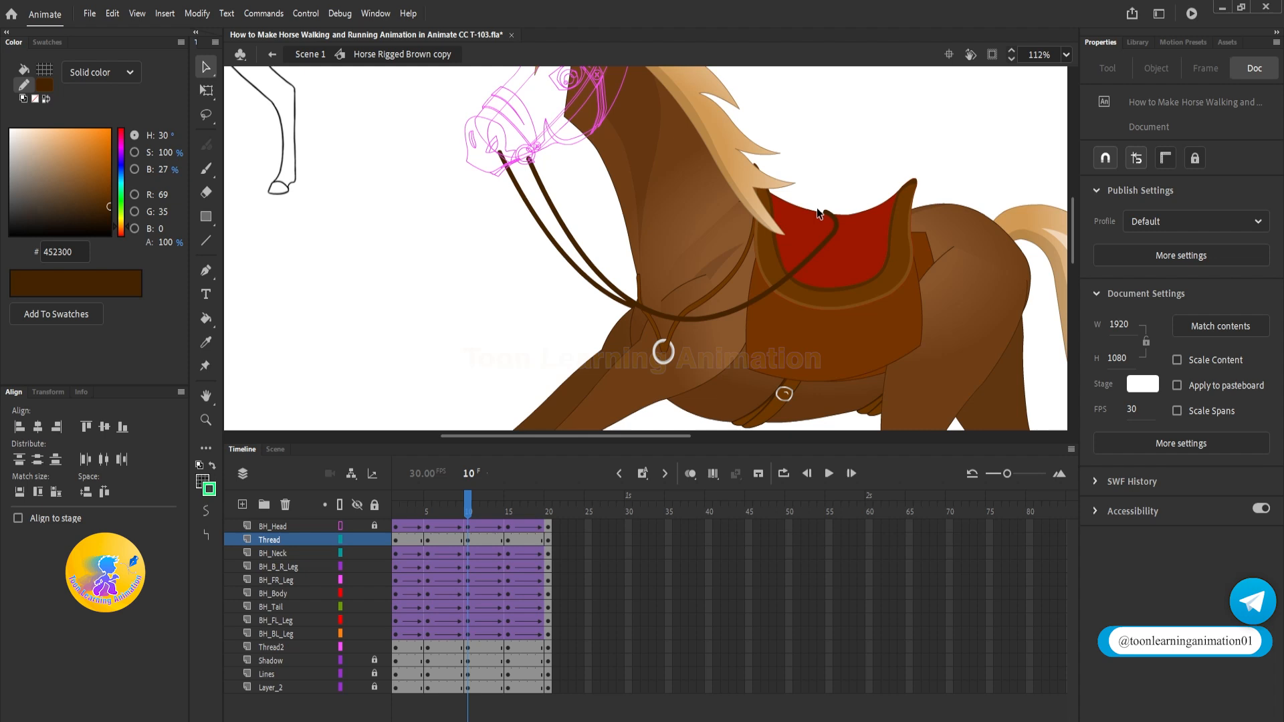
At frames 5 and 15, stretch the far rein's front end to the muzzle and the near rein's to the bit
left_click(428, 507)
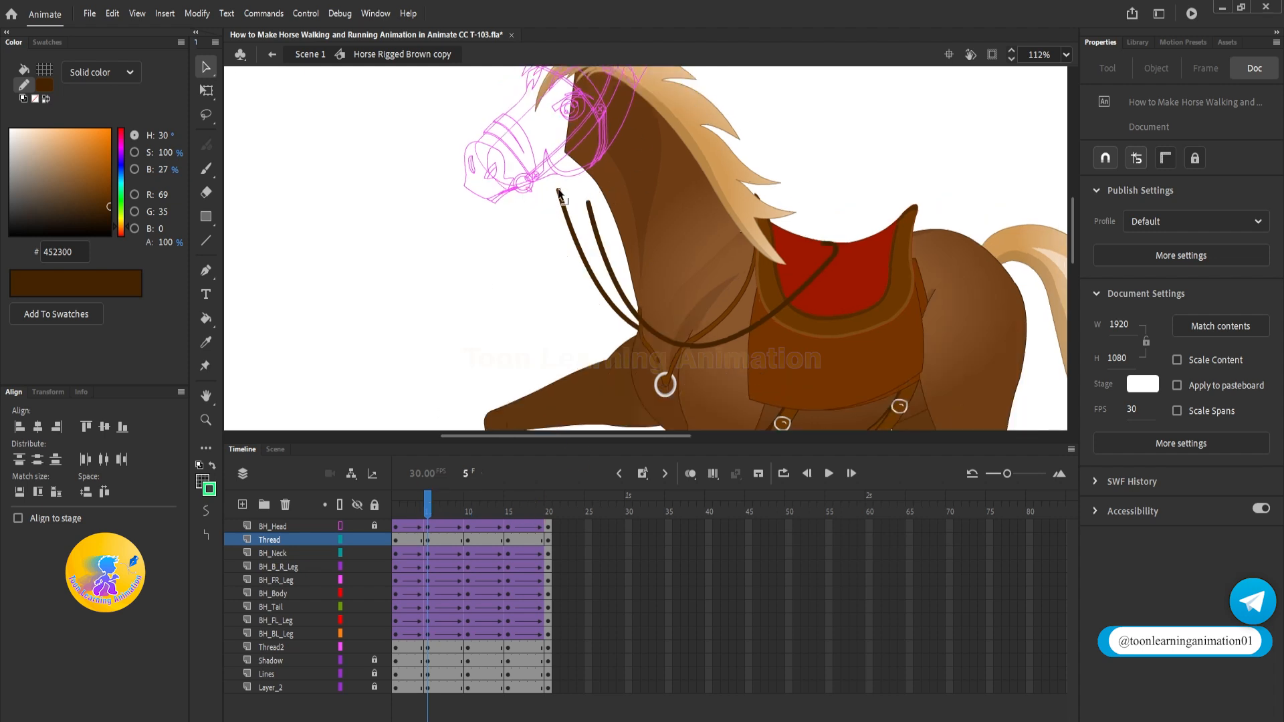
left_click_drag(560, 192, 499, 182)
left_click_drag(591, 203, 540, 188)
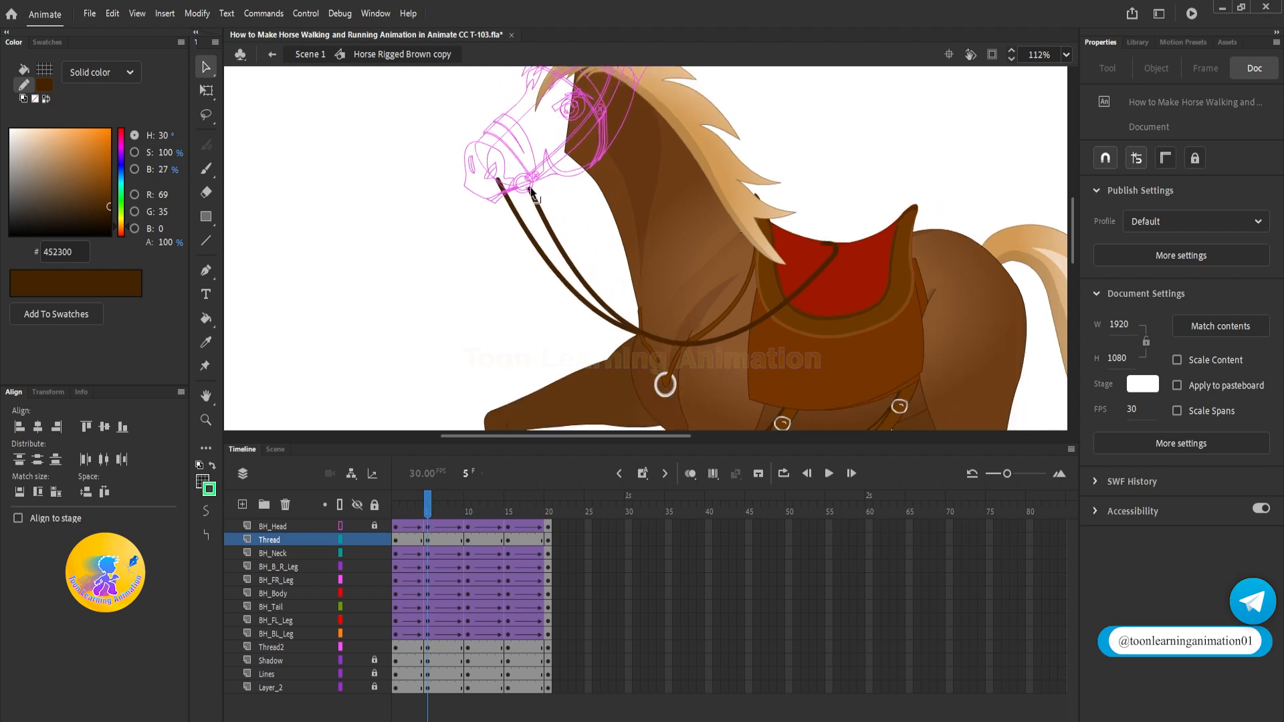
left_click(508, 507)
left_click_drag(552, 204, 485, 198)
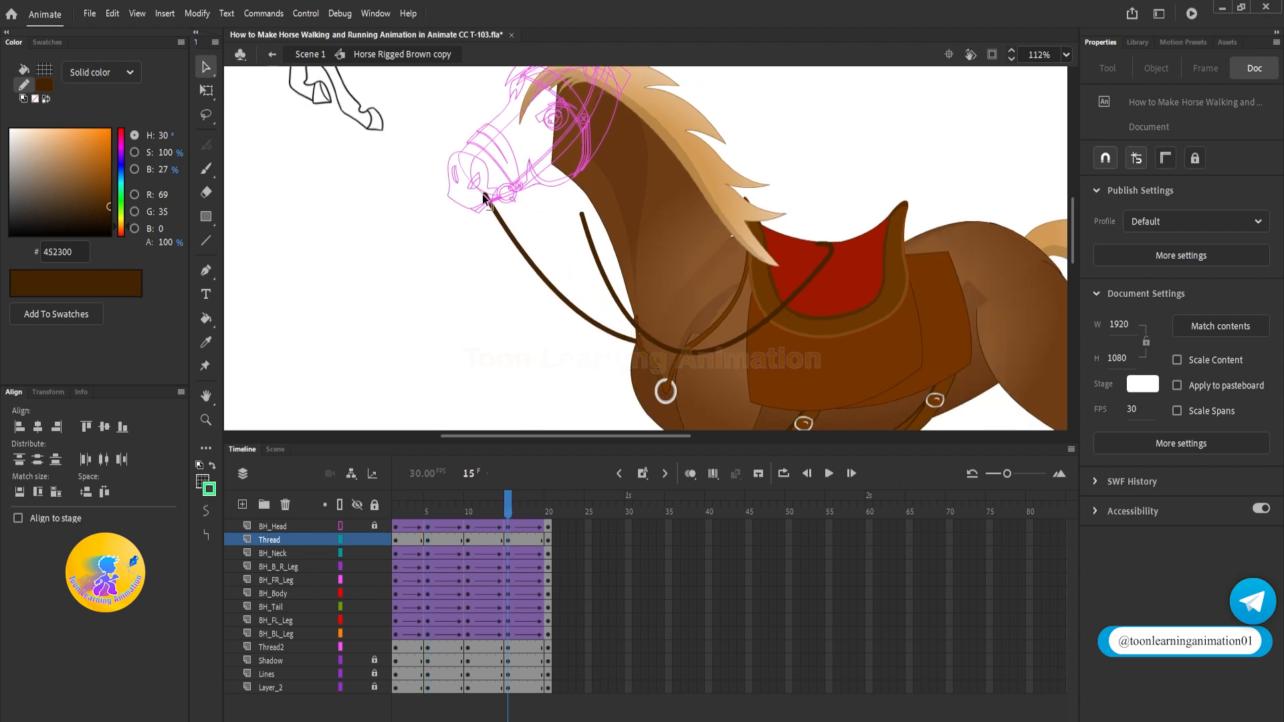
left_click_drag(582, 218, 517, 205)
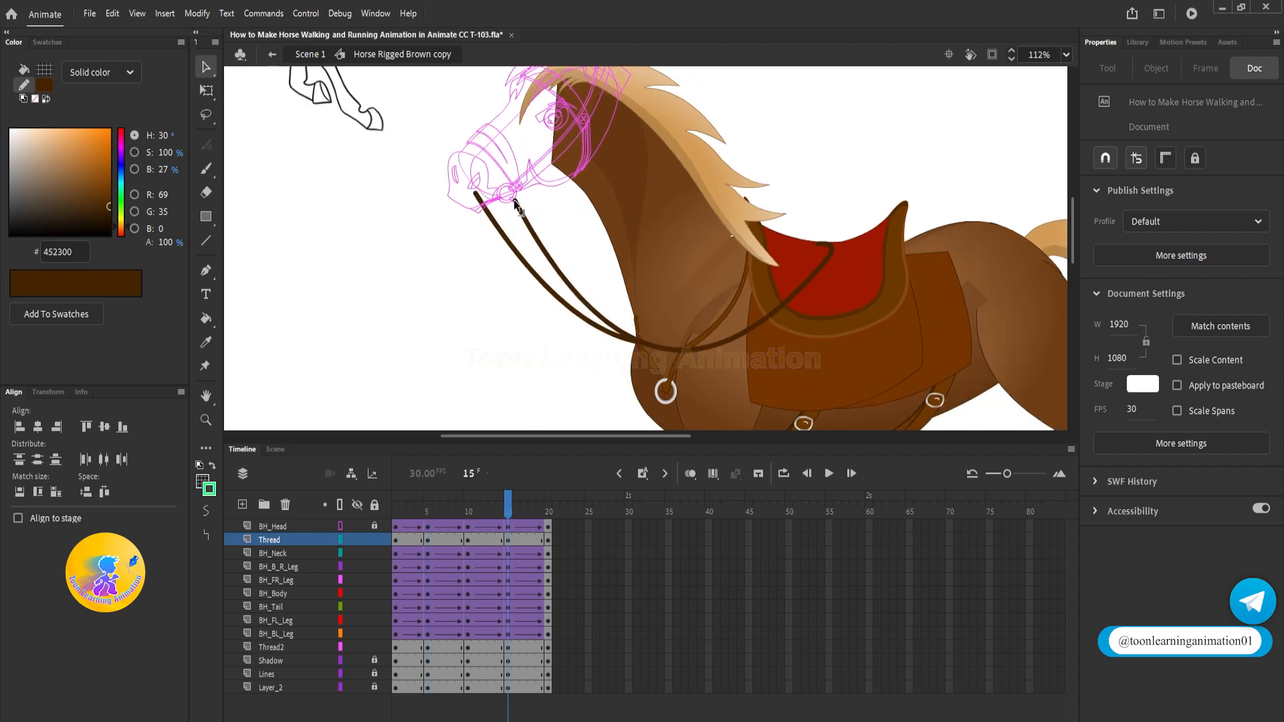
Create shape tweens between the keyframes of the Thread and Thread2 rein layers
left_click(404, 540)
right_click(405, 540)
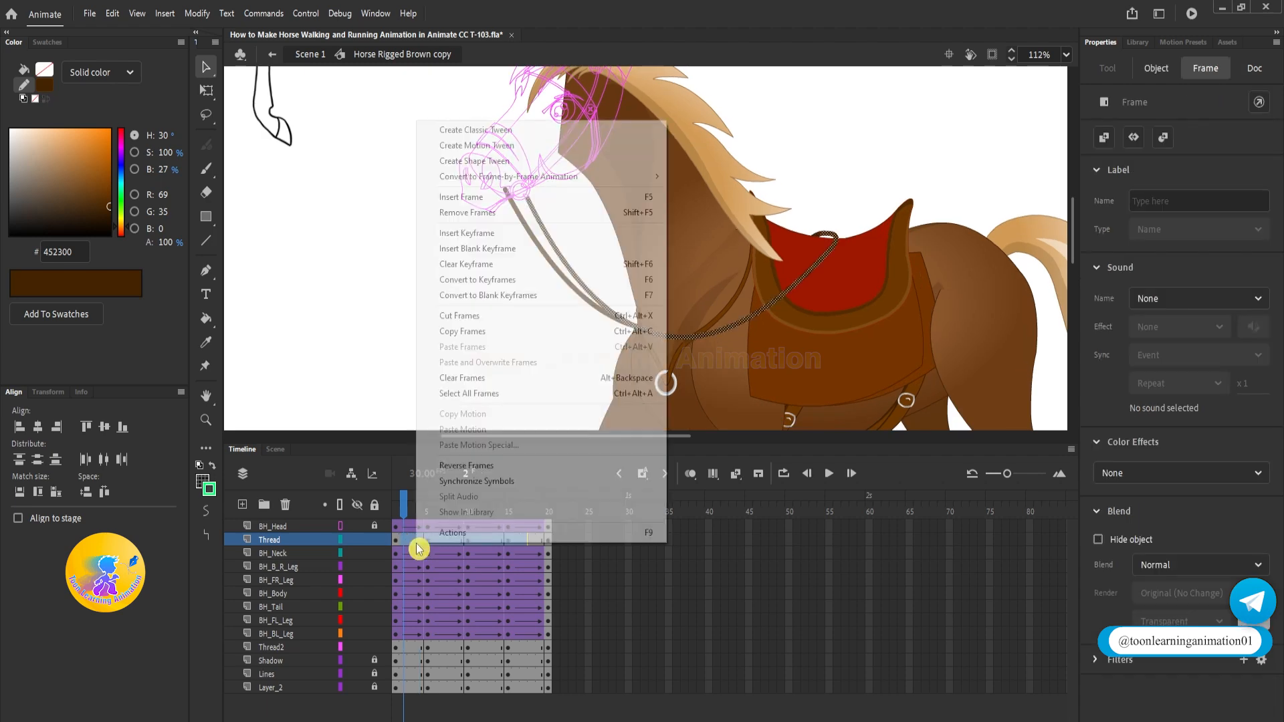
left_click(487, 161)
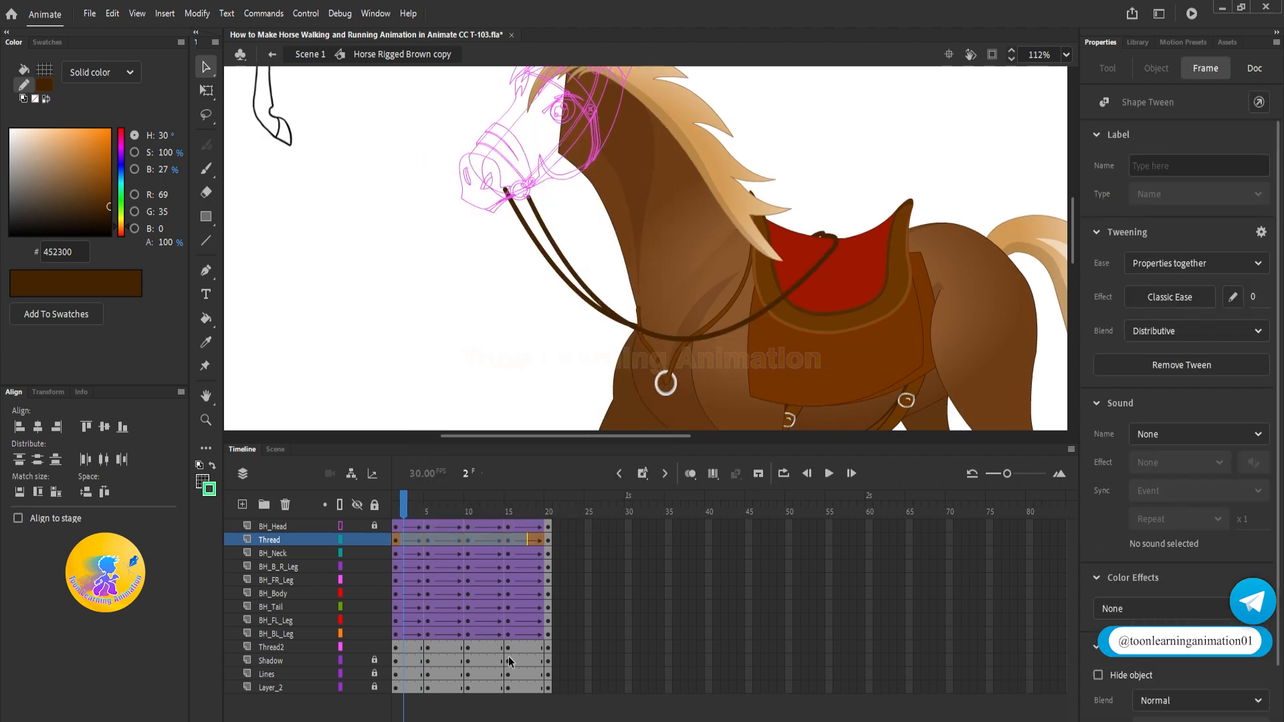
left_click(436, 646)
right_click(410, 648)
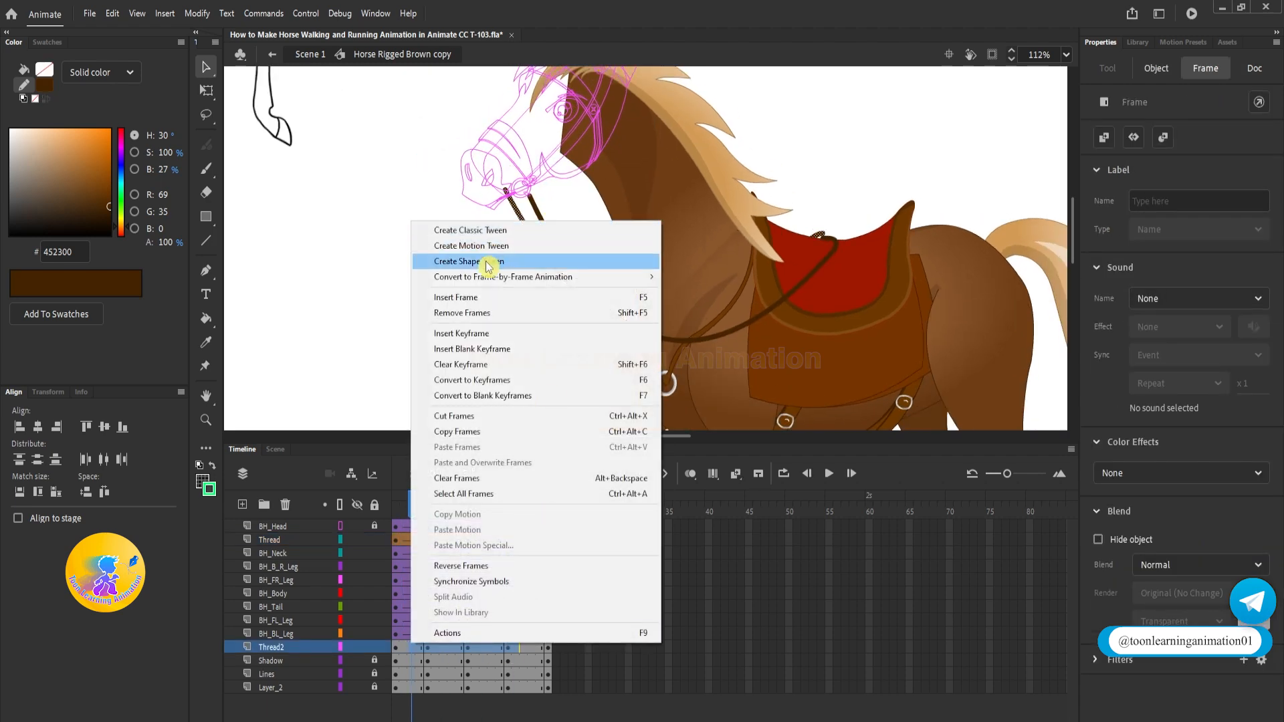
left_click(487, 263)
Adjust the near rein's end on the saddle's upper edge at frames 5, 10 and 15
left_click_drag(392, 508, 427, 509)
left_click(421, 258)
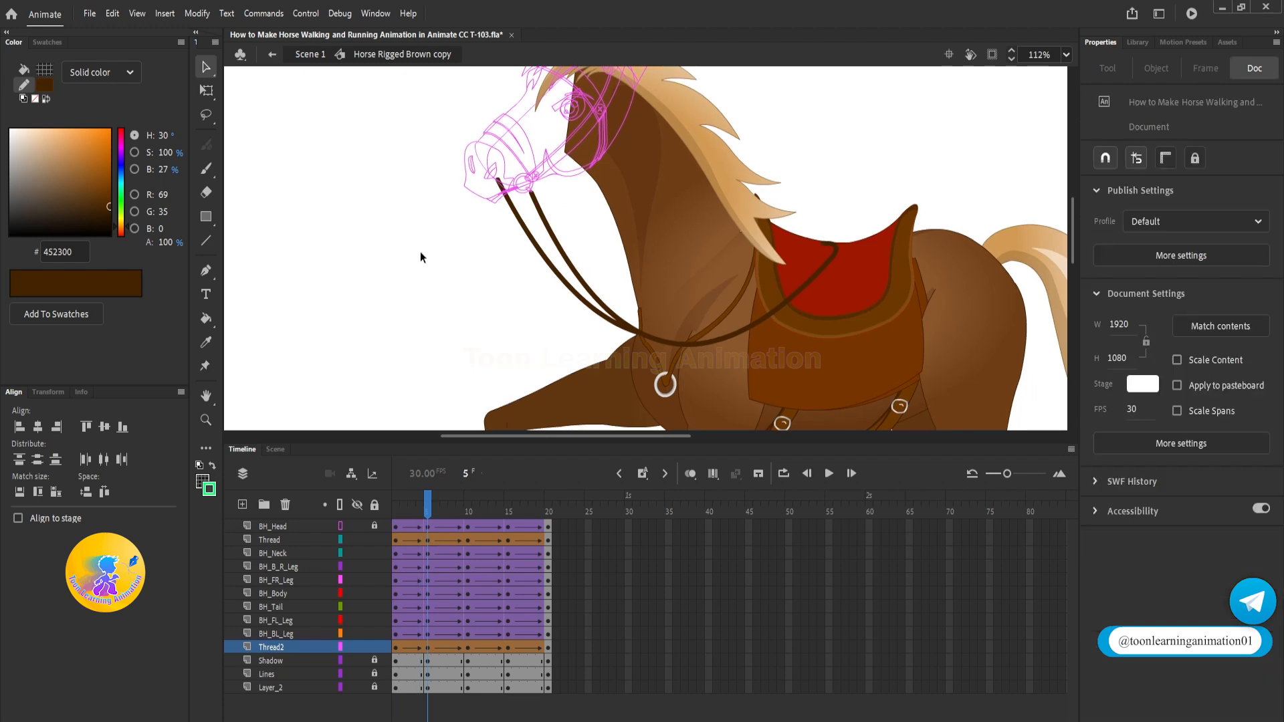
scroll(820, 249, "up", 5)
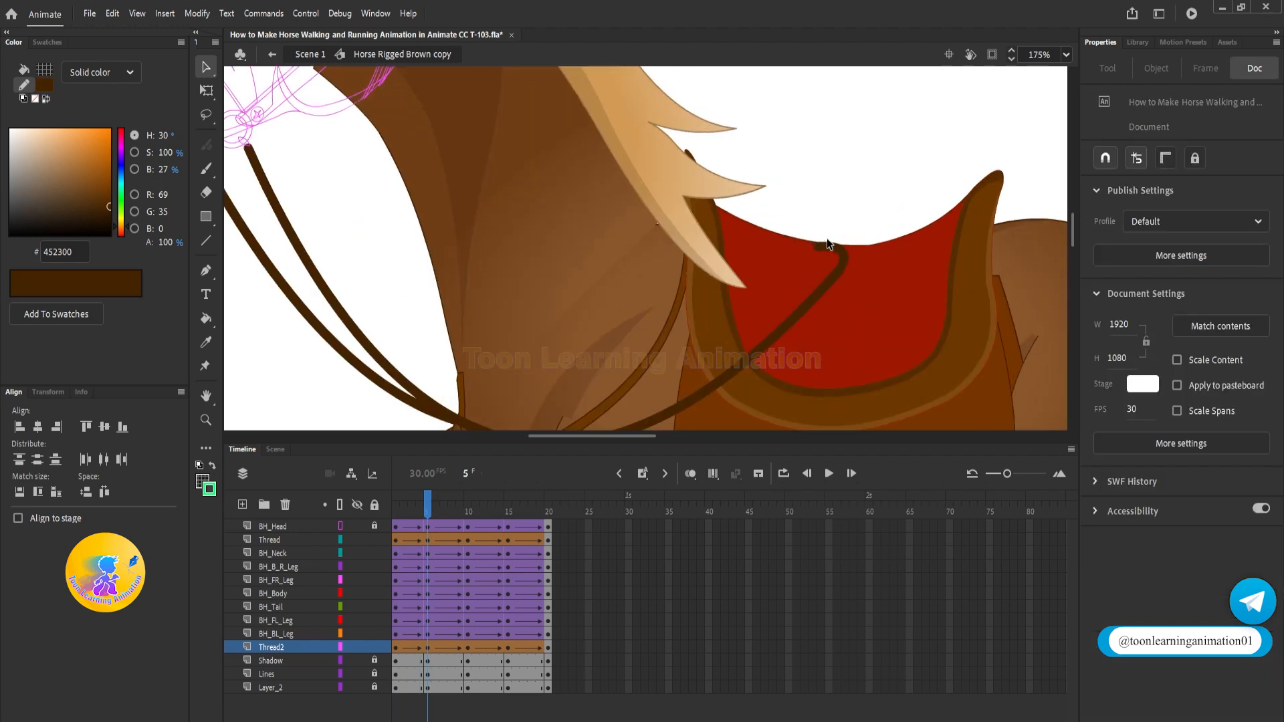
left_click(816, 238)
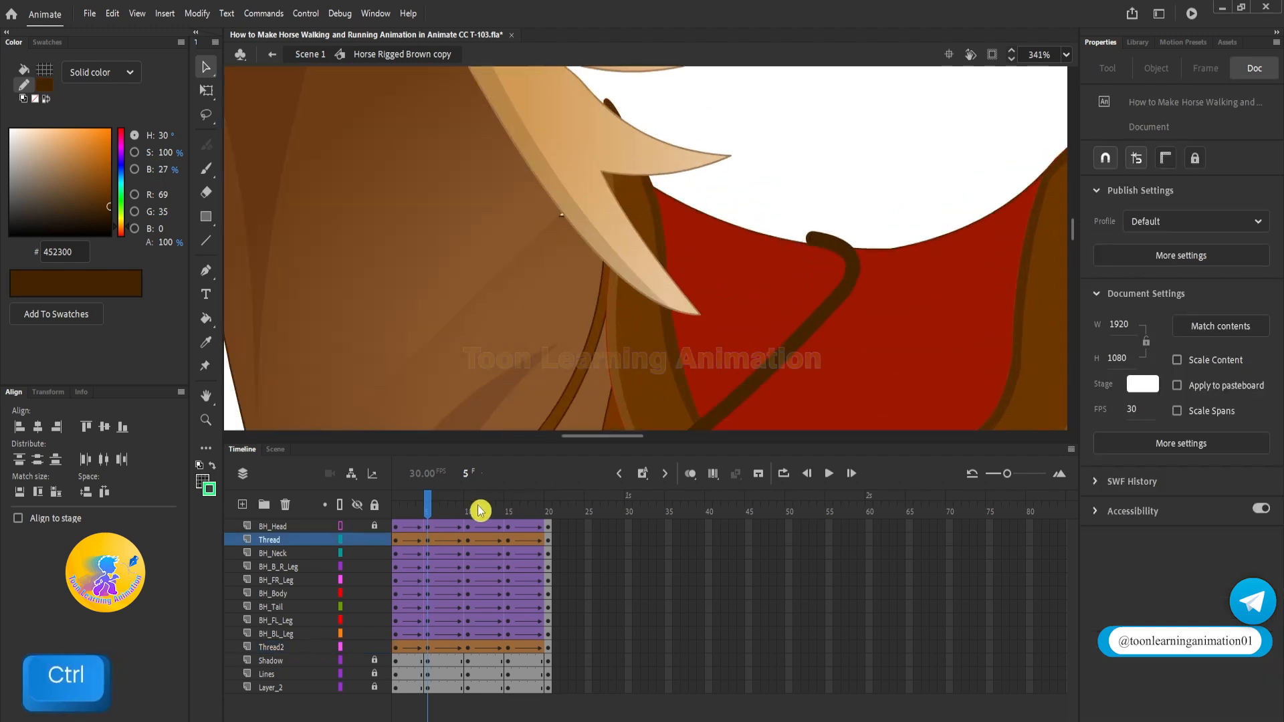
left_click(470, 509)
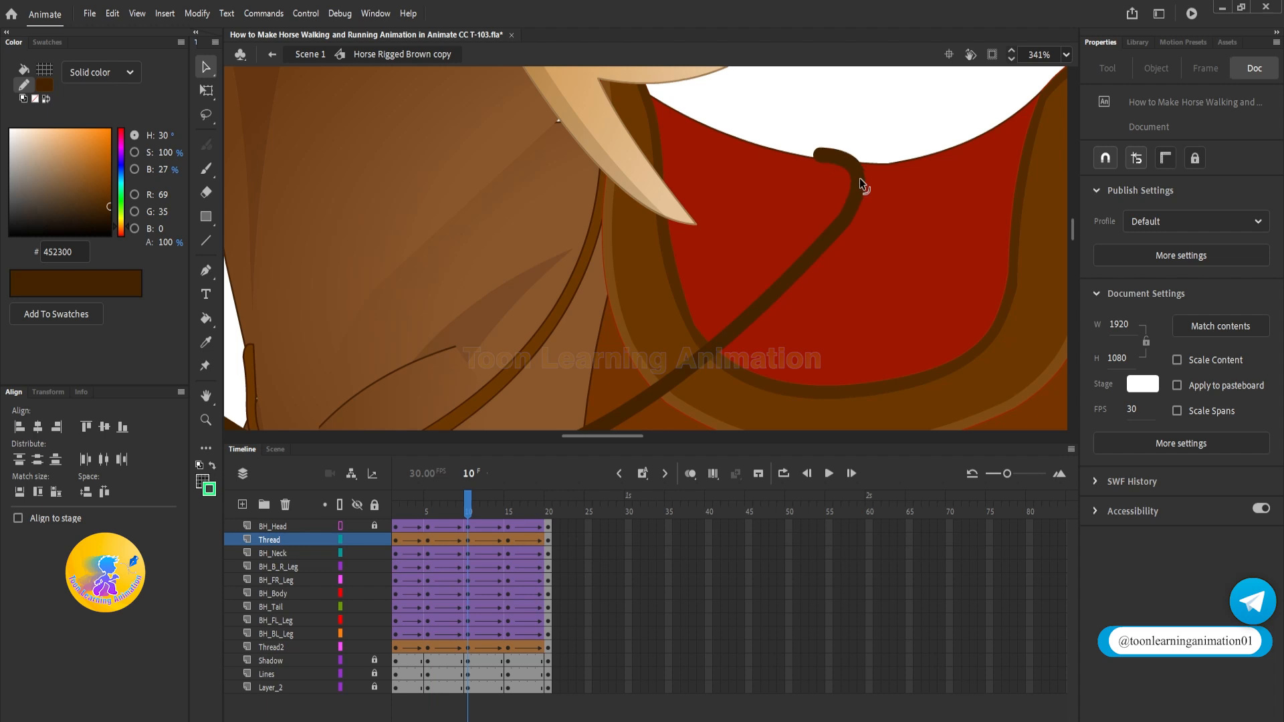
left_click(509, 508)
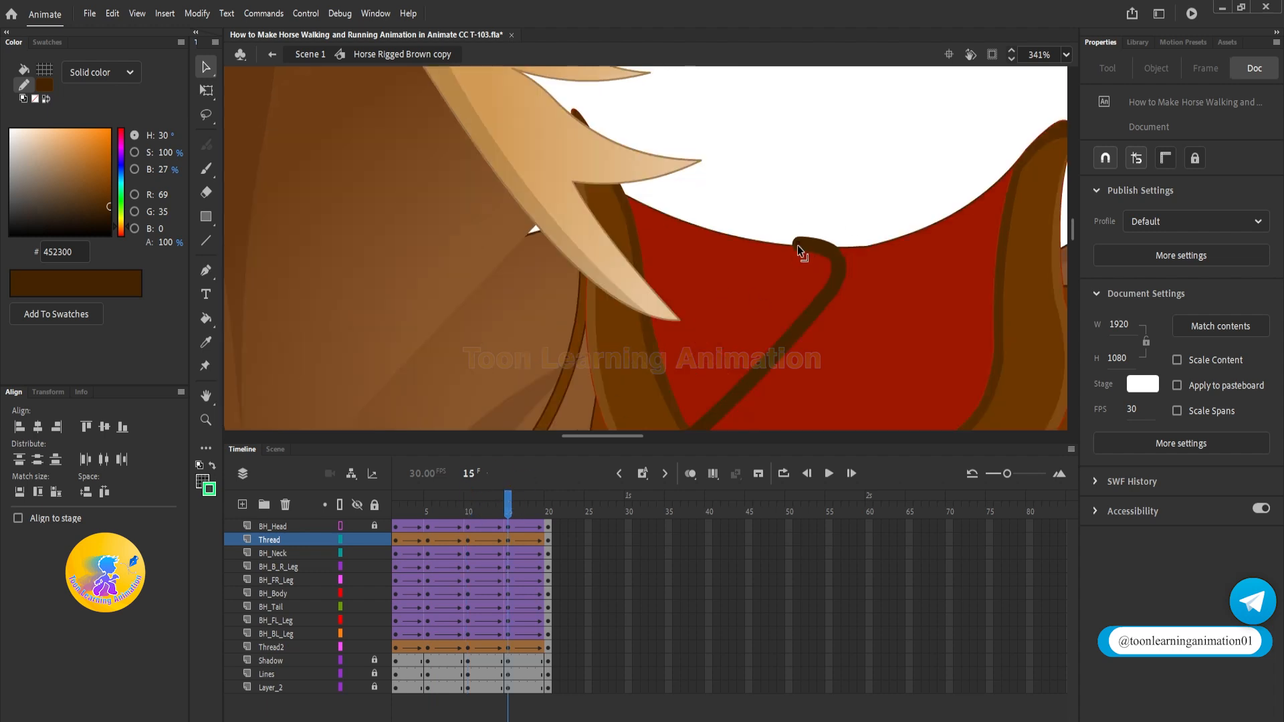
left_click(548, 512)
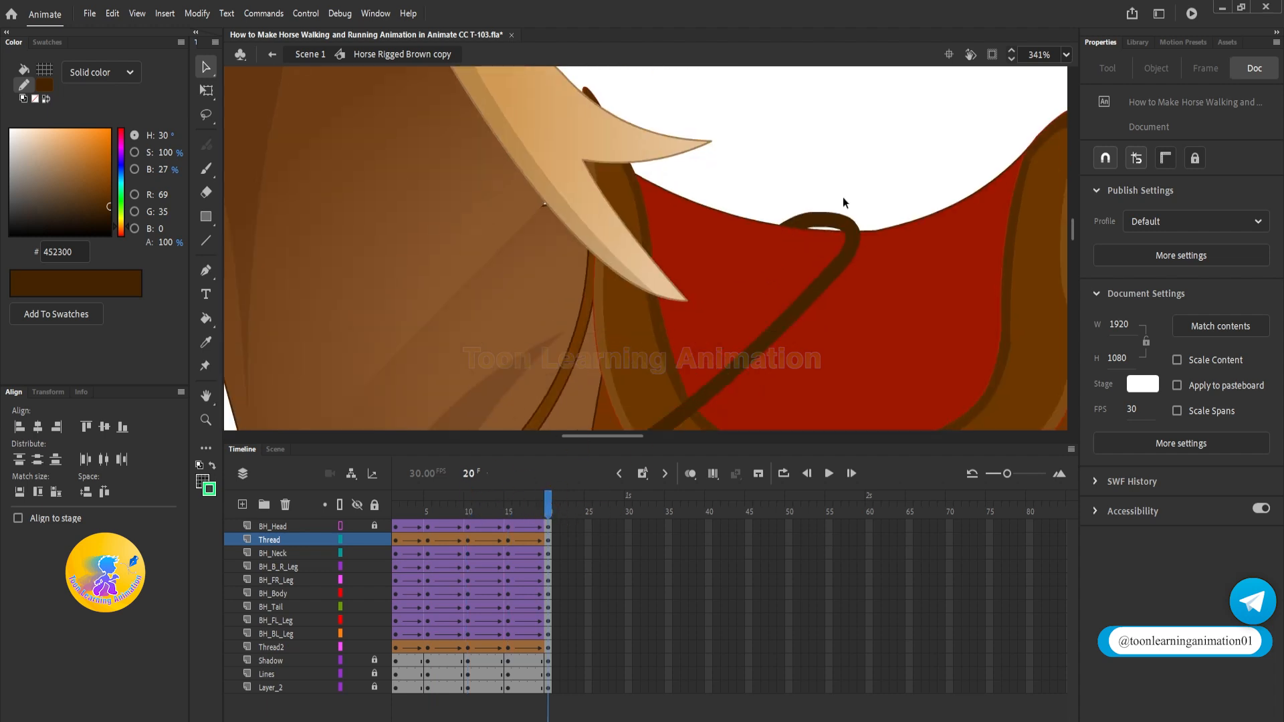
Display the BH_Neck layer as outlines and lock it
scroll(796, 210, "down", 4)
key("Return")
left_click(820, 281)
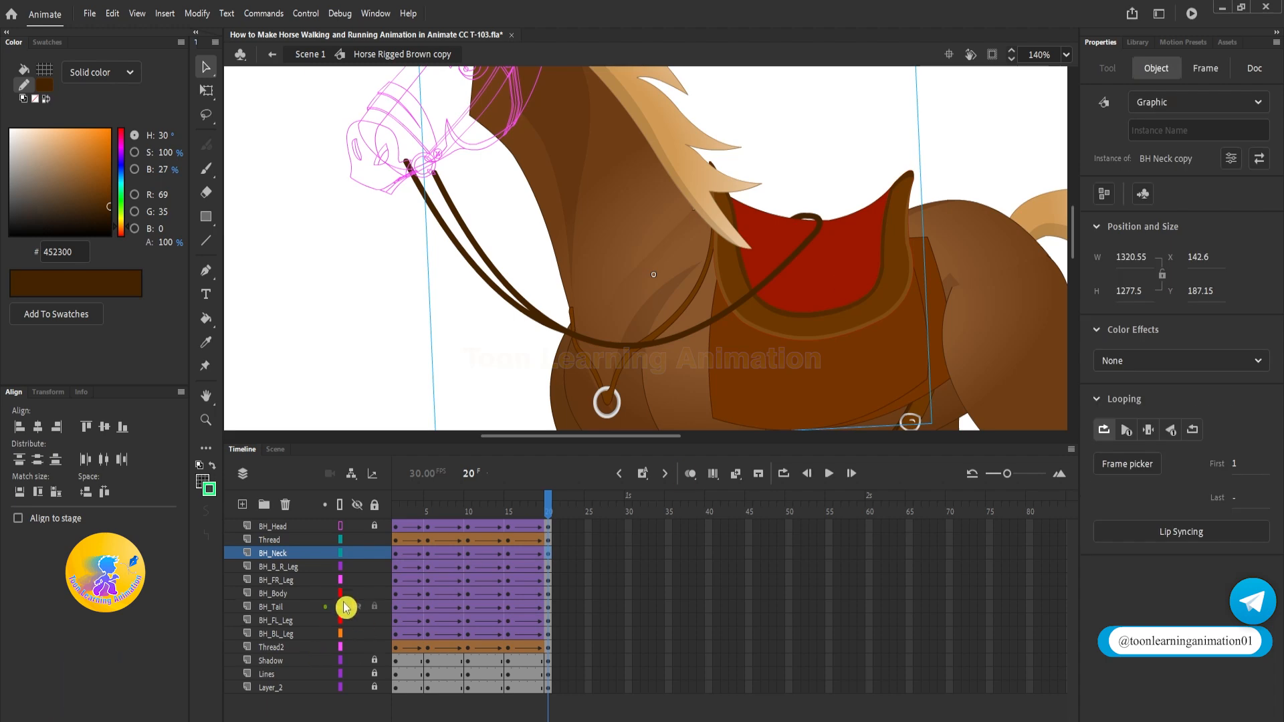
left_click(340, 554)
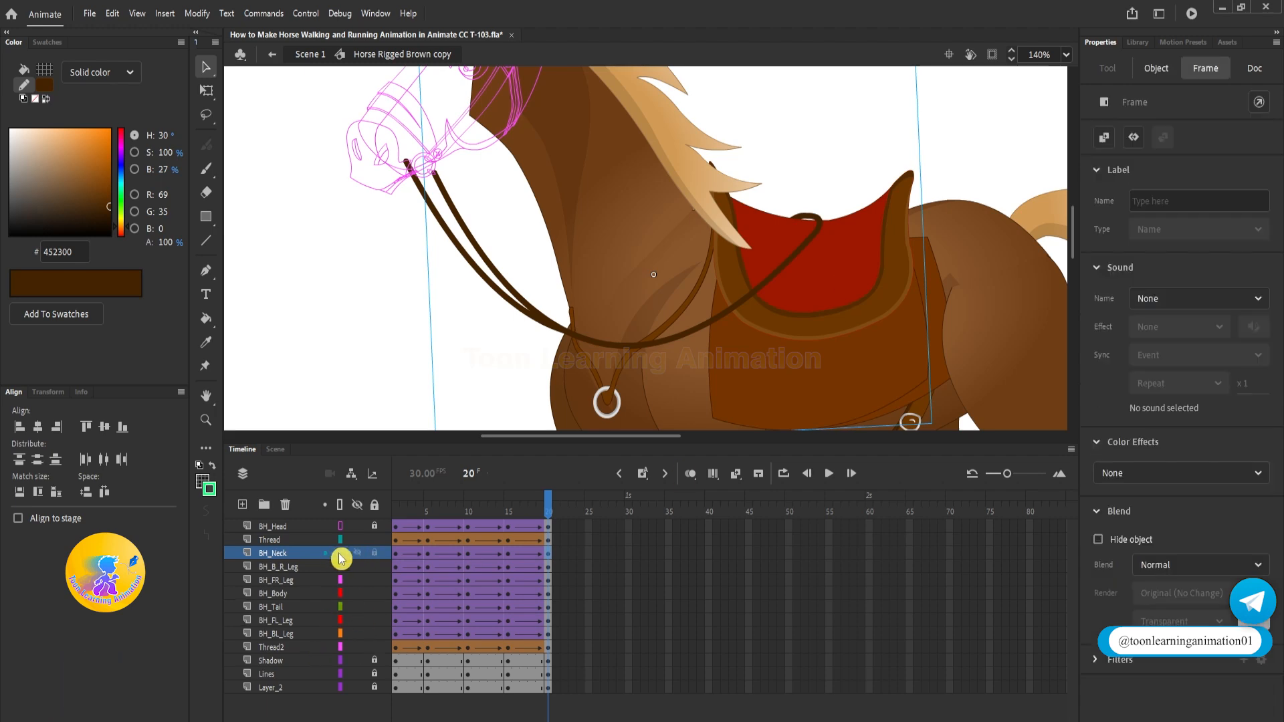
left_click(374, 555)
Join the far rein's rear end to the near rein's end above the saddle at frames 5, 10 and 15
left_click(430, 511)
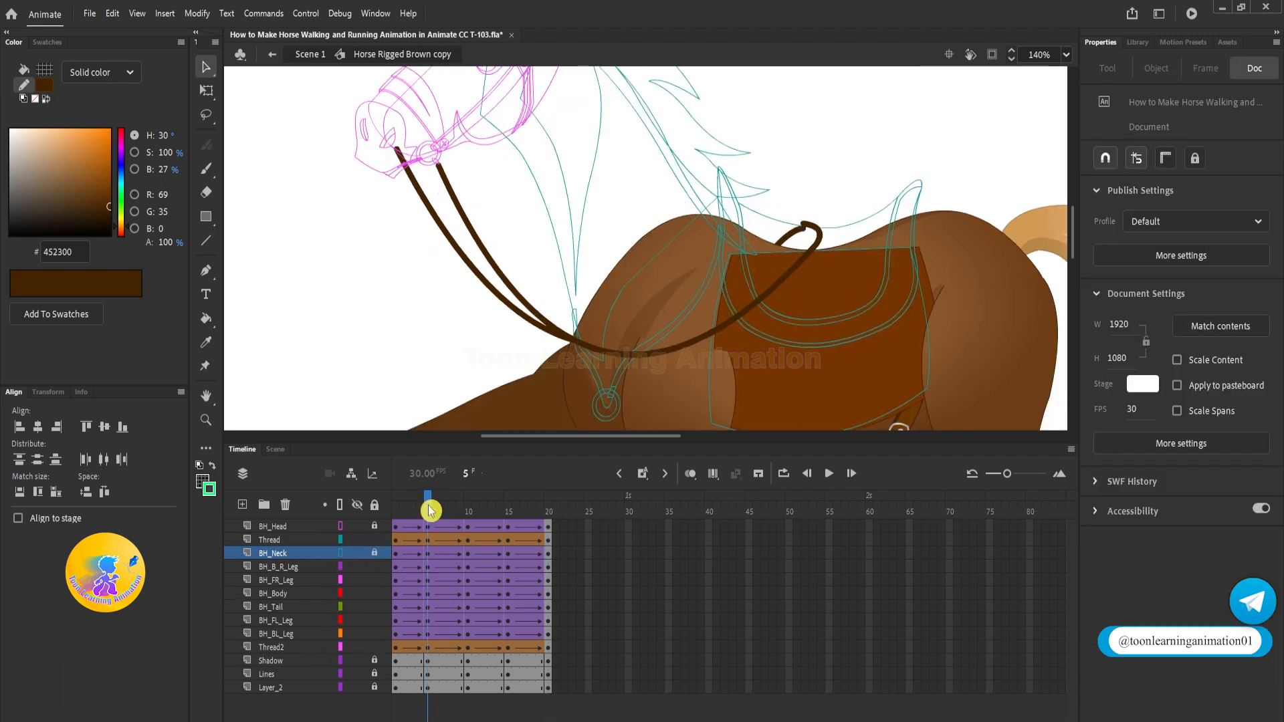
scroll(821, 170, "up", 3, "ctrl")
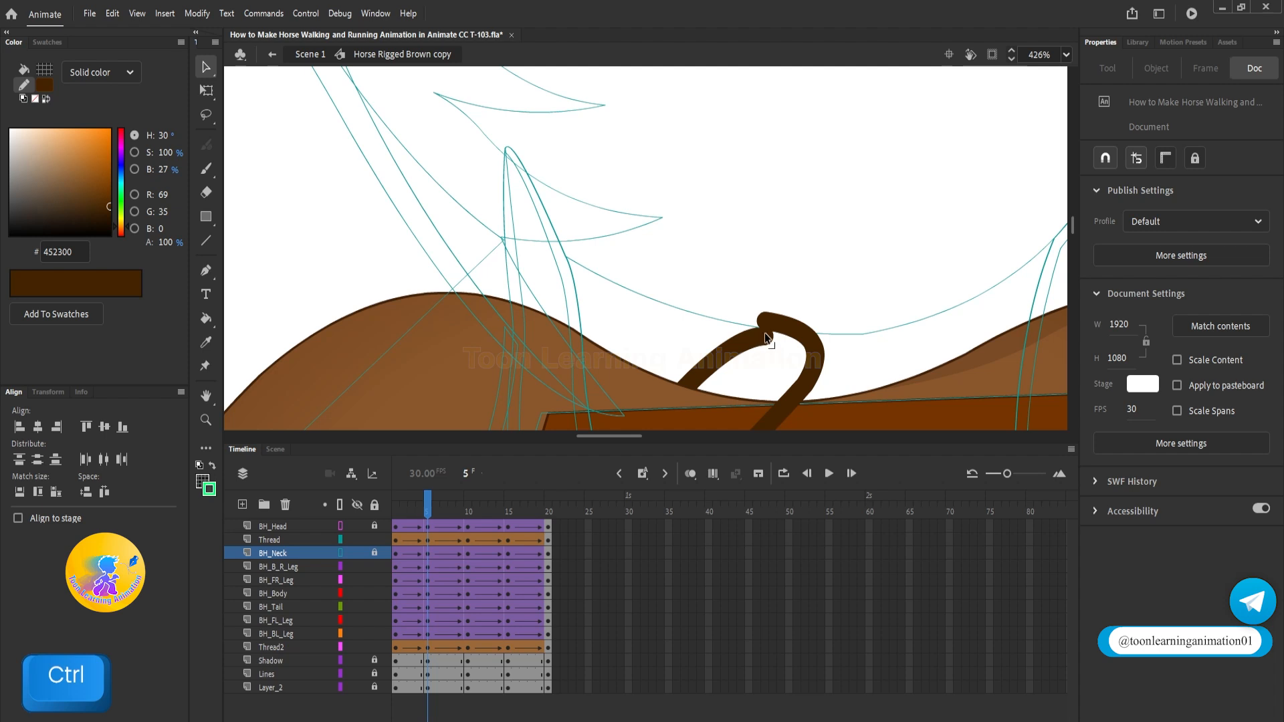
left_click_drag(737, 344, 737, 332)
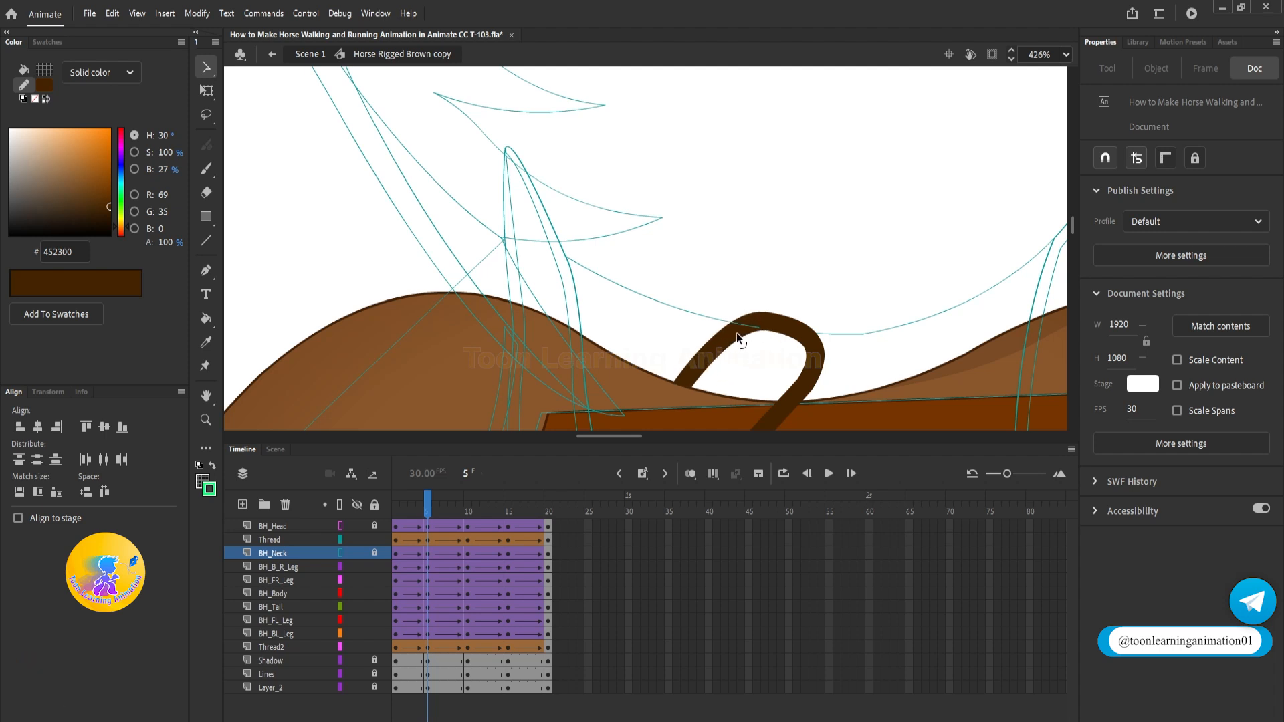
left_click(470, 512)
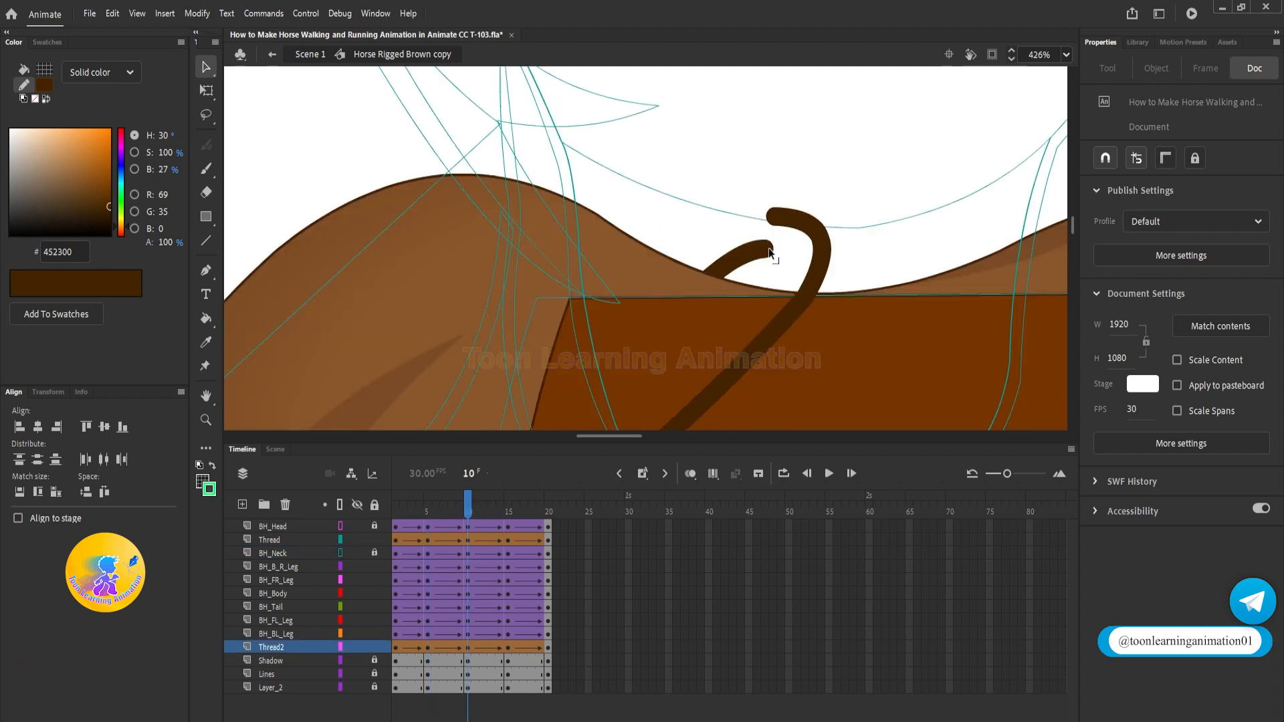
left_click(511, 509)
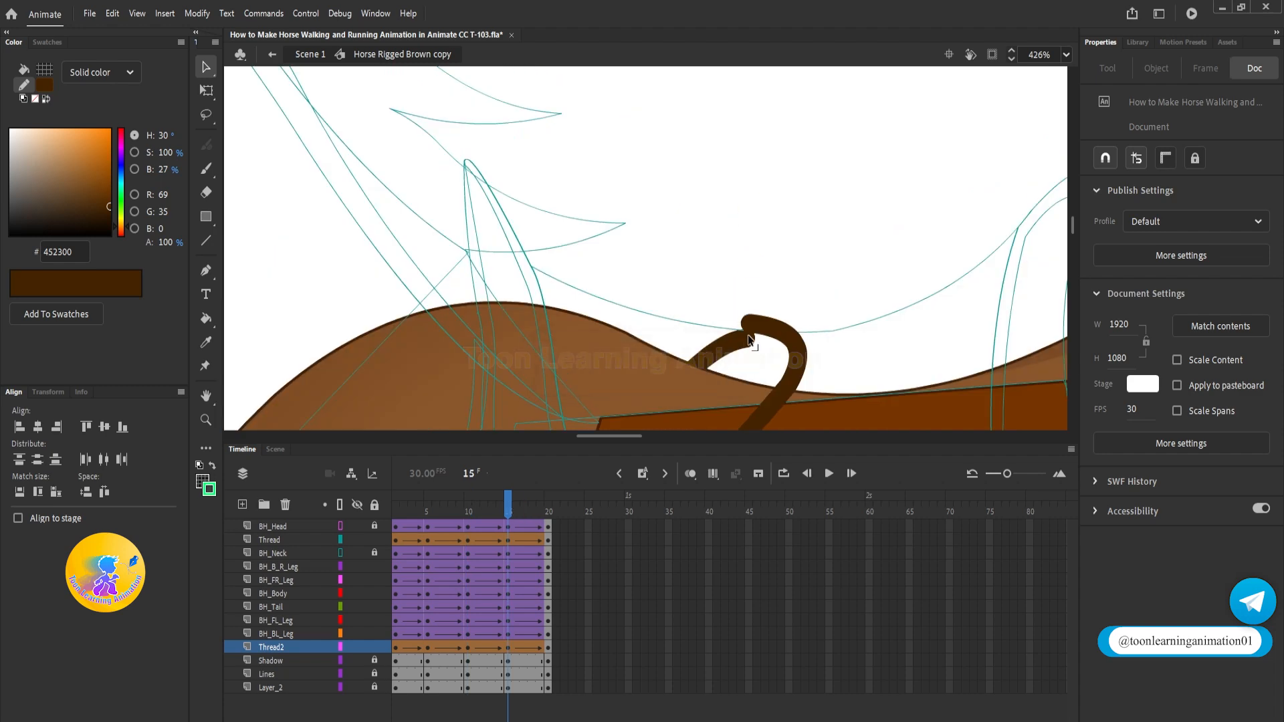
Turn off outline display for BH_Head and BH_Neck, and play back the running cycle to check the reins
key("ctrl+3")
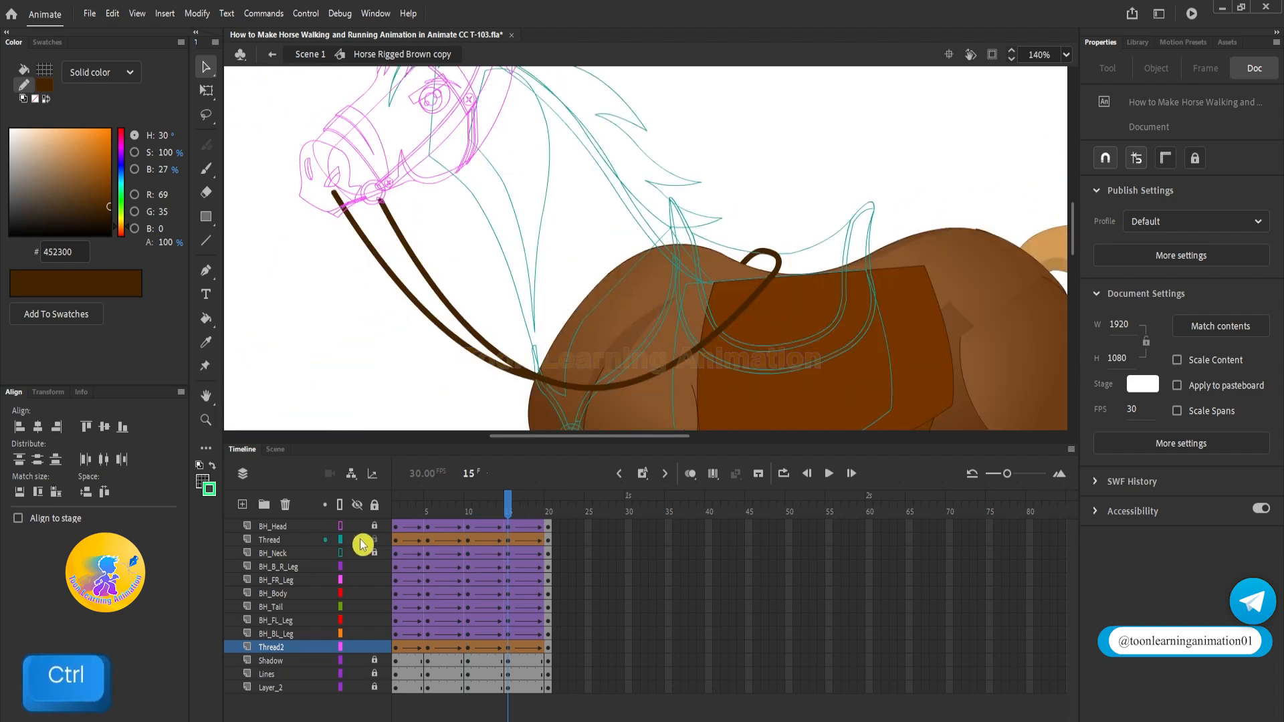
key("Return")
key("v")
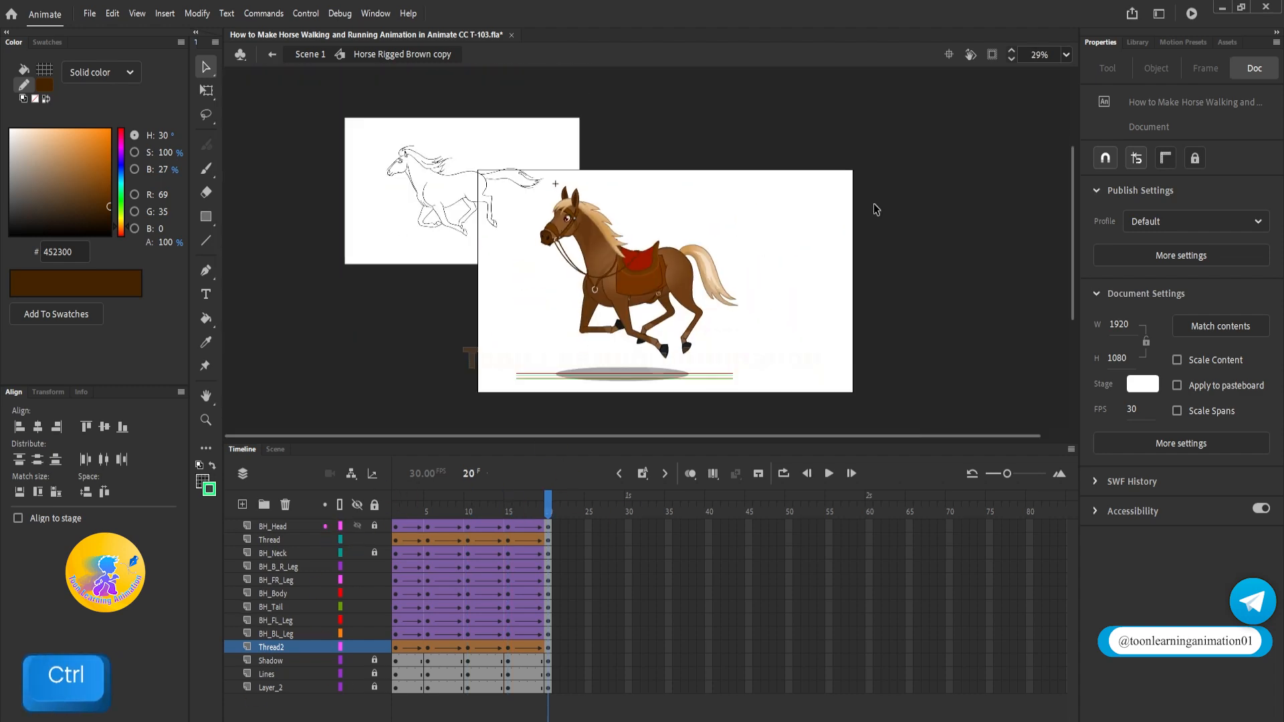
scroll(368, 271, "up", 4)
key("space")
left_click_drag(831, 220, 785, 226)
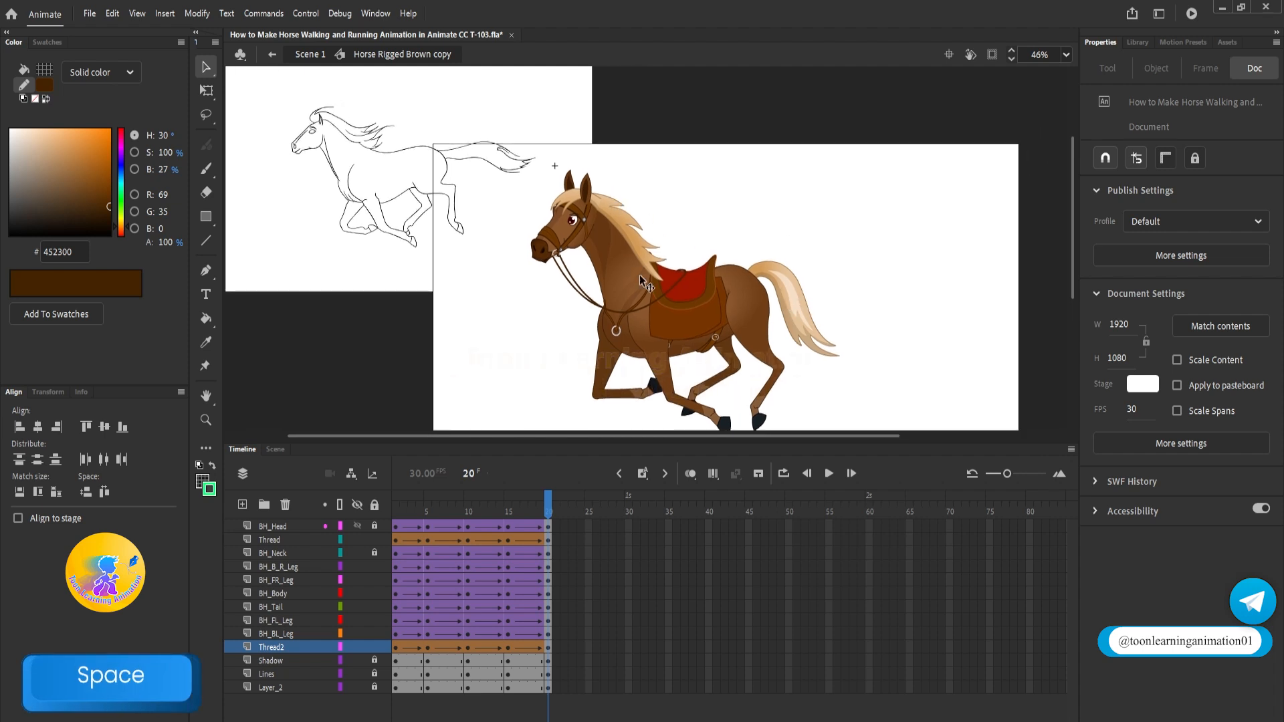
key("Return")
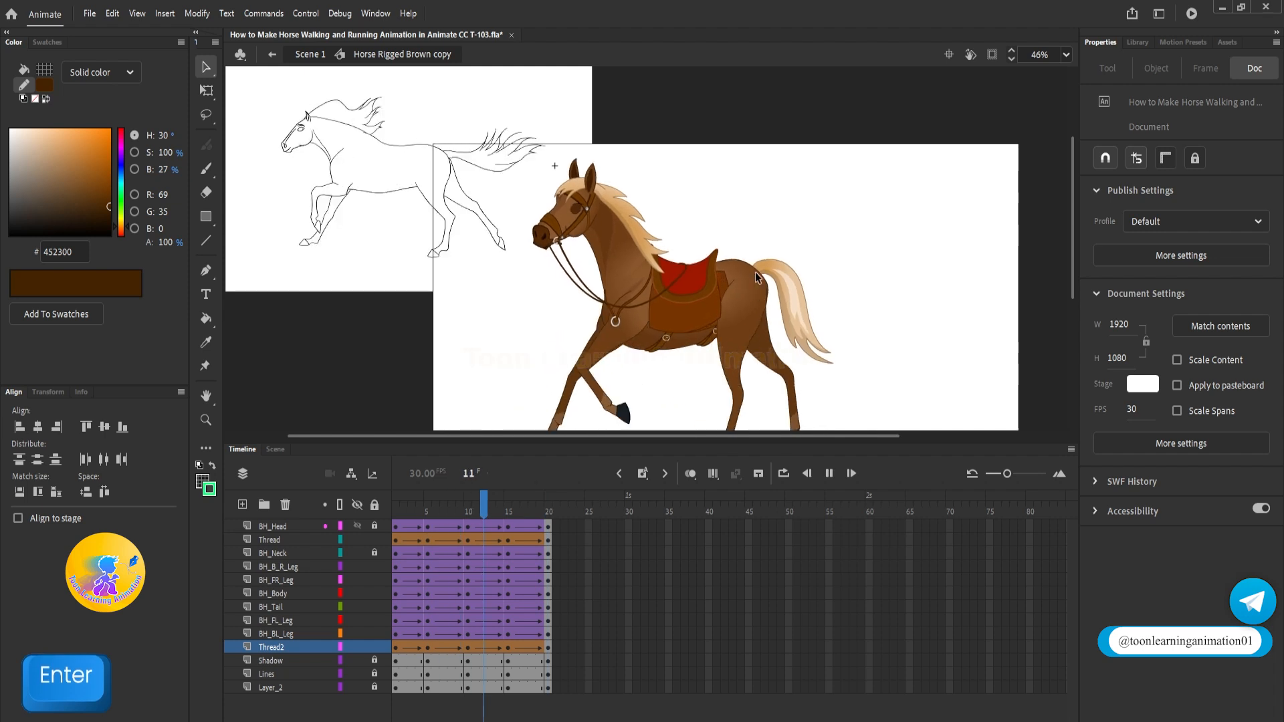
key("Return")
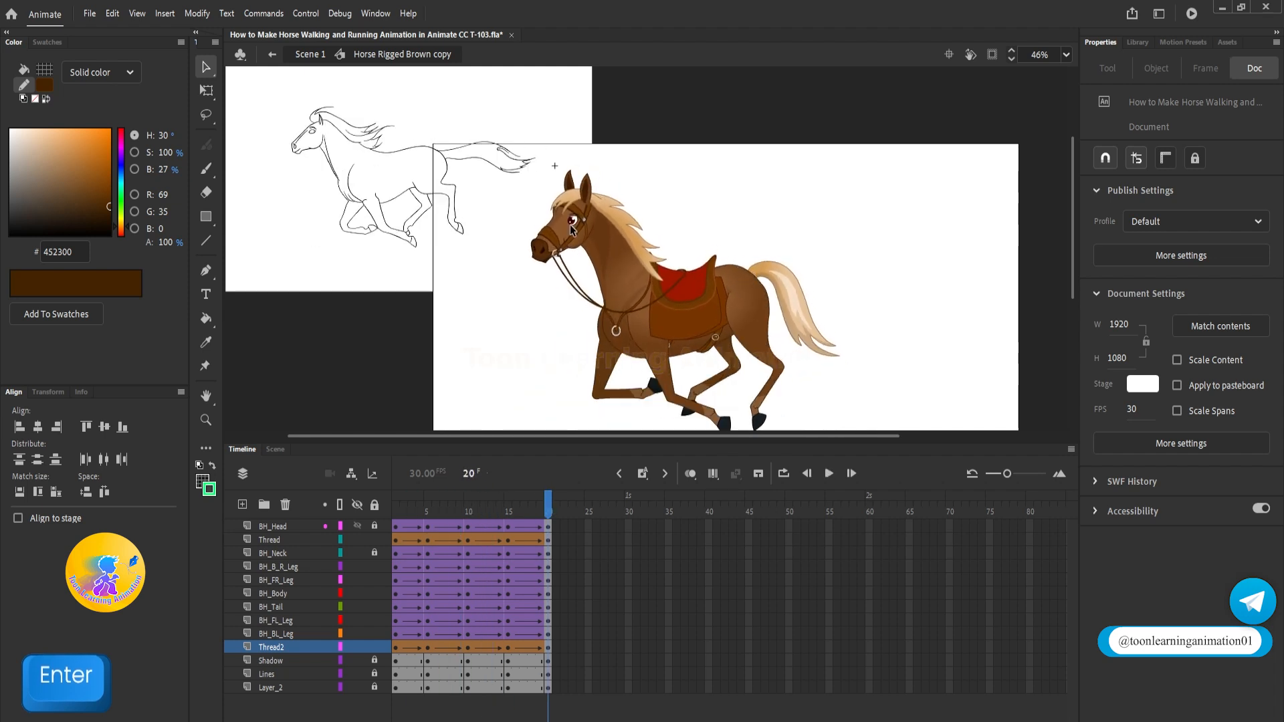
Open the Horse Running Giff reference symbol, lock its sketch layer and add a new layer above it
left_click(396, 511)
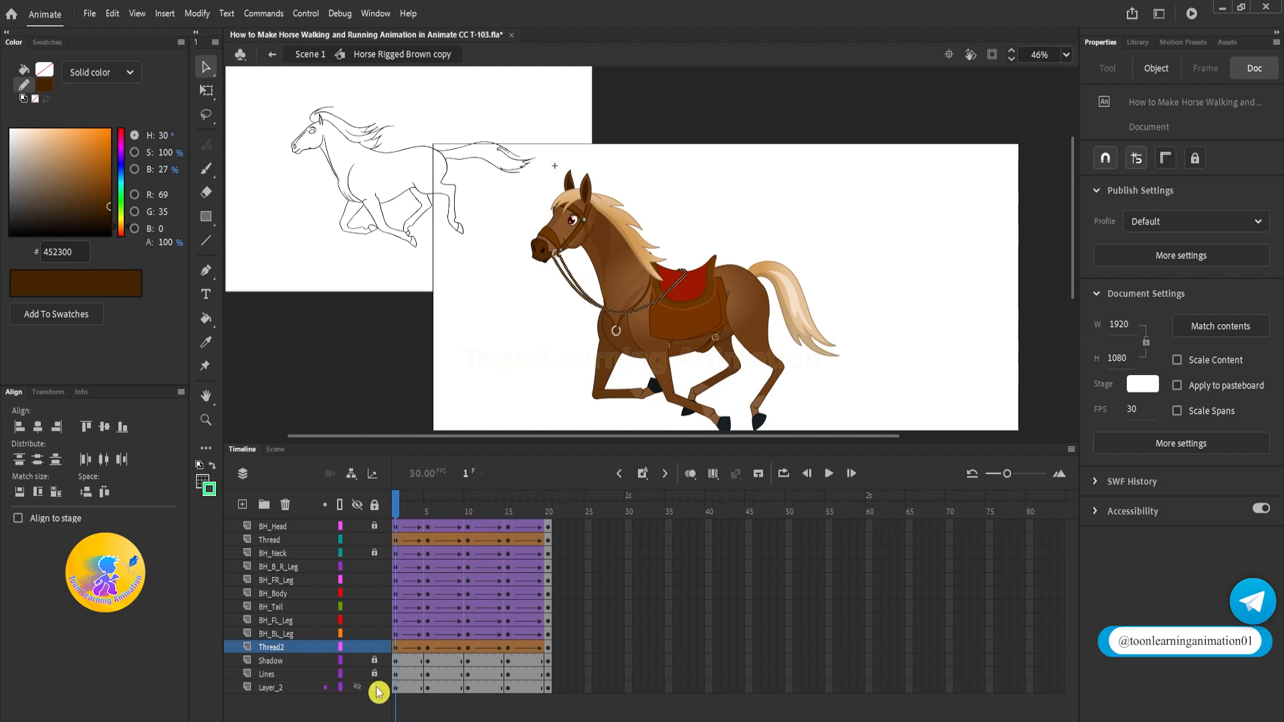
double_click(416, 187)
scroll(436, 143, "up", 5)
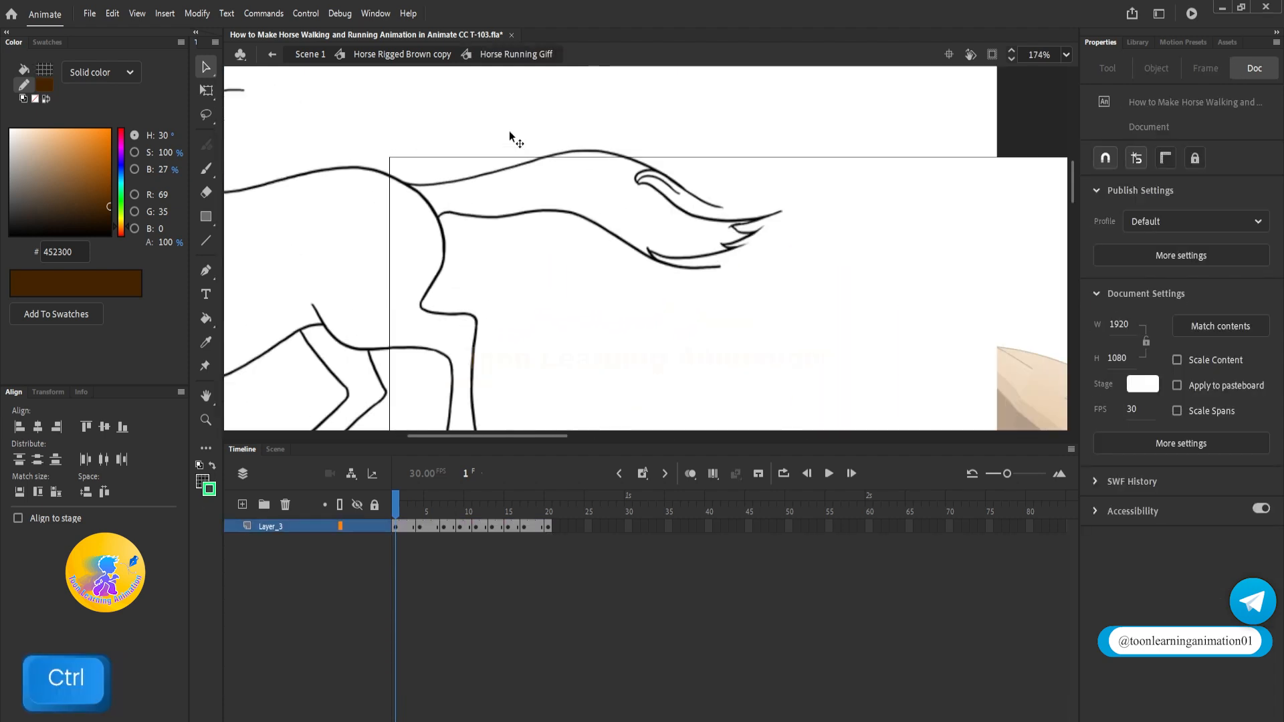
mouse_move(415, 512)
left_mouse_down()
mouse_move(475, 513)
mouse_move(390, 510)
left_mouse_up()
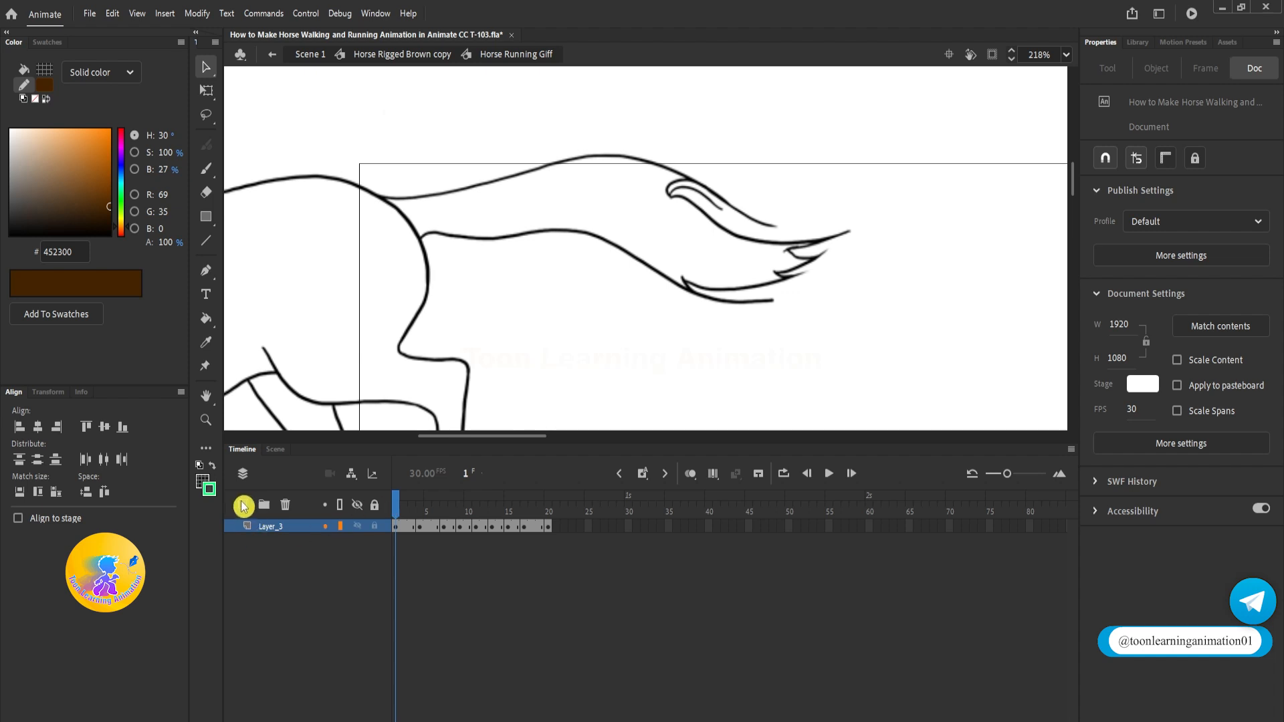
left_click(244, 506)
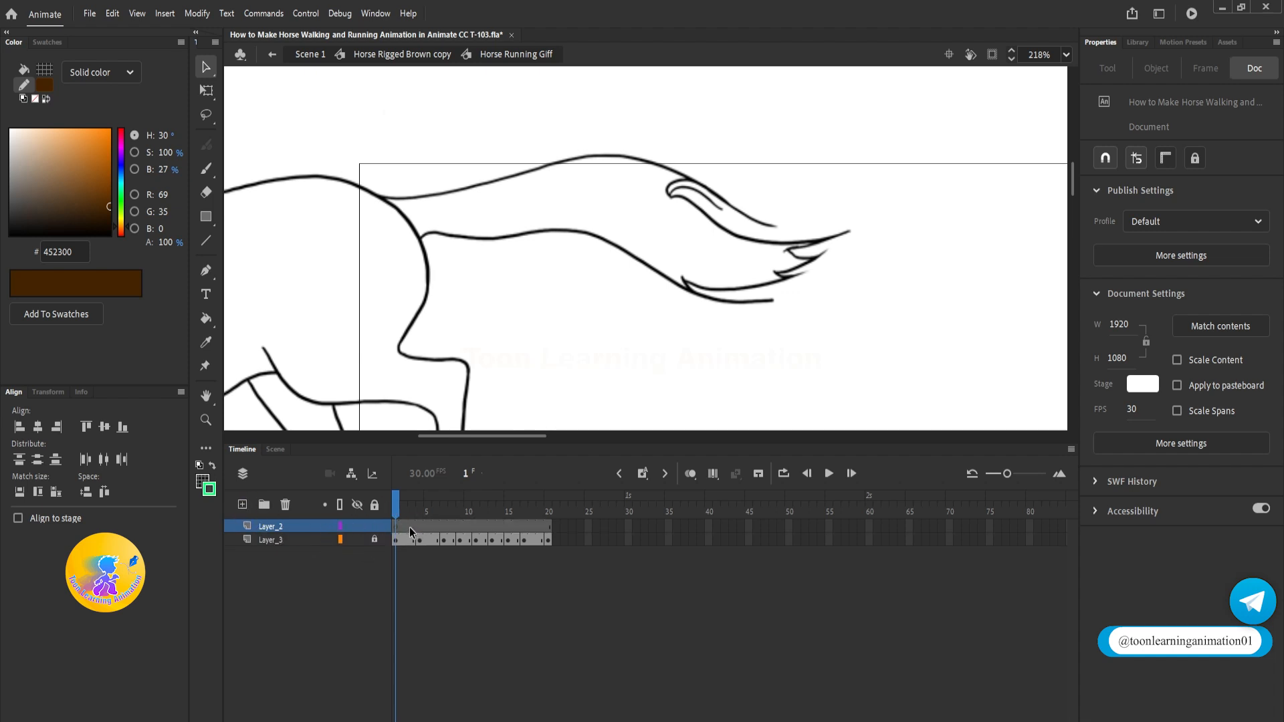
Return to Scene 1 and bring the whole running horse into view
left_click(304, 54)
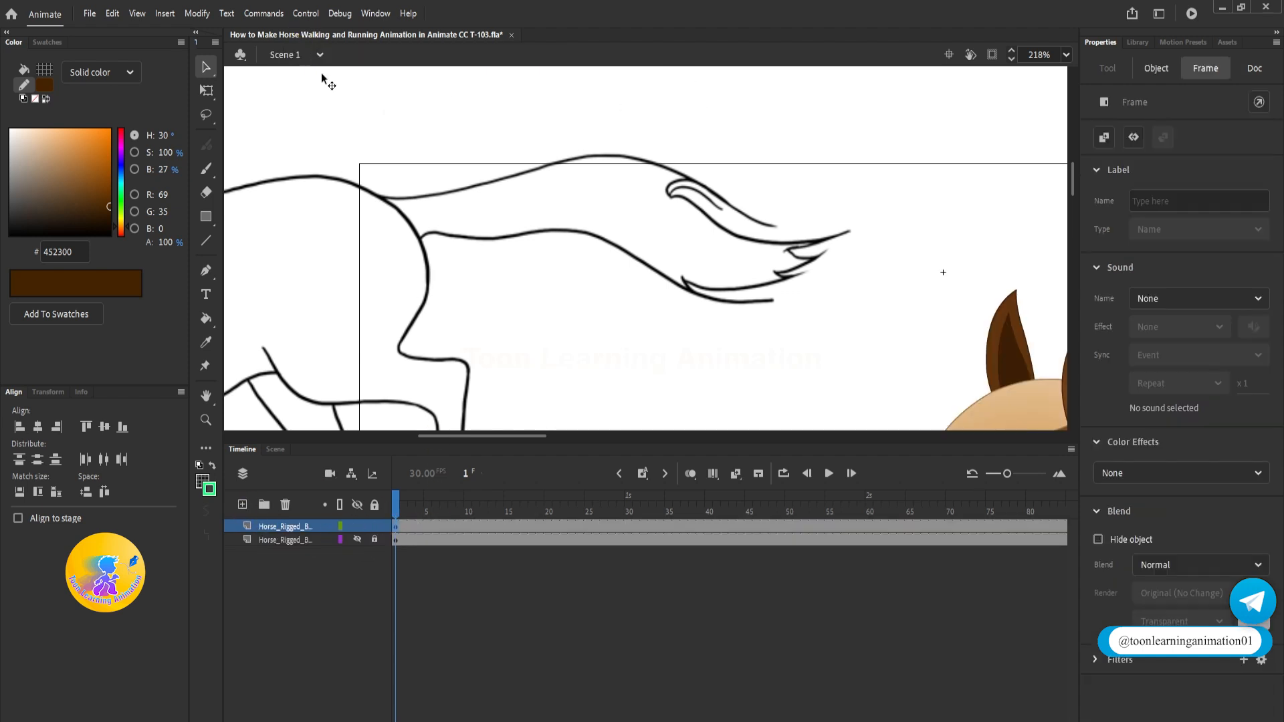
scroll(708, 224, "down", 5)
left_click_drag(808, 338, 705, 255)
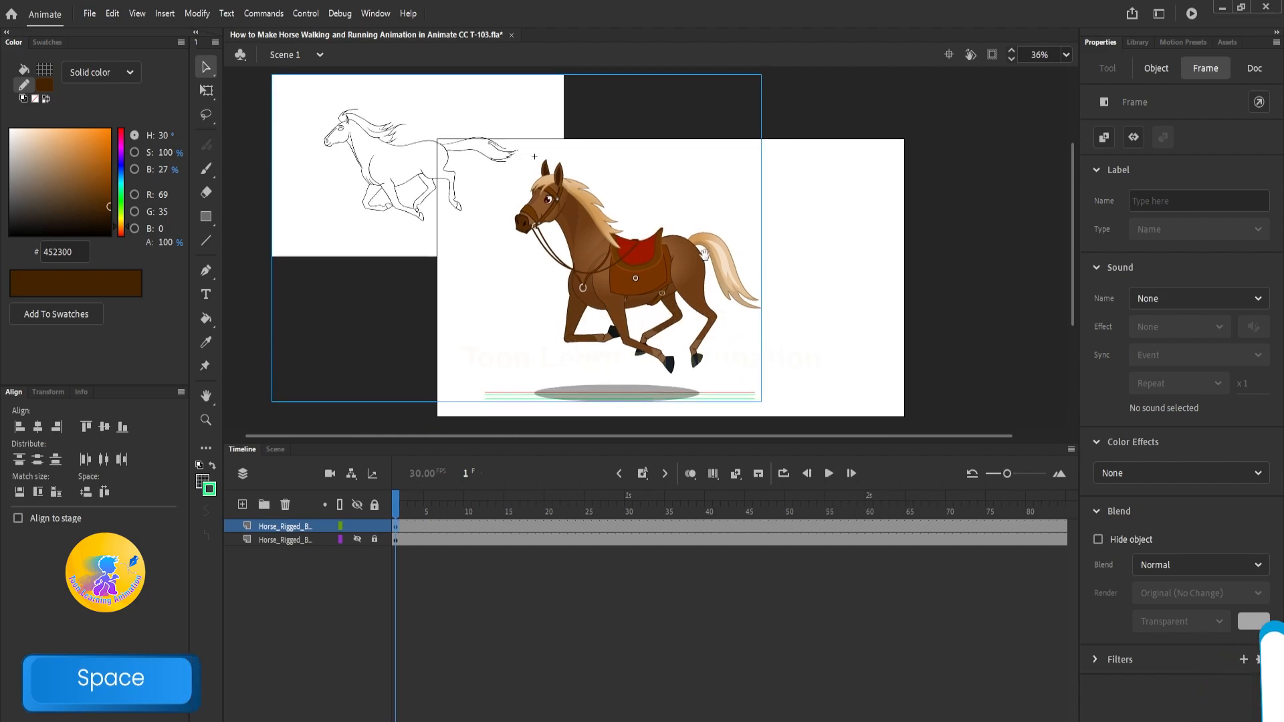
left_click(708, 261)
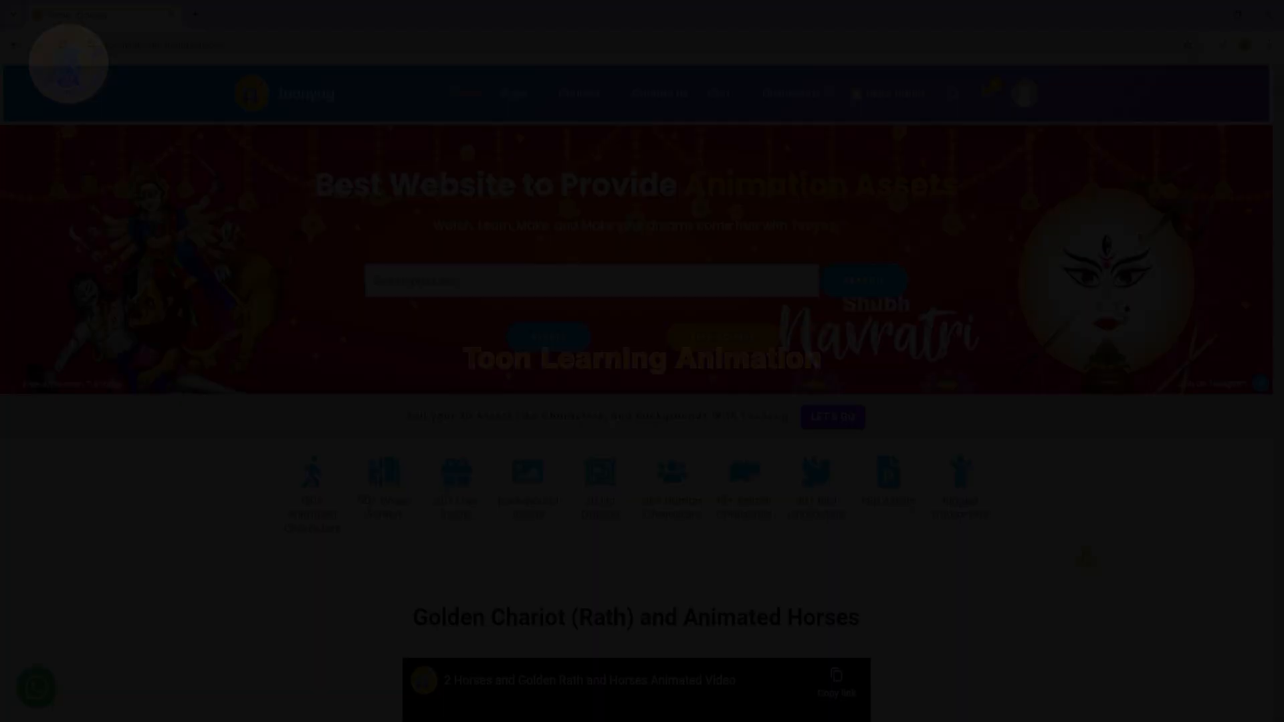
Look through the toonyug.com home page's animated characters, PSD heads, Ghosts and Raksash, and bundles
scroll(1086, 559, "down", 4)
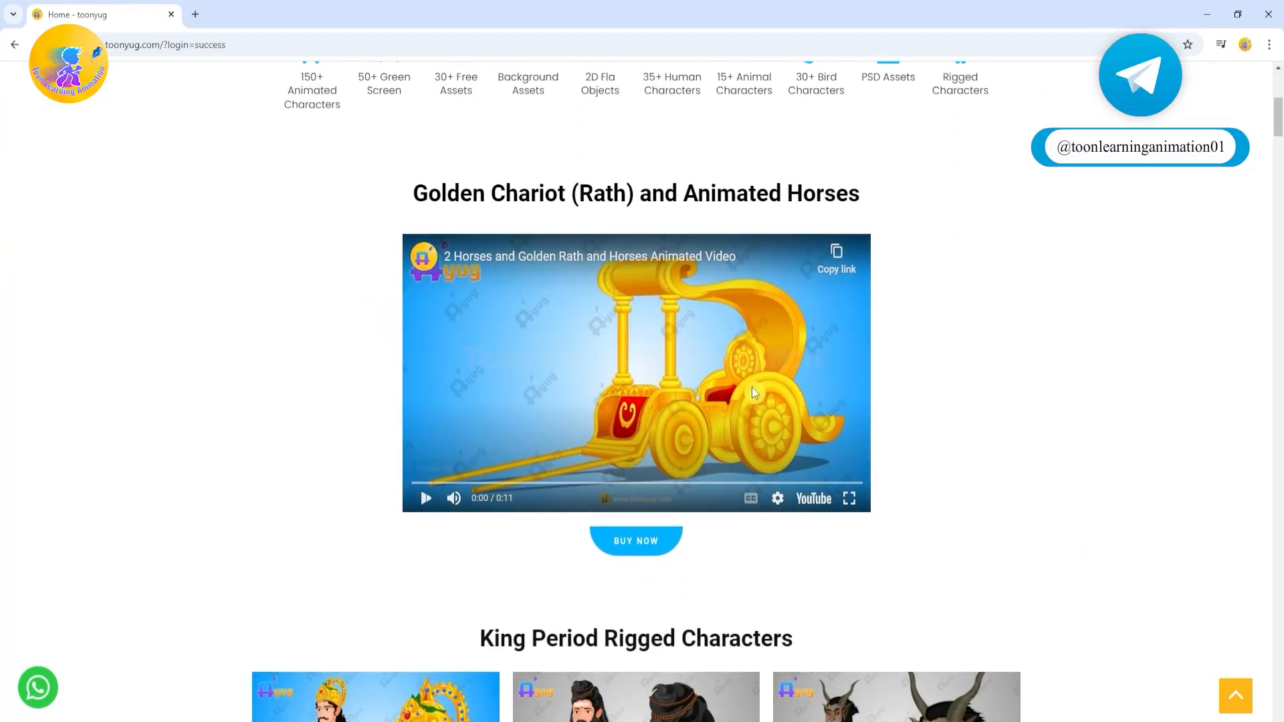
scroll(1079, 440, "down", 7)
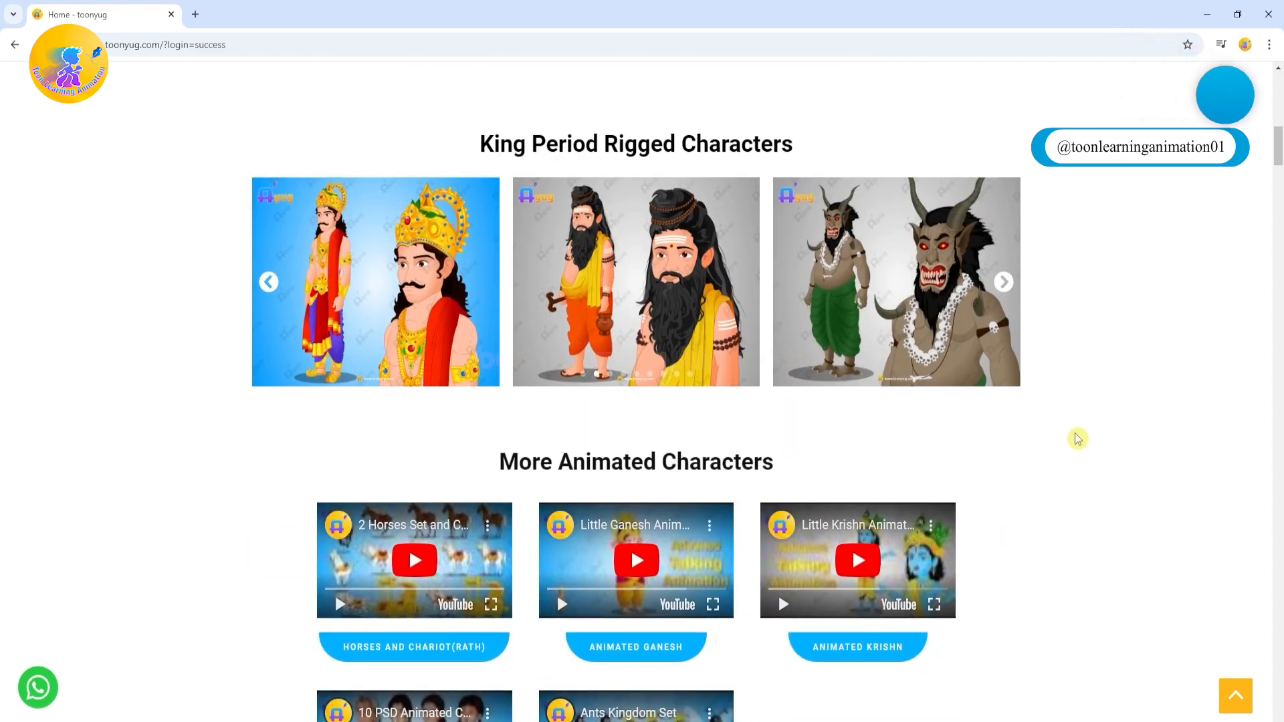
scroll(1083, 443, "down", 5)
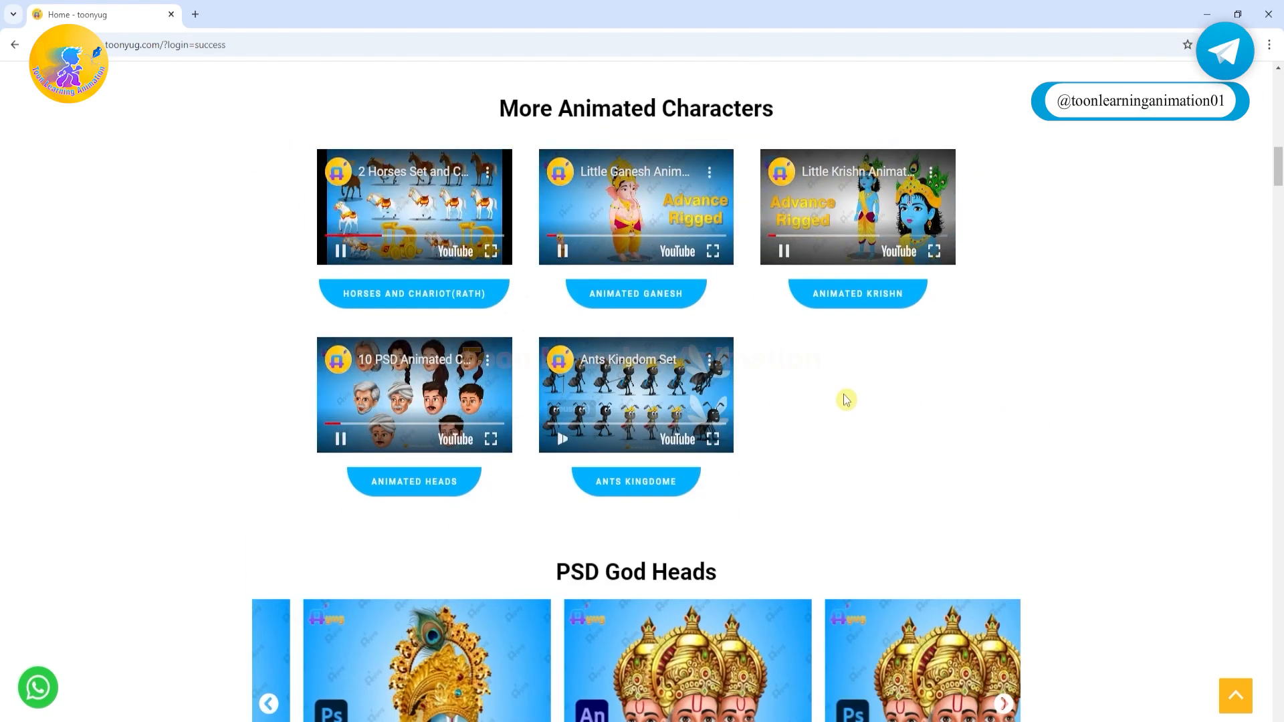
scroll(1067, 435, "down", 7)
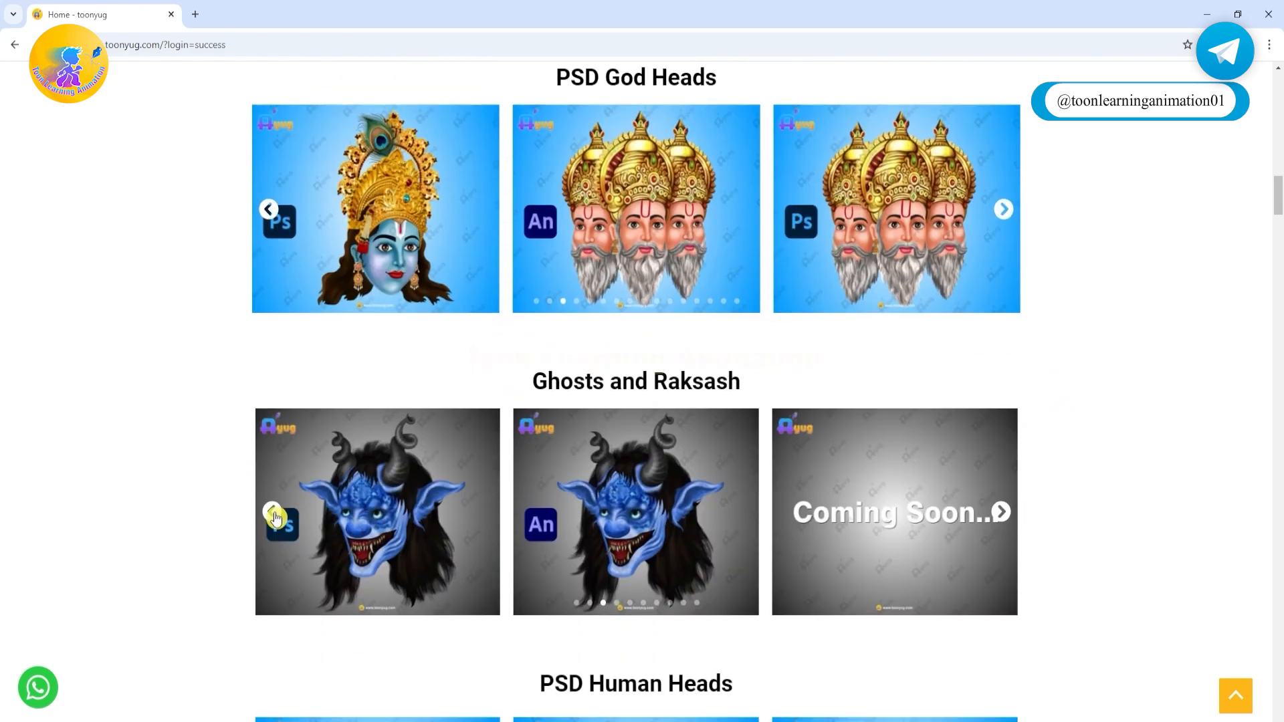
left_click(273, 513)
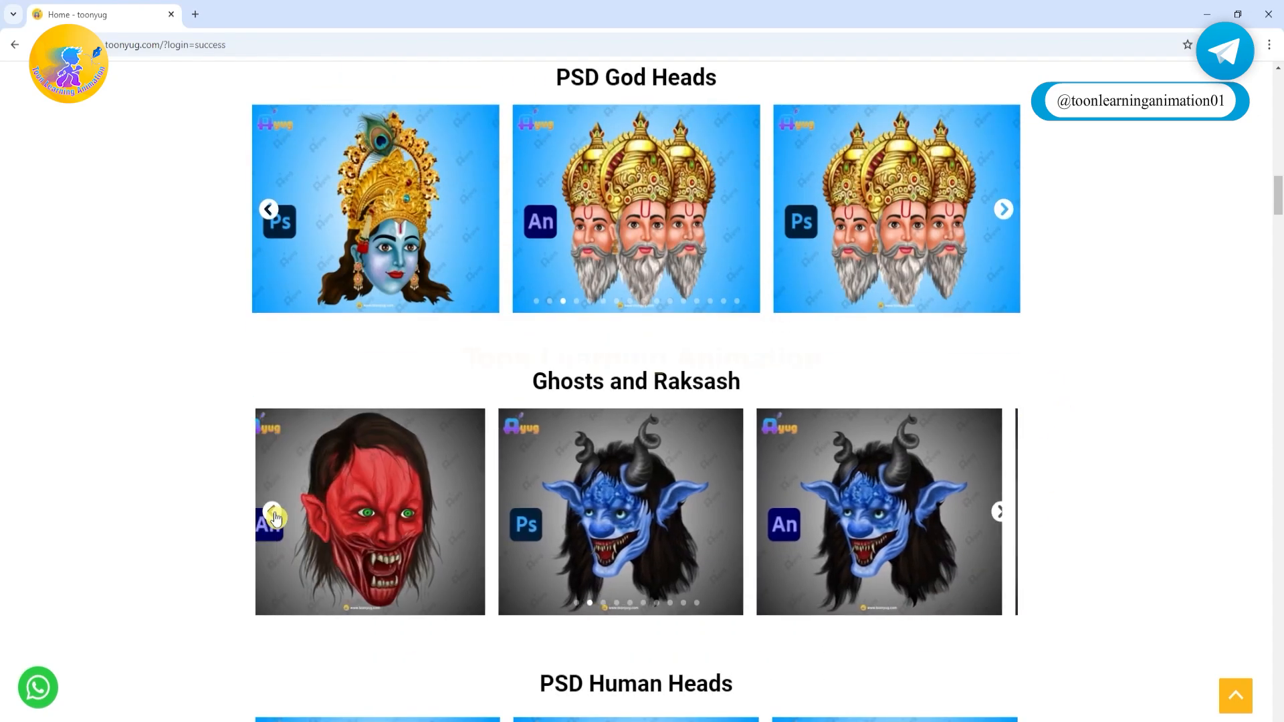
left_click(273, 513)
scroll(1083, 482, "down", 3)
scroll(1084, 482, "down", 8)
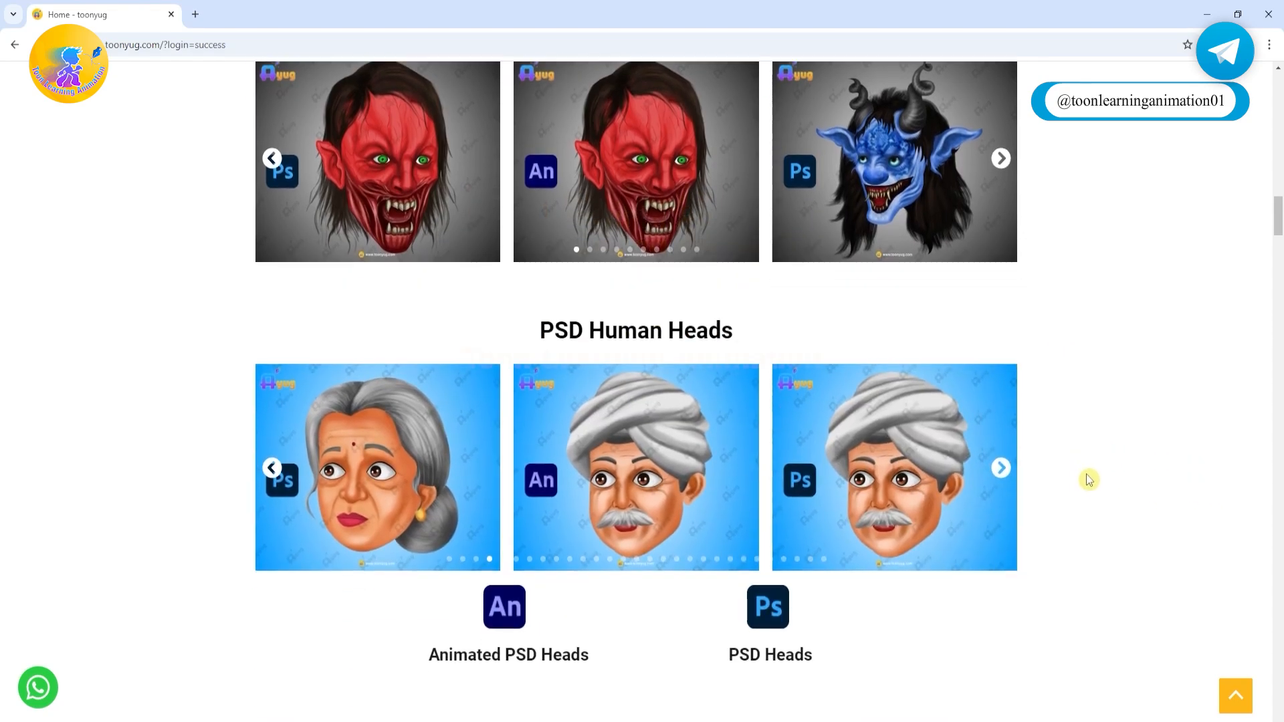
scroll(1089, 478, "down", 9)
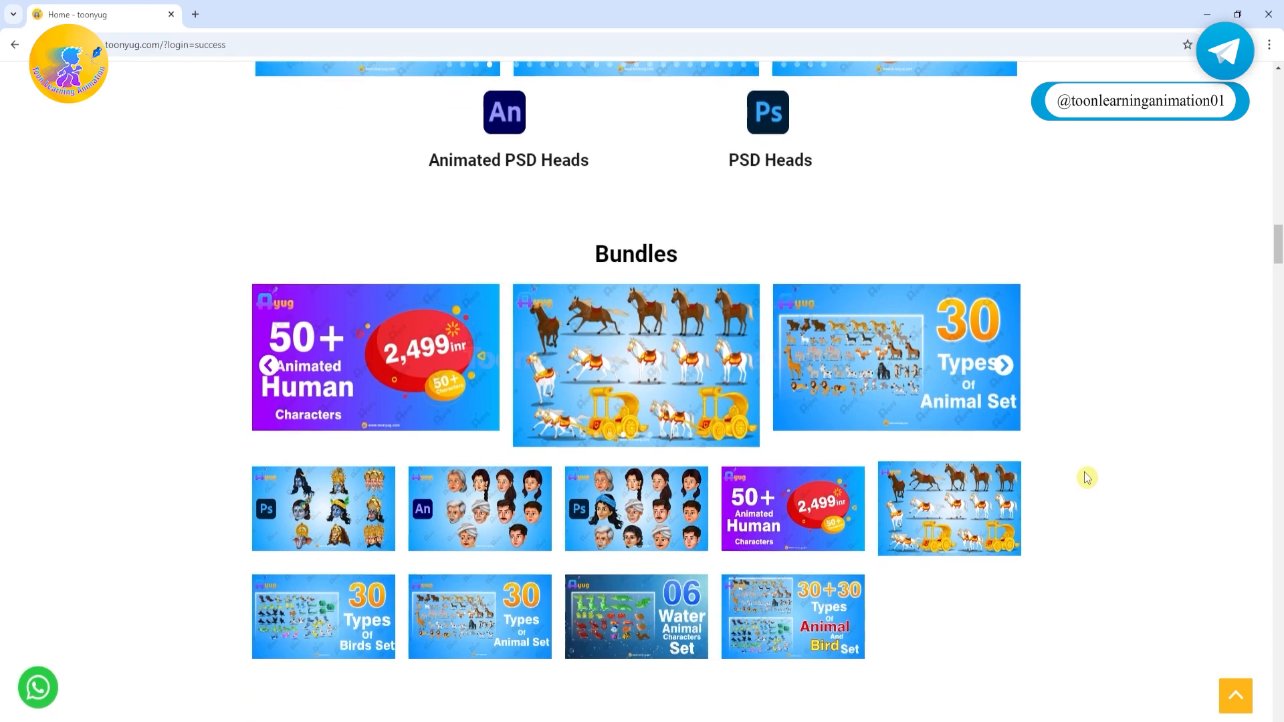
Add the Online Live 2D Animation Course "Monday 7th October 2024" from the toonyug.com home page to the basket and view the basket
scroll(1087, 477, "down", 4)
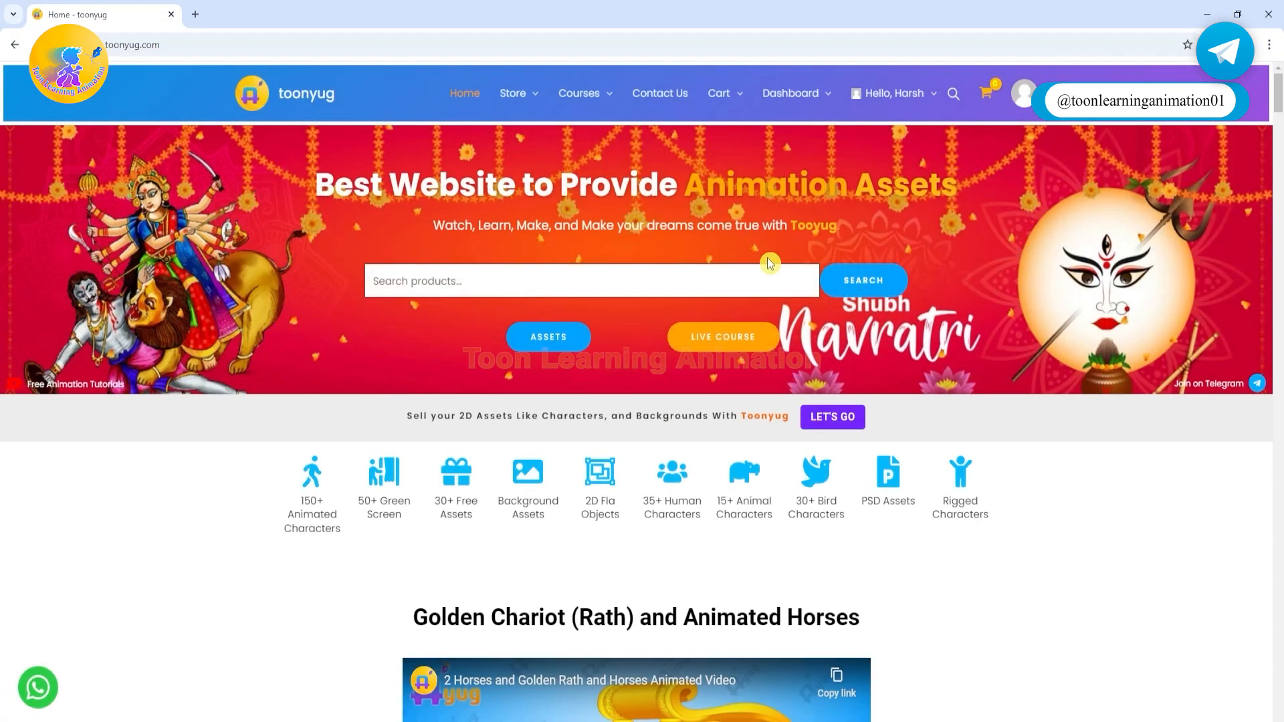
left_click(723, 342)
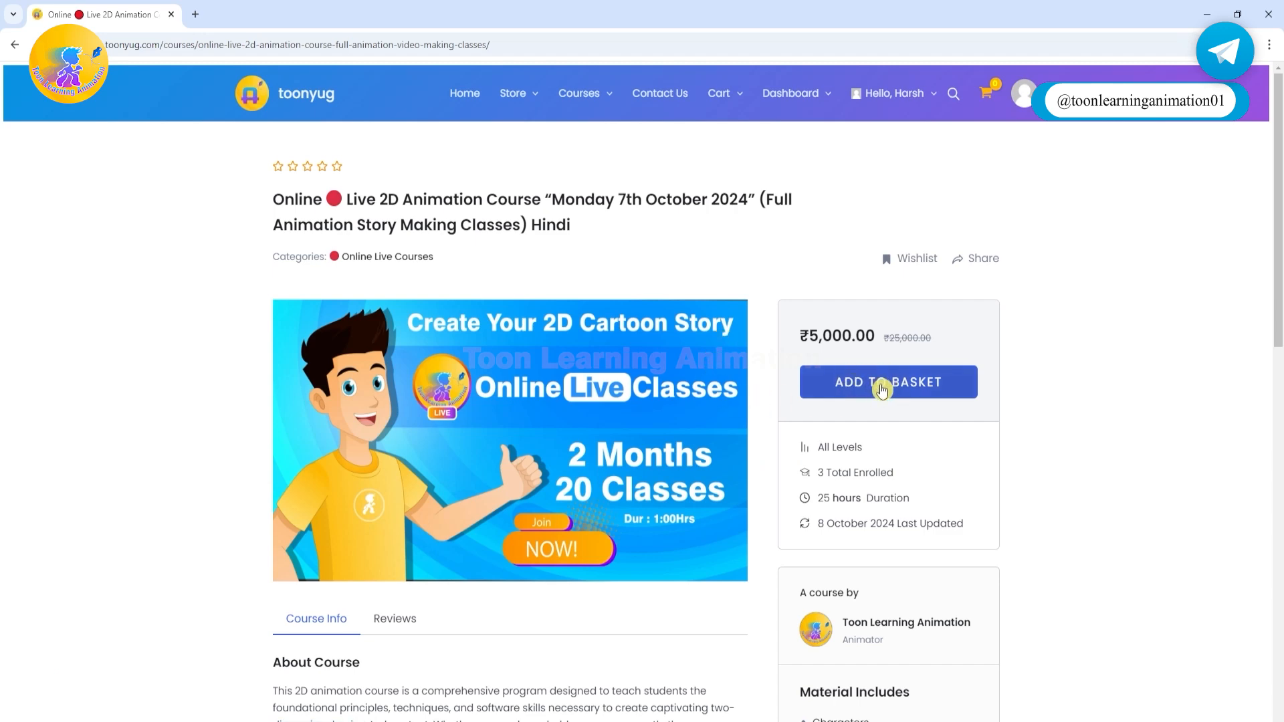
left_click(881, 390)
left_click(896, 344)
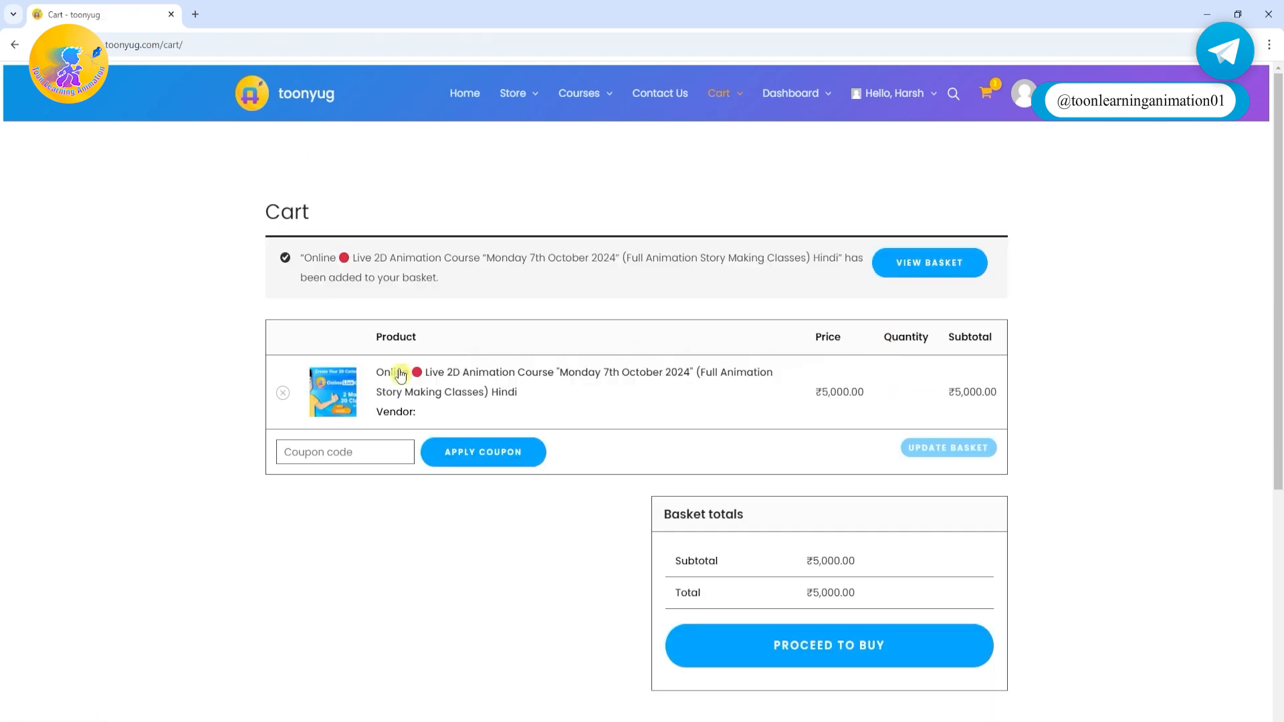
Proceed to checkout with the live course, agree to the website terms and conditions, and place the order
left_click(821, 658)
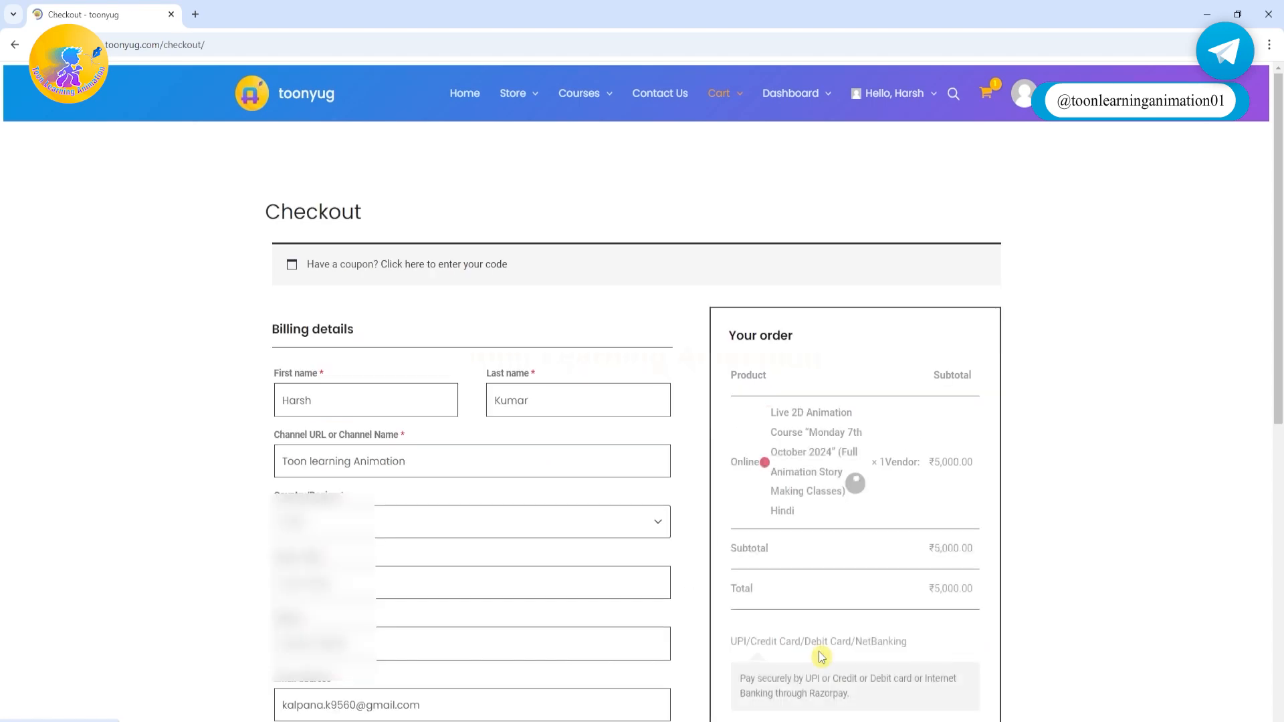
scroll(818, 665, "down", 3)
left_click(737, 629)
scroll(985, 570, "down", 3)
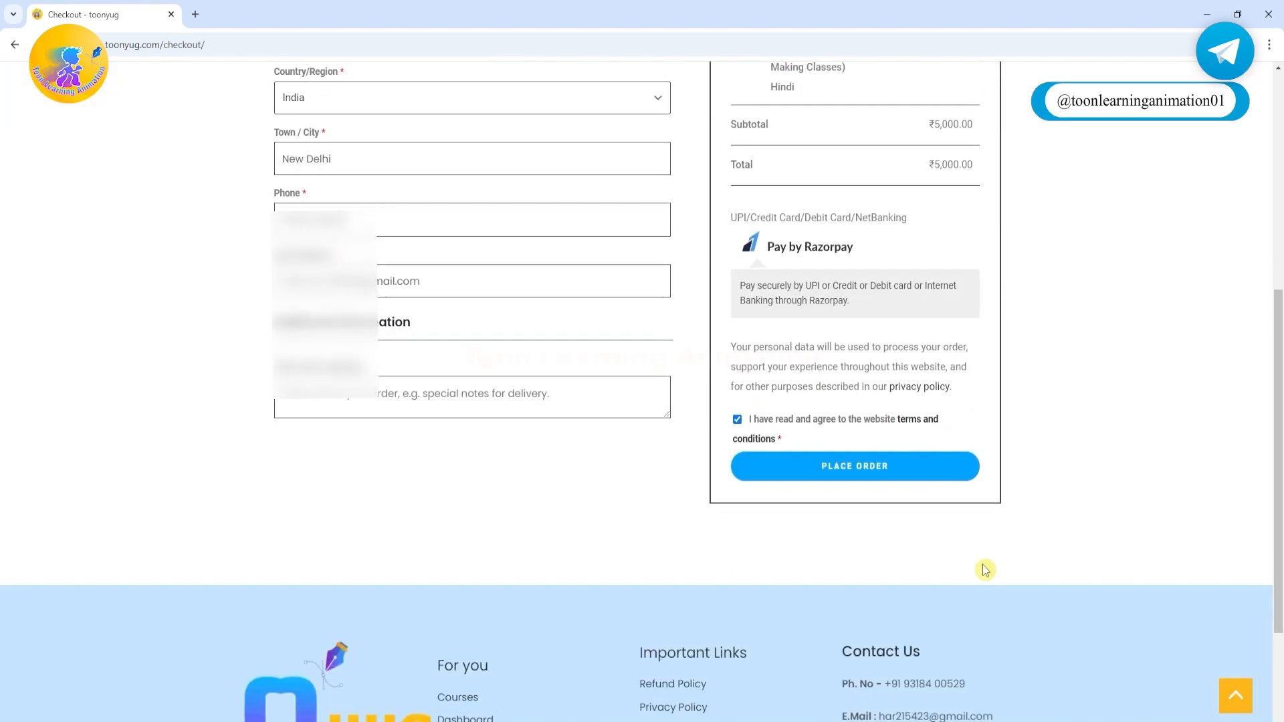
left_click(852, 468)
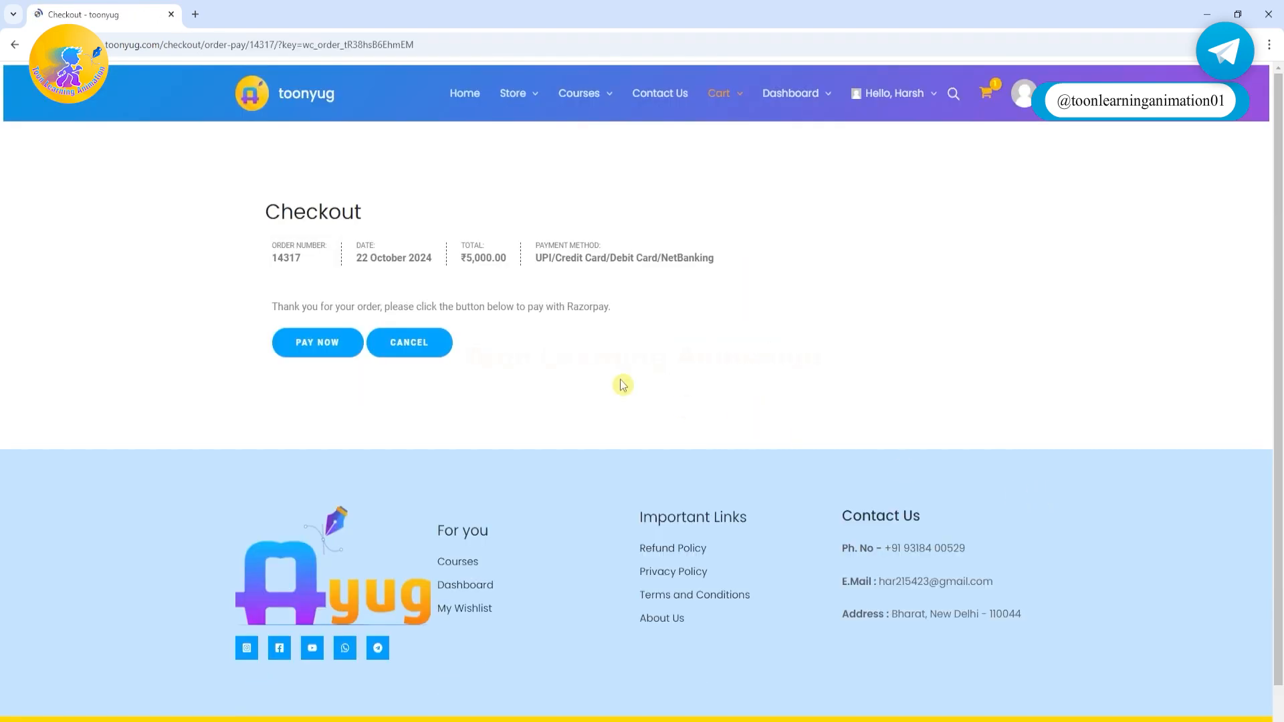